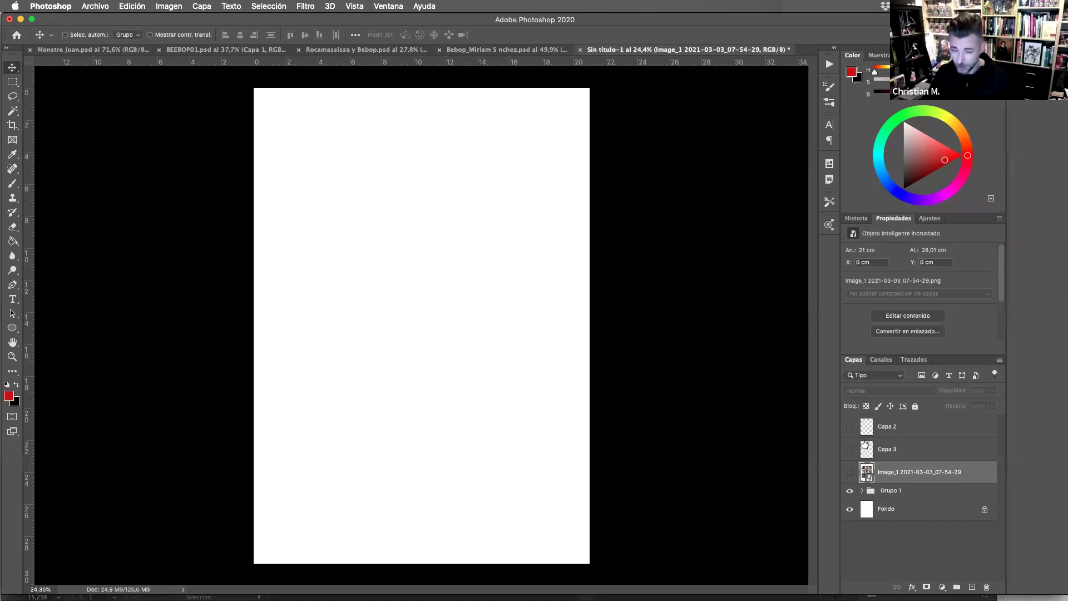
# Step: Create a new layer above Capa 2, try a red brush stroke, undo it, and set the Brush colour to black
pyautogui.press('b')
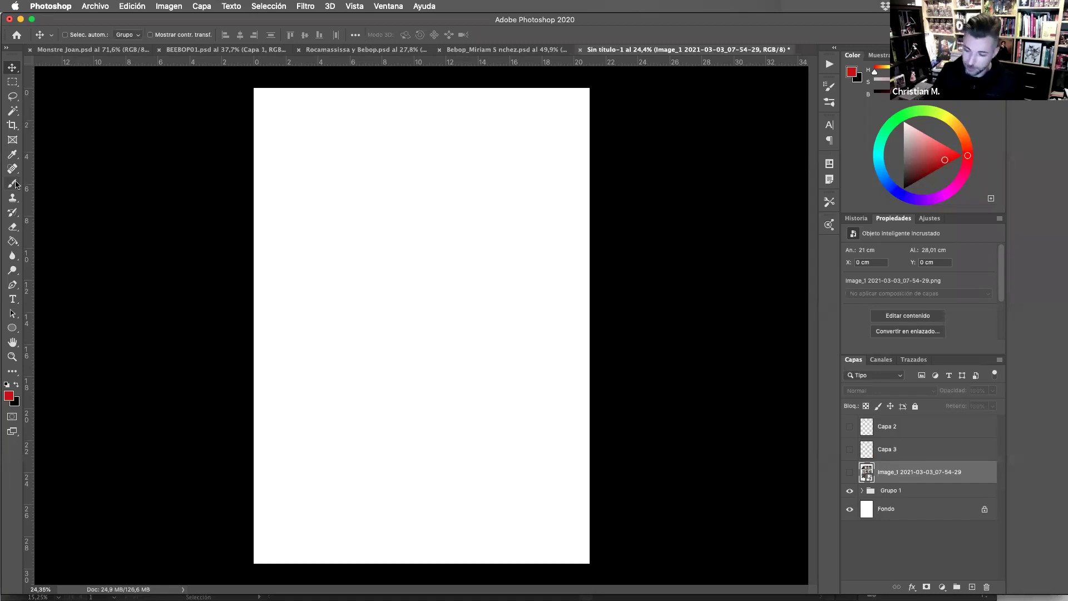
pyautogui.click(939, 434)
pyautogui.click(971, 586)
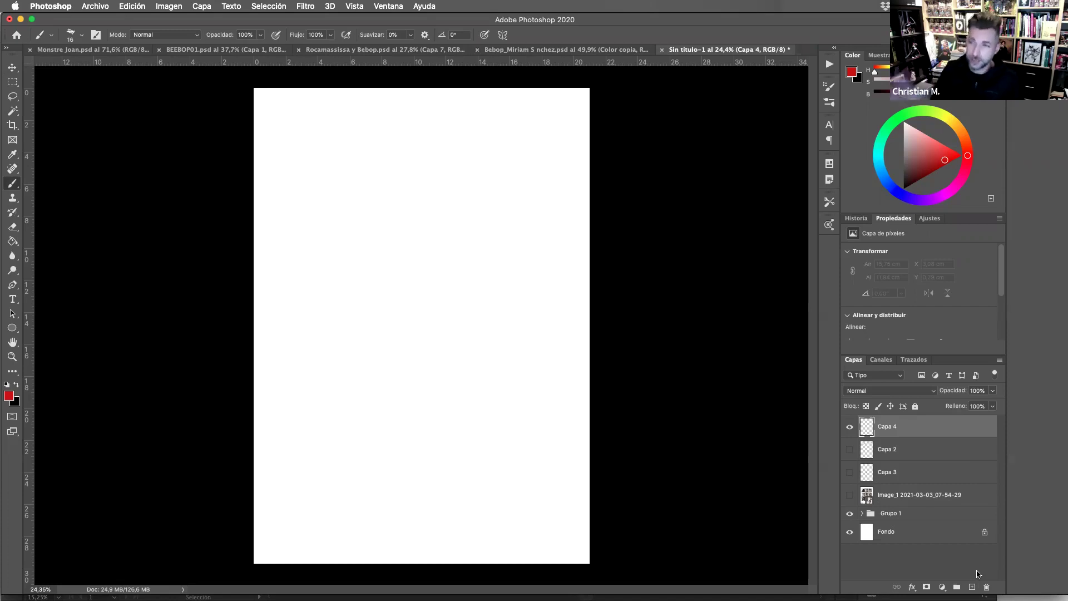
pyautogui.moveTo(371, 146); pyautogui.dragTo(418, 153)
pyautogui.moveTo(397, 167)
pyautogui.mouseDown()
pyautogui.moveTo(395, 324)
pyautogui.moveTo(417, 289)
pyautogui.mouseUp()
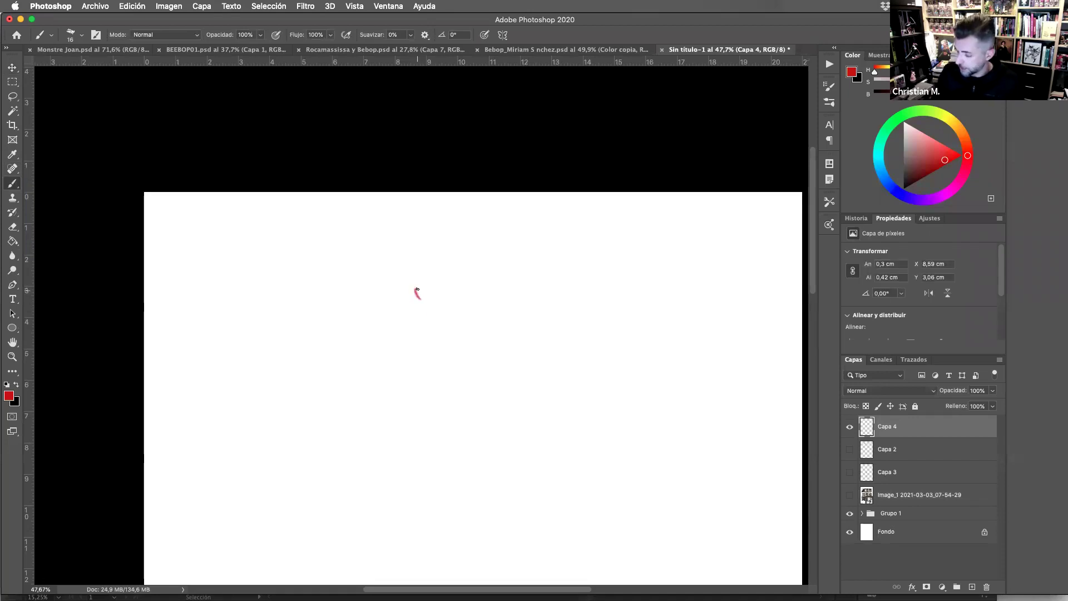
pyautogui.press('super+z')
pyautogui.press('x')
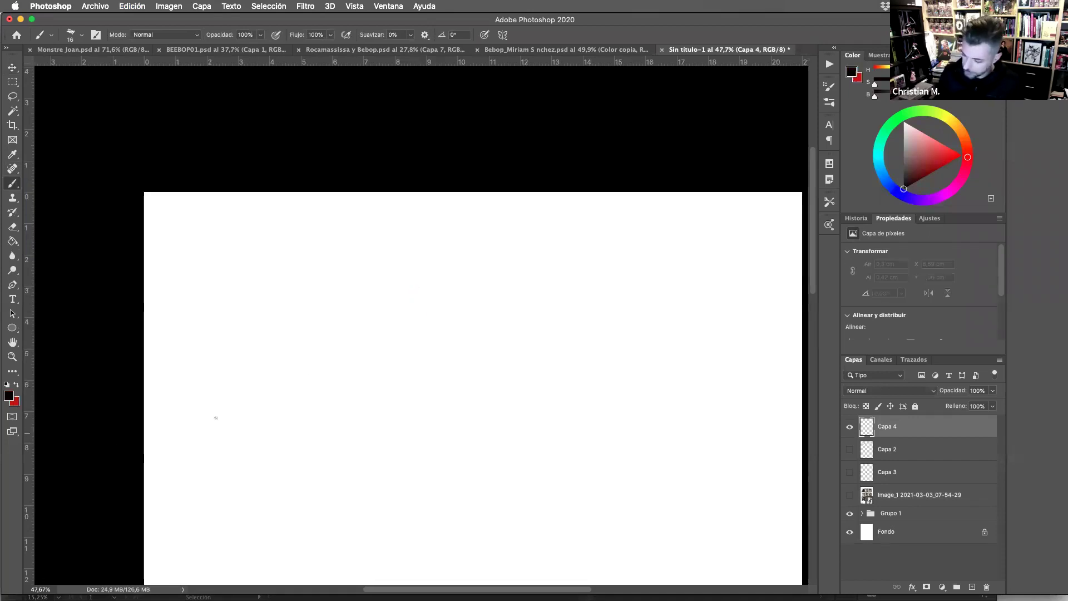
# Step: Sketch a left-facing profile head in black with eye, eyebrow, ear, dark lips, rounded skull, neck and collar lines
pyautogui.moveTo(413, 288)
pyautogui.mouseDown()
pyautogui.moveTo(415, 277)
pyautogui.moveTo(428, 283)
pyautogui.moveTo(414, 290)
pyautogui.moveTo(398, 279)
pyautogui.moveTo(411, 240)
pyautogui.mouseUp()
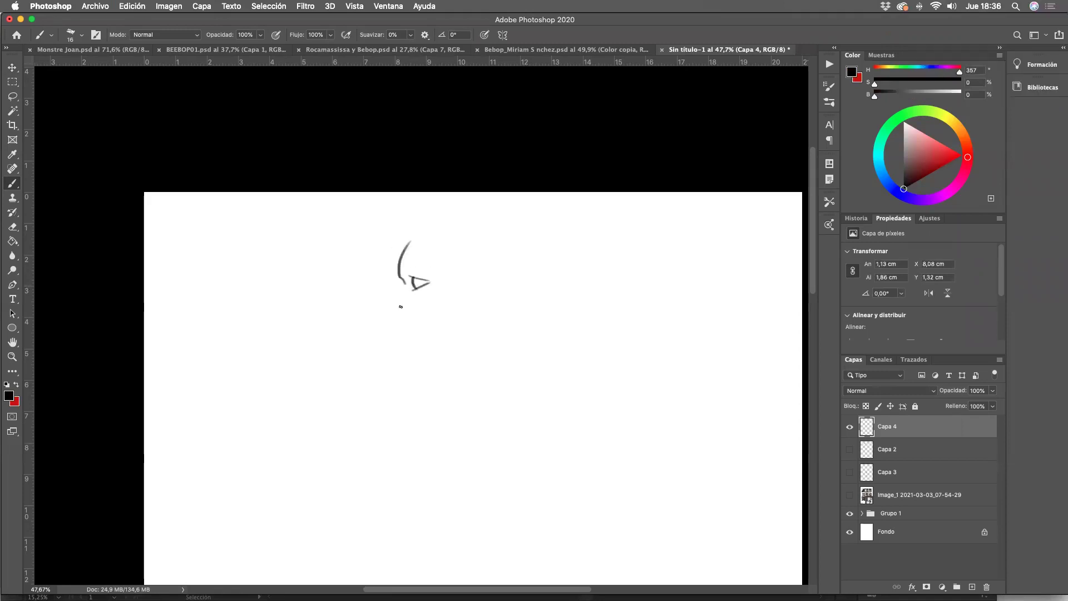
pyautogui.moveTo(403, 284)
pyautogui.mouseDown()
pyautogui.moveTo(388, 305)
pyautogui.moveTo(422, 347)
pyautogui.moveTo(400, 314)
pyautogui.moveTo(415, 346)
pyautogui.moveTo(463, 279)
pyautogui.mouseUp()
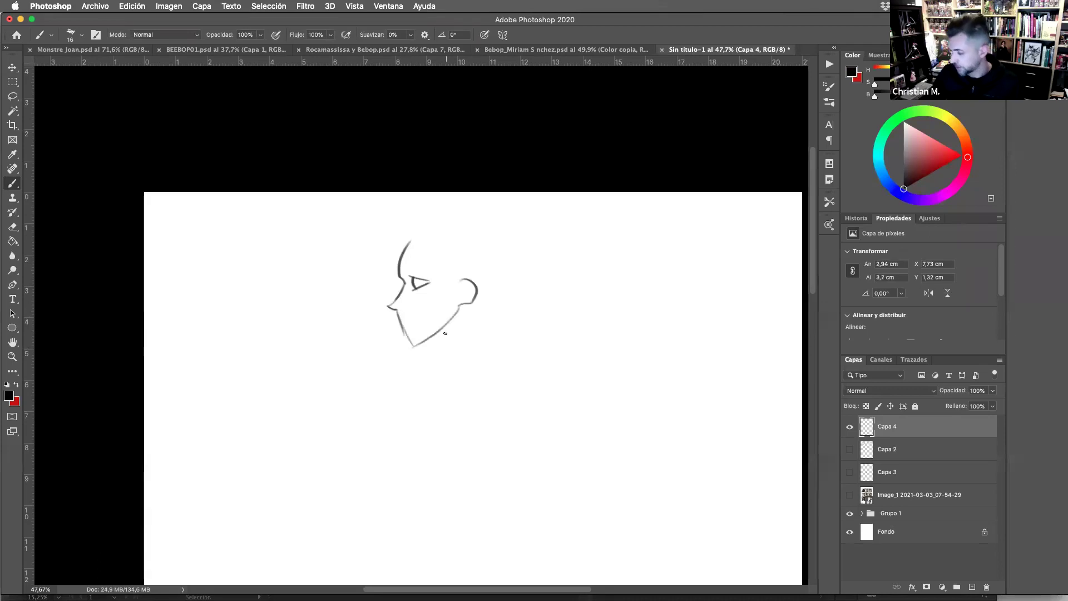
pyautogui.moveTo(410, 241)
pyautogui.mouseDown()
pyautogui.moveTo(432, 231)
pyautogui.moveTo(474, 247)
pyautogui.moveTo(480, 267)
pyautogui.moveTo(472, 346)
pyautogui.moveTo(437, 362)
pyautogui.moveTo(429, 381)
pyautogui.mouseUp()
pyautogui.moveTo(406, 273); pyautogui.dragTo(433, 259)
pyautogui.moveTo(399, 314)
pyautogui.mouseDown()
pyautogui.moveTo(402, 330)
pyautogui.moveTo(419, 326)
pyautogui.moveTo(404, 327)
pyautogui.mouseUp()
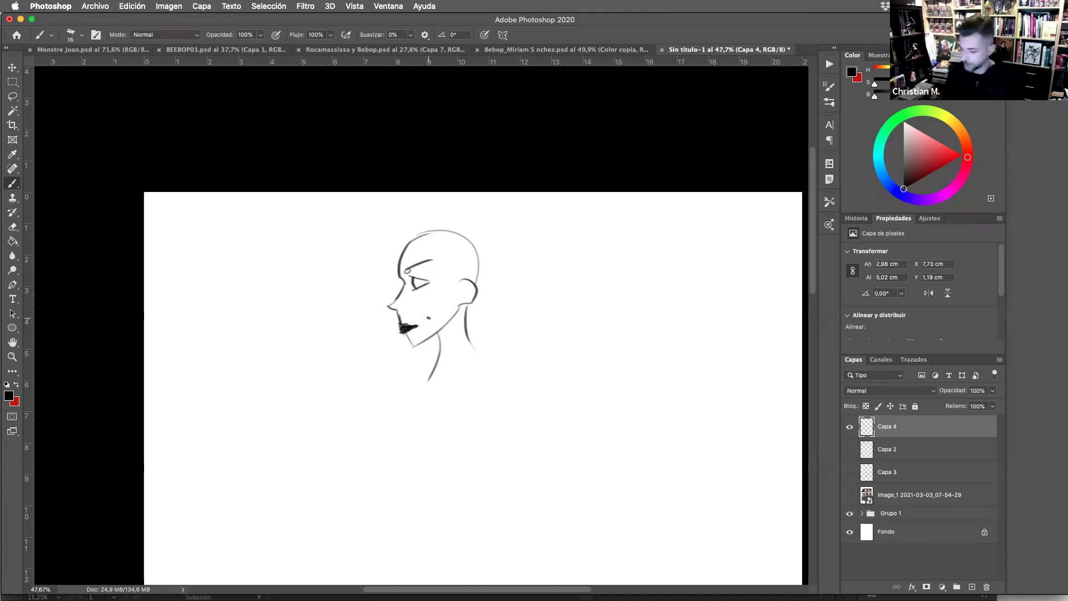
pyautogui.scroll(-3, 484, 353)
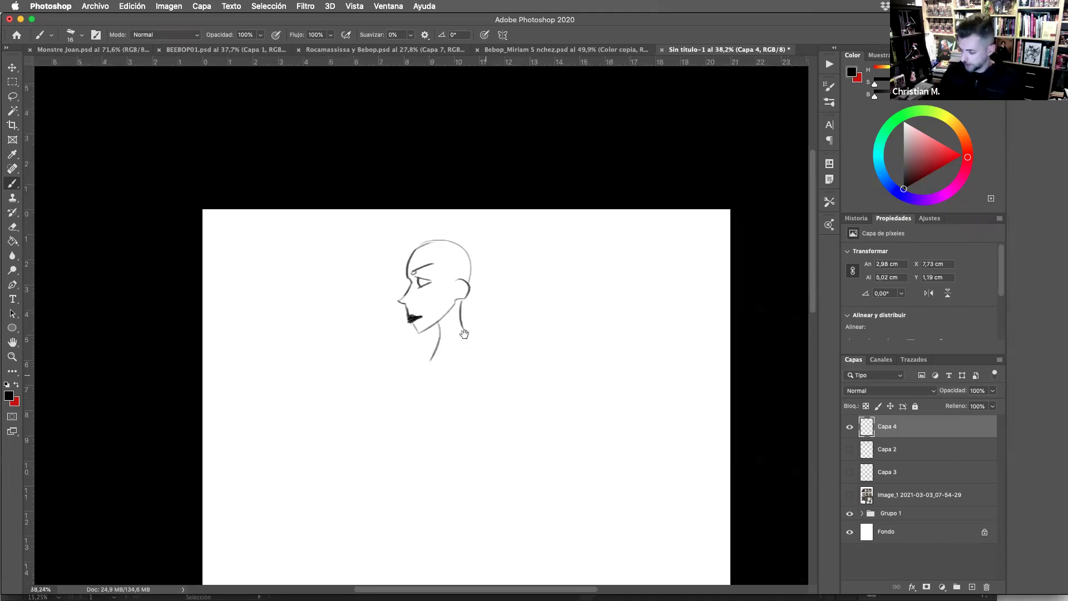
pyautogui.moveTo(435, 274)
pyautogui.mouseDown()
pyautogui.moveTo(450, 290)
pyautogui.moveTo(427, 300)
pyautogui.mouseUp()
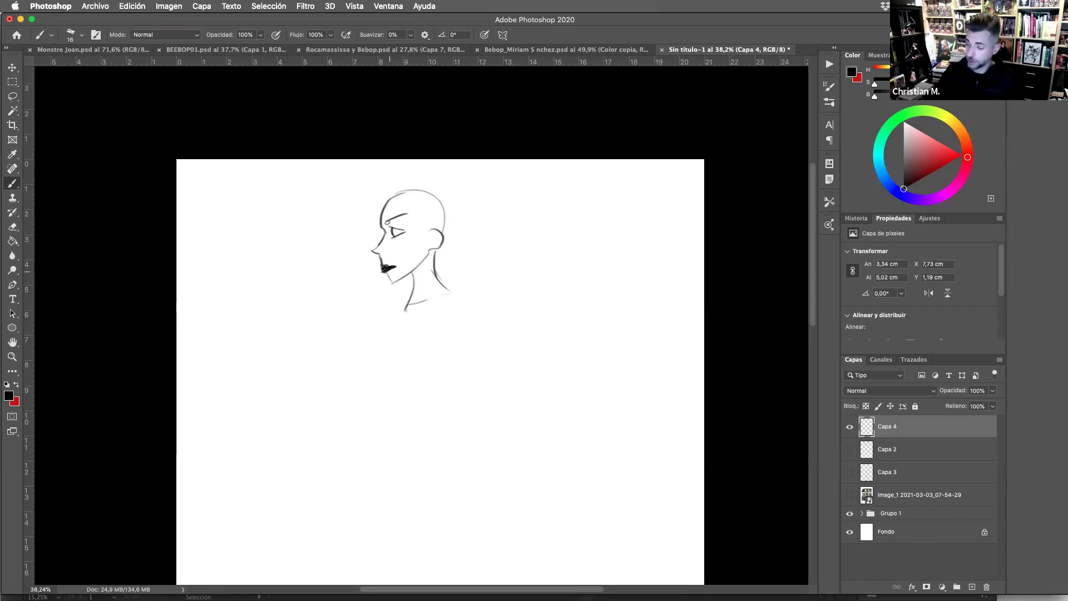
# Step: Sketch an oval around the profile's lower face and try a slanted line rising behind the ear
pyautogui.moveTo(393, 240); pyautogui.dragTo(428, 238)
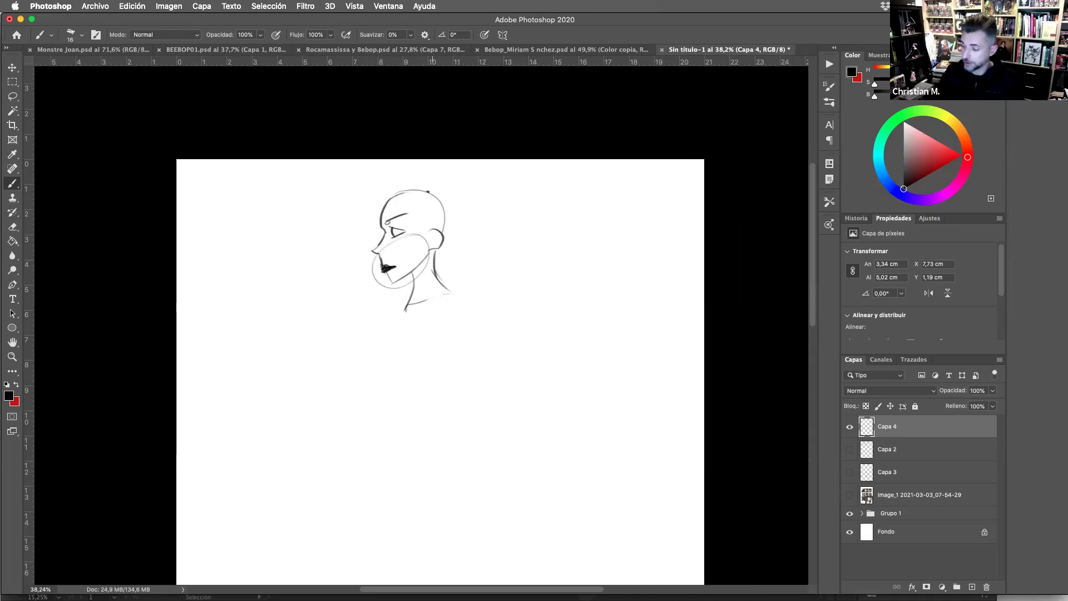
pyautogui.moveTo(439, 232); pyautogui.dragTo(453, 208)
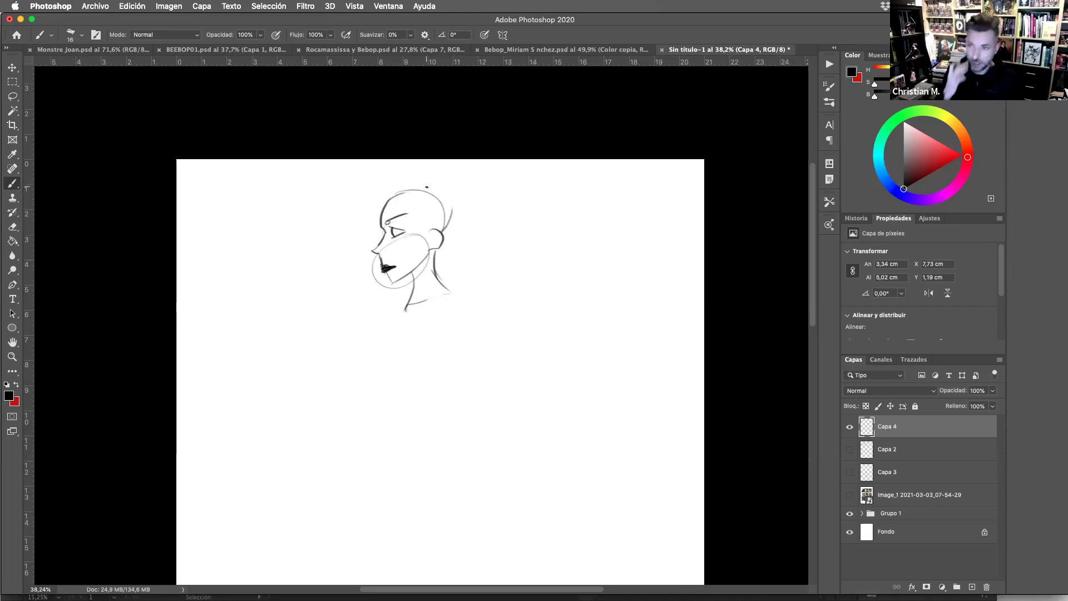
pyautogui.hotkey('ctrl', 'z')
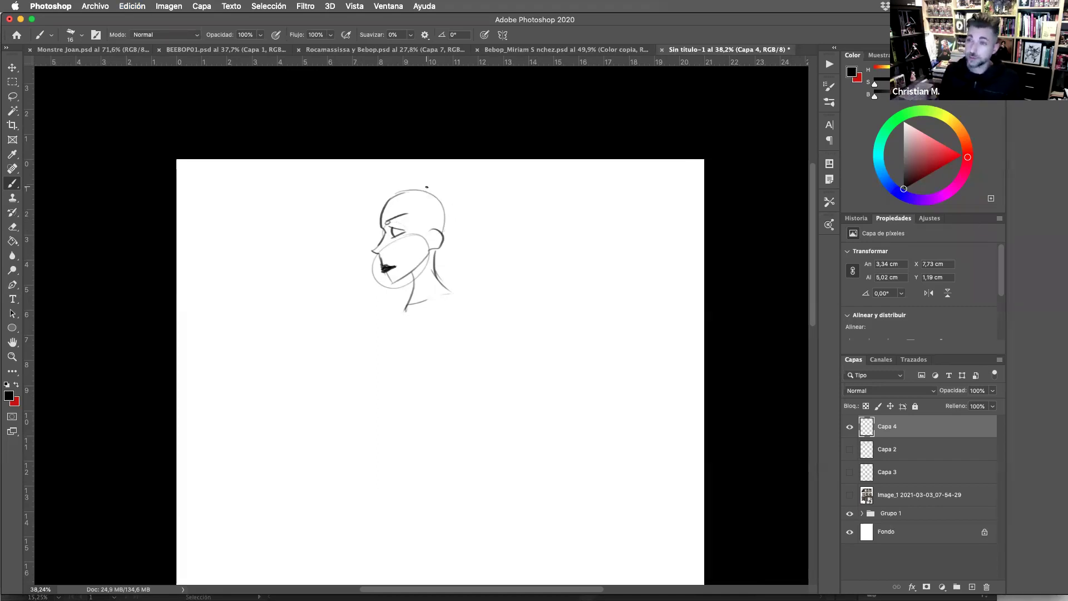
# Step: Undo the entire profile sketch, its layer and the placed image layer, leaving Capa 2 as the topmost layer
pyautogui.hotkey('ctrl', 'z')
pyautogui.hotkey('ctrl', 'z')
pyautogui.hotkey('ctrl', 'z')
pyautogui.hotkey('ctrl', 'z')
pyautogui.hotkey('ctrl', 'z')
pyautogui.hotkey('ctrl', 'z')
pyautogui.hotkey('ctrl', 'z')
pyautogui.hotkey('ctrl', 'z')
pyautogui.hotkey('ctrl', 'z')
pyautogui.hotkey('ctrl', 'z')
pyautogui.hotkey('ctrl', 'z')
pyautogui.hotkey('ctrl', 'z')
pyautogui.hotkey('ctrl', 'z')
pyautogui.hotkey('ctrl', 'z')
pyautogui.hotkey('ctrl', 'z')
pyautogui.hotkey('ctrl', 'z')
pyautogui.hotkey('ctrl', 'z')
pyautogui.hotkey('ctrl', 'z')
pyautogui.hotkey('ctrl', 'z')
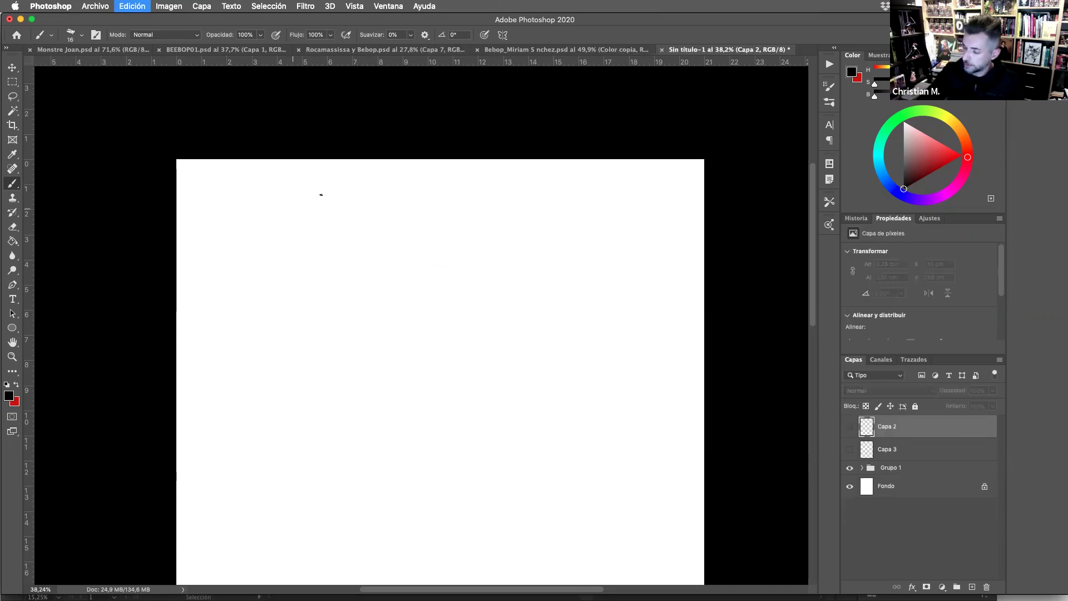
pyautogui.hotkey('ctrl', 'z')
pyautogui.hotkey('ctrl', 'z')
pyautogui.hotkey('ctrl', 'z')
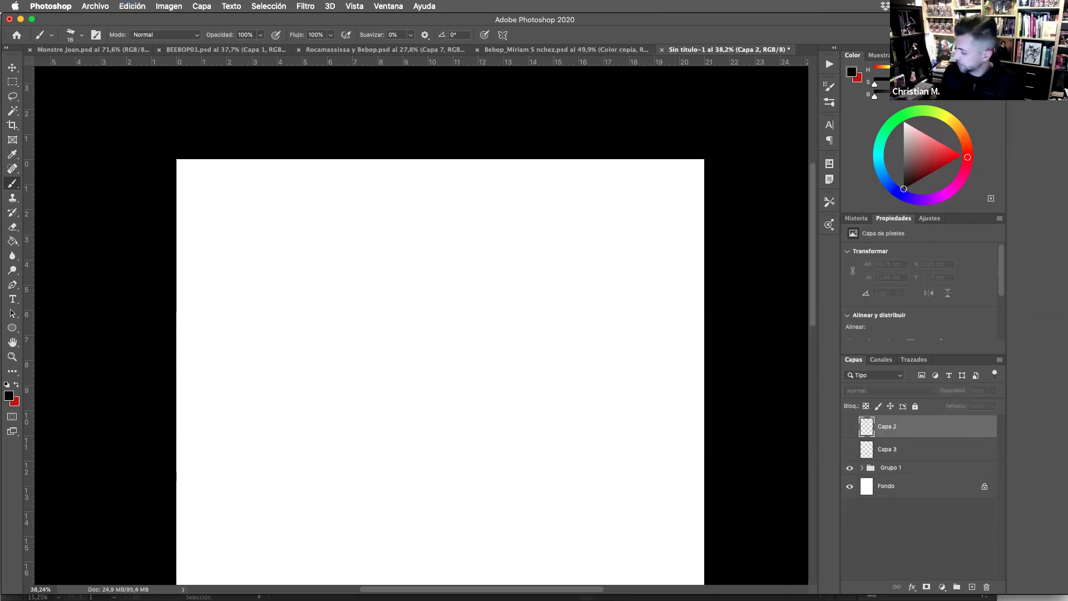
# Step: Create a new layer above Capa 2 and sketch construction shapes for a front-view head and a left-facing profile head
pyautogui.click(971, 587)
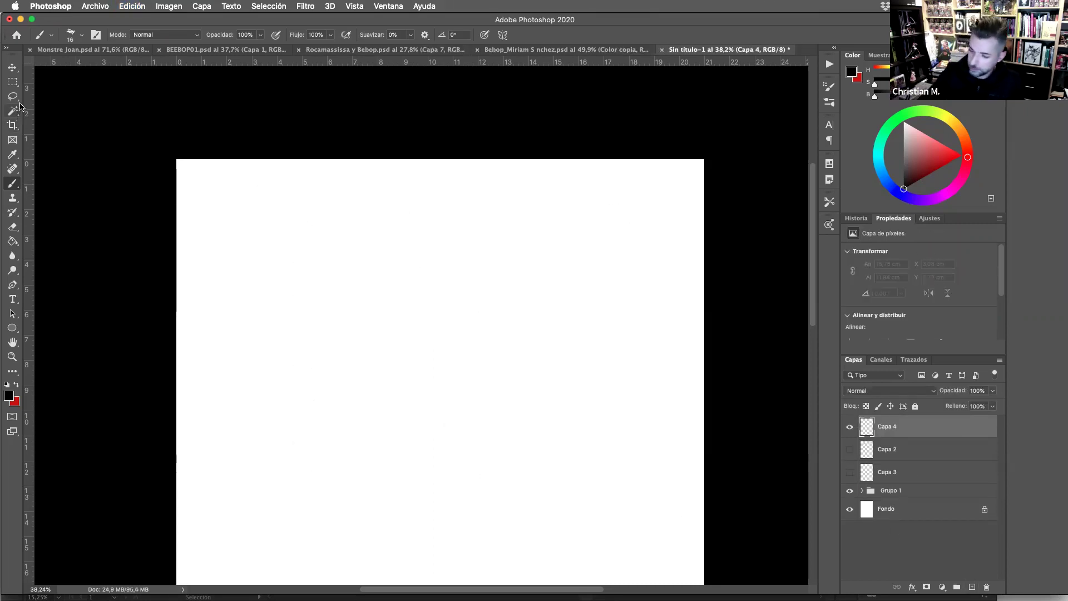
pyautogui.moveTo(299, 198)
pyautogui.mouseDown()
pyautogui.moveTo(303, 240)
pyautogui.moveTo(318, 223)
pyautogui.moveTo(295, 289)
pyautogui.mouseUp()
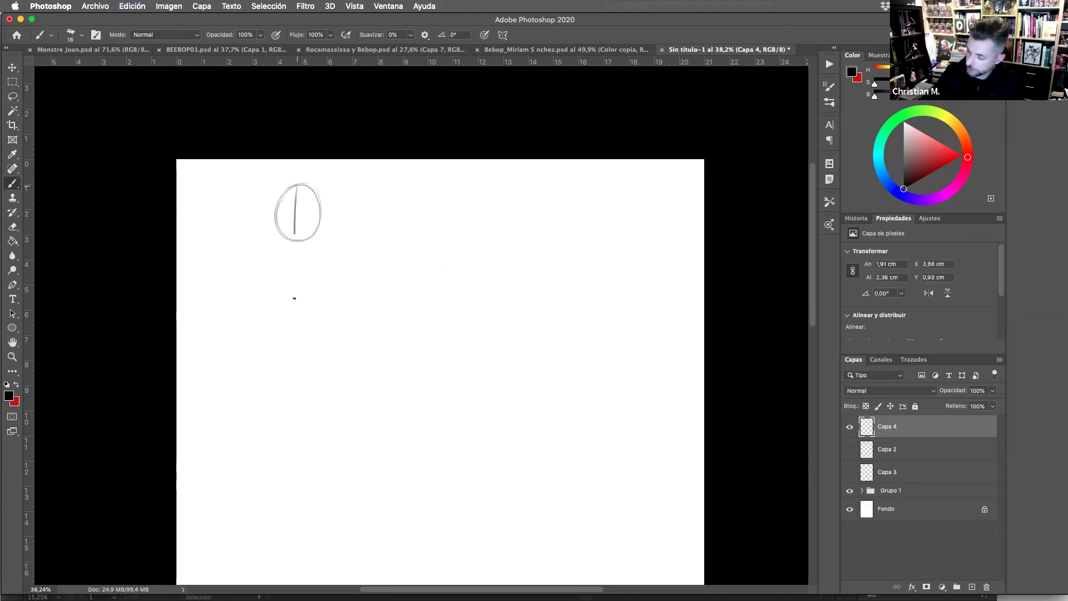
pyautogui.moveTo(276, 216)
pyautogui.mouseDown()
pyautogui.moveTo(274, 252)
pyautogui.moveTo(297, 276)
pyautogui.moveTo(315, 258)
pyautogui.mouseUp()
pyautogui.moveTo(319, 206)
pyautogui.mouseDown()
pyautogui.moveTo(315, 255)
pyautogui.moveTo(322, 239)
pyautogui.mouseUp()
pyautogui.moveTo(394, 192)
pyautogui.mouseDown()
pyautogui.moveTo(410, 219)
pyautogui.moveTo(373, 201)
pyautogui.moveTo(367, 258)
pyautogui.moveTo(404, 229)
pyautogui.moveTo(408, 261)
pyautogui.moveTo(385, 273)
pyautogui.mouseUp()
pyautogui.moveTo(369, 218); pyautogui.dragTo(383, 220)
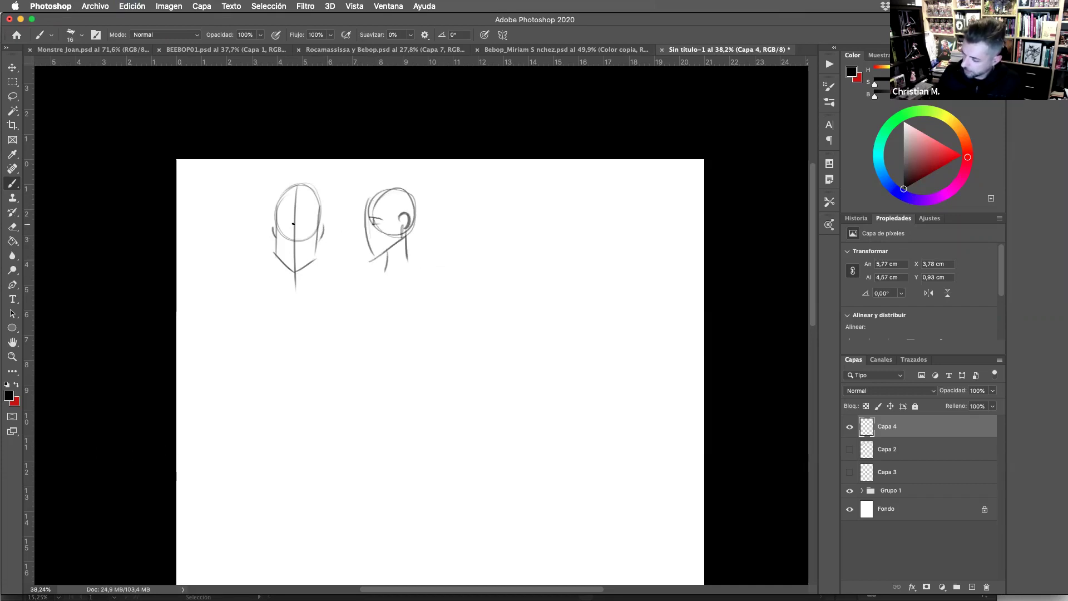
# Step: Add horizontal eye, nose and mouth guidelines to the front and profile heads, and reinforce the front head's vertical centre line
pyautogui.moveTo(280, 224)
pyautogui.mouseDown()
pyautogui.moveTo(314, 223)
pyautogui.moveTo(305, 242)
pyautogui.moveTo(407, 222)
pyautogui.moveTo(377, 237)
pyautogui.moveTo(382, 245)
pyautogui.mouseUp()
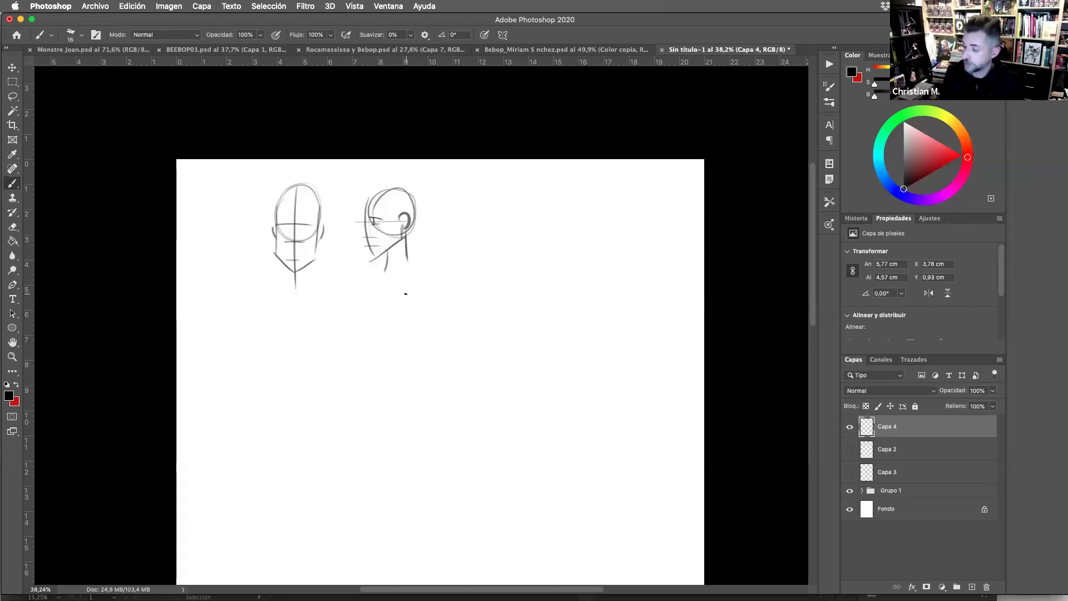
pyautogui.moveTo(292, 239); pyautogui.dragTo(270, 240)
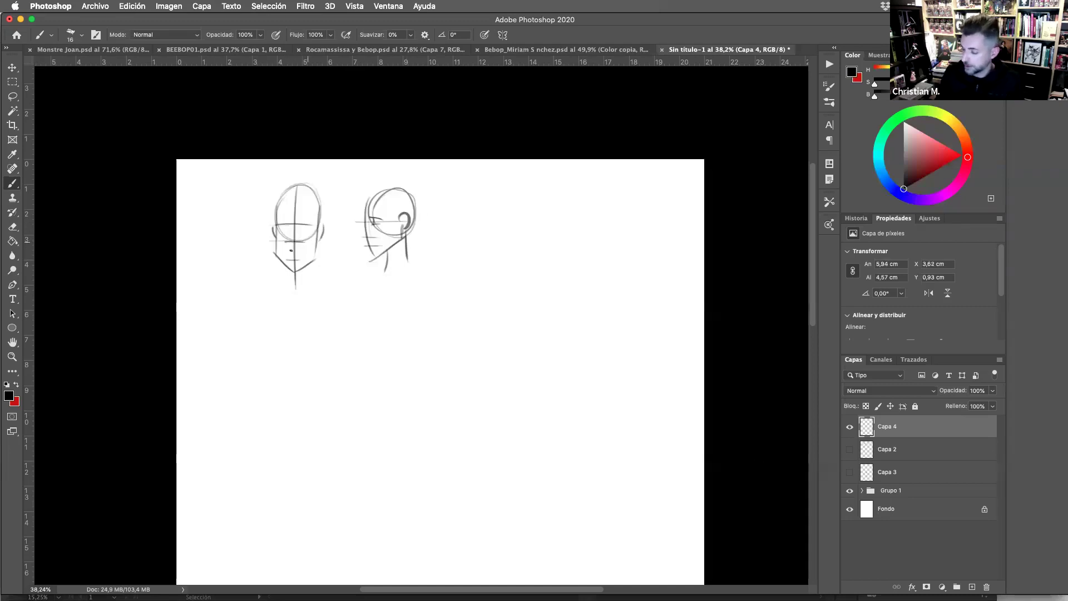
pyautogui.moveTo(295, 187); pyautogui.dragTo(294, 299)
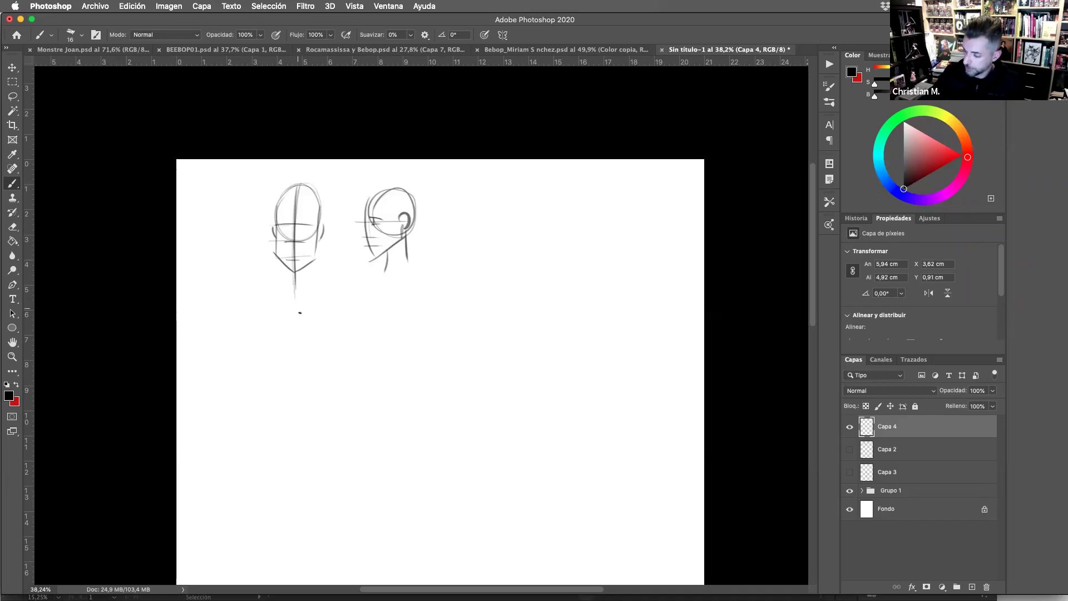
pyautogui.moveTo(295, 225)
pyautogui.mouseDown()
pyautogui.moveTo(264, 300)
pyautogui.moveTo(298, 253)
pyautogui.mouseUp()
pyautogui.moveTo(360, 237); pyautogui.dragTo(375, 238)
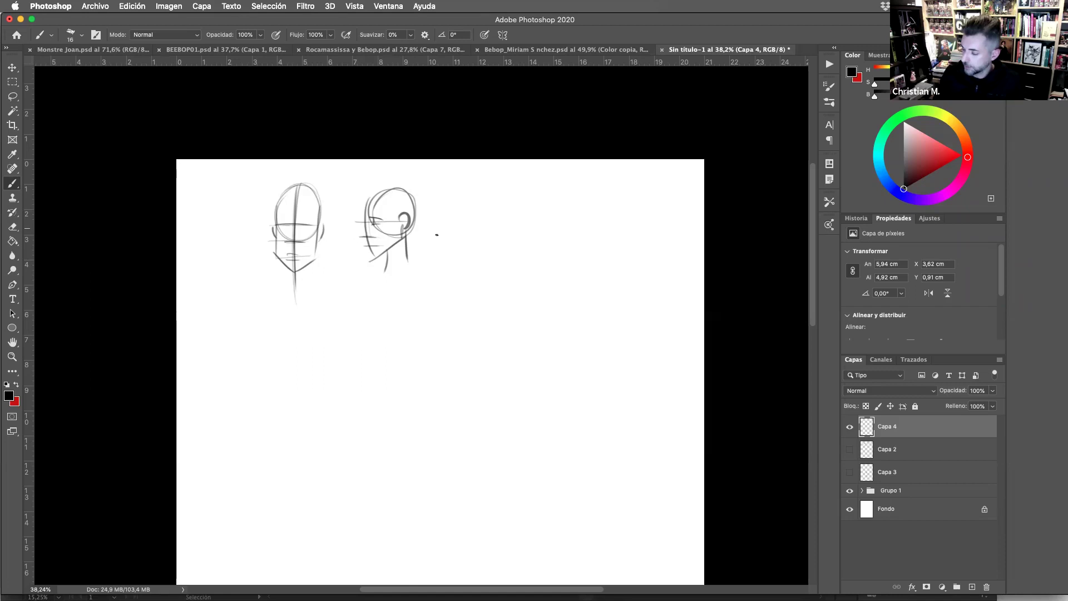
# Step: Sketch a three-quarter head beside the profile, with oval skull, curved face line, jaw, ear, neck and shoulder line
pyautogui.moveTo(451, 217)
pyautogui.mouseDown()
pyautogui.moveTo(462, 184)
pyautogui.moveTo(492, 225)
pyautogui.mouseUp()
pyautogui.moveTo(459, 185)
pyautogui.mouseDown()
pyautogui.moveTo(462, 268)
pyautogui.moveTo(449, 251)
pyautogui.moveTo(463, 267)
pyautogui.moveTo(493, 225)
pyautogui.moveTo(471, 278)
pyautogui.mouseUp()
pyautogui.moveTo(492, 242); pyautogui.dragTo(509, 271)
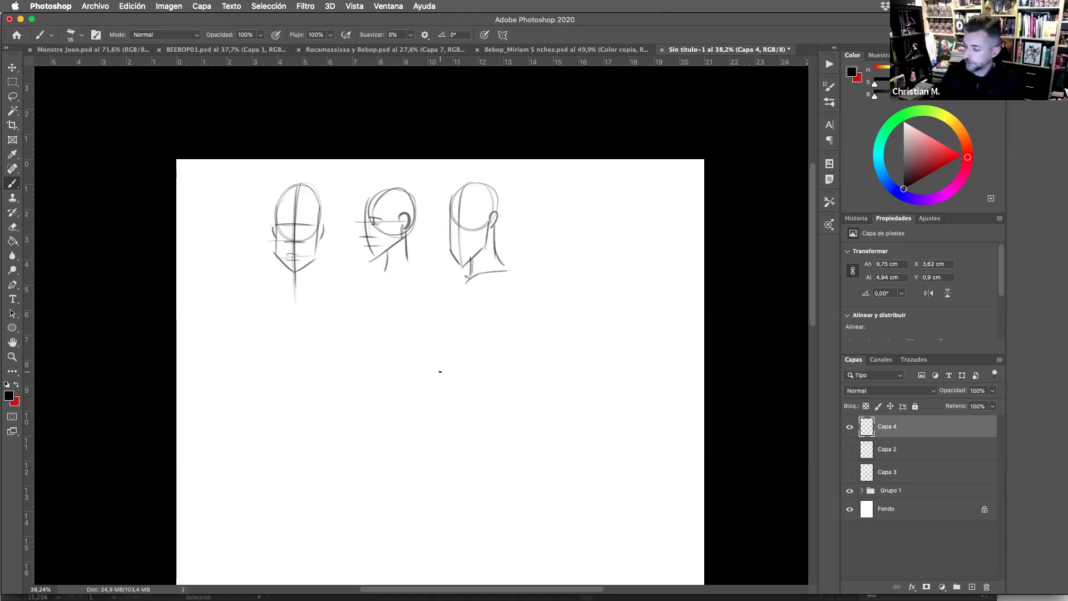
# Step: Try horizontal facial guidelines on the three-quarter head, undo them, and reinforce the outer contour of its face, jaw and skull
pyautogui.moveTo(446, 221)
pyautogui.mouseDown()
pyautogui.moveTo(497, 212)
pyautogui.moveTo(460, 235)
pyautogui.moveTo(464, 251)
pyautogui.moveTo(451, 247)
pyautogui.moveTo(479, 246)
pyautogui.mouseUp()
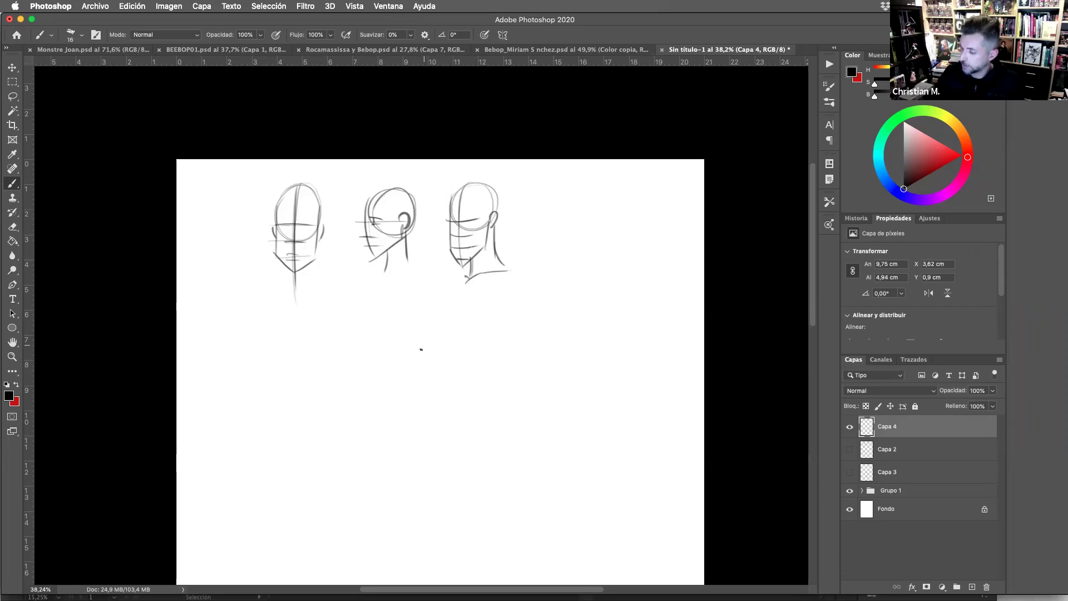
pyautogui.press('super+z')
pyautogui.press('super+z')
pyautogui.press('super+z')
pyautogui.press('super+z')
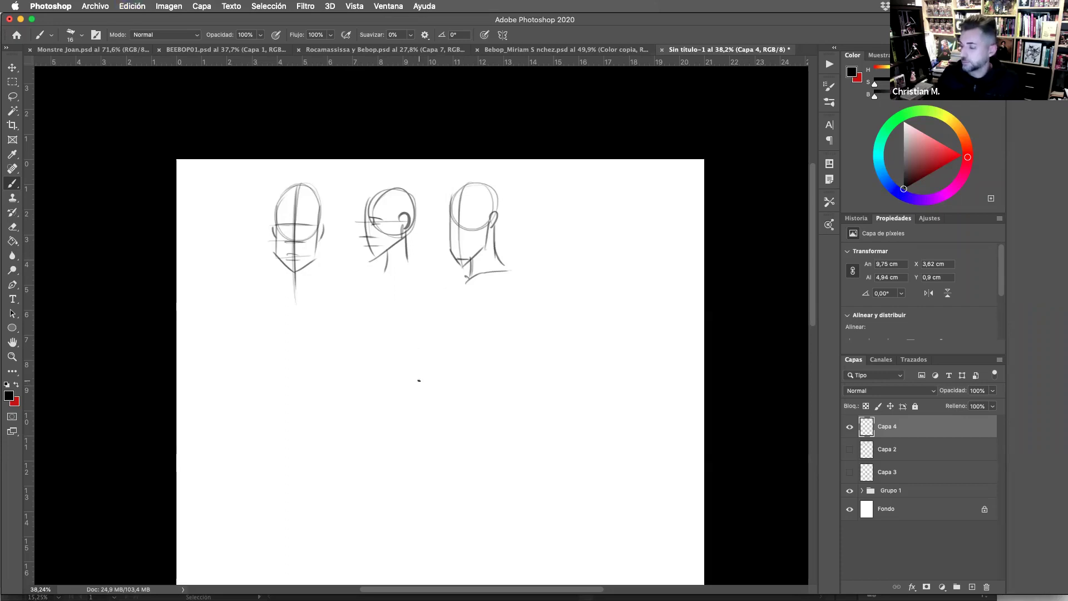
pyautogui.moveTo(450, 199)
pyautogui.mouseDown()
pyautogui.moveTo(454, 260)
pyautogui.moveTo(485, 248)
pyautogui.mouseUp()
pyautogui.moveTo(446, 203)
pyautogui.mouseDown()
pyautogui.moveTo(505, 195)
pyautogui.moveTo(477, 194)
pyautogui.moveTo(500, 215)
pyautogui.mouseUp()
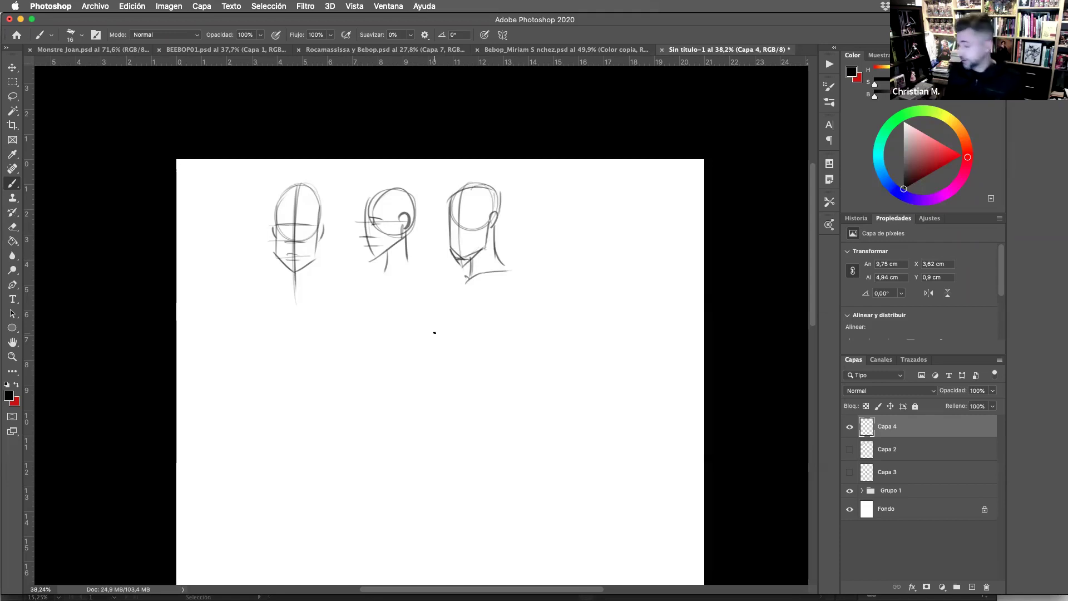
# Step: Erase all three head sketches from Capa 4 using the Eraser at size 102
pyautogui.click(12, 227)
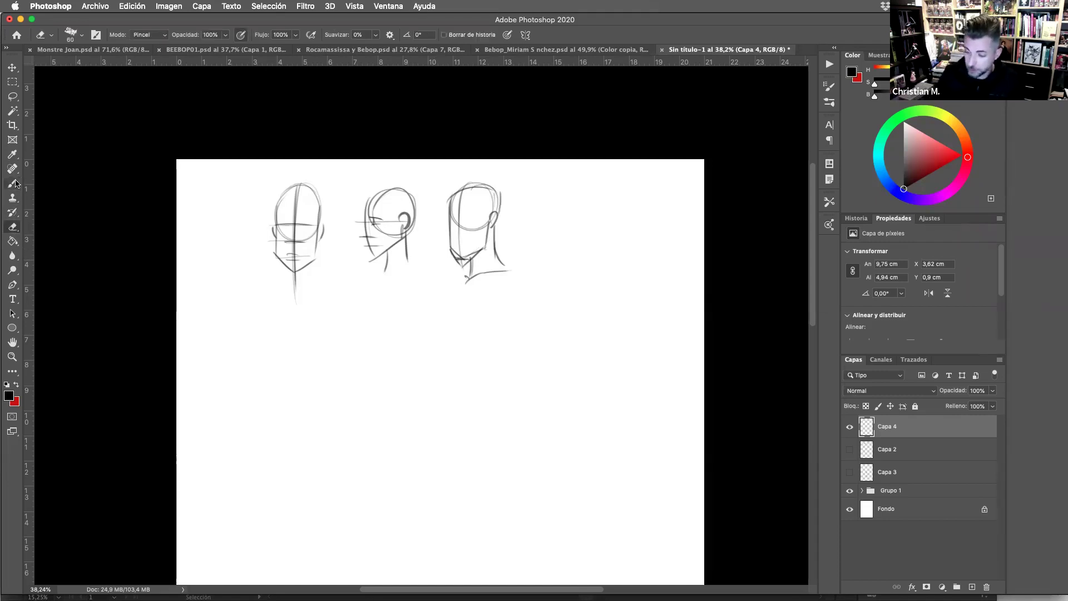
pyautogui.click(73, 39)
pyautogui.moveTo(96, 69); pyautogui.dragTo(101, 69)
pyautogui.moveTo(501, 222)
pyautogui.mouseDown()
pyautogui.moveTo(487, 269)
pyautogui.moveTo(471, 283)
pyautogui.moveTo(458, 243)
pyautogui.moveTo(444, 266)
pyautogui.moveTo(408, 216)
pyautogui.moveTo(403, 185)
pyautogui.moveTo(366, 193)
pyautogui.moveTo(384, 200)
pyautogui.moveTo(345, 290)
pyautogui.moveTo(311, 172)
pyautogui.moveTo(307, 258)
pyautogui.moveTo(286, 247)
pyautogui.mouseUp()
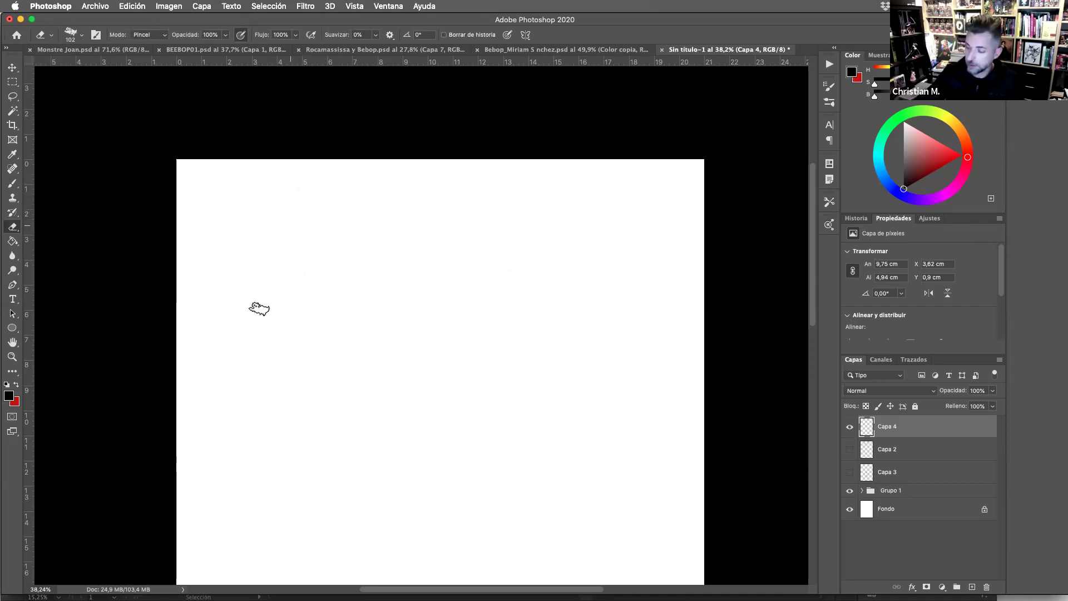
# Step: Return to the Brush tool, hide Capa 4 and show Capa 2
pyautogui.click(19, 184)
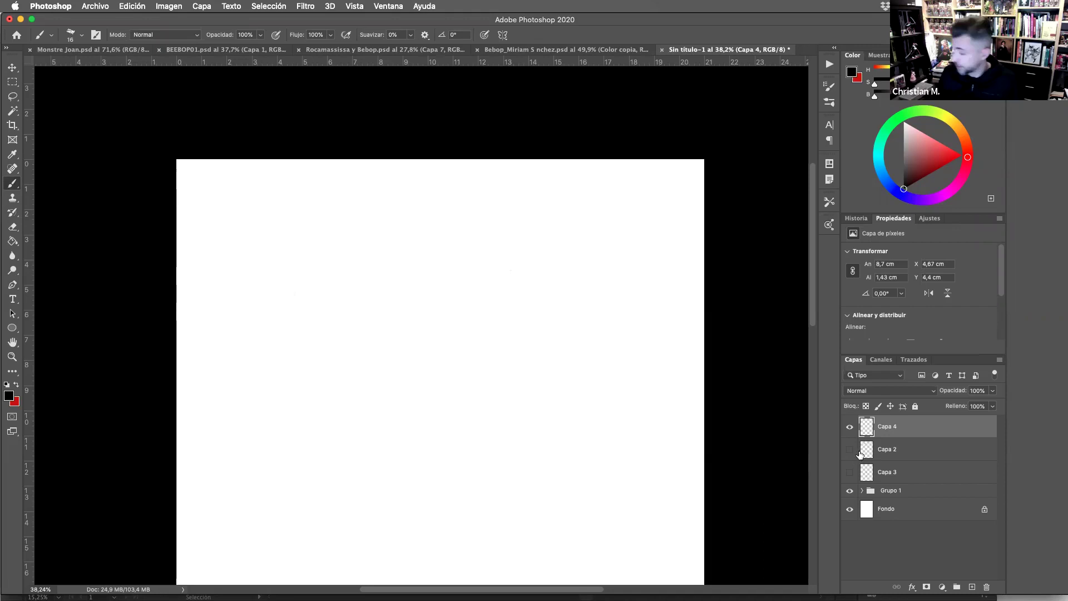
pyautogui.click(849, 427)
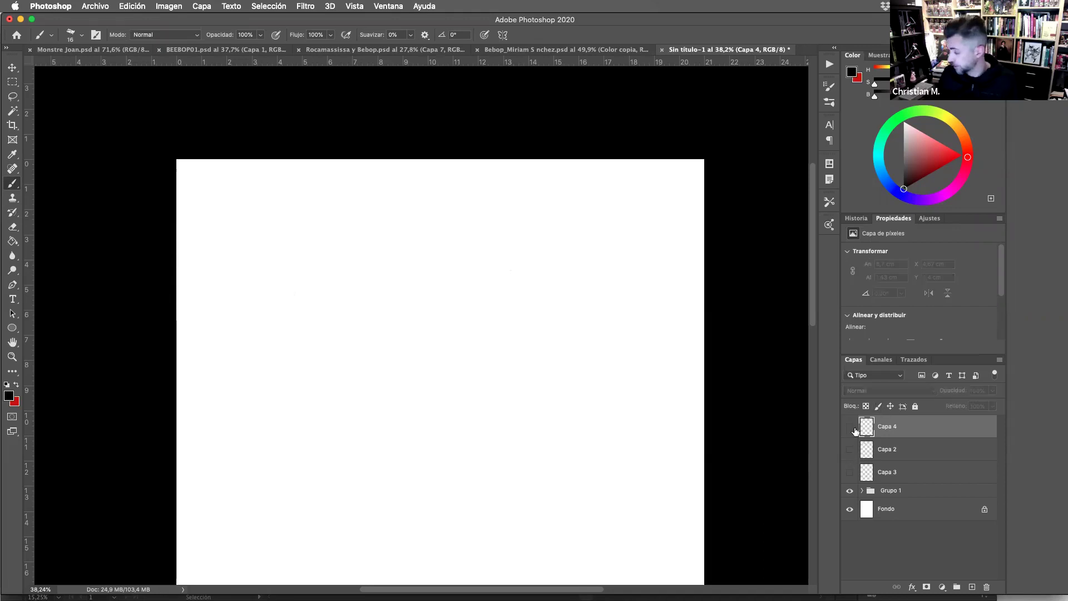
pyautogui.click(850, 450)
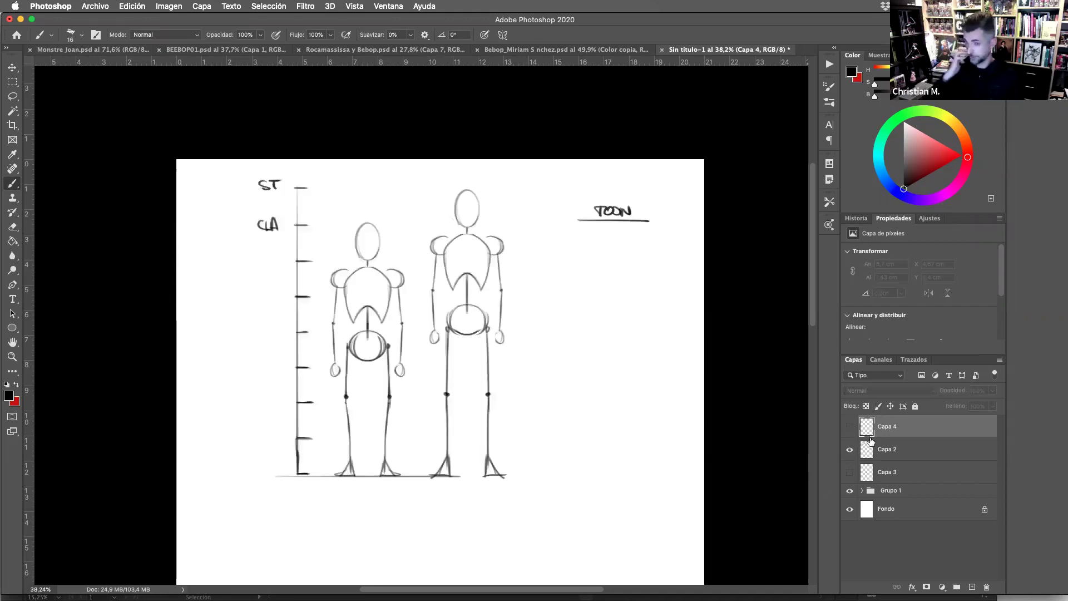
# Step: On Capa 2, brush a horizontal line from the CLA mark to the top of the shorter figure's head and circle the CLA label
pyautogui.scroll(2, 538, 431)
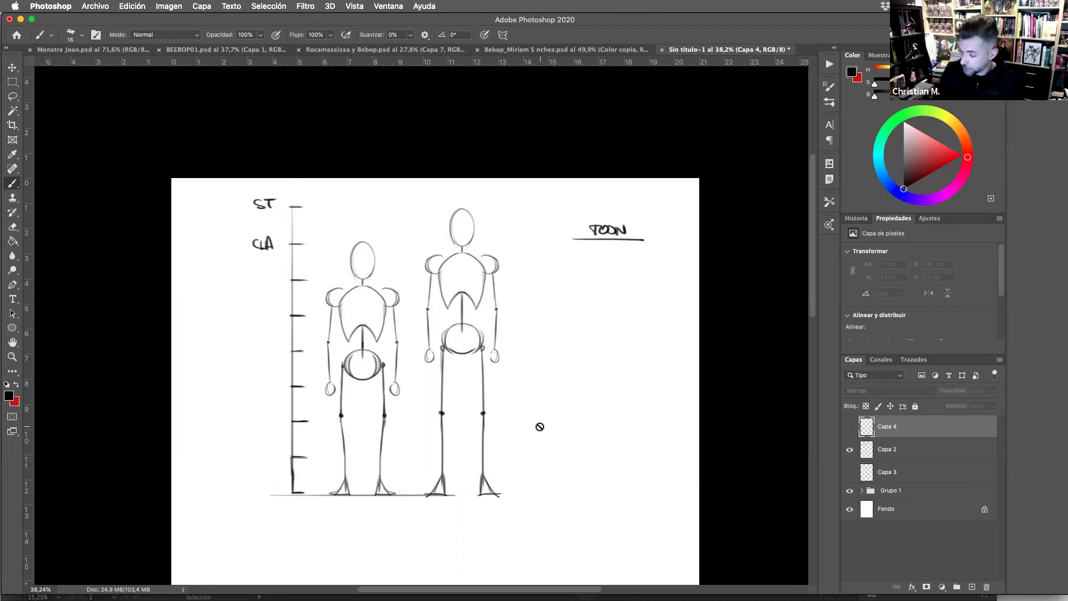
pyautogui.click(14, 157)
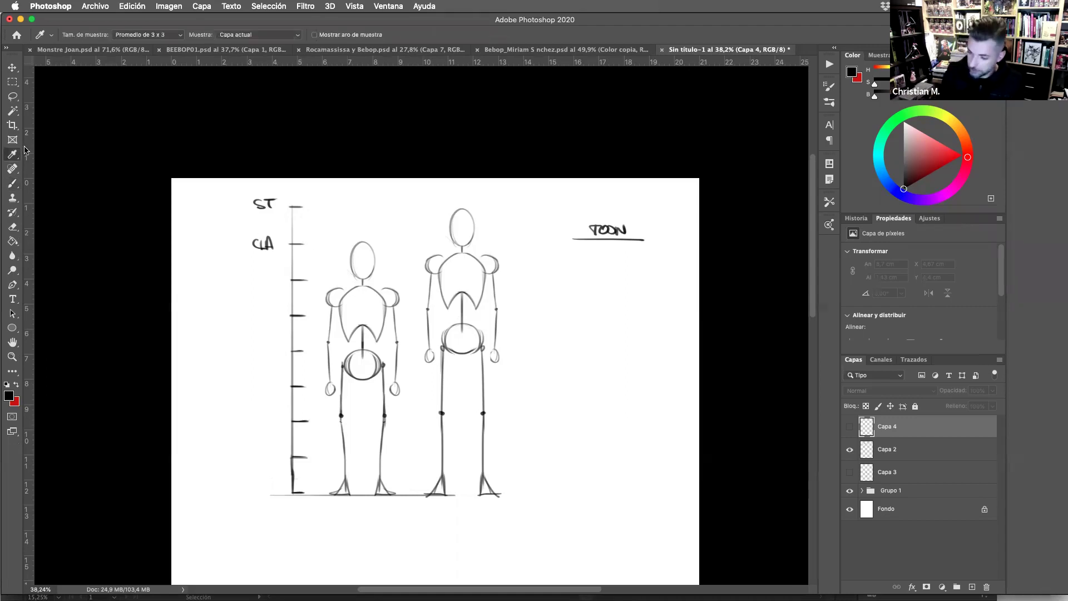
pyautogui.click(16, 186)
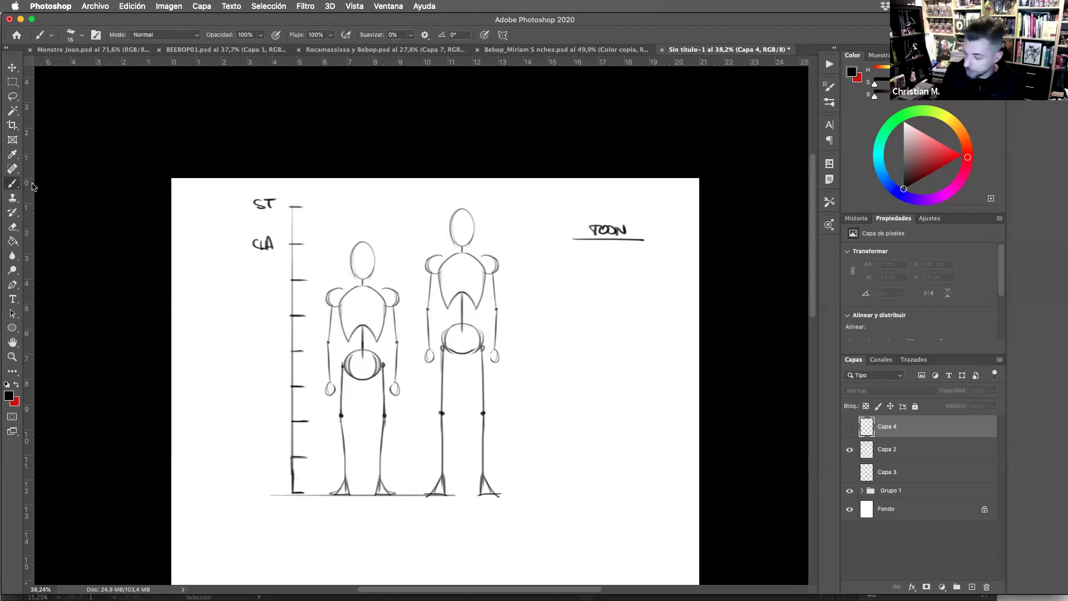
pyautogui.click(922, 452)
pyautogui.moveTo(296, 243); pyautogui.dragTo(370, 242)
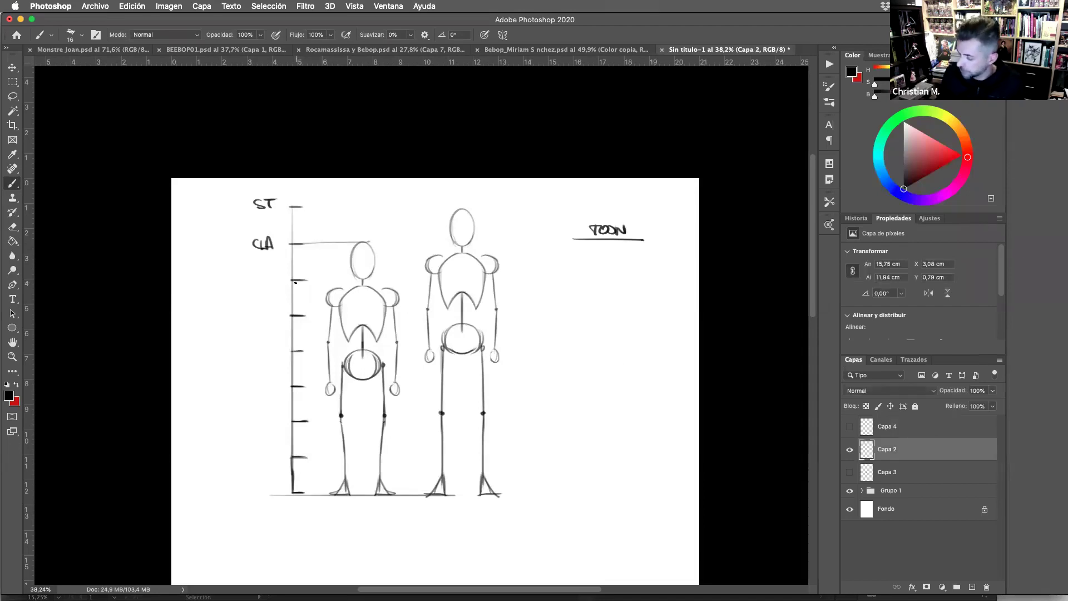
pyautogui.moveTo(260, 250); pyautogui.dragTo(257, 232)
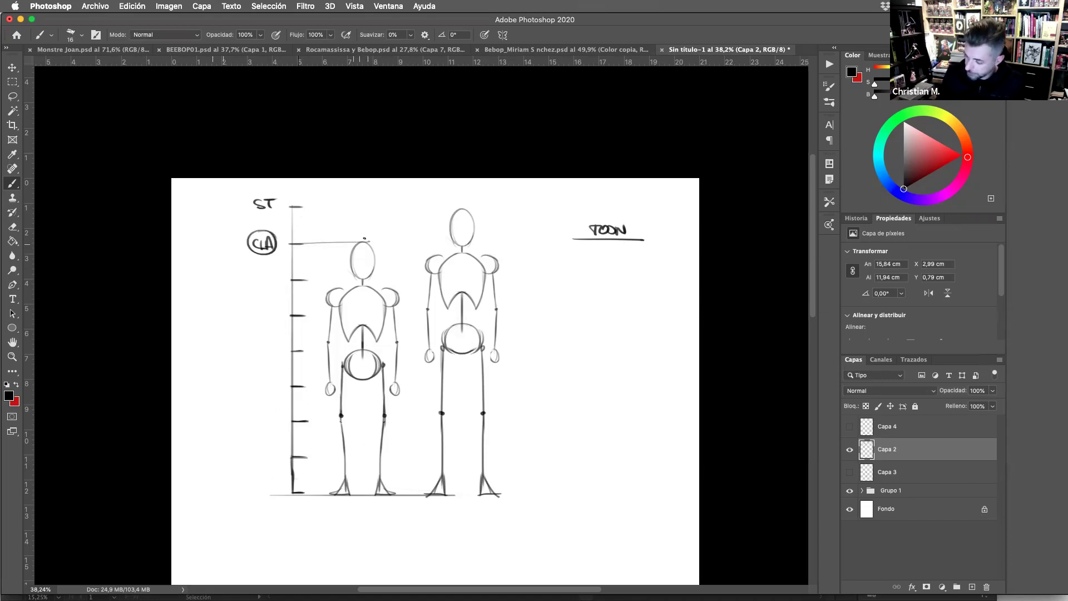
# Step: Brush horizontal guides from the scale to the shorter figure's chin and head top, and write a circled 7'5 beside the scale
pyautogui.moveTo(286, 281); pyautogui.dragTo(347, 280)
pyautogui.moveTo(302, 243); pyautogui.dragTo(367, 244)
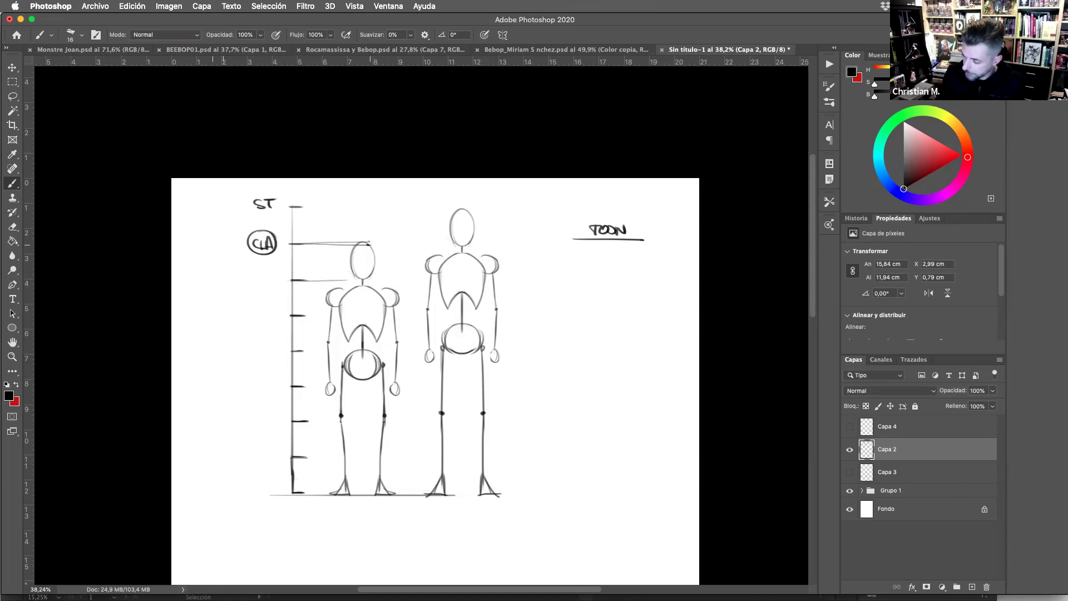
pyautogui.moveTo(238, 345); pyautogui.dragTo(255, 355)
pyautogui.moveTo(259, 341)
pyautogui.mouseDown()
pyautogui.moveTo(277, 367)
pyautogui.moveTo(229, 356)
pyautogui.mouseUp()
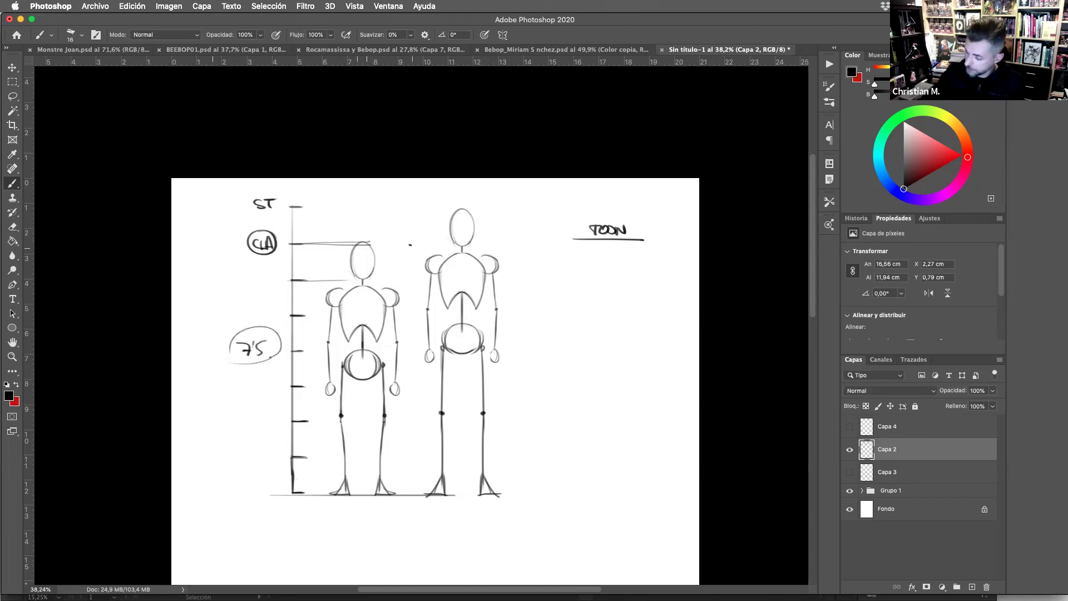
# Step: Draw a vertical height line between the two figures, mark its midpoint at the hip and label both halves 50
pyautogui.moveTo(408, 240); pyautogui.dragTo(414, 495)
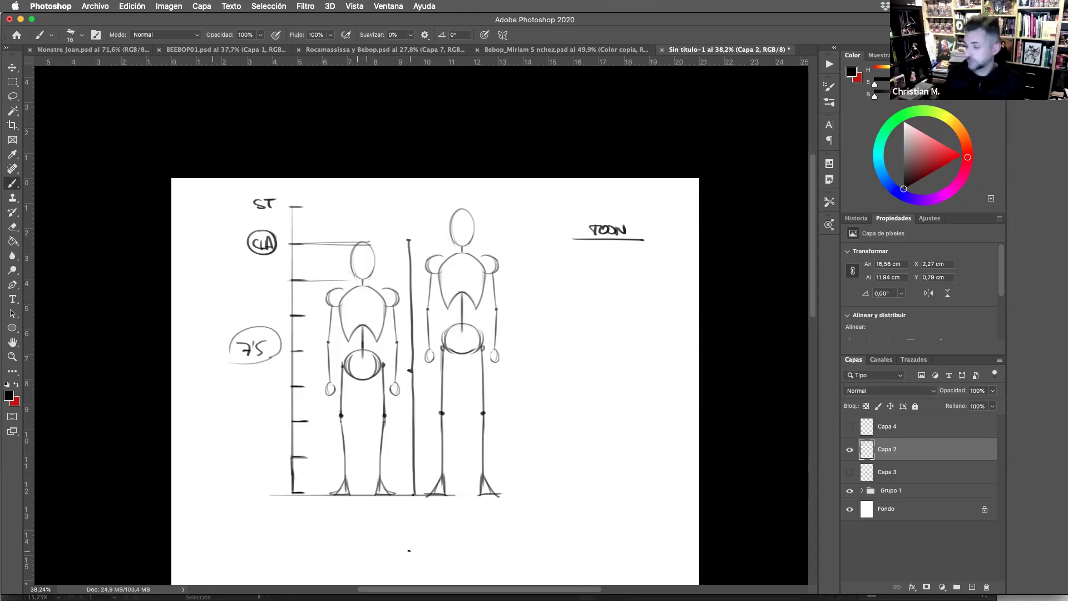
pyautogui.moveTo(417, 297); pyautogui.dragTo(421, 305)
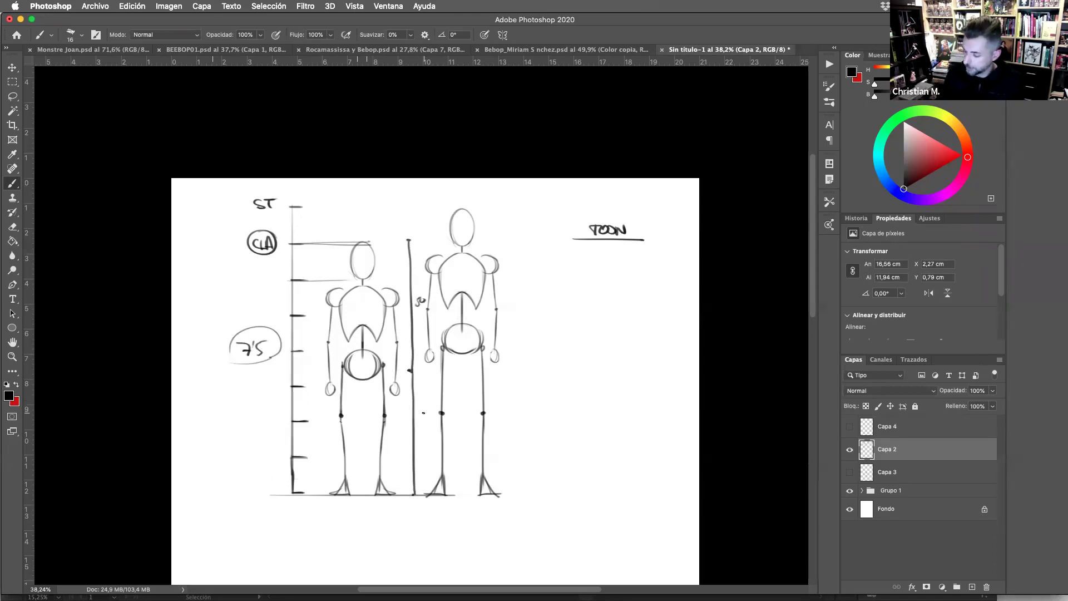
pyautogui.moveTo(422, 409)
pyautogui.mouseDown()
pyautogui.moveTo(422, 418)
pyautogui.moveTo(433, 408)
pyautogui.mouseUp()
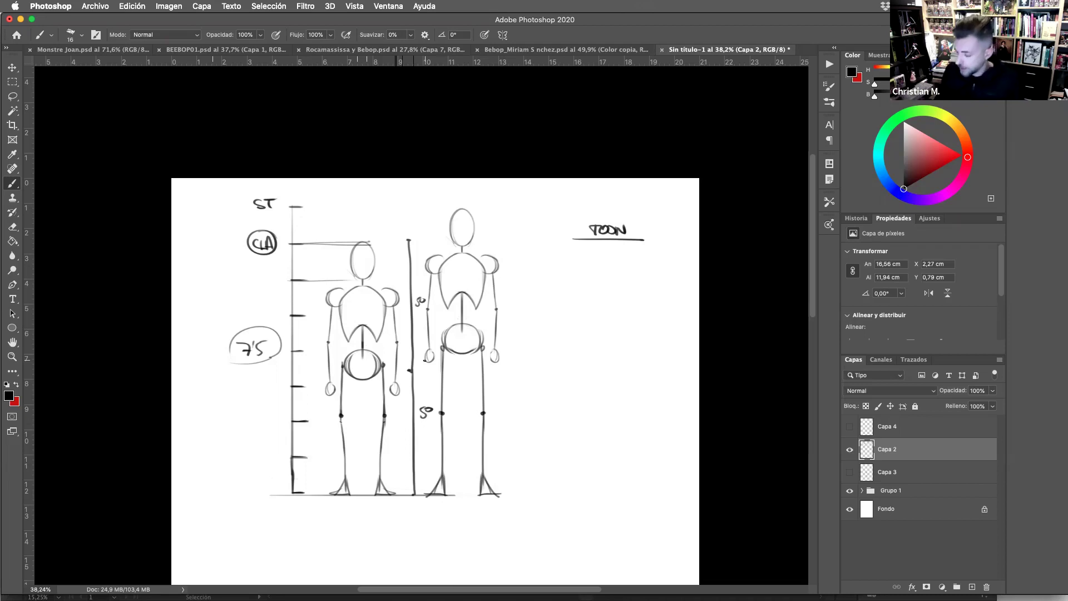
# Step: Circle the ST label, write 8 beside the taller figure and draw its full-height vertical line with a midpoint mark
pyautogui.moveTo(257, 213)
pyautogui.mouseDown()
pyautogui.moveTo(247, 213)
pyautogui.moveTo(282, 211)
pyautogui.mouseUp()
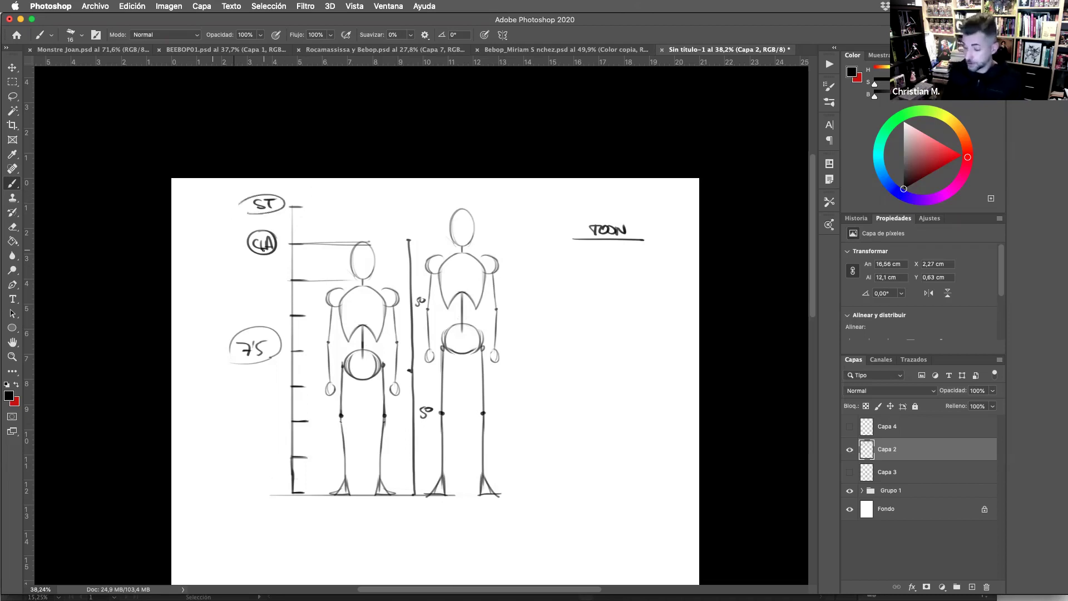
pyautogui.moveTo(548, 350); pyautogui.dragTo(552, 349)
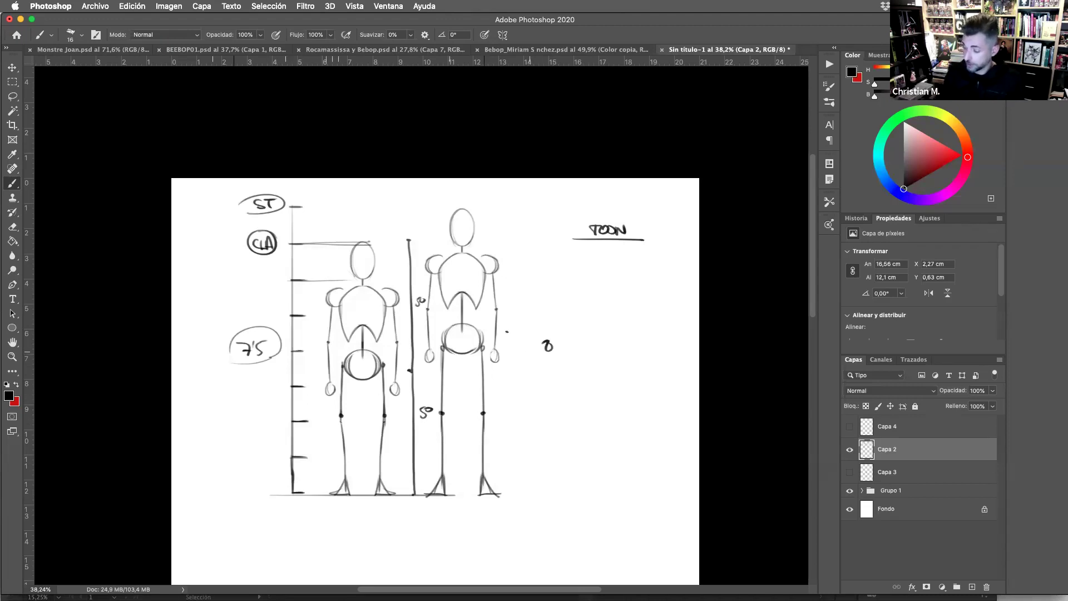
pyautogui.moveTo(519, 213); pyautogui.dragTo(520, 497)
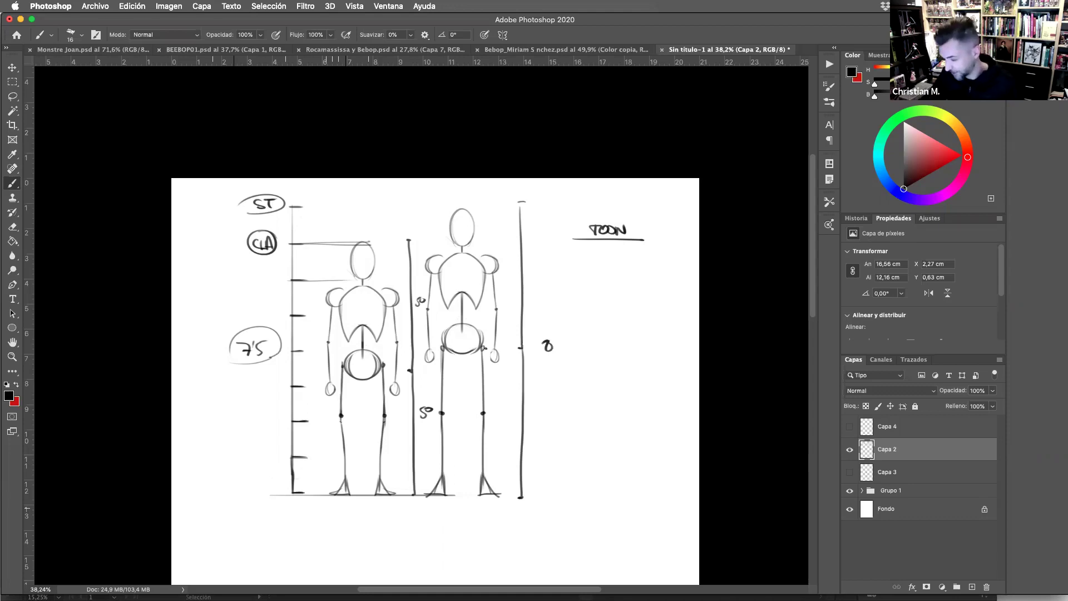
# Step: Darken the taller figure's two hip joints and reinforce the thigh line on the side of the new height line
pyautogui.click(483, 347)
pyautogui.click(442, 347)
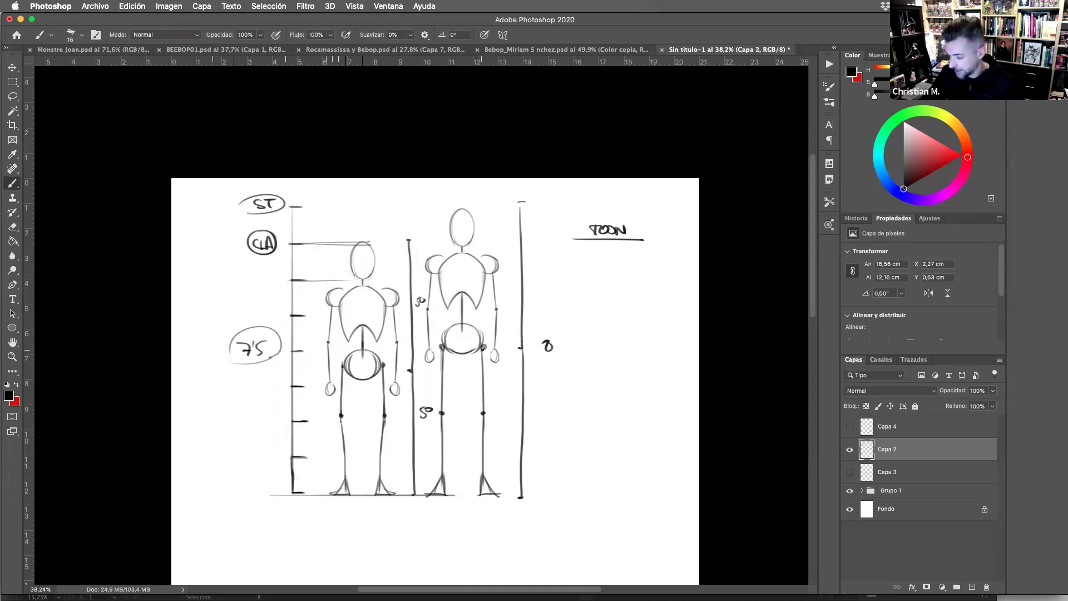
pyautogui.moveTo(483, 347); pyautogui.dragTo(484, 415)
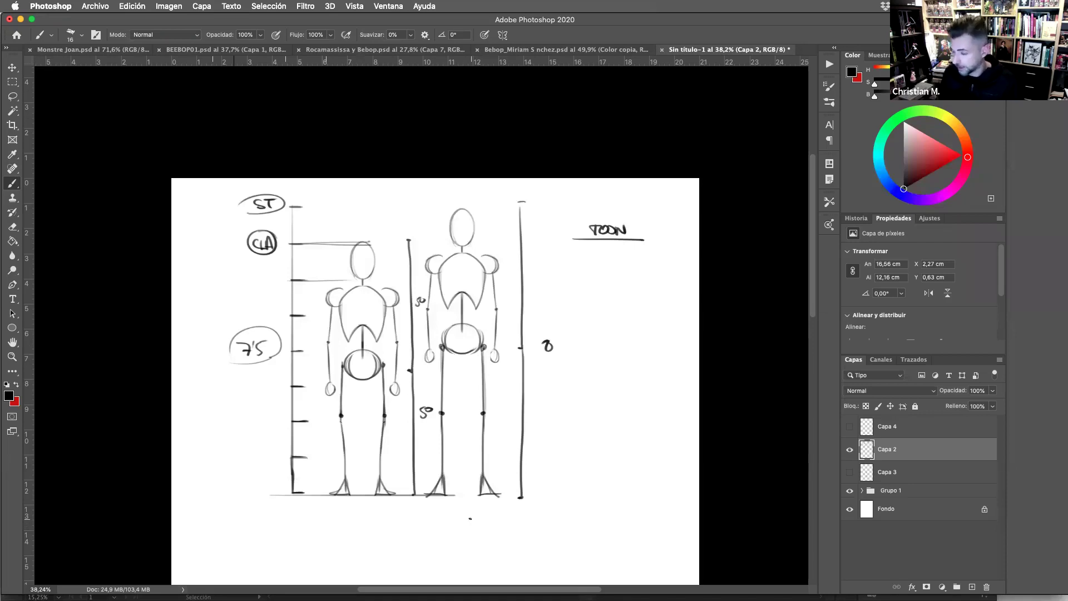
# Step: Below the taller figure, sketch a new figure's oval head, neck and ribcage with its arch, adding curved centre lines to head and ribcage
pyautogui.scroll(-3, 567, 515)
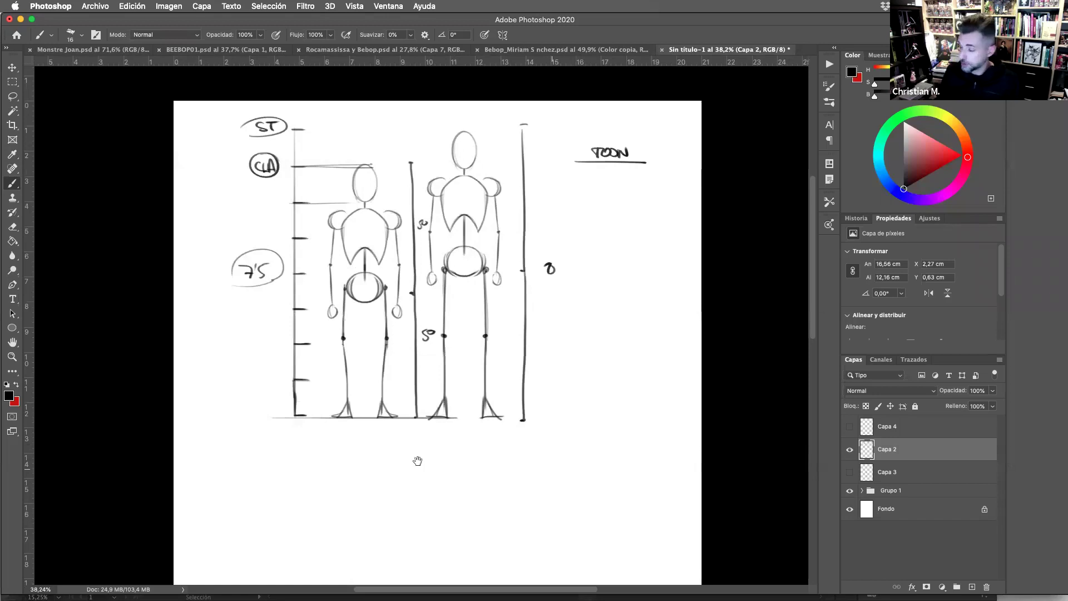
pyautogui.scroll(-1, 417, 463)
pyautogui.hscroll(1, 417, 462)
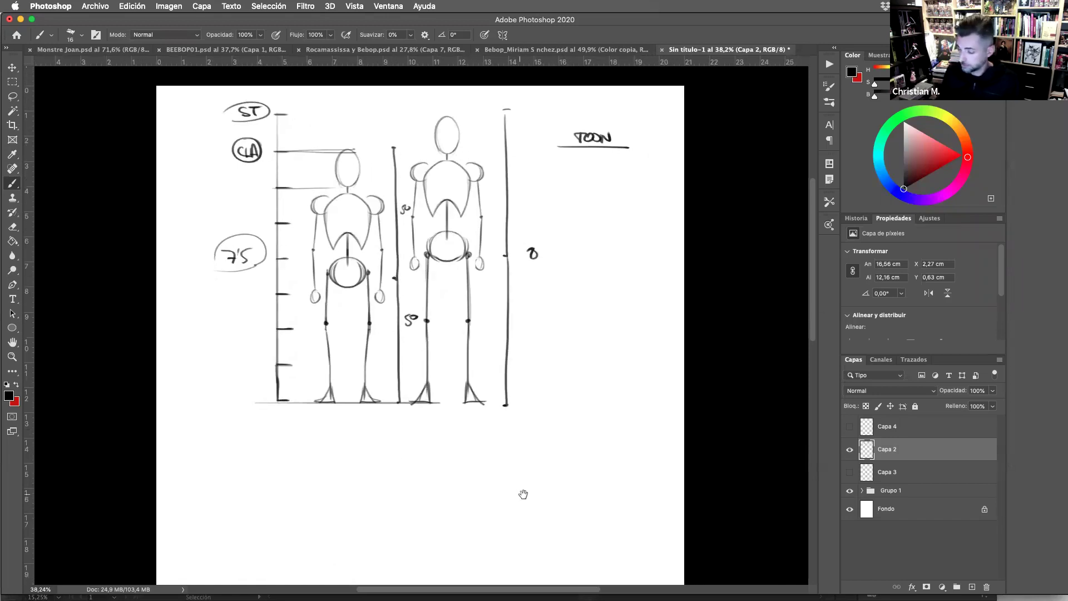
pyautogui.scroll(-4, 432, 467)
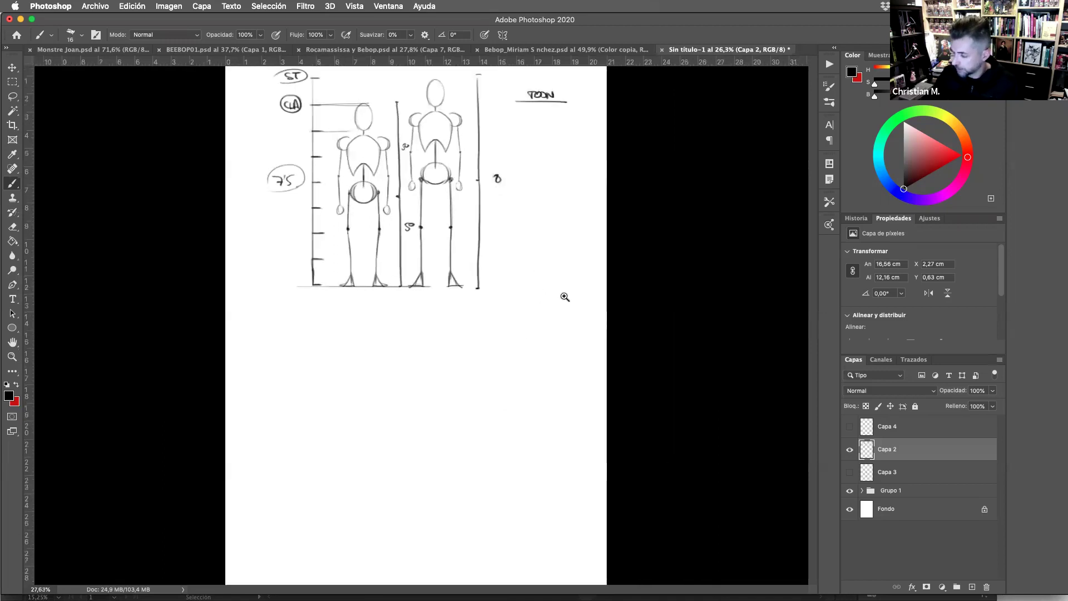
pyautogui.scroll(5, 538, 284)
pyautogui.moveTo(382, 346)
pyautogui.mouseDown()
pyautogui.moveTo(396, 379)
pyautogui.moveTo(393, 422)
pyautogui.moveTo(408, 428)
pyautogui.mouseUp()
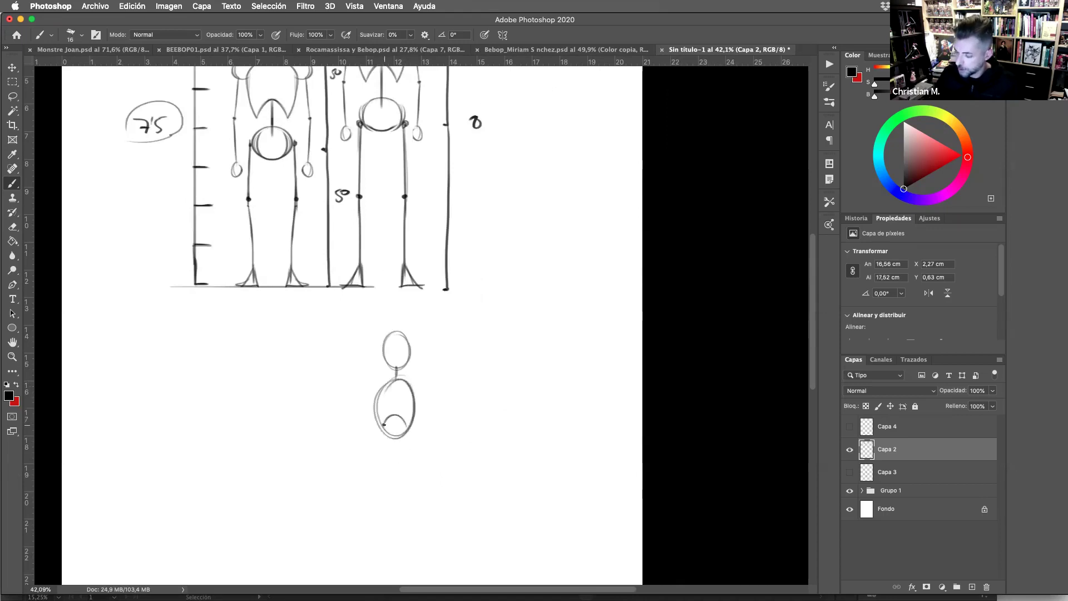
pyautogui.moveTo(397, 379); pyautogui.dragTo(392, 430)
pyautogui.moveTo(394, 332); pyautogui.dragTo(395, 364)
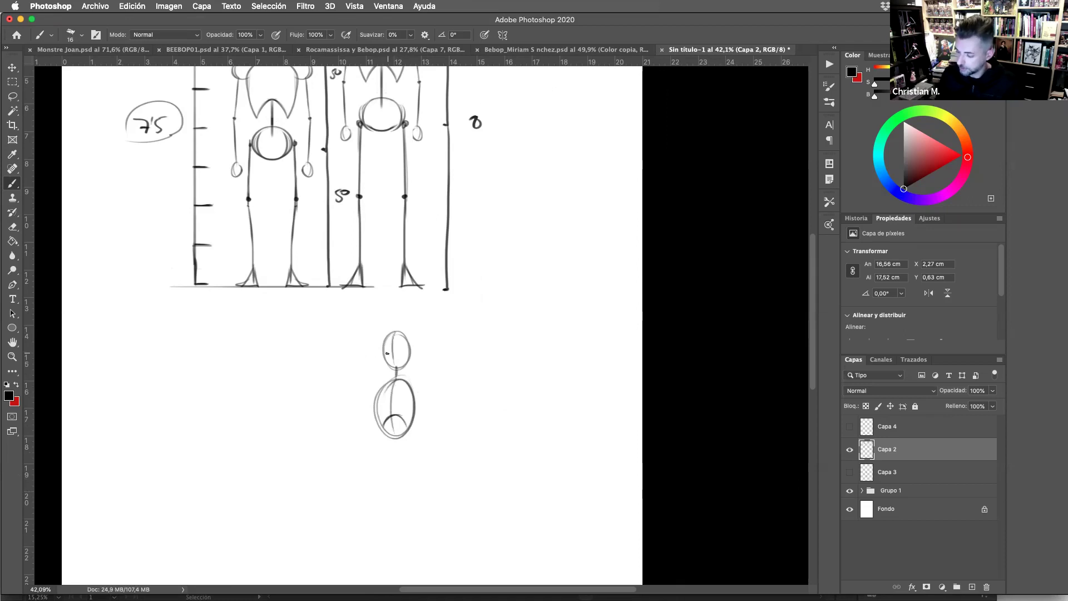
pyautogui.moveTo(392, 354); pyautogui.dragTo(365, 369)
pyautogui.moveTo(392, 408); pyautogui.dragTo(356, 420)
pyautogui.press('super+z')
pyautogui.press('super+z')
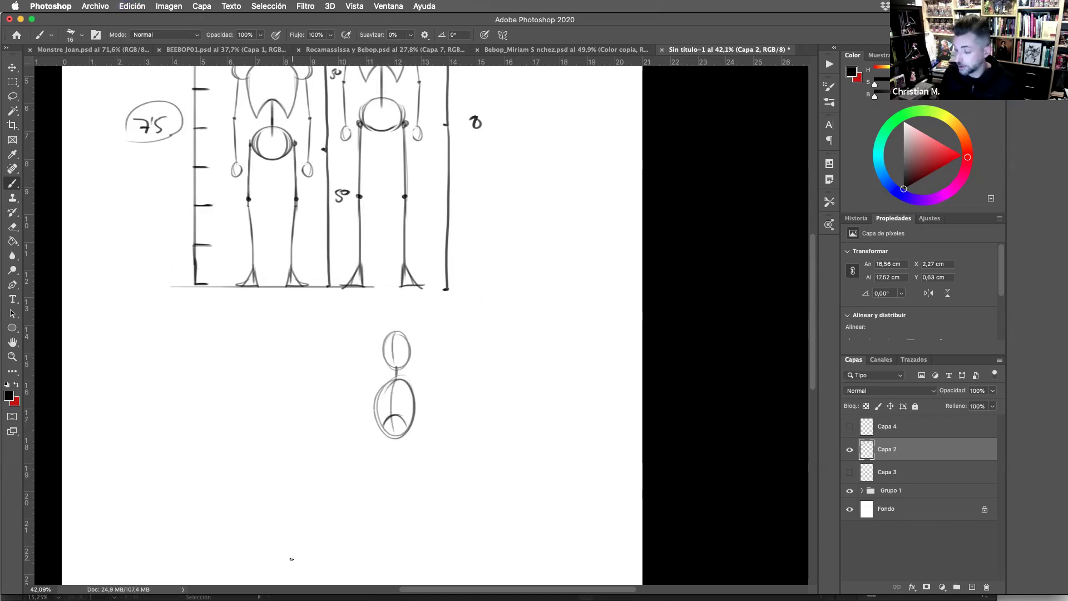
# Step: Erase the new head's centre line and redraw it with the Brush shifted toward the opposite side of the face
pyautogui.press('e')
pyautogui.moveTo(397, 342); pyautogui.dragTo(398, 342)
pyautogui.press('b')
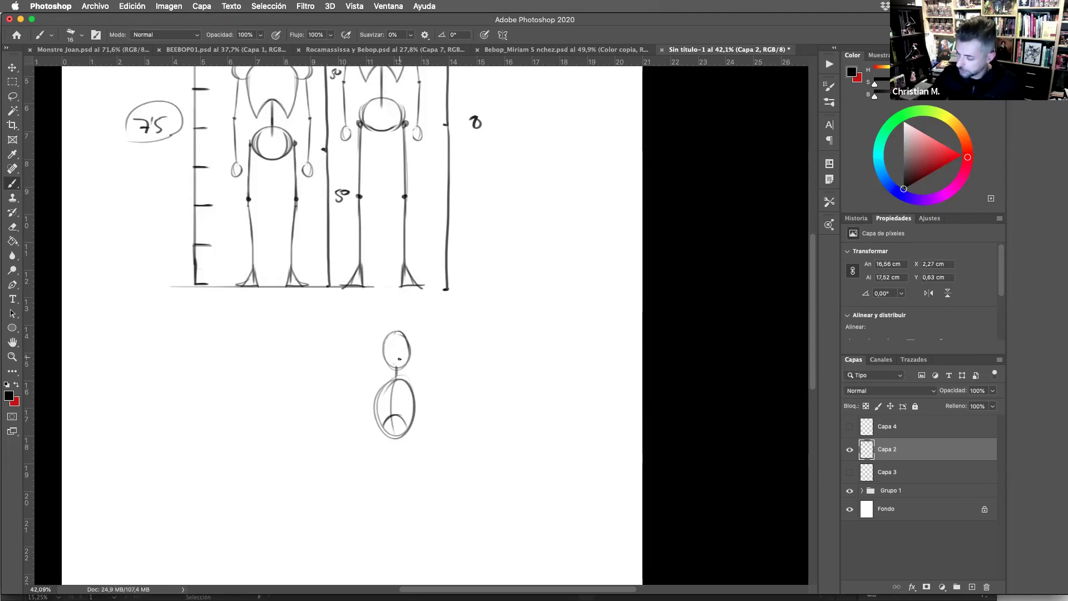
pyautogui.moveTo(398, 335); pyautogui.dragTo(398, 367)
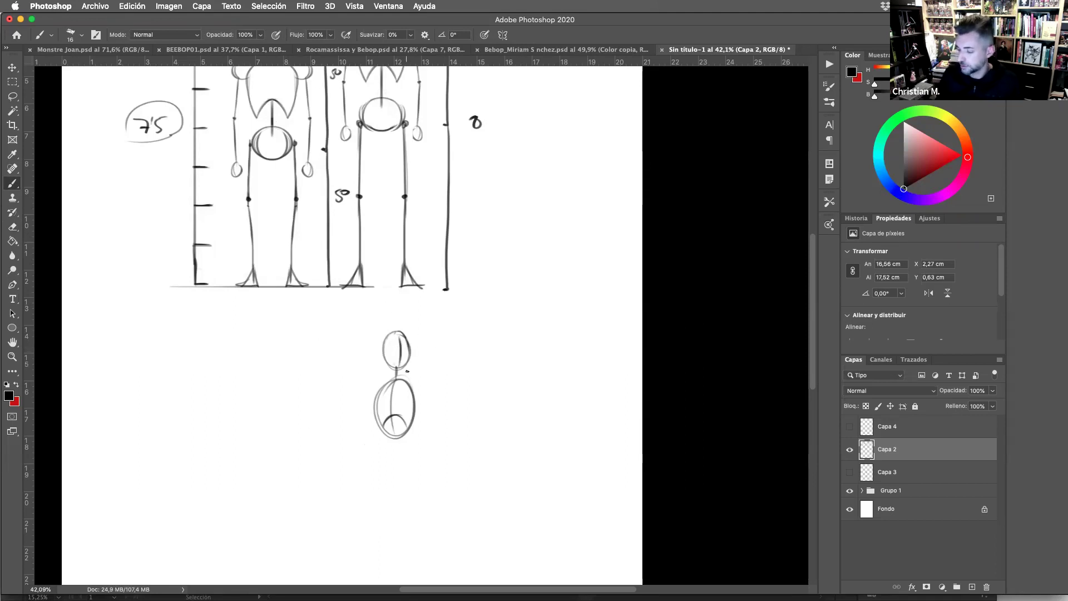
# Step: Darken the neck, try opposing direction arrows from the head and ribcage, and undo the arrows
pyautogui.moveTo(397, 366)
pyautogui.mouseDown()
pyautogui.moveTo(396, 379)
pyautogui.moveTo(433, 358)
pyautogui.mouseUp()
pyautogui.moveTo(390, 407); pyautogui.dragTo(348, 415)
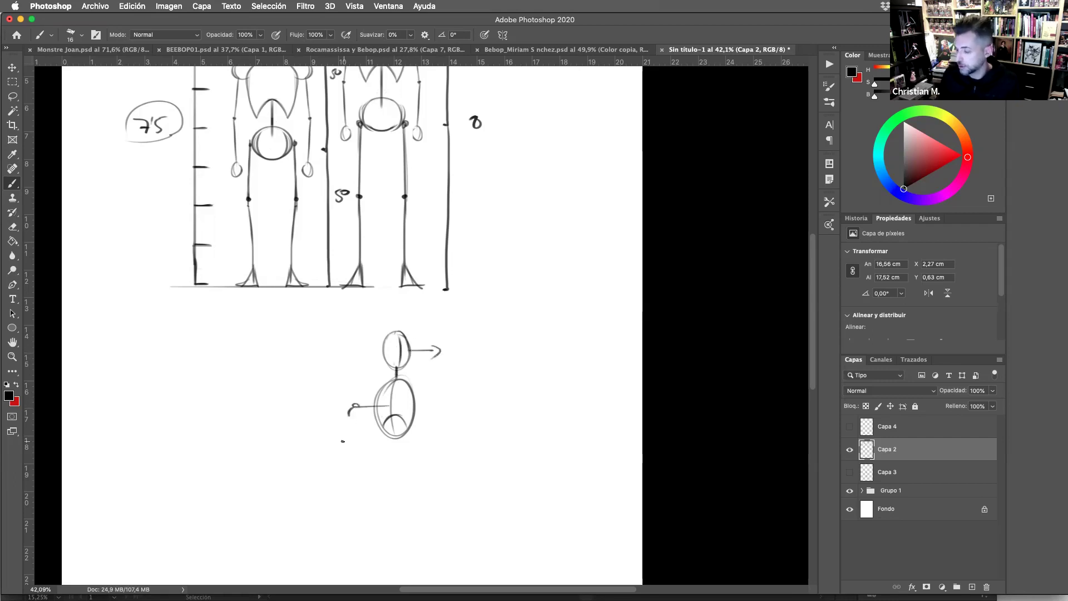
pyautogui.press('super+z')
pyautogui.press('super+z')
pyautogui.press('super+z')
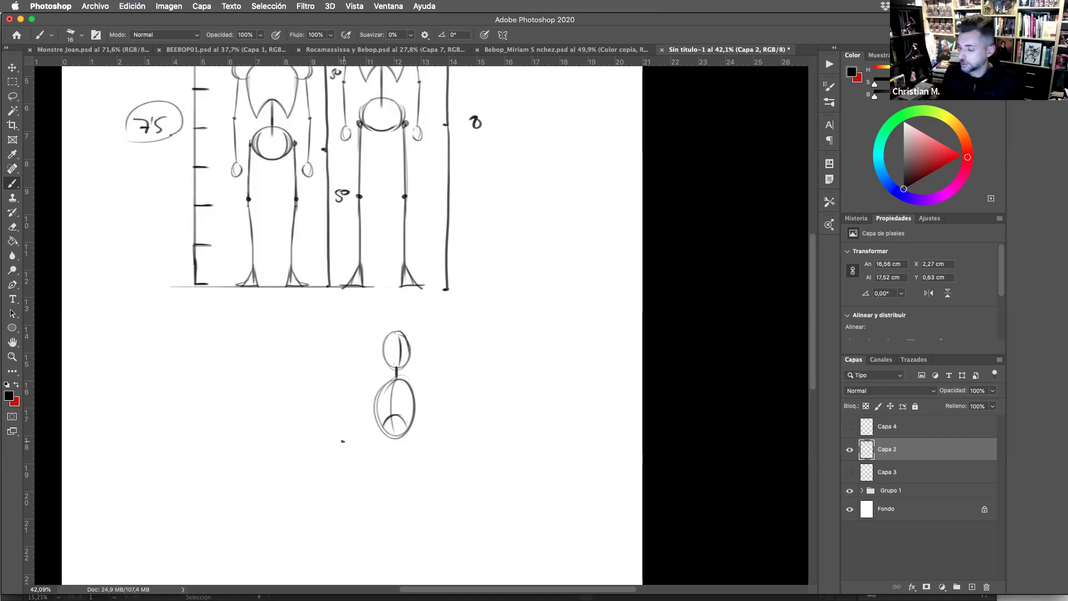
# Step: Draw the short lower spine and the pelvis circle with an inner curve below the ribcage
pyautogui.moveTo(431, 461)
pyautogui.mouseDown()
pyautogui.moveTo(390, 392)
pyautogui.moveTo(404, 419)
pyautogui.moveTo(401, 405)
pyautogui.moveTo(374, 410)
pyautogui.moveTo(421, 387)
pyautogui.mouseUp()
pyautogui.press('super+z')
pyautogui.scroll(-2, 441, 425)
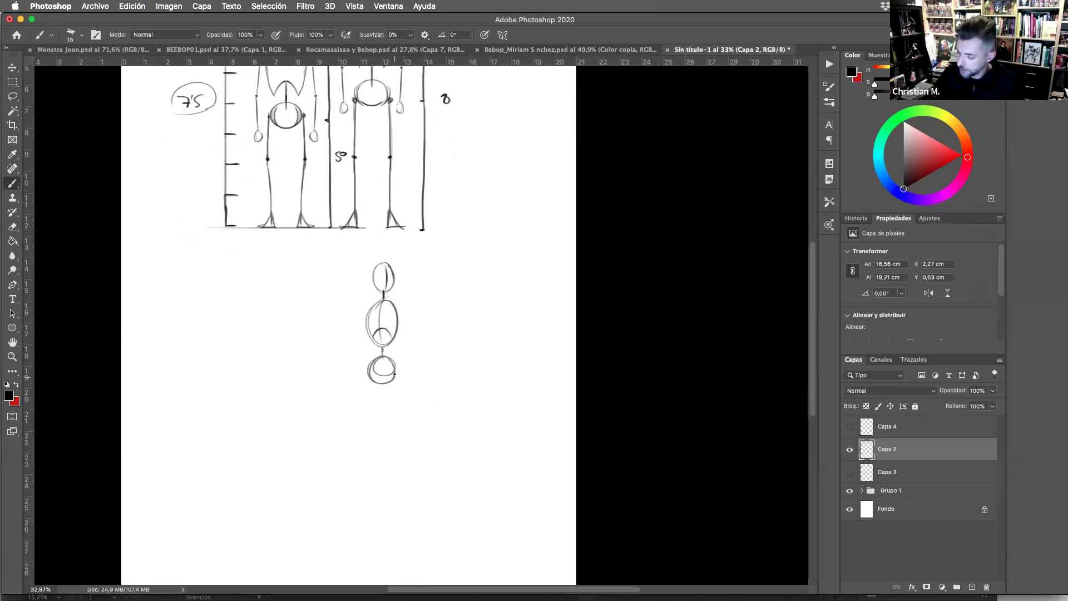
# Step: Draw oppositely tilted axis lines through the new figure's shoulders and pelvis
pyautogui.moveTo(411, 221); pyautogui.dragTo(410, 364)
pyautogui.moveTo(443, 473); pyautogui.dragTo(455, 383)
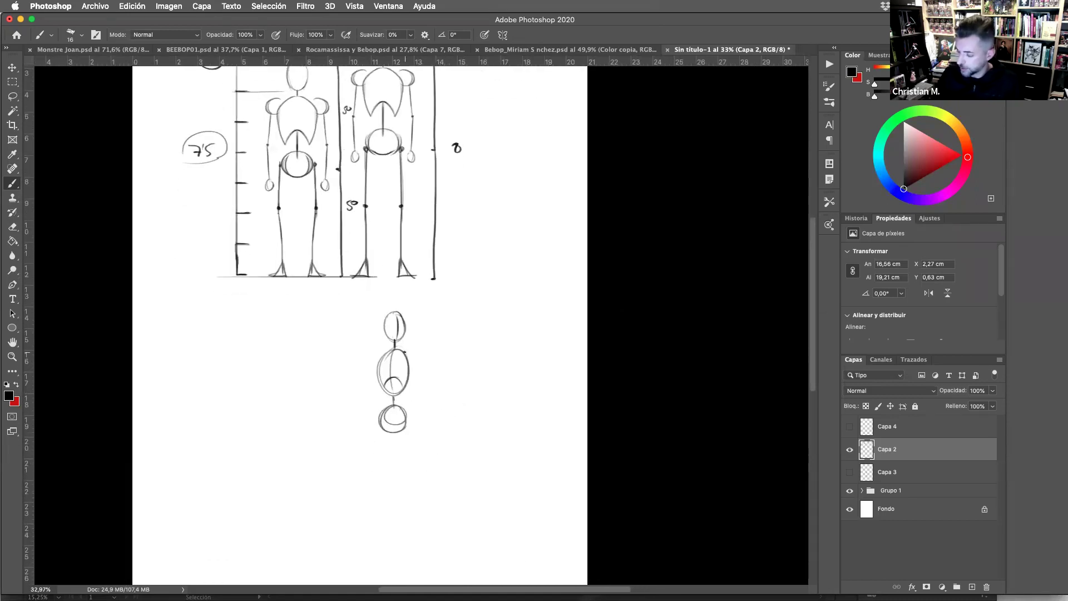
pyautogui.moveTo(369, 362); pyautogui.dragTo(422, 344)
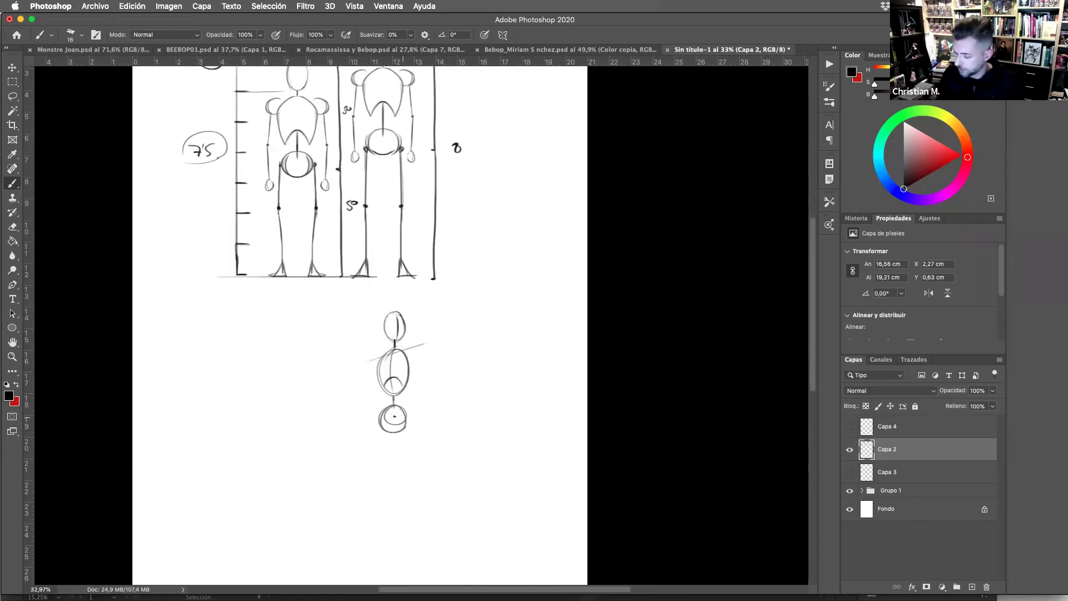
pyautogui.moveTo(366, 409); pyautogui.dragTo(419, 427)
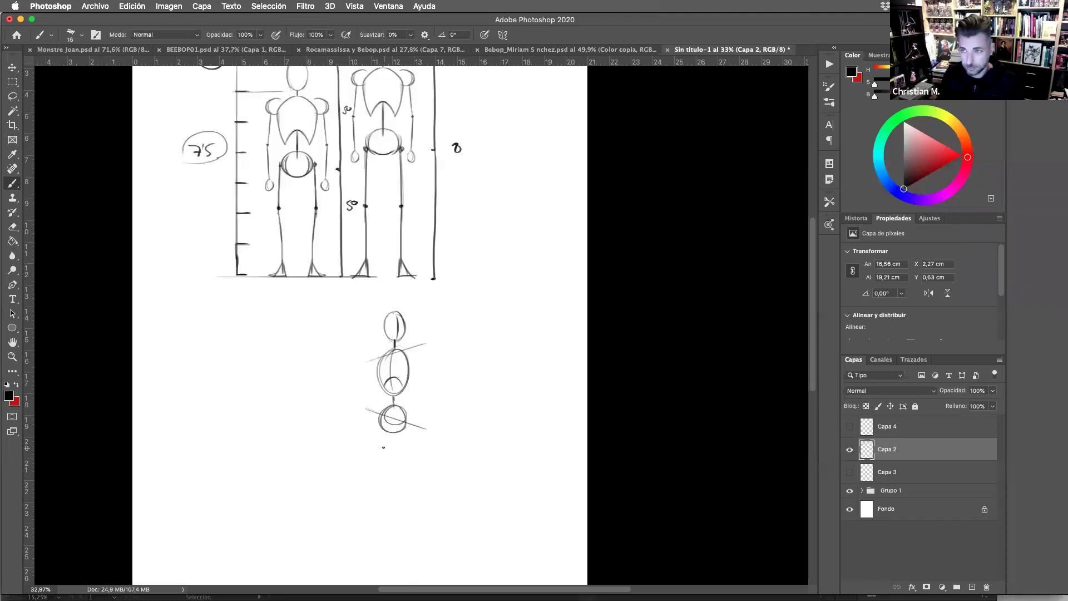
# Step: Add a curved shoulder at each side of the ribcage and dark hip joints where the tilted axis crosses the pelvis
pyautogui.moveTo(400, 350); pyautogui.dragTo(412, 356)
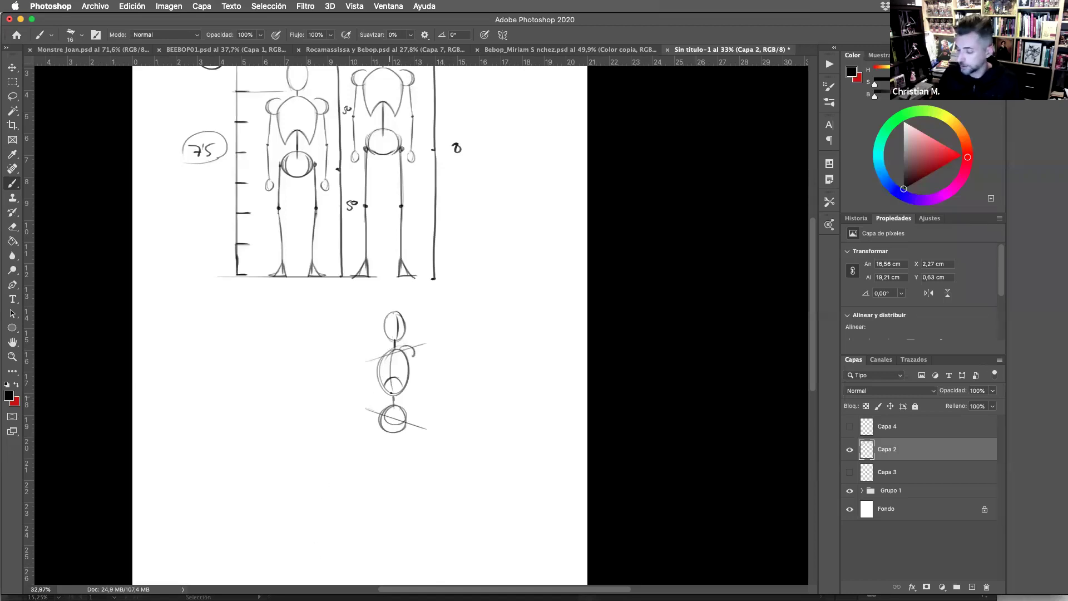
pyautogui.moveTo(380, 353); pyautogui.dragTo(373, 365)
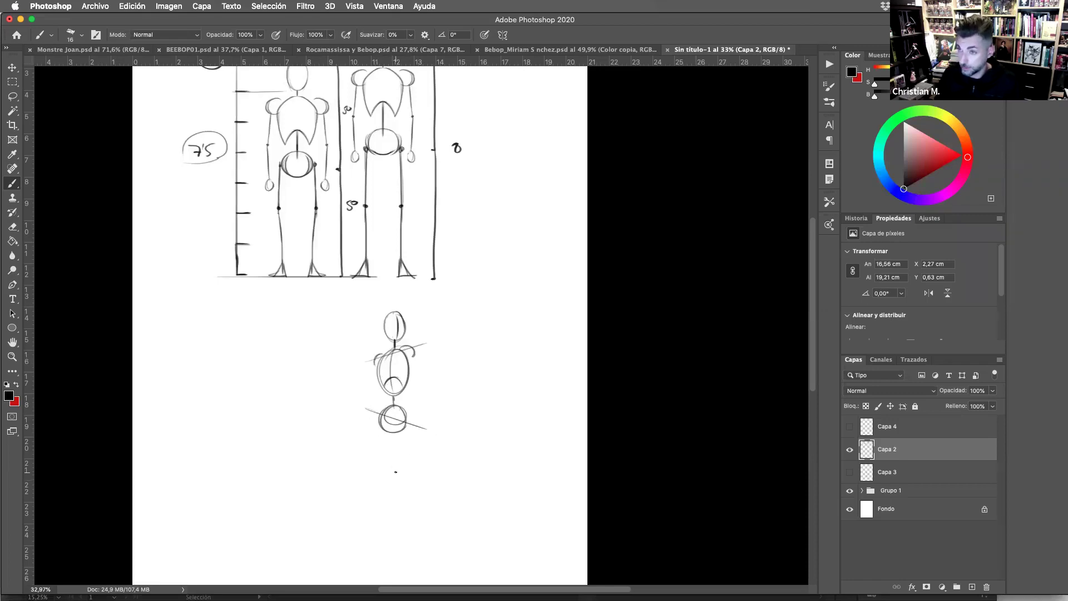
pyautogui.moveTo(379, 413); pyautogui.dragTo(408, 426)
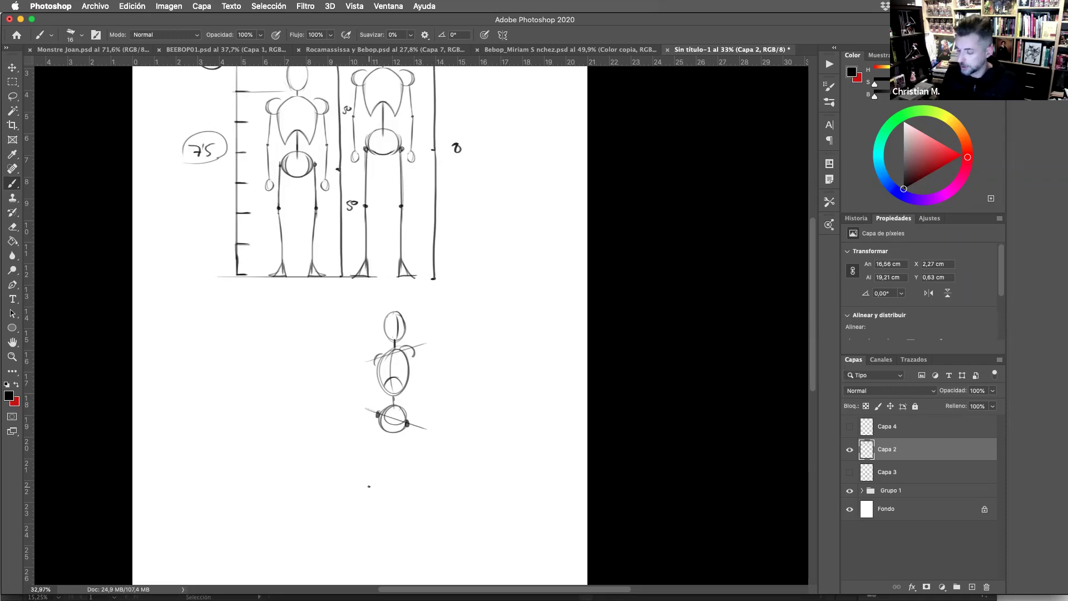
# Step: Draw the supporting leg from the raised hip to a vertical balance line through the head, and add its foot
pyautogui.scroll(-3, 456, 403)
pyautogui.moveTo(393, 365); pyautogui.dragTo(396, 380)
pyautogui.moveTo(387, 343); pyautogui.dragTo(406, 447)
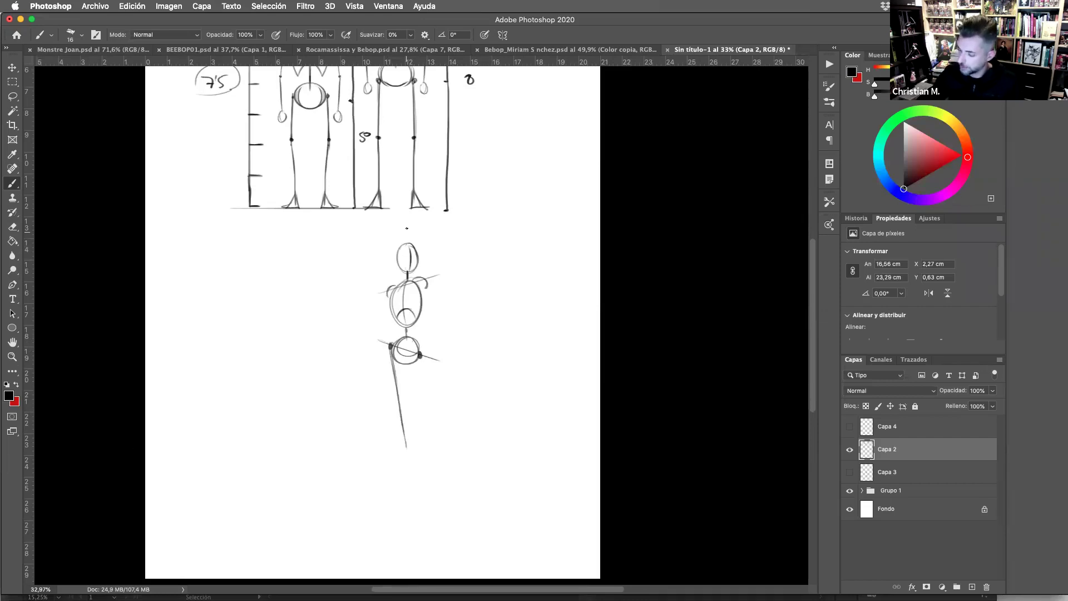
pyautogui.moveTo(407, 215); pyautogui.dragTo(408, 445)
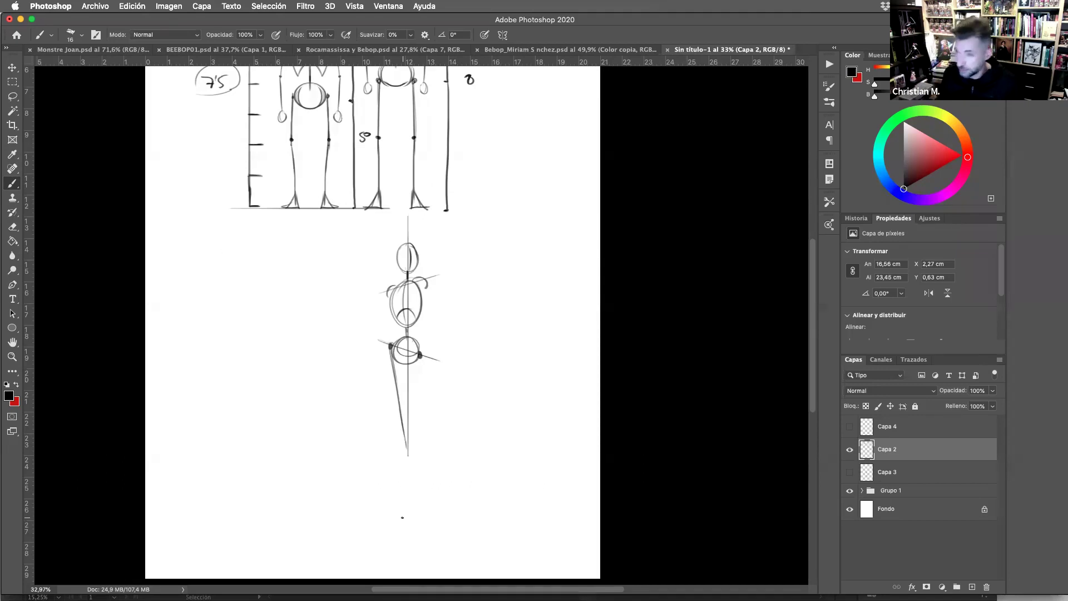
pyautogui.moveTo(405, 443)
pyautogui.mouseDown()
pyautogui.moveTo(408, 460)
pyautogui.moveTo(386, 469)
pyautogui.moveTo(412, 467)
pyautogui.mouseUp()
pyautogui.moveTo(409, 459); pyautogui.dragTo(409, 467)
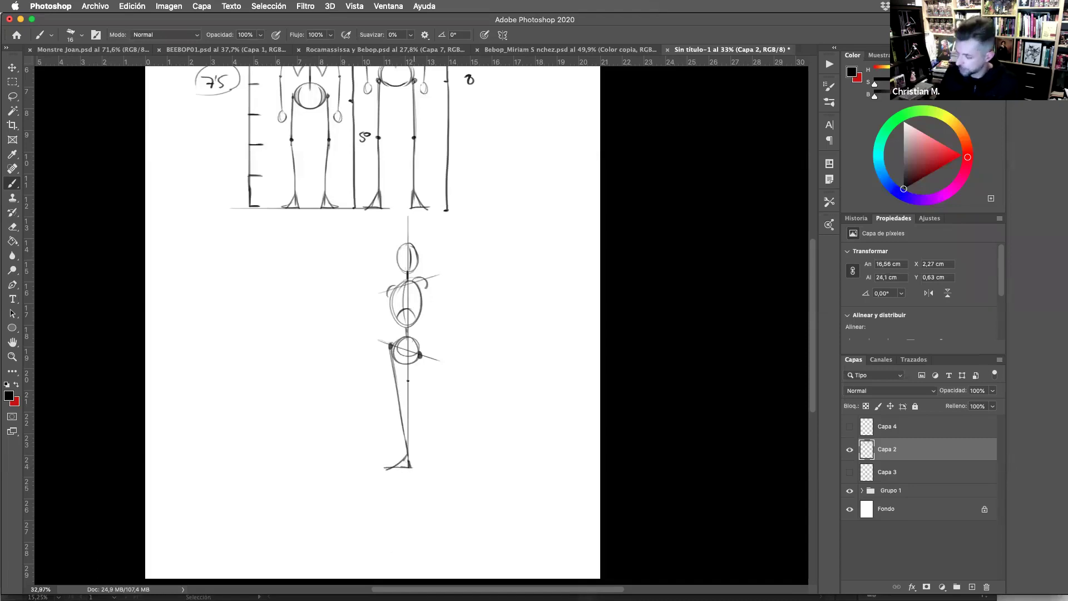
# Step: Draw the other leg angled outward with its foot, and add one arm bent to the hip and one hanging down
pyautogui.moveTo(418, 357)
pyautogui.mouseDown()
pyautogui.moveTo(453, 464)
pyautogui.moveTo(471, 469)
pyautogui.moveTo(453, 469)
pyautogui.moveTo(479, 469)
pyautogui.mouseUp()
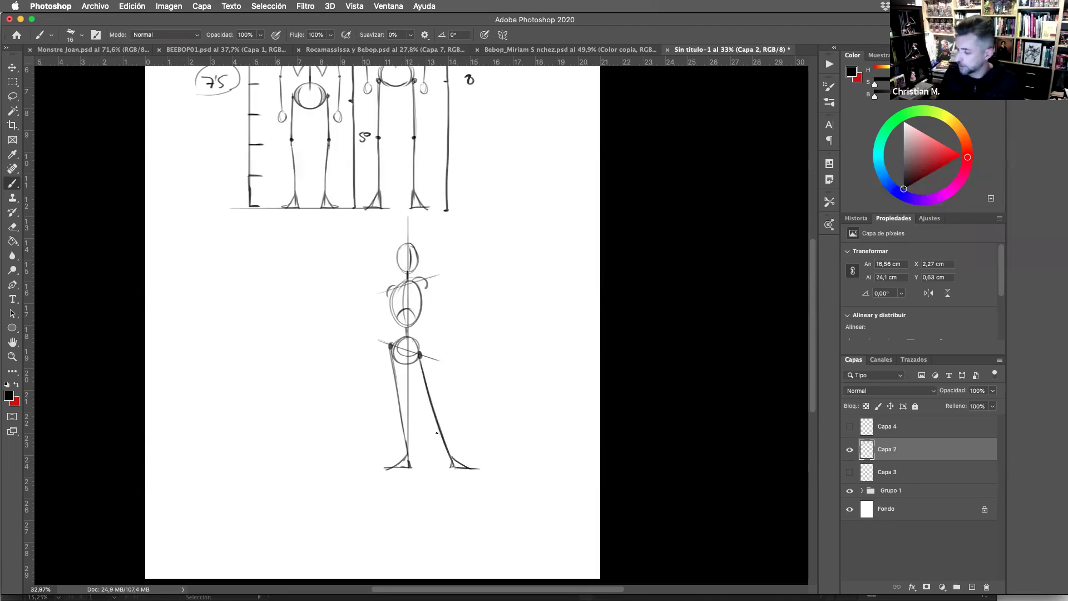
pyautogui.moveTo(388, 290)
pyautogui.mouseDown()
pyautogui.moveTo(373, 338)
pyautogui.moveTo(367, 320)
pyautogui.moveTo(390, 347)
pyautogui.mouseUp()
pyautogui.moveTo(429, 283)
pyautogui.mouseDown()
pyautogui.moveTo(434, 381)
pyautogui.moveTo(435, 367)
pyautogui.mouseUp()
pyautogui.press('super+z')
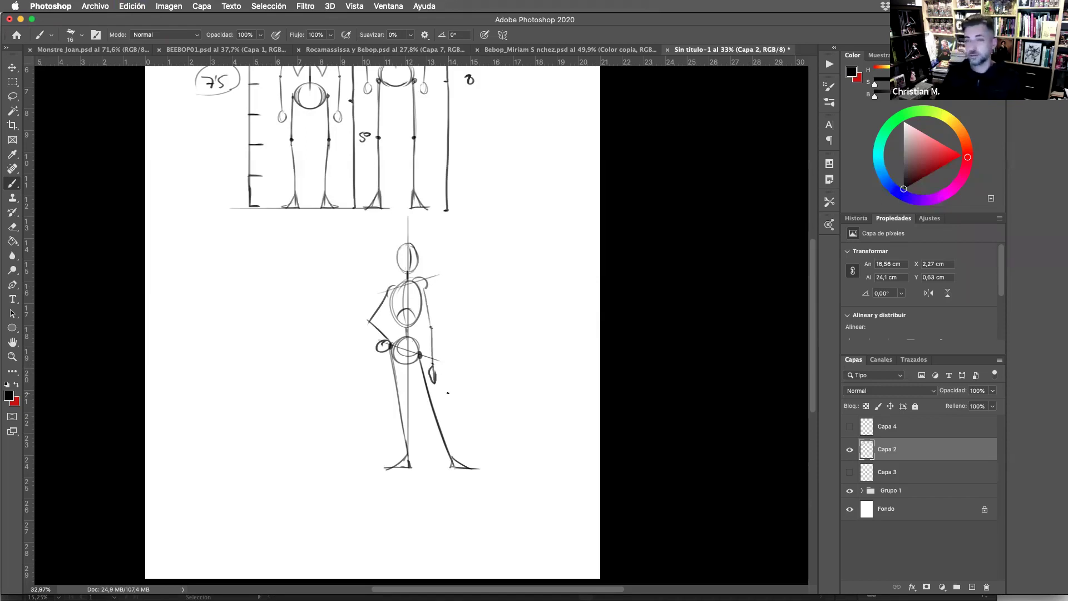
pyautogui.scroll(3, 484, 312)
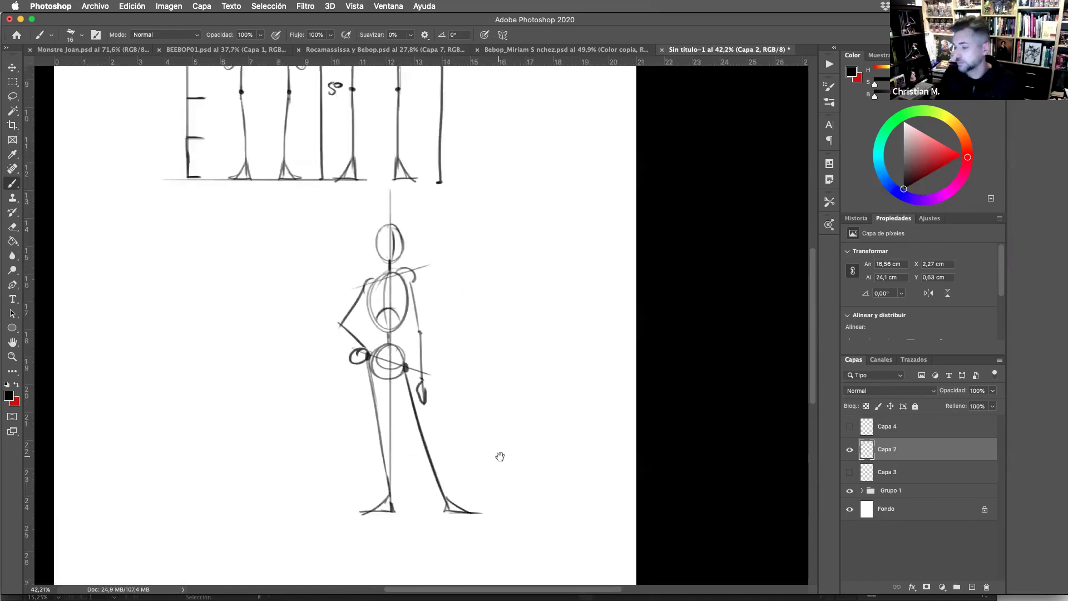
pyautogui.scroll(-2, 499, 456)
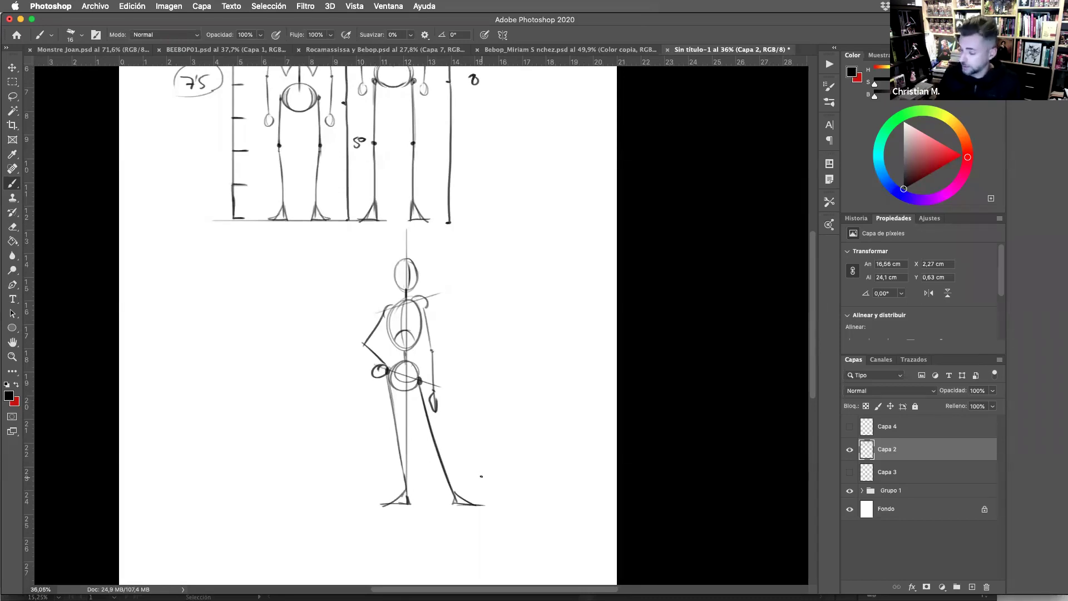
pyautogui.scroll(4, 470, 395)
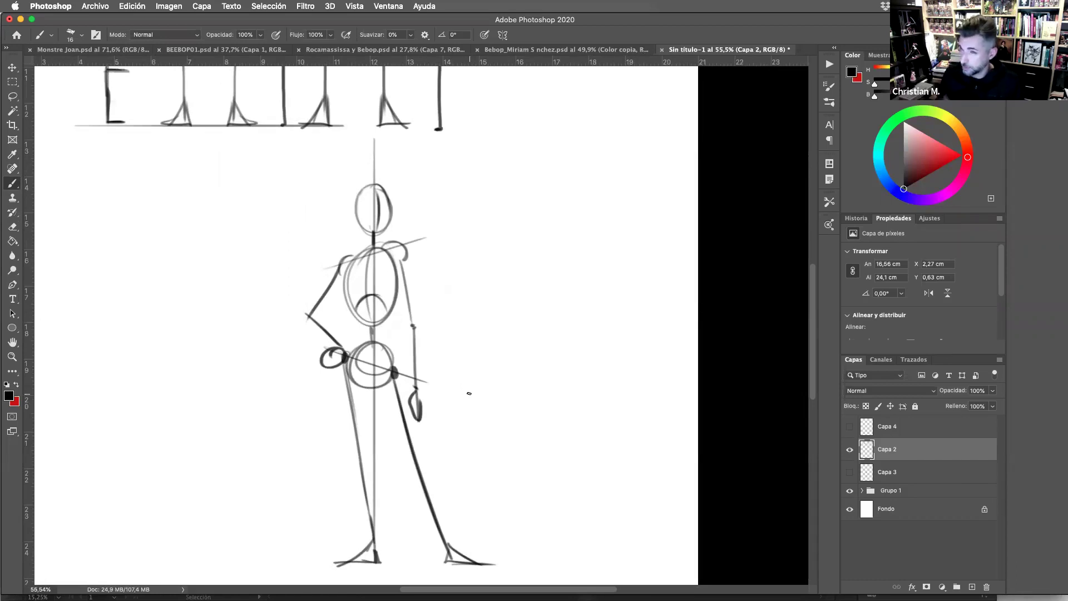
# Step: Mark the elbow level with a short horizontal dash beside each arm of the posed figure
pyautogui.moveTo(480, 377); pyautogui.dragTo(508, 446)
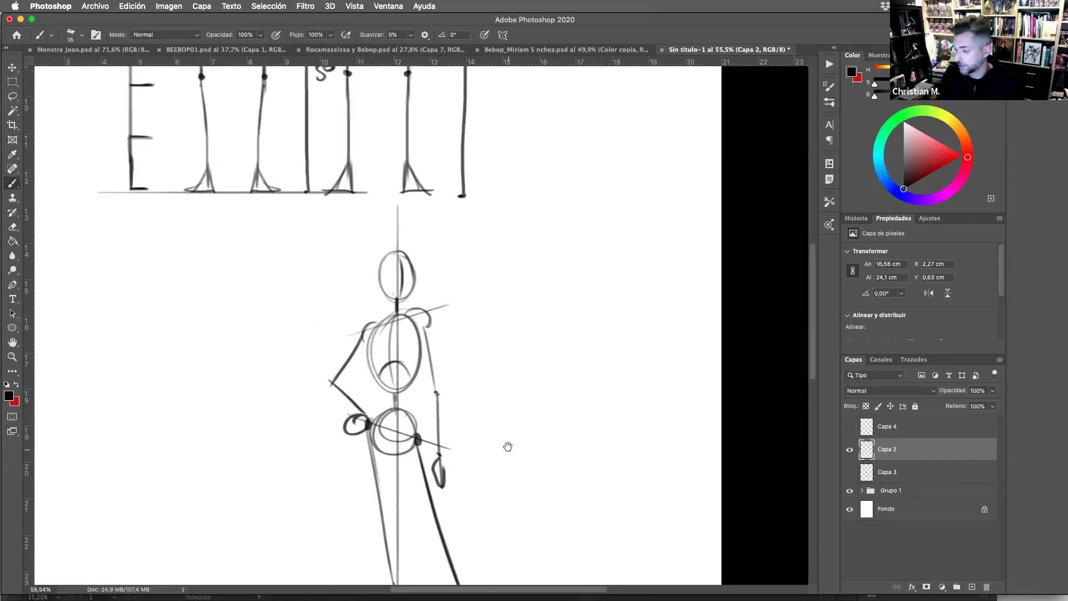
pyautogui.moveTo(443, 391); pyautogui.dragTo(451, 391)
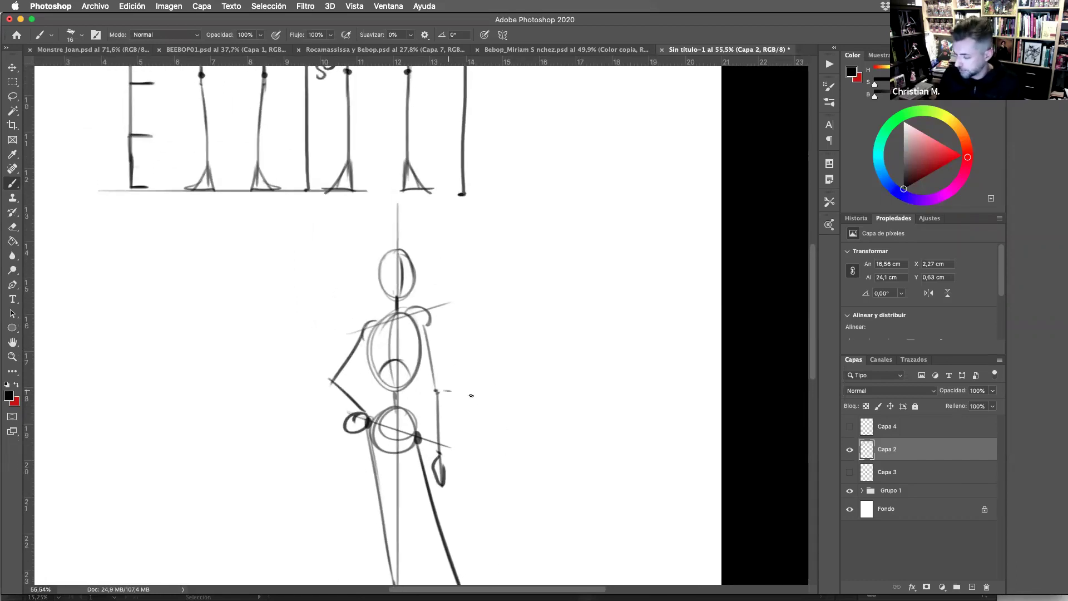
pyautogui.moveTo(322, 381); pyautogui.dragTo(307, 381)
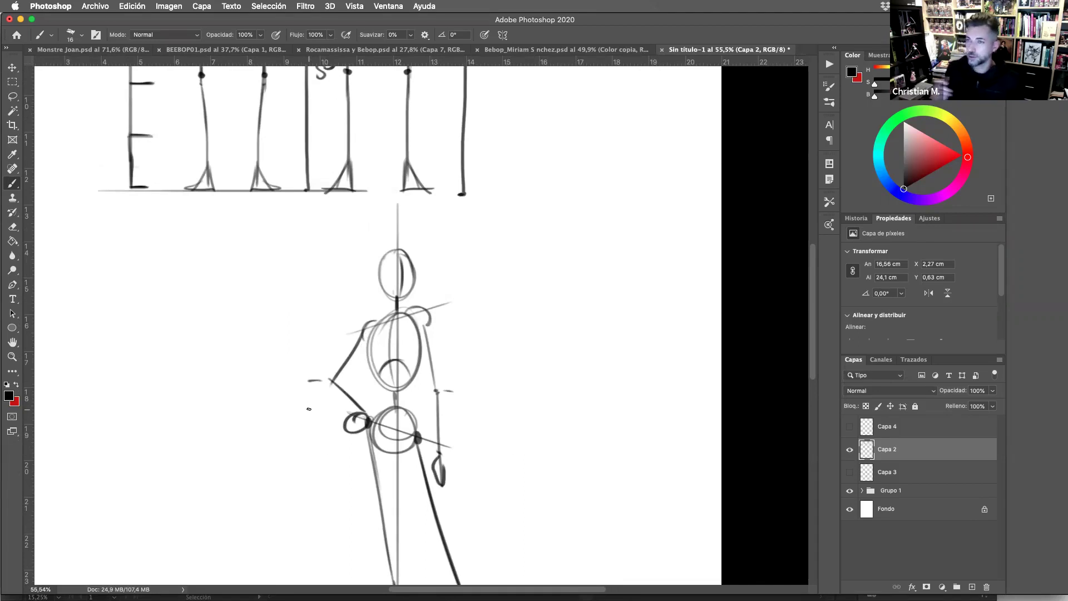
# Step: Draw a horizontal line through the elbows of the eight-head figure and box in one of its hands
pyautogui.scroll(10, 309, 406)
pyautogui.hscroll(-2, 308, 406)
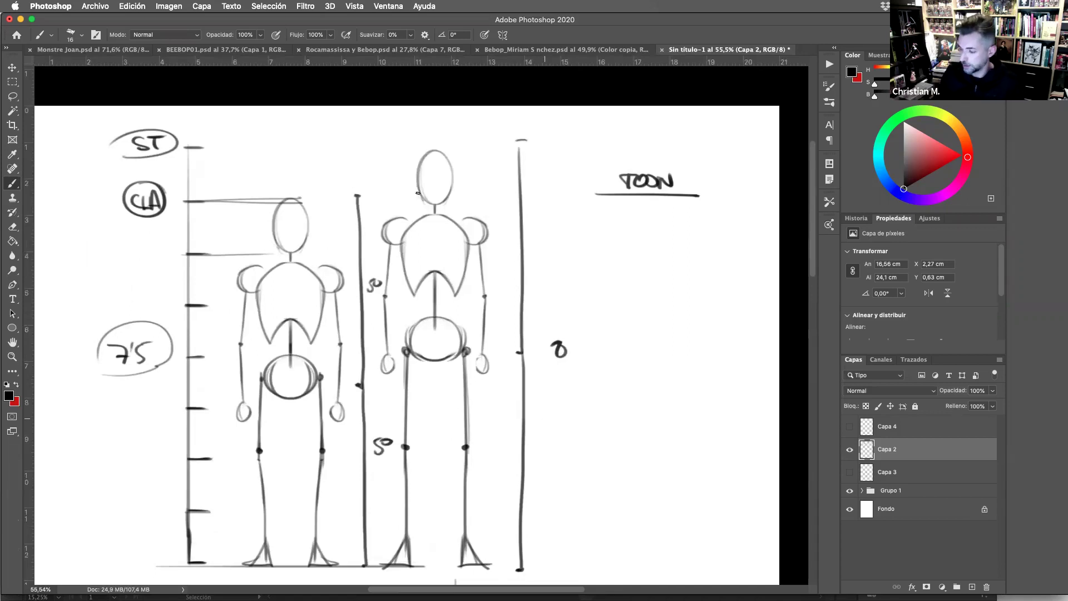
pyautogui.moveTo(381, 296); pyautogui.dragTo(516, 291)
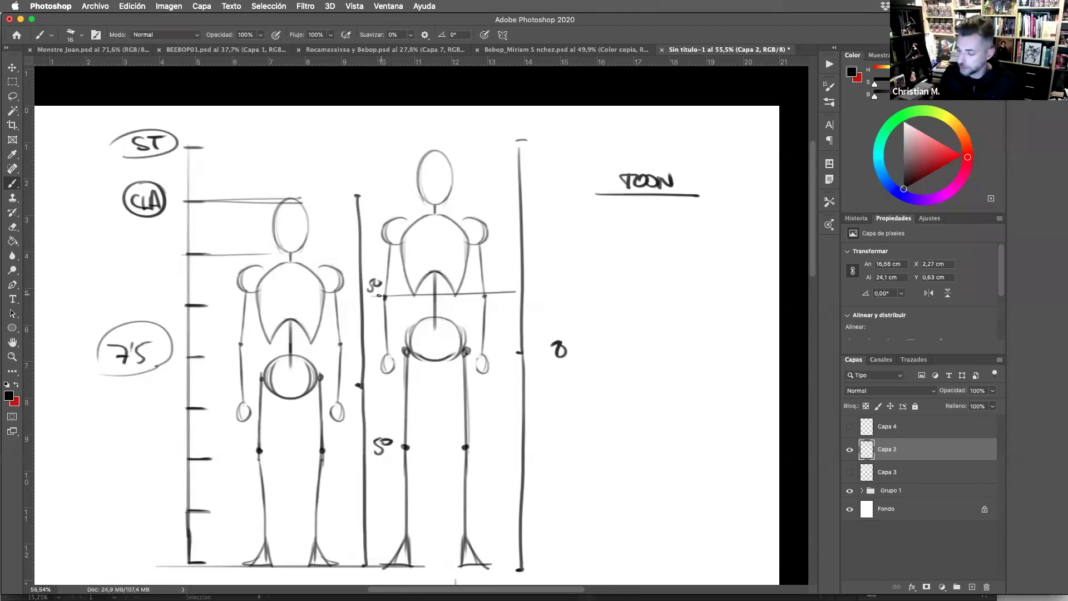
pyautogui.moveTo(383, 351)
pyautogui.mouseDown()
pyautogui.moveTo(393, 352)
pyautogui.moveTo(381, 378)
pyautogui.moveTo(394, 380)
pyautogui.mouseUp()
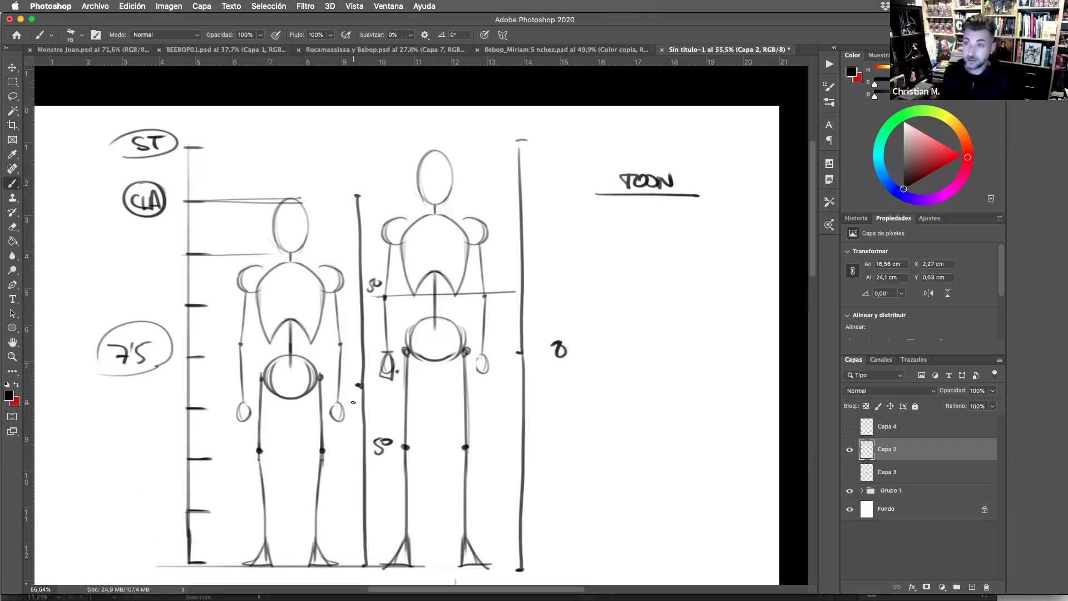
# Step: Sketch an open hand over the eight-head figure's face to compare their sizes, and undo the sketch
pyautogui.moveTo(426, 178)
pyautogui.mouseDown()
pyautogui.moveTo(443, 198)
pyautogui.moveTo(415, 168)
pyautogui.moveTo(445, 179)
pyautogui.moveTo(444, 196)
pyautogui.moveTo(455, 173)
pyautogui.moveTo(425, 169)
pyautogui.moveTo(432, 153)
pyautogui.moveTo(436, 177)
pyautogui.moveTo(441, 150)
pyautogui.moveTo(444, 175)
pyautogui.mouseUp()
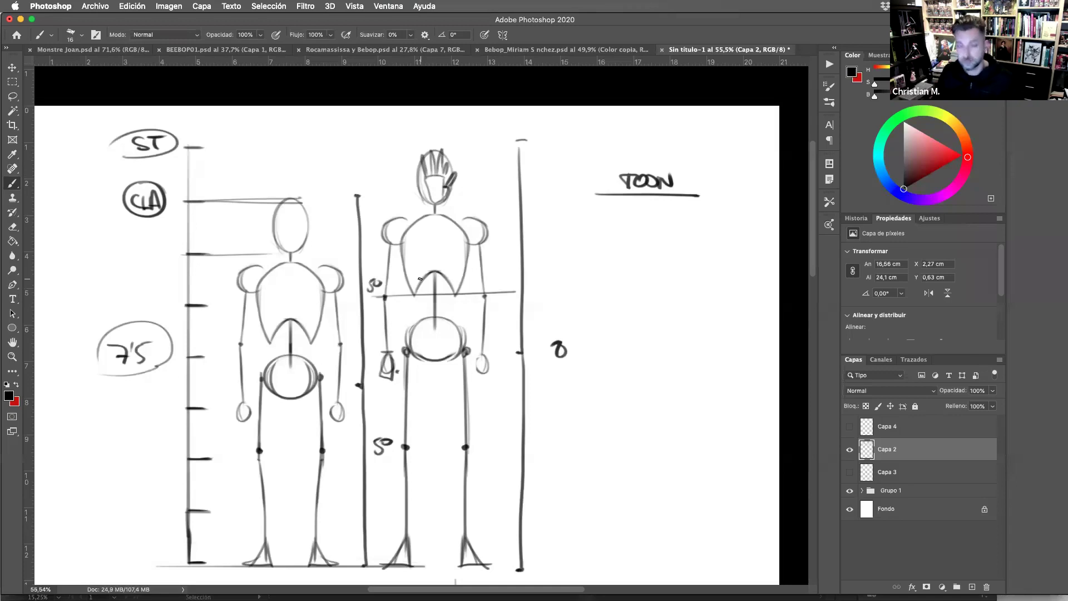
pyautogui.press('super+z')
pyautogui.press('super+z')
pyautogui.press('super+z')
pyautogui.press('super+z')
pyautogui.press('super+z')
pyautogui.press('super+z')
pyautogui.press('super+z')
pyautogui.press('super+z')
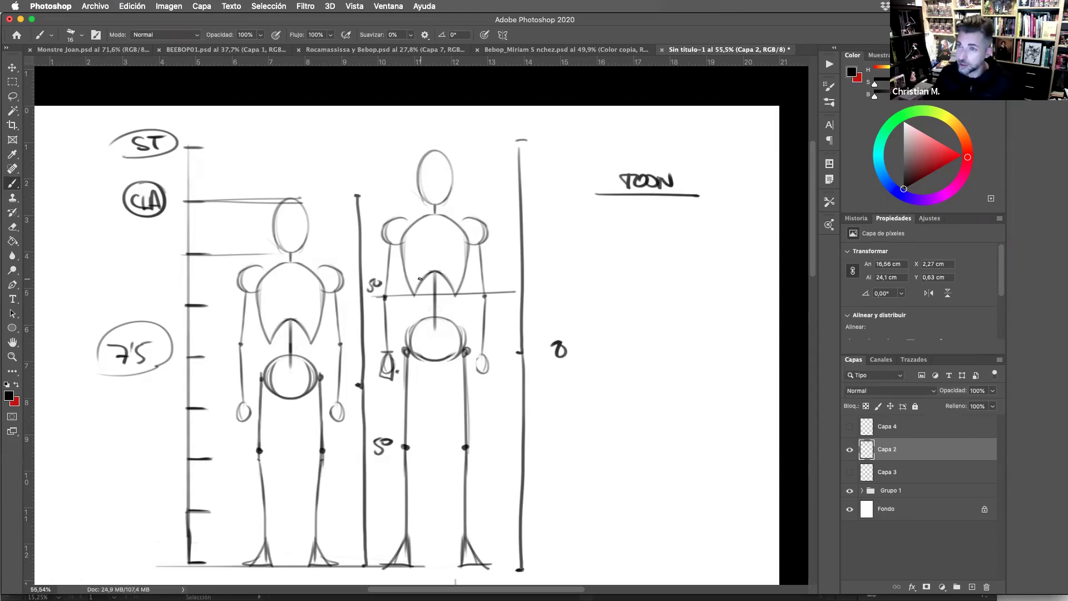
# Step: Draw a horizontal line through the eight-head figure's knees and vertical length guides beside its thigh and shin
pyautogui.scroll(-3, 573, 467)
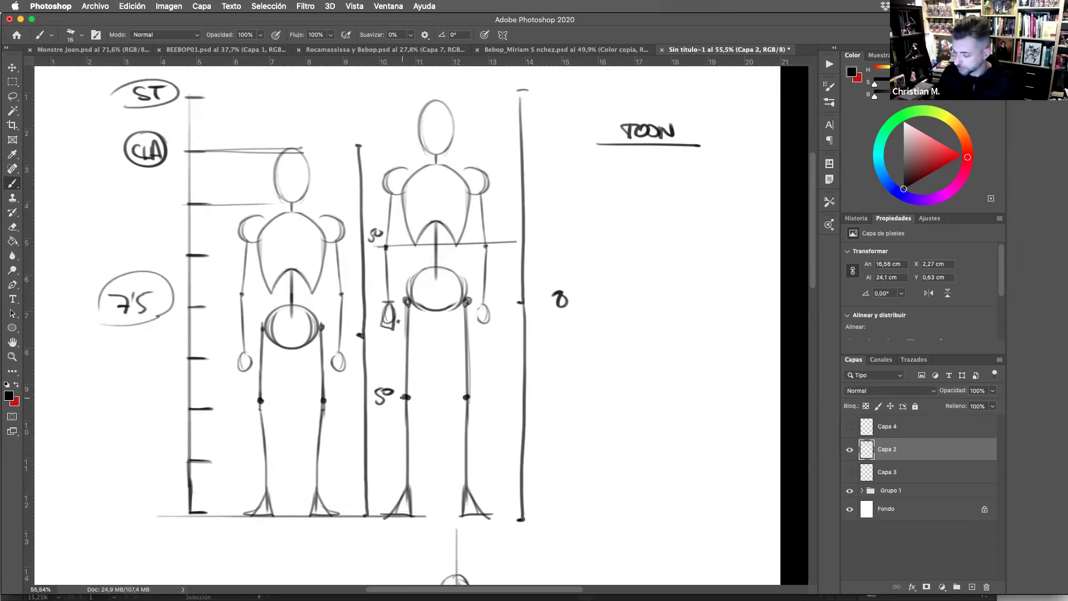
pyautogui.moveTo(412, 393); pyautogui.dragTo(504, 393)
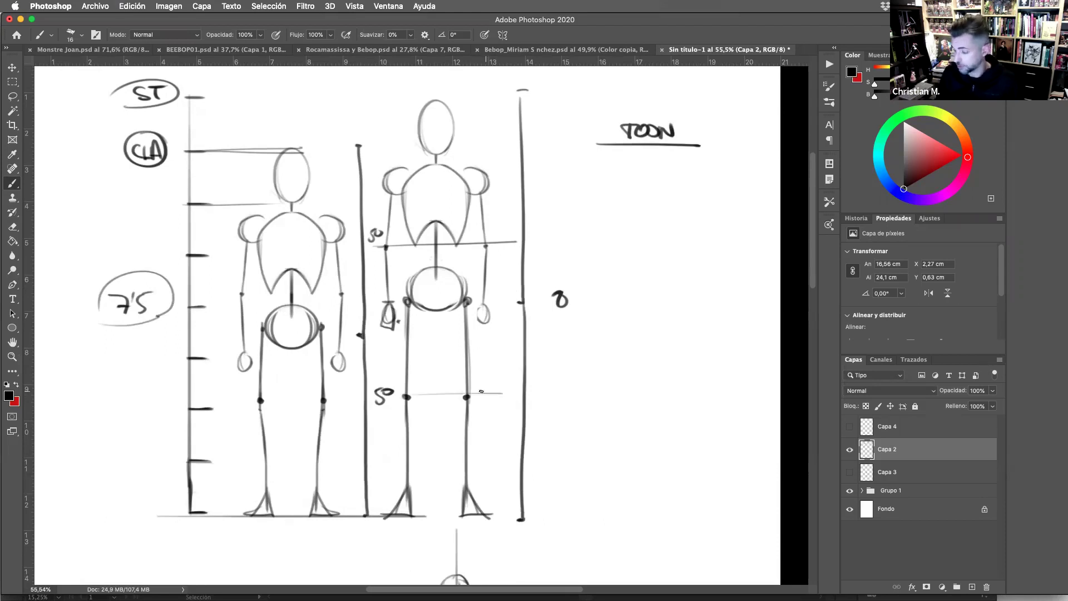
pyautogui.moveTo(481, 334); pyautogui.dragTo(483, 378)
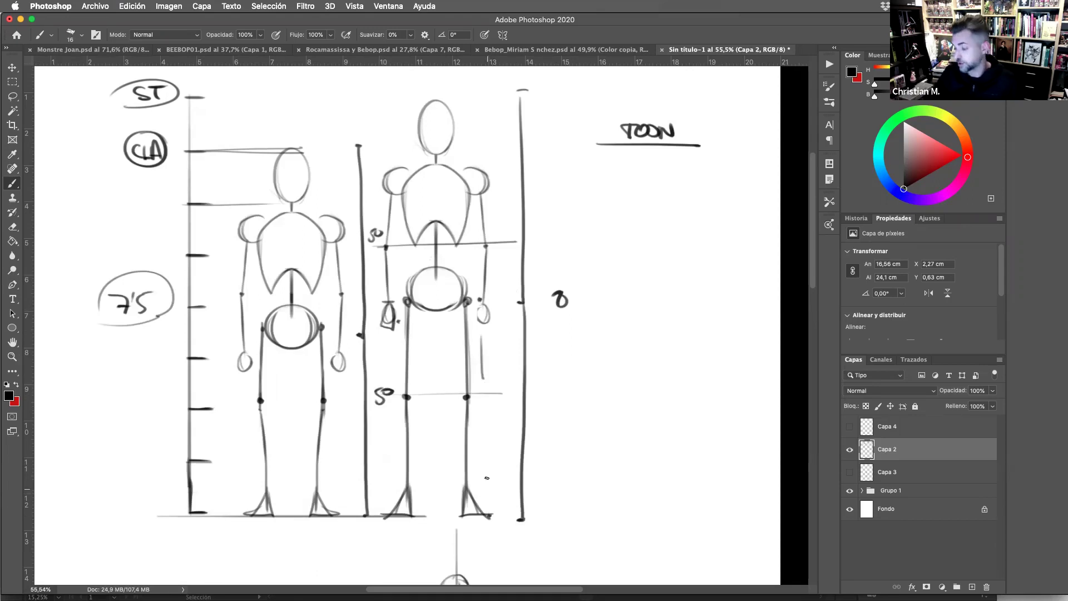
pyautogui.moveTo(479, 401); pyautogui.dragTo(478, 486)
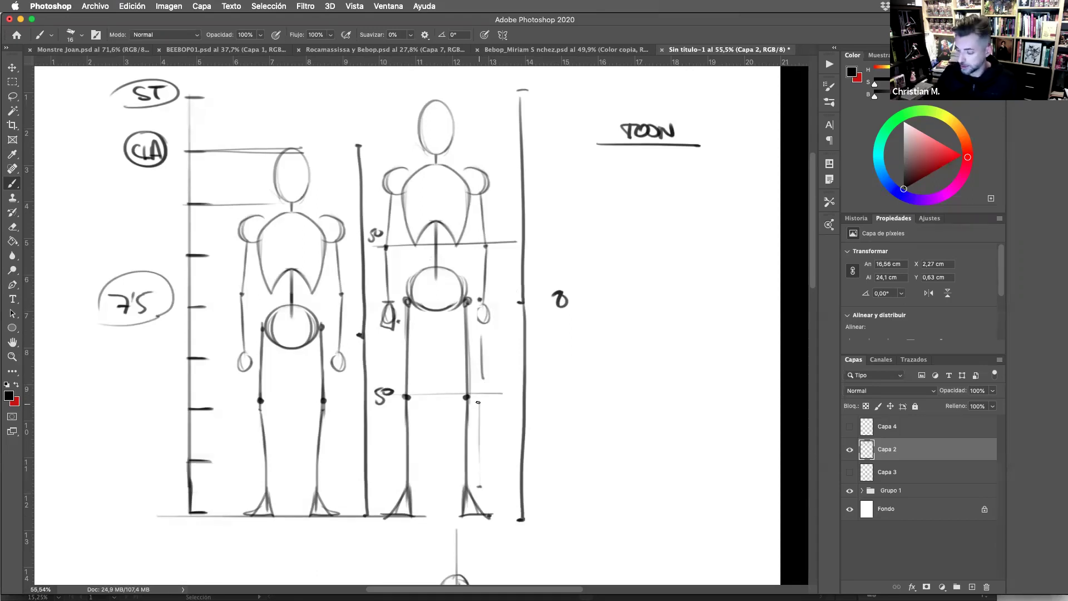
# Step: Add a new layer above Capa 2 and lower the opacity of Capa 2 to 29%
pyautogui.scroll(-4, 574, 471)
pyautogui.moveTo(567, 495); pyautogui.dragTo(558, 191)
pyautogui.scroll(3, 576, 437)
pyautogui.scroll(2, 603, 457)
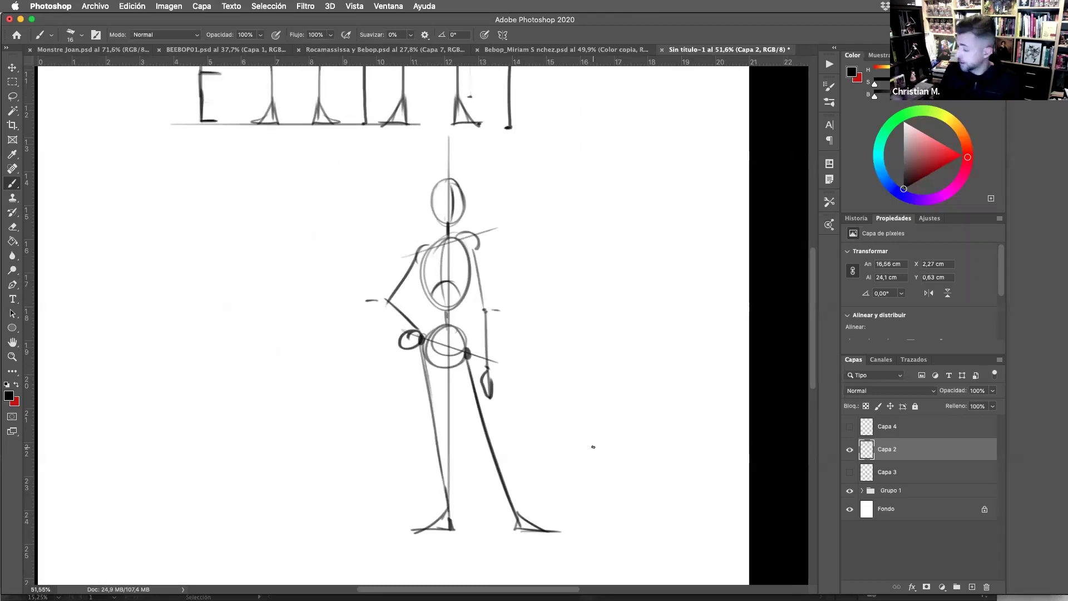
pyautogui.click(972, 587)
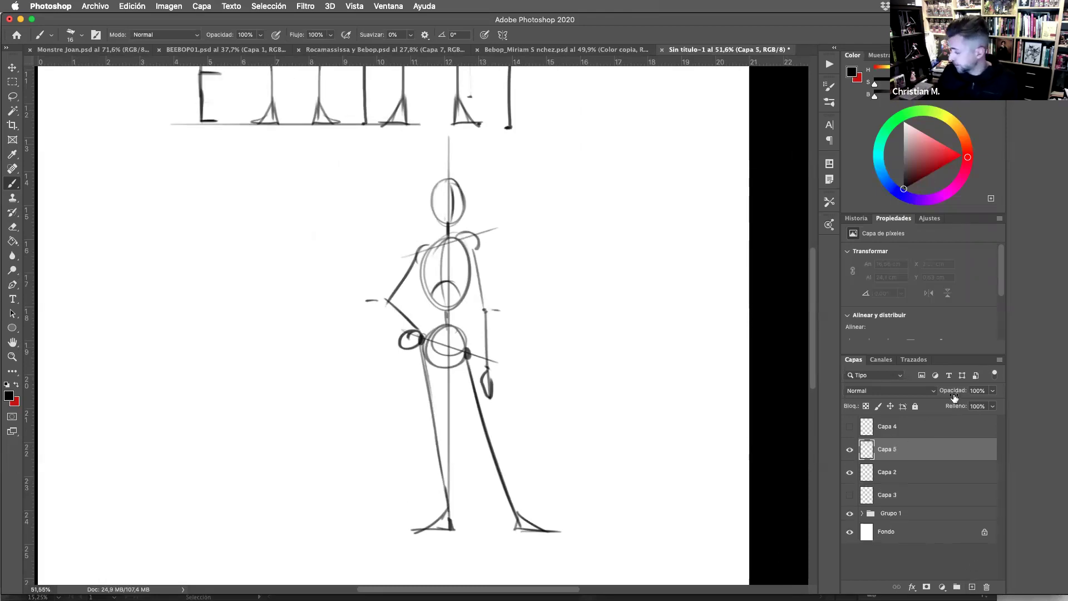
pyautogui.moveTo(993, 392); pyautogui.dragTo(956, 408)
pyautogui.click(938, 474)
pyautogui.click(992, 391)
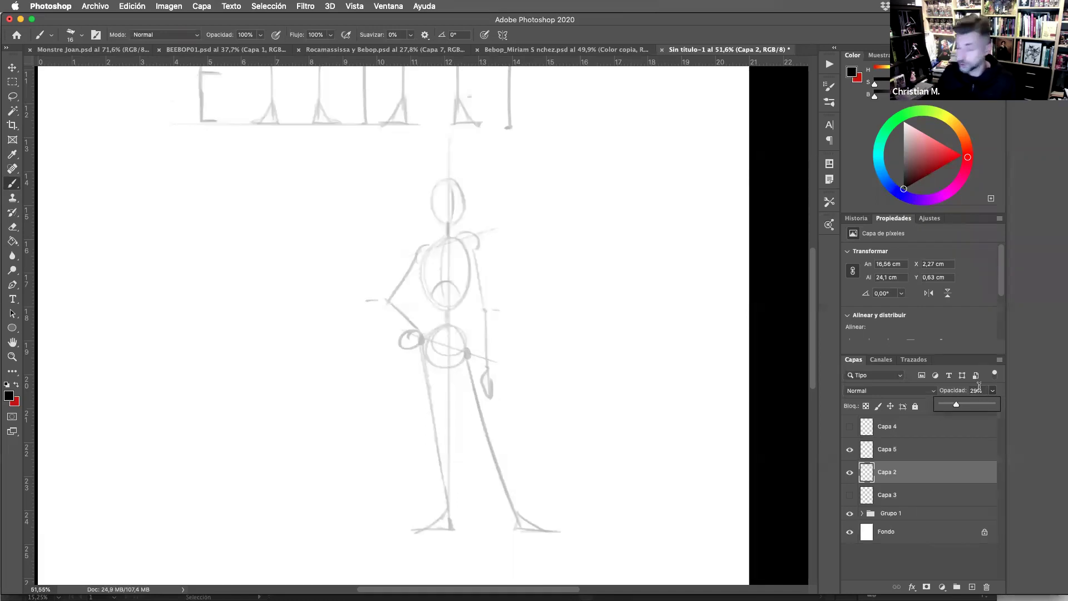
# Step: Switch to red on the new layer and draw a small circle over each elbow of the posed figure
pyautogui.click(944, 449)
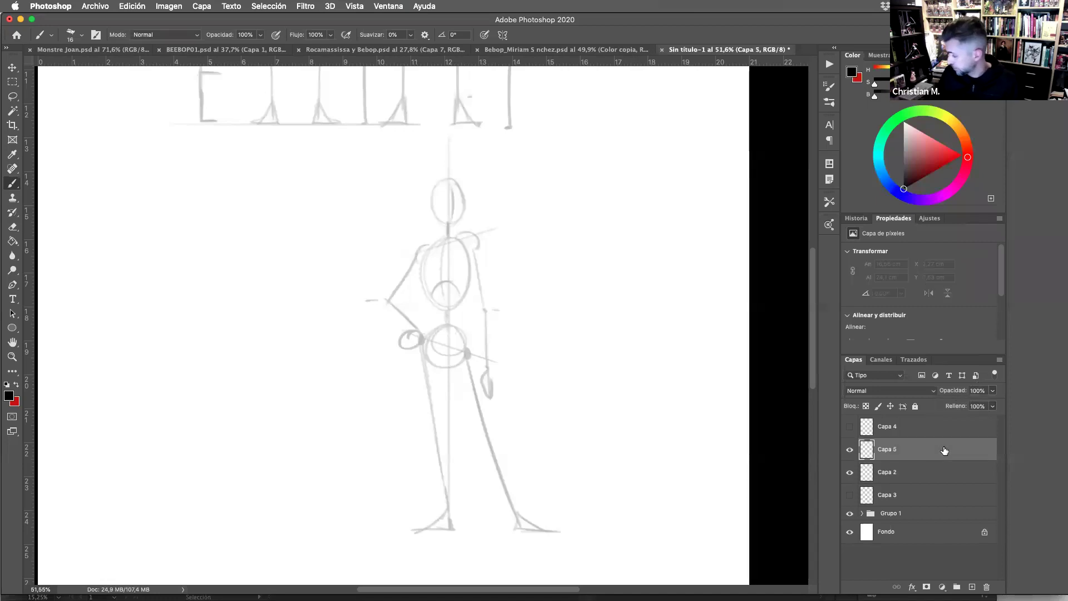
pyautogui.click(16, 383)
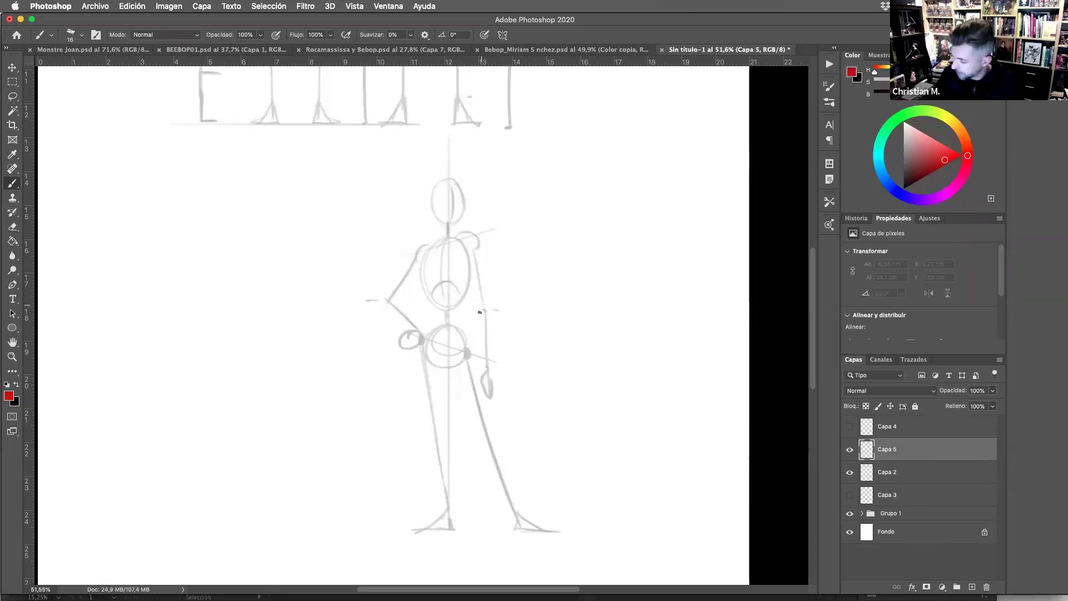
pyautogui.moveTo(480, 306); pyautogui.dragTo(481, 305)
pyautogui.moveTo(394, 298); pyautogui.dragTo(392, 296)
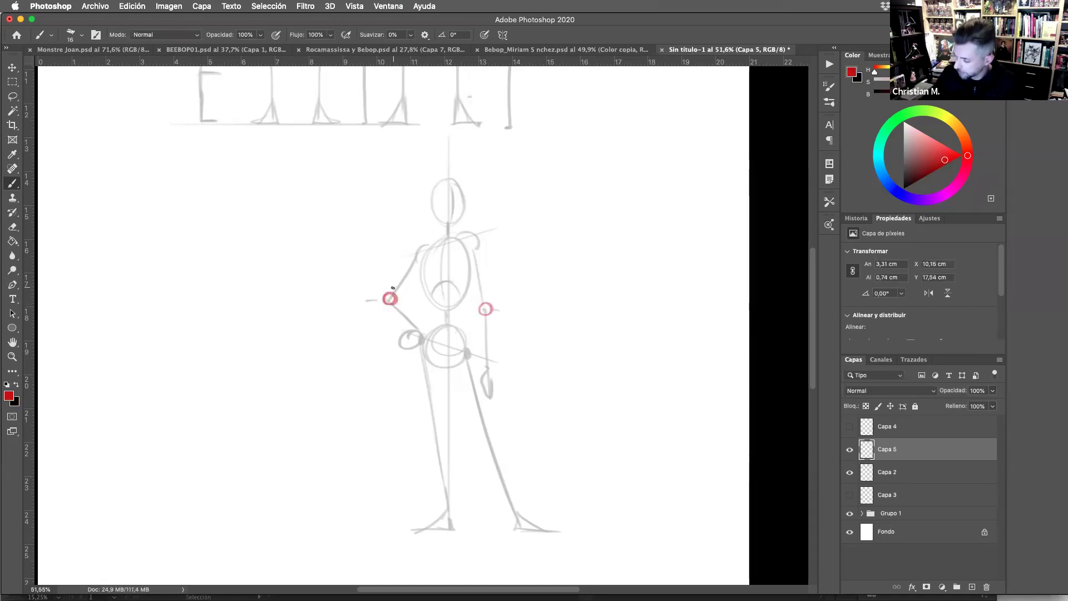
# Step: Draw both arms in red as tapered upper-arm and forearm cylinders, and cap them with rounded shoulders
pyautogui.moveTo(391, 293)
pyautogui.mouseDown()
pyautogui.moveTo(411, 257)
pyautogui.moveTo(397, 308)
pyautogui.moveTo(410, 317)
pyautogui.moveTo(388, 306)
pyautogui.moveTo(411, 328)
pyautogui.moveTo(407, 304)
pyautogui.moveTo(414, 329)
pyautogui.mouseUp()
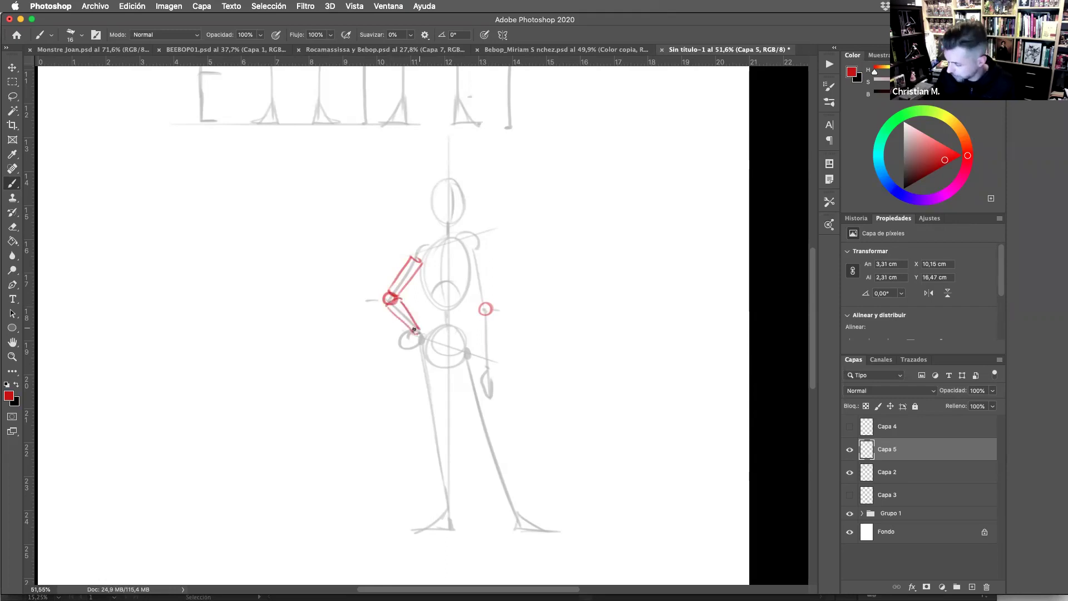
pyautogui.moveTo(491, 310); pyautogui.dragTo(491, 363)
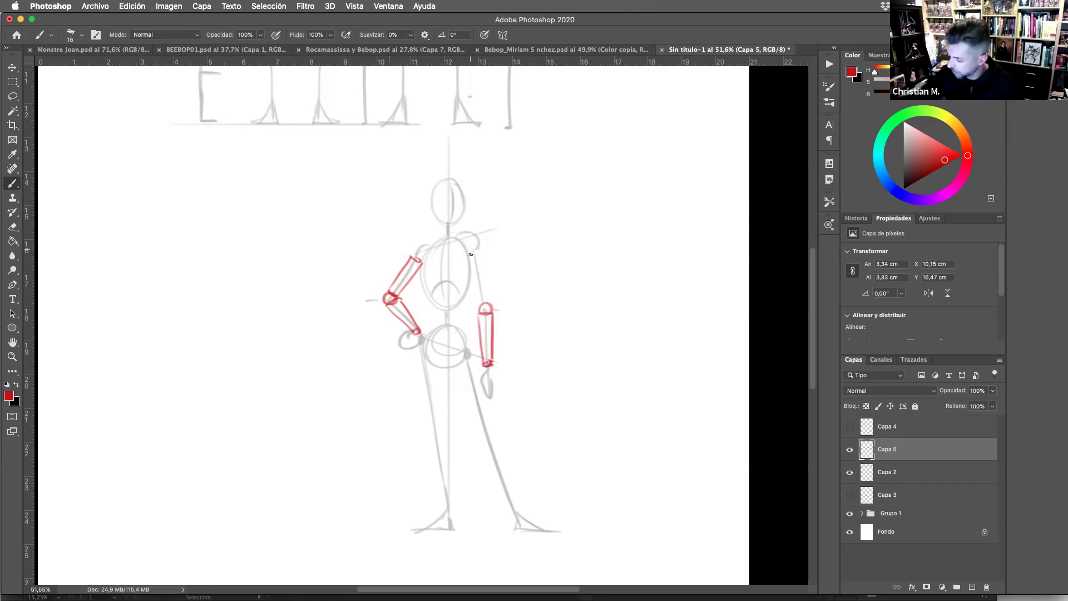
pyautogui.moveTo(470, 253)
pyautogui.mouseDown()
pyautogui.moveTo(488, 299)
pyautogui.moveTo(474, 284)
pyautogui.moveTo(493, 300)
pyautogui.mouseUp()
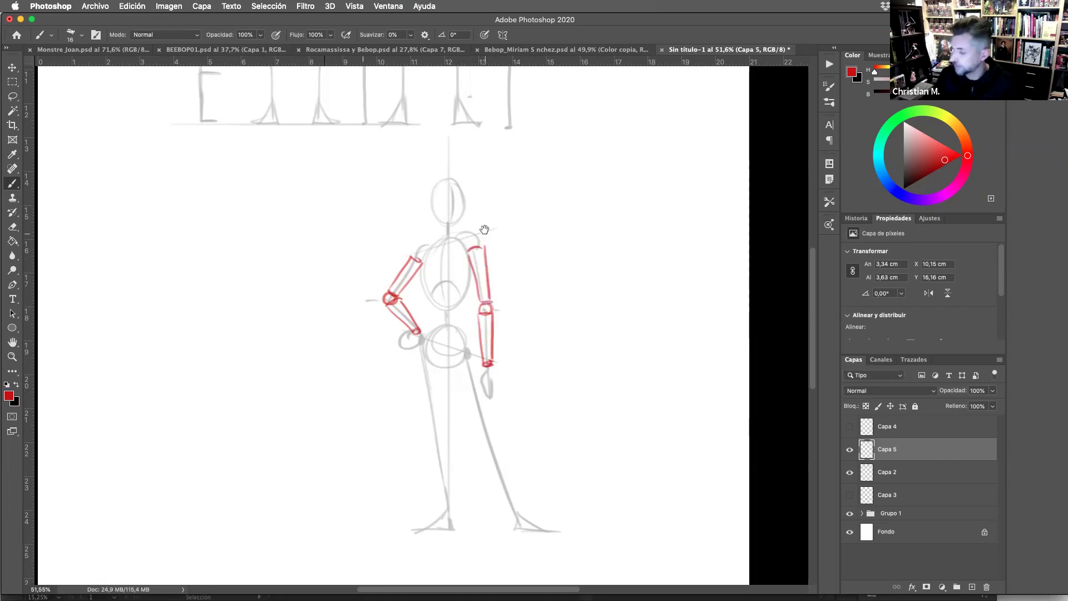
pyautogui.moveTo(432, 243)
pyautogui.mouseDown()
pyautogui.moveTo(413, 256)
pyautogui.moveTo(472, 257)
pyautogui.mouseUp()
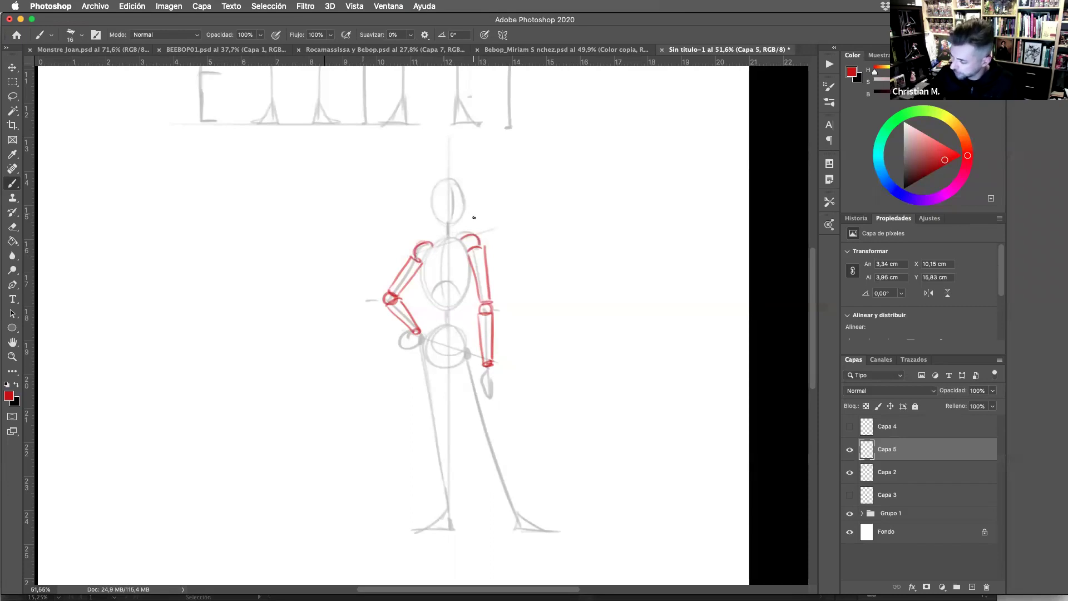
# Step: Outline the posed figure's ribcage, neck and head in red, with a curved face line and a jaw
pyautogui.scroll(-3, 474, 217)
pyautogui.moveTo(423, 223)
pyautogui.mouseDown()
pyautogui.moveTo(448, 292)
pyautogui.moveTo(429, 227)
pyautogui.moveTo(429, 263)
pyautogui.moveTo(427, 254)
pyautogui.moveTo(445, 270)
pyautogui.moveTo(430, 249)
pyautogui.moveTo(445, 272)
pyautogui.mouseUp()
pyautogui.moveTo(469, 238); pyautogui.dragTo(455, 269)
pyautogui.moveTo(430, 206)
pyautogui.mouseDown()
pyautogui.moveTo(462, 200)
pyautogui.moveTo(439, 199)
pyautogui.moveTo(452, 187)
pyautogui.mouseUp()
pyautogui.moveTo(456, 147)
pyautogui.mouseDown()
pyautogui.moveTo(451, 174)
pyautogui.moveTo(433, 156)
pyautogui.moveTo(436, 178)
pyautogui.moveTo(432, 152)
pyautogui.moveTo(436, 182)
pyautogui.moveTo(431, 163)
pyautogui.moveTo(452, 186)
pyautogui.moveTo(465, 175)
pyautogui.moveTo(458, 182)
pyautogui.moveTo(463, 146)
pyautogui.moveTo(454, 184)
pyautogui.mouseUp()
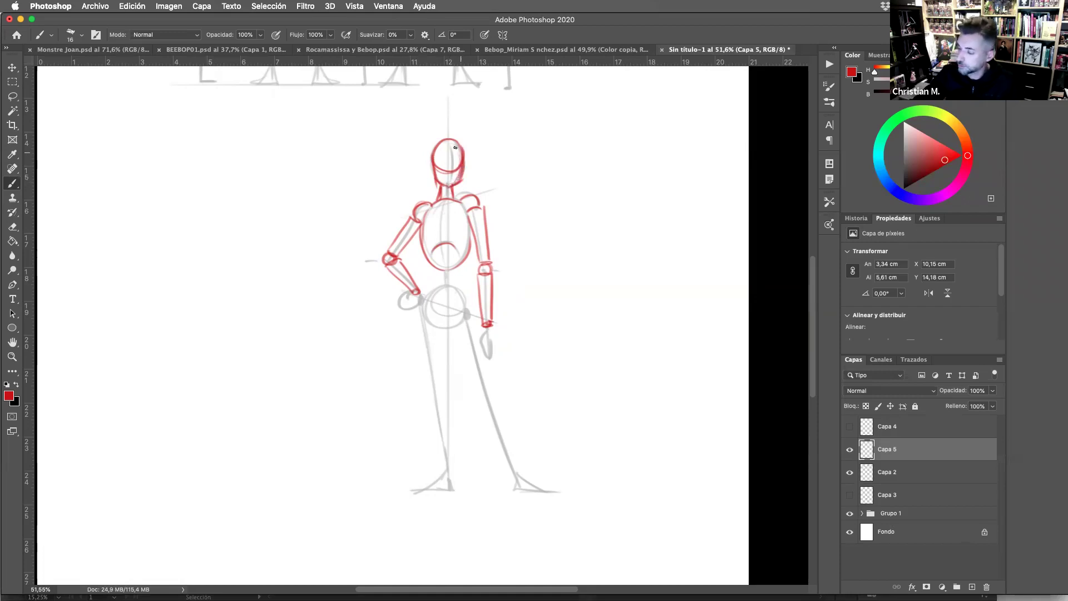
# Step: Sketch a separate front-view head beside the figure with an angular jaw, ears, shaded eye band, nose and mouth
pyautogui.moveTo(632, 165)
pyautogui.mouseDown()
pyautogui.moveTo(598, 180)
pyautogui.moveTo(594, 158)
pyautogui.moveTo(591, 179)
pyautogui.moveTo(610, 194)
pyautogui.moveTo(631, 182)
pyautogui.moveTo(633, 144)
pyautogui.mouseUp()
pyautogui.moveTo(611, 193); pyautogui.dragTo(634, 179)
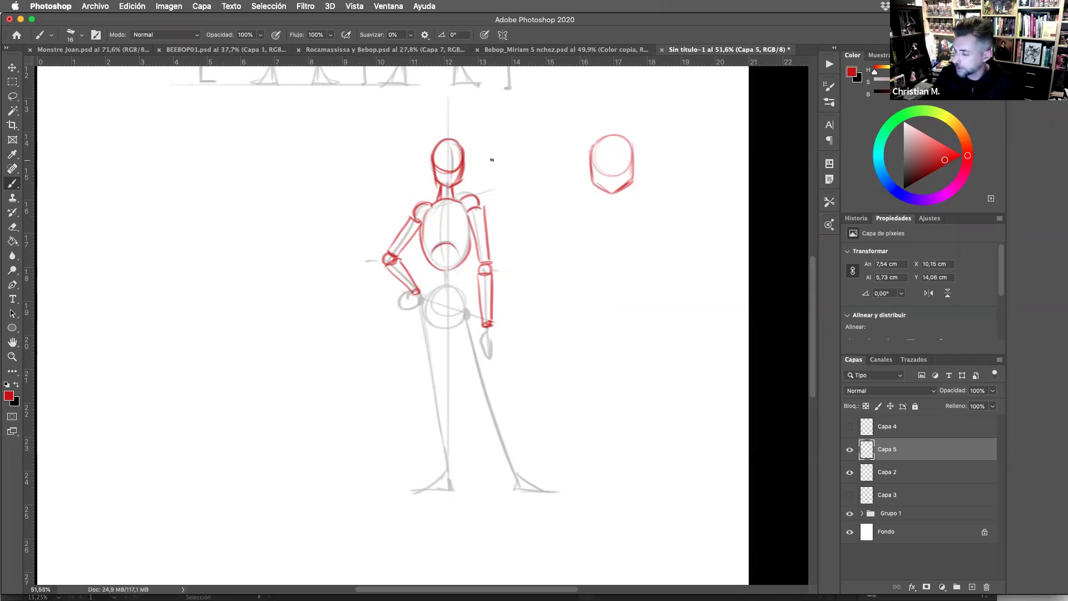
pyautogui.moveTo(581, 164); pyautogui.dragTo(649, 164)
pyautogui.press('super+z')
pyautogui.moveTo(584, 165)
pyautogui.mouseDown()
pyautogui.moveTo(643, 165)
pyautogui.moveTo(588, 179)
pyautogui.moveTo(633, 177)
pyautogui.mouseUp()
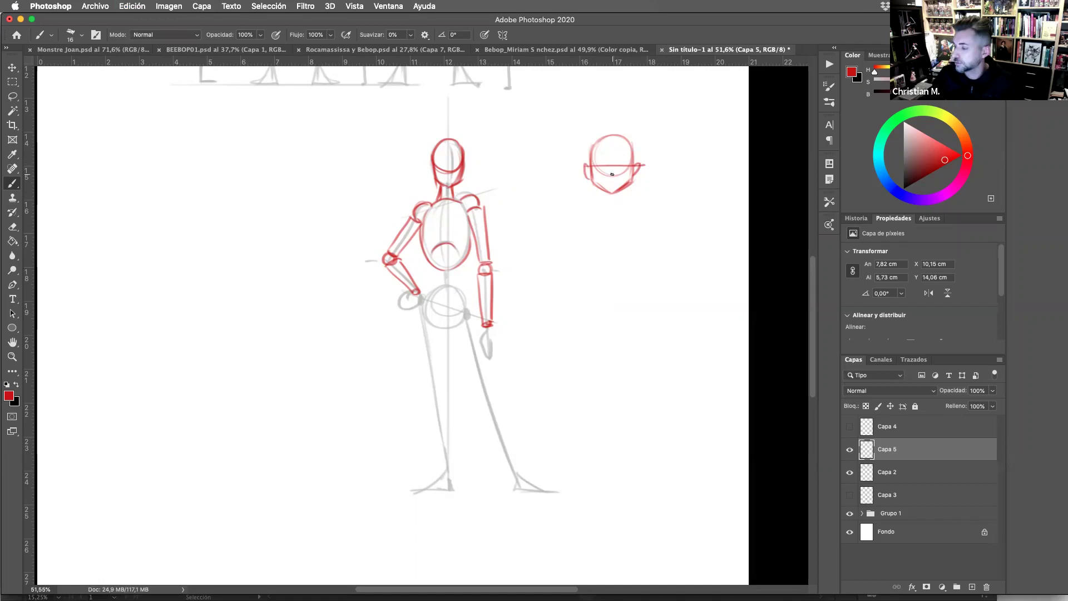
pyautogui.moveTo(604, 181)
pyautogui.mouseDown()
pyautogui.moveTo(631, 168)
pyautogui.moveTo(595, 168)
pyautogui.moveTo(628, 168)
pyautogui.mouseUp()
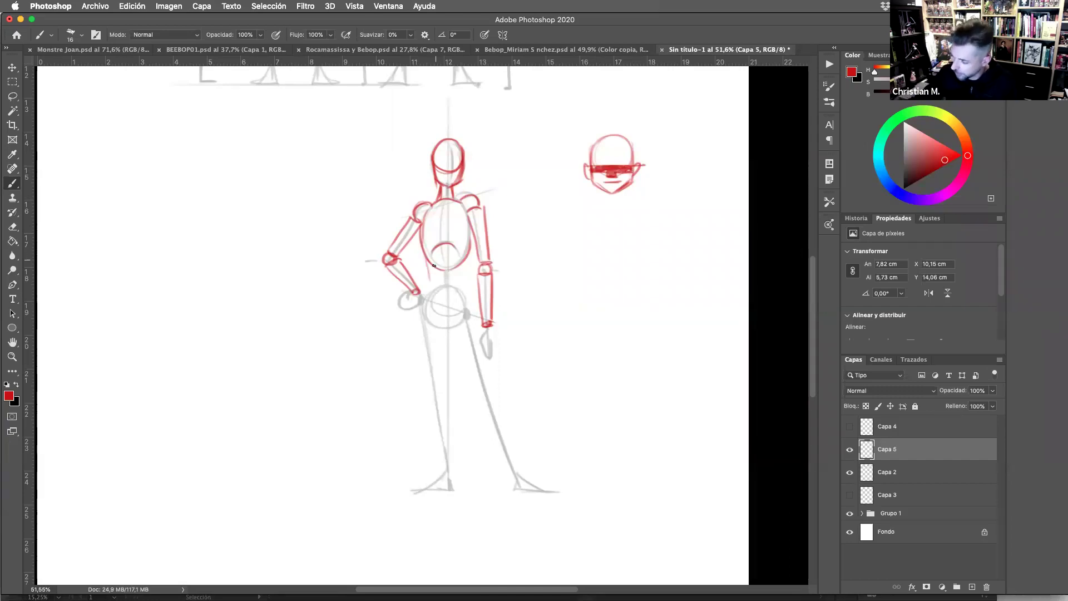
# Step: Draw the waist lines below the ribcage and a pelvis block with an elliptical top and pointed base
pyautogui.moveTo(465, 260)
pyautogui.mouseDown()
pyautogui.moveTo(462, 283)
pyautogui.moveTo(428, 284)
pyautogui.mouseUp()
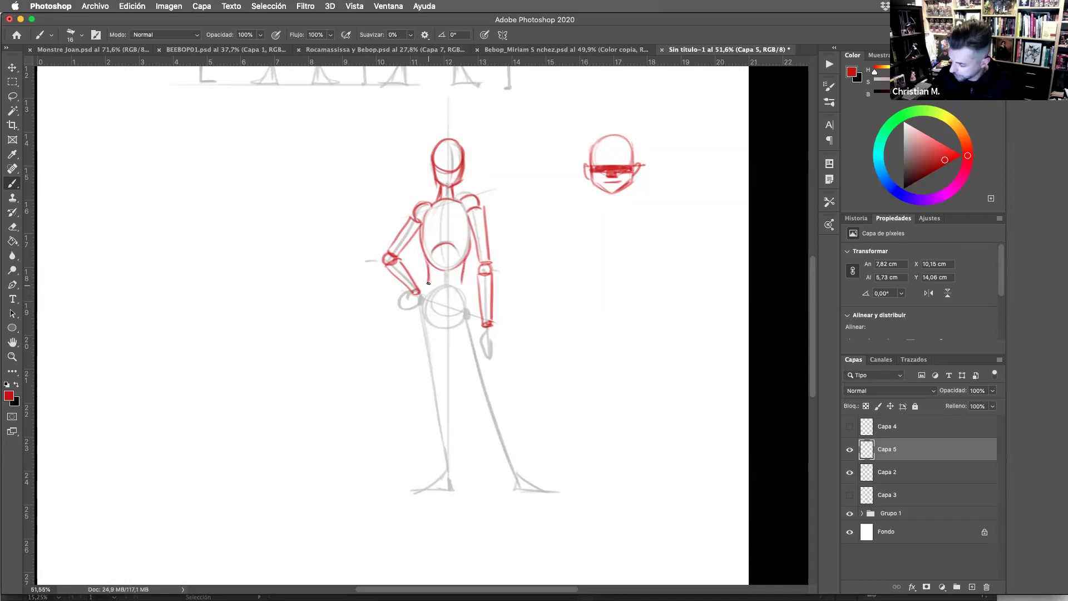
pyautogui.moveTo(465, 282)
pyautogui.mouseDown()
pyautogui.moveTo(468, 310)
pyautogui.moveTo(429, 285)
pyautogui.moveTo(416, 312)
pyautogui.moveTo(423, 292)
pyautogui.moveTo(423, 329)
pyautogui.mouseUp()
pyautogui.press('super+z')
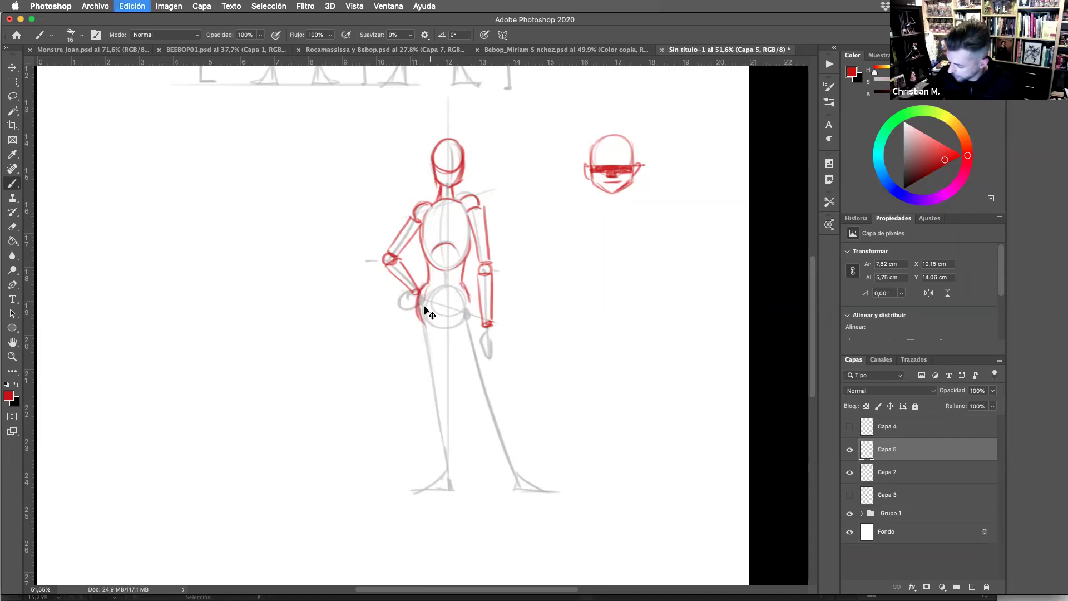
pyautogui.press('super+z')
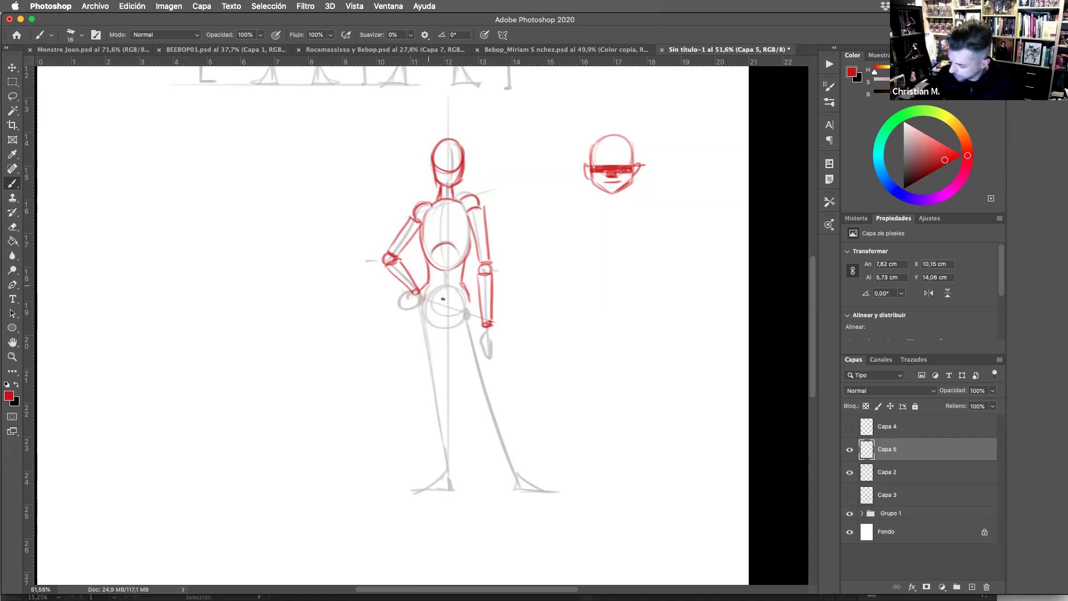
pyautogui.moveTo(421, 302)
pyautogui.mouseDown()
pyautogui.moveTo(452, 324)
pyautogui.moveTo(461, 286)
pyautogui.moveTo(431, 307)
pyautogui.moveTo(423, 286)
pyautogui.moveTo(444, 313)
pyautogui.moveTo(429, 287)
pyautogui.moveTo(462, 281)
pyautogui.mouseUp()
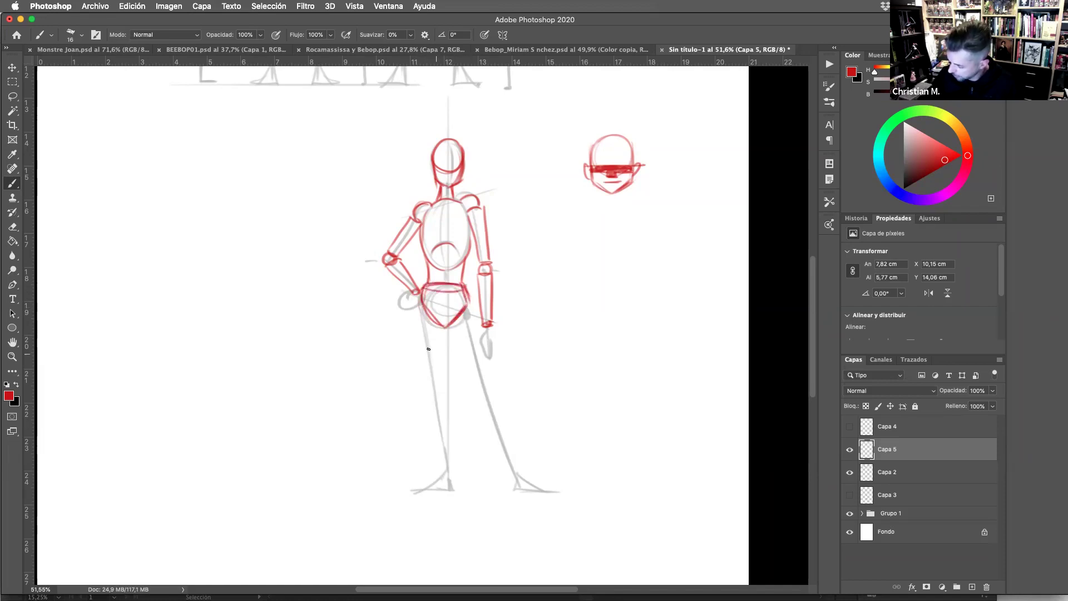
# Step: Draw the supporting leg in red with a thigh cylinder, round knee, tapered shin and triangular foot
pyautogui.moveTo(418, 312); pyautogui.dragTo(427, 363)
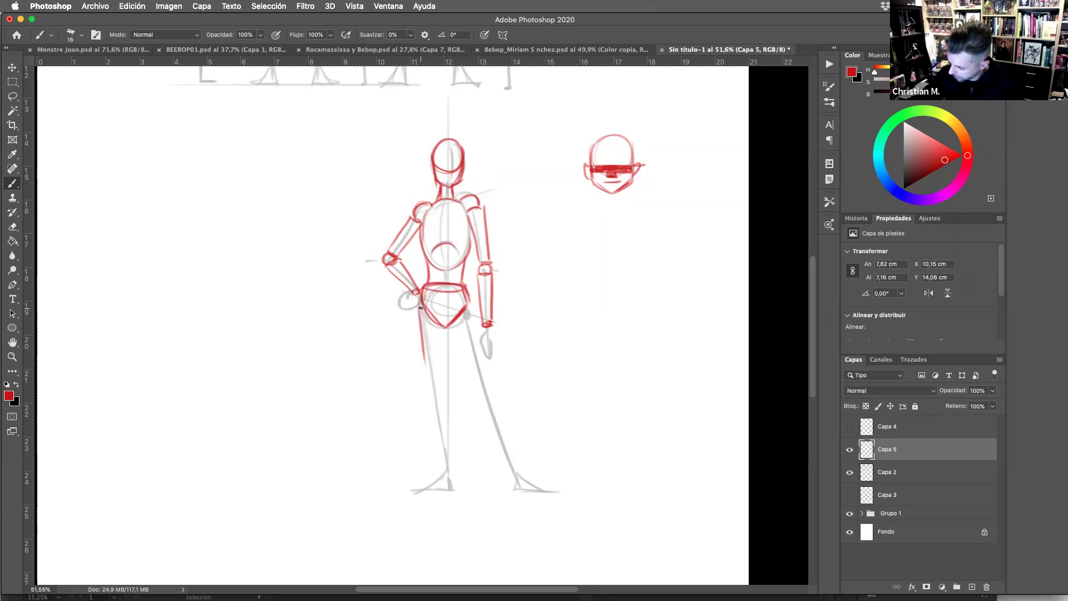
pyautogui.moveTo(420, 305)
pyautogui.mouseDown()
pyautogui.moveTo(438, 337)
pyautogui.moveTo(426, 369)
pyautogui.moveTo(450, 379)
pyautogui.mouseUp()
pyautogui.moveTo(446, 330); pyautogui.dragTo(442, 448)
pyautogui.moveTo(431, 398)
pyautogui.mouseDown()
pyautogui.moveTo(442, 452)
pyautogui.moveTo(447, 393)
pyautogui.moveTo(451, 469)
pyautogui.moveTo(415, 489)
pyautogui.moveTo(452, 488)
pyautogui.mouseUp()
pyautogui.press('super+z')
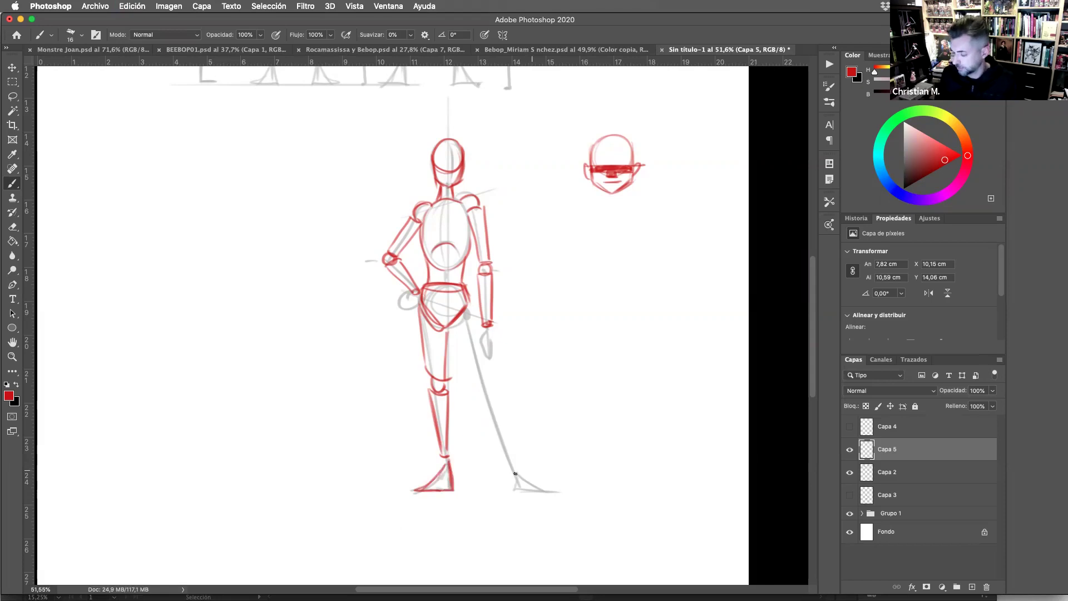
# Step: Shape the heel of the supporting foot, erase the surplus sole line, and return to the Brush tool
pyautogui.scroll(-2, 460, 510)
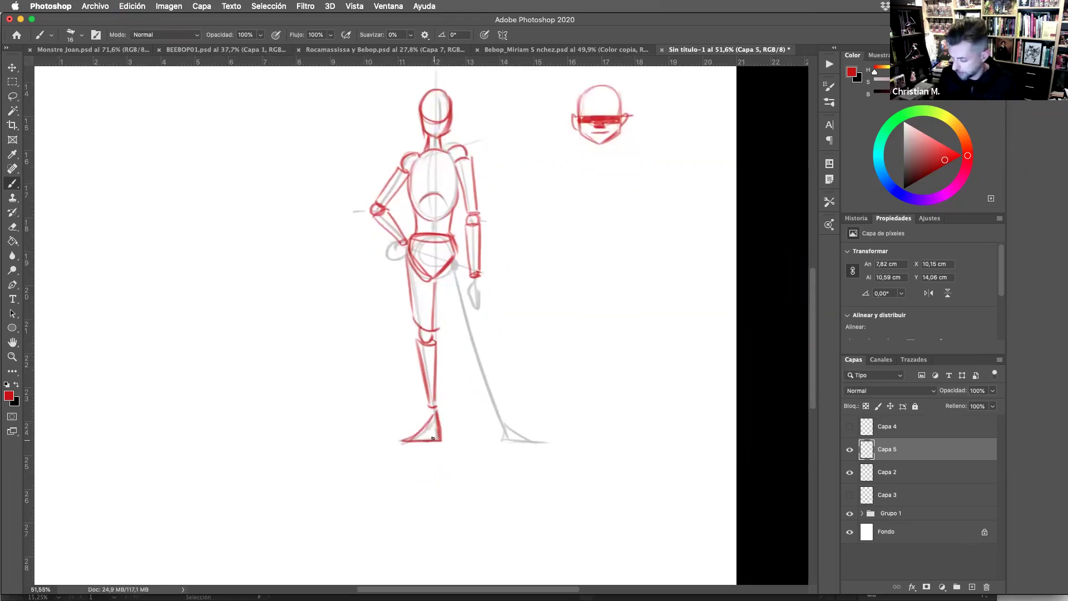
pyautogui.press('e')
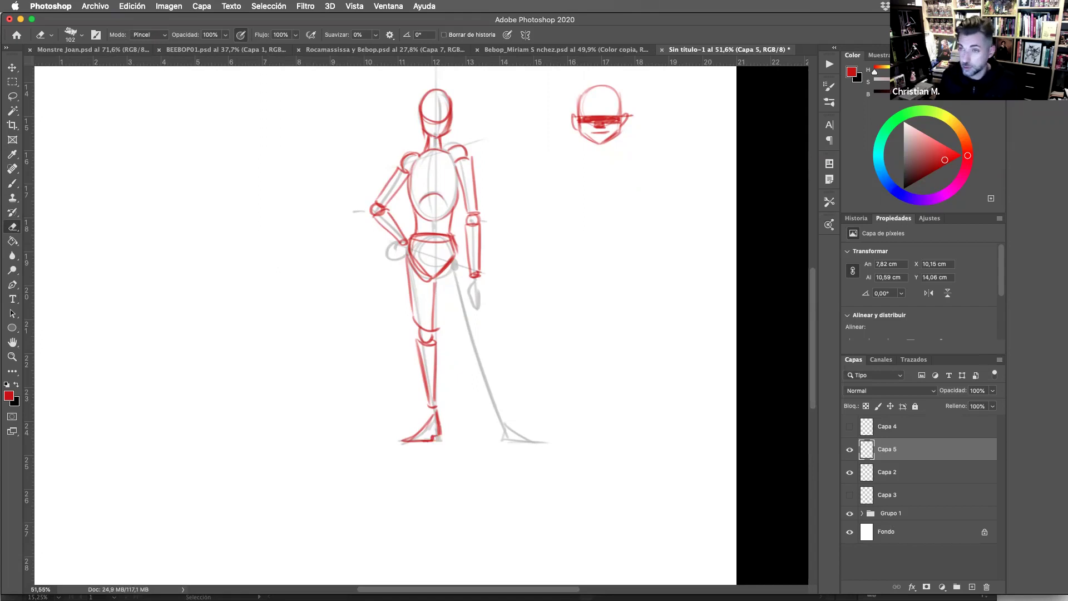
pyautogui.click(12, 183)
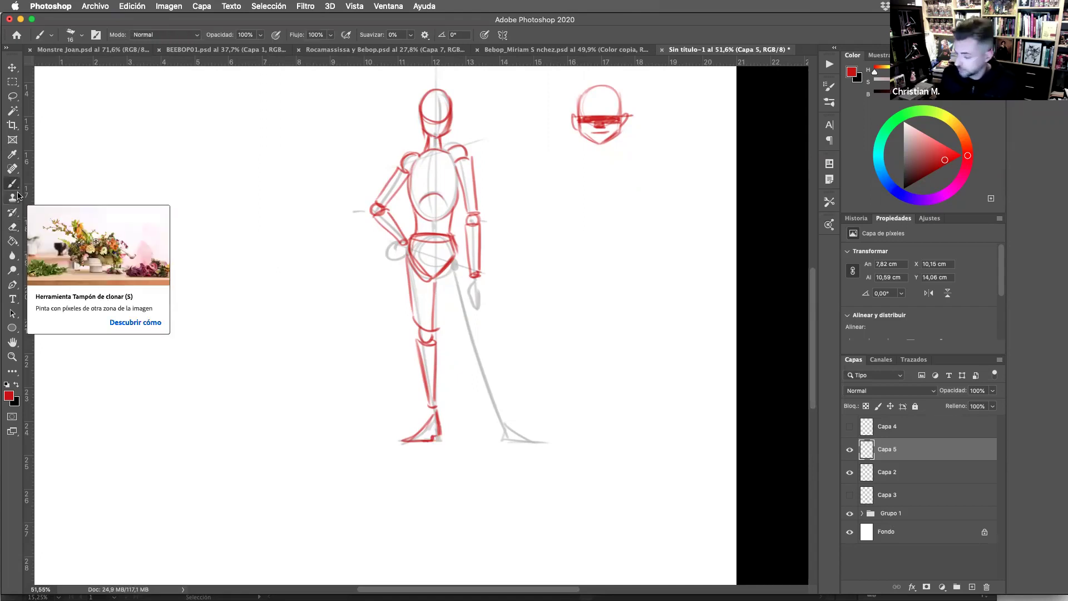
# Step: Draw the relaxed leg in red along its skeleton line, with a thigh cylinder, round knee, tapered shin and triangular foot
pyautogui.hscroll(3, 470, 480)
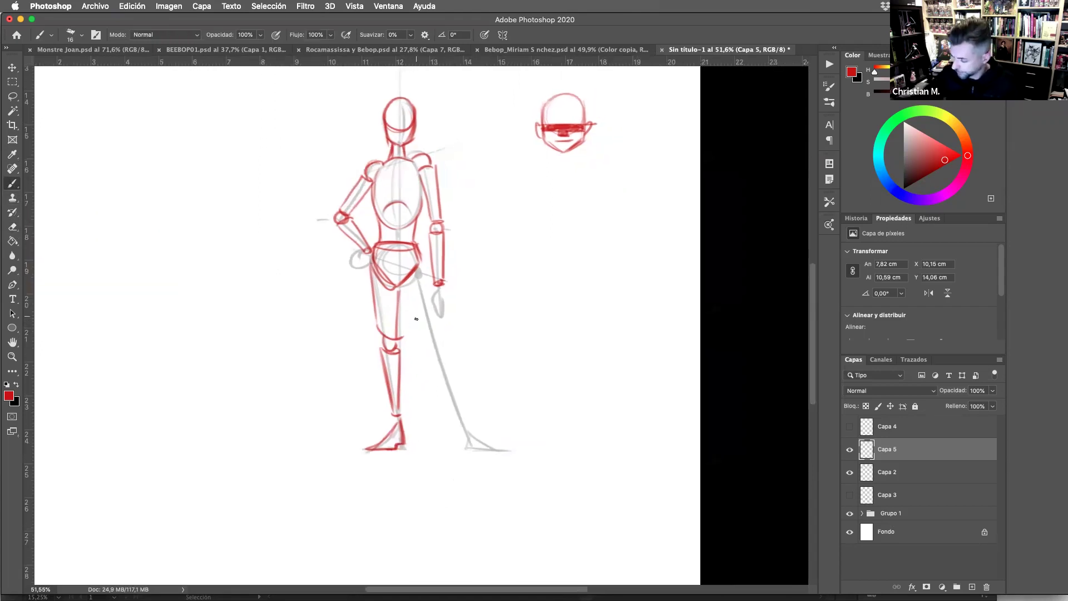
pyautogui.moveTo(405, 299); pyautogui.dragTo(430, 347)
pyautogui.moveTo(401, 288)
pyautogui.mouseDown()
pyautogui.moveTo(429, 264)
pyautogui.moveTo(433, 349)
pyautogui.moveTo(442, 345)
pyautogui.moveTo(438, 331)
pyautogui.moveTo(462, 422)
pyautogui.mouseUp()
pyautogui.moveTo(447, 350)
pyautogui.mouseDown()
pyautogui.moveTo(467, 424)
pyautogui.moveTo(509, 448)
pyautogui.mouseUp()
pyautogui.press('super+z')
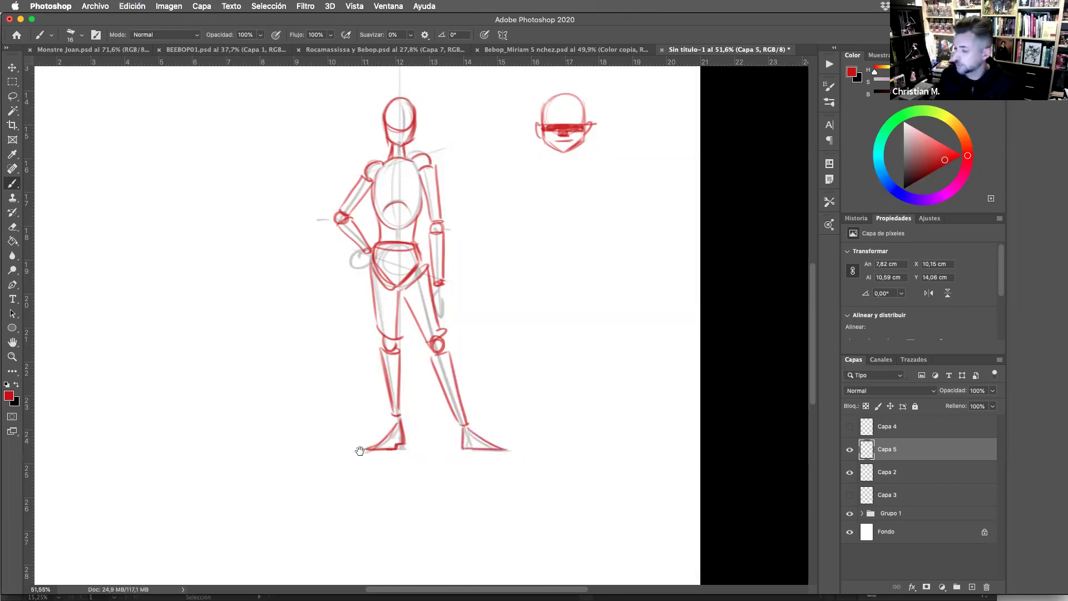
# Step: Draw the mannequin's hands in red, a rounded fist on the hip and a tapered hand at the hanging arm's wrist
pyautogui.scroll(4, 389, 439)
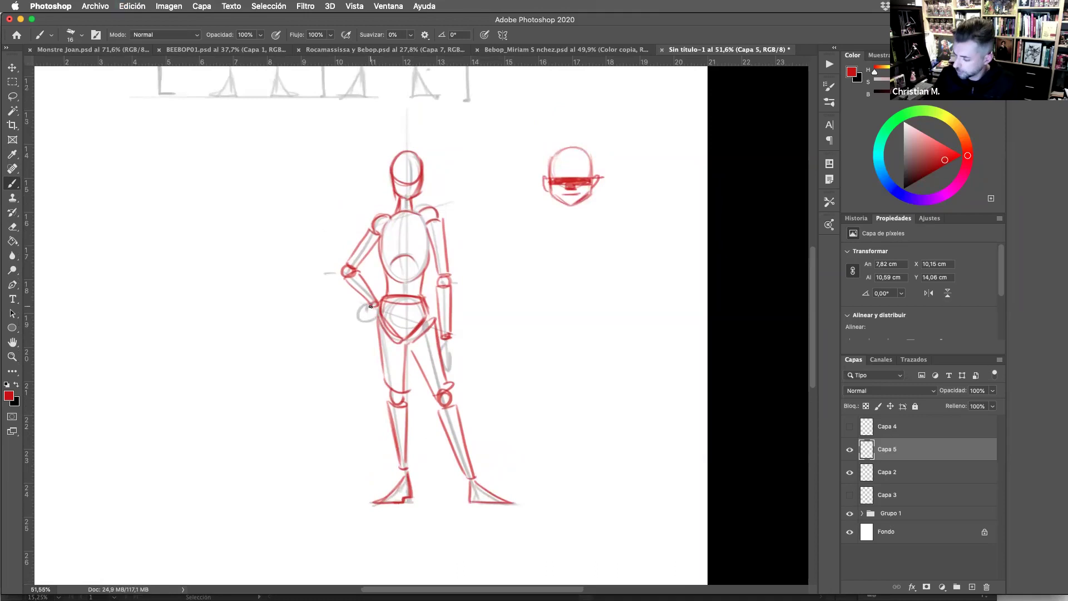
pyautogui.moveTo(370, 305)
pyautogui.mouseDown()
pyautogui.moveTo(372, 316)
pyautogui.moveTo(359, 311)
pyautogui.moveTo(369, 323)
pyautogui.mouseUp()
pyautogui.moveTo(447, 338)
pyautogui.mouseDown()
pyautogui.moveTo(436, 365)
pyautogui.moveTo(451, 370)
pyautogui.mouseUp()
pyautogui.moveTo(448, 337)
pyautogui.mouseDown()
pyautogui.moveTo(452, 372)
pyautogui.moveTo(436, 351)
pyautogui.mouseUp()
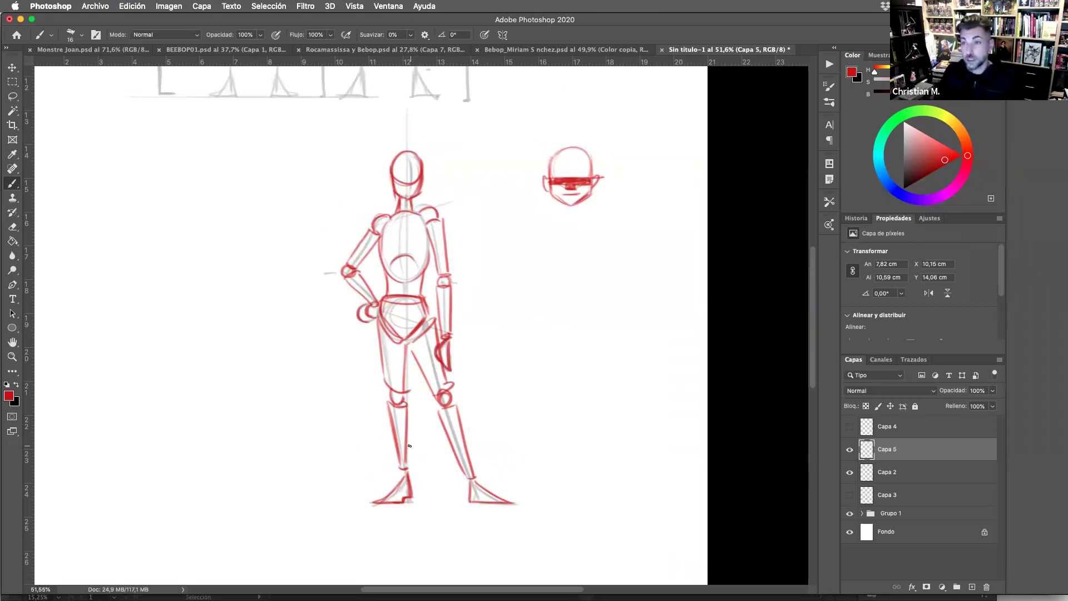
# Step: Reinforce the ribcage's side contour and the joint line where the bent arm meets its shoulder
pyautogui.scroll(3, 494, 296)
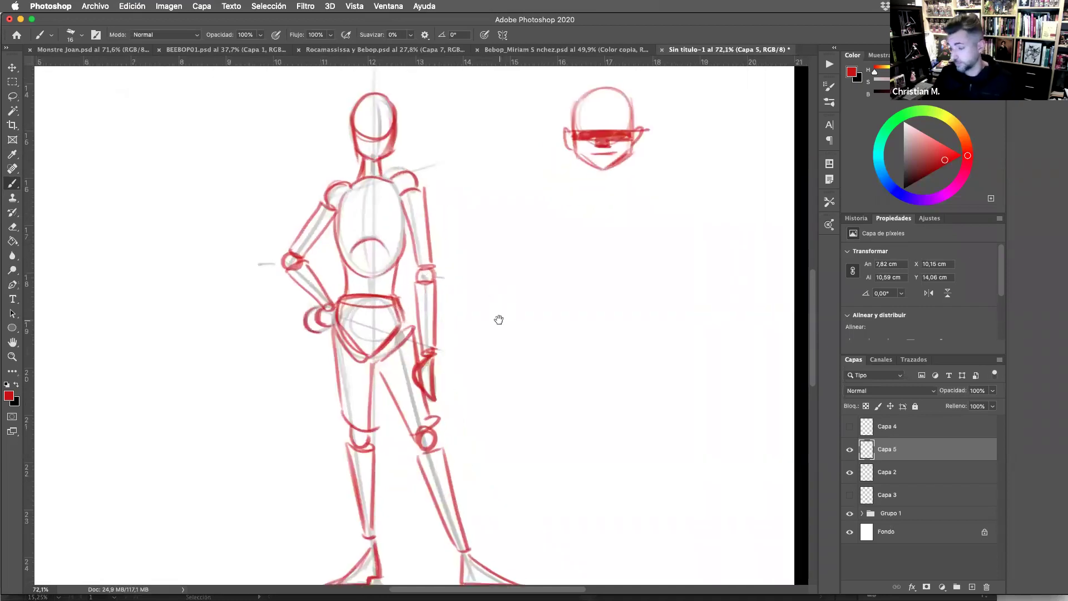
pyautogui.moveTo(399, 275); pyautogui.dragTo(409, 227)
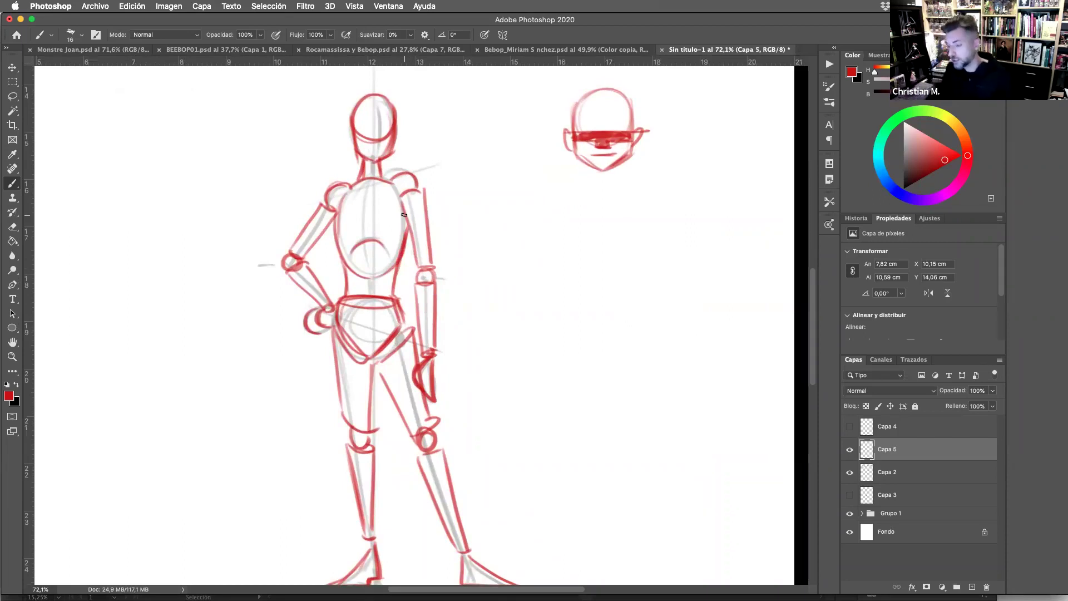
pyautogui.moveTo(321, 204); pyautogui.dragTo(336, 210)
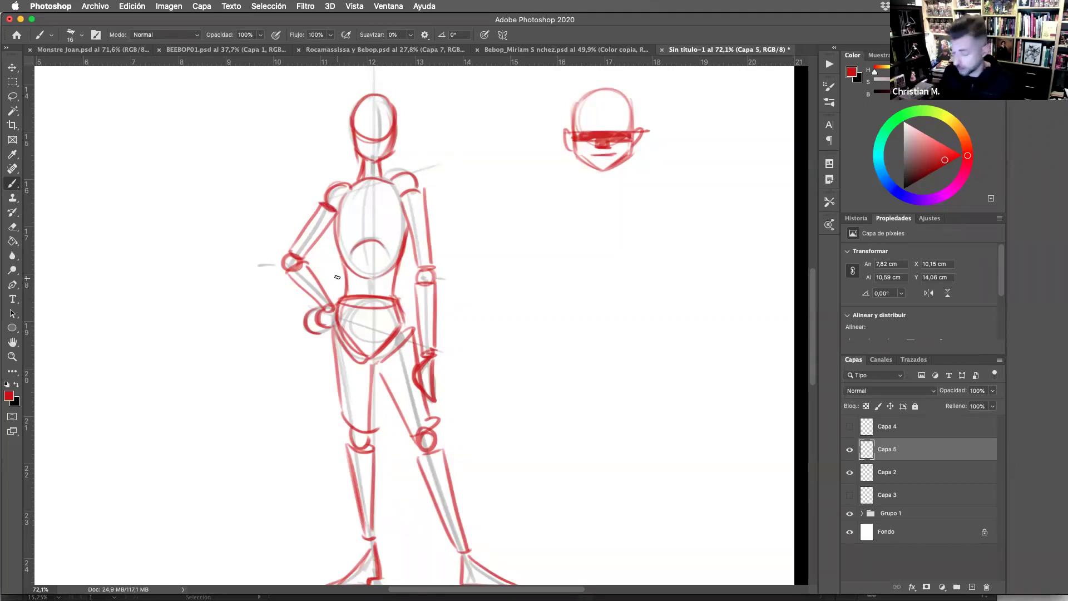
pyautogui.scroll(-3, 529, 443)
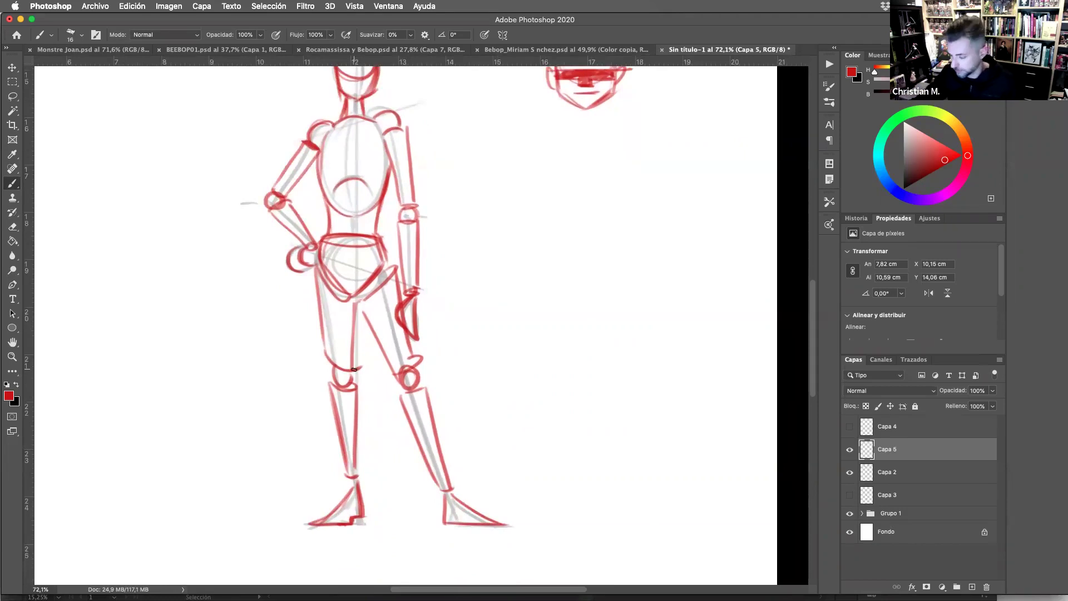
pyautogui.scroll(-3, 551, 456)
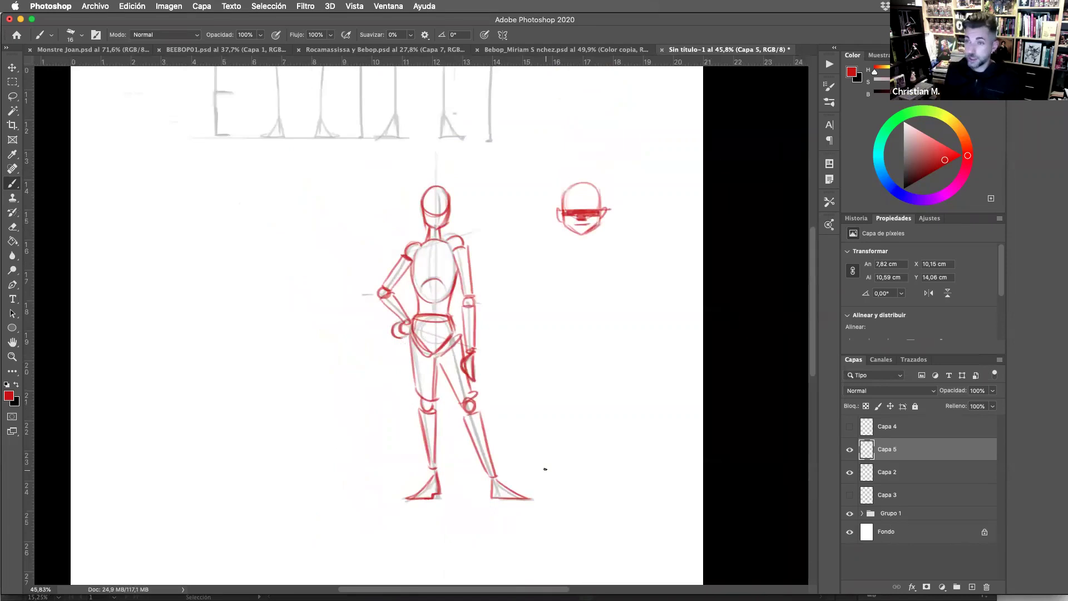
pyautogui.scroll(3, 489, 219)
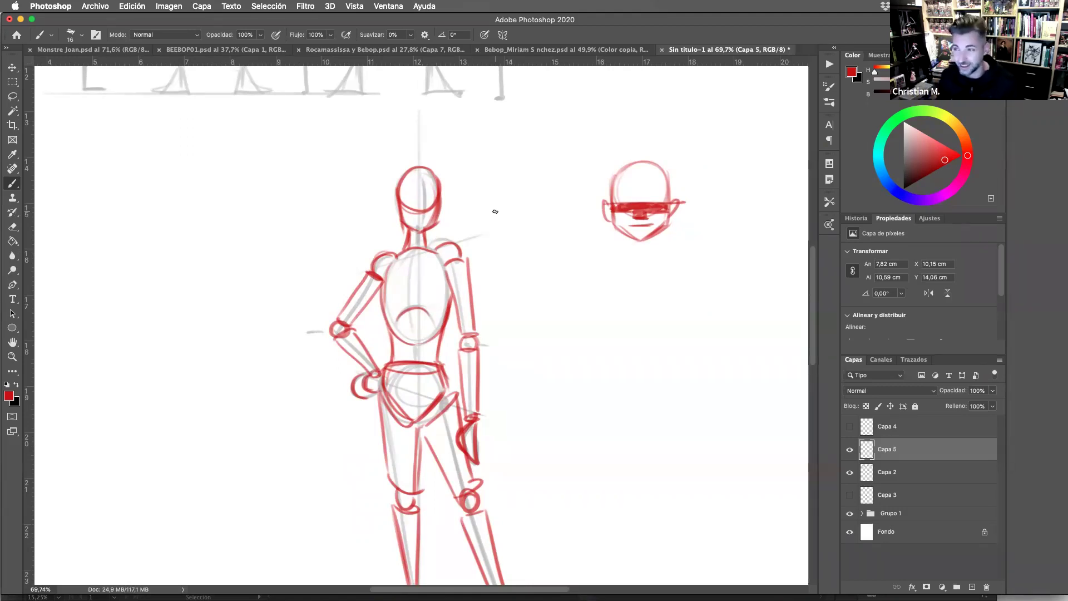
pyautogui.moveTo(512, 436)
pyautogui.mouseDown()
pyautogui.moveTo(454, 335)
pyautogui.moveTo(487, 436)
pyautogui.mouseUp()
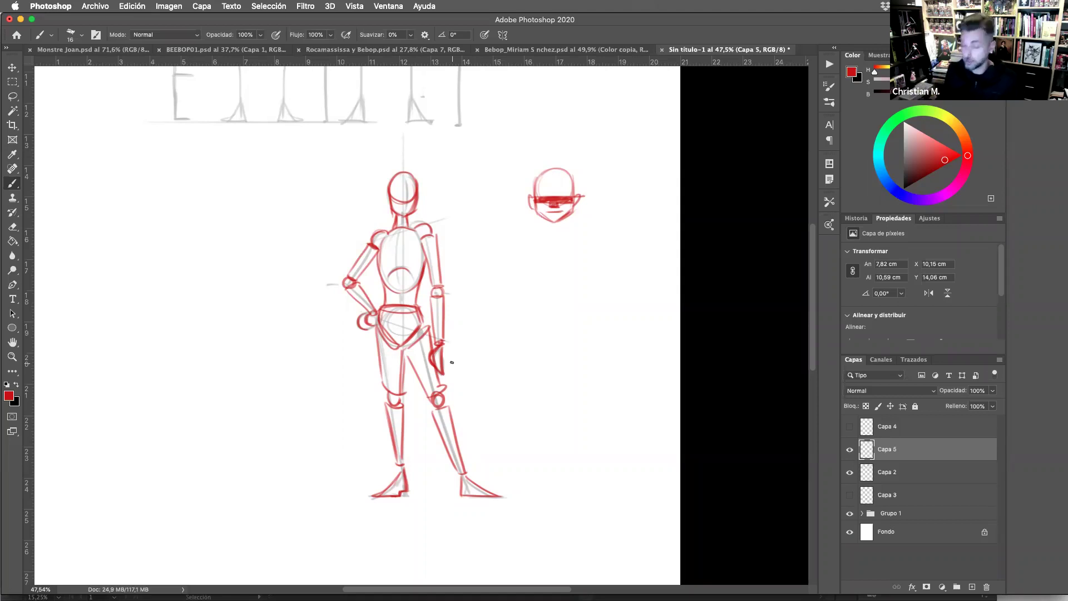
pyautogui.moveTo(445, 385); pyautogui.dragTo(534, 447)
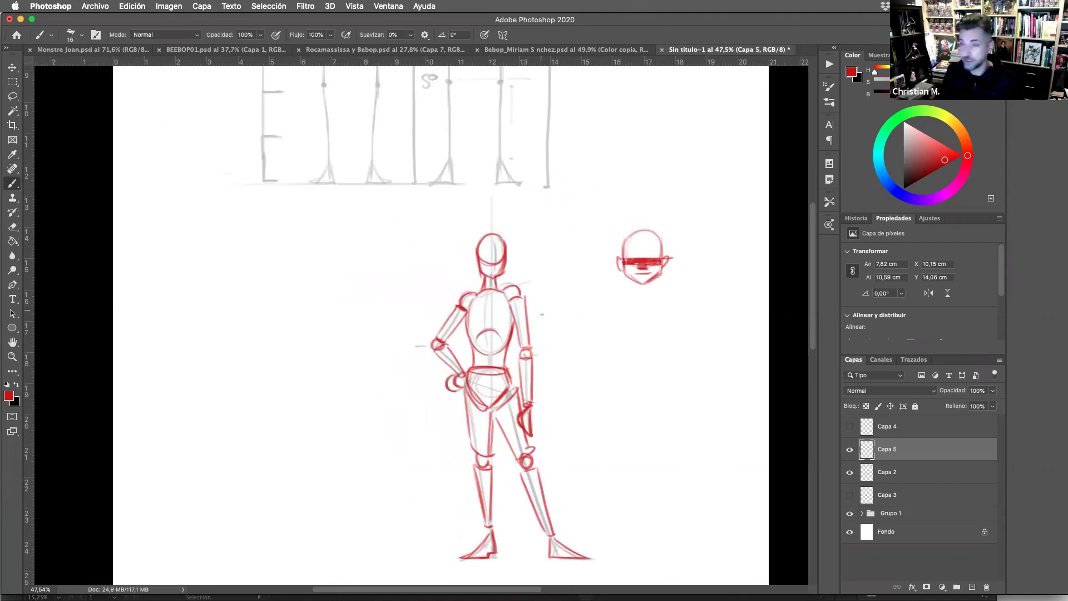
# Step: Sketch a large, loose head outline in empty space beside the figure, with a rounded skull, pointed jaw and neck lines
pyautogui.moveTo(298, 228); pyautogui.dragTo(320, 328)
pyautogui.moveTo(270, 237)
pyautogui.mouseDown()
pyautogui.moveTo(279, 336)
pyautogui.moveTo(307, 376)
pyautogui.moveTo(376, 348)
pyautogui.mouseUp()
pyautogui.press('super+z')
pyautogui.press('super+z')
pyautogui.moveTo(306, 375)
pyautogui.mouseDown()
pyautogui.moveTo(362, 338)
pyautogui.moveTo(374, 367)
pyautogui.mouseUp()
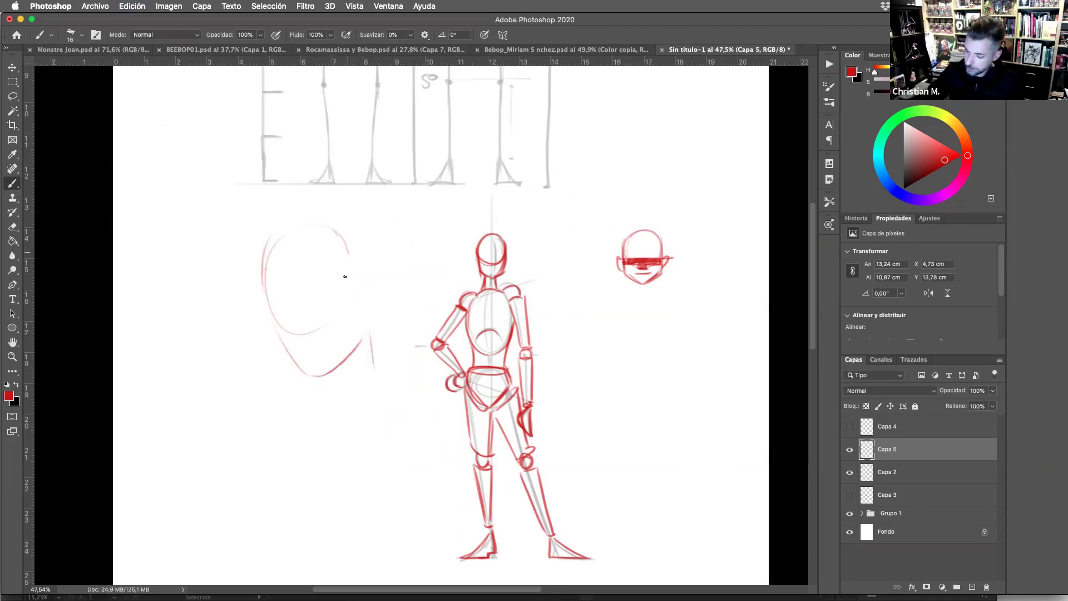
pyautogui.moveTo(365, 319)
pyautogui.mouseDown()
pyautogui.moveTo(368, 368)
pyautogui.moveTo(335, 386)
pyautogui.mouseUp()
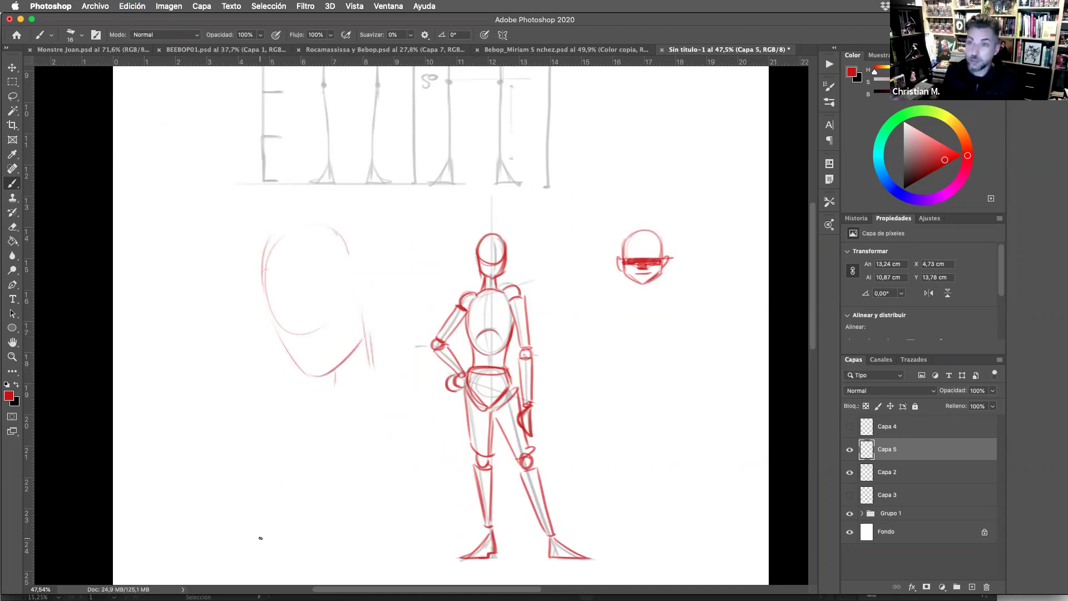
pyautogui.moveTo(566, 455); pyautogui.dragTo(508, 418)
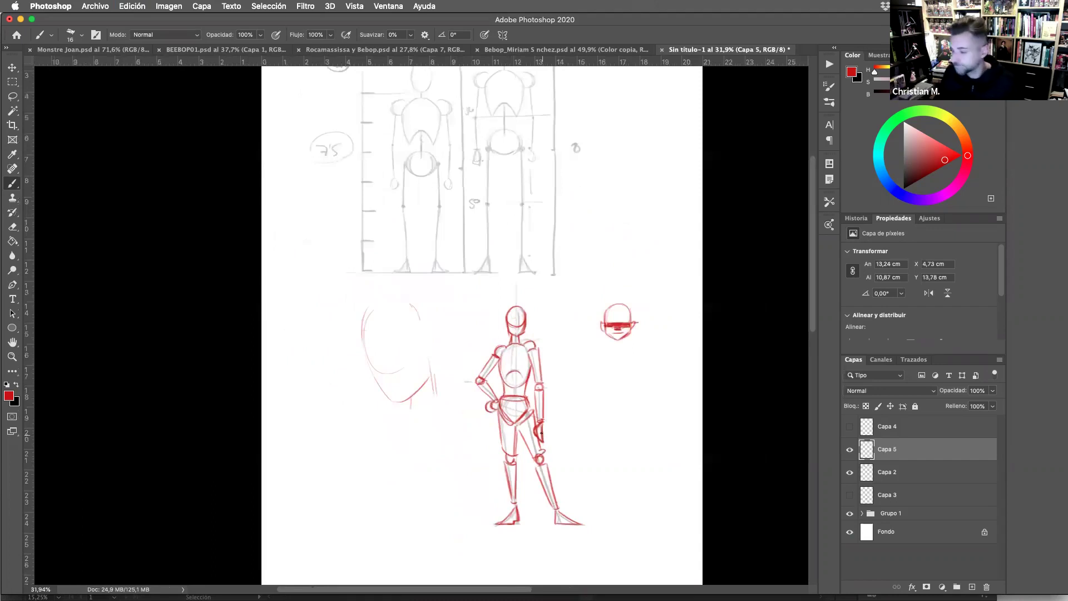
pyautogui.scroll(2, 604, 405)
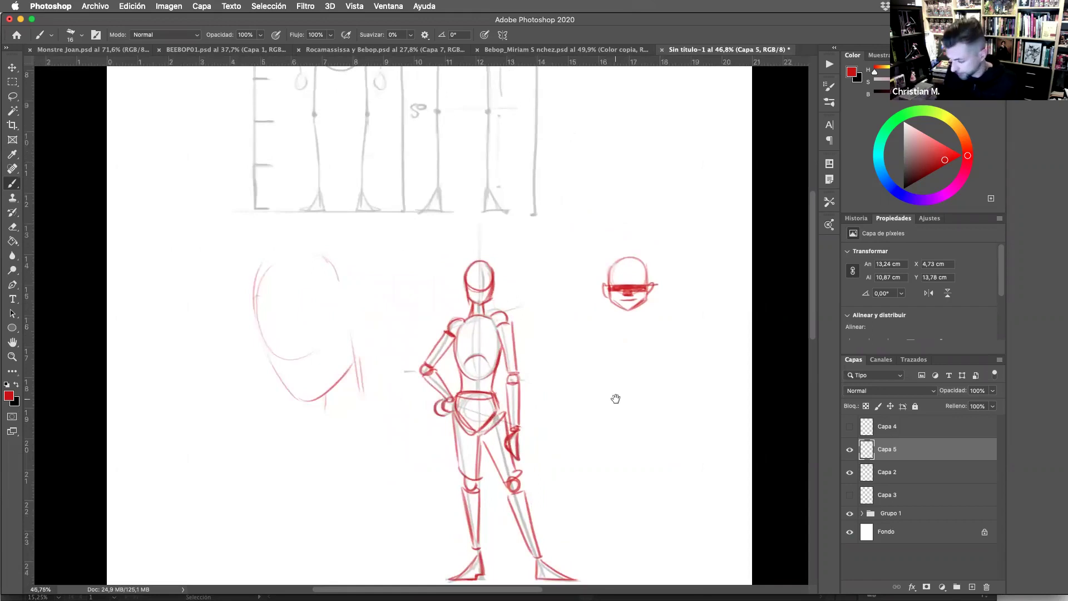
pyautogui.moveTo(579, 491)
pyautogui.mouseDown()
pyautogui.moveTo(519, 458)
pyautogui.moveTo(506, 464)
pyautogui.mouseUp()
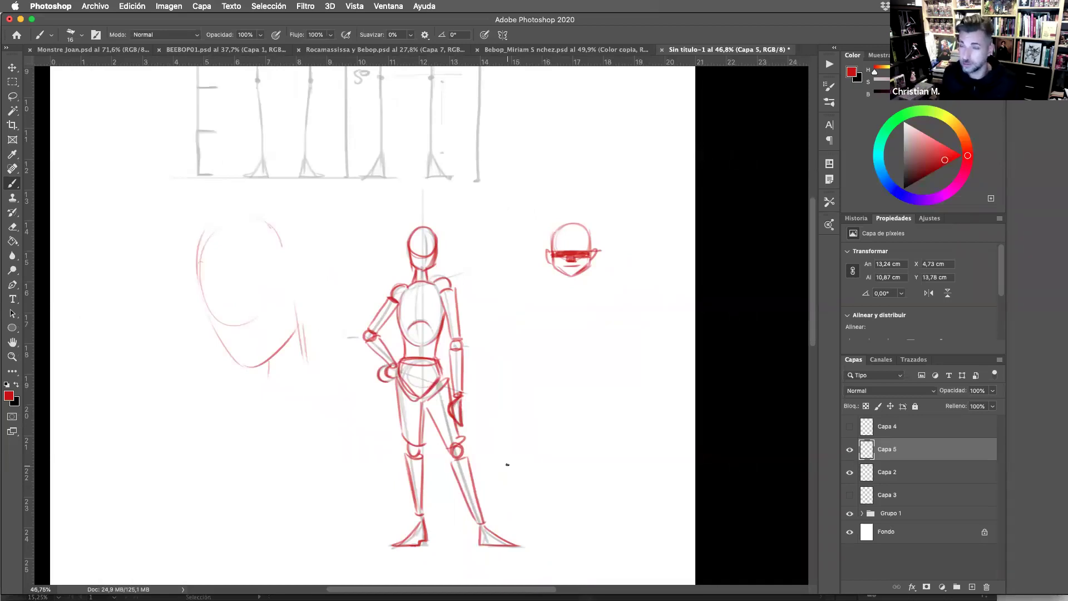
pyautogui.scroll(-3, 505, 465)
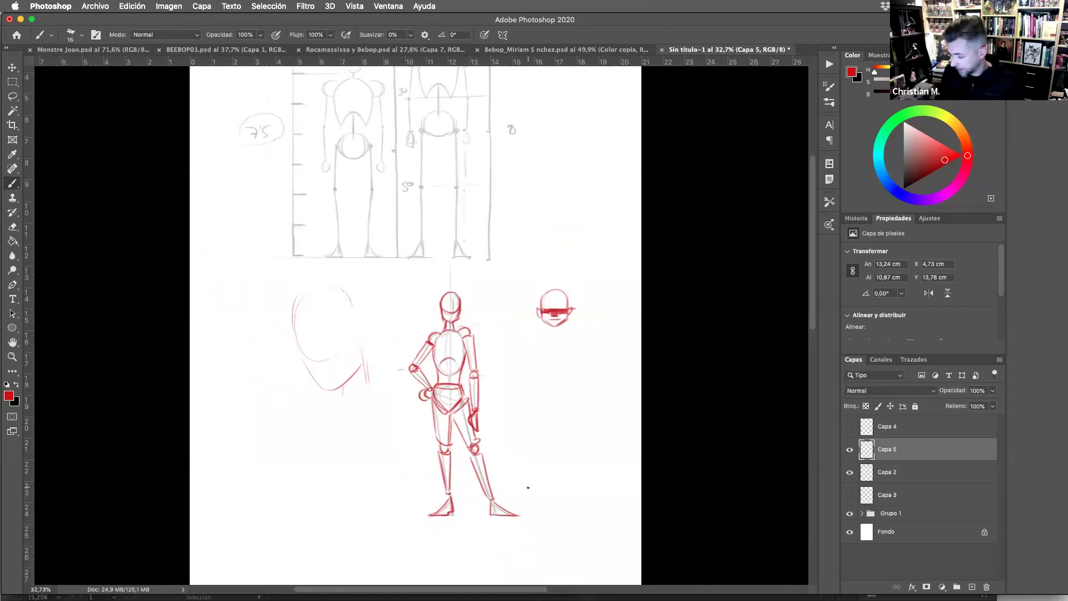
pyautogui.scroll(3, 532, 402)
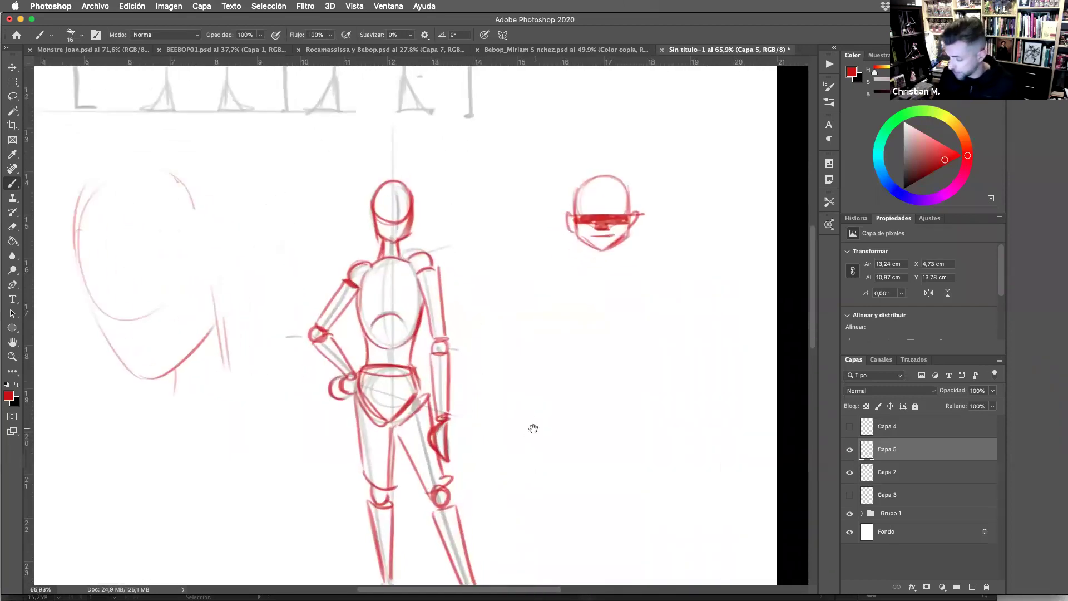
pyautogui.scroll(-3, 506, 453)
pyautogui.hscroll(3, 506, 452)
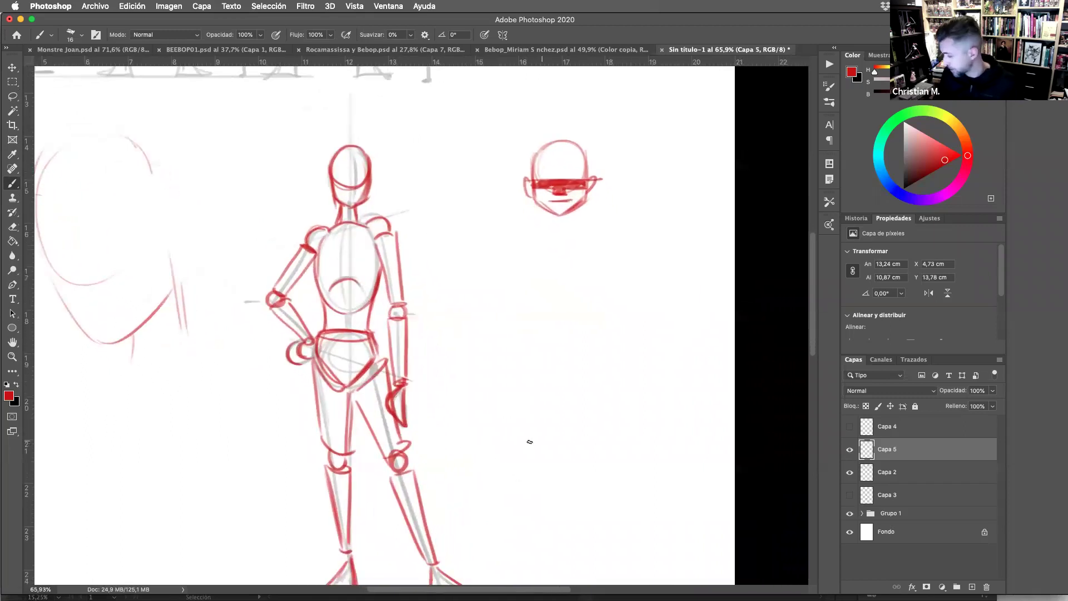
# Step: Hide the layer Capa 5, add a new layer above the skeleton, and set the foreground colour to a muted red
pyautogui.click(849, 449)
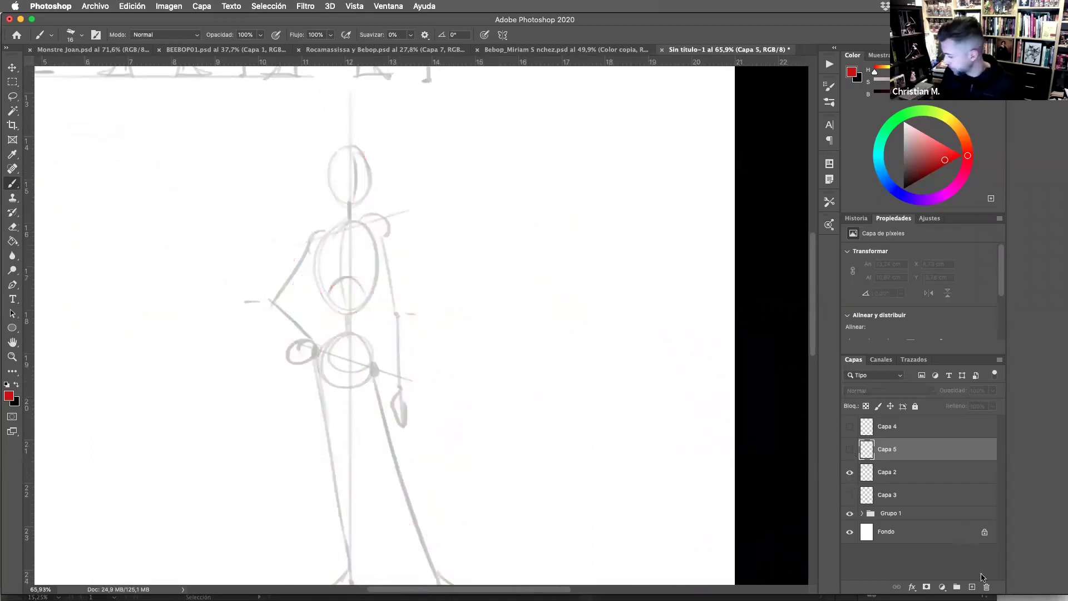
pyautogui.click(972, 586)
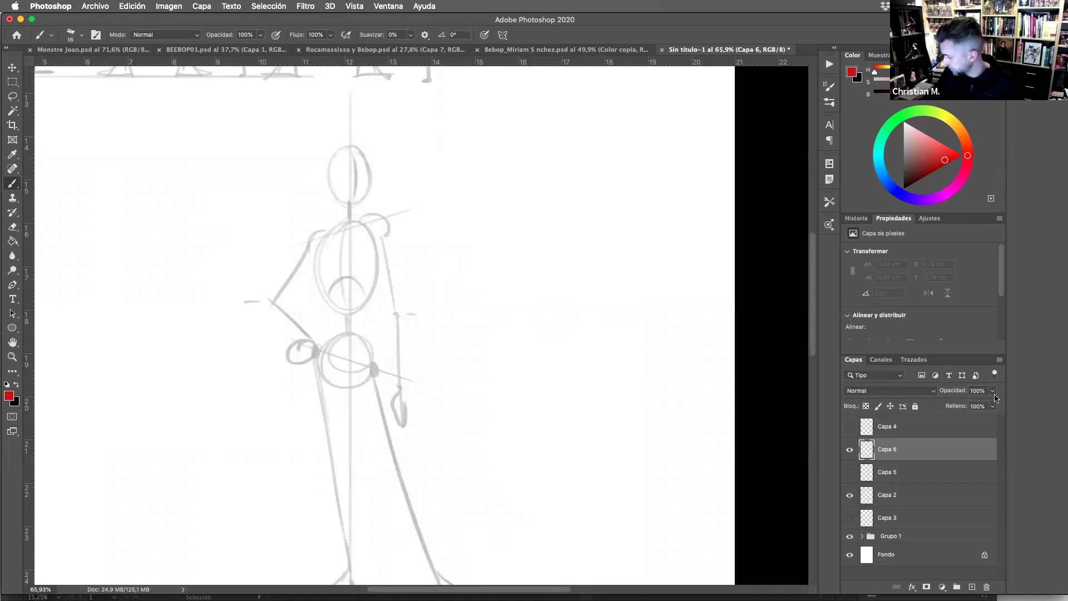
pyautogui.click(9, 395)
pyautogui.moveTo(483, 309); pyautogui.dragTo(444, 338)
pyautogui.click(648, 286)
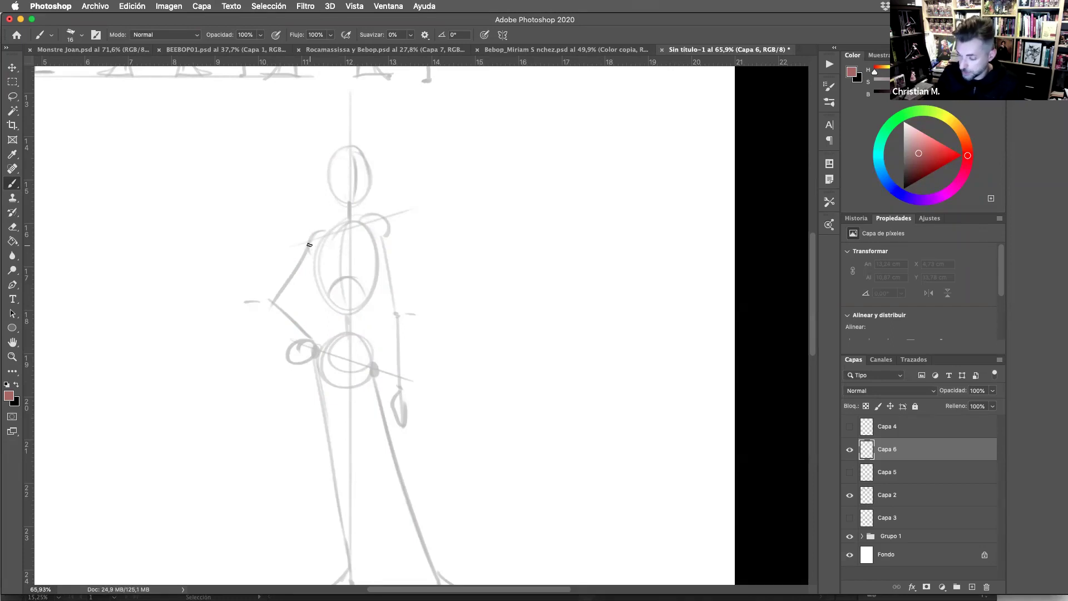
# Step: Draw the rounded shoulder contour and the inner edge of the bent upper arm over the skeleton, undoing surplus strokes
pyautogui.moveTo(307, 248); pyautogui.dragTo(326, 228)
pyautogui.hotkey('ctrl', 'z')
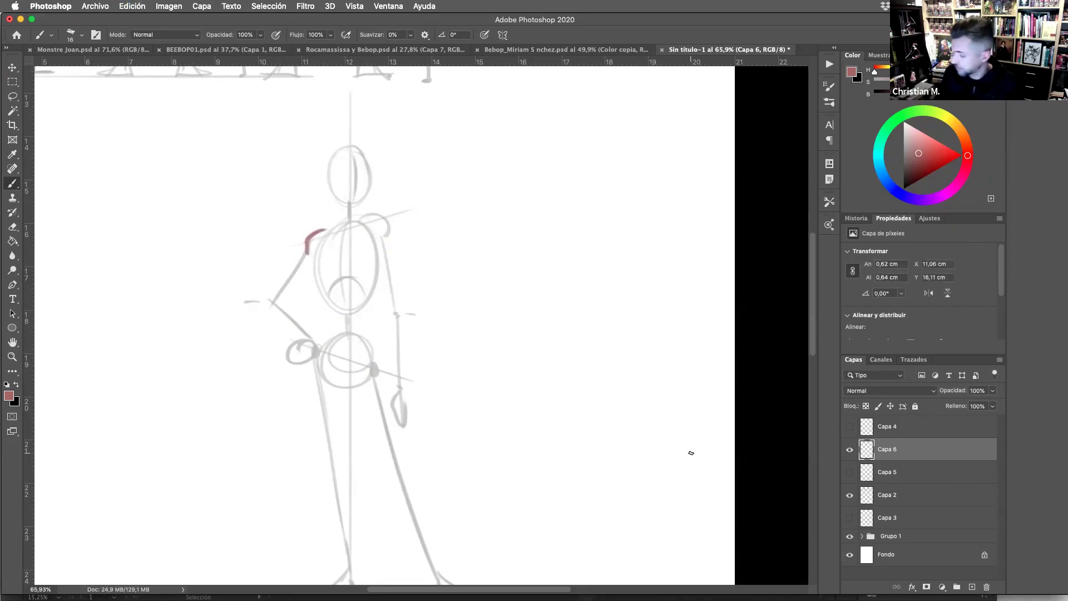
pyautogui.moveTo(309, 260)
pyautogui.mouseDown()
pyautogui.moveTo(277, 298)
pyautogui.moveTo(309, 272)
pyautogui.mouseUp()
pyautogui.press('super+z')
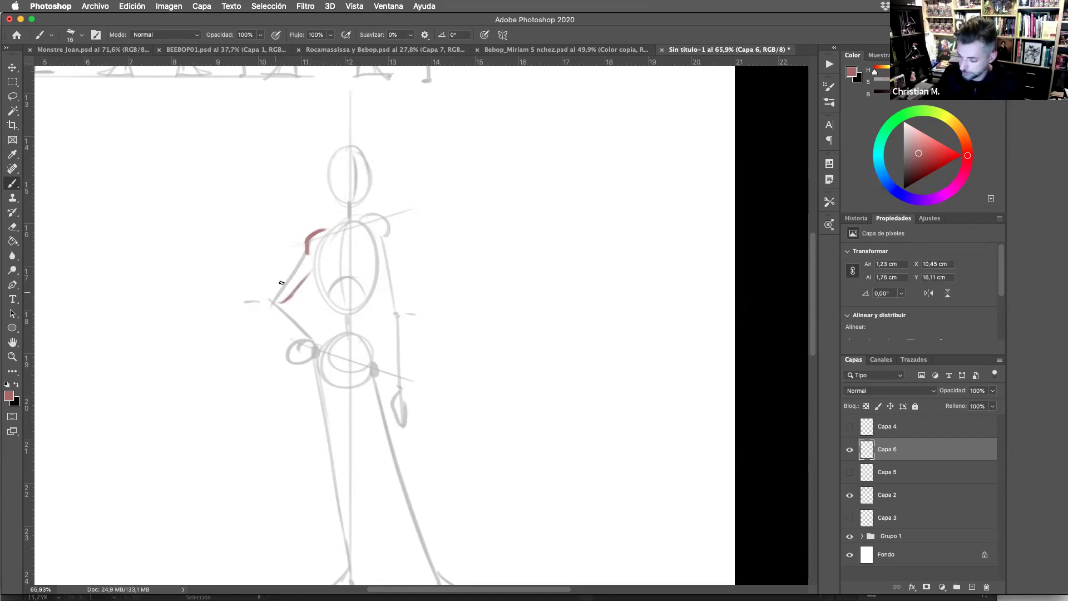
pyautogui.moveTo(268, 275); pyautogui.dragTo(301, 288)
pyautogui.press('super+z')
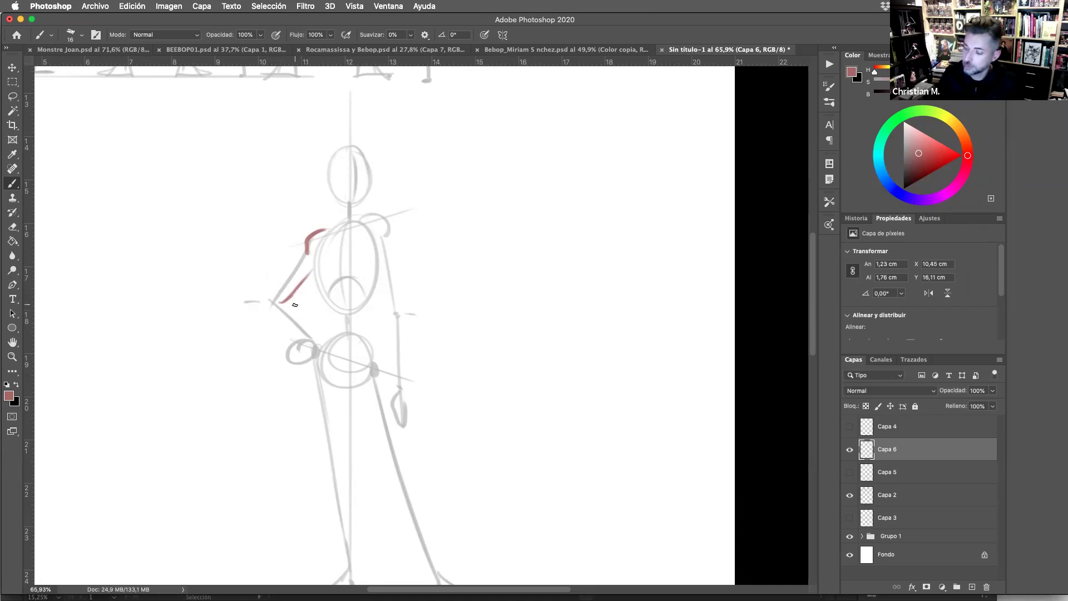
# Step: Close the bent upper arm into a tapered muscle shape tucked under the shoulder, undoing and redrawing the strokes that do not fit
pyautogui.moveTo(276, 301); pyautogui.dragTo(321, 252)
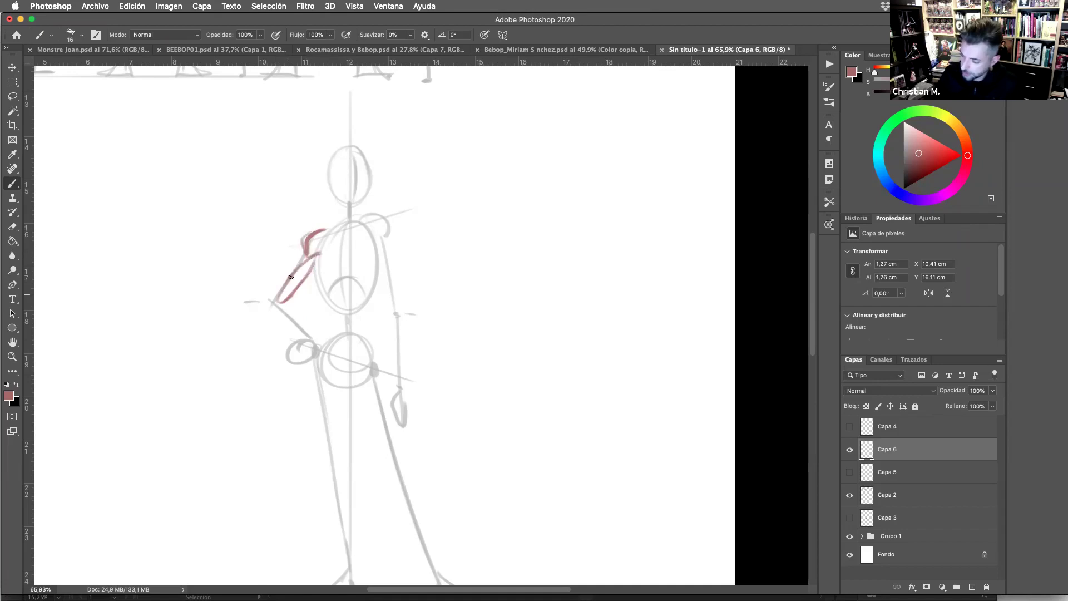
pyautogui.moveTo(302, 262); pyautogui.dragTo(278, 304)
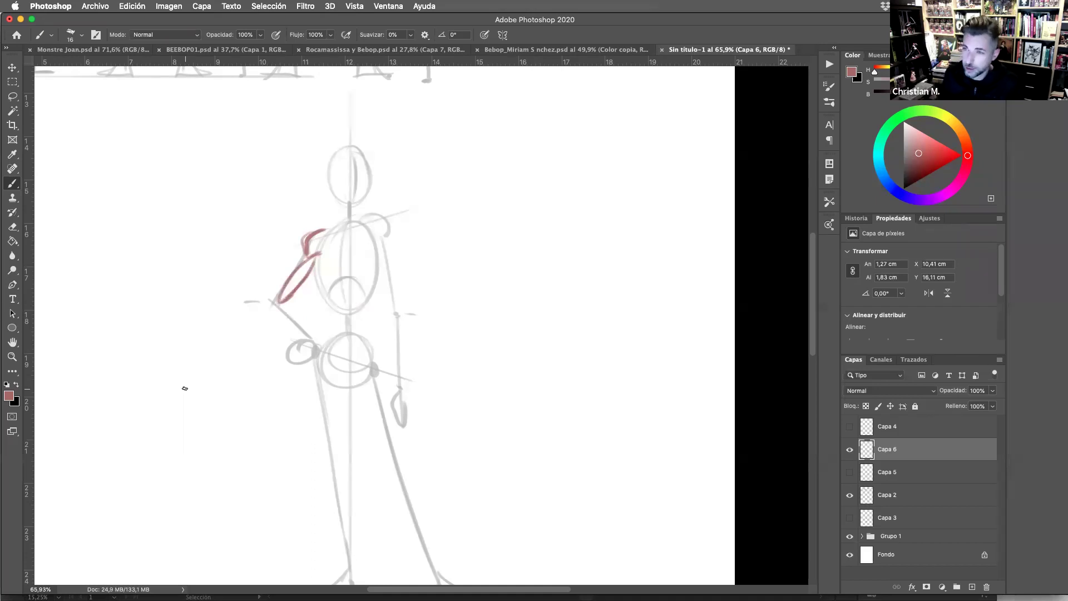
pyautogui.press('super+z')
pyautogui.press('super+z')
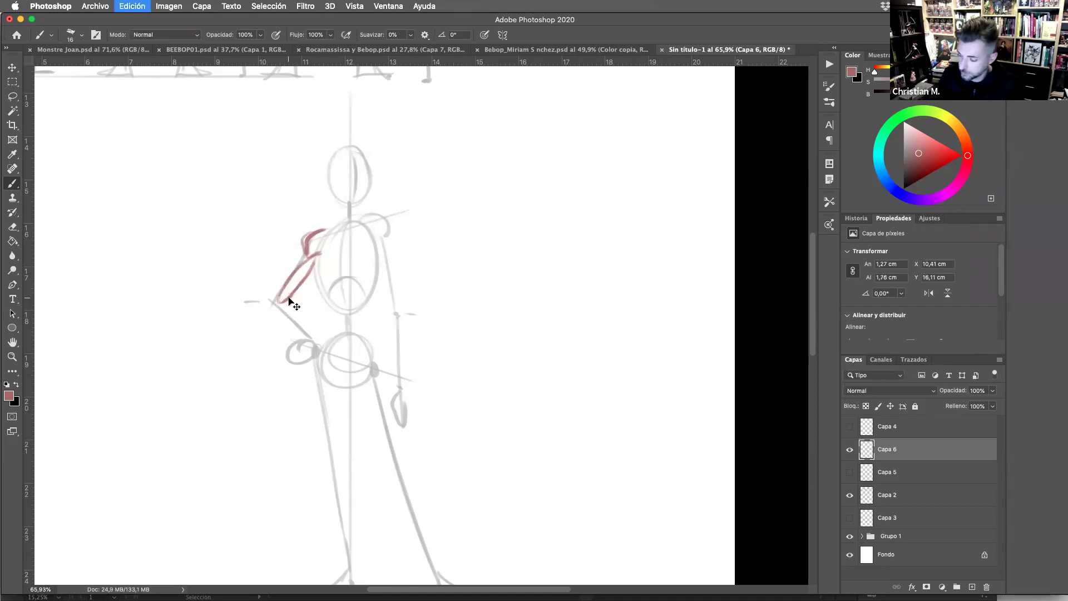
pyautogui.press('super+z')
pyautogui.moveTo(287, 291); pyautogui.dragTo(313, 259)
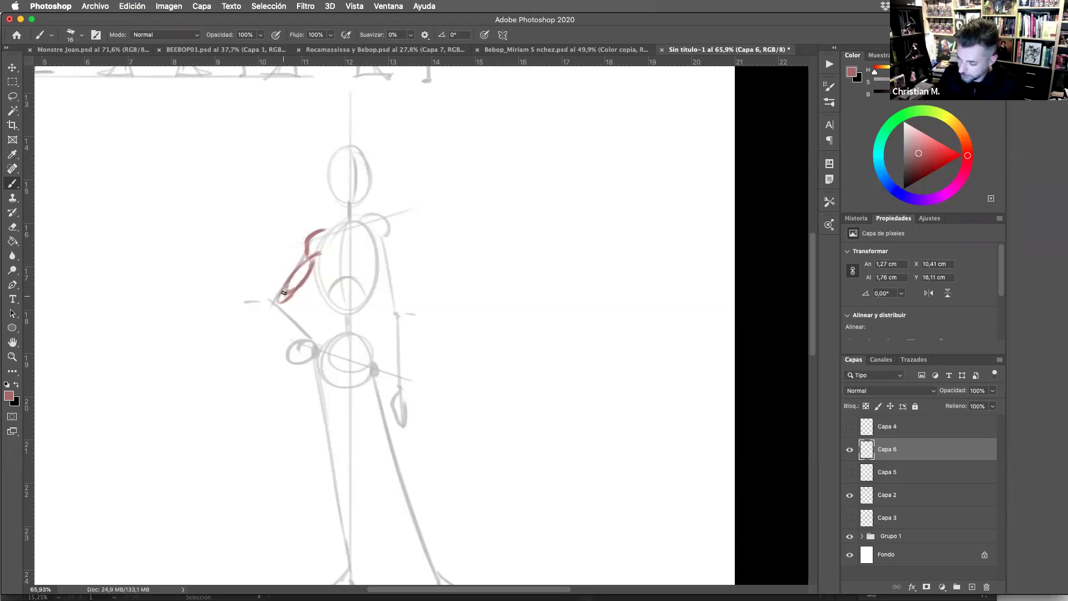
# Step: Sketch a circle with a centre mark beside the figure, wrapped by a hooked crescent with short lines branching off it
pyautogui.scroll(4, 301, 326)
pyautogui.hscroll(-4, 301, 326)
pyautogui.moveTo(290, 269)
pyautogui.mouseDown()
pyautogui.moveTo(281, 297)
pyautogui.moveTo(292, 273)
pyautogui.mouseUp()
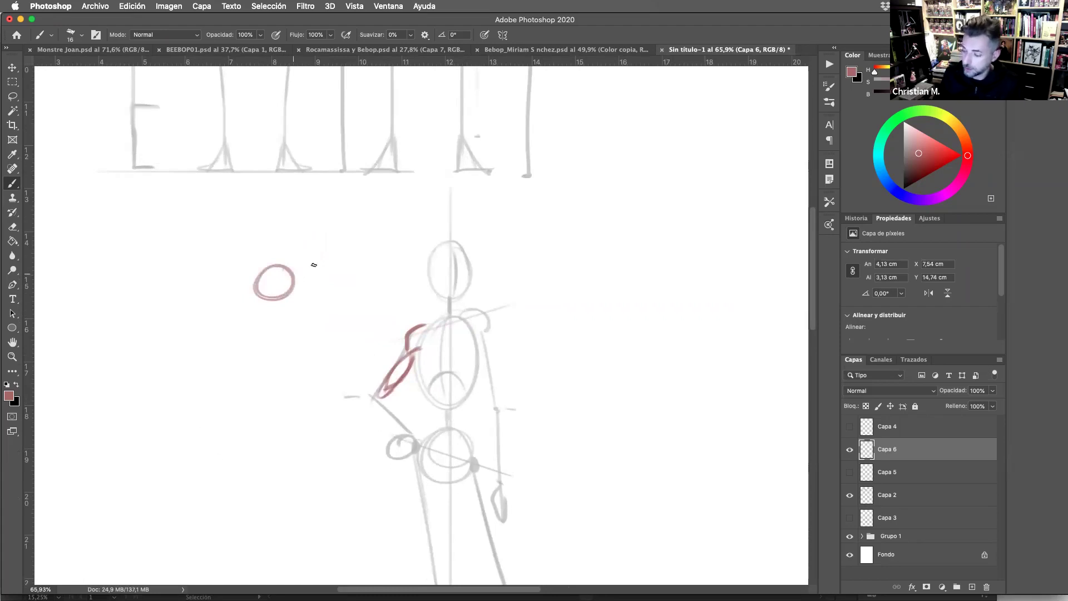
pyautogui.moveTo(258, 272)
pyautogui.mouseDown()
pyautogui.moveTo(271, 222)
pyautogui.moveTo(215, 266)
pyautogui.moveTo(236, 317)
pyautogui.mouseUp()
pyautogui.press('super+z')
pyautogui.press('super+z')
pyautogui.moveTo(270, 220)
pyautogui.mouseDown()
pyautogui.moveTo(238, 310)
pyautogui.moveTo(228, 306)
pyautogui.moveTo(297, 307)
pyautogui.moveTo(267, 315)
pyautogui.moveTo(307, 300)
pyautogui.moveTo(299, 305)
pyautogui.moveTo(310, 325)
pyautogui.moveTo(293, 306)
pyautogui.moveTo(324, 317)
pyautogui.mouseUp()
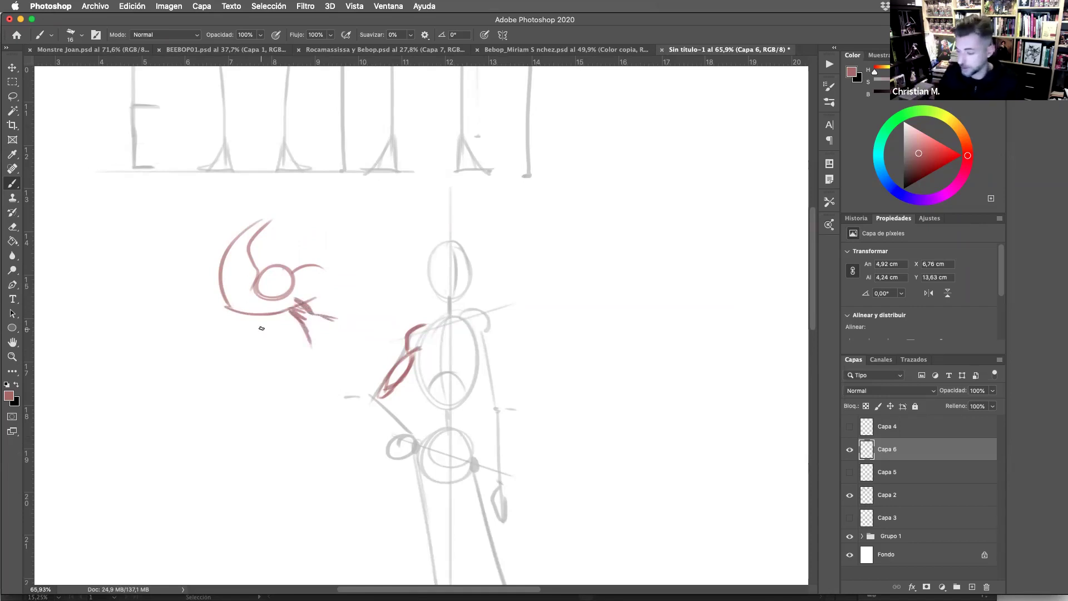
pyautogui.click(274, 283)
# Step: Sketch a horizontal limb diagram below the circle, with upper and lower contour lines and a lens-shaped bulge between them
pyautogui.moveTo(199, 366); pyautogui.dragTo(274, 371)
pyautogui.moveTo(109, 366); pyautogui.dragTo(195, 368)
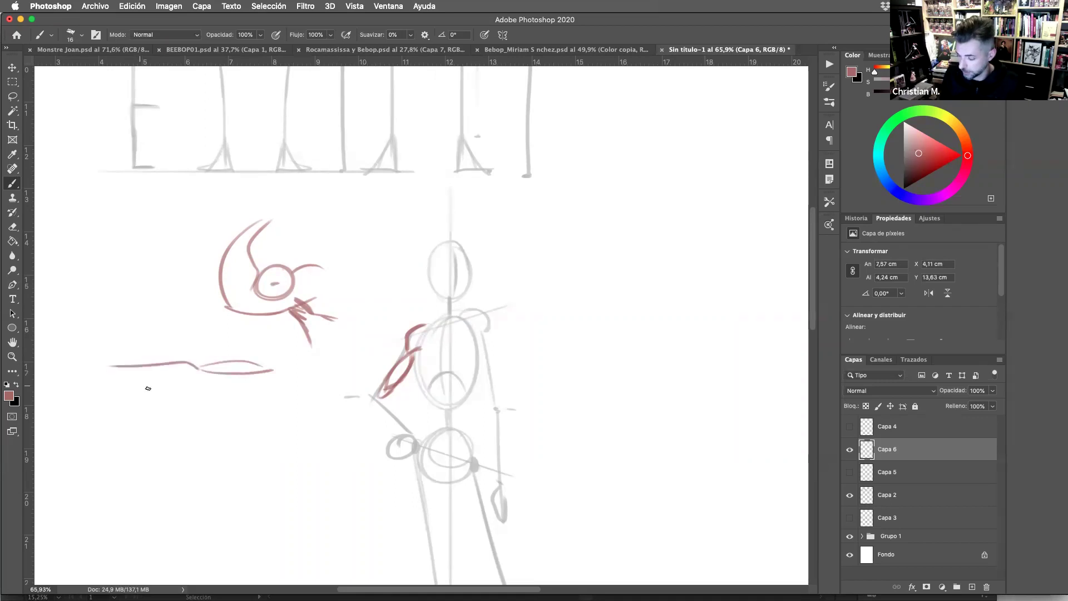
pyautogui.moveTo(120, 388); pyautogui.dragTo(192, 385)
pyautogui.moveTo(119, 385)
pyautogui.mouseDown()
pyautogui.moveTo(237, 396)
pyautogui.moveTo(281, 388)
pyautogui.mouseUp()
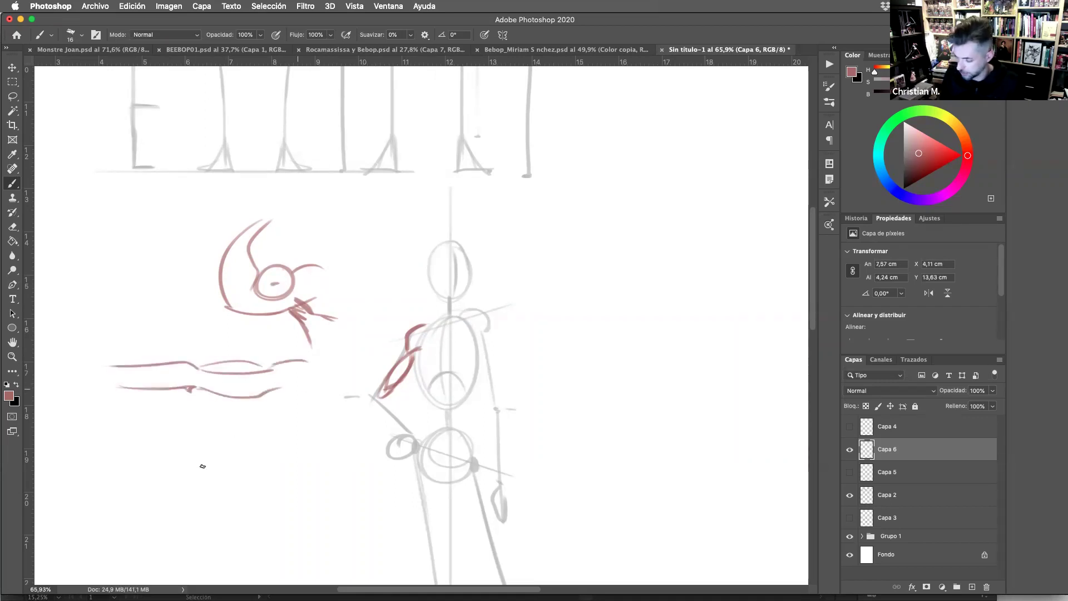
pyautogui.moveTo(199, 369)
pyautogui.mouseDown()
pyautogui.moveTo(273, 366)
pyautogui.moveTo(202, 374)
pyautogui.mouseUp()
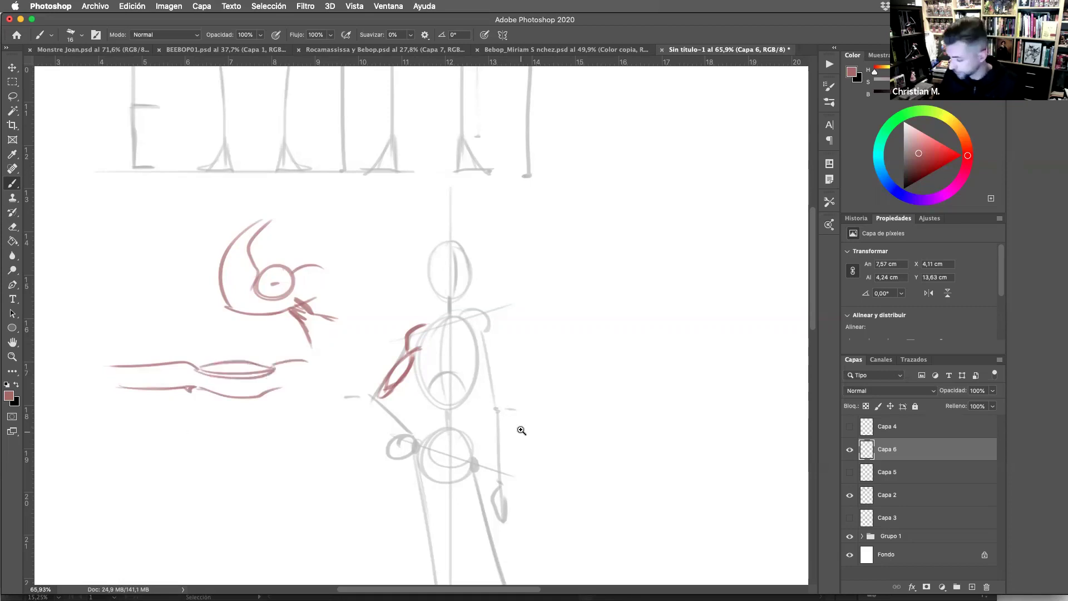
# Step: Add a short hooked mark below the crescent of the circle sketch beside the figure
pyautogui.moveTo(524, 431); pyautogui.dragTo(544, 431)
pyautogui.moveTo(392, 367); pyautogui.dragTo(404, 334)
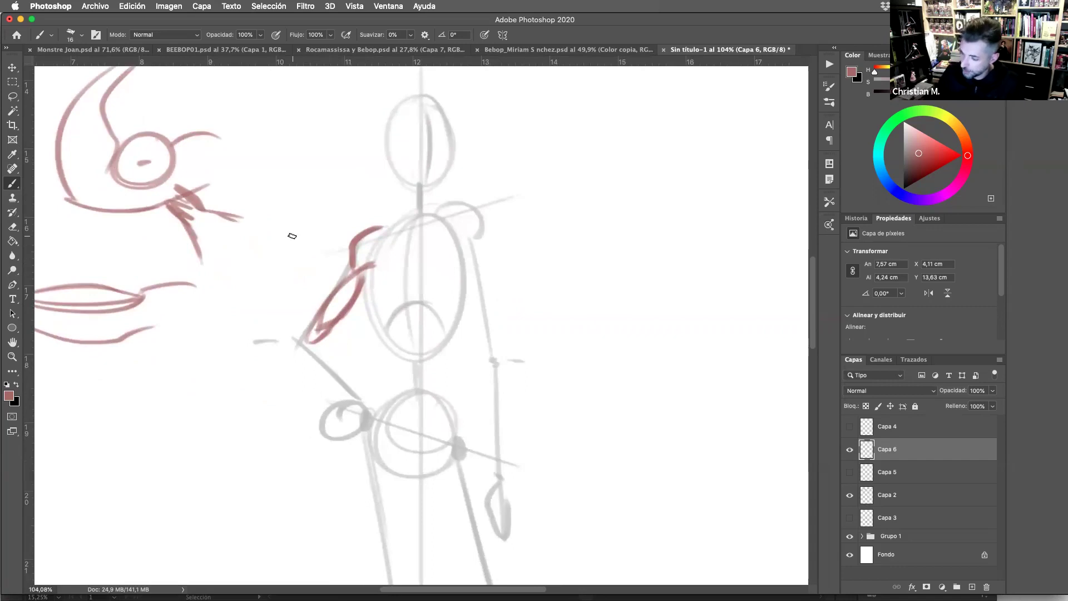
pyautogui.moveTo(146, 217)
pyautogui.mouseDown()
pyautogui.moveTo(145, 242)
pyautogui.moveTo(152, 224)
pyautogui.mouseUp()
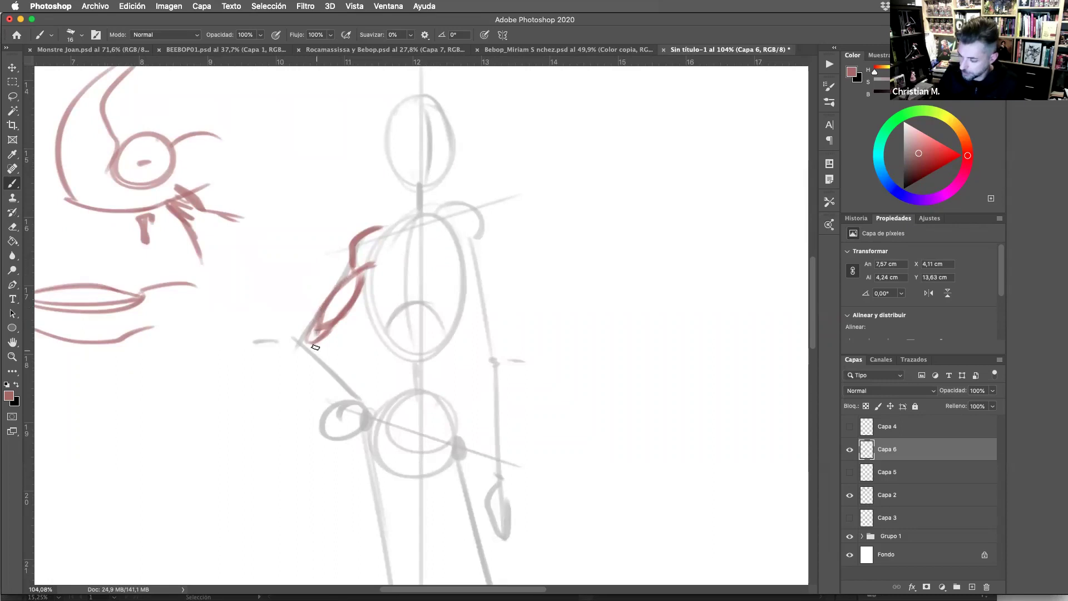
# Step: Erase the pointed lower tip of the bent upper arm's muscle and start a short outer contour beside it
pyautogui.click(12, 227)
pyautogui.moveTo(294, 337)
pyautogui.mouseDown()
pyautogui.moveTo(335, 349)
pyautogui.moveTo(286, 362)
pyautogui.mouseUp()
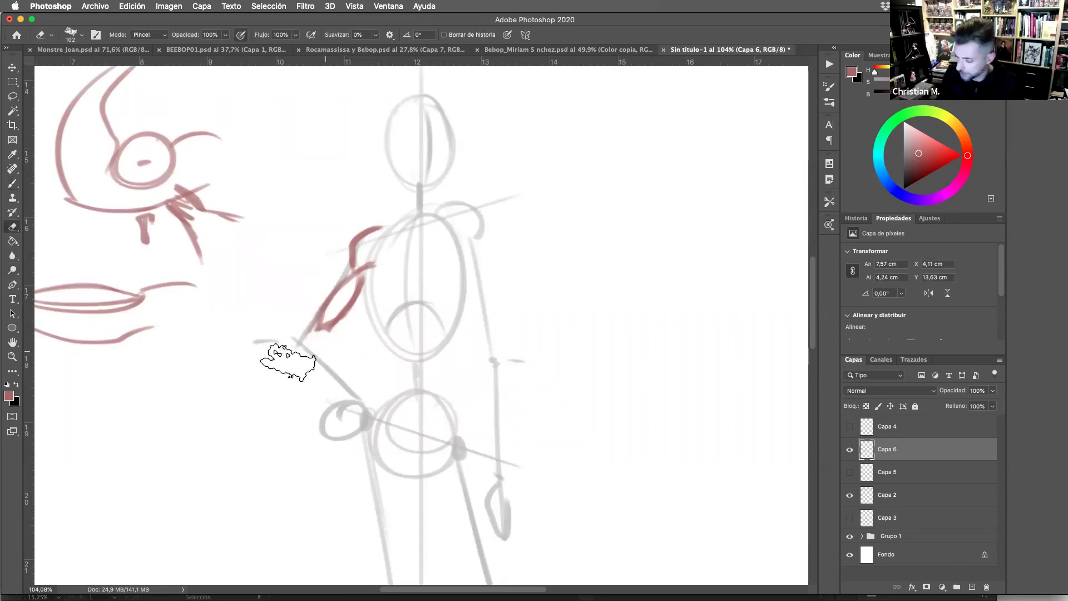
pyautogui.click(13, 183)
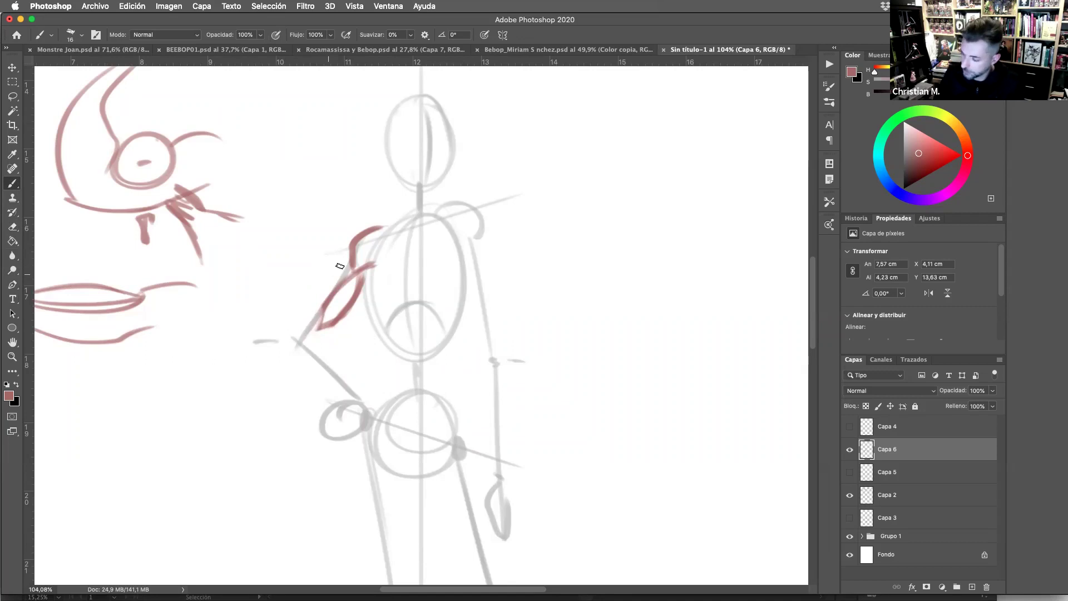
pyautogui.moveTo(340, 262); pyautogui.dragTo(325, 285)
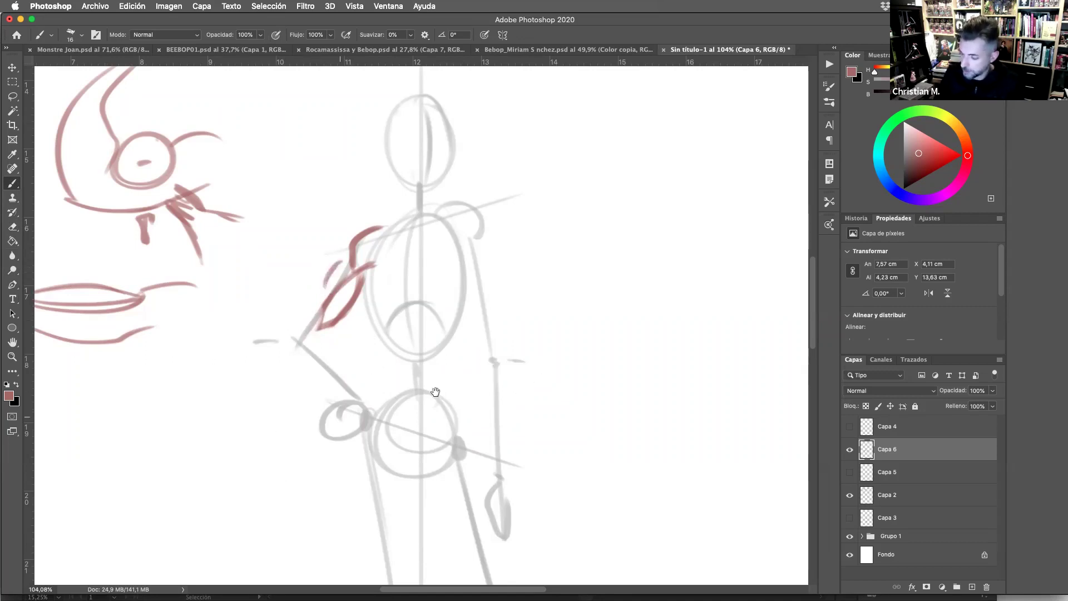
# Step: Sketch a muscle diagram below the limb diagram: a hooked curve above a rounded shape that splits into two tapering points
pyautogui.moveTo(435, 392); pyautogui.dragTo(536, 364)
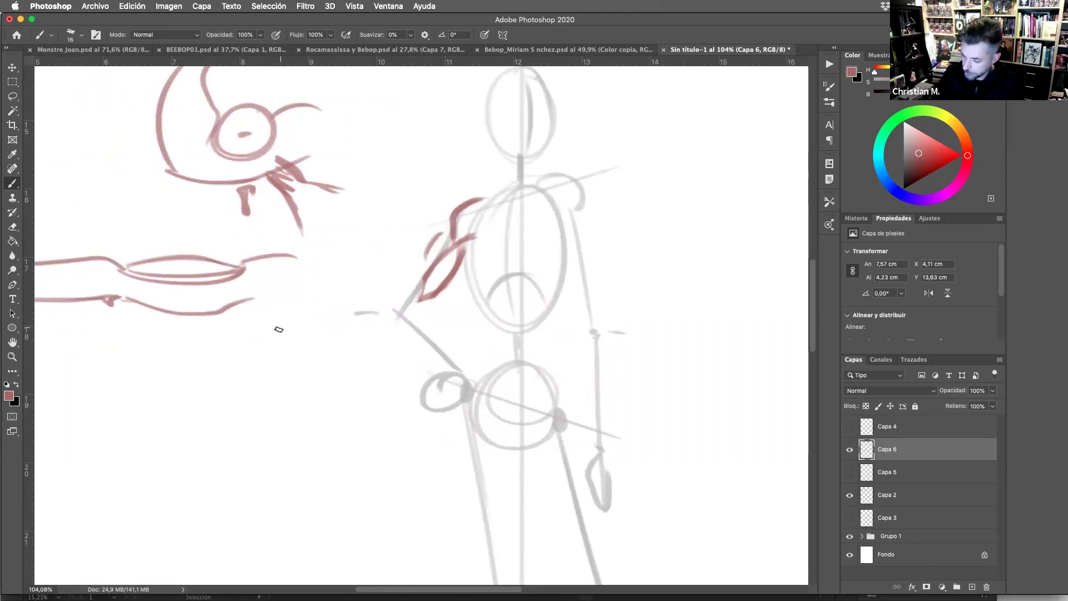
pyautogui.moveTo(278, 313); pyautogui.dragTo(300, 339)
pyautogui.moveTo(279, 314)
pyautogui.mouseDown()
pyautogui.moveTo(298, 328)
pyautogui.moveTo(299, 356)
pyautogui.moveTo(266, 397)
pyautogui.moveTo(278, 428)
pyautogui.mouseUp()
pyautogui.moveTo(306, 391)
pyautogui.mouseDown()
pyautogui.moveTo(295, 434)
pyautogui.moveTo(279, 437)
pyautogui.moveTo(284, 397)
pyautogui.mouseUp()
pyautogui.moveTo(278, 437); pyautogui.dragTo(279, 400)
pyautogui.moveTo(300, 359); pyautogui.dragTo(303, 414)
pyautogui.moveTo(270, 359); pyautogui.dragTo(277, 417)
pyautogui.moveTo(304, 365)
pyautogui.mouseDown()
pyautogui.moveTo(295, 426)
pyautogui.moveTo(279, 444)
pyautogui.mouseUp()
pyautogui.moveTo(286, 398)
pyautogui.mouseDown()
pyautogui.moveTo(294, 461)
pyautogui.moveTo(298, 440)
pyautogui.mouseUp()
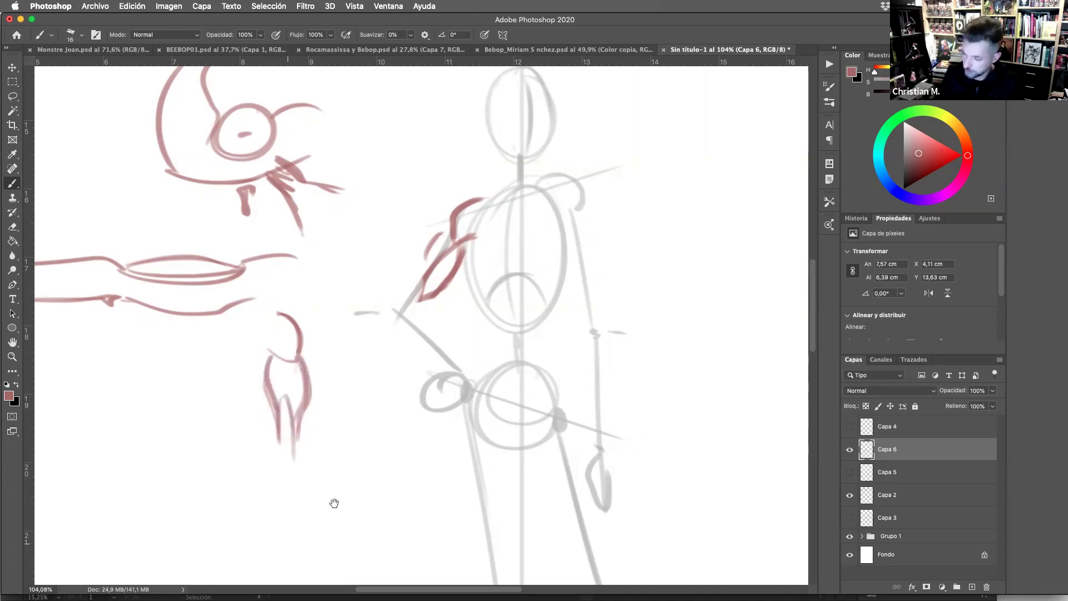
# Step: Draw the outer contour of the bent upper arm from the shoulder down to a marked elbow point, with a short elbow crease
pyautogui.scroll(2, 341, 446)
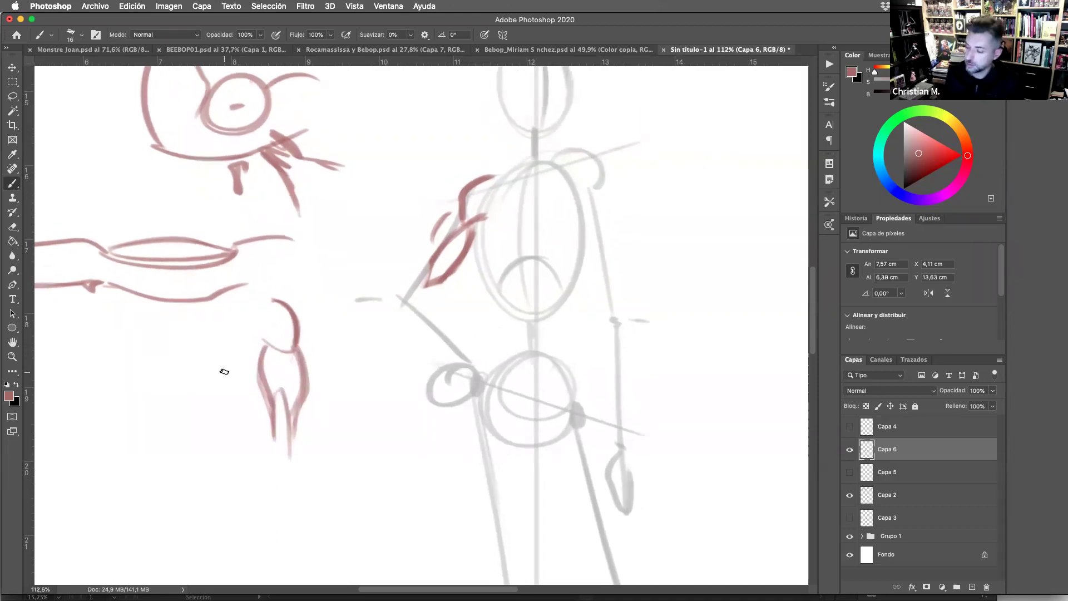
pyautogui.scroll(2, 496, 245)
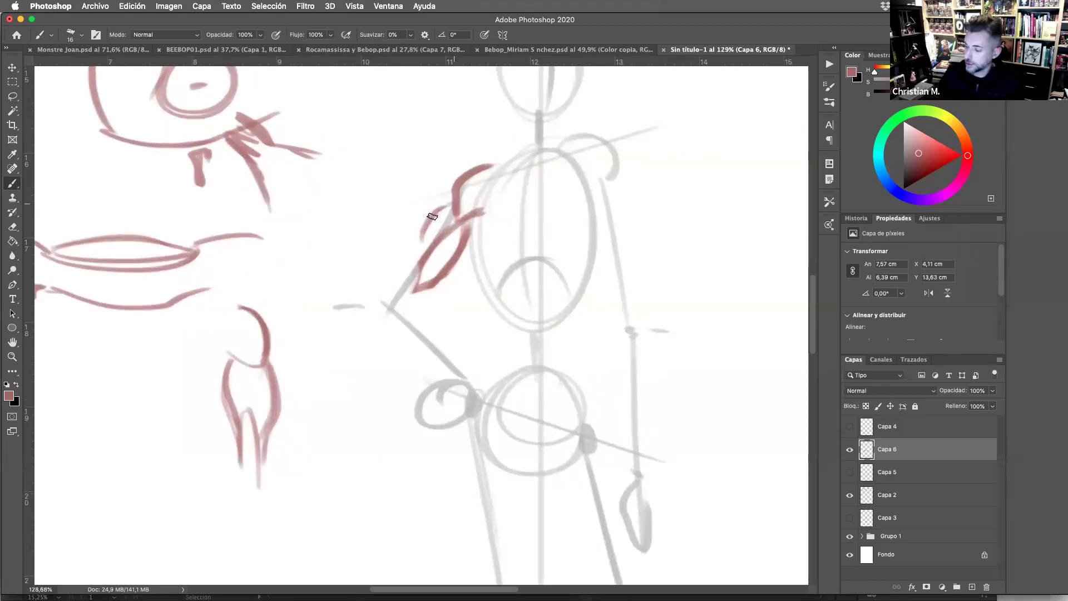
pyautogui.moveTo(446, 206)
pyautogui.mouseDown()
pyautogui.moveTo(370, 308)
pyautogui.moveTo(399, 251)
pyautogui.moveTo(379, 304)
pyautogui.mouseUp()
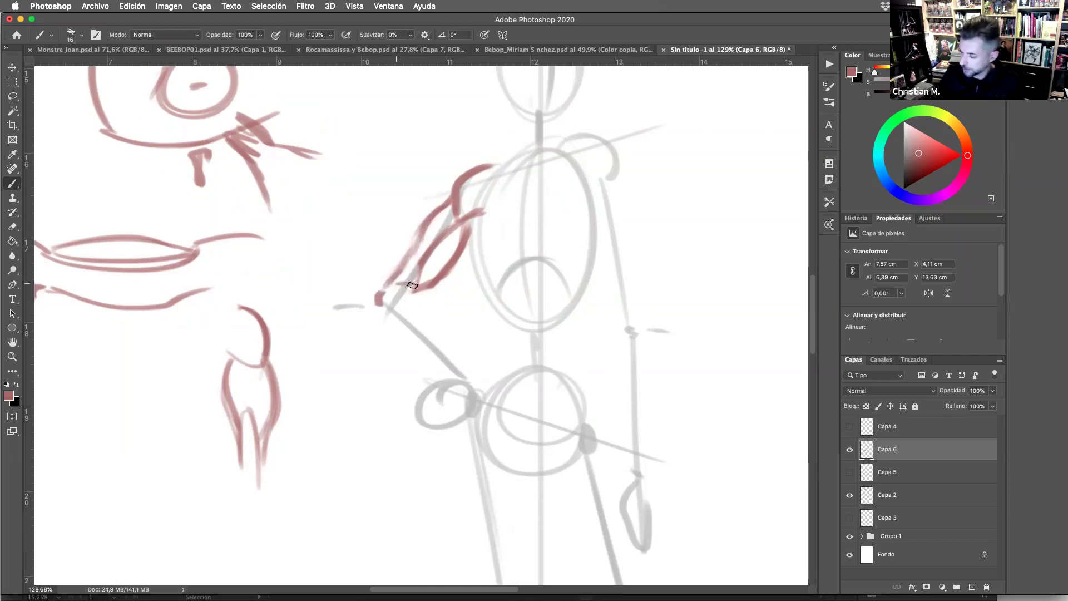
# Step: Draw the bent forearm's contours tapering from elbow to wrist, shade its inner edge, and reinforce the upper arm's outer contour
pyautogui.moveTo(299, 420)
pyautogui.mouseDown()
pyautogui.moveTo(345, 417)
pyautogui.moveTo(440, 458)
pyautogui.mouseUp()
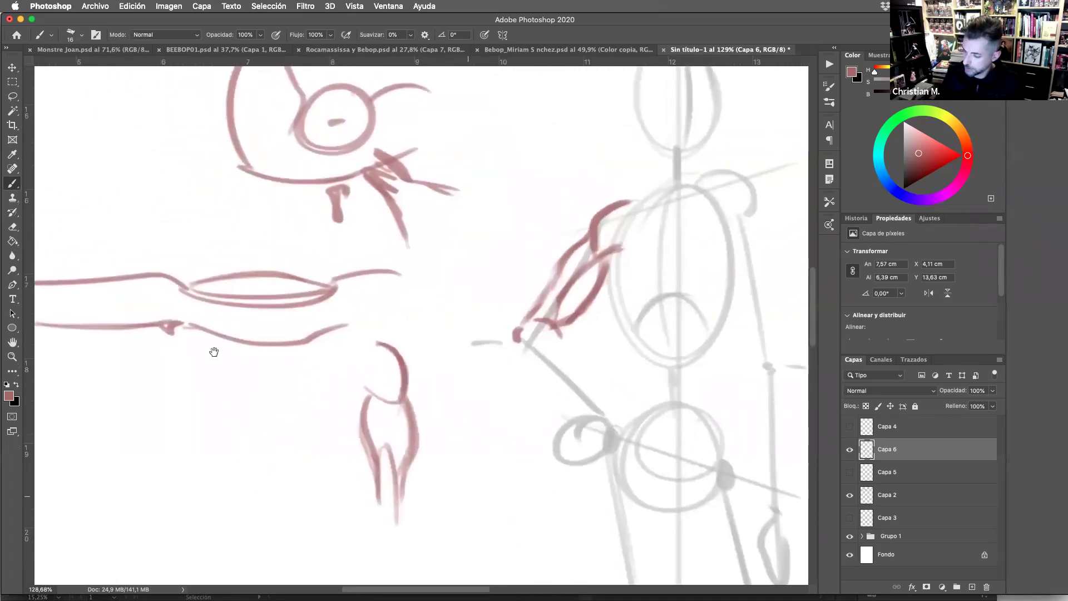
pyautogui.moveTo(214, 353); pyautogui.dragTo(338, 425)
pyautogui.moveTo(312, 359); pyautogui.dragTo(244, 346)
pyautogui.moveTo(236, 356); pyautogui.dragTo(285, 365)
pyautogui.moveTo(454, 447); pyautogui.dragTo(370, 474)
pyautogui.moveTo(484, 507); pyautogui.dragTo(230, 420)
pyautogui.moveTo(338, 340); pyautogui.dragTo(372, 384)
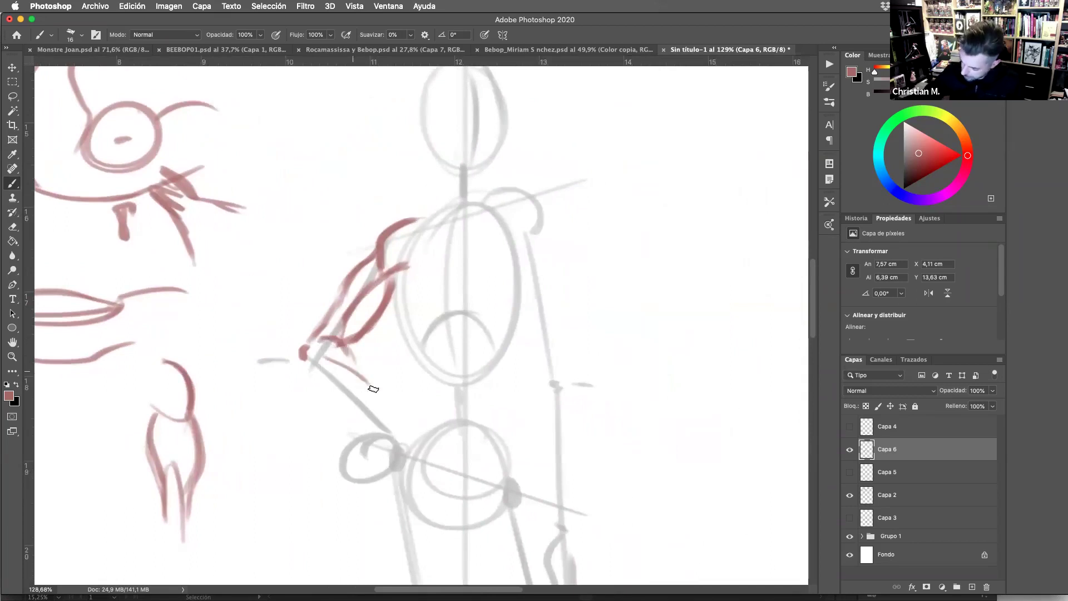
pyautogui.scroll(-2, 433, 423)
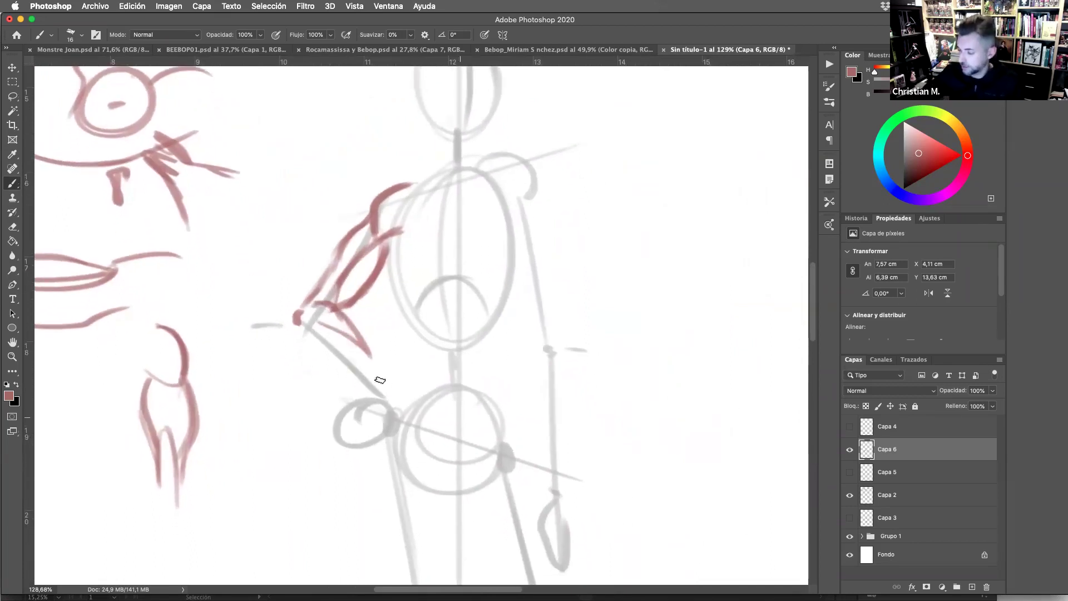
pyautogui.moveTo(354, 337); pyautogui.dragTo(396, 405)
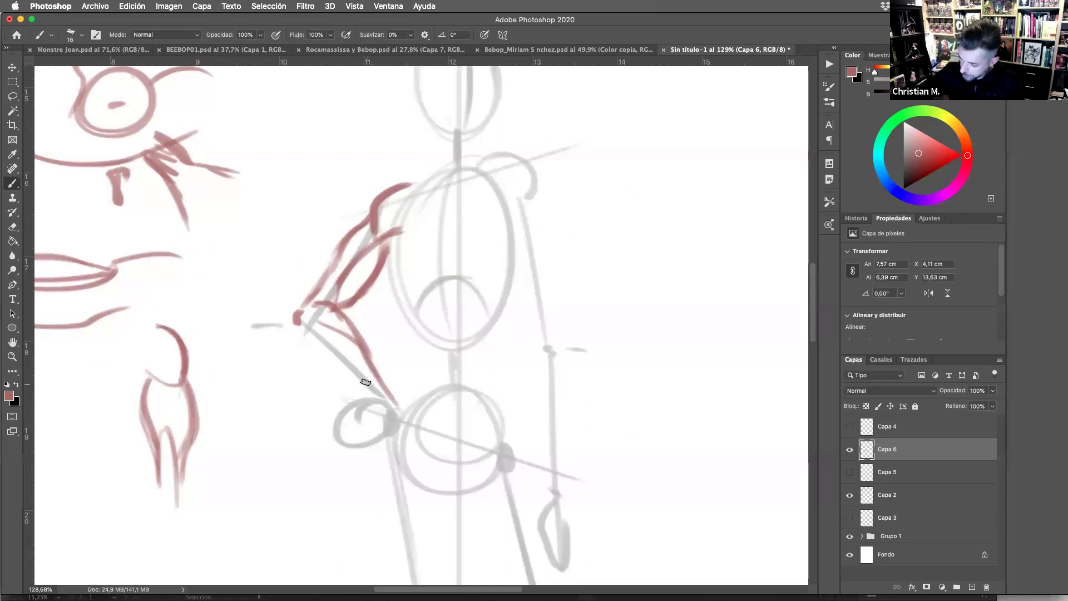
pyautogui.moveTo(301, 325)
pyautogui.mouseDown()
pyautogui.moveTo(380, 396)
pyautogui.moveTo(346, 350)
pyautogui.moveTo(387, 399)
pyautogui.mouseUp()
pyautogui.moveTo(362, 350); pyautogui.dragTo(394, 403)
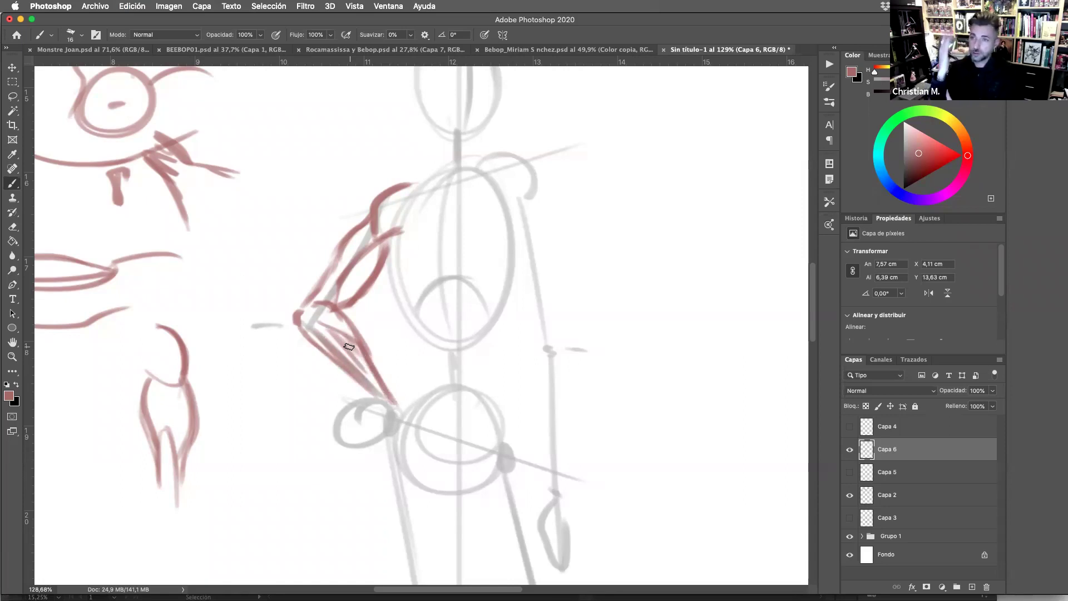
pyautogui.moveTo(357, 354); pyautogui.dragTo(383, 393)
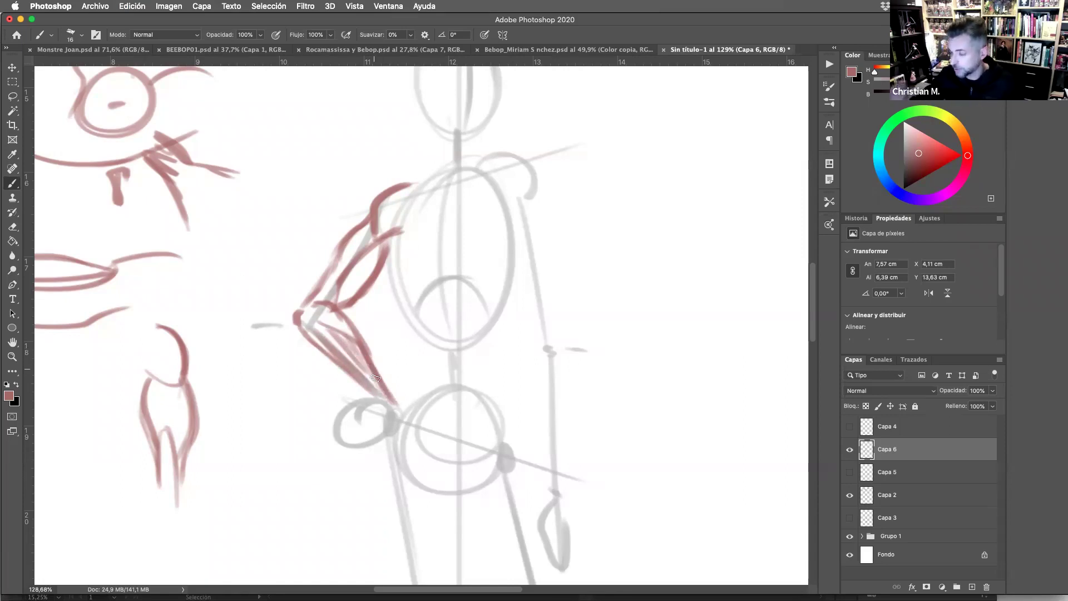
pyautogui.moveTo(317, 292); pyautogui.dragTo(370, 214)
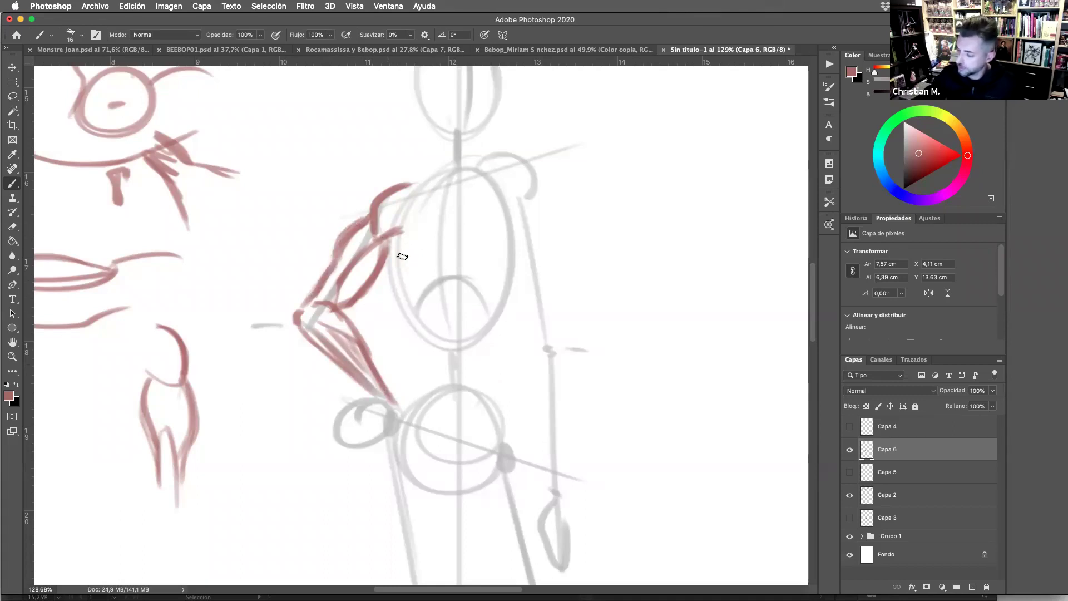
# Step: Erase the arm muscle line that overlaps the chest below the shoulder and reduce the eraser size to about 38 px
pyautogui.press('e')
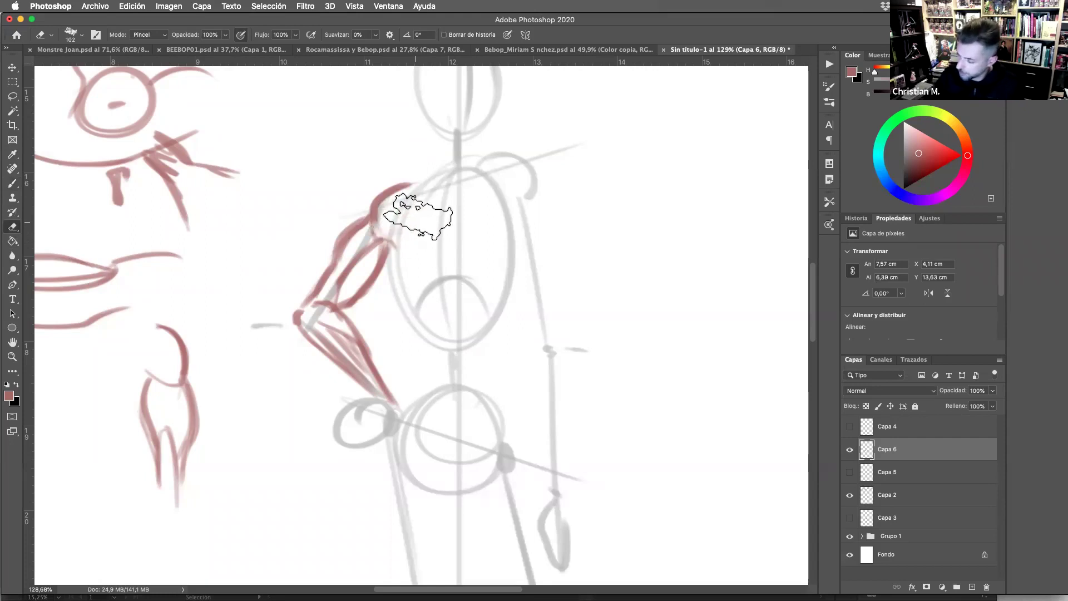
pyautogui.click(51, 35)
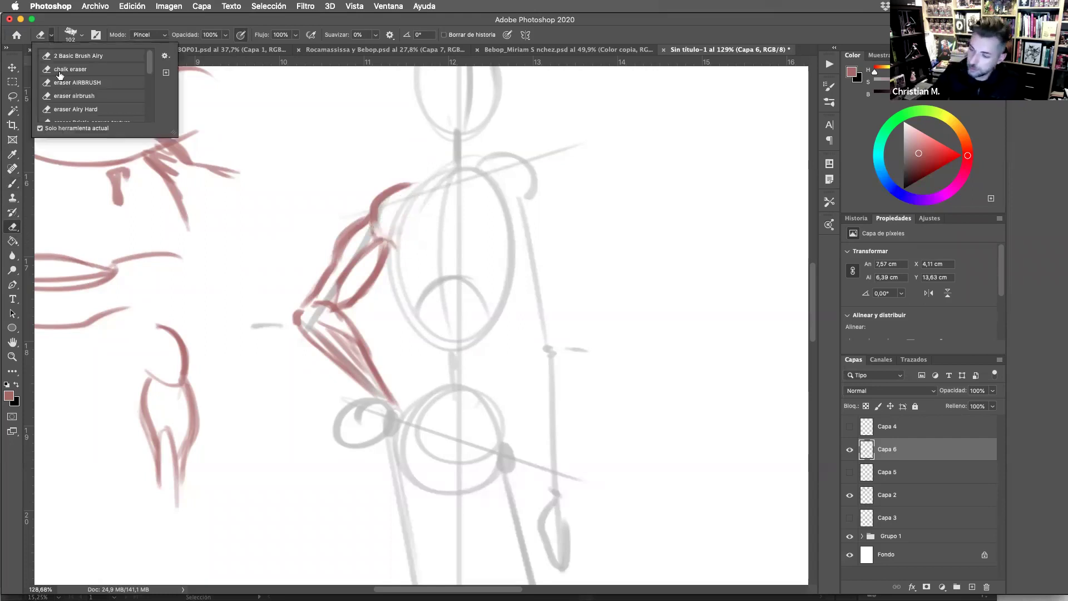
pyautogui.click(70, 36)
pyautogui.click(83, 35)
pyautogui.click(82, 36)
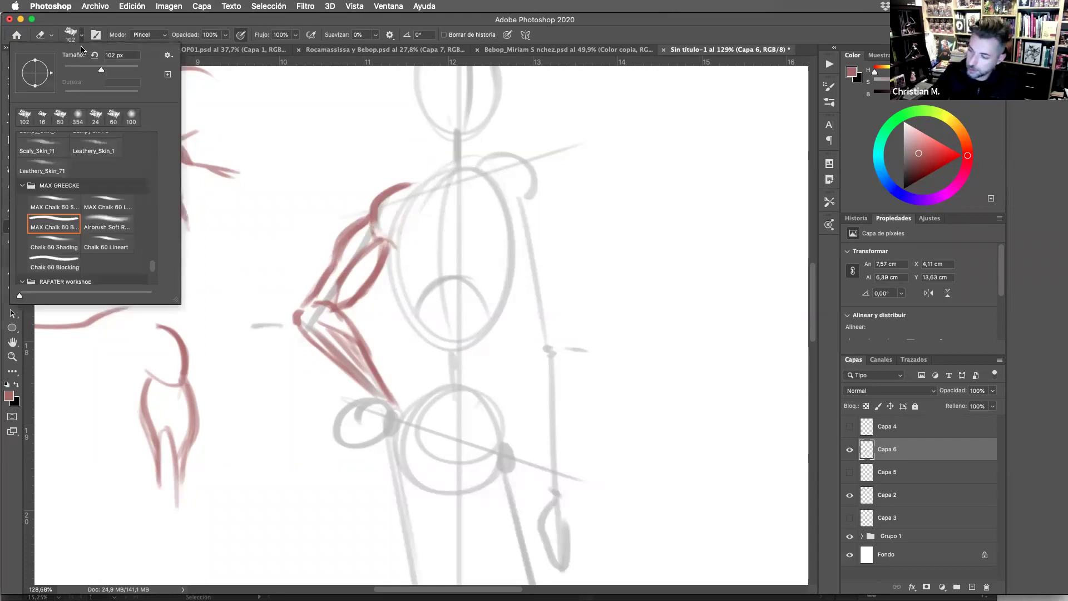
pyautogui.moveTo(77, 70); pyautogui.dragTo(81, 71)
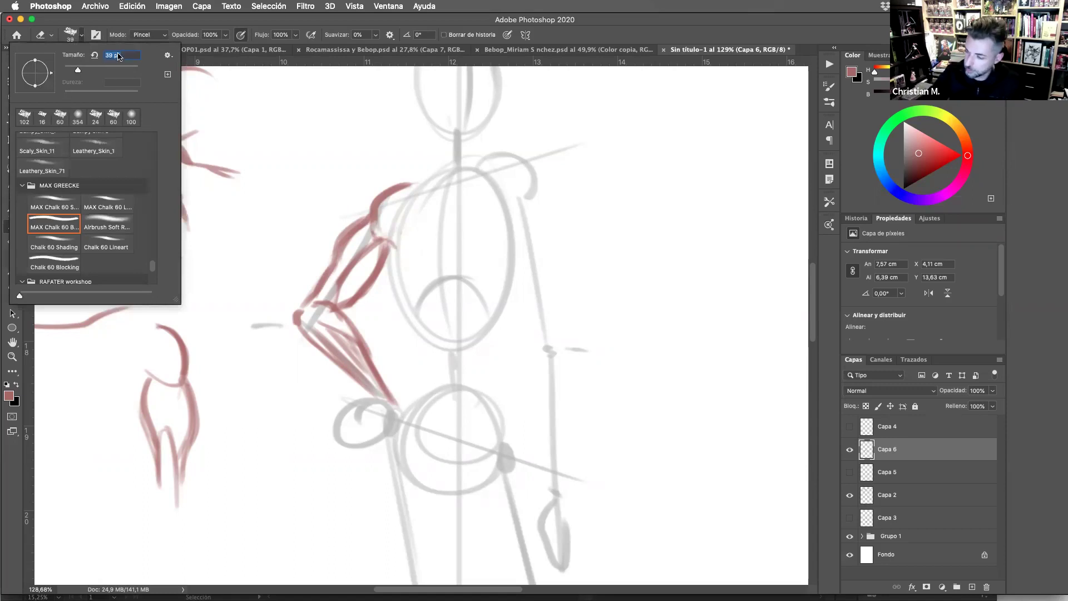
pyautogui.click(296, 161)
# Step: Draw a vertical leg axis in the empty space beside the figure, with short end marks and a filled knee oval near its middle
pyautogui.click(13, 185)
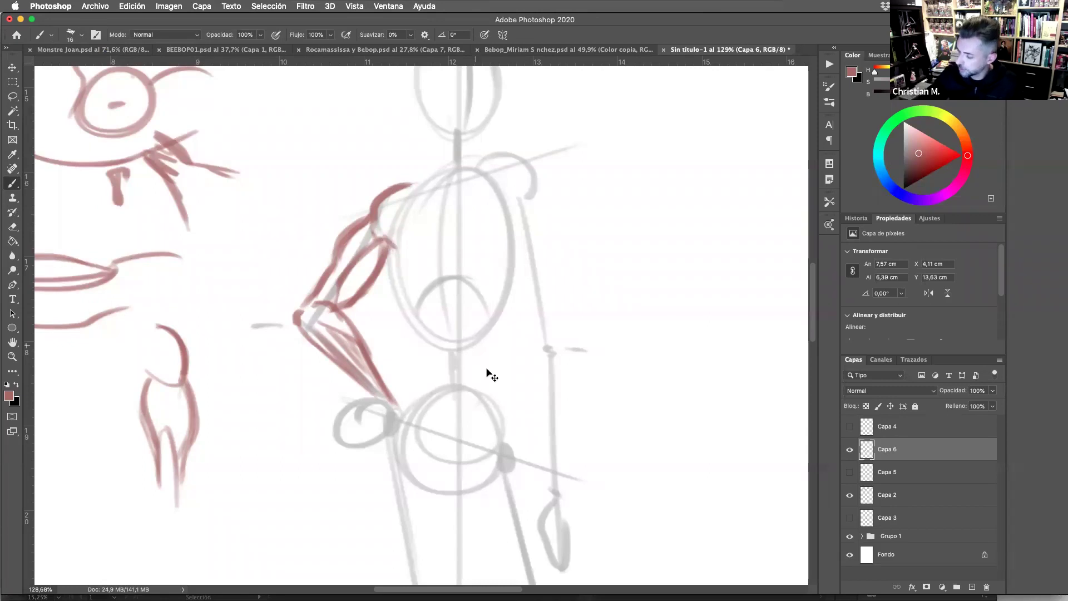
pyautogui.moveTo(530, 426)
pyautogui.mouseDown()
pyautogui.moveTo(448, 236)
pyautogui.moveTo(510, 296)
pyautogui.moveTo(474, 305)
pyautogui.moveTo(435, 376)
pyautogui.moveTo(436, 476)
pyautogui.moveTo(462, 422)
pyautogui.mouseUp()
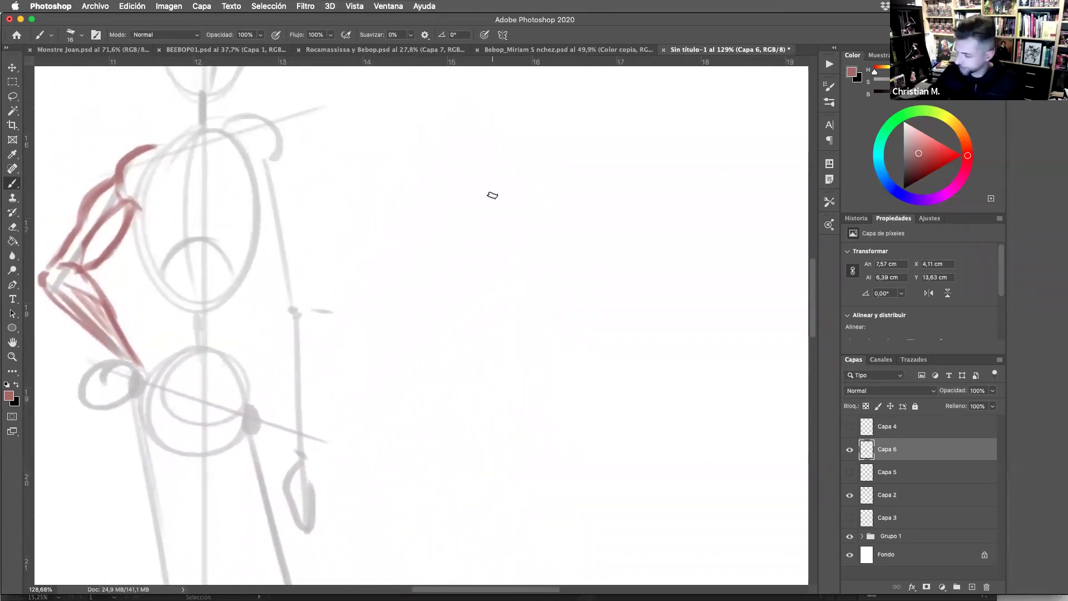
pyautogui.moveTo(495, 135)
pyautogui.mouseDown()
pyautogui.moveTo(499, 514)
pyautogui.moveTo(504, 466)
pyautogui.moveTo(488, 403)
pyautogui.mouseUp()
pyautogui.moveTo(419, 130); pyautogui.dragTo(434, 130)
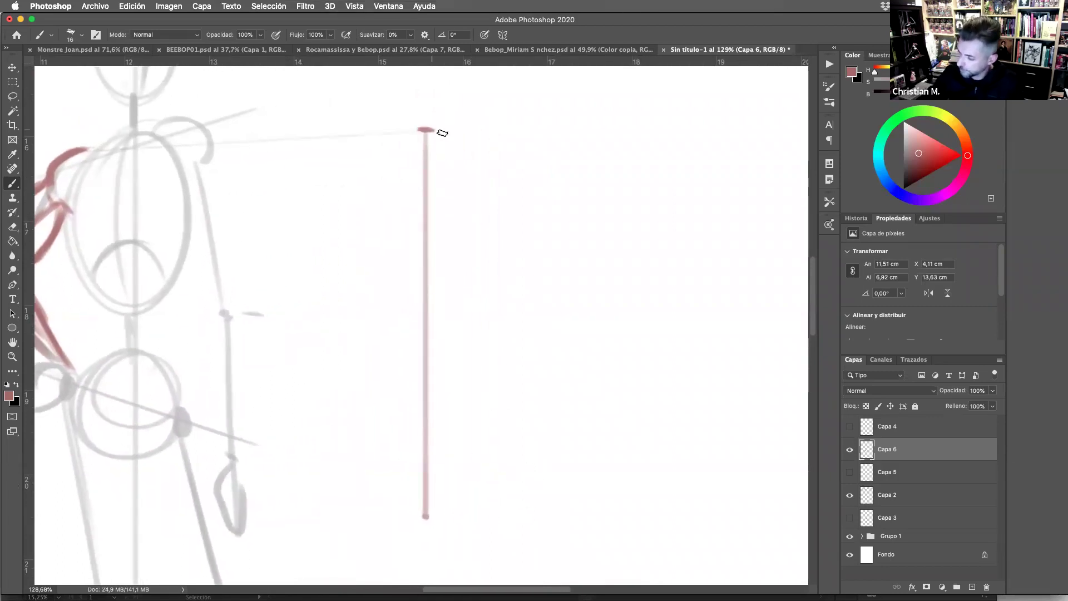
pyautogui.moveTo(422, 516); pyautogui.dragTo(433, 519)
pyautogui.moveTo(426, 297)
pyautogui.mouseDown()
pyautogui.moveTo(434, 313)
pyautogui.moveTo(421, 299)
pyautogui.mouseUp()
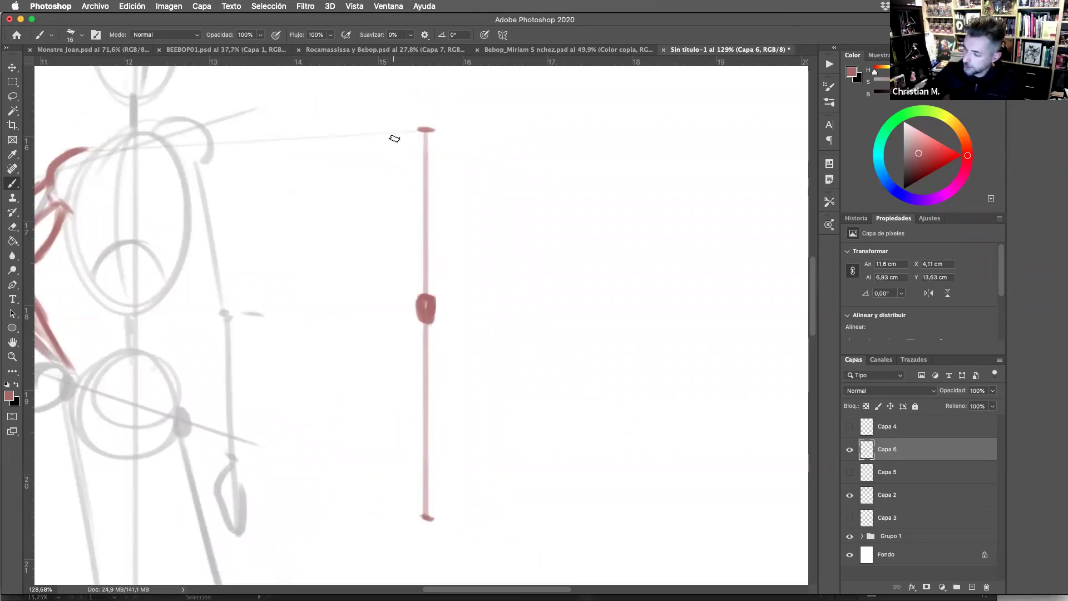
# Step: Draw both thigh contours tapering into the knee and a triangular foot at the lower end of the leg axis
pyautogui.moveTo(394, 135); pyautogui.dragTo(396, 191)
pyautogui.moveTo(398, 229); pyautogui.dragTo(420, 295)
pyautogui.moveTo(455, 134); pyautogui.dragTo(435, 293)
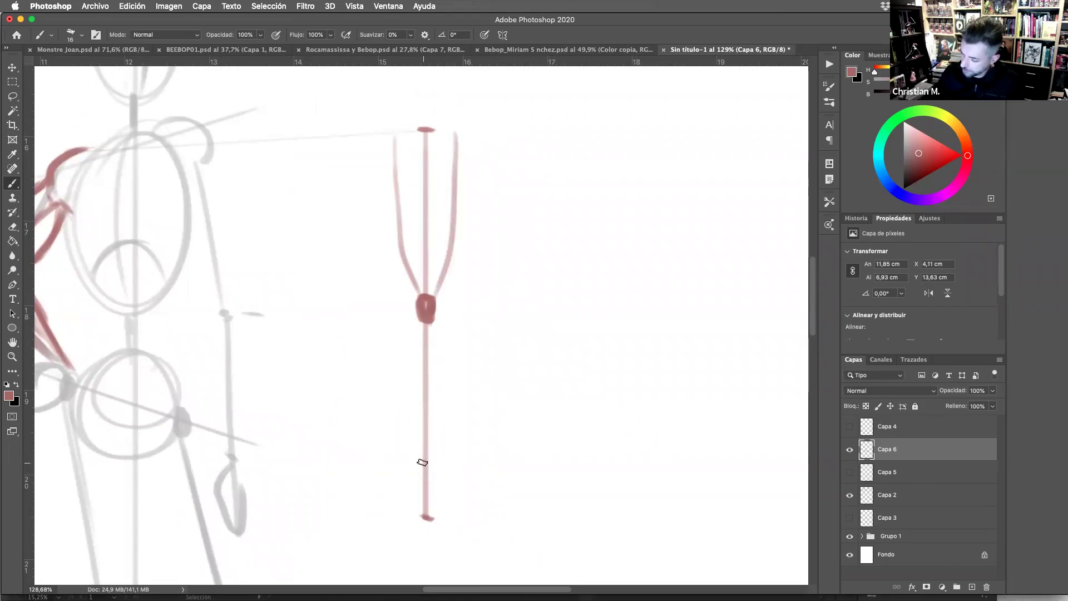
pyautogui.moveTo(424, 462)
pyautogui.mouseDown()
pyautogui.moveTo(414, 509)
pyautogui.moveTo(457, 521)
pyautogui.mouseUp()
pyautogui.moveTo(427, 468); pyautogui.dragTo(463, 521)
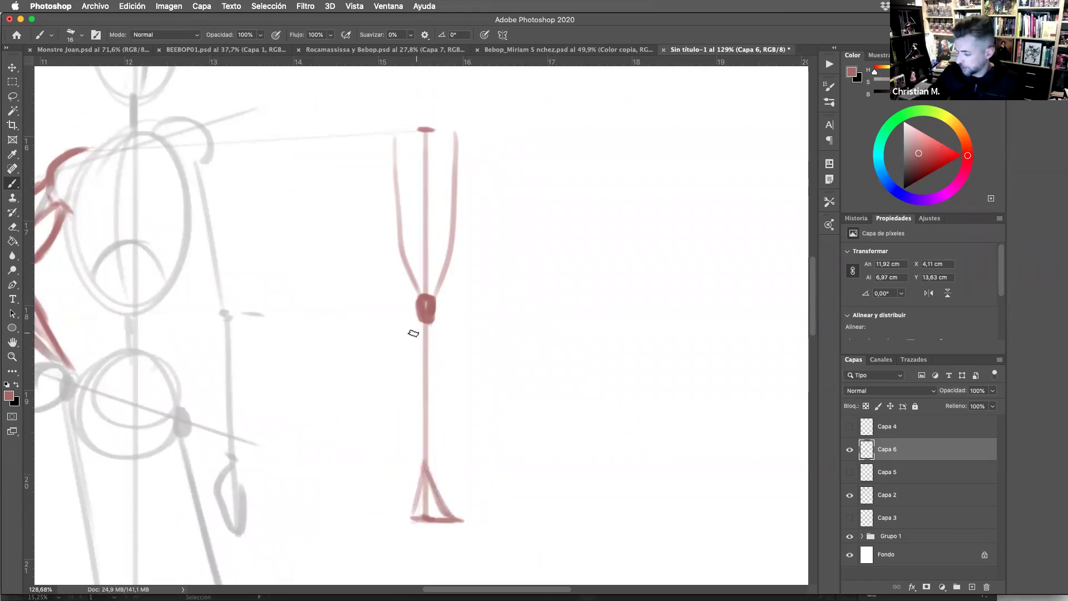
# Step: Draw the lower leg's contours with calf bulges below the knee narrowing to the ankle, plus a thick inner shin line
pyautogui.moveTo(412, 327)
pyautogui.mouseDown()
pyautogui.moveTo(409, 370)
pyautogui.moveTo(447, 346)
pyautogui.moveTo(438, 392)
pyautogui.moveTo(415, 396)
pyautogui.mouseUp()
pyautogui.moveTo(401, 359); pyautogui.dragTo(423, 467)
pyautogui.moveTo(451, 368); pyautogui.dragTo(437, 485)
pyautogui.moveTo(418, 440)
pyautogui.mouseDown()
pyautogui.moveTo(416, 493)
pyautogui.moveTo(443, 504)
pyautogui.mouseUp()
pyautogui.moveTo(413, 321); pyautogui.dragTo(421, 458)
pyautogui.moveTo(439, 320)
pyautogui.mouseDown()
pyautogui.moveTo(452, 359)
pyautogui.moveTo(429, 381)
pyautogui.mouseUp()
pyautogui.moveTo(431, 336); pyautogui.dragTo(429, 389)
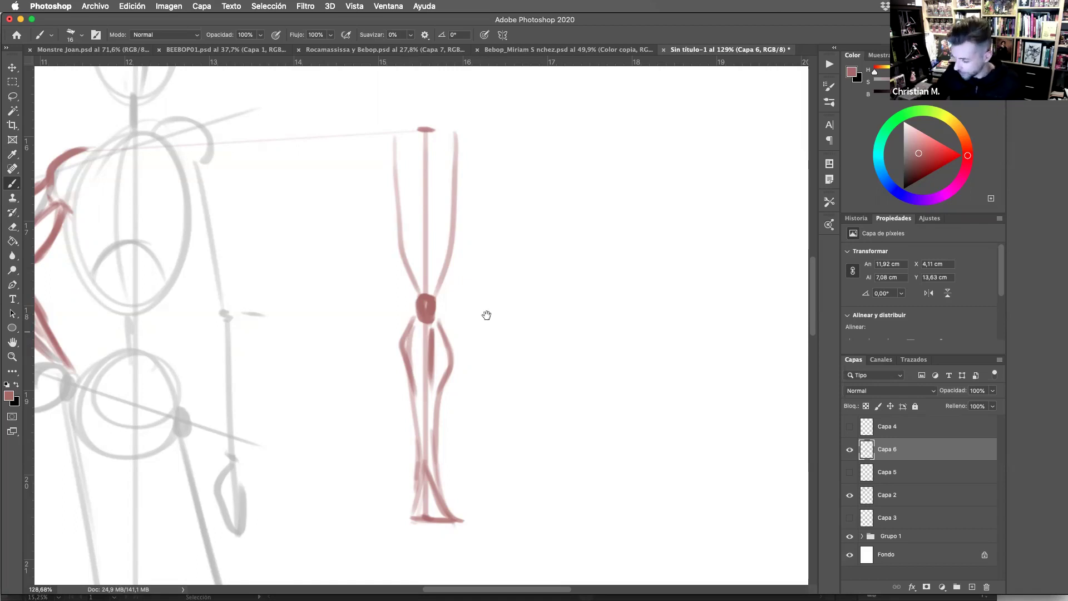
# Step: Reinforce the thigh contours and extend them with an upward hip line, a short crotch line and the second leg's inner edge
pyautogui.scroll(2, 483, 334)
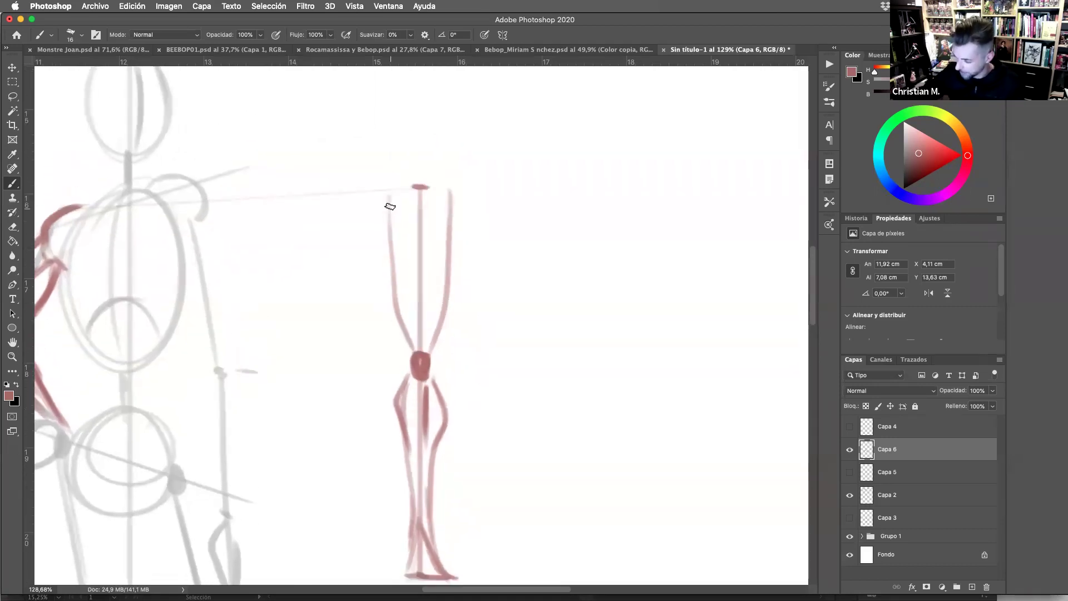
pyautogui.moveTo(395, 185); pyautogui.dragTo(390, 236)
pyautogui.moveTo(440, 184); pyautogui.dragTo(449, 220)
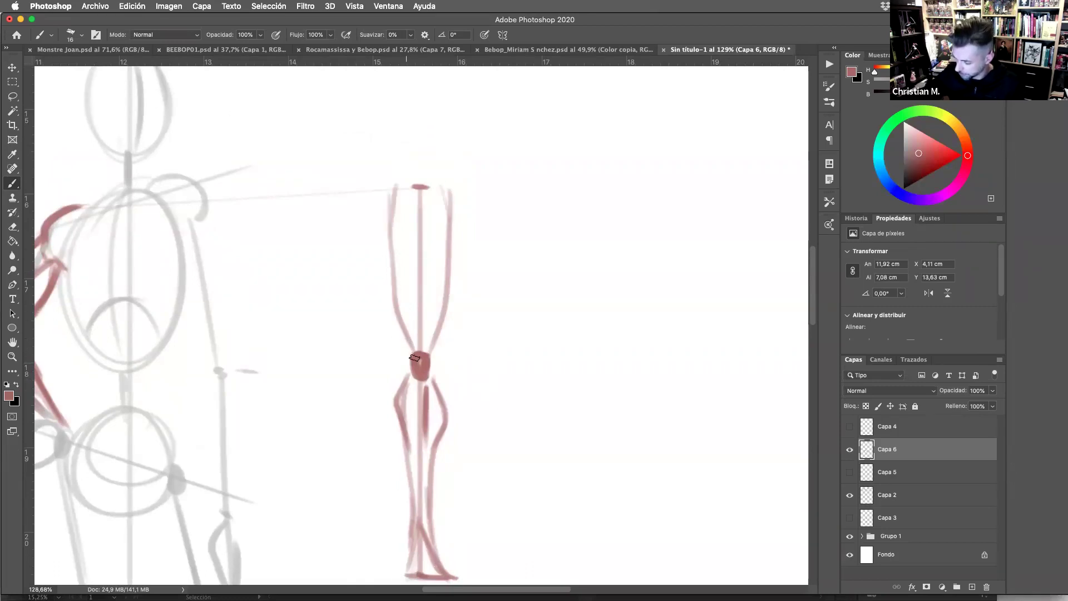
pyautogui.moveTo(392, 253)
pyautogui.mouseDown()
pyautogui.moveTo(411, 350)
pyautogui.moveTo(381, 222)
pyautogui.mouseUp()
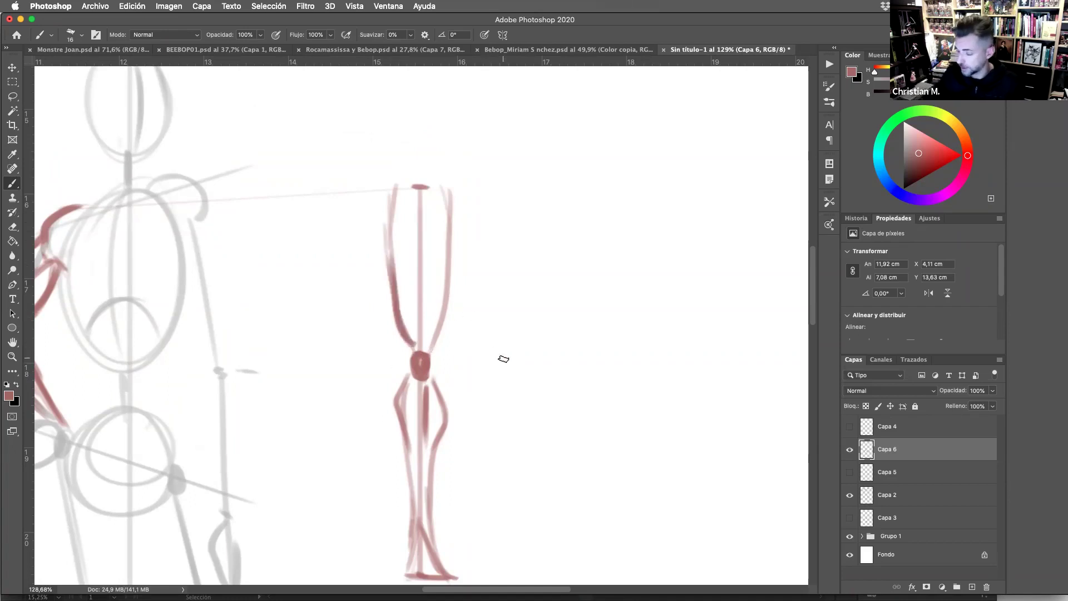
pyautogui.moveTo(448, 188); pyautogui.dragTo(479, 188)
pyautogui.moveTo(388, 136); pyautogui.dragTo(390, 185)
# Step: Shade a tapered muscle along the inner thigh, starting from the inner side of the knee
pyautogui.moveTo(433, 360)
pyautogui.mouseDown()
pyautogui.moveTo(447, 336)
pyautogui.moveTo(437, 267)
pyautogui.mouseUp()
pyautogui.moveTo(446, 319); pyautogui.dragTo(434, 230)
pyautogui.moveTo(445, 304); pyautogui.dragTo(434, 216)
pyautogui.moveTo(438, 272); pyautogui.dragTo(435, 217)
pyautogui.moveTo(445, 312); pyautogui.dragTo(438, 217)
pyautogui.moveTo(445, 292); pyautogui.dragTo(436, 204)
pyautogui.moveTo(445, 304); pyautogui.dragTo(447, 234)
pyautogui.moveTo(445, 294); pyautogui.dragTo(435, 205)
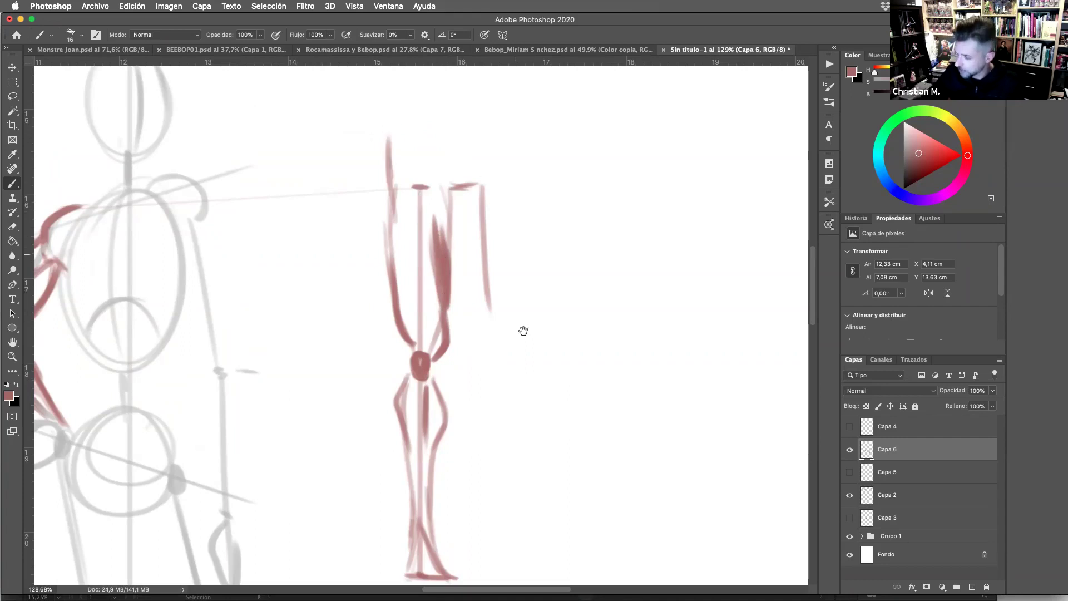
# Step: Outline the pelvis above the leg diagram as a wide shape with sides slanting down to the crotch
pyautogui.scroll(5, 523, 330)
pyautogui.moveTo(407, 223); pyautogui.dragTo(462, 292)
pyautogui.moveTo(406, 217)
pyautogui.mouseDown()
pyautogui.moveTo(530, 222)
pyautogui.moveTo(535, 251)
pyautogui.moveTo(481, 297)
pyautogui.moveTo(406, 251)
pyautogui.moveTo(444, 277)
pyautogui.moveTo(472, 287)
pyautogui.mouseUp()
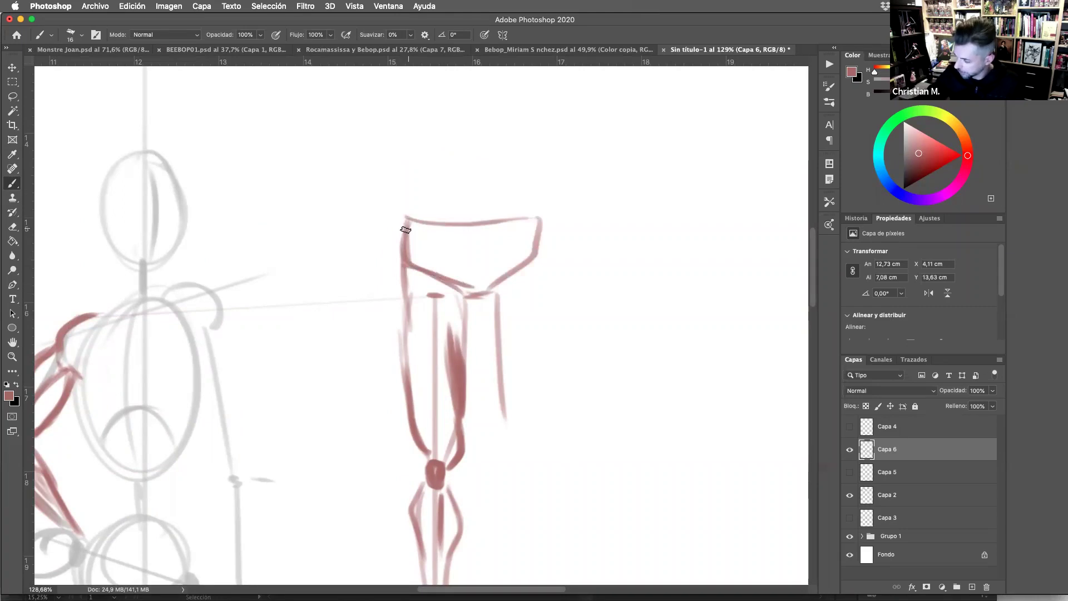
# Step: Draw a thick diagonal muscle from a hip point to the inner thigh, and a line from the crotch to the knee's inner side
pyautogui.moveTo(408, 231); pyautogui.dragTo(465, 359)
pyautogui.moveTo(412, 243)
pyautogui.mouseDown()
pyautogui.moveTo(472, 391)
pyautogui.moveTo(461, 411)
pyautogui.mouseUp()
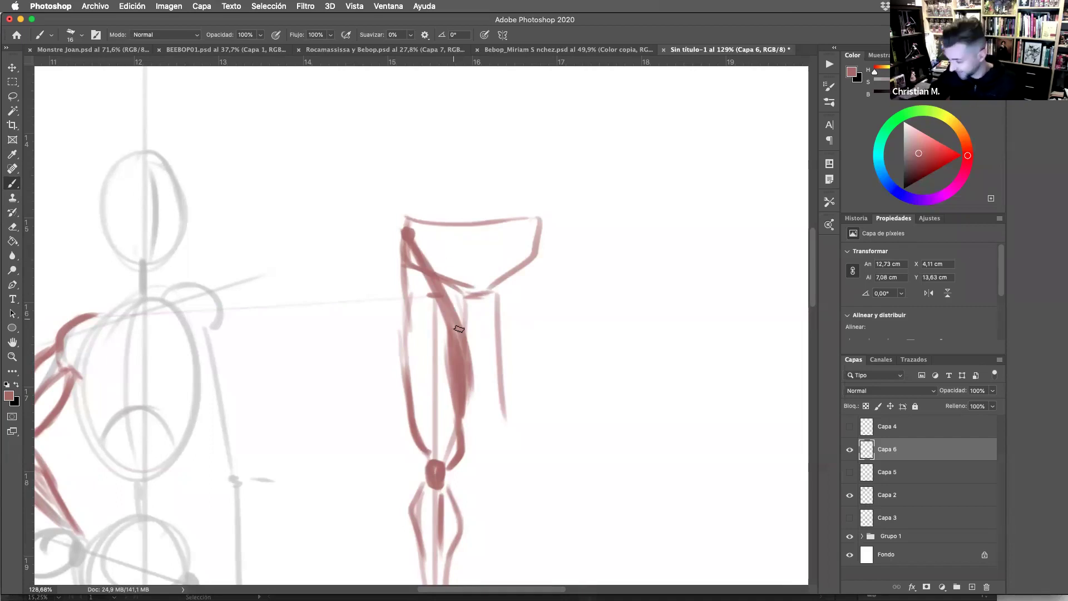
pyautogui.moveTo(466, 296); pyautogui.dragTo(465, 392)
pyautogui.moveTo(462, 332); pyautogui.dragTo(456, 453)
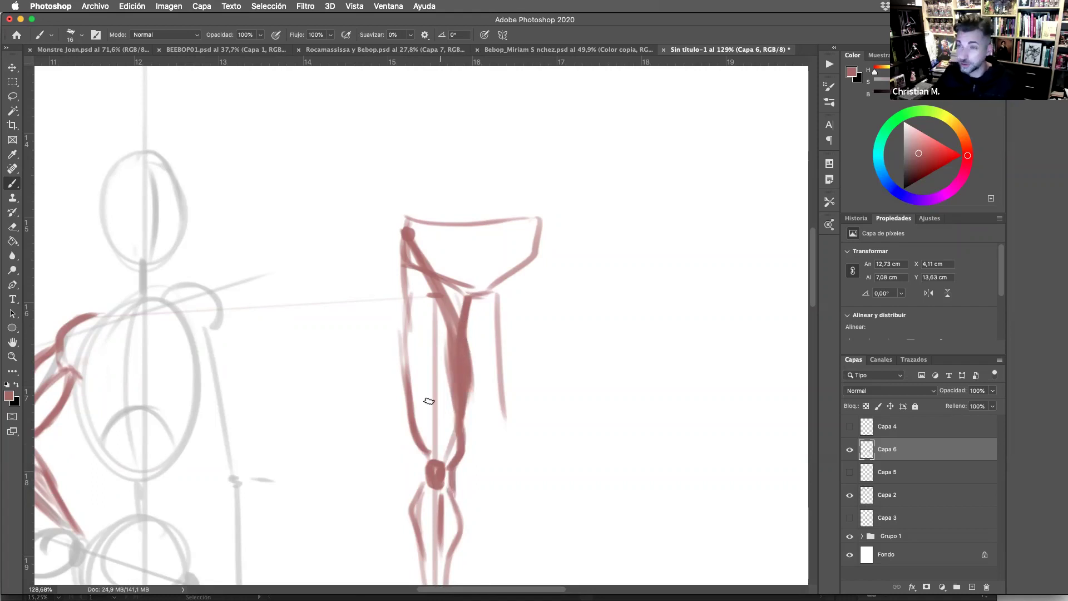
# Step: Trim the edge of the inner thigh muscle with the eraser and redraw the outer thigh contour from the knee up past the hip
pyautogui.click(16, 227)
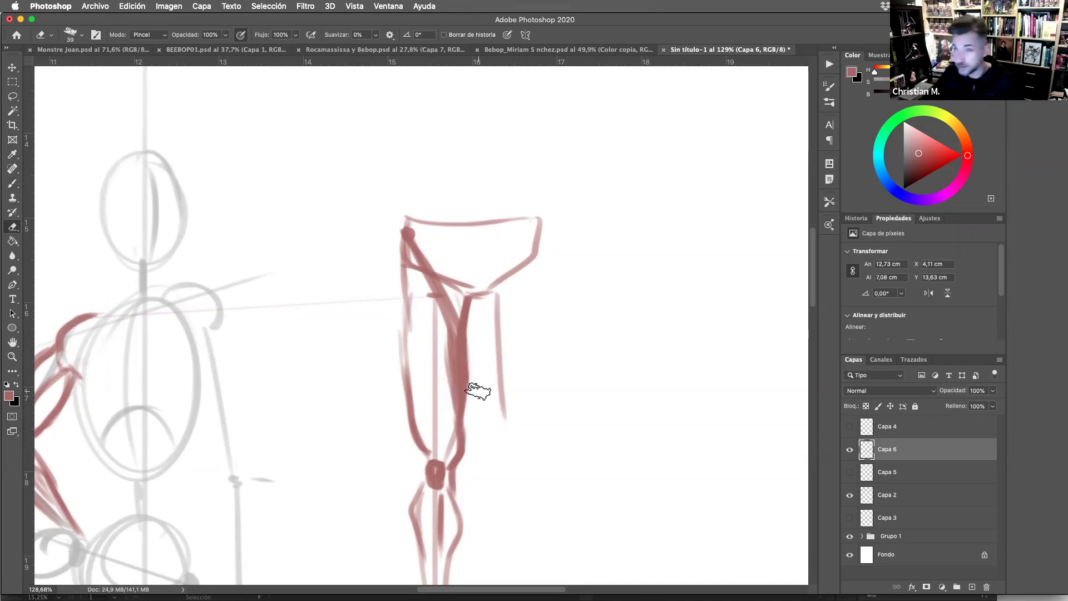
pyautogui.click(15, 187)
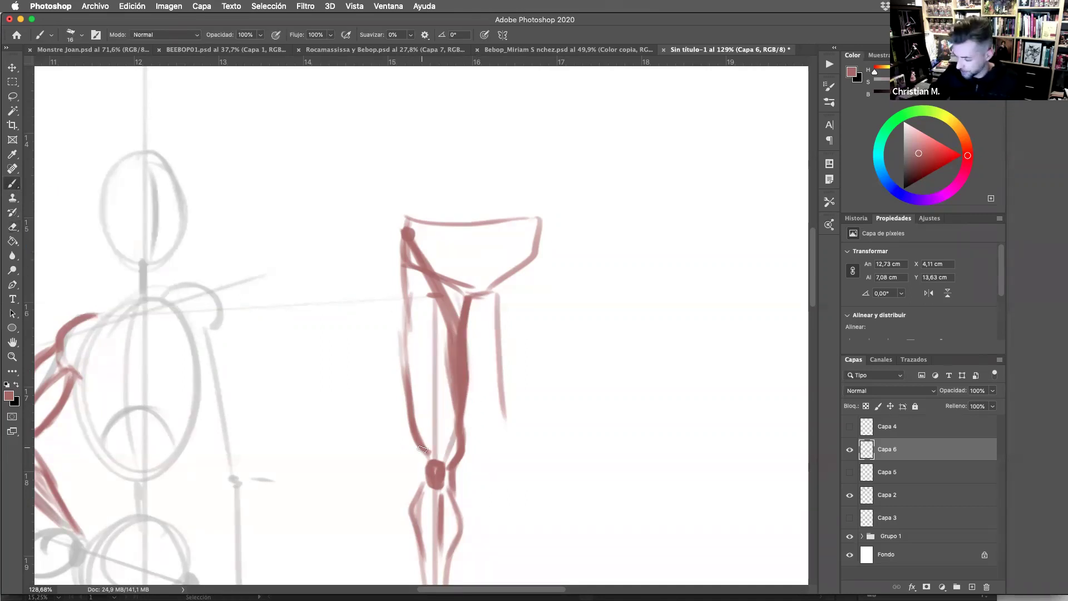
pyautogui.moveTo(401, 339); pyautogui.dragTo(412, 416)
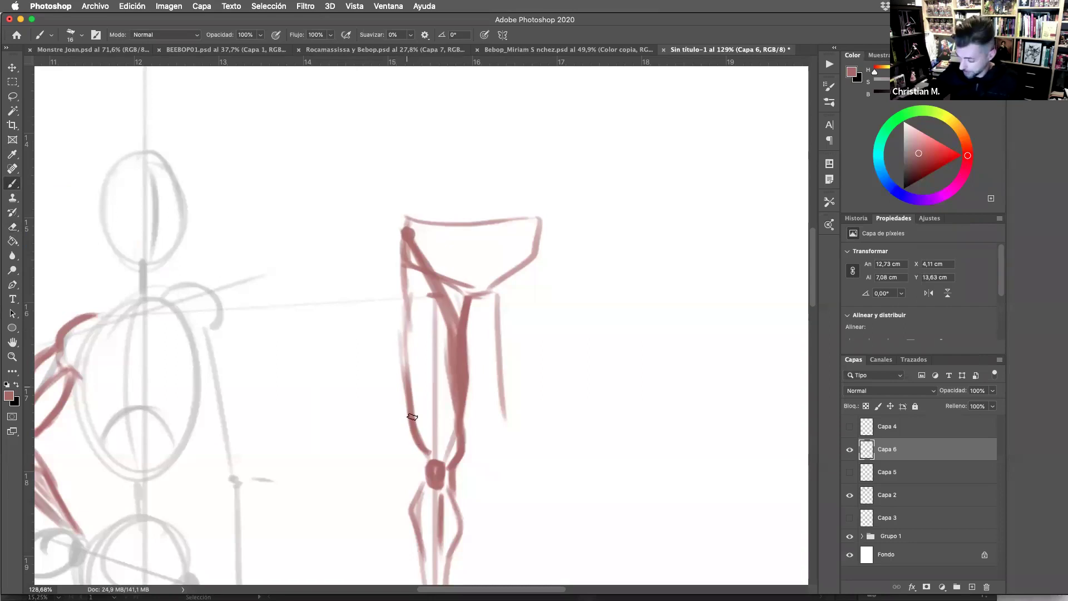
pyautogui.moveTo(412, 294)
pyautogui.mouseDown()
pyautogui.moveTo(407, 423)
pyautogui.moveTo(421, 446)
pyautogui.moveTo(406, 297)
pyautogui.moveTo(387, 270)
pyautogui.moveTo(425, 448)
pyautogui.moveTo(397, 375)
pyautogui.moveTo(414, 287)
pyautogui.mouseUp()
pyautogui.moveTo(405, 415); pyautogui.dragTo(414, 289)
pyautogui.moveTo(377, 402); pyautogui.dragTo(346, 406)
pyautogui.press('super+z')
pyautogui.press('super+z')
pyautogui.press('super+z')
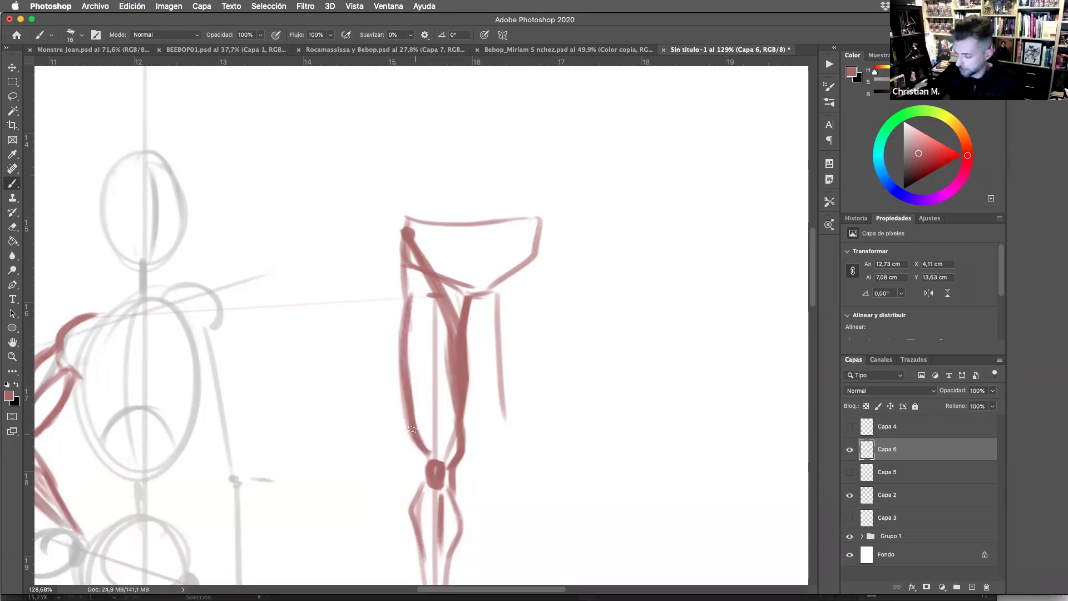
pyautogui.moveTo(411, 329)
pyautogui.mouseDown()
pyautogui.moveTo(412, 282)
pyautogui.moveTo(391, 247)
pyautogui.moveTo(399, 209)
pyautogui.mouseUp()
pyautogui.moveTo(396, 257); pyautogui.dragTo(397, 207)
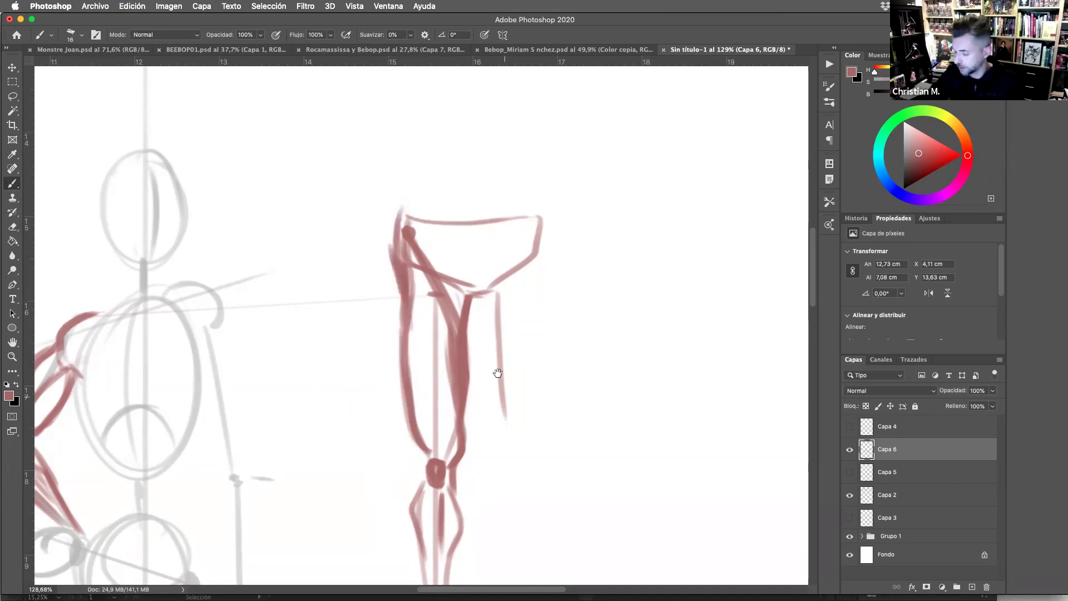
# Step: Draw two muscle lines down the middle of the thigh that merge above the knee, and a short line along the knee's outer side
pyautogui.moveTo(503, 477); pyautogui.dragTo(489, 371)
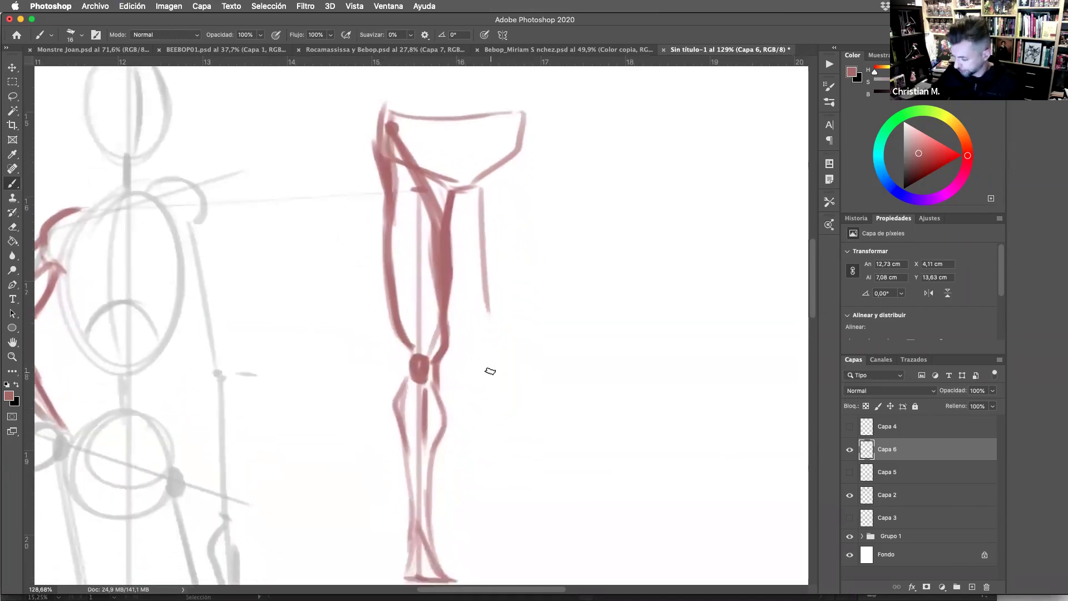
pyautogui.moveTo(399, 233)
pyautogui.mouseDown()
pyautogui.moveTo(420, 307)
pyautogui.moveTo(403, 218)
pyautogui.moveTo(405, 261)
pyautogui.mouseUp()
pyautogui.press('super+z')
pyautogui.press('super+z')
pyautogui.moveTo(418, 209)
pyautogui.mouseDown()
pyautogui.moveTo(417, 311)
pyautogui.moveTo(408, 257)
pyautogui.moveTo(411, 293)
pyautogui.moveTo(417, 211)
pyautogui.moveTo(416, 303)
pyautogui.mouseUp()
pyautogui.moveTo(420, 233); pyautogui.dragTo(414, 351)
pyautogui.moveTo(413, 290)
pyautogui.mouseDown()
pyautogui.moveTo(424, 353)
pyautogui.moveTo(400, 352)
pyautogui.moveTo(405, 369)
pyautogui.mouseUp()
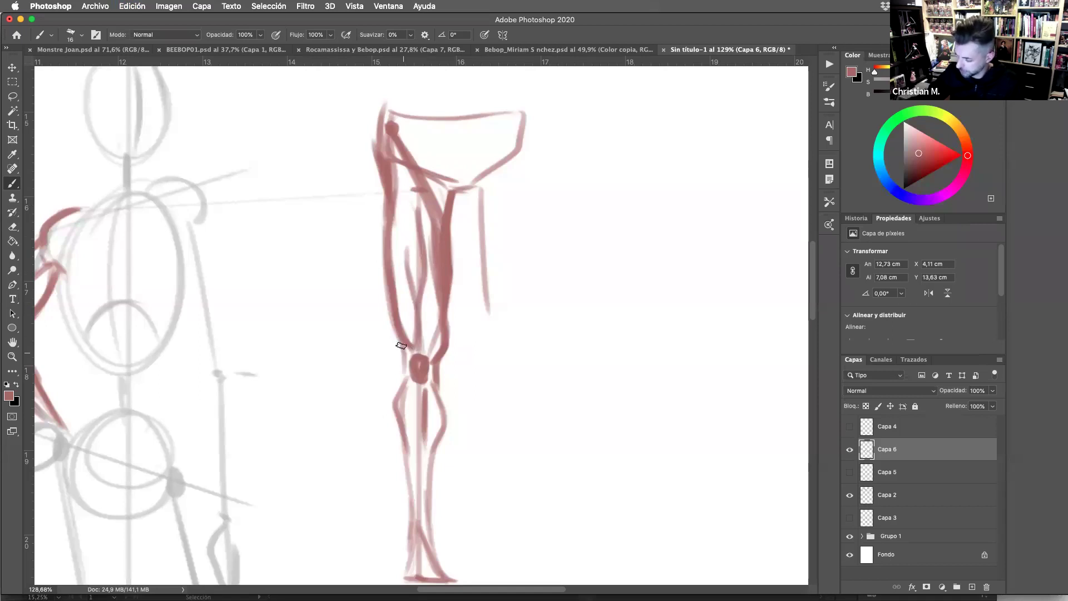
# Step: Reinforce the outer and inner calf contours from the knee down to the ankle
pyautogui.moveTo(489, 388)
pyautogui.mouseDown()
pyautogui.moveTo(490, 372)
pyautogui.moveTo(377, 298)
pyautogui.mouseUp()
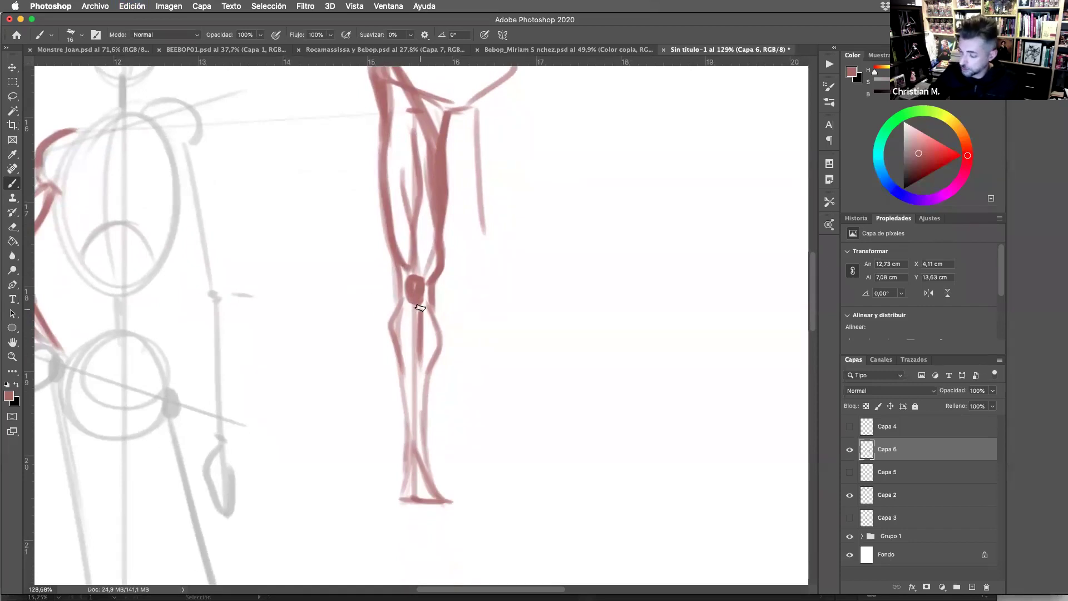
pyautogui.moveTo(398, 298); pyautogui.dragTo(390, 339)
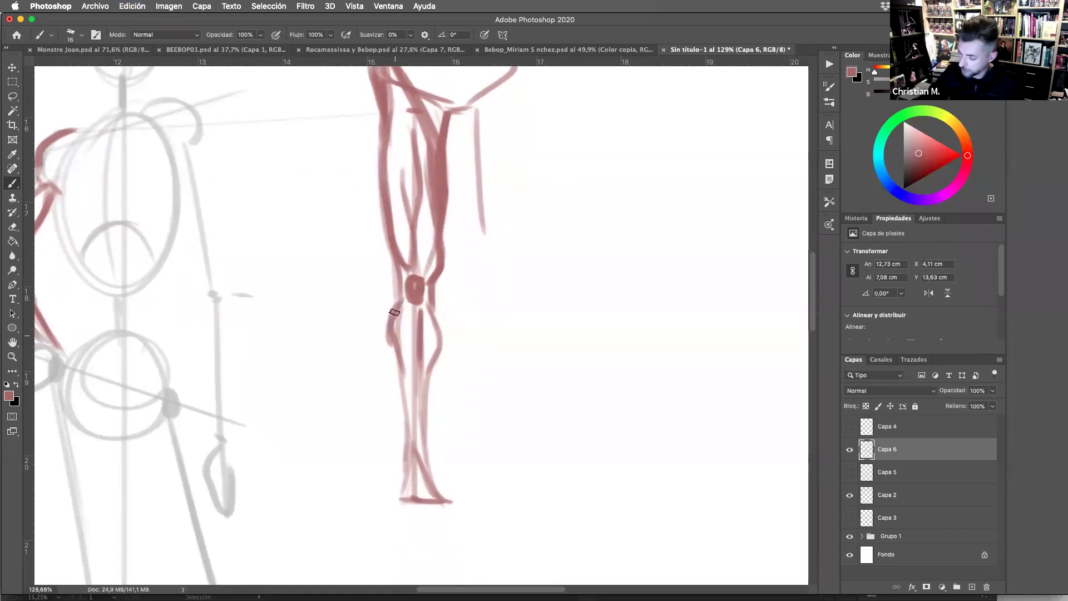
pyautogui.moveTo(401, 303)
pyautogui.mouseDown()
pyautogui.moveTo(390, 345)
pyautogui.moveTo(400, 367)
pyautogui.moveTo(443, 328)
pyautogui.moveTo(428, 400)
pyautogui.mouseUp()
pyautogui.moveTo(435, 305)
pyautogui.mouseDown()
pyautogui.moveTo(437, 359)
pyautogui.moveTo(418, 428)
pyautogui.mouseUp()
pyautogui.moveTo(396, 364); pyautogui.dragTo(408, 459)
pyautogui.moveTo(422, 411); pyautogui.dragTo(428, 476)
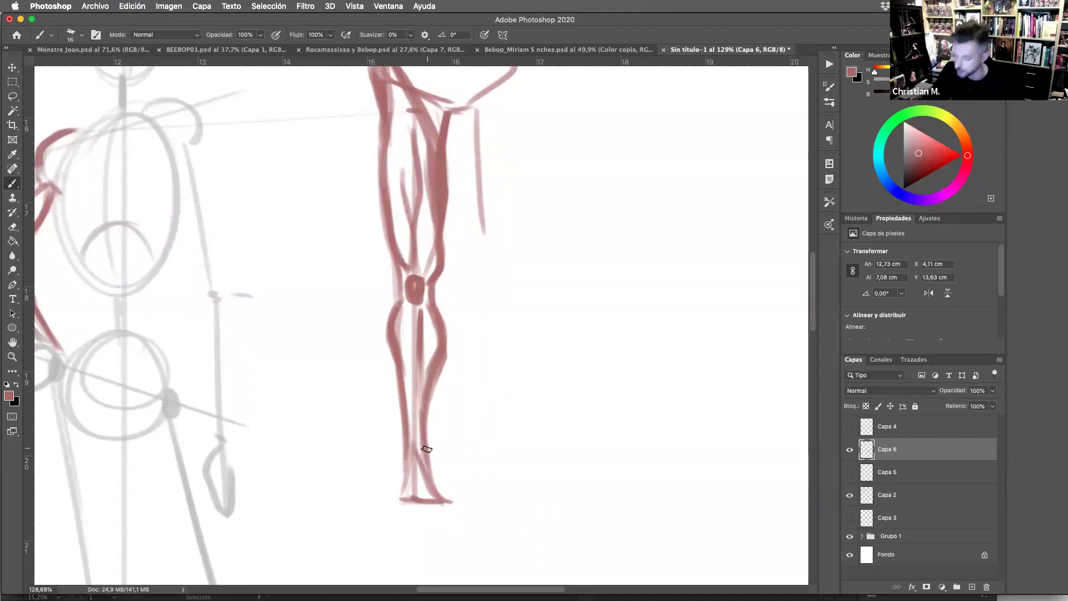
# Step: Mark the ankle bones as small bumps on both sides of the ankle, with the outer one slightly lower
pyautogui.moveTo(433, 458)
pyautogui.mouseDown()
pyautogui.moveTo(420, 451)
pyautogui.moveTo(435, 466)
pyautogui.mouseUp()
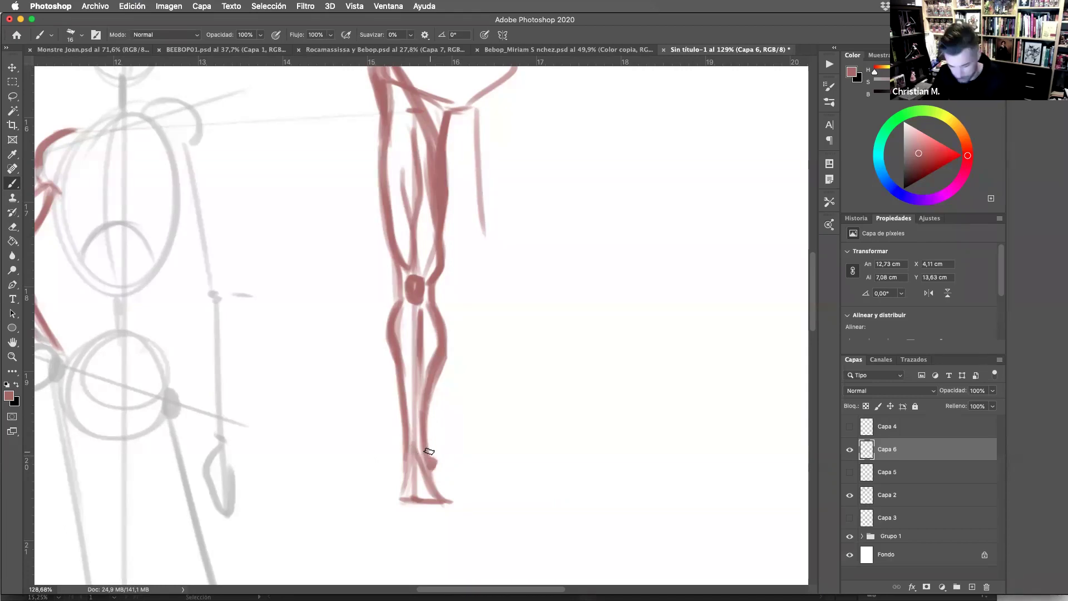
pyautogui.press('z')
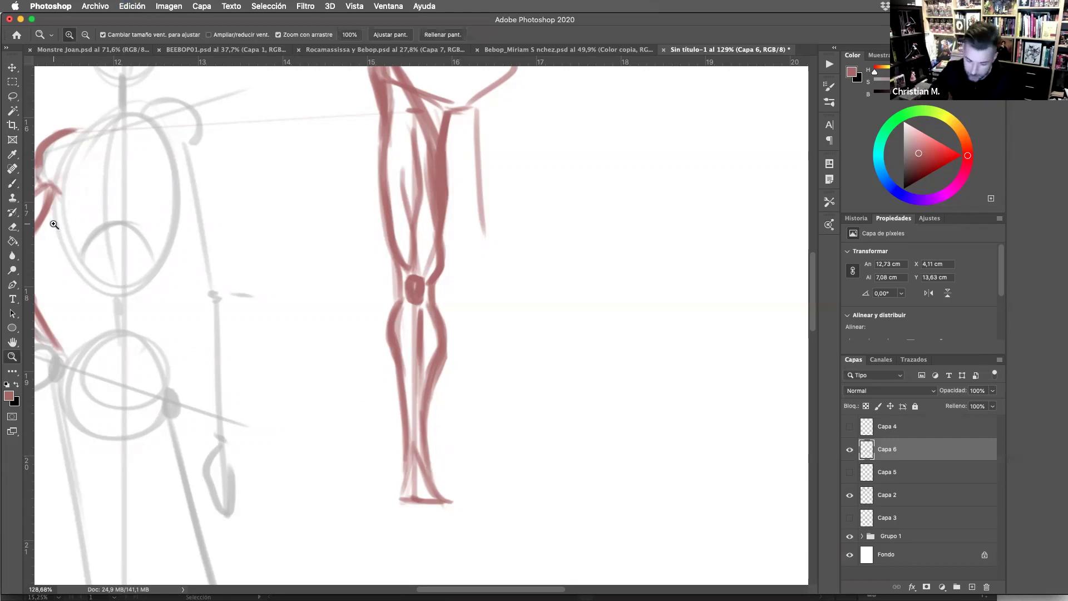
pyautogui.press('b')
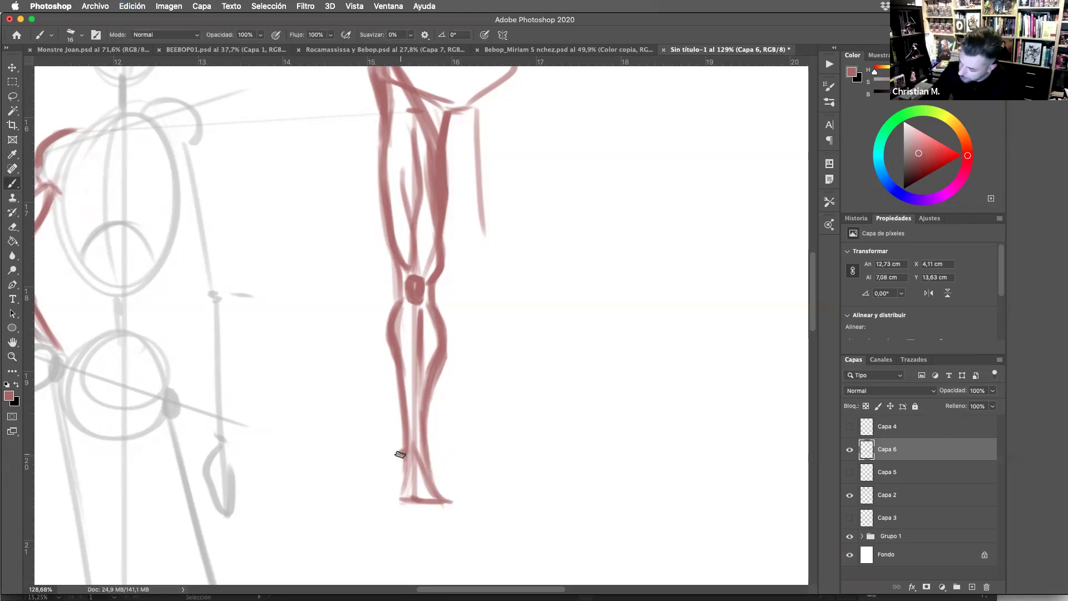
pyautogui.moveTo(429, 445); pyautogui.dragTo(430, 459)
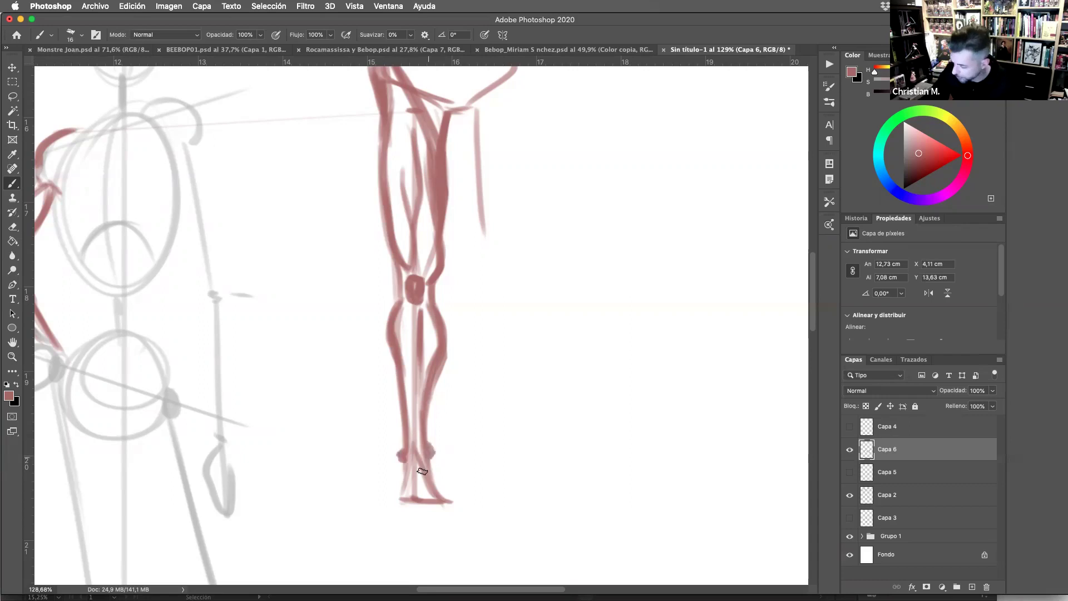
# Step: Draw a slanted guide line across the calf and an oppositely slanted one through the ankle bones
pyautogui.moveTo(368, 304); pyautogui.dragTo(454, 362)
pyautogui.moveTo(382, 466); pyautogui.dragTo(494, 429)
pyautogui.moveTo(433, 447); pyautogui.dragTo(468, 438)
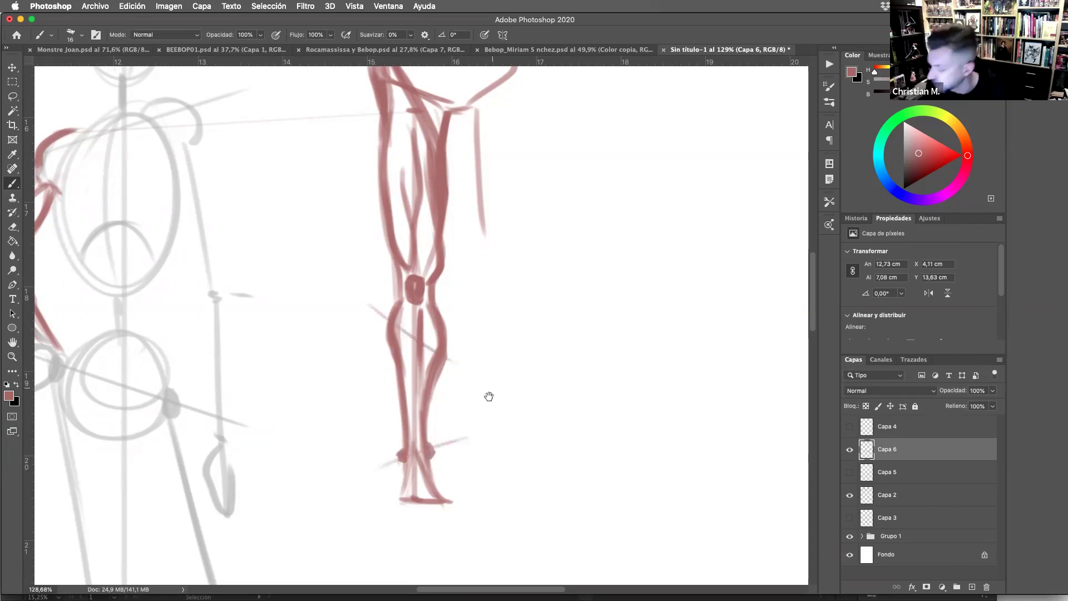
# Step: Reinforce the outer thigh contour just above the knee
pyautogui.scroll(3, 390, 363)
pyautogui.moveTo(372, 356); pyautogui.dragTo(359, 297)
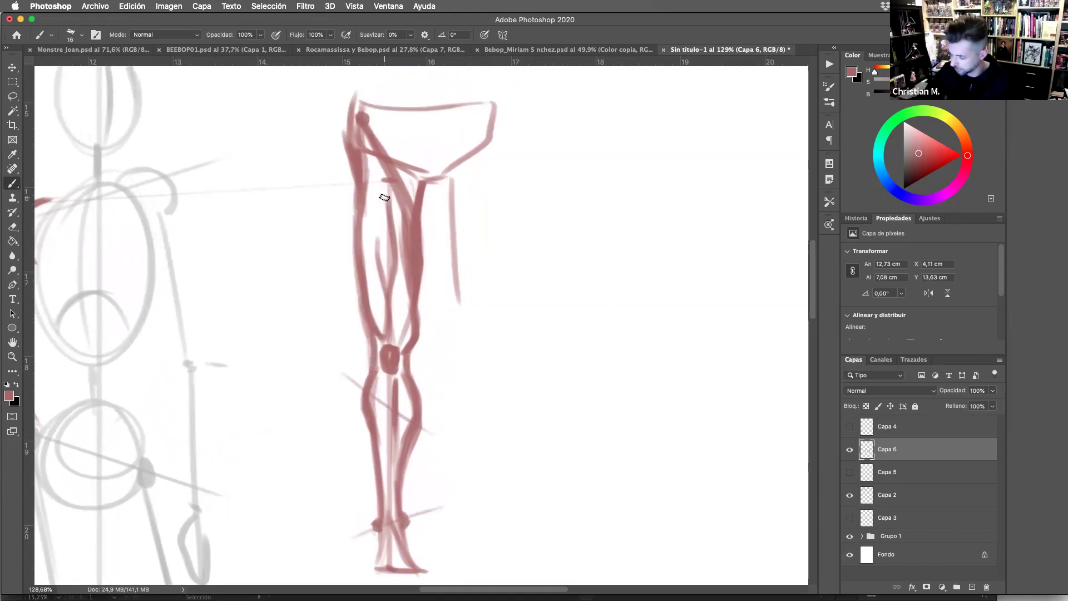
pyautogui.moveTo(496, 481)
pyautogui.mouseDown()
pyautogui.moveTo(512, 386)
pyautogui.moveTo(511, 514)
pyautogui.mouseUp()
pyautogui.scroll(-3, 551, 495)
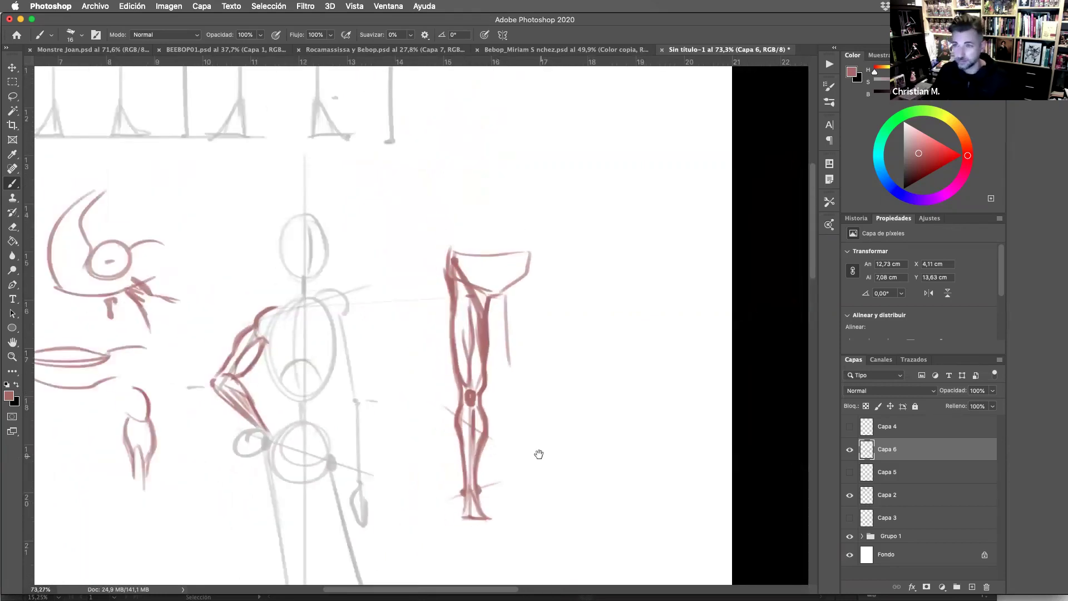
pyautogui.scroll(3, 538, 453)
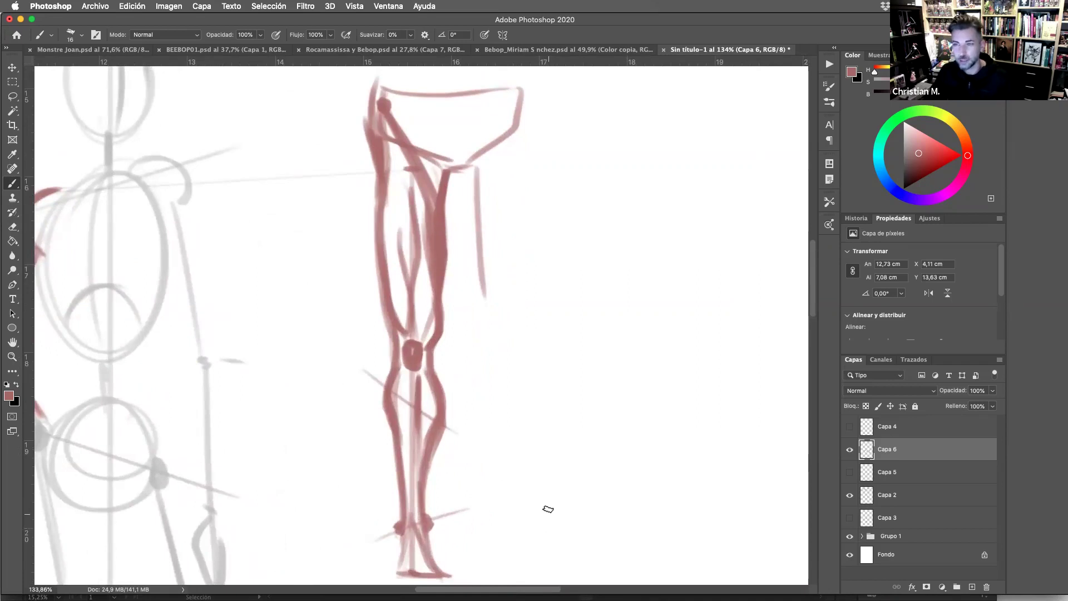
pyautogui.scroll(-3, 603, 461)
pyautogui.scroll(2, 606, 466)
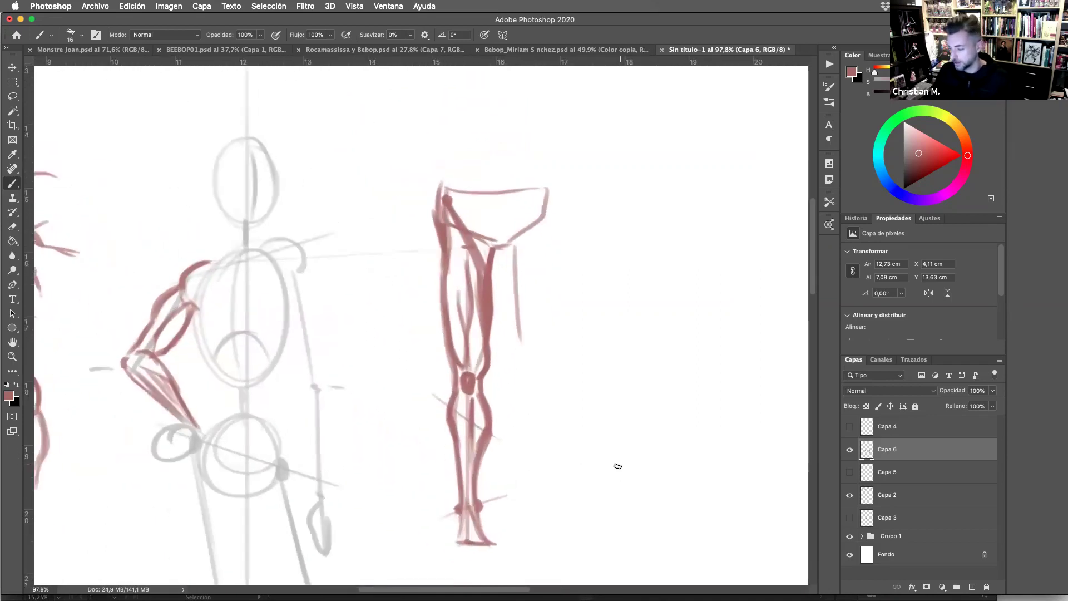
# Step: Lower the opacity of layer Capa 6 to 22% and add a new layer above it for drawing in black
pyautogui.moveTo(992, 390); pyautogui.dragTo(956, 407)
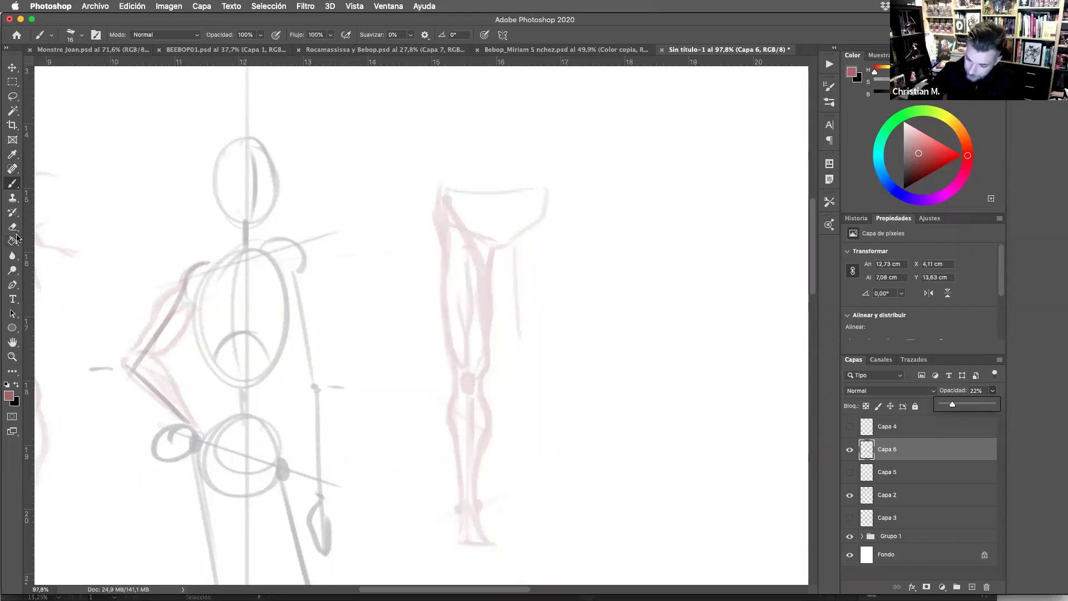
pyautogui.click(16, 191)
pyautogui.click(17, 383)
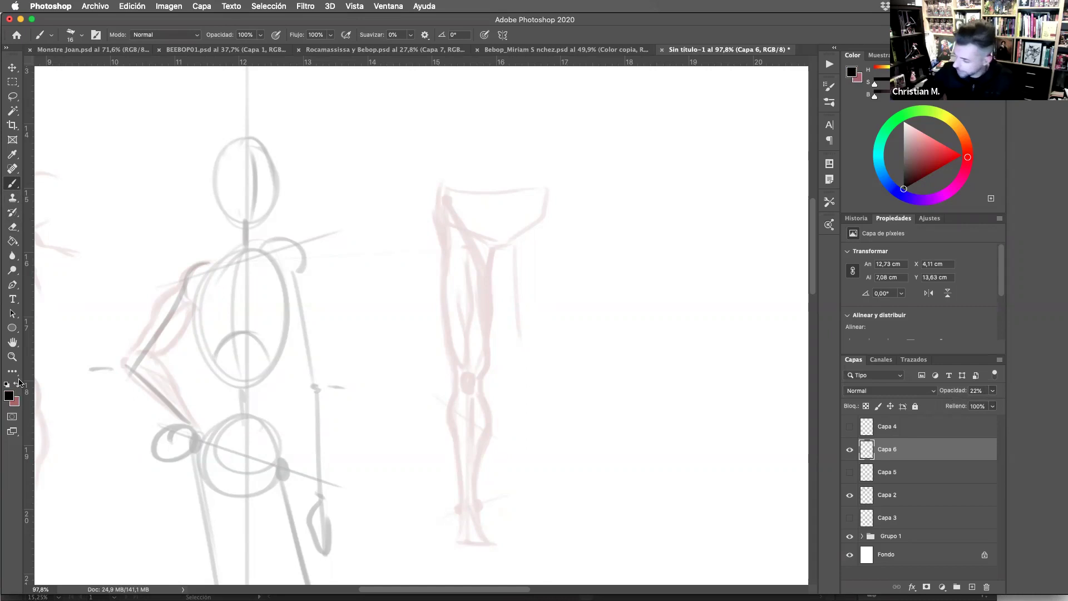
pyautogui.moveTo(436, 200)
pyautogui.mouseDown()
pyautogui.moveTo(443, 289)
pyautogui.moveTo(479, 390)
pyautogui.moveTo(448, 568)
pyautogui.mouseUp()
pyautogui.press('super+z')
pyautogui.click(971, 586)
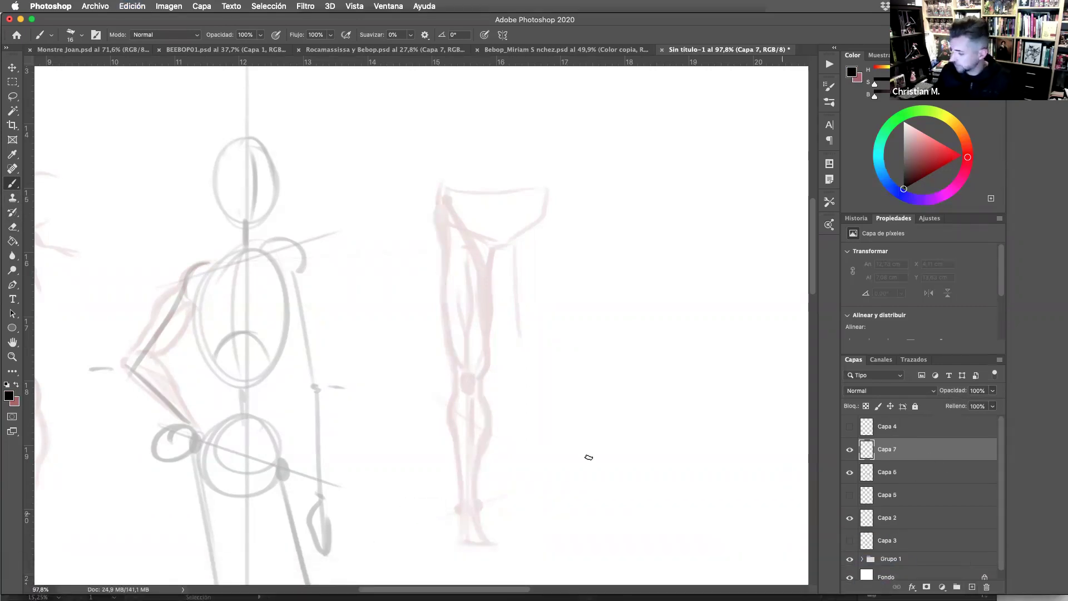
# Step: Try two mirrored S-curves running from the hip and the crotch, crossing at the knee and ending at the ankle
pyautogui.moveTo(441, 218)
pyautogui.mouseDown()
pyautogui.moveTo(444, 299)
pyautogui.moveTo(486, 422)
pyautogui.moveTo(474, 483)
pyautogui.mouseUp()
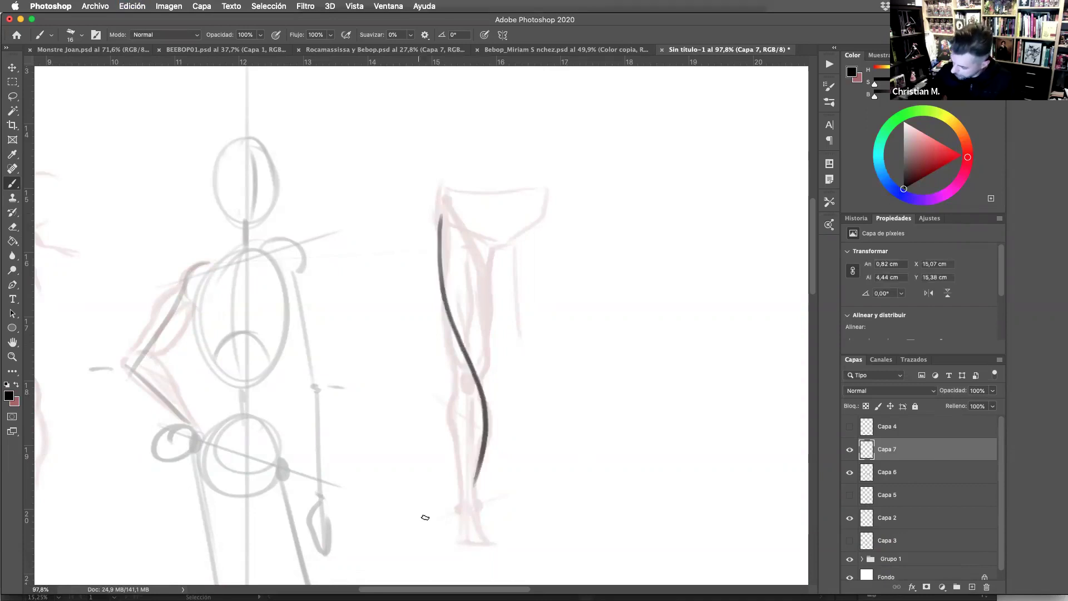
pyautogui.moveTo(489, 240)
pyautogui.mouseDown()
pyautogui.moveTo(457, 381)
pyautogui.moveTo(463, 498)
pyautogui.mouseUp()
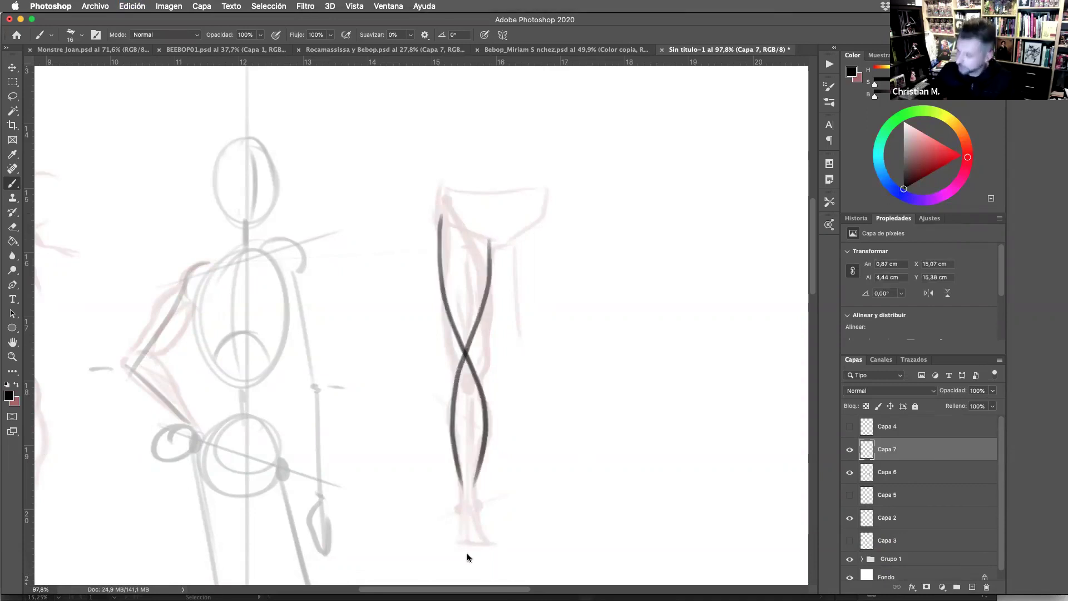
pyautogui.press('super+z')
pyautogui.moveTo(493, 248)
pyautogui.mouseDown()
pyautogui.moveTo(452, 424)
pyautogui.moveTo(462, 490)
pyautogui.mouseUp()
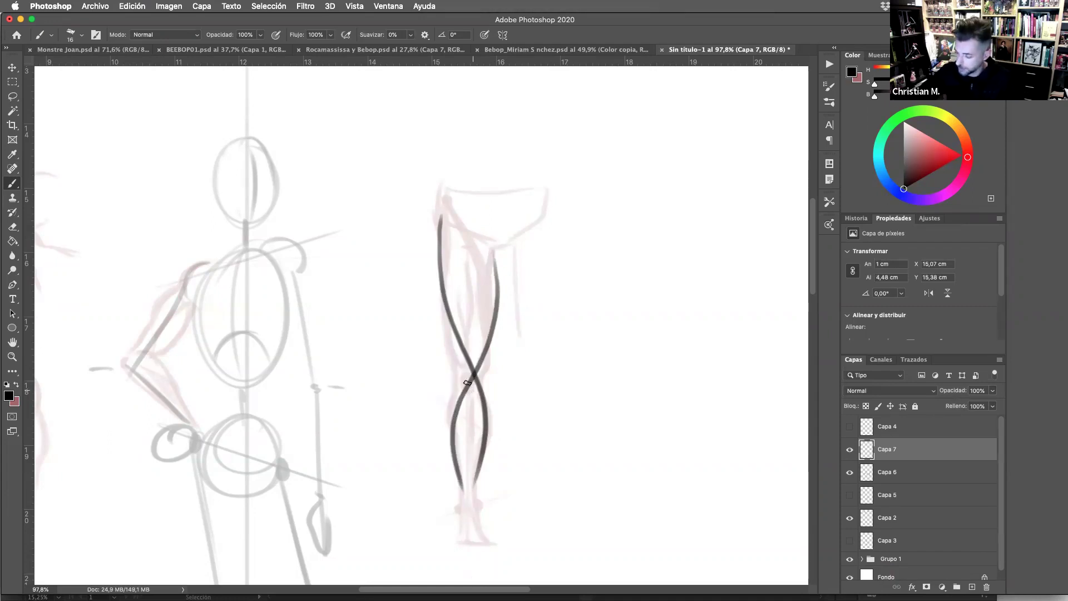
pyautogui.press('super+z')
pyautogui.press('super+z')
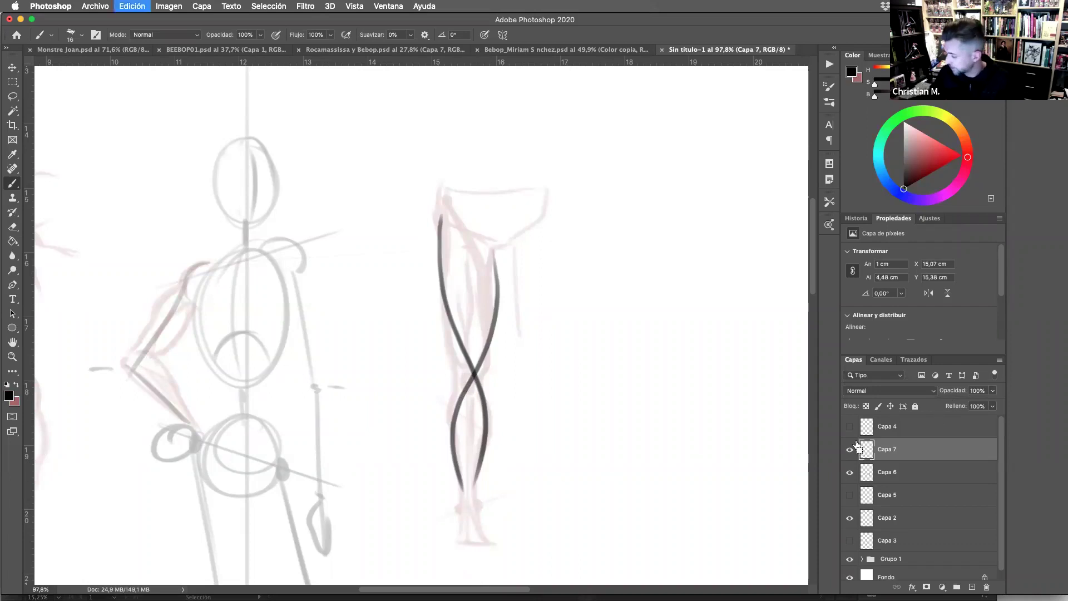
# Step: Trace the outer thigh contour down to the kneecap in black, and the inner calf curve from the knee to the ankle bone
pyautogui.moveTo(466, 374)
pyautogui.mouseDown()
pyautogui.moveTo(429, 281)
pyautogui.moveTo(425, 295)
pyautogui.moveTo(438, 334)
pyautogui.moveTo(440, 223)
pyautogui.mouseUp()
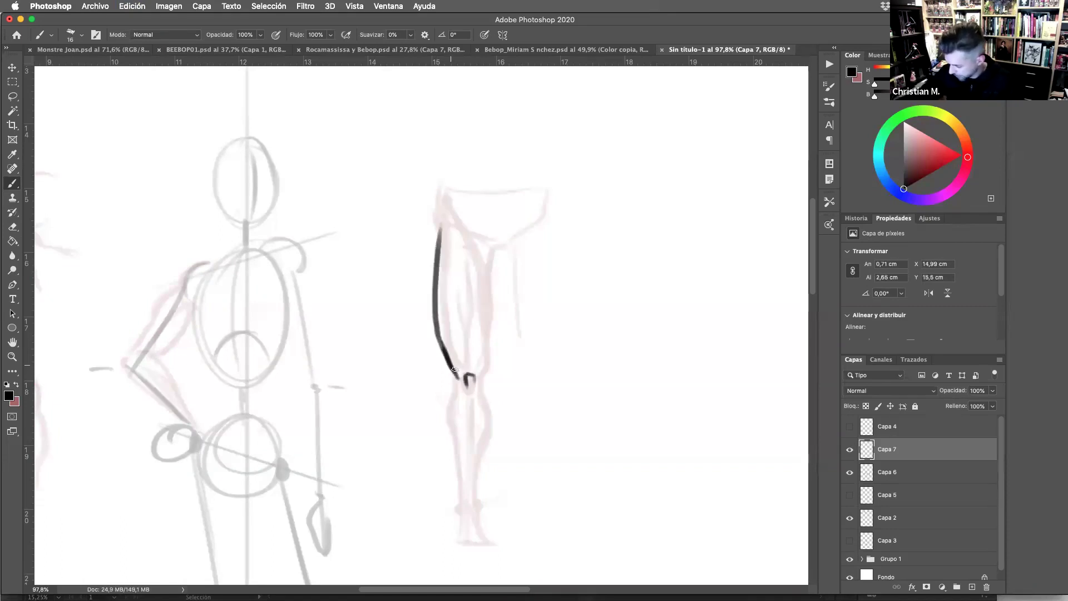
pyautogui.moveTo(476, 396)
pyautogui.mouseDown()
pyautogui.moveTo(488, 417)
pyautogui.moveTo(476, 462)
pyautogui.moveTo(489, 431)
pyautogui.moveTo(474, 487)
pyautogui.mouseUp()
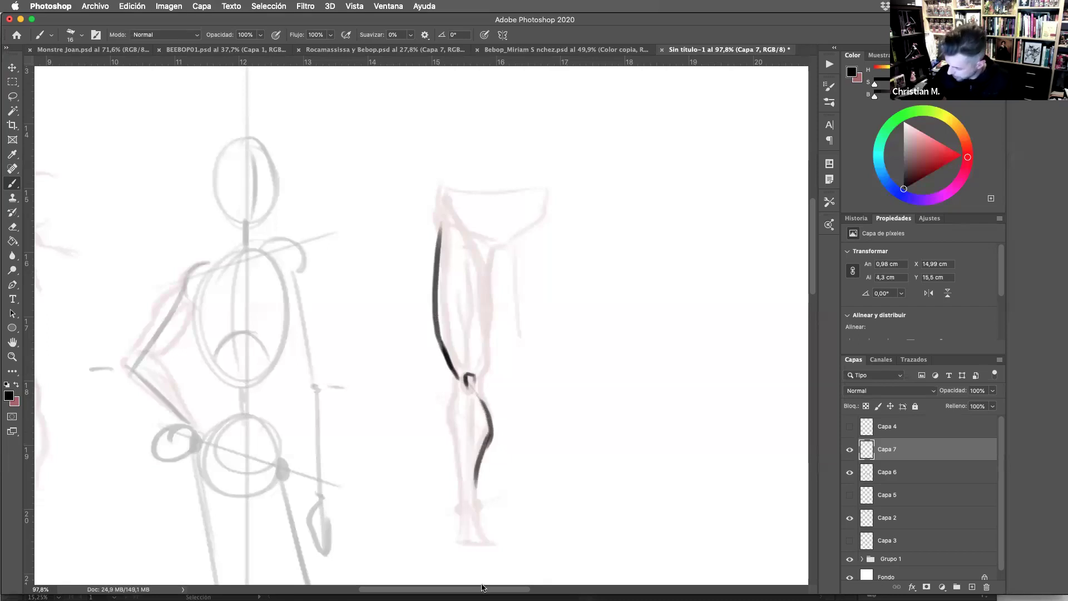
pyautogui.moveTo(489, 434); pyautogui.dragTo(478, 512)
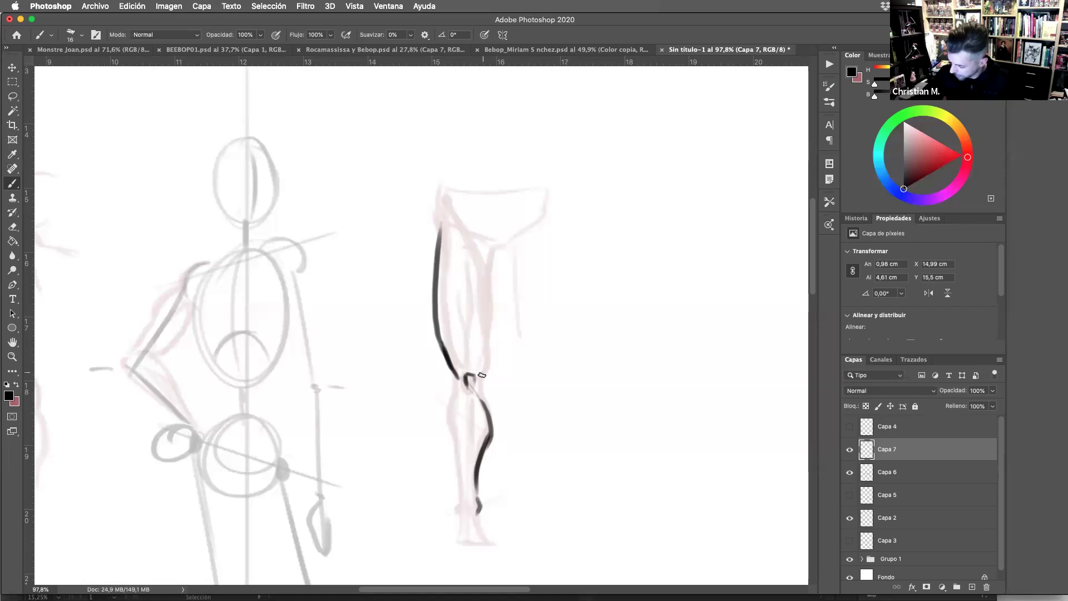
pyautogui.moveTo(481, 370); pyautogui.dragTo(491, 357)
# Step: Trace the outer calf contour down to its ankle bone and outline the foot with a flat sole
pyautogui.moveTo(456, 395)
pyautogui.mouseDown()
pyautogui.moveTo(447, 442)
pyautogui.moveTo(461, 484)
pyautogui.mouseUp()
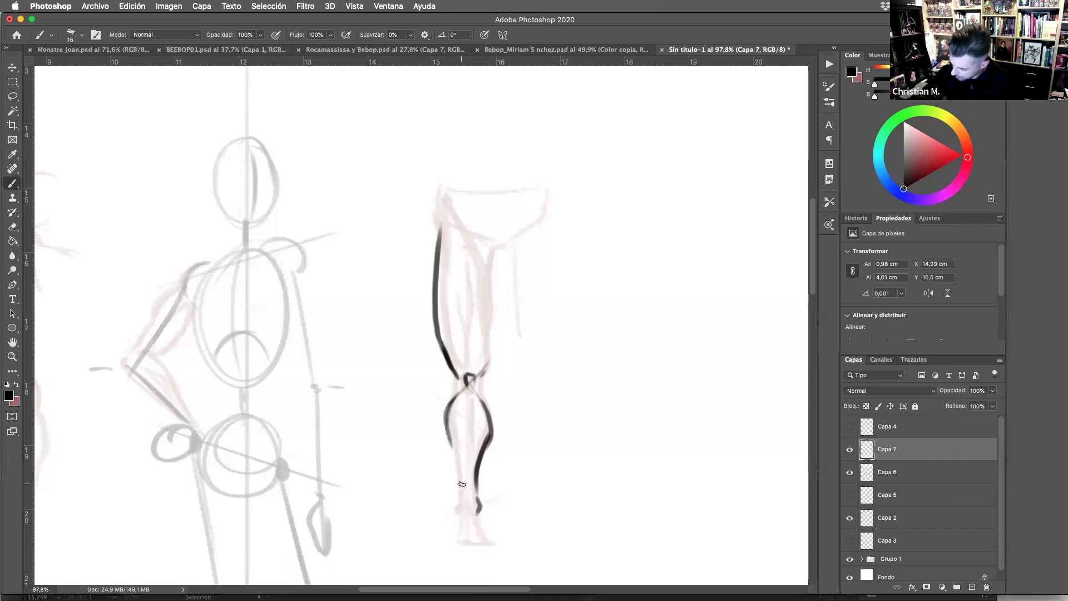
pyautogui.moveTo(448, 416); pyautogui.dragTo(460, 513)
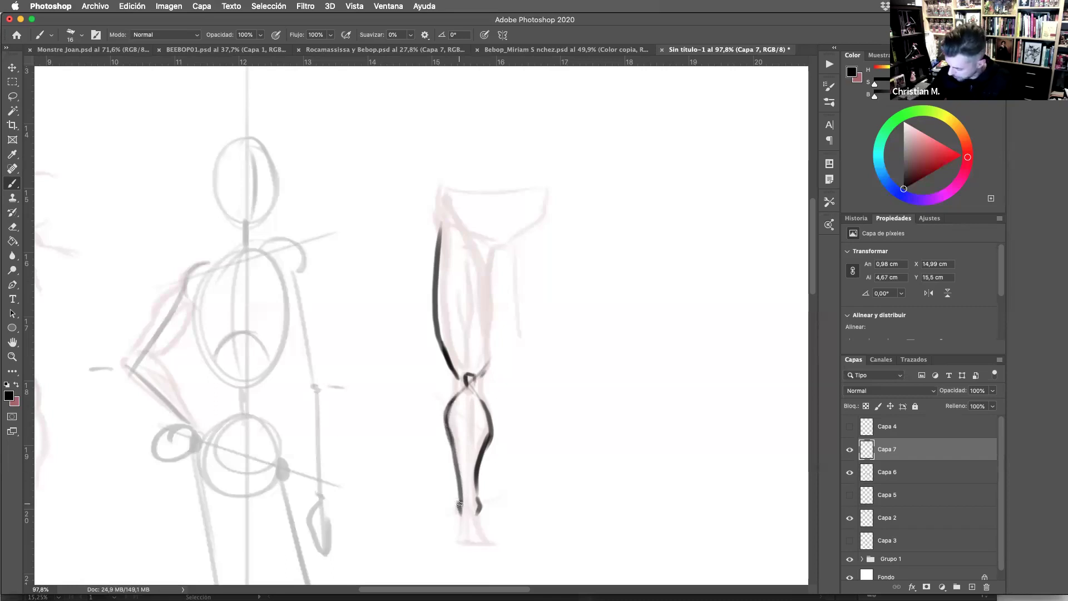
pyautogui.moveTo(462, 501); pyautogui.dragTo(453, 542)
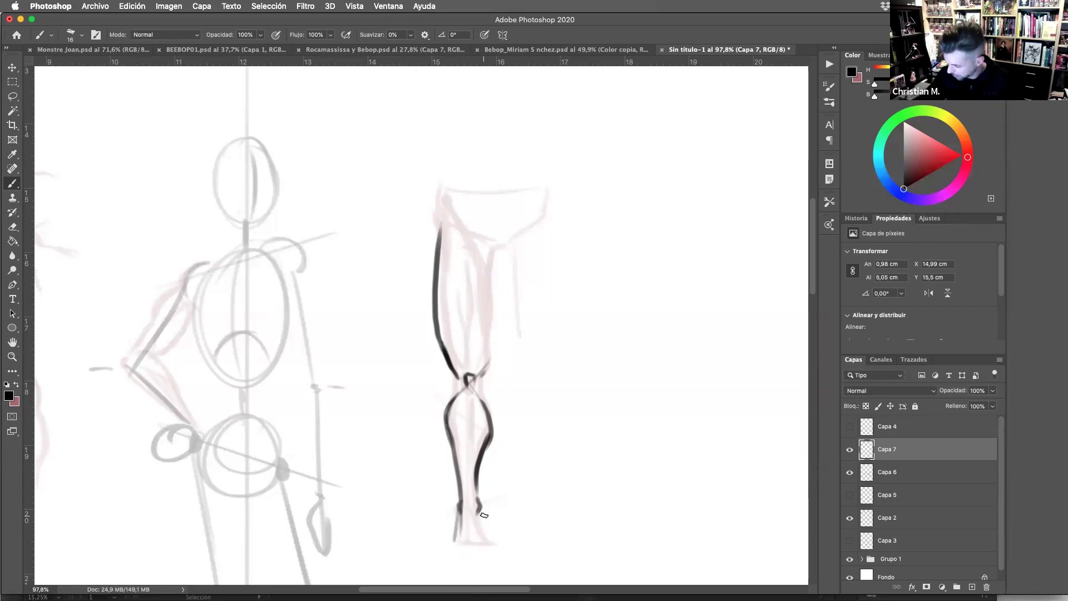
pyautogui.moveTo(477, 506)
pyautogui.mouseDown()
pyautogui.moveTo(496, 552)
pyautogui.moveTo(478, 555)
pyautogui.mouseUp()
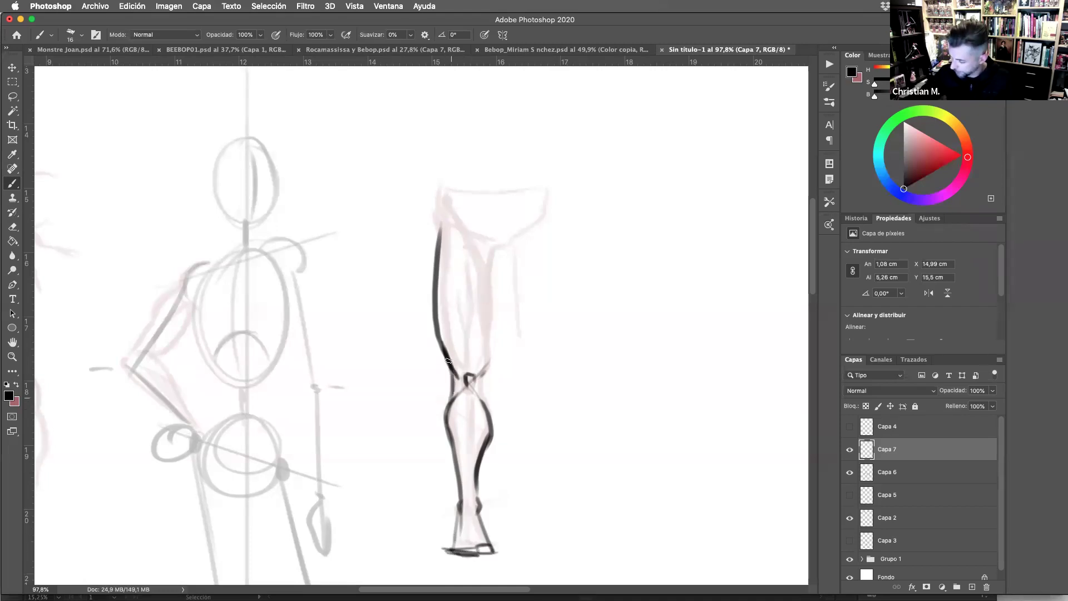
# Step: Complete the kneecap, add the muscle lines above it and trace the inner thigh contour up to the crotch
pyautogui.moveTo(483, 372)
pyautogui.mouseDown()
pyautogui.moveTo(481, 404)
pyautogui.moveTo(471, 376)
pyautogui.mouseUp()
pyautogui.moveTo(468, 362)
pyautogui.mouseDown()
pyautogui.moveTo(456, 299)
pyautogui.moveTo(467, 337)
pyautogui.moveTo(485, 318)
pyautogui.moveTo(492, 245)
pyautogui.mouseUp()
pyautogui.press('super+z')
pyautogui.moveTo(487, 314); pyautogui.dragTo(492, 242)
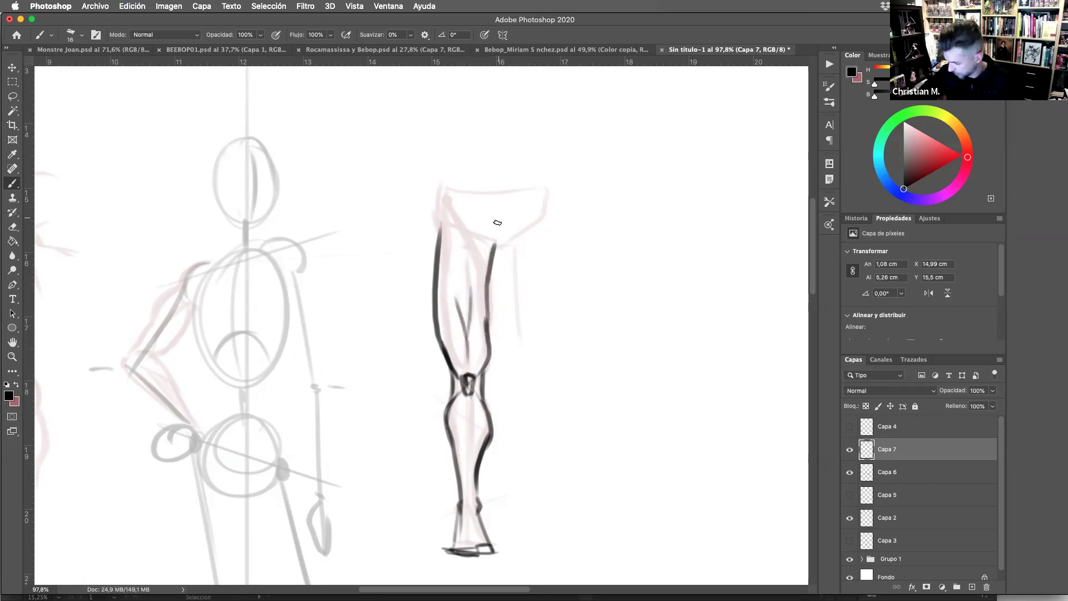
pyautogui.press('super+z')
pyautogui.moveTo(488, 329); pyautogui.dragTo(493, 252)
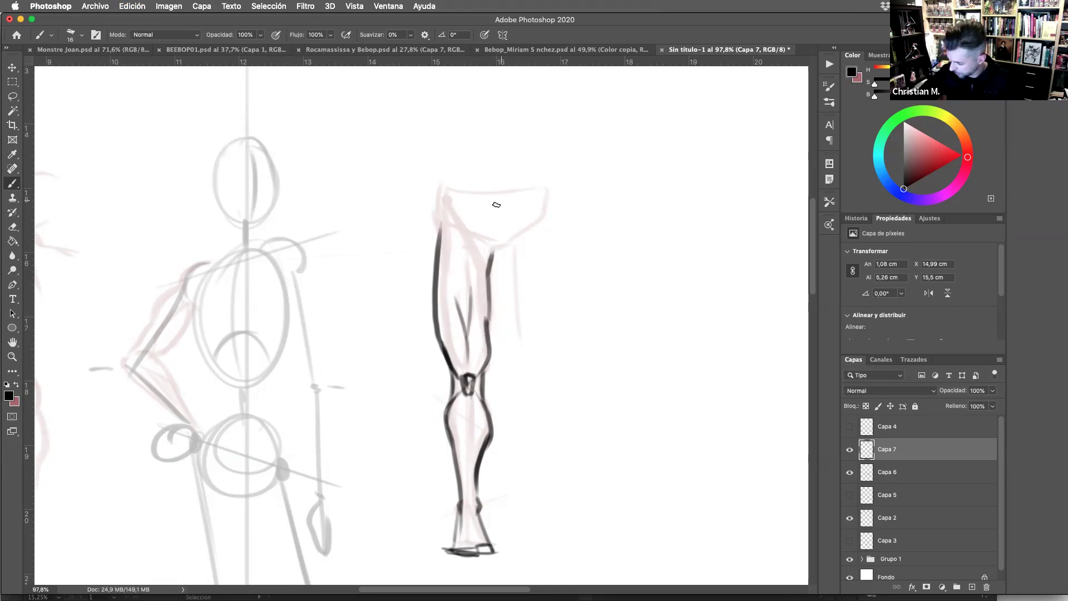
# Step: Extend the black outer thigh contour up to the hip and compare the outline with the sketch by toggling layers Capa 7 and Capa 6
pyautogui.moveTo(440, 225); pyautogui.dragTo(443, 182)
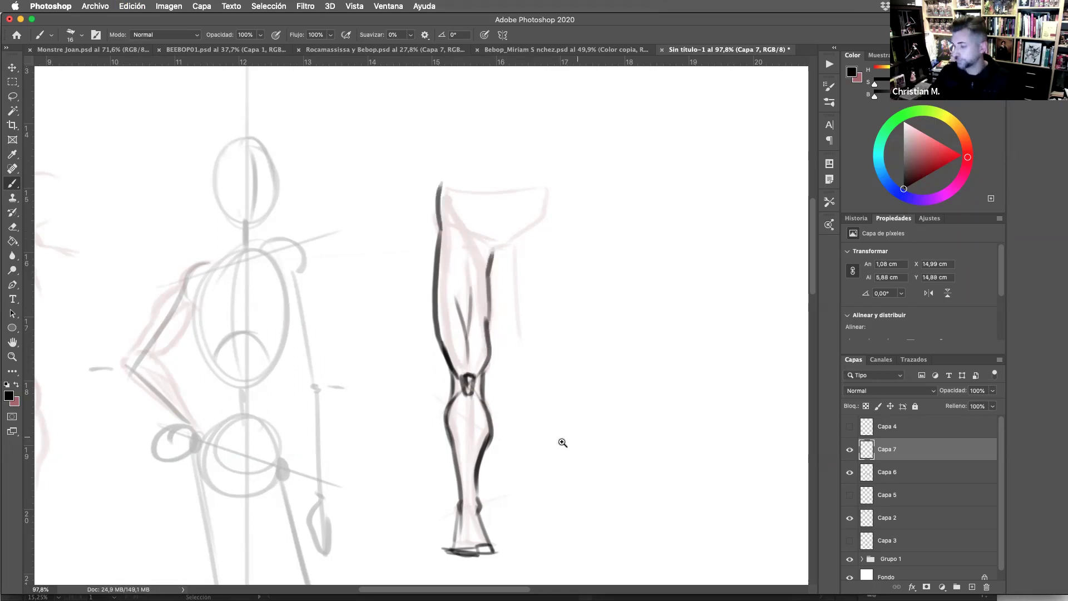
pyautogui.scroll(-2, 562, 439)
pyautogui.click(849, 449)
pyautogui.click(850, 450)
pyautogui.click(848, 450)
pyautogui.click(849, 450)
pyautogui.click(848, 450)
pyautogui.click(848, 450)
pyautogui.click(848, 450)
pyautogui.click(849, 450)
pyautogui.click(848, 451)
pyautogui.click(849, 451)
pyautogui.click(849, 451)
pyautogui.click(849, 452)
pyautogui.click(848, 452)
pyautogui.click(848, 453)
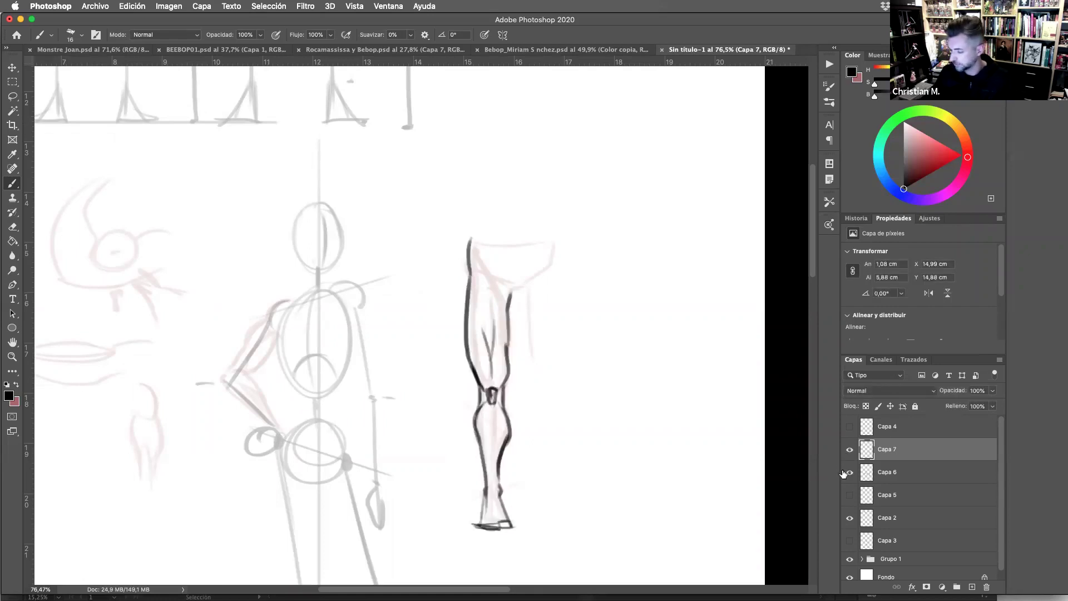
pyautogui.click(848, 471)
pyautogui.click(849, 472)
# Step: Hide layer Capa 7 and prepare Capa 6 for drawing at 100% opacity with the dark red brush colour
pyautogui.click(849, 449)
pyautogui.scroll(-3, 543, 458)
pyautogui.scroll(3, 545, 473)
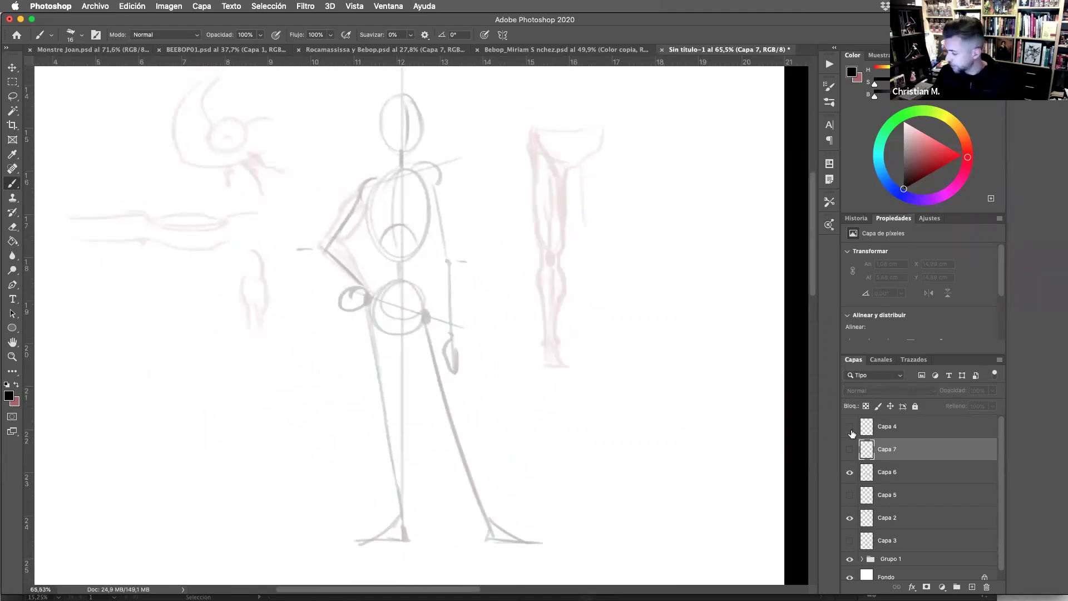
pyautogui.click(850, 474)
pyautogui.click(849, 474)
pyautogui.click(890, 470)
pyautogui.click(992, 391)
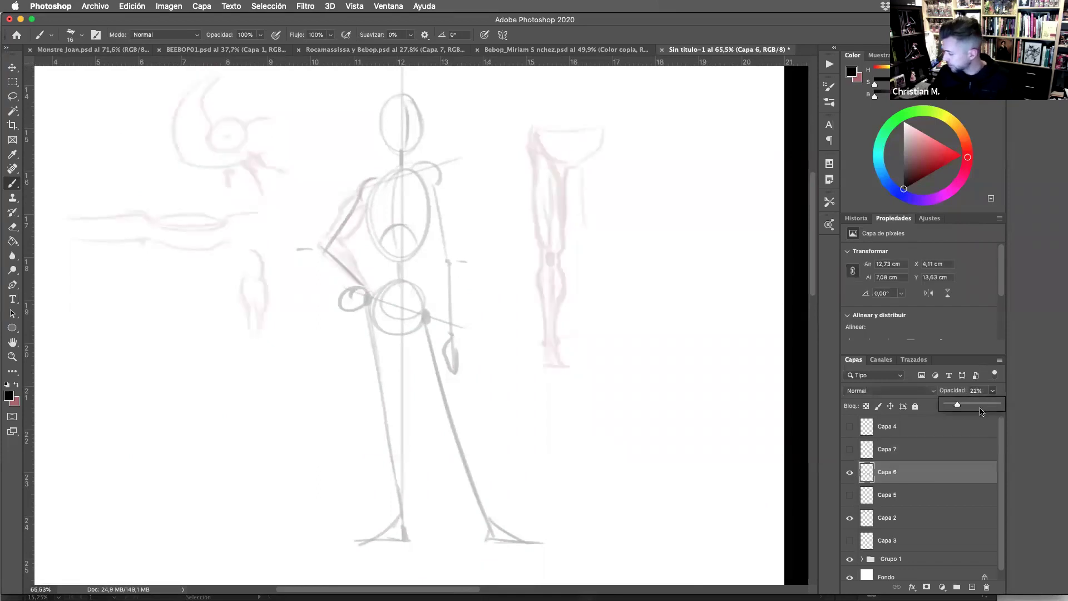
pyautogui.moveTo(959, 405); pyautogui.dragTo(1000, 404)
pyautogui.click(15, 385)
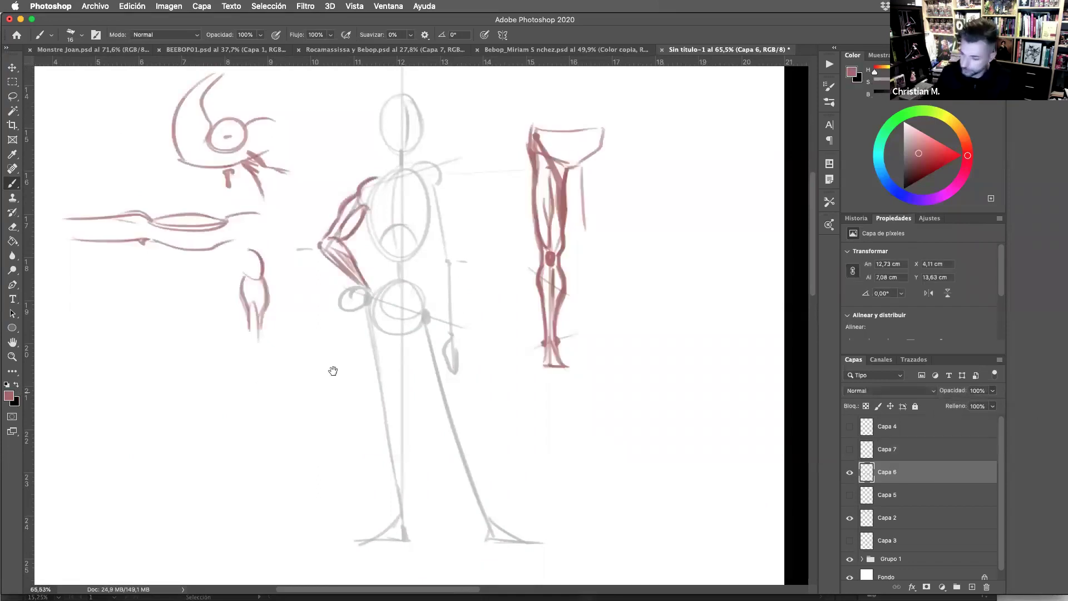
# Step: Sketch the outer thigh contour of the figure's supporting leg from the hip down to a small kneecap, redoing strokes as needed
pyautogui.moveTo(364, 326)
pyautogui.mouseDown()
pyautogui.moveTo(383, 429)
pyautogui.moveTo(379, 420)
pyautogui.mouseUp()
pyautogui.moveTo(360, 329); pyautogui.dragTo(379, 422)
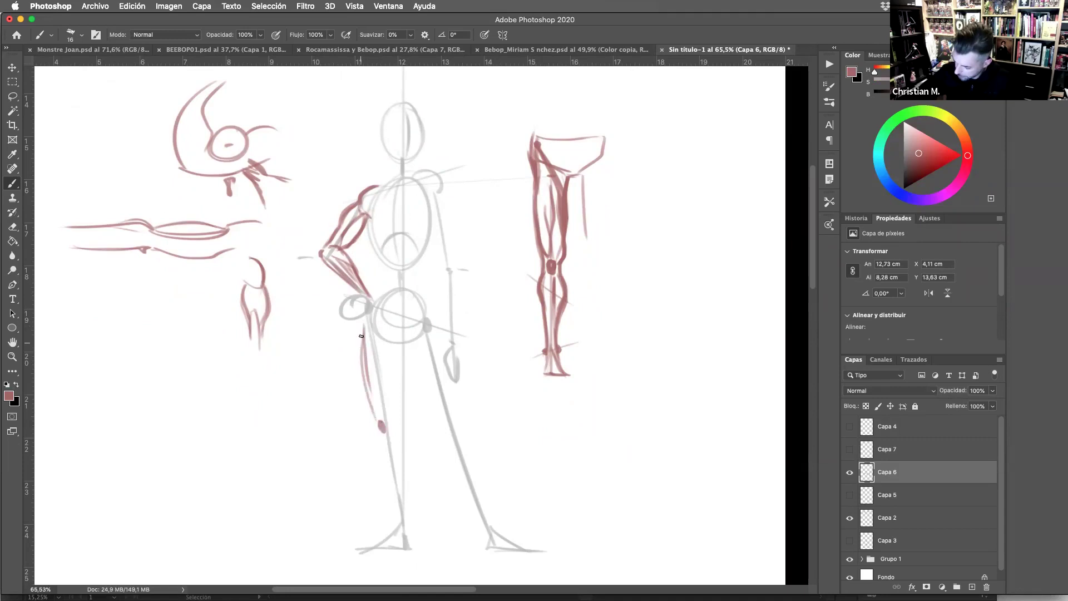
pyautogui.hotkey('ctrl', 'z')
pyautogui.moveTo(362, 333); pyautogui.dragTo(376, 424)
pyautogui.hotkey('ctrl', 'z')
pyautogui.moveTo(362, 334); pyautogui.dragTo(375, 420)
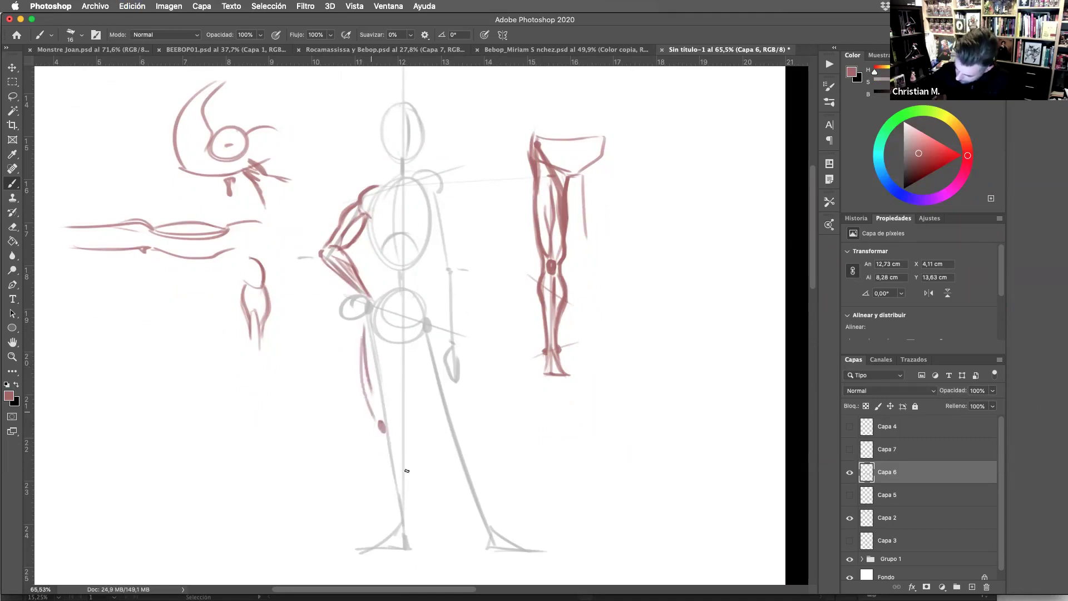
pyautogui.hotkey('ctrl', 'z')
# Step: Draw the supporting leg's inner thigh, both calf contours and the foot around the grey leg line
pyautogui.moveTo(362, 337)
pyautogui.mouseDown()
pyautogui.moveTo(373, 409)
pyautogui.moveTo(414, 480)
pyautogui.moveTo(397, 405)
pyautogui.moveTo(402, 324)
pyautogui.moveTo(398, 367)
pyautogui.moveTo(399, 341)
pyautogui.mouseUp()
pyautogui.moveTo(394, 422)
pyautogui.mouseDown()
pyautogui.moveTo(406, 479)
pyautogui.moveTo(409, 455)
pyautogui.moveTo(410, 526)
pyautogui.mouseUp()
pyautogui.moveTo(374, 416); pyautogui.dragTo(380, 433)
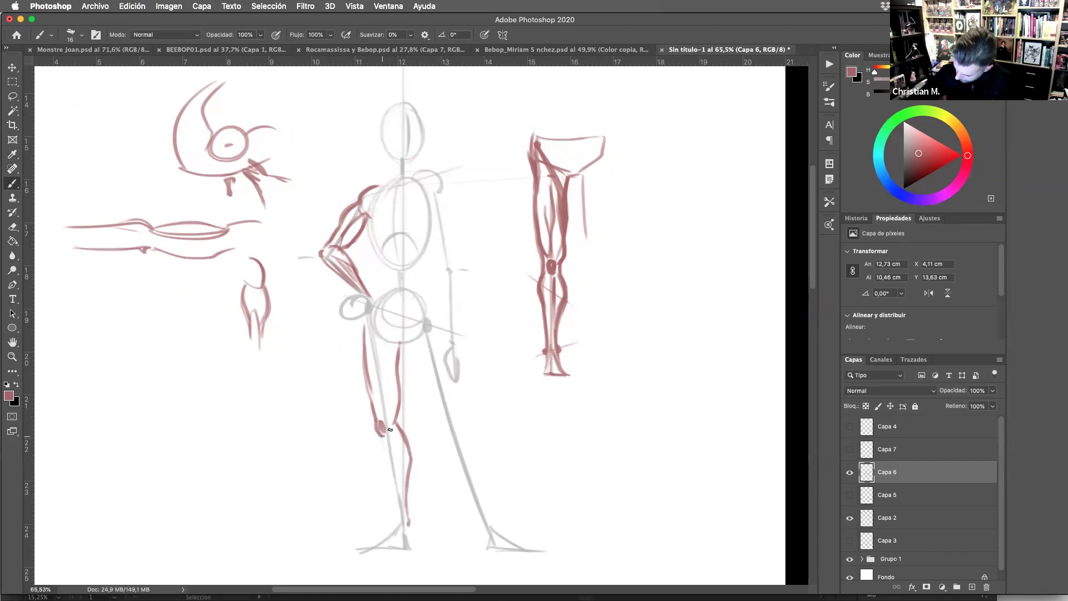
pyautogui.moveTo(381, 438); pyautogui.dragTo(391, 475)
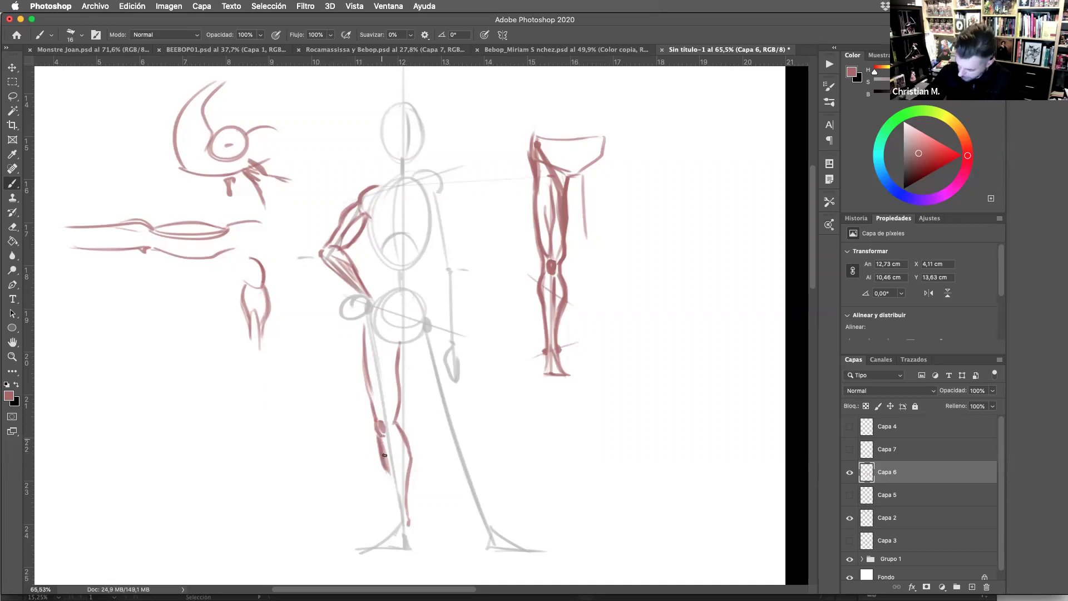
pyautogui.moveTo(384, 453)
pyautogui.mouseDown()
pyautogui.moveTo(394, 494)
pyautogui.moveTo(383, 444)
pyautogui.moveTo(397, 510)
pyautogui.moveTo(387, 472)
pyautogui.moveTo(391, 554)
pyautogui.moveTo(400, 513)
pyautogui.moveTo(353, 568)
pyautogui.moveTo(382, 534)
pyautogui.moveTo(362, 547)
pyautogui.moveTo(410, 528)
pyautogui.moveTo(412, 544)
pyautogui.moveTo(392, 549)
pyautogui.moveTo(414, 546)
pyautogui.mouseUp()
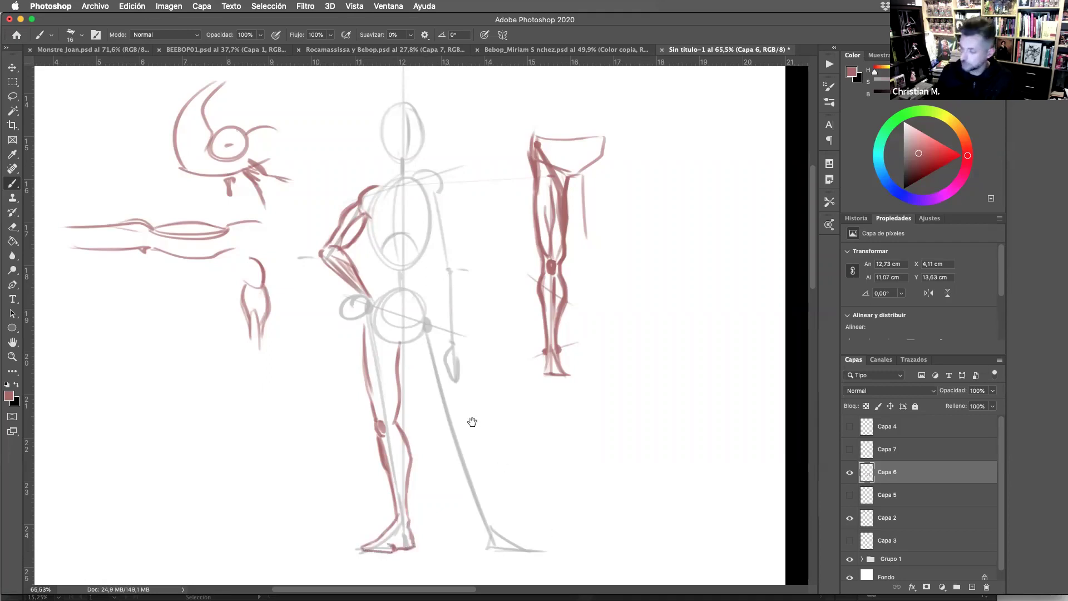
# Step: Curve the inner thigh into the crotch and mark the hip and waist contours on both sides of the pelvis
pyautogui.moveTo(397, 345); pyautogui.dragTo(385, 336)
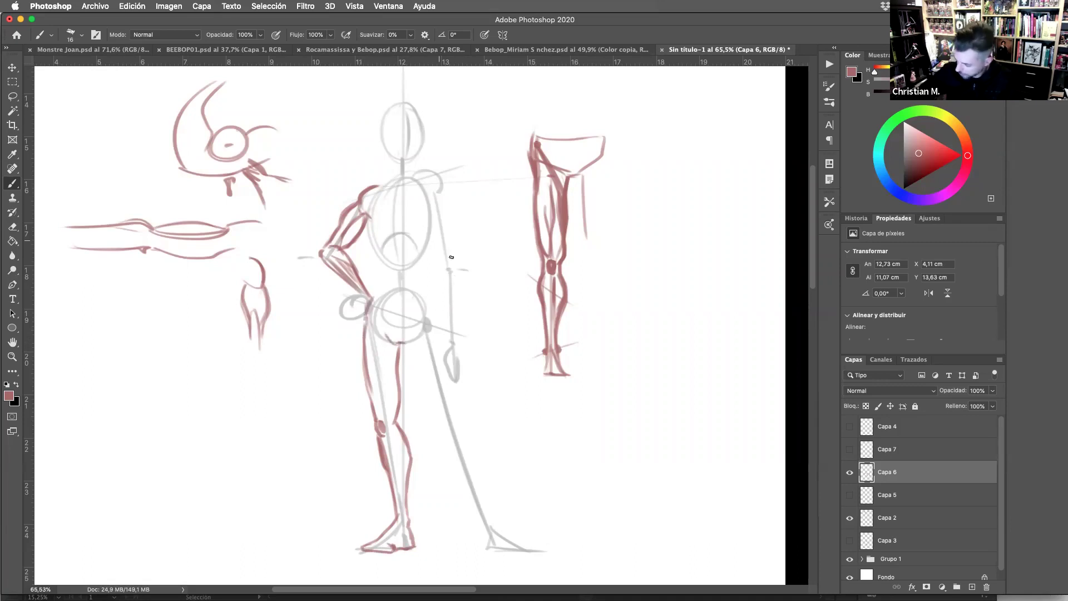
pyautogui.moveTo(391, 277)
pyautogui.mouseDown()
pyautogui.moveTo(406, 316)
pyautogui.moveTo(392, 308)
pyautogui.moveTo(391, 327)
pyautogui.mouseUp()
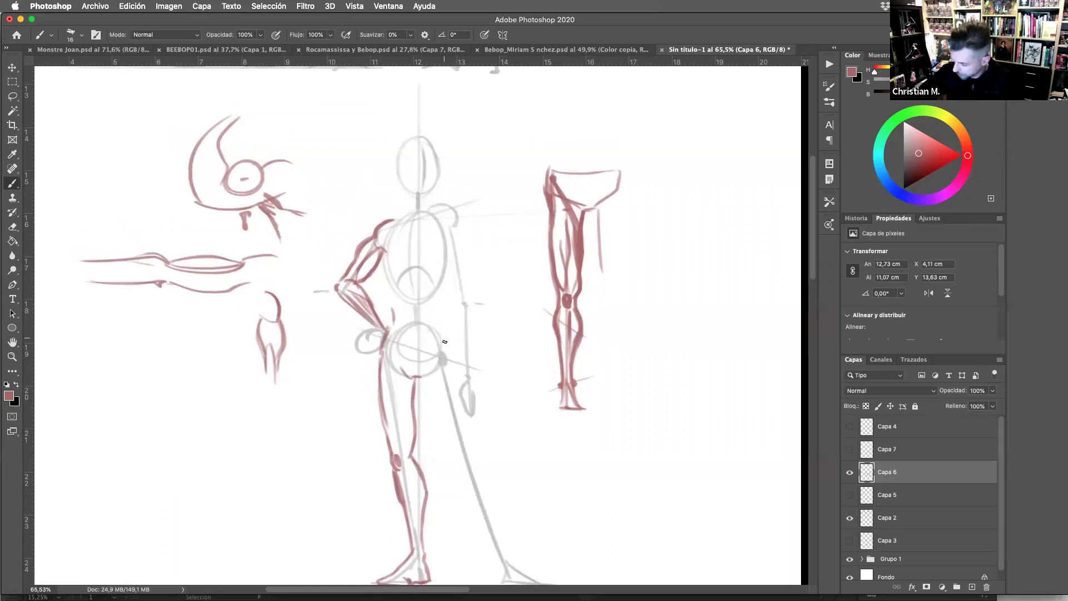
pyautogui.moveTo(445, 348); pyautogui.dragTo(444, 319)
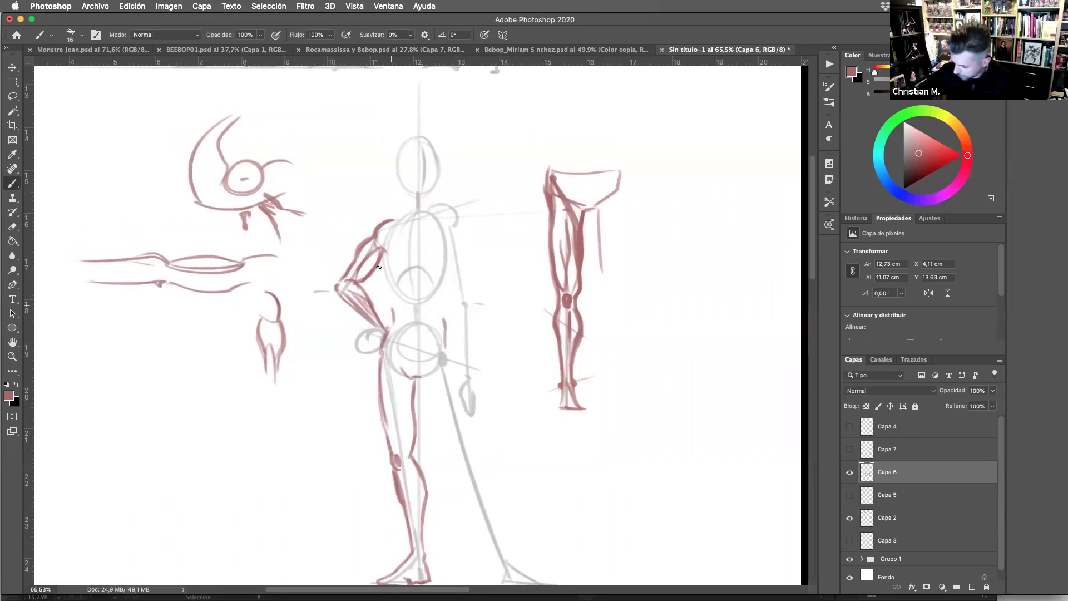
pyautogui.moveTo(446, 273); pyautogui.dragTo(486, 362)
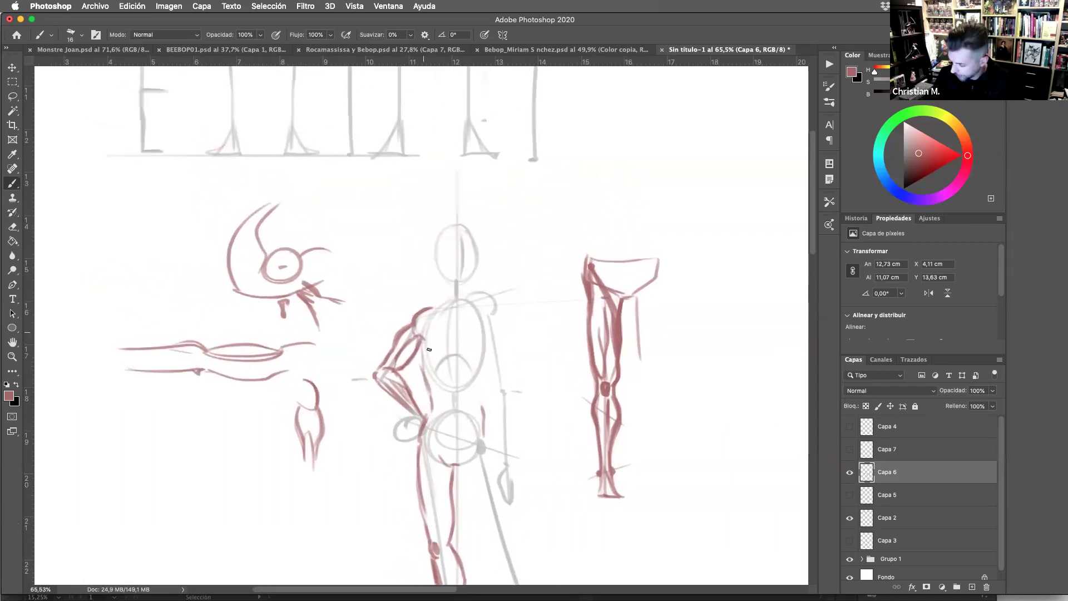
# Step: Draw the lower chest line across the ribcage, plus the neck sides and the collarbone line joining the raised shoulder
pyautogui.moveTo(431, 342)
pyautogui.mouseDown()
pyautogui.moveTo(460, 338)
pyautogui.moveTo(439, 343)
pyautogui.moveTo(464, 339)
pyautogui.moveTo(424, 347)
pyautogui.moveTo(485, 342)
pyautogui.mouseUp()
pyautogui.press('super+z')
pyautogui.press('super+z')
pyautogui.moveTo(436, 308); pyautogui.dragTo(467, 305)
pyautogui.press('super+z')
pyautogui.moveTo(434, 309)
pyautogui.mouseDown()
pyautogui.moveTo(480, 297)
pyautogui.moveTo(438, 310)
pyautogui.moveTo(455, 299)
pyautogui.moveTo(447, 290)
pyautogui.moveTo(467, 297)
pyautogui.moveTo(441, 303)
pyautogui.moveTo(447, 280)
pyautogui.moveTo(467, 301)
pyautogui.moveTo(468, 272)
pyautogui.moveTo(430, 308)
pyautogui.moveTo(457, 279)
pyautogui.moveTo(479, 301)
pyautogui.mouseUp()
pyautogui.press('super+z')
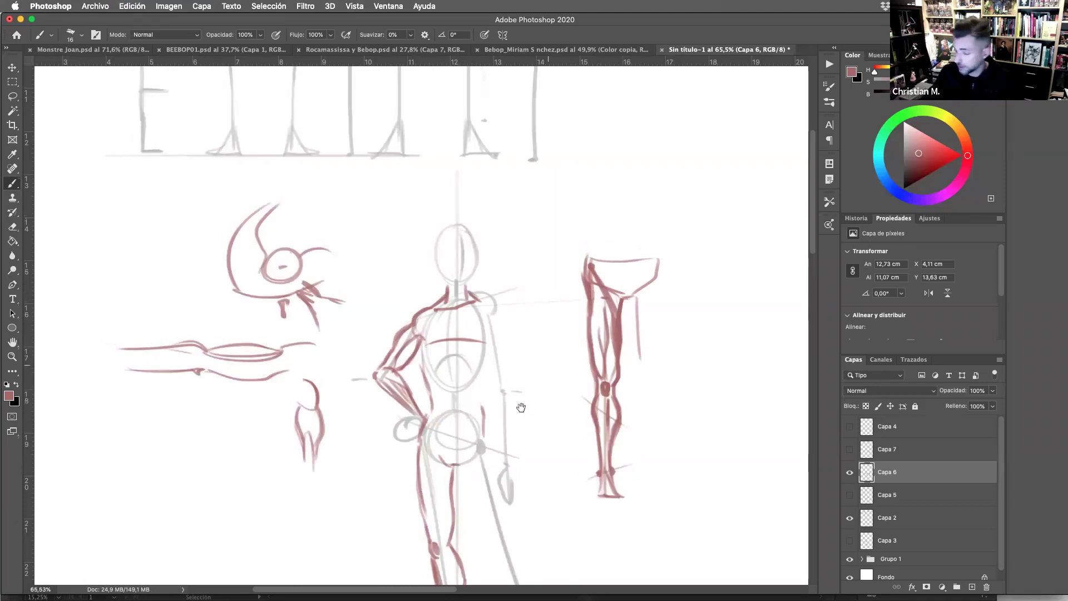
# Step: Outline the rounded shoulder muscle of the hanging arm from the base of the neck down to the upper arm
pyautogui.scroll(3, 519, 401)
pyautogui.hscroll(2, 518, 400)
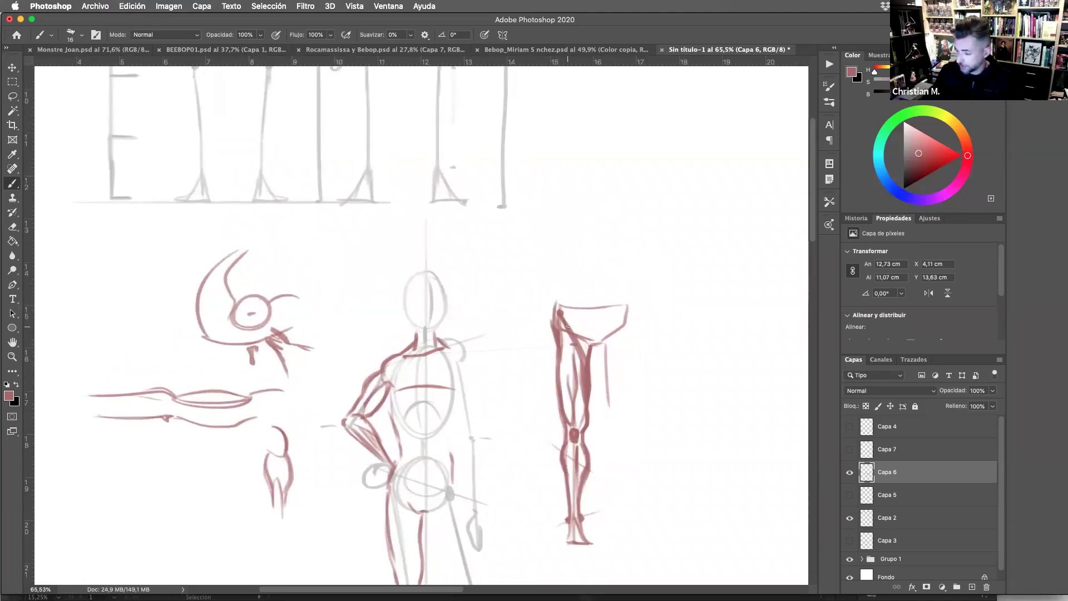
pyautogui.moveTo(630, 360); pyautogui.dragTo(563, 363)
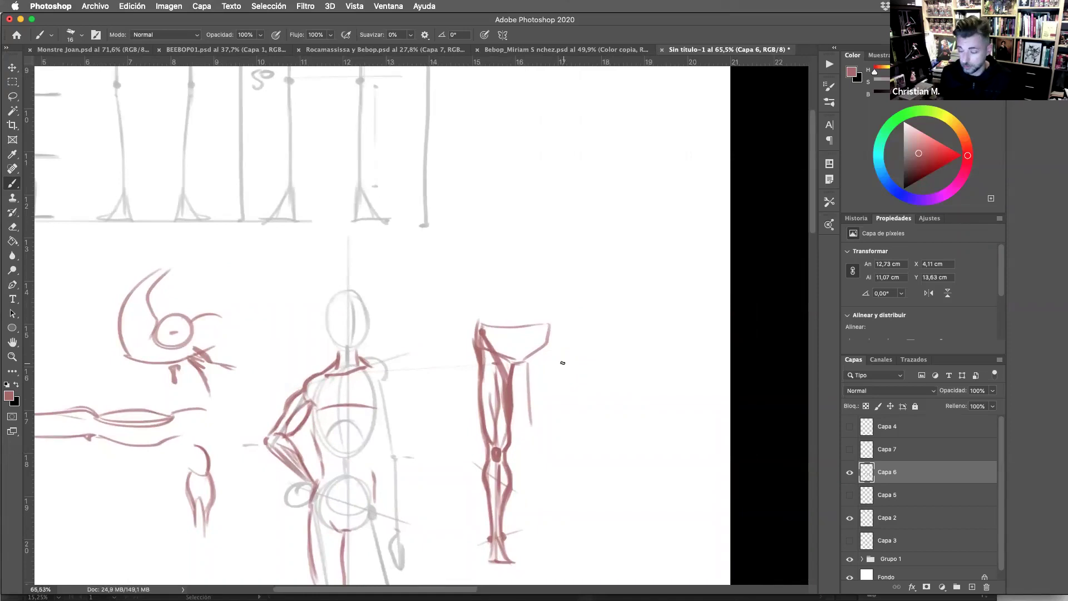
pyautogui.scroll(-2, 457, 473)
pyautogui.hscroll(-1, 457, 473)
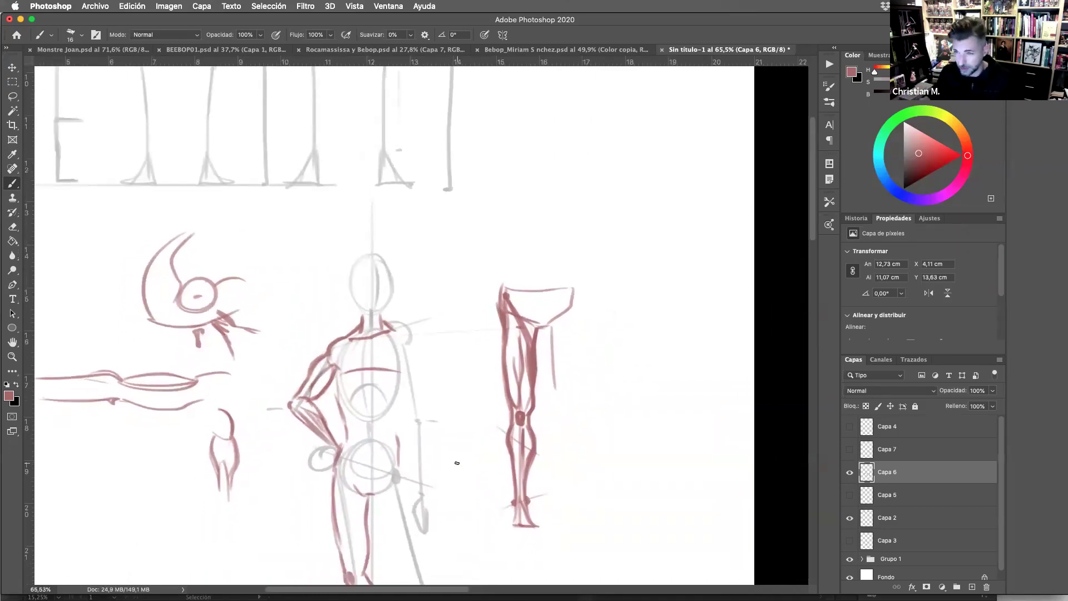
pyautogui.scroll(-2, 469, 476)
pyautogui.hscroll(-1, 469, 477)
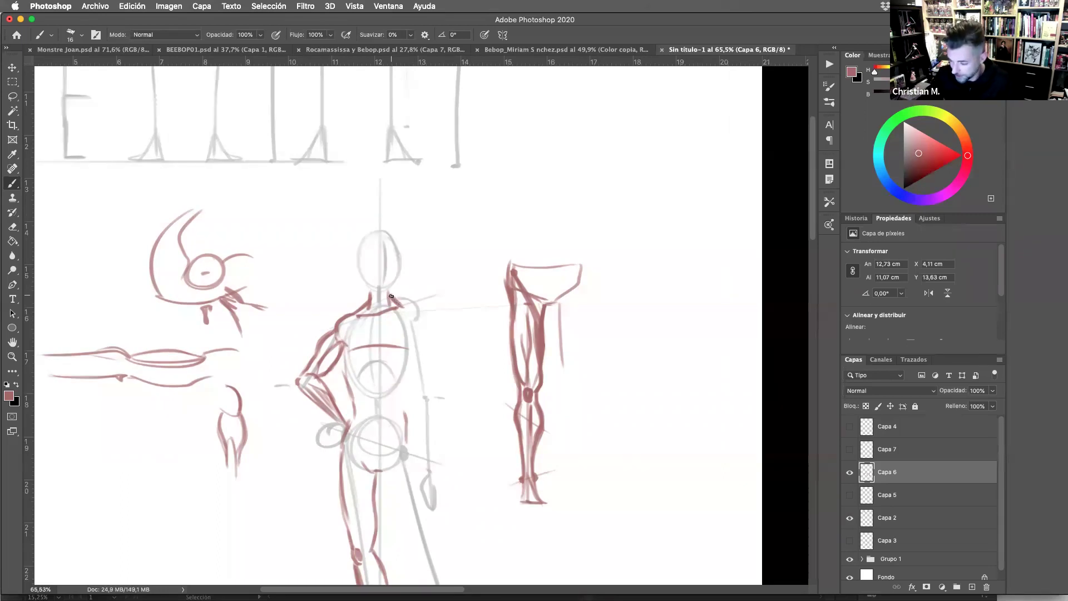
pyautogui.moveTo(398, 304)
pyautogui.mouseDown()
pyautogui.moveTo(421, 301)
pyautogui.moveTo(426, 345)
pyautogui.mouseUp()
pyautogui.moveTo(480, 409); pyautogui.dragTo(488, 391)
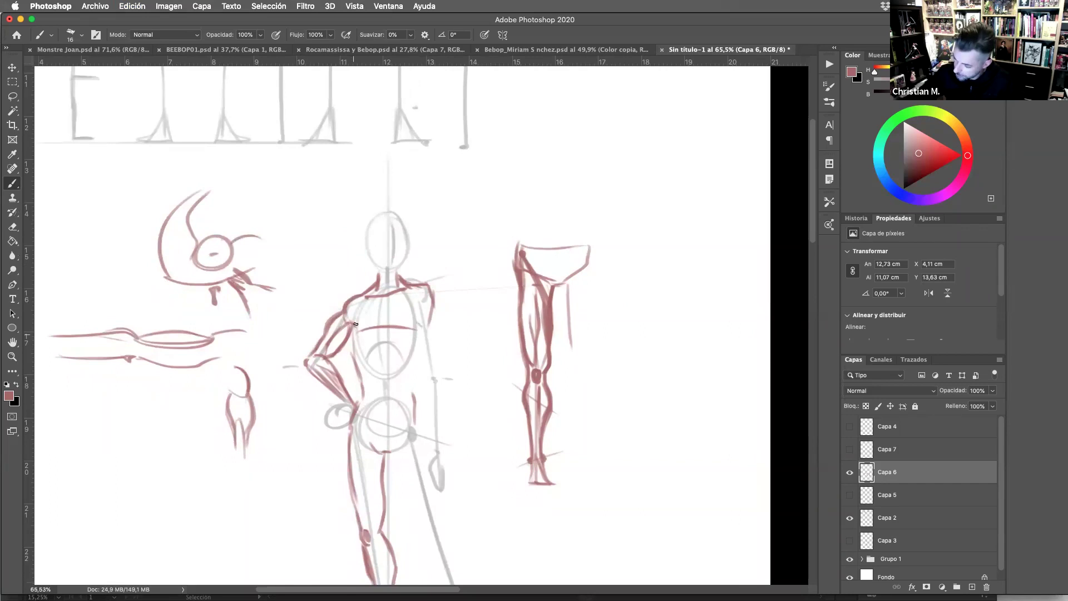
# Step: Shape the pectorals with armpit edges and a curved lower contour, and add muscle lines running across the chest between the armpits
pyautogui.moveTo(357, 328); pyautogui.dragTo(354, 305)
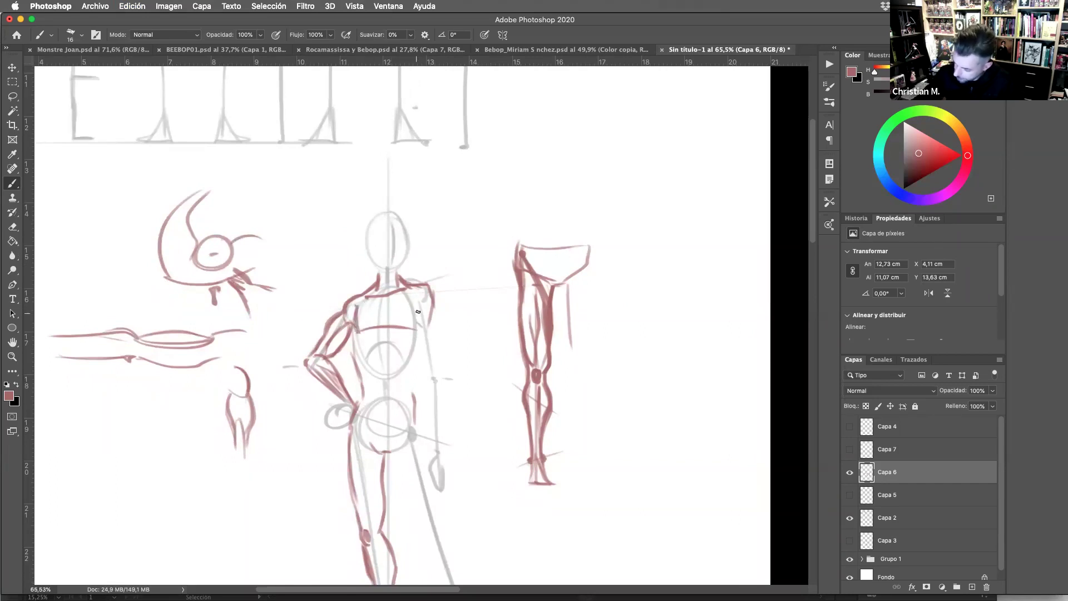
pyautogui.moveTo(414, 329); pyautogui.dragTo(417, 314)
pyautogui.moveTo(358, 333)
pyautogui.mouseDown()
pyautogui.moveTo(407, 329)
pyautogui.moveTo(385, 327)
pyautogui.moveTo(384, 294)
pyautogui.moveTo(385, 329)
pyautogui.moveTo(384, 285)
pyautogui.moveTo(356, 319)
pyautogui.moveTo(413, 299)
pyautogui.mouseUp()
pyautogui.press('super+z')
pyautogui.moveTo(357, 318)
pyautogui.mouseDown()
pyautogui.moveTo(390, 306)
pyautogui.moveTo(416, 326)
pyautogui.mouseUp()
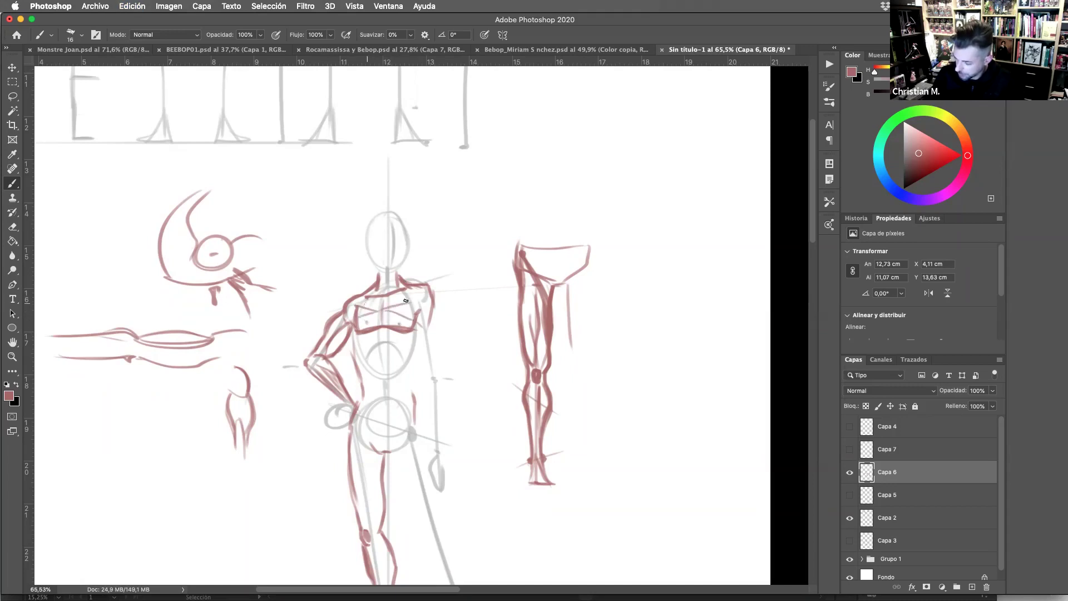
pyautogui.hscroll(-3, 501, 431)
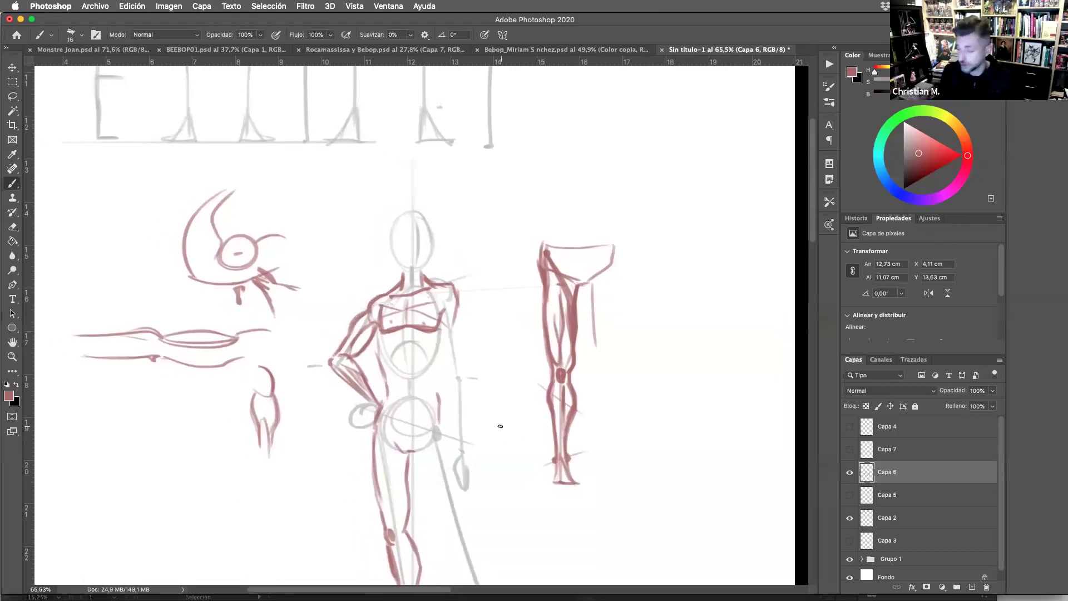
pyautogui.moveTo(409, 311)
pyautogui.mouseDown()
pyautogui.moveTo(429, 307)
pyautogui.moveTo(384, 316)
pyautogui.mouseUp()
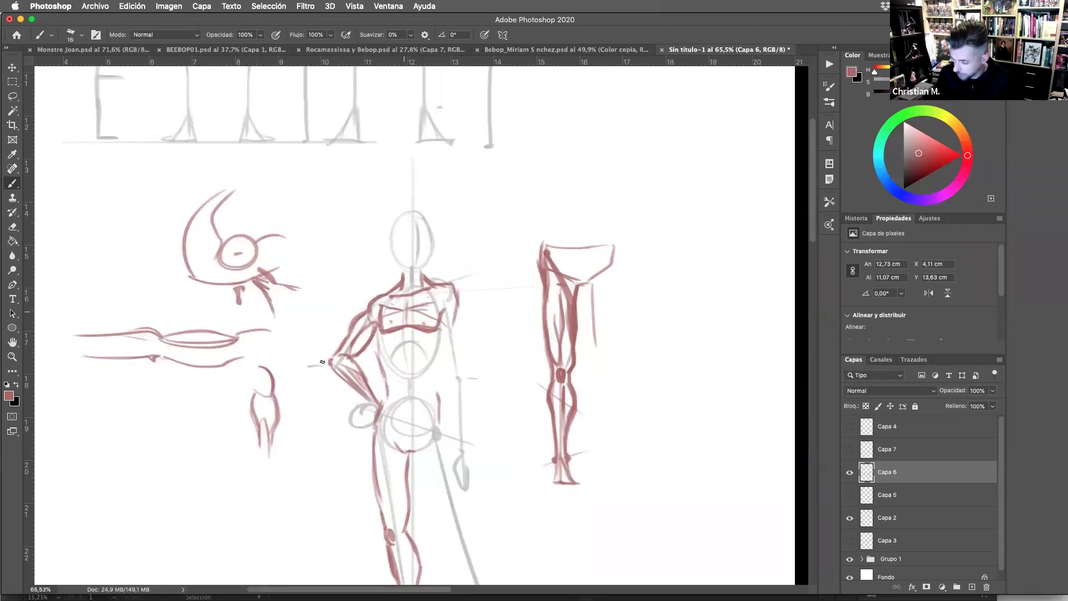
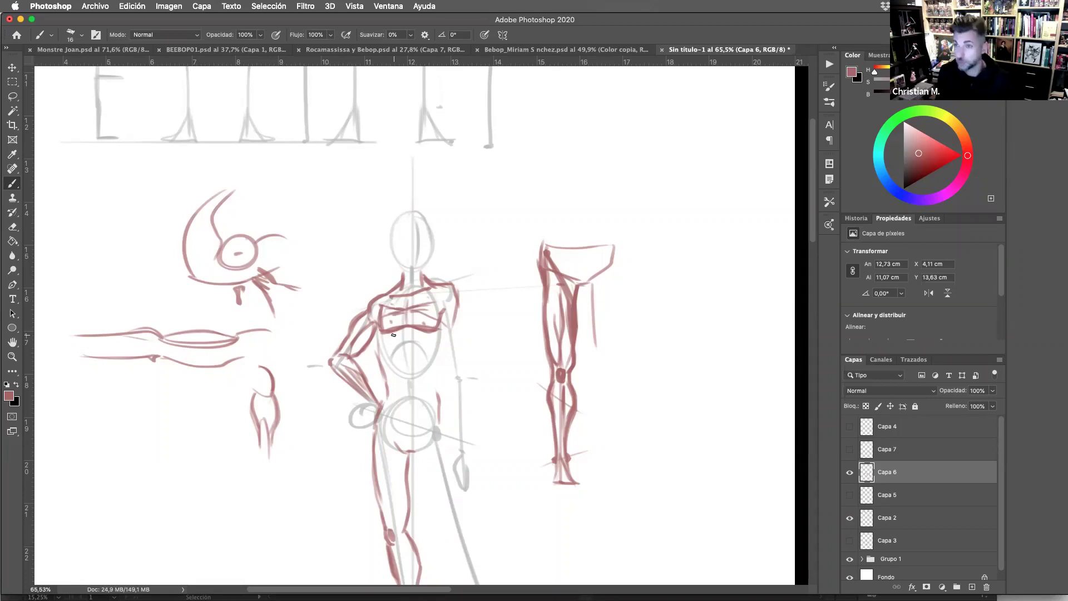
# Step: Draw both sides of the torso, curving from the armpits down through the waist to the hips
pyautogui.scroll(-3, 393, 334)
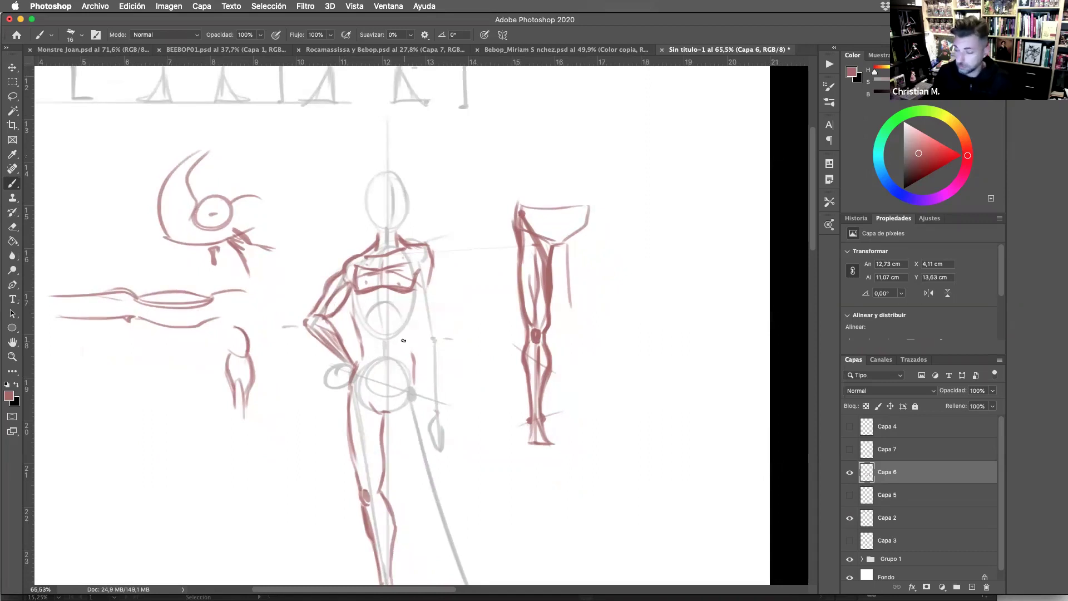
pyautogui.moveTo(353, 303); pyautogui.dragTo(363, 368)
pyautogui.moveTo(410, 337)
pyautogui.mouseDown()
pyautogui.moveTo(412, 363)
pyautogui.moveTo(418, 297)
pyautogui.mouseUp()
pyautogui.moveTo(348, 304)
pyautogui.mouseDown()
pyautogui.moveTo(356, 327)
pyautogui.moveTo(352, 315)
pyautogui.mouseUp()
pyautogui.moveTo(423, 303)
pyautogui.mouseDown()
pyautogui.moveTo(415, 316)
pyautogui.moveTo(423, 295)
pyautogui.mouseUp()
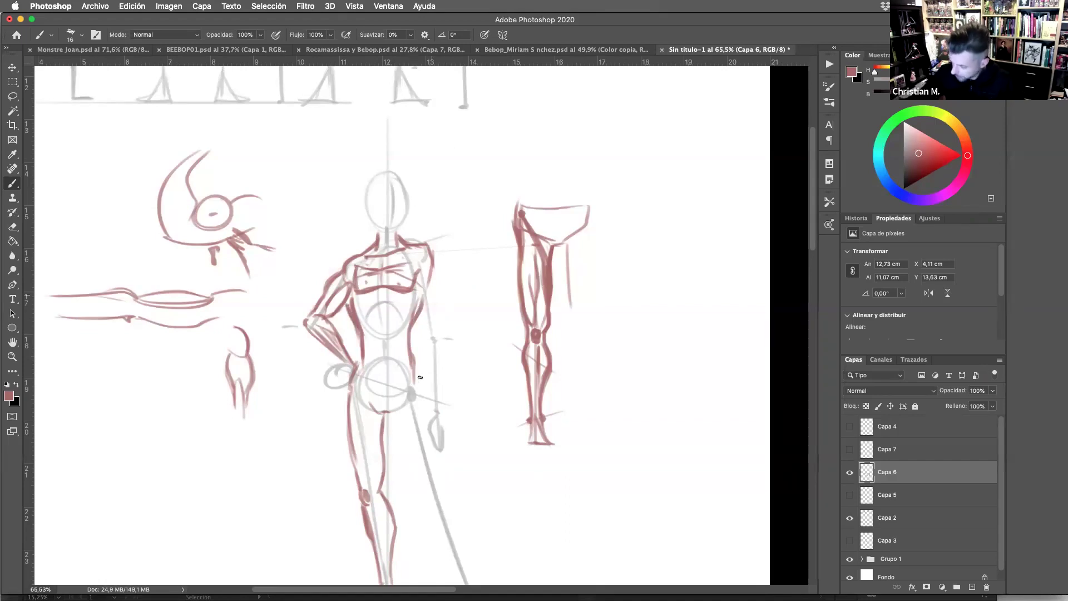
# Step: Start a small exaggerated muscular figure above the leg study, with a triangular torso, head, waist circle and rounded shoulders
pyautogui.moveTo(560, 472); pyautogui.dragTo(440, 561)
pyautogui.moveTo(492, 219)
pyautogui.mouseDown()
pyautogui.moveTo(542, 218)
pyautogui.moveTo(501, 243)
pyautogui.moveTo(518, 271)
pyautogui.mouseUp()
pyautogui.moveTo(542, 219)
pyautogui.mouseDown()
pyautogui.moveTo(520, 273)
pyautogui.moveTo(488, 217)
pyautogui.moveTo(543, 218)
pyautogui.moveTo(515, 269)
pyautogui.moveTo(522, 275)
pyautogui.moveTo(515, 269)
pyautogui.mouseUp()
pyautogui.moveTo(510, 211)
pyautogui.mouseDown()
pyautogui.moveTo(518, 200)
pyautogui.moveTo(523, 214)
pyautogui.moveTo(477, 235)
pyautogui.mouseUp()
pyautogui.moveTo(549, 213); pyautogui.dragTo(553, 237)
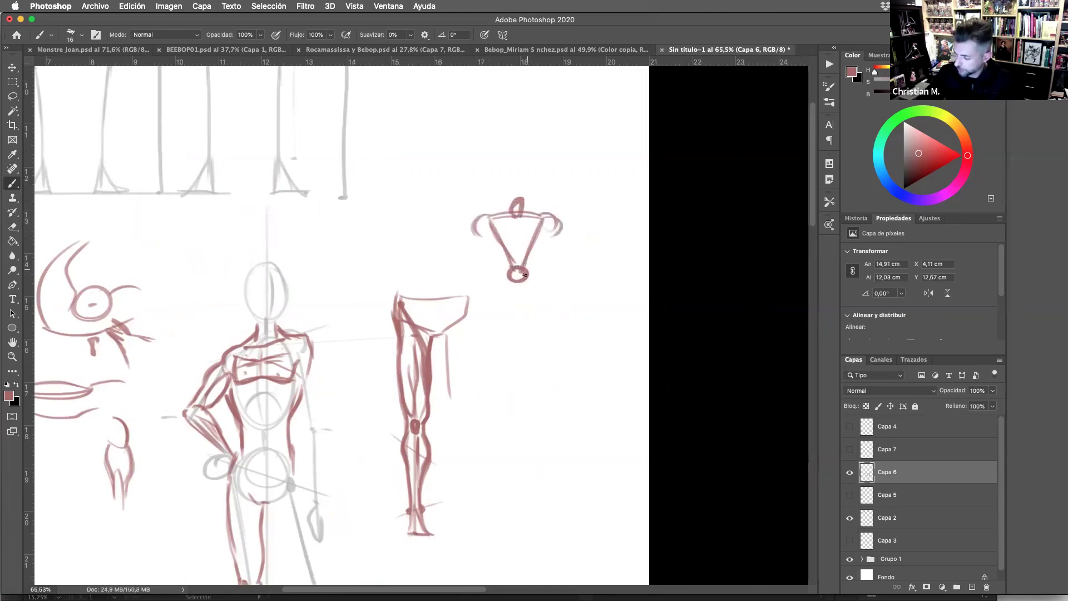
# Step: Complete the small muscular figure with bulky arms, round fists and short thin legs with feet
pyautogui.moveTo(478, 225)
pyautogui.mouseDown()
pyautogui.moveTo(472, 261)
pyautogui.moveTo(493, 231)
pyautogui.moveTo(551, 254)
pyautogui.moveTo(561, 223)
pyautogui.mouseUp()
pyautogui.moveTo(509, 284)
pyautogui.mouseDown()
pyautogui.moveTo(511, 306)
pyautogui.moveTo(519, 281)
pyautogui.moveTo(479, 290)
pyautogui.mouseUp()
pyautogui.moveTo(492, 253); pyautogui.dragTo(495, 289)
pyautogui.moveTo(549, 255)
pyautogui.mouseDown()
pyautogui.moveTo(542, 287)
pyautogui.moveTo(567, 254)
pyautogui.moveTo(549, 282)
pyautogui.moveTo(537, 274)
pyautogui.moveTo(483, 294)
pyautogui.moveTo(518, 319)
pyautogui.mouseUp()
pyautogui.moveTo(522, 281)
pyautogui.mouseDown()
pyautogui.moveTo(524, 319)
pyautogui.moveTo(534, 323)
pyautogui.mouseUp()
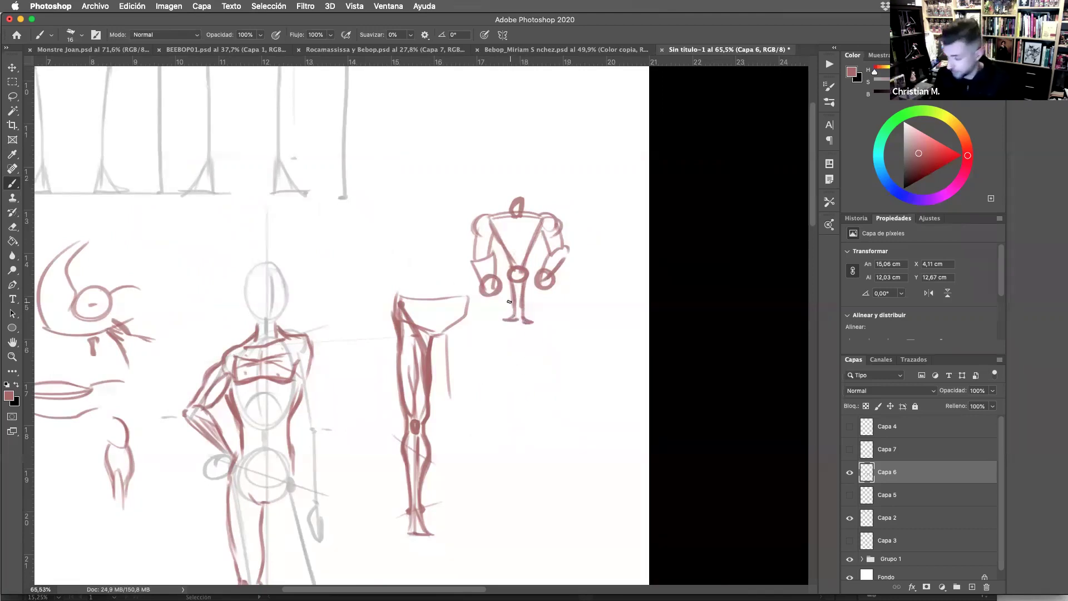
# Step: Outline the main figure's hanging arm with muscle contours from the upper arm through the elbow to the wrist
pyautogui.moveTo(439, 455); pyautogui.dragTo(523, 399)
pyautogui.moveTo(399, 302)
pyautogui.mouseDown()
pyautogui.moveTo(394, 342)
pyautogui.moveTo(384, 311)
pyautogui.moveTo(410, 394)
pyautogui.moveTo(410, 408)
pyautogui.moveTo(400, 371)
pyautogui.moveTo(405, 447)
pyautogui.moveTo(398, 383)
pyautogui.moveTo(410, 364)
pyautogui.moveTo(399, 395)
pyautogui.moveTo(402, 413)
pyautogui.moveTo(411, 378)
pyautogui.moveTo(406, 434)
pyautogui.mouseUp()
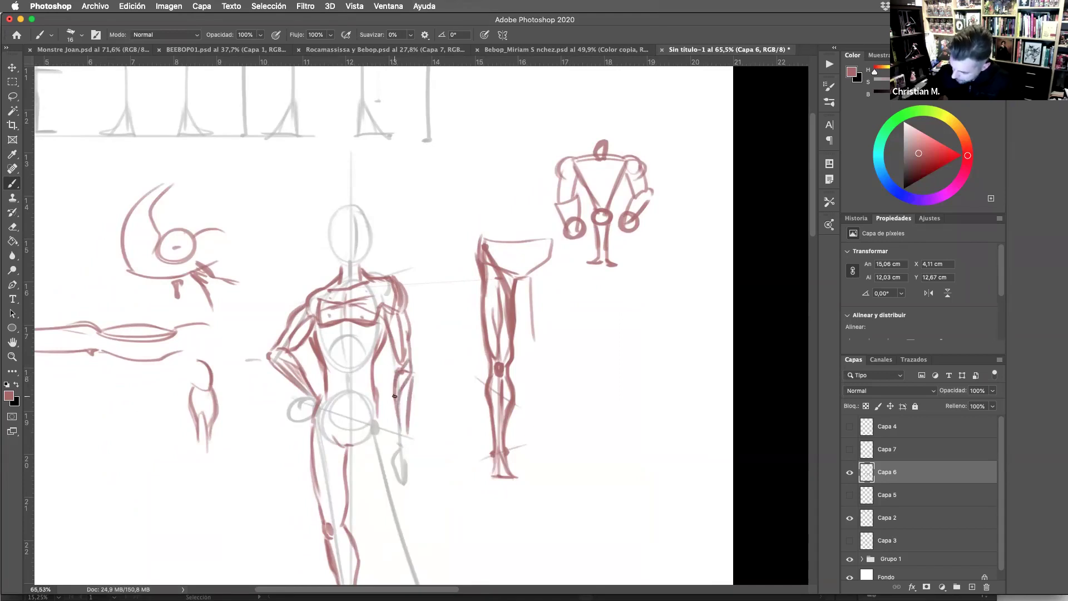
pyautogui.moveTo(396, 397); pyautogui.dragTo(399, 440)
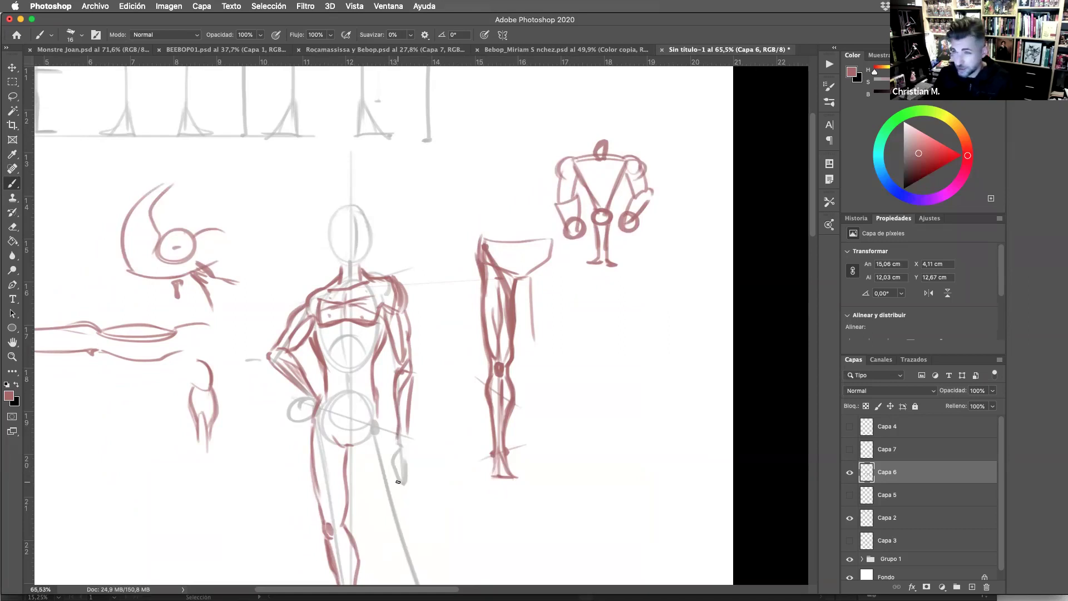
pyautogui.moveTo(284, 349)
pyautogui.mouseDown()
pyautogui.moveTo(313, 373)
pyautogui.moveTo(300, 364)
pyautogui.moveTo(313, 399)
pyautogui.mouseUp()
pyautogui.press('super+z')
# Step: Sketch a separate forearm study beside the leg study, with a vertical arm axis, a tapering forearm and a circle for the hand
pyautogui.hscroll(2, 412, 510)
pyautogui.scroll(1, 412, 511)
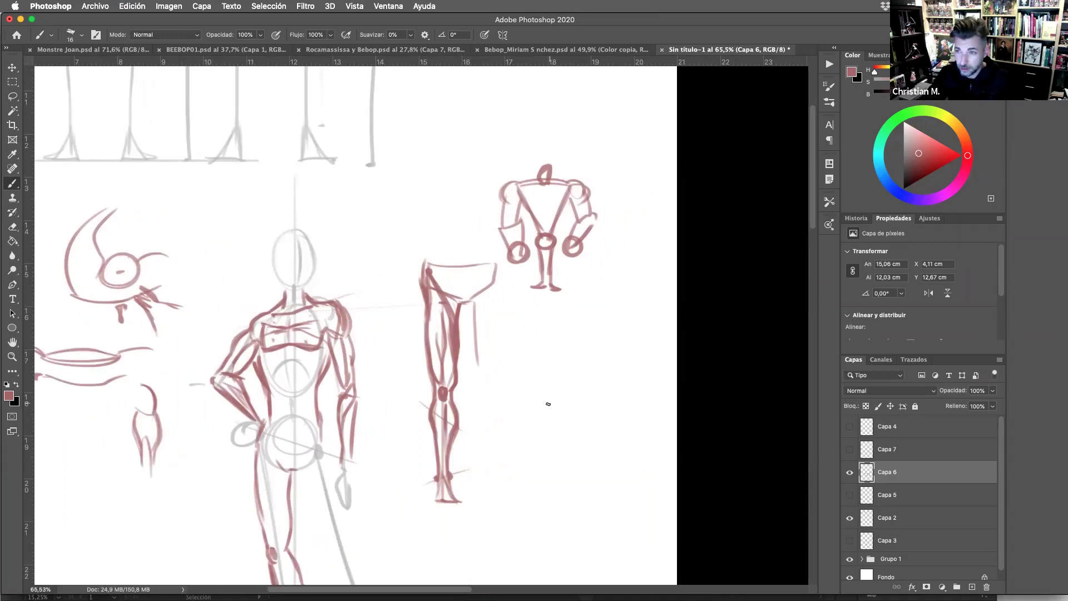
pyautogui.moveTo(577, 303); pyautogui.dragTo(582, 444)
pyautogui.moveTo(563, 364); pyautogui.dragTo(582, 445)
pyautogui.hotkey('ctrl', 'z')
pyautogui.moveTo(575, 361)
pyautogui.mouseDown()
pyautogui.moveTo(588, 361)
pyautogui.moveTo(581, 442)
pyautogui.moveTo(591, 371)
pyautogui.moveTo(585, 443)
pyautogui.mouseUp()
pyautogui.hotkey('ctrl', 'z')
pyautogui.moveTo(592, 363)
pyautogui.mouseDown()
pyautogui.moveTo(596, 399)
pyautogui.moveTo(579, 443)
pyautogui.mouseUp()
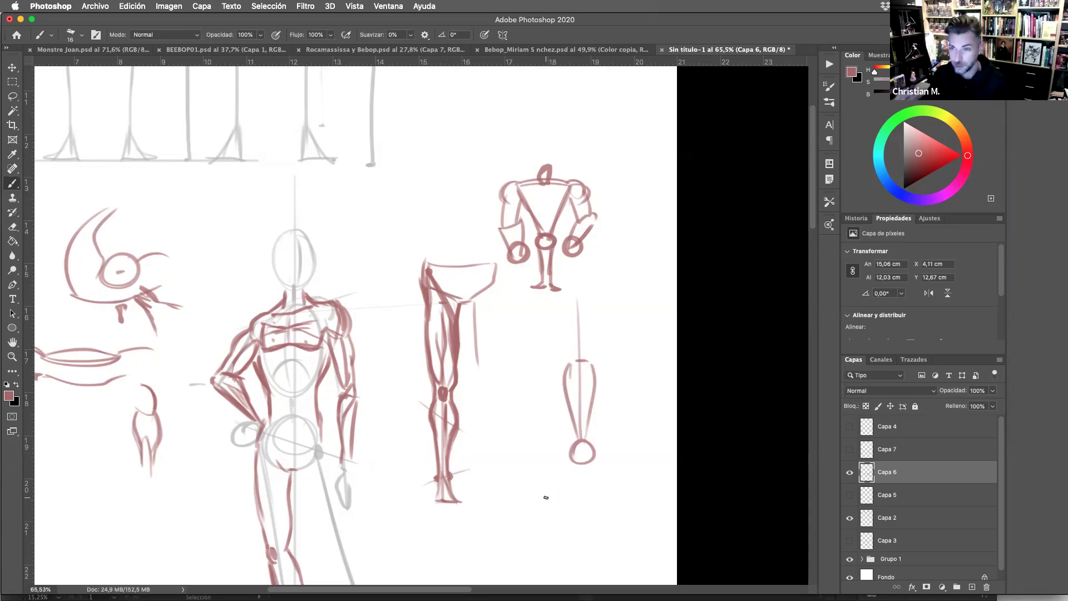
pyautogui.moveTo(569, 365); pyautogui.dragTo(561, 394)
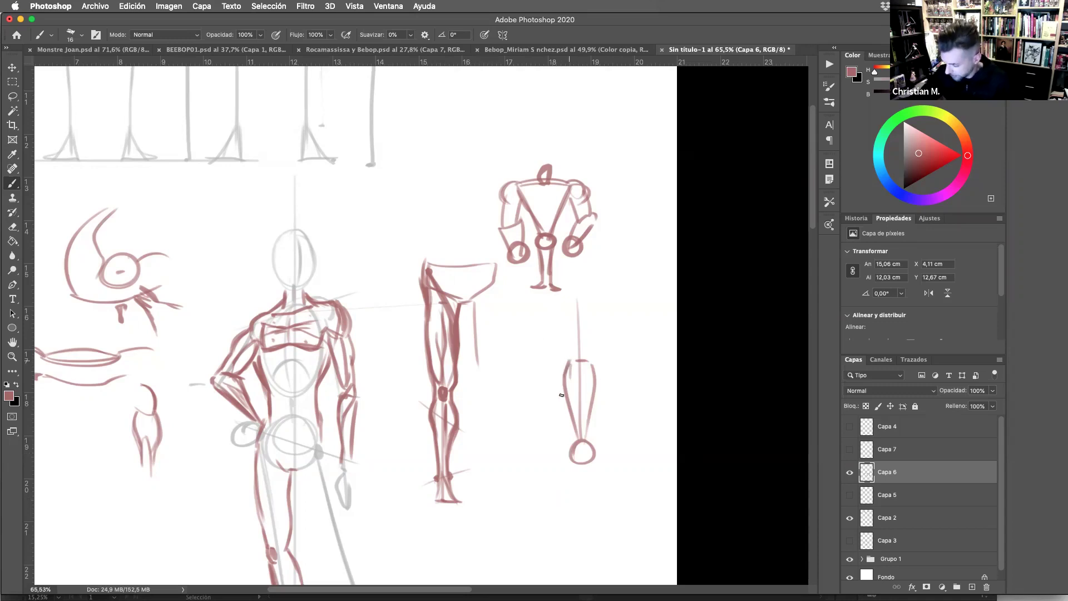
# Step: Add the upper arm and rounded shoulder contour above the forearm study
pyautogui.moveTo(584, 361)
pyautogui.mouseDown()
pyautogui.moveTo(588, 334)
pyautogui.moveTo(584, 362)
pyautogui.mouseUp()
pyautogui.moveTo(584, 307)
pyautogui.mouseDown()
pyautogui.moveTo(576, 449)
pyautogui.moveTo(588, 363)
pyautogui.moveTo(575, 426)
pyautogui.mouseUp()
pyautogui.moveTo(570, 364)
pyautogui.mouseDown()
pyautogui.moveTo(563, 295)
pyautogui.moveTo(588, 271)
pyautogui.mouseUp()
pyautogui.moveTo(587, 310); pyautogui.dragTo(592, 306)
# Step: Draw the small upper abdominal arc below the main figure's ribcage and the vertical side lines of the abdomen
pyautogui.moveTo(410, 510)
pyautogui.mouseDown()
pyautogui.moveTo(534, 443)
pyautogui.moveTo(538, 451)
pyautogui.mouseUp()
pyautogui.moveTo(541, 465); pyautogui.dragTo(530, 424)
pyautogui.moveTo(407, 223)
pyautogui.mouseDown()
pyautogui.moveTo(435, 230)
pyautogui.moveTo(433, 241)
pyautogui.moveTo(421, 204)
pyautogui.mouseUp()
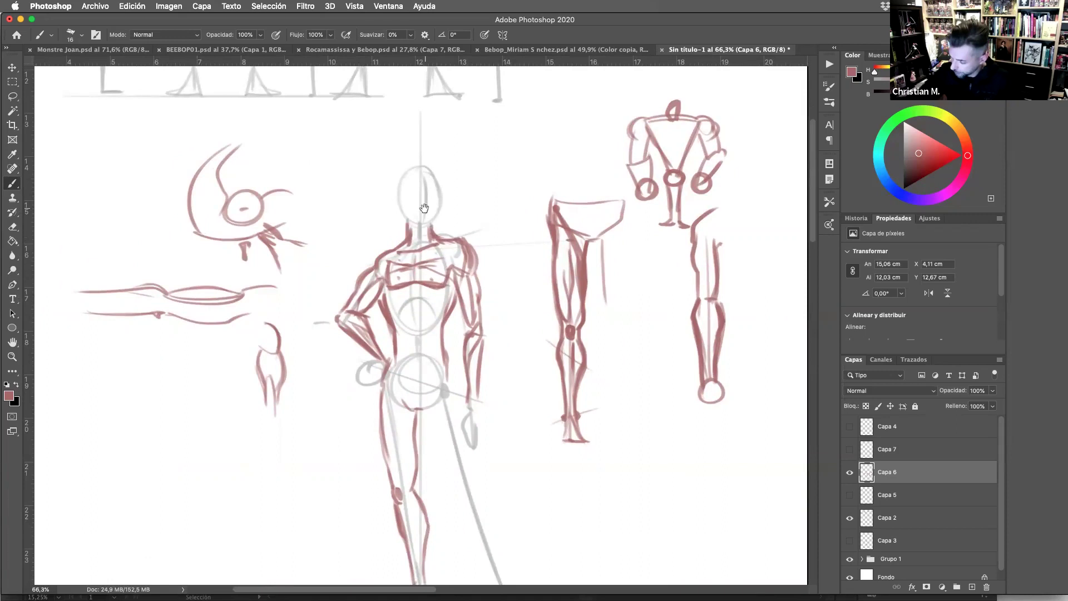
pyautogui.scroll(-2, 401, 317)
pyautogui.moveTo(396, 286); pyautogui.dragTo(390, 320)
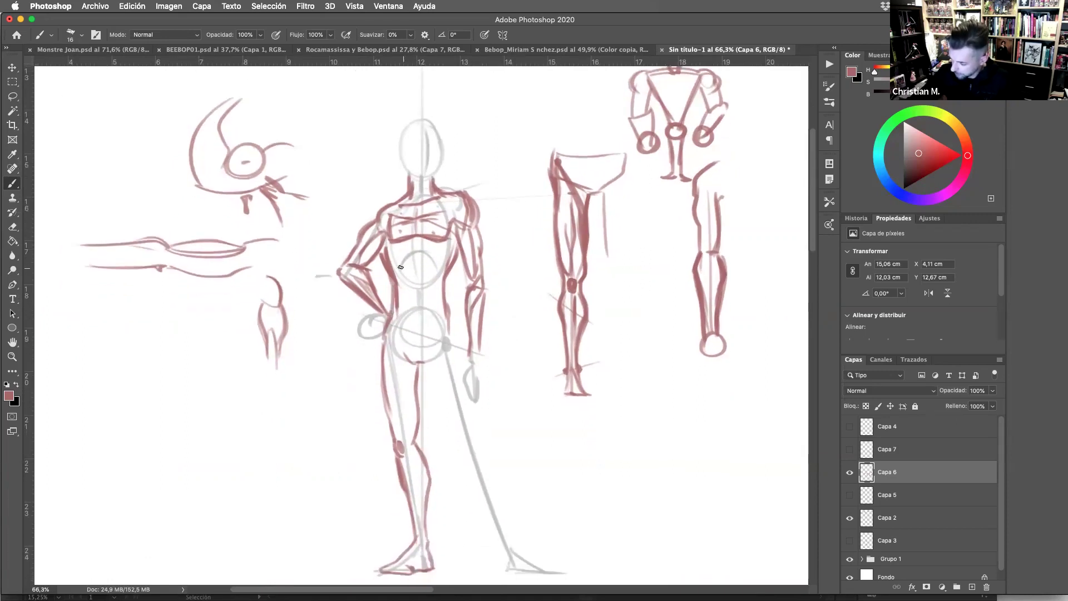
pyautogui.moveTo(407, 272)
pyautogui.mouseDown()
pyautogui.moveTo(419, 303)
pyautogui.moveTo(406, 279)
pyautogui.moveTo(403, 325)
pyautogui.moveTo(431, 306)
pyautogui.moveTo(430, 277)
pyautogui.moveTo(434, 338)
pyautogui.mouseUp()
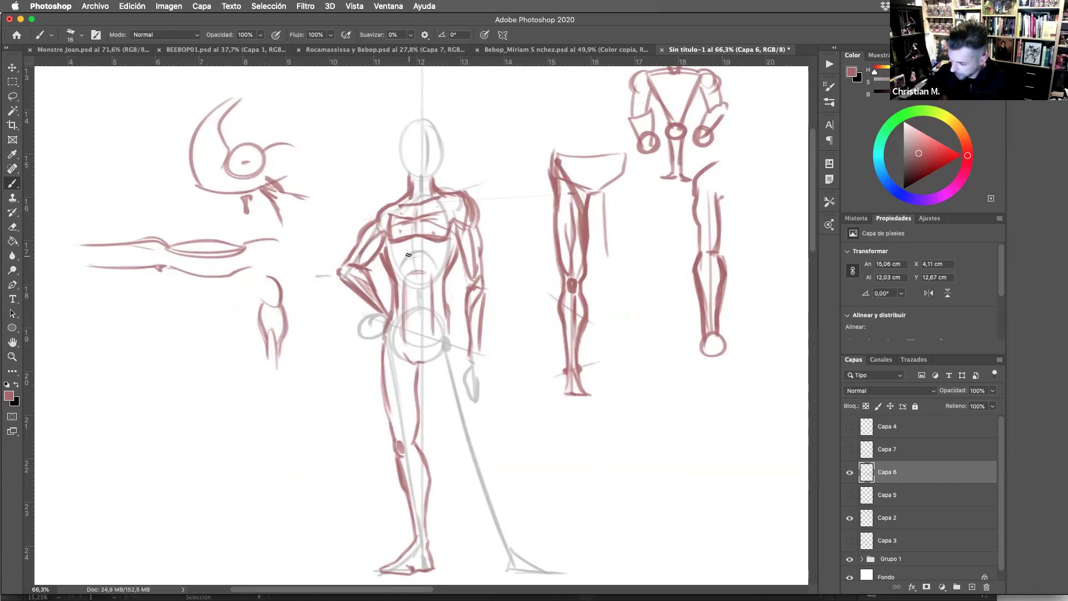
# Step: Redraw the lower pectoral contour further down the ribcage and erase the old chest lines above it
pyautogui.moveTo(386, 231)
pyautogui.mouseDown()
pyautogui.moveTo(400, 250)
pyautogui.moveTo(421, 240)
pyautogui.moveTo(442, 249)
pyautogui.moveTo(415, 224)
pyautogui.moveTo(396, 246)
pyautogui.moveTo(436, 214)
pyautogui.moveTo(408, 219)
pyautogui.moveTo(445, 232)
pyautogui.mouseUp()
pyautogui.click(13, 227)
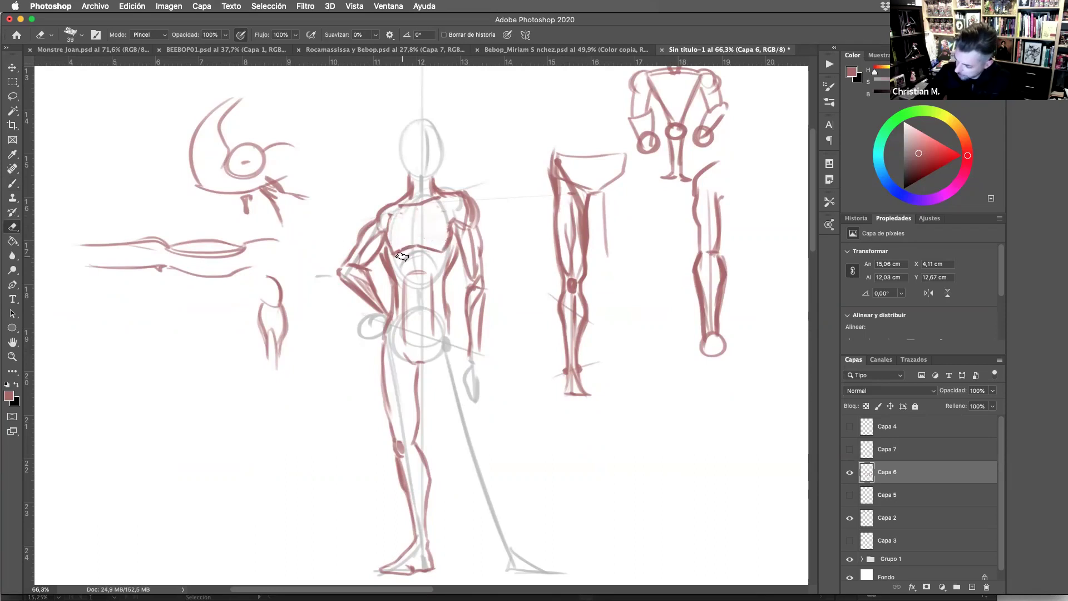
pyautogui.click(12, 186)
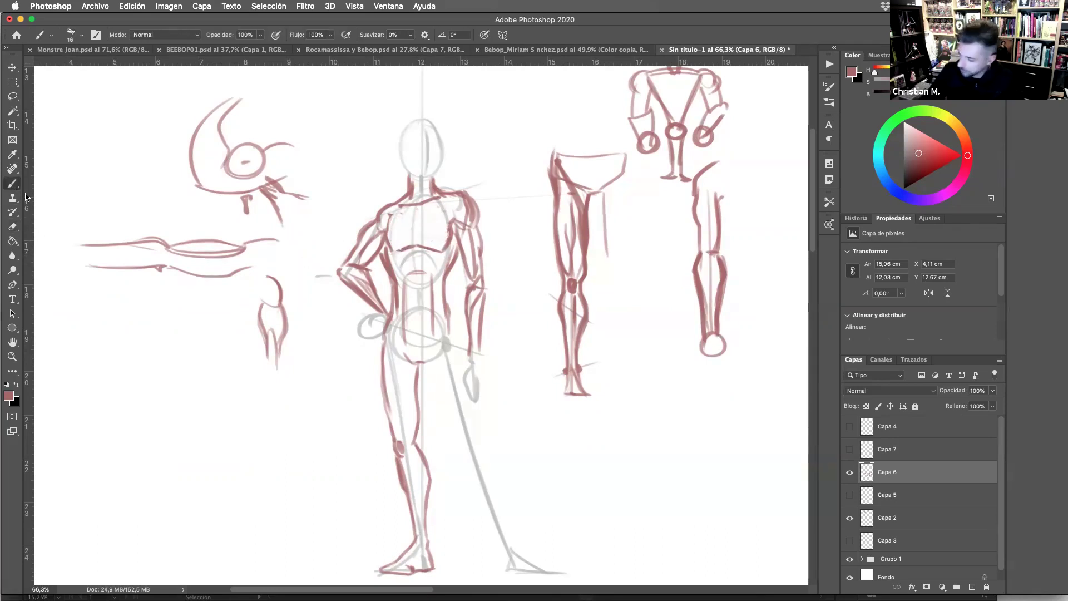
# Step: Draw the V-shaped groin lines and divide the abdominal column with horizontal muscle lines and a navel mark
pyautogui.moveTo(404, 320)
pyautogui.mouseDown()
pyautogui.moveTo(415, 356)
pyautogui.moveTo(426, 342)
pyautogui.moveTo(418, 356)
pyautogui.moveTo(429, 300)
pyautogui.moveTo(409, 356)
pyautogui.moveTo(423, 360)
pyautogui.moveTo(409, 346)
pyautogui.moveTo(418, 361)
pyautogui.moveTo(431, 335)
pyautogui.moveTo(428, 364)
pyautogui.mouseUp()
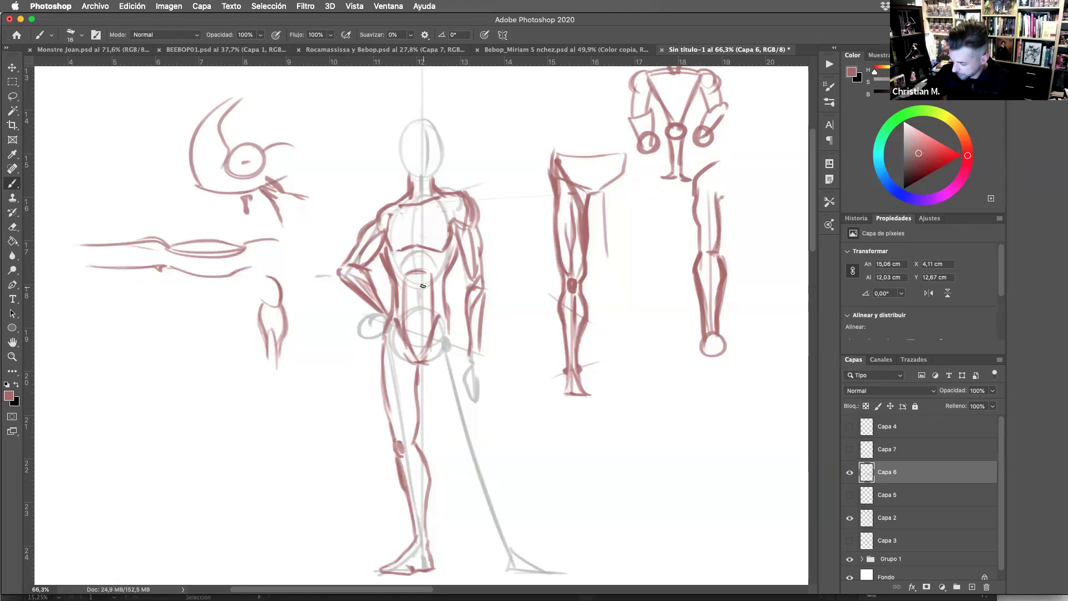
pyautogui.moveTo(415, 273); pyautogui.dragTo(417, 354)
pyautogui.moveTo(415, 280)
pyautogui.mouseDown()
pyautogui.moveTo(418, 355)
pyautogui.moveTo(431, 286)
pyautogui.mouseUp()
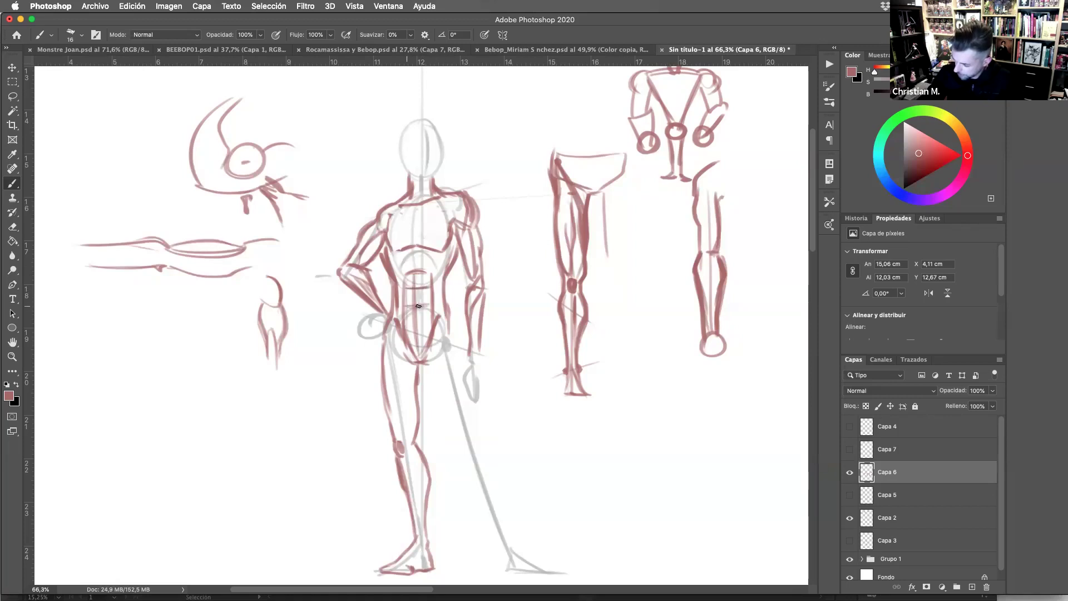
pyautogui.moveTo(406, 322); pyautogui.dragTo(431, 322)
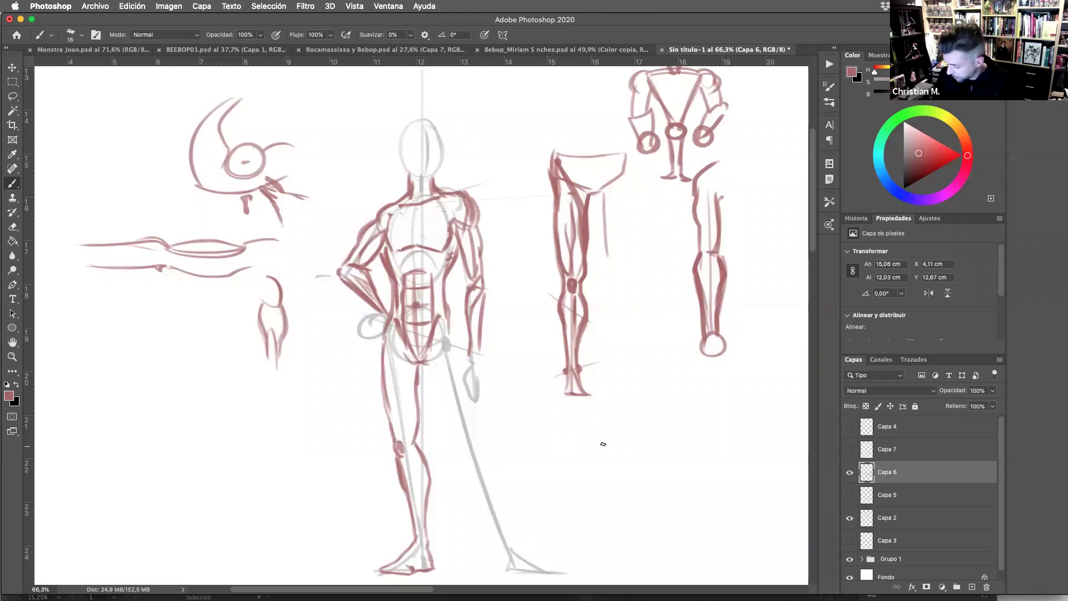
# Step: Sketch a small study below the arm study with a rounded top form, long curved contours, short hatching and a dot
pyautogui.moveTo(656, 399); pyautogui.dragTo(622, 476)
pyautogui.moveTo(633, 412); pyautogui.dragTo(621, 426)
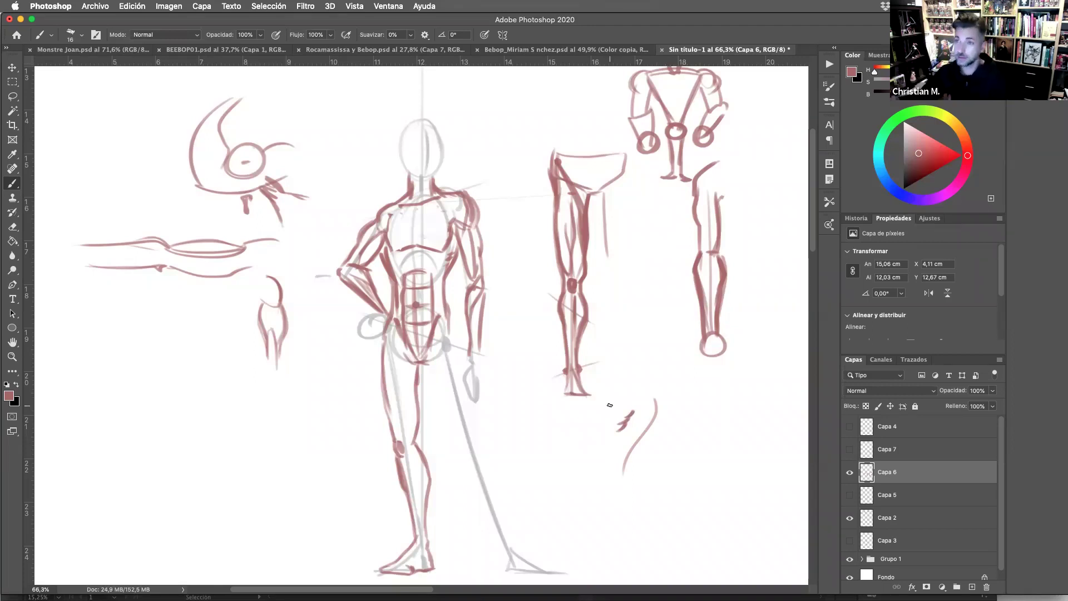
pyautogui.moveTo(655, 397)
pyautogui.mouseDown()
pyautogui.moveTo(616, 473)
pyautogui.moveTo(620, 446)
pyautogui.moveTo(618, 497)
pyautogui.mouseUp()
pyautogui.moveTo(650, 441); pyautogui.dragTo(655, 444)
pyautogui.moveTo(635, 378)
pyautogui.mouseDown()
pyautogui.moveTo(663, 399)
pyautogui.moveTo(586, 411)
pyautogui.moveTo(674, 400)
pyautogui.mouseUp()
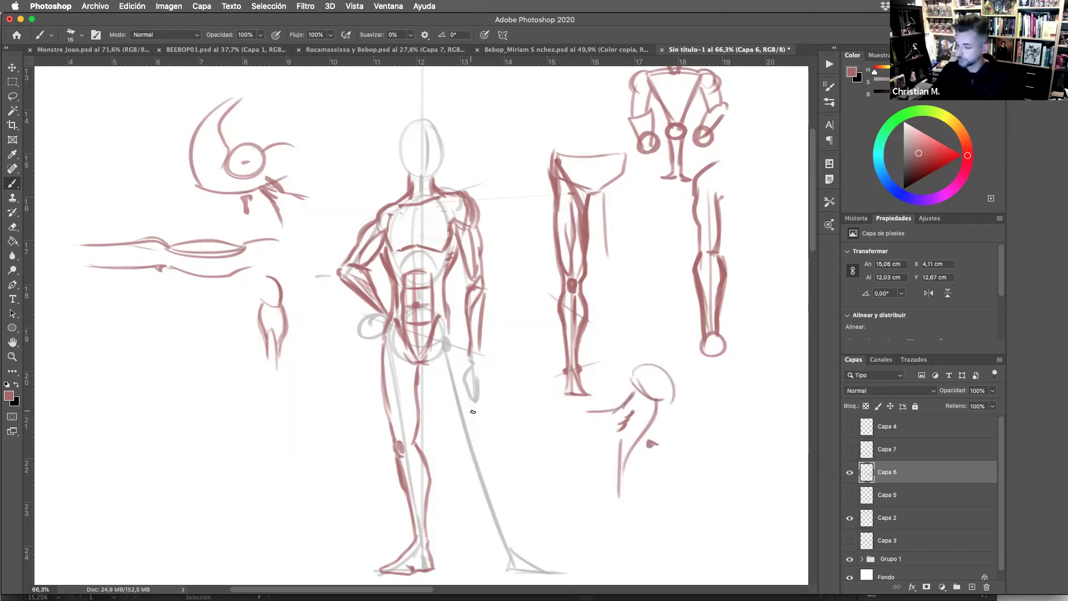
# Step: Mark the extended leg's knee and begin its inner thigh, and undo the trial arrow and ground strokes beside the leg
pyautogui.moveTo(512, 448); pyautogui.dragTo(425, 385)
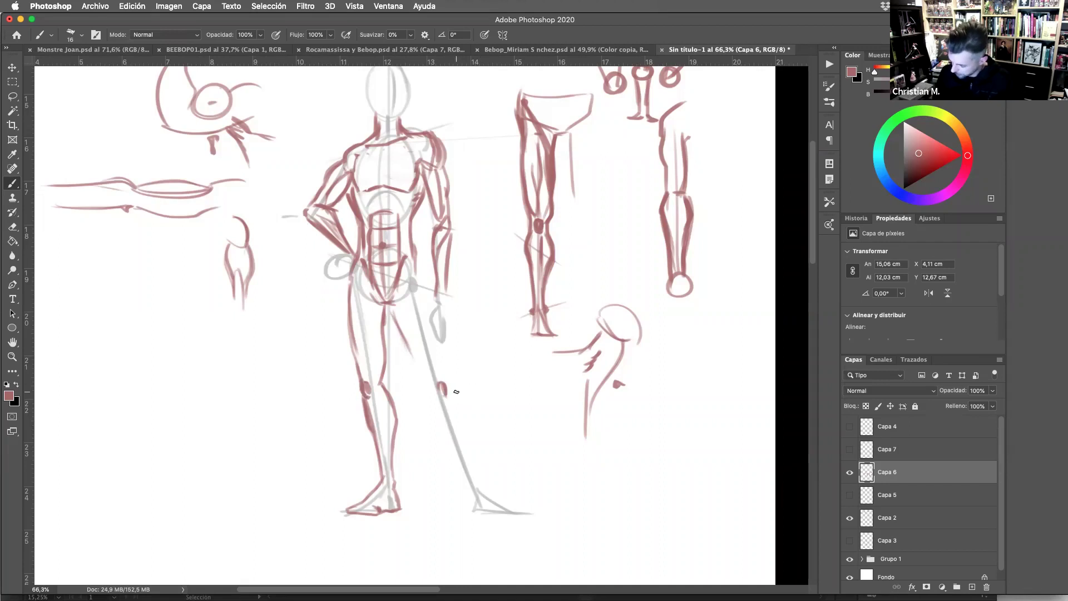
pyautogui.moveTo(460, 386)
pyautogui.mouseDown()
pyautogui.moveTo(503, 379)
pyautogui.moveTo(512, 390)
pyautogui.mouseUp()
pyautogui.moveTo(533, 513); pyautogui.dragTo(552, 514)
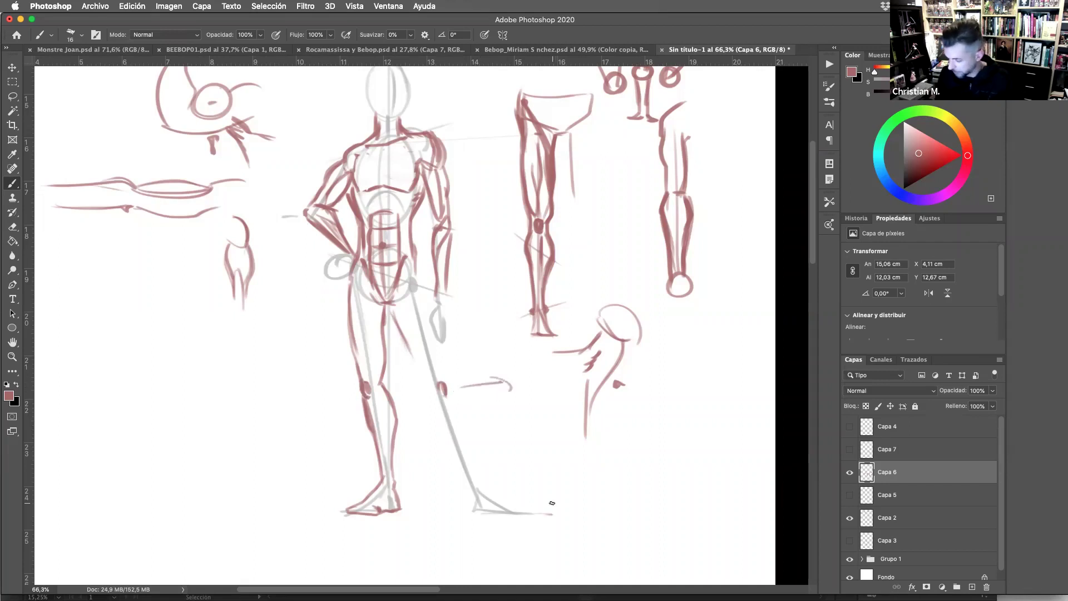
pyautogui.moveTo(455, 392); pyautogui.dragTo(495, 406)
pyautogui.press('super+z')
pyautogui.press('super+z')
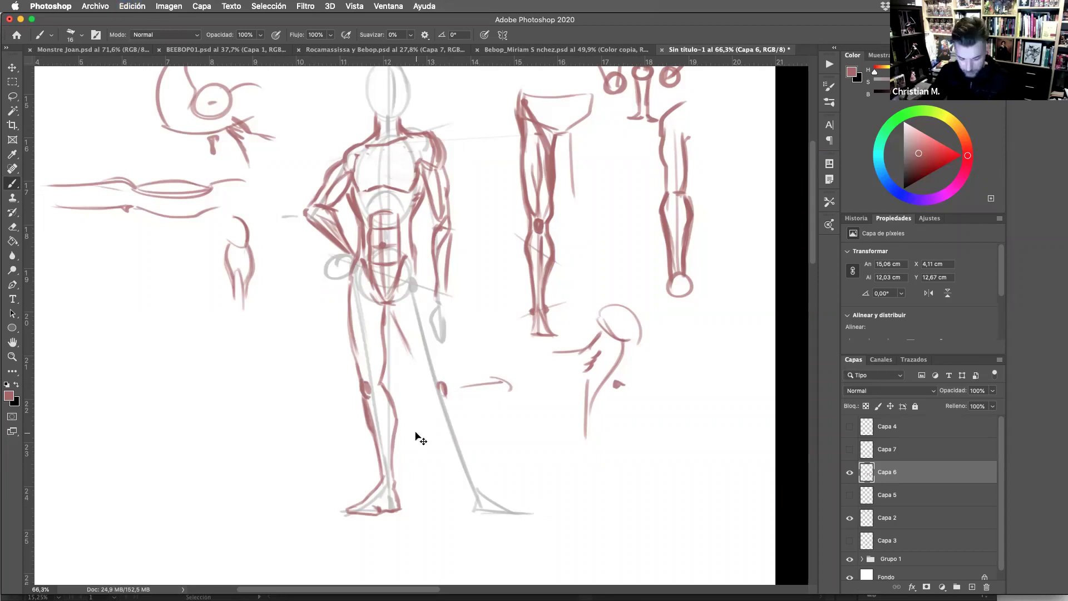
pyautogui.press('super+z')
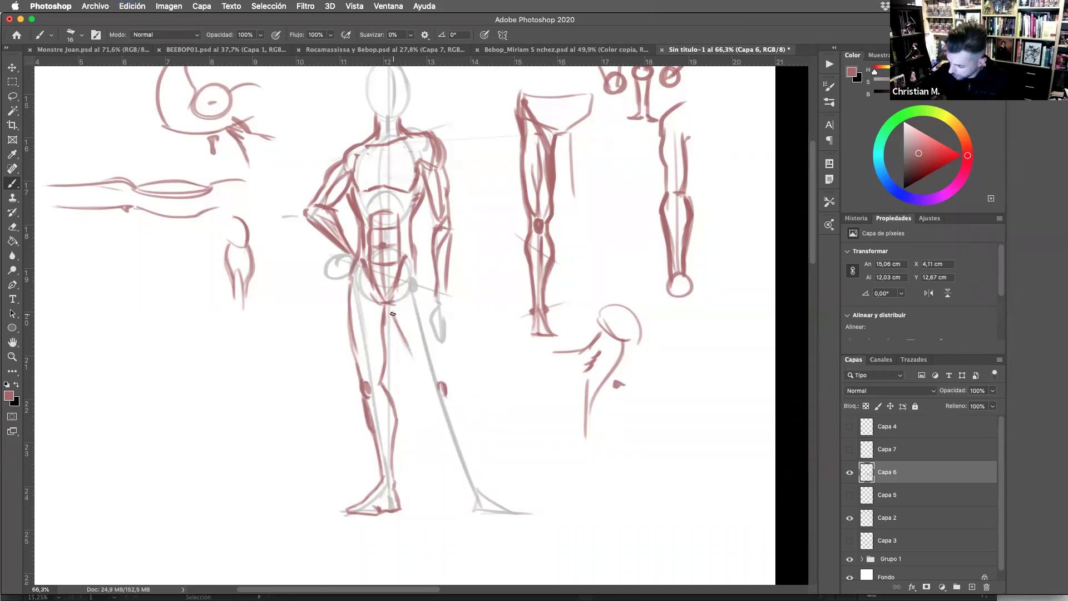
# Step: Outline the extended leg's inner and outer thigh from the crotch and hip to the knee, undoing the first outer contour
pyautogui.moveTo(392, 313); pyautogui.dragTo(437, 391)
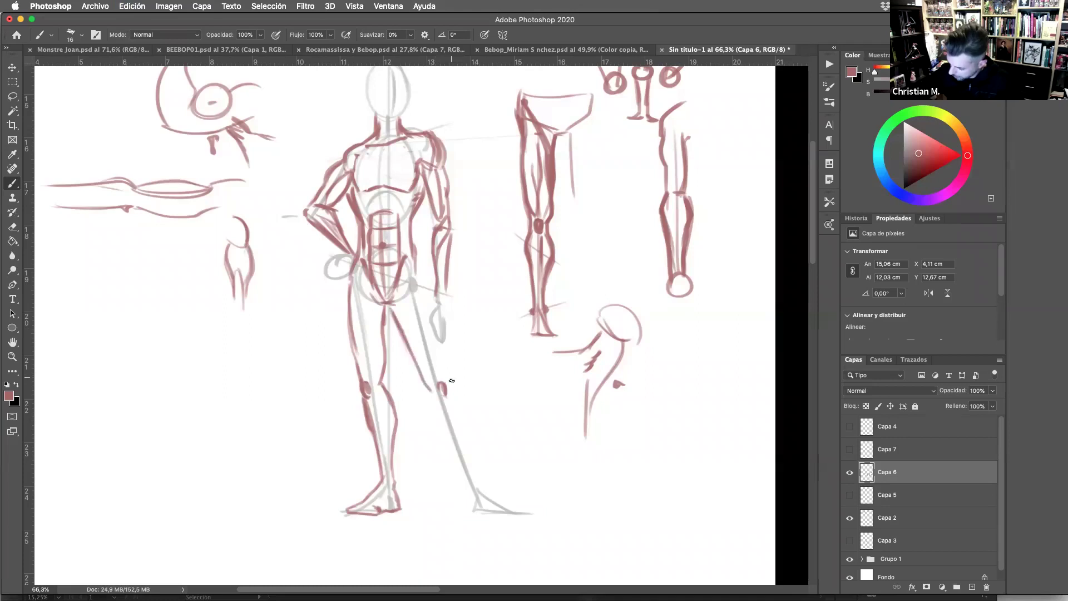
pyautogui.moveTo(445, 334); pyautogui.dragTo(454, 382)
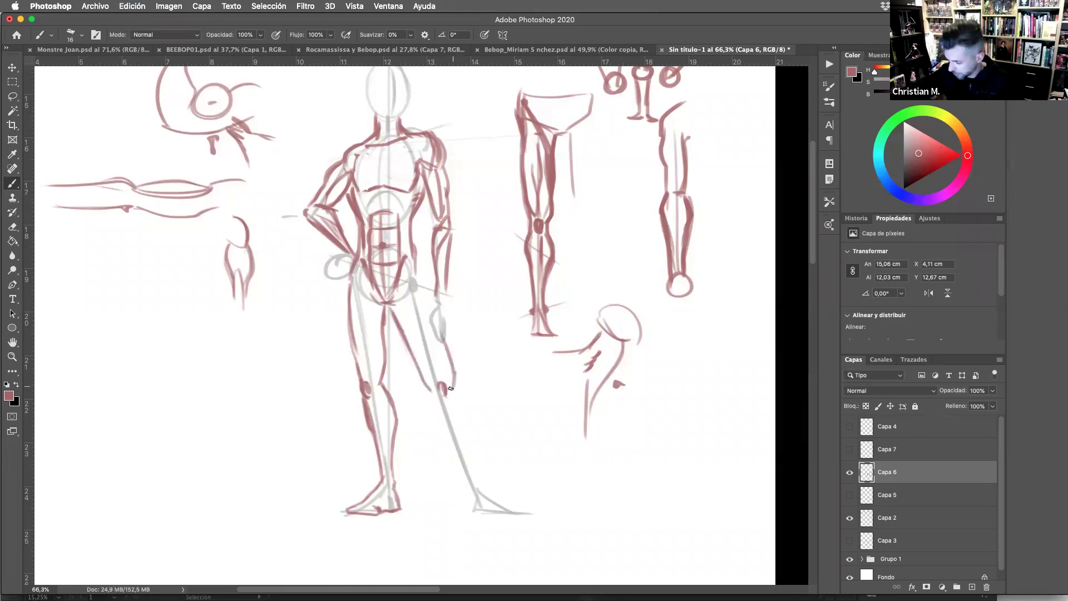
pyautogui.press('super+z')
pyautogui.press('super+z')
pyautogui.moveTo(449, 381); pyautogui.dragTo(423, 292)
pyautogui.moveTo(445, 357)
pyautogui.mouseDown()
pyautogui.moveTo(413, 252)
pyautogui.moveTo(450, 370)
pyautogui.mouseUp()
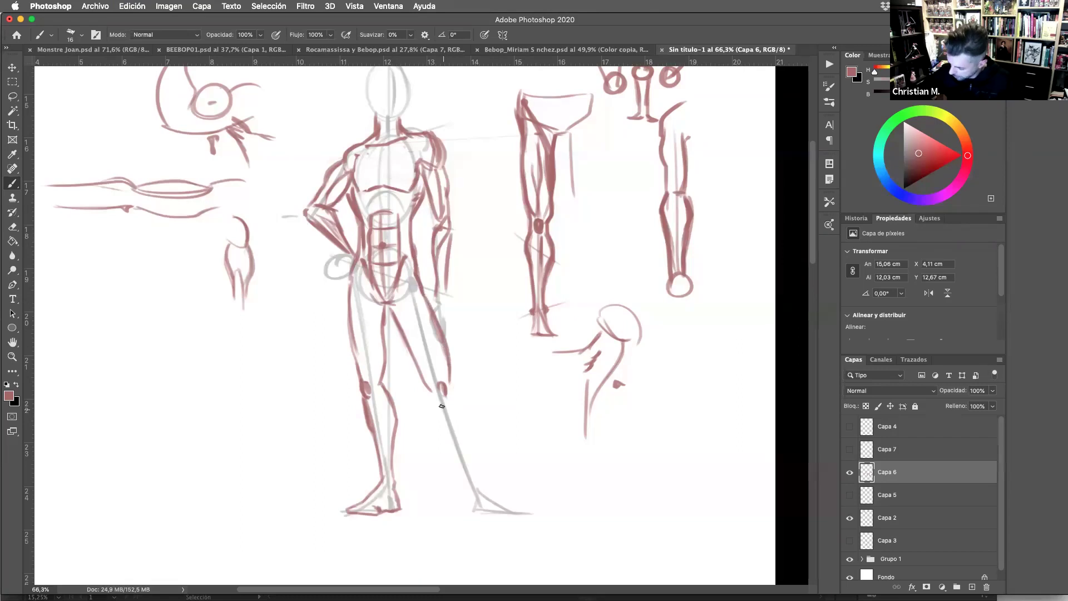
# Step: Shape the extended leg's calf contours from the knee to the ankle and outline its outward-pointing foot
pyautogui.moveTo(394, 314)
pyautogui.mouseDown()
pyautogui.moveTo(437, 394)
pyautogui.moveTo(430, 401)
pyautogui.moveTo(448, 399)
pyautogui.moveTo(437, 430)
pyautogui.moveTo(472, 489)
pyautogui.mouseUp()
pyautogui.moveTo(451, 395); pyautogui.dragTo(481, 482)
pyautogui.moveTo(434, 399); pyautogui.dragTo(444, 443)
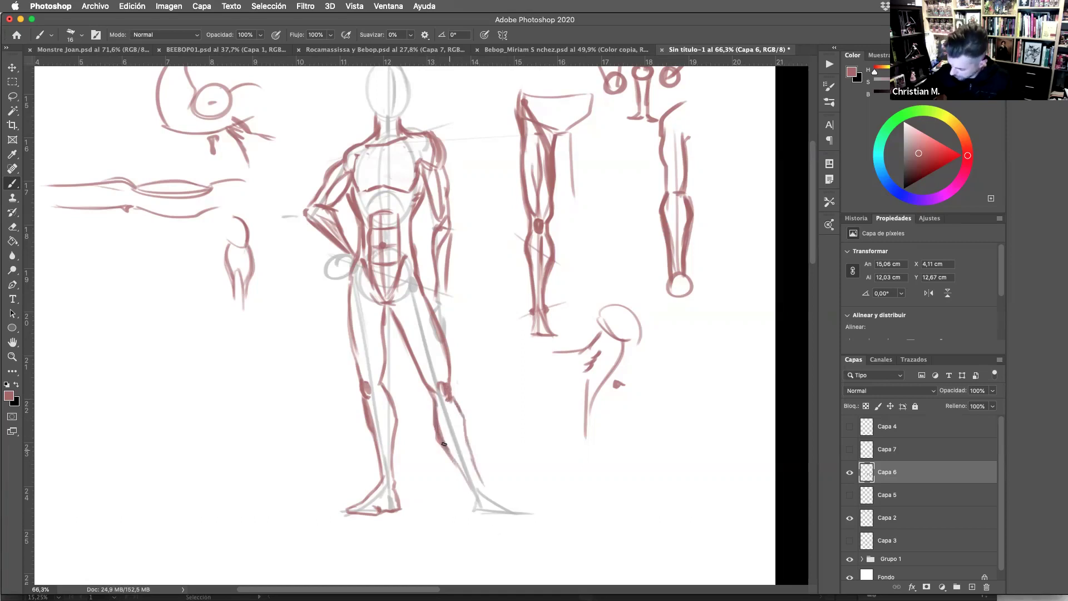
pyautogui.moveTo(457, 398)
pyautogui.mouseDown()
pyautogui.moveTo(462, 446)
pyautogui.moveTo(450, 403)
pyautogui.moveTo(479, 484)
pyautogui.mouseUp()
pyautogui.moveTo(465, 446)
pyautogui.mouseDown()
pyautogui.moveTo(483, 485)
pyautogui.moveTo(468, 513)
pyautogui.moveTo(528, 514)
pyautogui.mouseUp()
pyautogui.moveTo(485, 488); pyautogui.dragTo(531, 513)
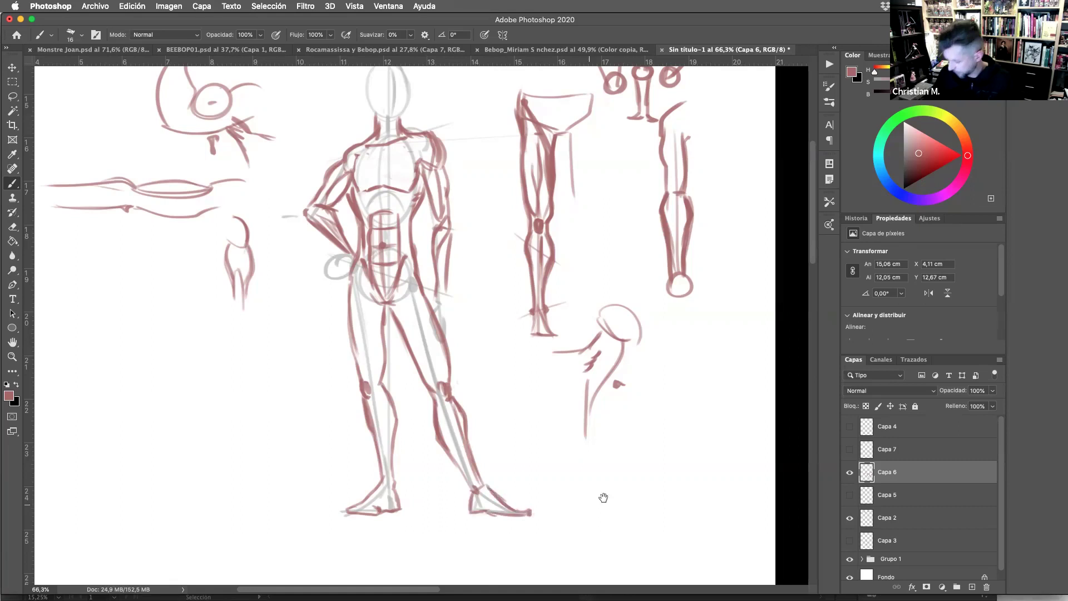
# Step: Draw the fist on the hip and the hanging hand, and outline the head with its jaw and ear
pyautogui.moveTo(600, 509)
pyautogui.mouseDown()
pyautogui.moveTo(579, 483)
pyautogui.moveTo(591, 469)
pyautogui.moveTo(587, 513)
pyautogui.moveTo(599, 525)
pyautogui.mouseUp()
pyautogui.moveTo(382, 298)
pyautogui.mouseDown()
pyautogui.moveTo(389, 329)
pyautogui.moveTo(376, 319)
pyautogui.mouseUp()
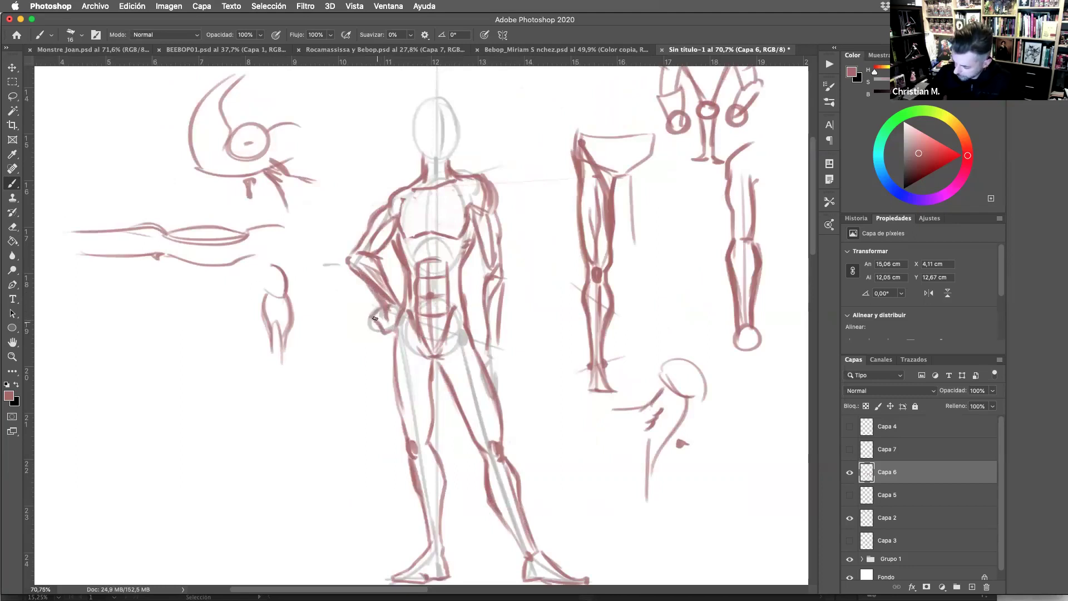
pyautogui.moveTo(480, 353)
pyautogui.mouseDown()
pyautogui.moveTo(491, 374)
pyautogui.moveTo(505, 371)
pyautogui.moveTo(477, 242)
pyautogui.mouseUp()
pyautogui.moveTo(445, 160)
pyautogui.mouseDown()
pyautogui.moveTo(456, 117)
pyautogui.moveTo(458, 139)
pyautogui.moveTo(452, 106)
pyautogui.moveTo(416, 125)
pyautogui.moveTo(425, 100)
pyautogui.moveTo(452, 99)
pyautogui.mouseUp()
pyautogui.moveTo(416, 141)
pyautogui.mouseDown()
pyautogui.moveTo(422, 170)
pyautogui.moveTo(415, 133)
pyautogui.moveTo(420, 148)
pyautogui.moveTo(437, 95)
pyautogui.mouseUp()
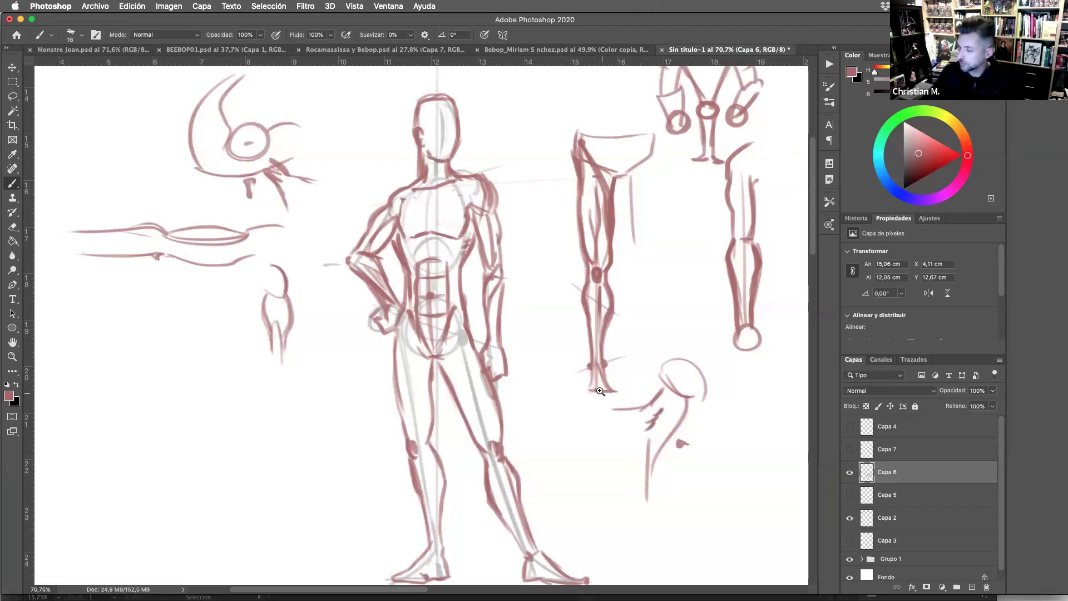
# Step: Widen the outer thigh contour of the supporting leg between the hip and the knee
pyautogui.moveTo(601, 391); pyautogui.dragTo(573, 397)
pyautogui.moveTo(606, 436); pyautogui.dragTo(581, 360)
pyautogui.moveTo(611, 406); pyautogui.dragTo(627, 408)
pyautogui.moveTo(396, 233); pyautogui.dragTo(399, 334)
pyautogui.moveTo(391, 279); pyautogui.dragTo(406, 336)
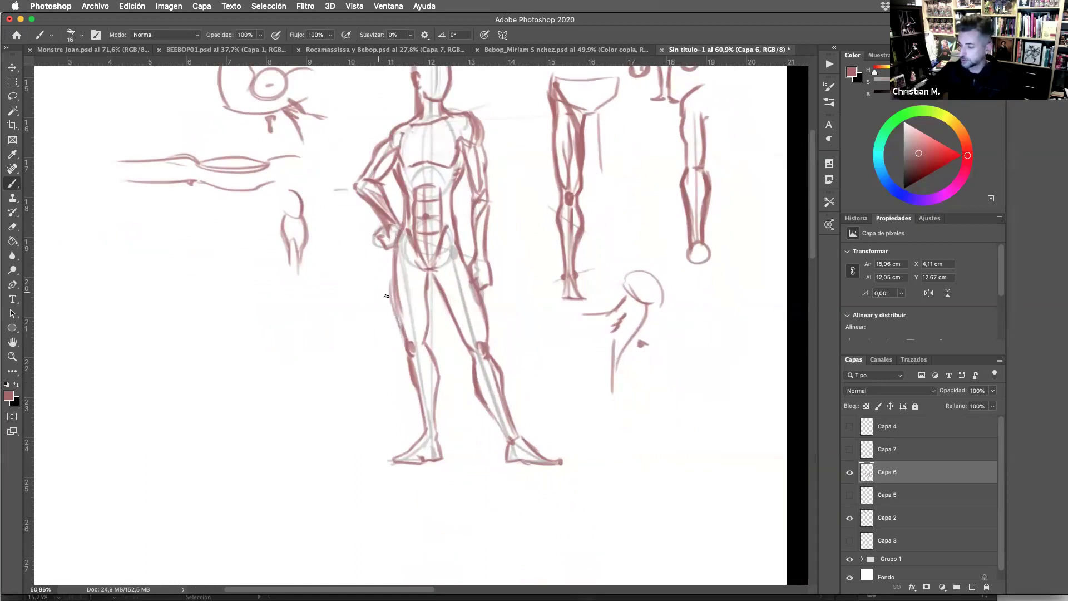
pyautogui.moveTo(393, 290); pyautogui.dragTo(400, 317)
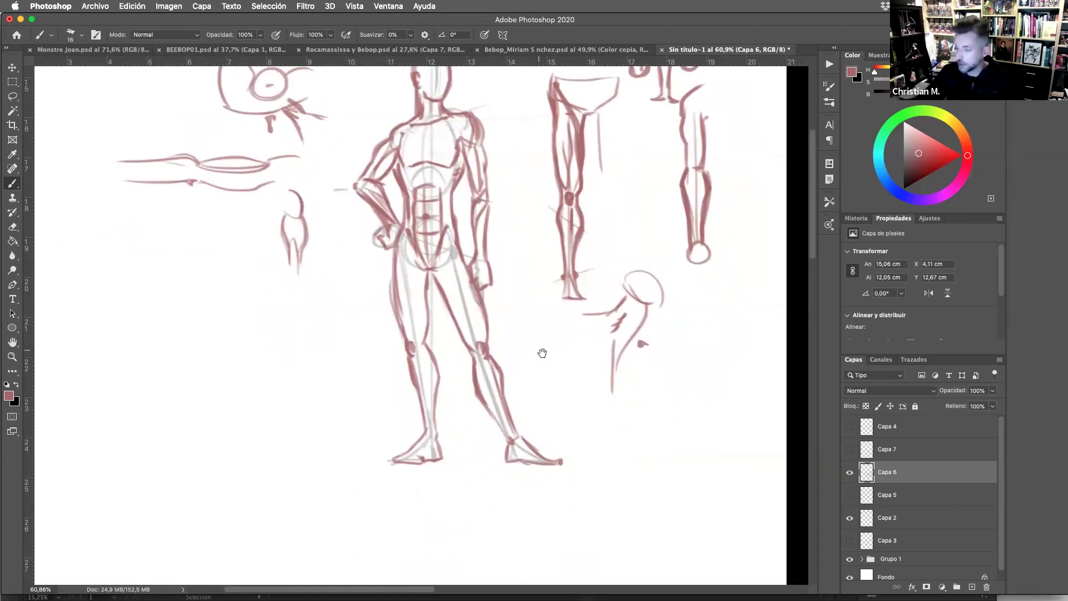
pyautogui.scroll(2, 549, 363)
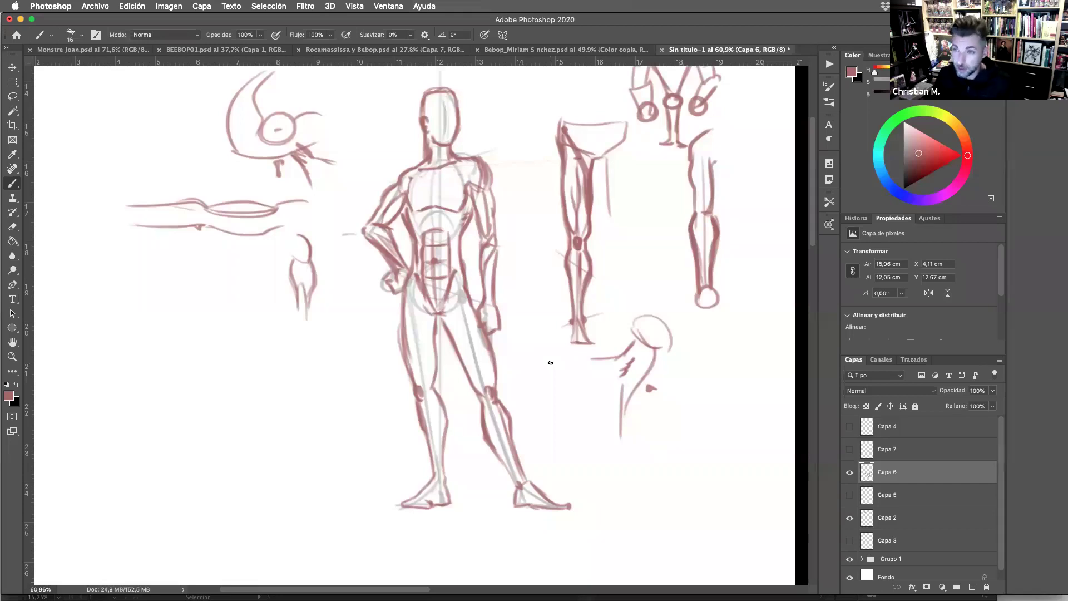
pyautogui.scroll(-4, 550, 363)
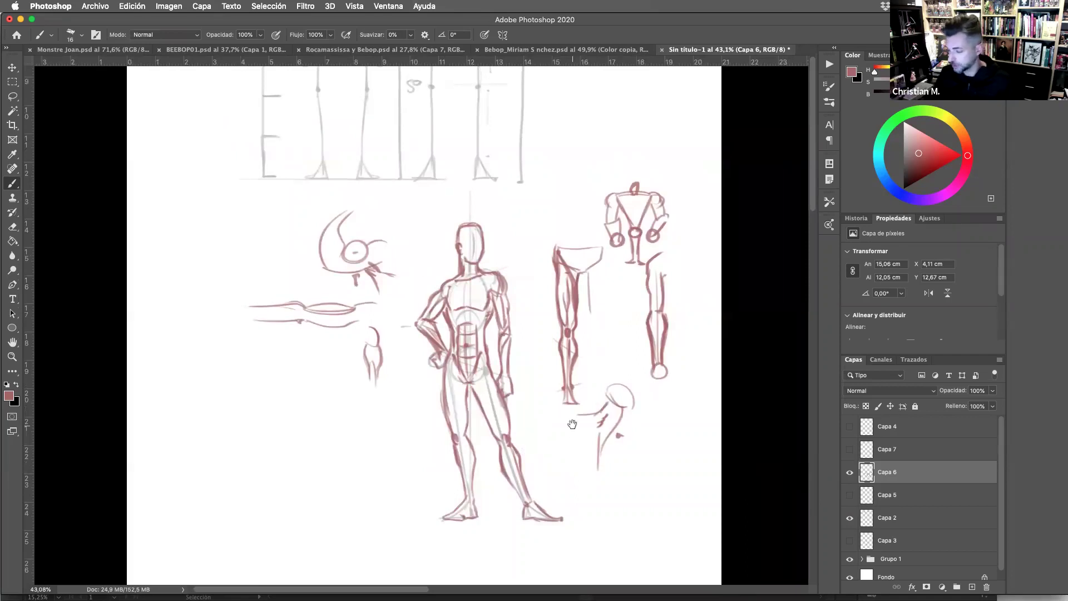
pyautogui.moveTo(572, 423); pyautogui.dragTo(536, 457)
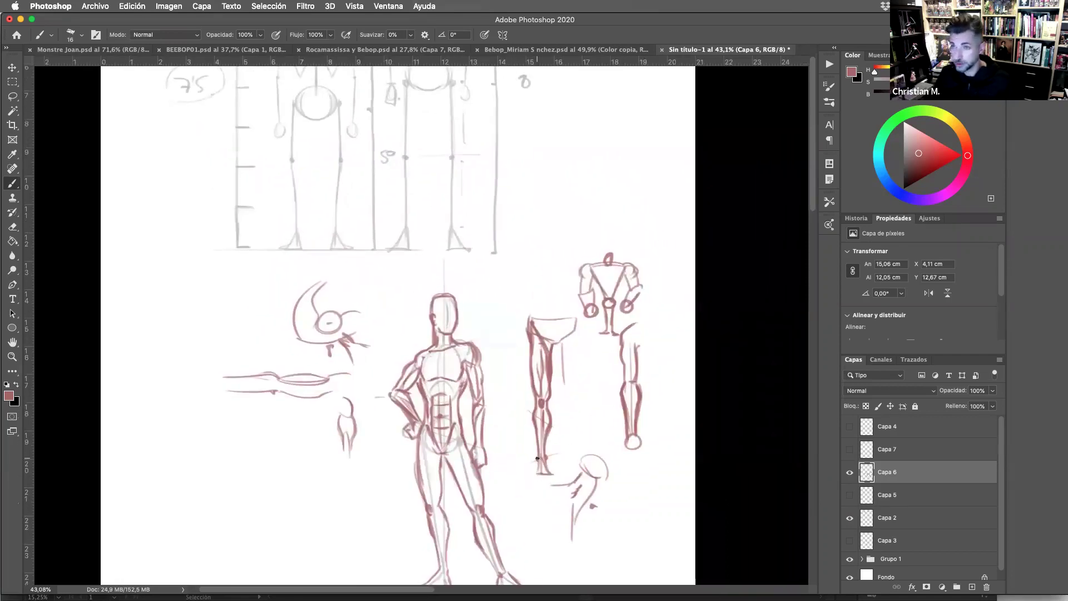
# Step: Hide the Capa 6 layer that holds the red muscle contours and side studies
pyautogui.scroll(-1, 584, 417)
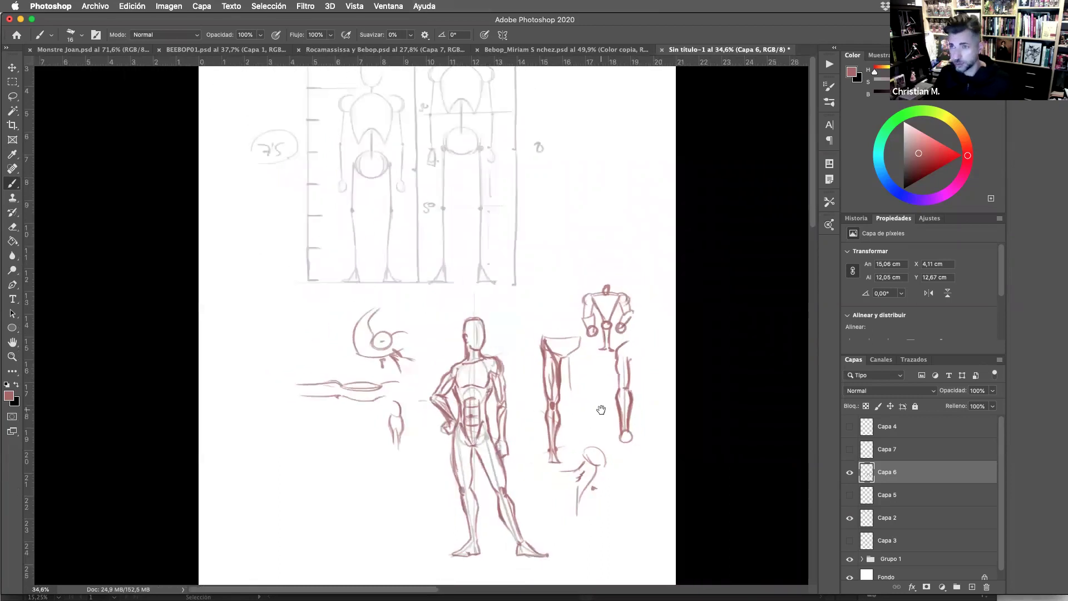
pyautogui.scroll(1, 565, 422)
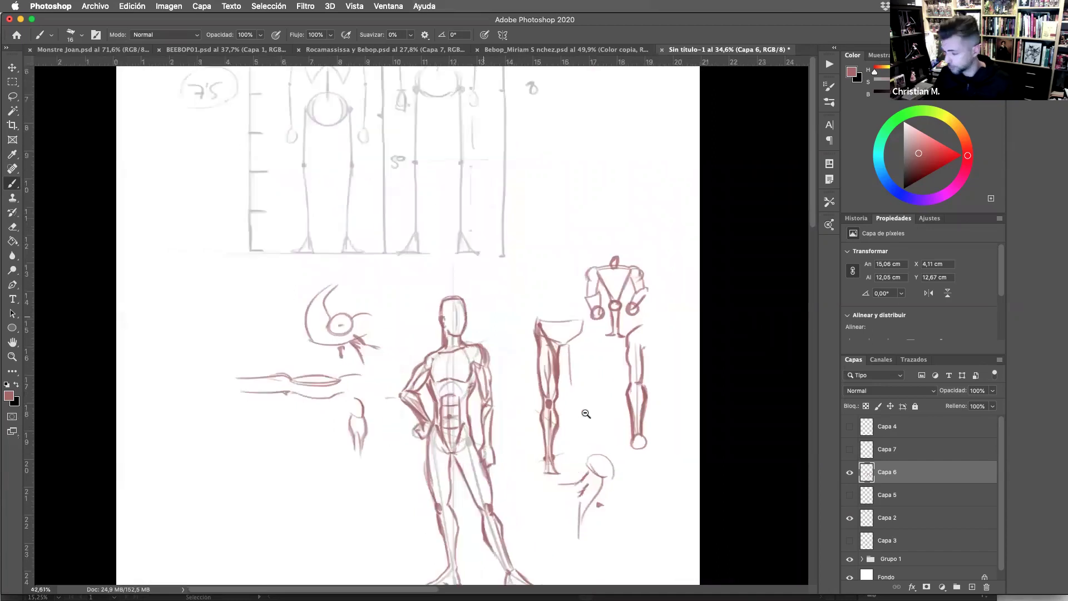
pyautogui.scroll(-1, 569, 421)
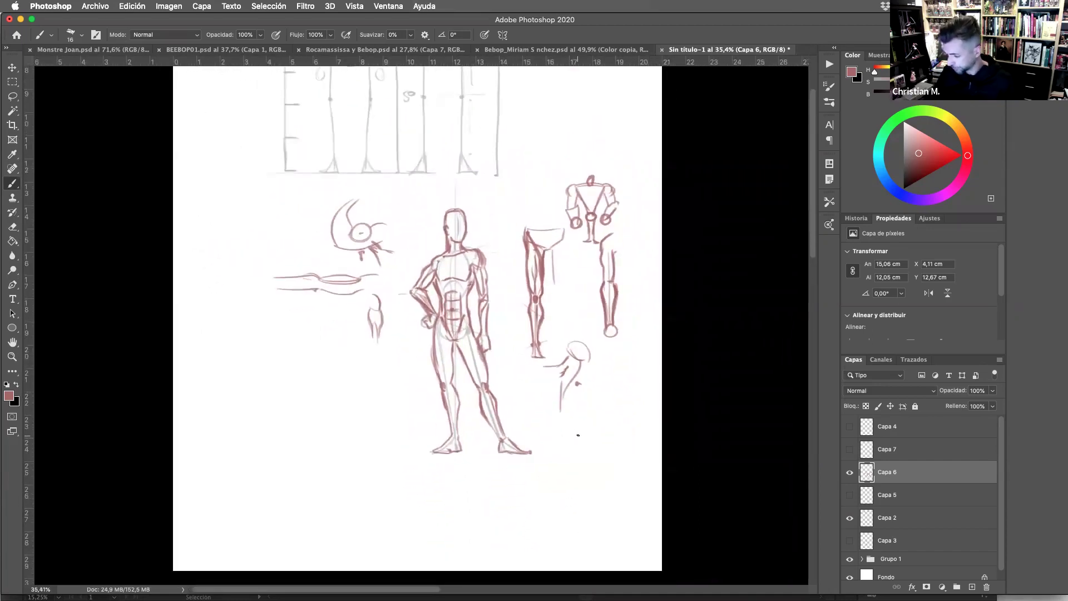
pyautogui.scroll(3, 565, 435)
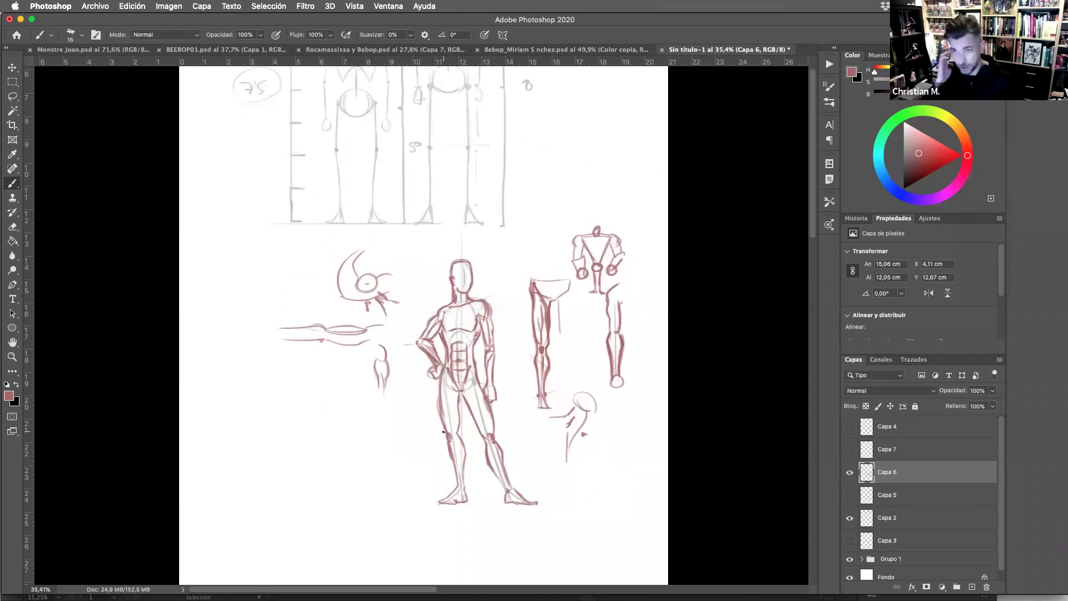
pyautogui.click(849, 472)
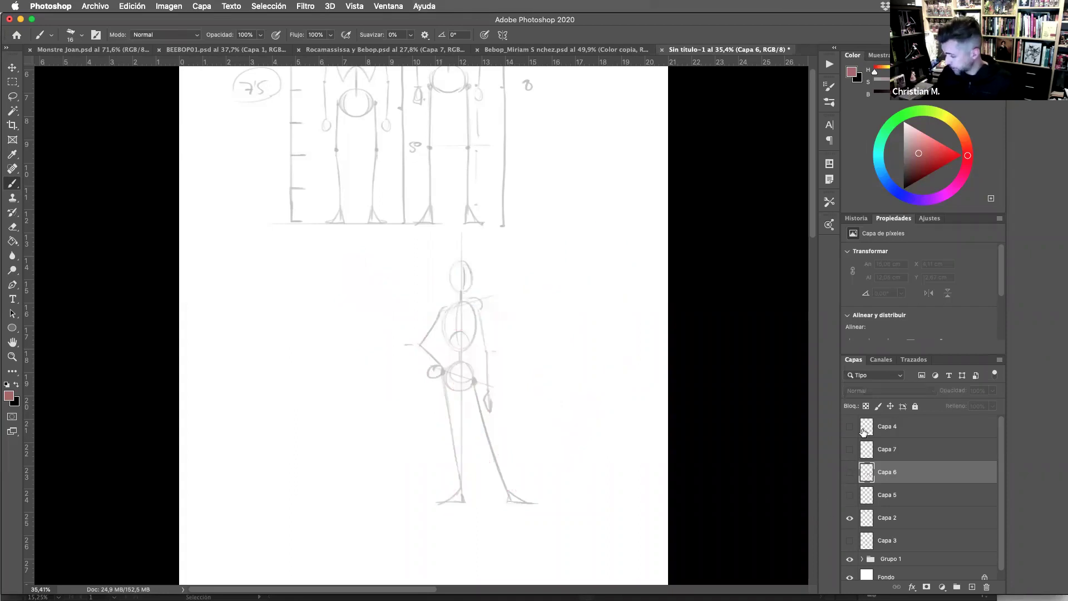
# Step: Look through the layer stack, checking the hidden Capa 3 layer and the contents of Grupo 1
pyautogui.moveTo(923, 538)
pyautogui.mouseDown()
pyautogui.moveTo(913, 516)
pyautogui.moveTo(911, 529)
pyautogui.moveTo(922, 519)
pyautogui.mouseUp()
pyautogui.moveTo(1001, 522); pyautogui.dragTo(1000, 559)
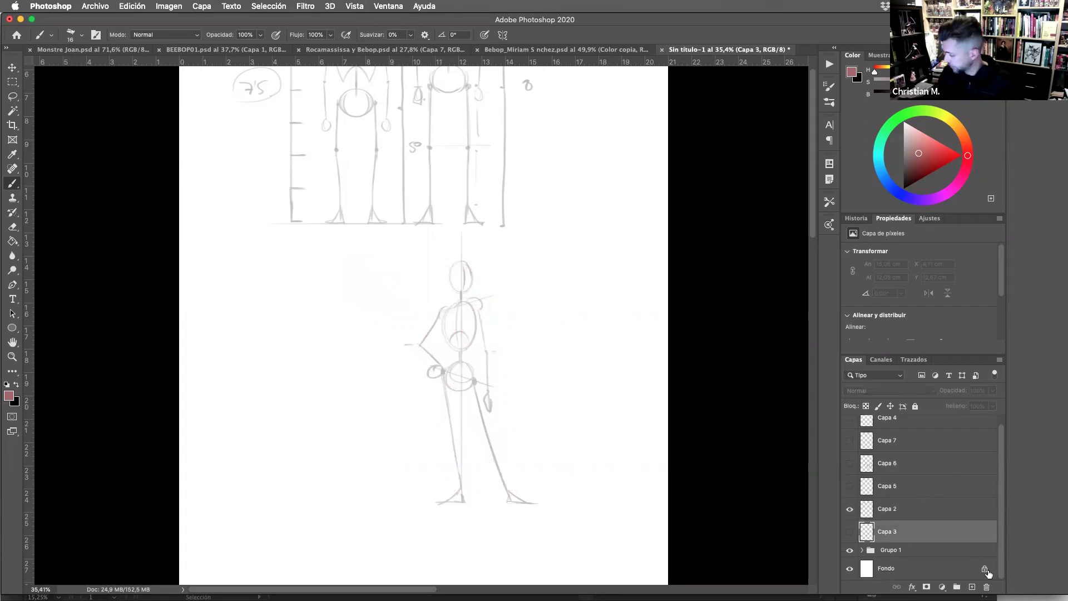
pyautogui.click(849, 533)
pyautogui.click(849, 532)
pyautogui.scroll(1, 996, 511)
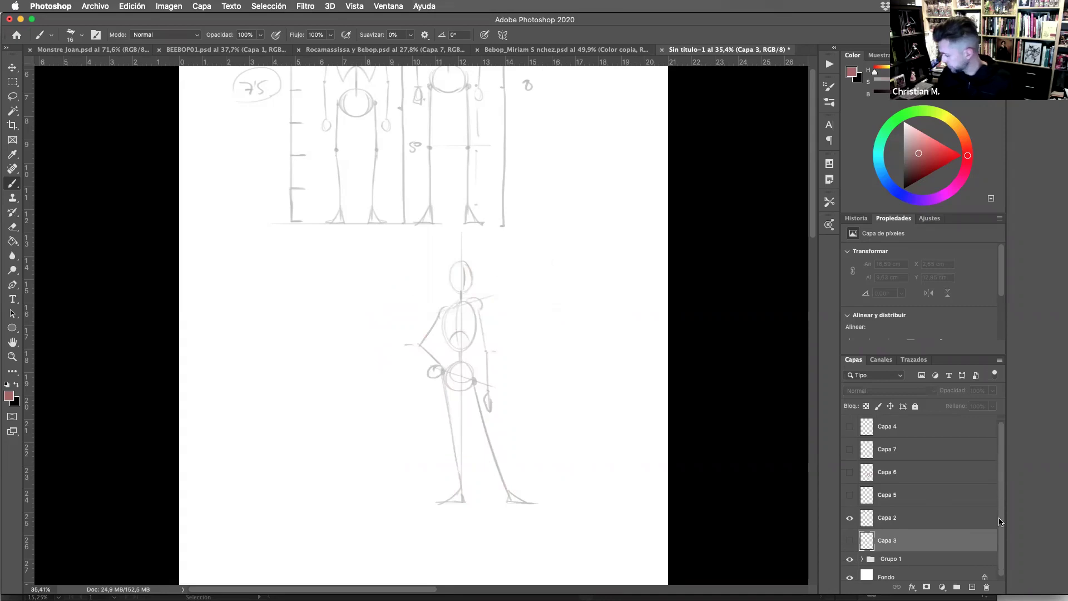
pyautogui.scroll(-1, 1000, 521)
pyautogui.click(862, 549)
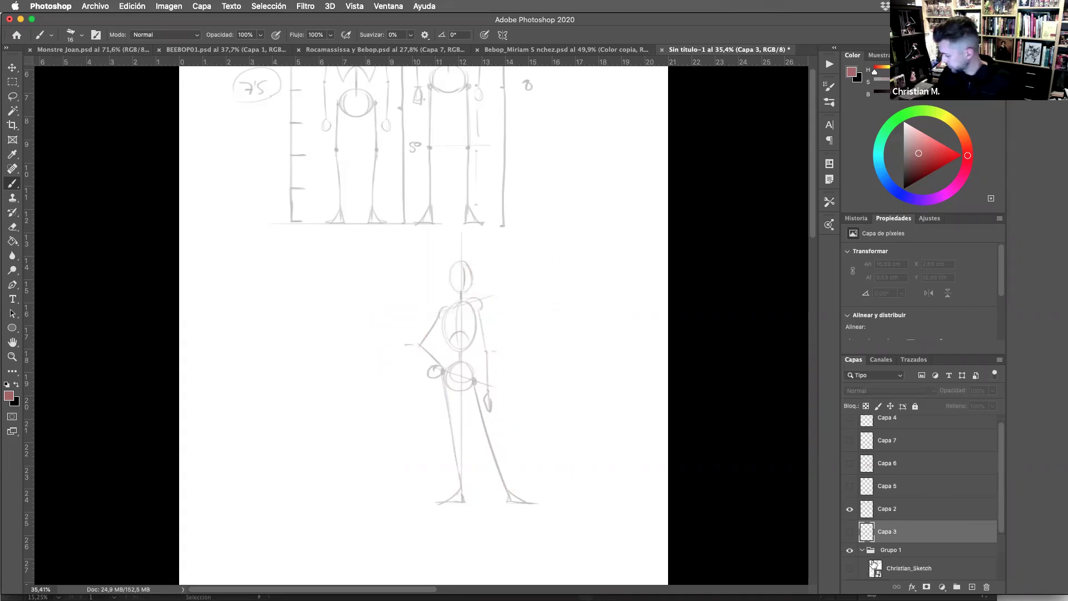
pyautogui.moveTo(996, 523); pyautogui.dragTo(995, 570)
pyautogui.scroll(6, 995, 556)
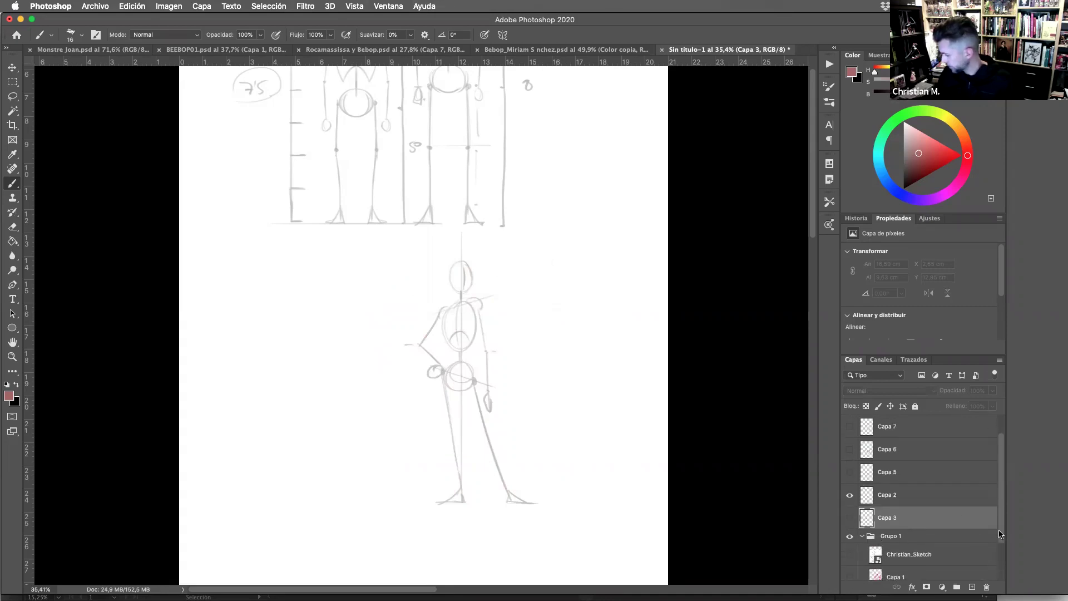
pyautogui.scroll(1, 995, 487)
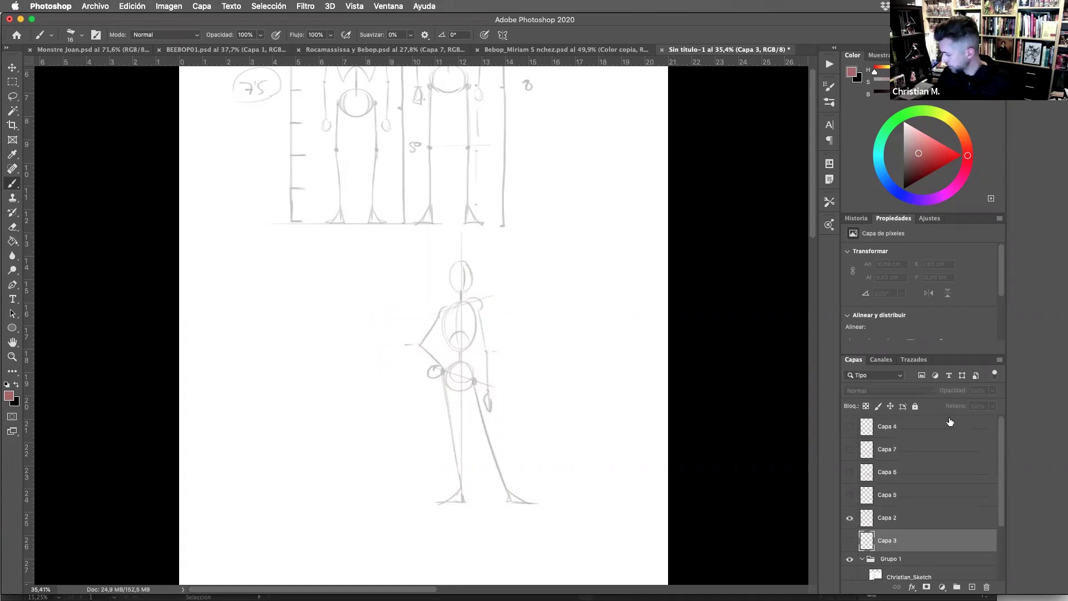
# Step: Place the pirate pose image Image_1 2021-03-03_07-54-29 from Finder into the document above the Capa 4 layer
pyautogui.click(940, 427)
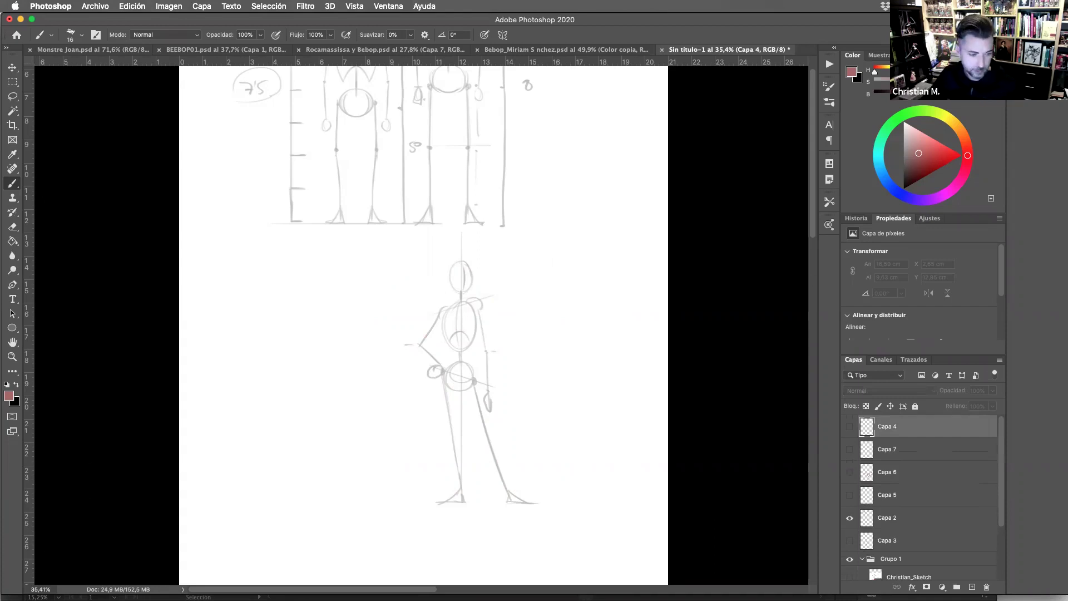
pyautogui.press('super+Tab')
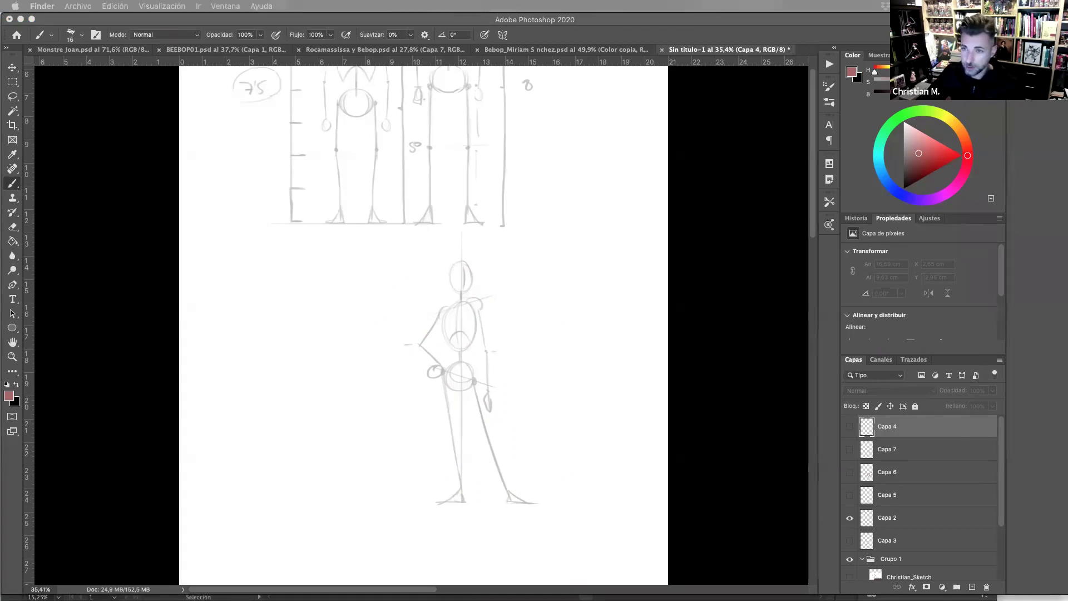
pyautogui.moveTo(1, 226); pyautogui.dragTo(415, 360)
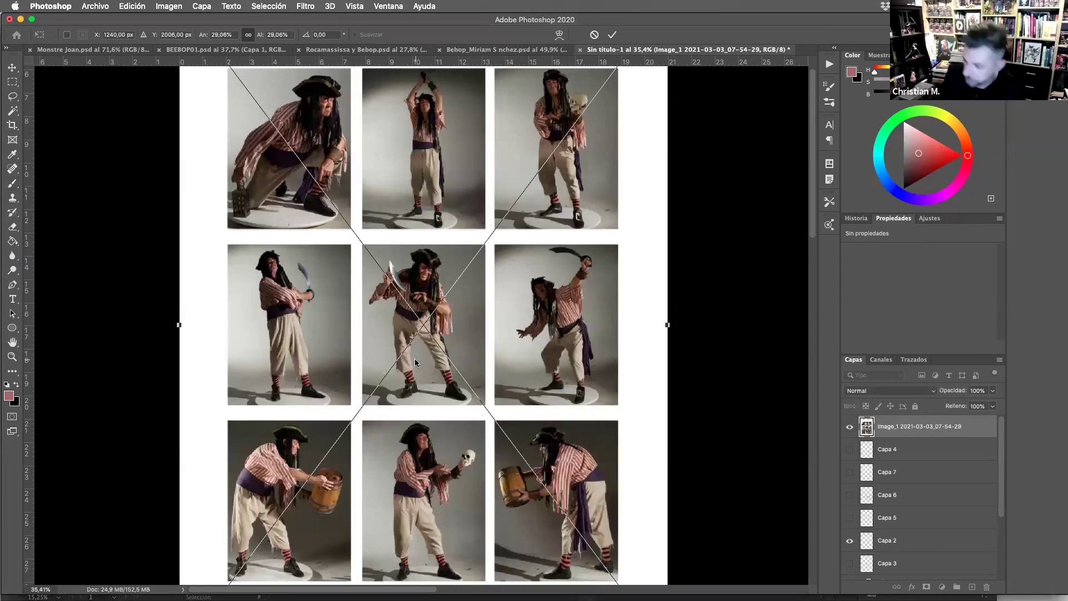
pyautogui.press('Return')
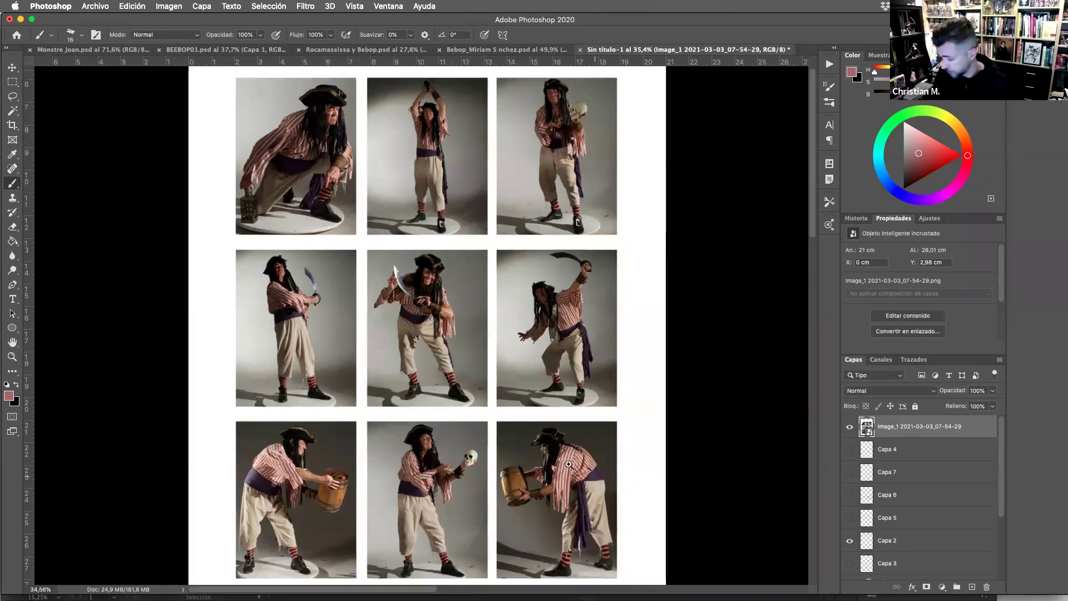
# Step: Lower the opacity of the pirate reference image layer to 27%
pyautogui.scroll(-2, 569, 462)
pyautogui.moveTo(572, 437)
pyautogui.mouseDown()
pyautogui.moveTo(560, 457)
pyautogui.moveTo(576, 457)
pyautogui.mouseUp()
pyautogui.moveTo(559, 449); pyautogui.dragTo(556, 548)
pyautogui.moveTo(531, 461); pyautogui.dragTo(547, 458)
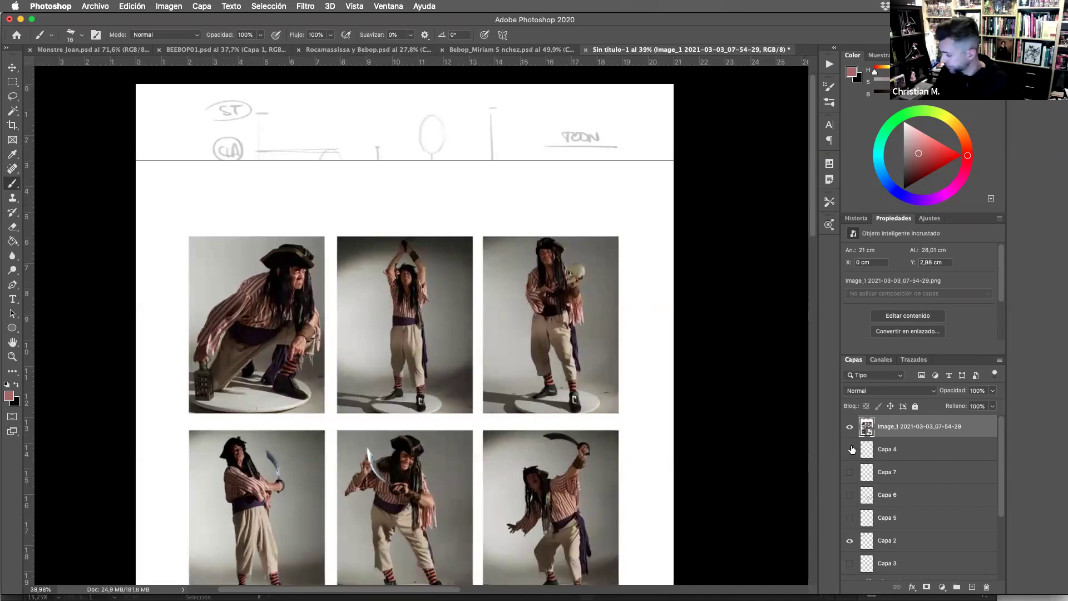
pyautogui.click(993, 391)
pyautogui.moveTo(974, 412)
pyautogui.mouseDown()
pyautogui.moveTo(958, 408)
pyautogui.moveTo(972, 409)
pyautogui.mouseUp()
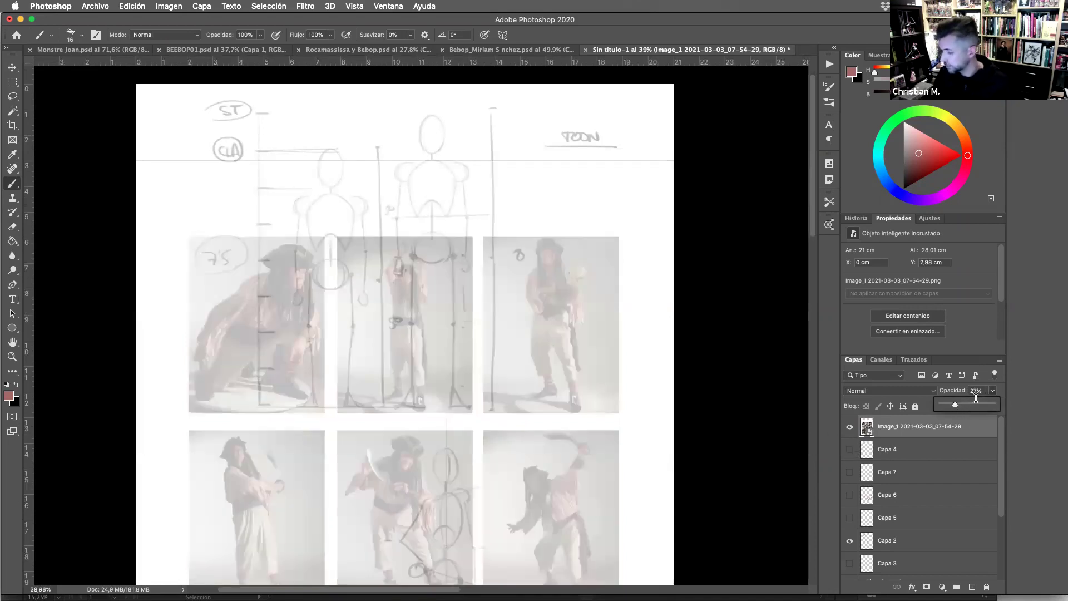
# Step: Hide the Capa 2 proportion sketches and add a new empty layer above the faded reference image
pyautogui.click(849, 540)
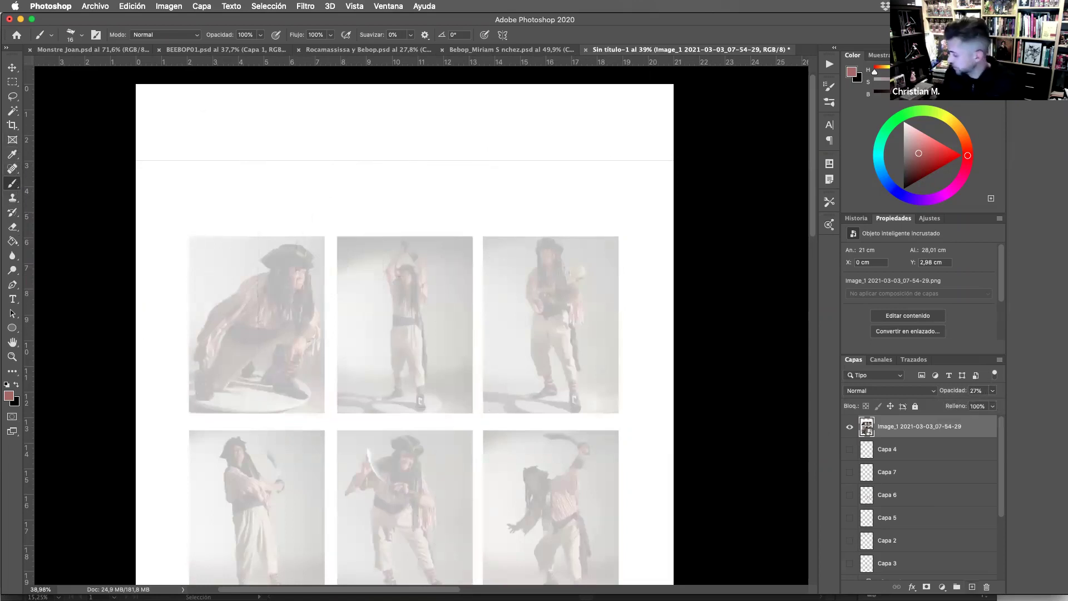
pyautogui.click(971, 587)
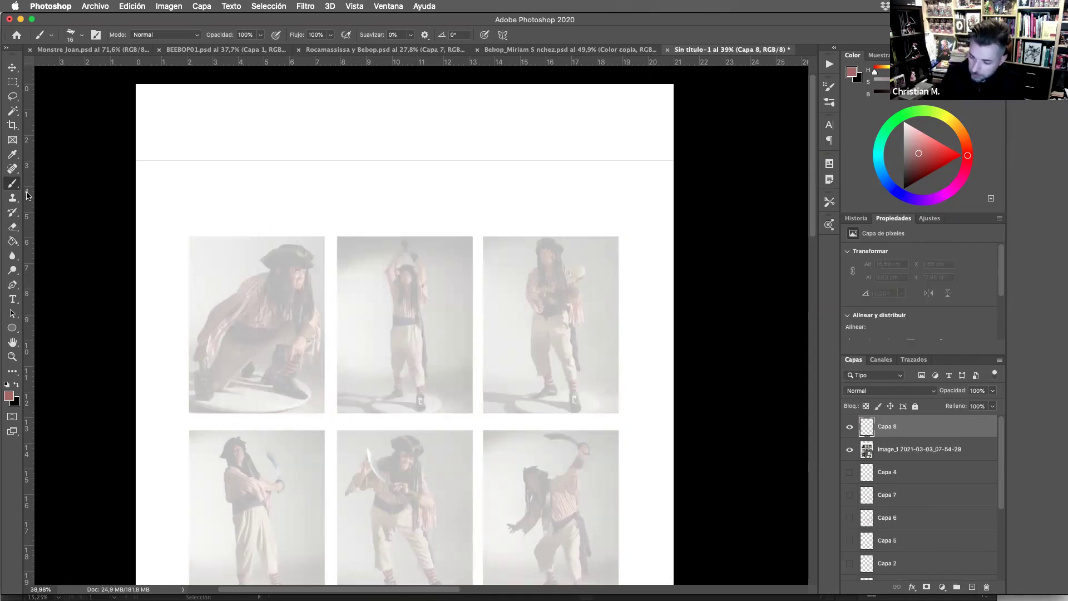
# Step: Sketch a small standing figure's head, torso and folded arms in red in the blank area above the photo grid
pyautogui.moveTo(502, 105)
pyautogui.mouseDown()
pyautogui.moveTo(489, 140)
pyautogui.moveTo(503, 122)
pyautogui.moveTo(508, 190)
pyautogui.mouseUp()
pyautogui.moveTo(495, 124)
pyautogui.mouseDown()
pyautogui.moveTo(489, 194)
pyautogui.moveTo(509, 196)
pyautogui.moveTo(510, 168)
pyautogui.mouseUp()
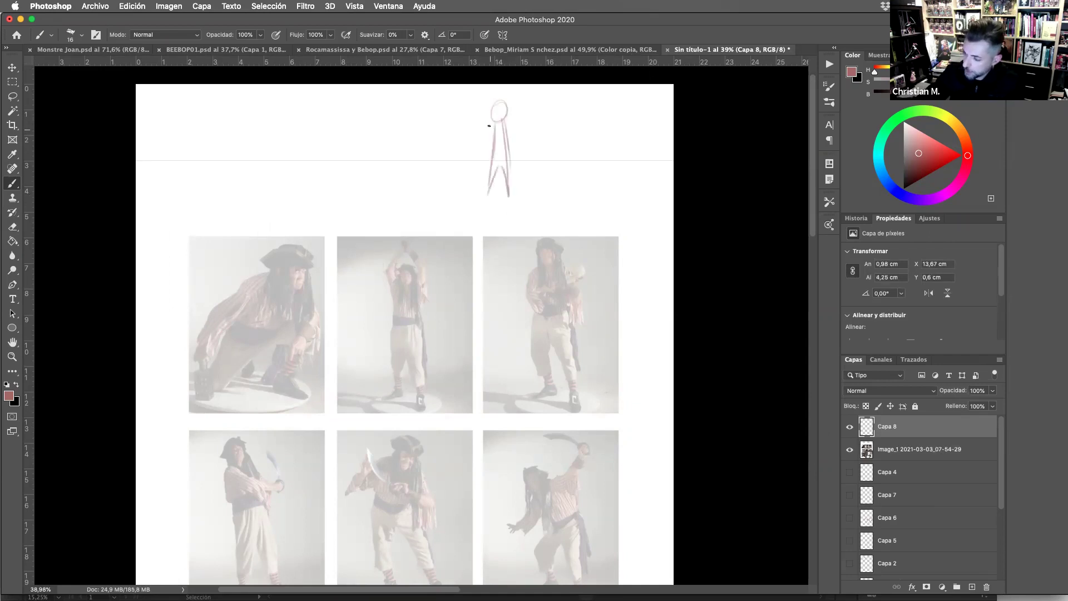
pyautogui.moveTo(494, 122)
pyautogui.mouseDown()
pyautogui.moveTo(482, 149)
pyautogui.moveTo(514, 138)
pyautogui.moveTo(508, 121)
pyautogui.moveTo(484, 137)
pyautogui.moveTo(516, 136)
pyautogui.mouseUp()
pyautogui.moveTo(506, 118)
pyautogui.mouseDown()
pyautogui.moveTo(518, 138)
pyautogui.moveTo(488, 176)
pyautogui.moveTo(511, 169)
pyautogui.mouseUp()
pyautogui.moveTo(492, 159); pyautogui.dragTo(501, 168)
pyautogui.moveTo(495, 122); pyautogui.dragTo(492, 160)
# Step: Draw the small standing figure's spread legs and outward-pointing feet, undoing the first leg strokes
pyautogui.moveTo(491, 166)
pyautogui.mouseDown()
pyautogui.moveTo(511, 162)
pyautogui.moveTo(513, 211)
pyautogui.mouseUp()
pyautogui.moveTo(504, 168)
pyautogui.mouseDown()
pyautogui.moveTo(509, 210)
pyautogui.moveTo(486, 175)
pyautogui.moveTo(484, 220)
pyautogui.moveTo(493, 165)
pyautogui.moveTo(487, 215)
pyautogui.moveTo(468, 217)
pyautogui.moveTo(522, 212)
pyautogui.moveTo(489, 196)
pyautogui.moveTo(483, 217)
pyautogui.mouseUp()
pyautogui.press('super+z')
pyautogui.press('super+z')
pyautogui.moveTo(475, 221); pyautogui.dragTo(488, 220)
pyautogui.moveTo(495, 179)
pyautogui.mouseDown()
pyautogui.moveTo(485, 220)
pyautogui.moveTo(526, 221)
pyautogui.mouseUp()
pyautogui.moveTo(504, 117)
pyautogui.mouseDown()
pyautogui.moveTo(494, 126)
pyautogui.moveTo(503, 101)
pyautogui.moveTo(504, 117)
pyautogui.mouseUp()
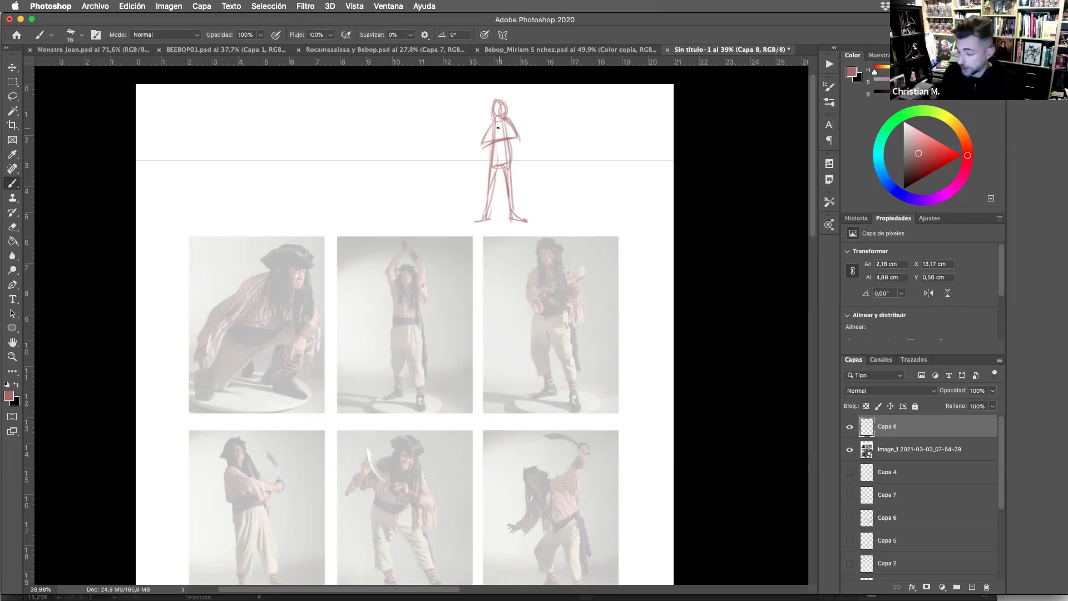
# Step: Draw a curved line of action through the crouching pirate from the rear foot to the head, and outline the head
pyautogui.scroll(3, 400, 388)
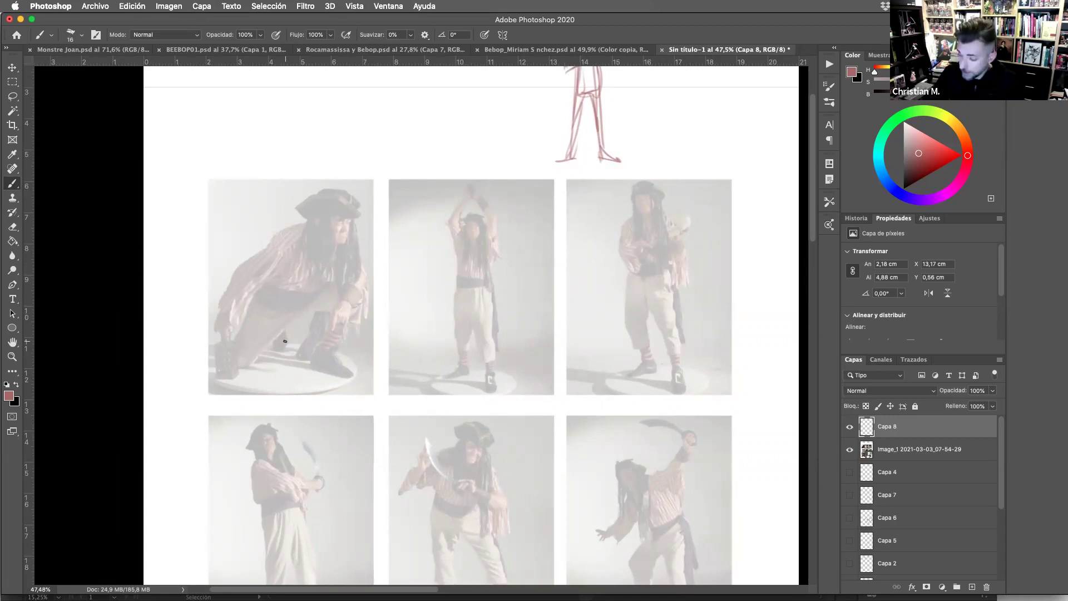
pyautogui.moveTo(222, 364); pyautogui.dragTo(350, 201)
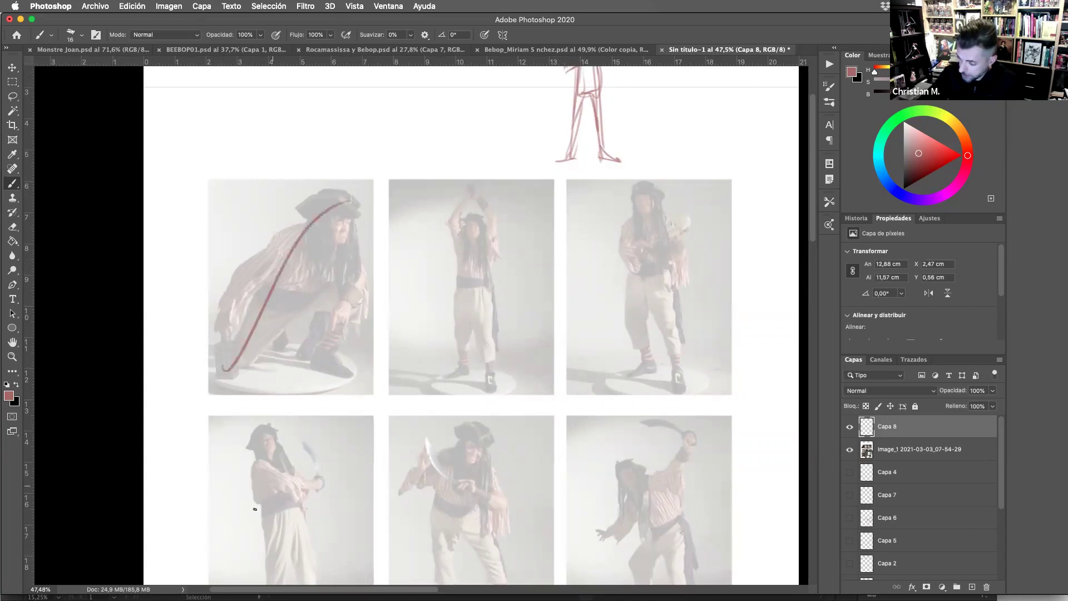
pyautogui.press('super+z')
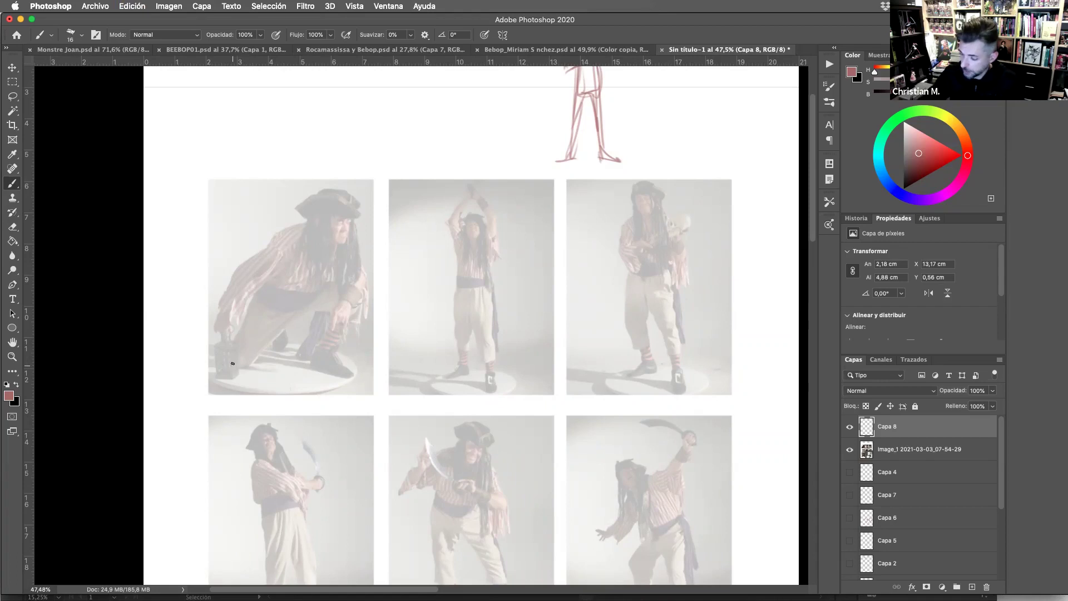
pyautogui.moveTo(229, 366); pyautogui.dragTo(330, 219)
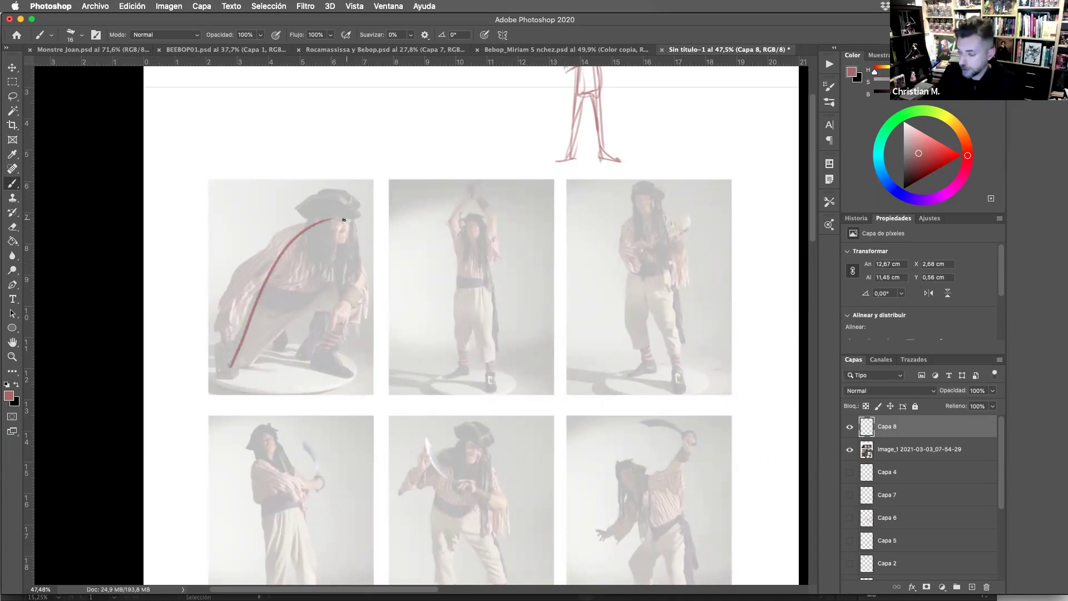
pyautogui.moveTo(331, 237)
pyautogui.mouseDown()
pyautogui.moveTo(354, 228)
pyautogui.moveTo(333, 222)
pyautogui.mouseUp()
# Step: Sketch gesture lines over the crouching pirate for the bent legs, both arms and the lowered hand
pyautogui.moveTo(231, 362); pyautogui.dragTo(358, 342)
pyautogui.press('super+z')
pyautogui.moveTo(237, 365)
pyautogui.mouseDown()
pyautogui.moveTo(338, 340)
pyautogui.moveTo(314, 286)
pyautogui.moveTo(334, 250)
pyautogui.moveTo(349, 284)
pyautogui.mouseUp()
pyautogui.moveTo(349, 239)
pyautogui.mouseDown()
pyautogui.moveTo(354, 272)
pyautogui.moveTo(329, 307)
pyautogui.moveTo(359, 278)
pyautogui.mouseUp()
pyautogui.moveTo(305, 230); pyautogui.dragTo(222, 300)
pyautogui.press('super+z')
pyautogui.moveTo(287, 238)
pyautogui.mouseDown()
pyautogui.moveTo(229, 307)
pyautogui.moveTo(222, 335)
pyautogui.moveTo(287, 238)
pyautogui.mouseUp()
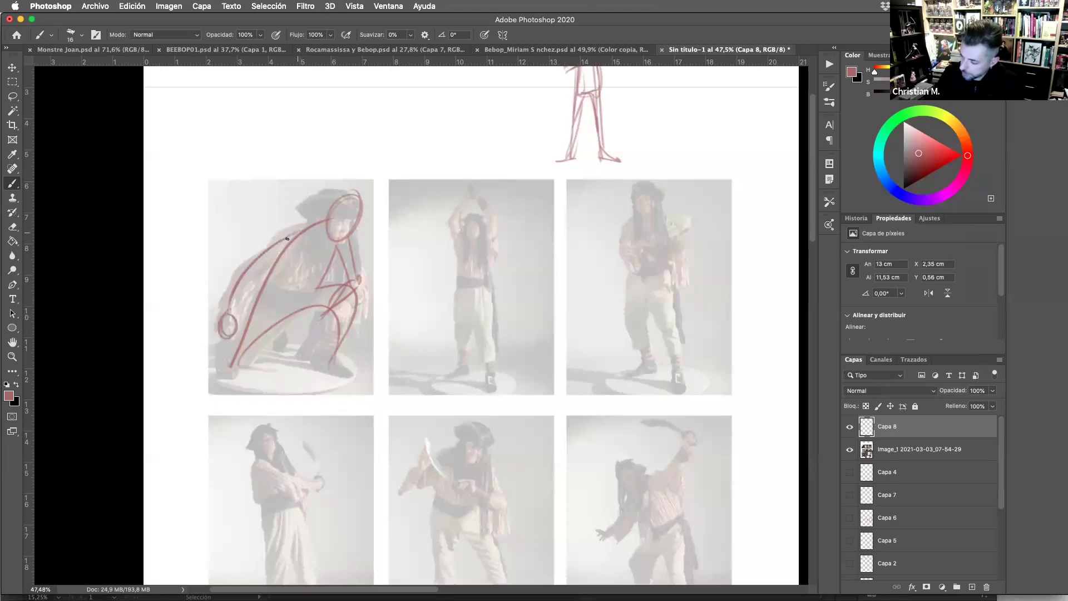
pyautogui.moveTo(231, 366); pyautogui.dragTo(273, 332)
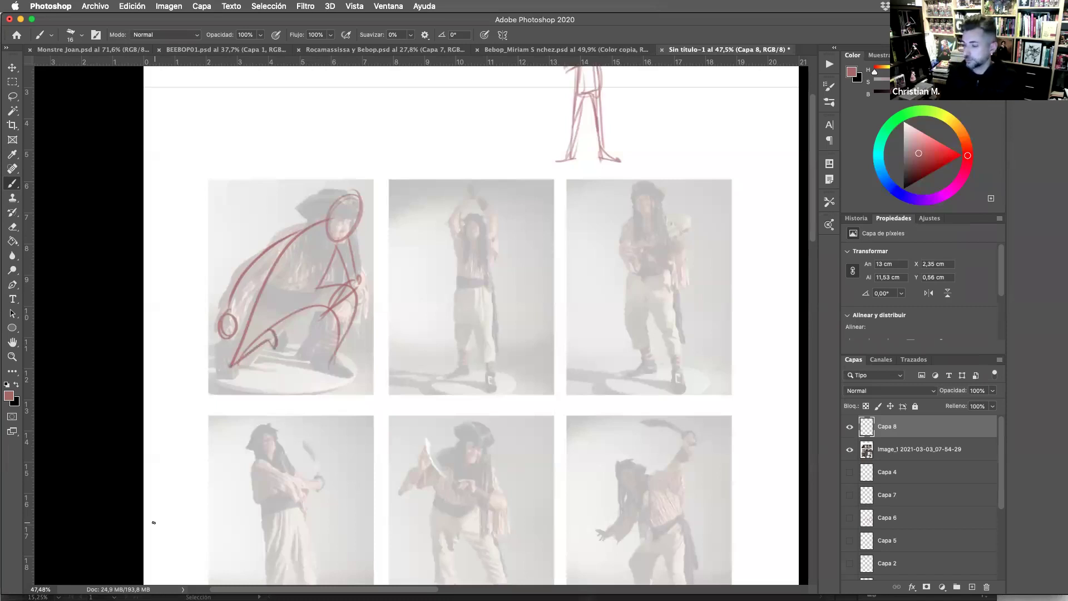
pyautogui.scroll(-5, 417, 440)
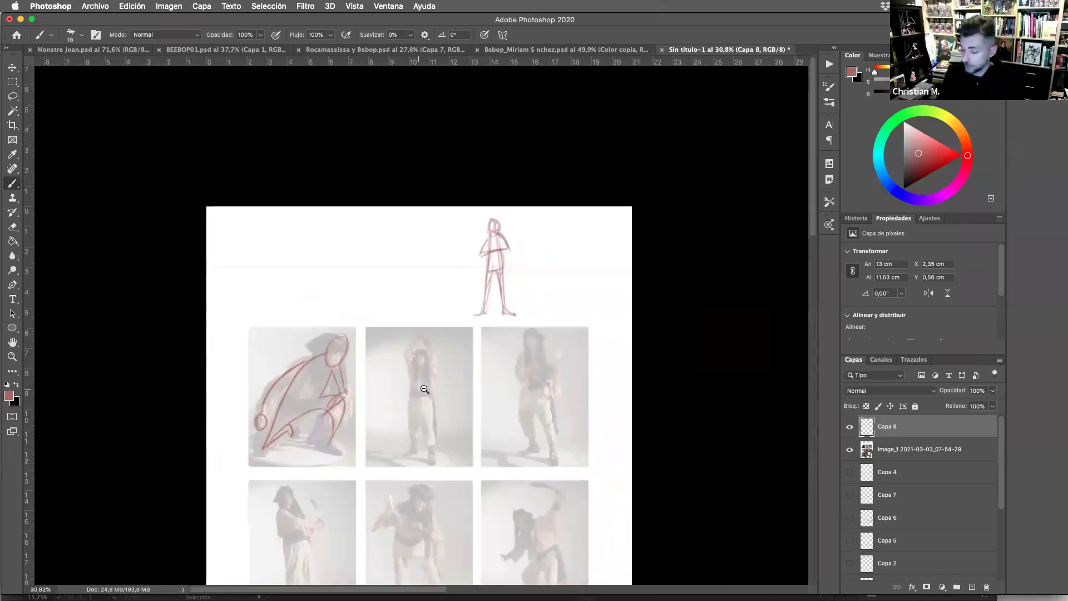
pyautogui.scroll(5, 424, 389)
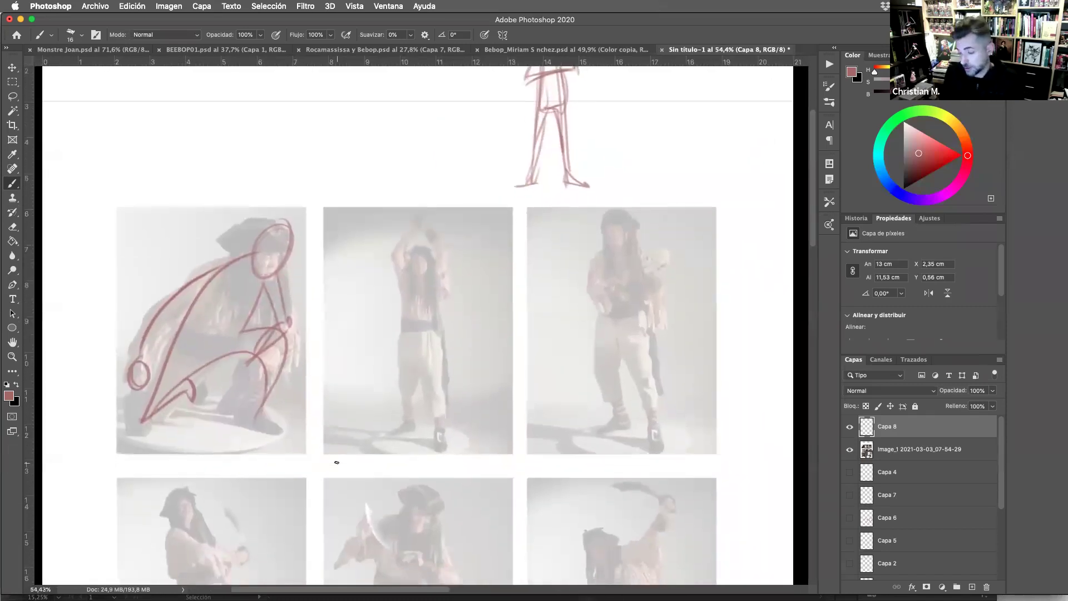
pyautogui.moveTo(461, 468); pyautogui.dragTo(377, 457)
pyautogui.moveTo(427, 470); pyautogui.dragTo(438, 469)
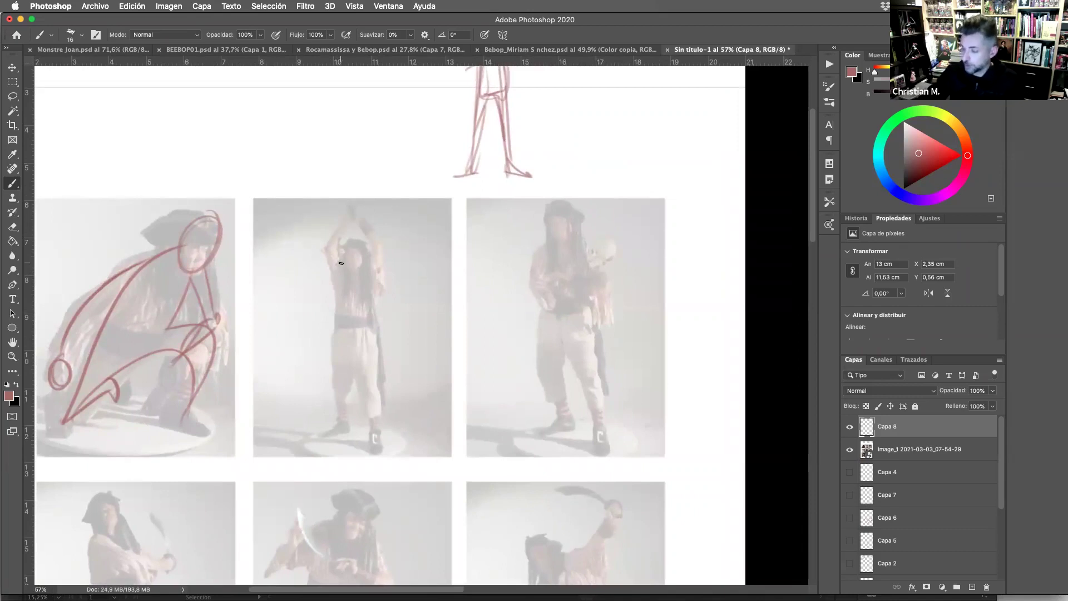
pyautogui.moveTo(333, 288); pyautogui.dragTo(333, 422)
pyautogui.moveTo(376, 280)
pyautogui.mouseDown()
pyautogui.moveTo(379, 447)
pyautogui.moveTo(352, 376)
pyautogui.mouseUp()
pyautogui.moveTo(358, 374); pyautogui.dragTo(376, 445)
pyautogui.moveTo(332, 293)
pyautogui.mouseDown()
pyautogui.moveTo(325, 255)
pyautogui.moveTo(350, 204)
pyautogui.mouseUp()
pyautogui.moveTo(375, 282)
pyautogui.mouseDown()
pyautogui.moveTo(384, 248)
pyautogui.moveTo(349, 193)
pyautogui.mouseUp()
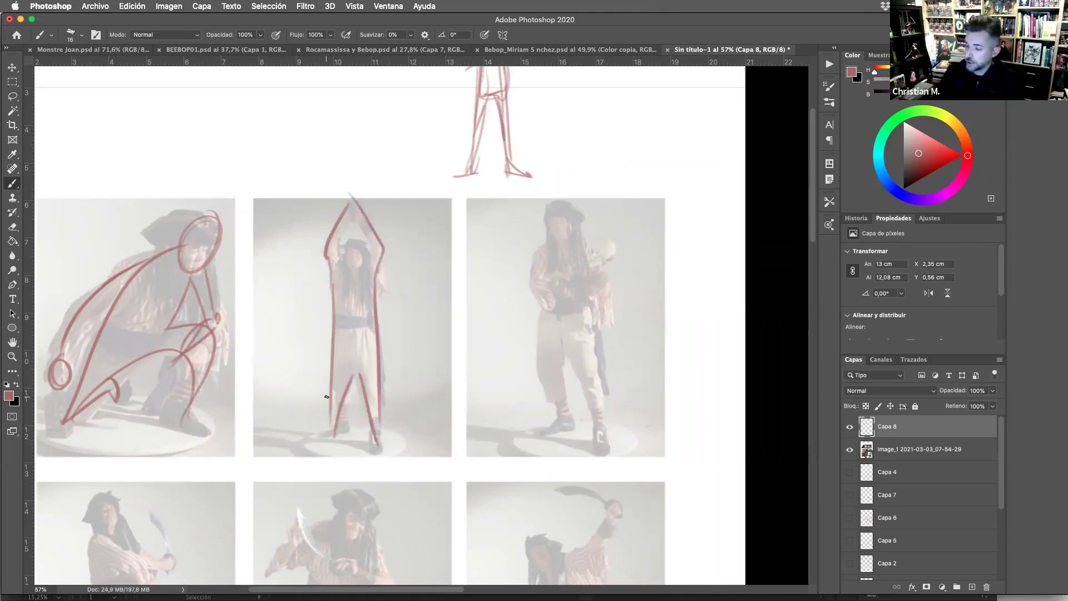
pyautogui.press('super+z')
pyautogui.press('super+z')
pyautogui.press('super+z')
pyautogui.press('super+z')
pyautogui.press('super+z')
pyautogui.press('super+z')
pyautogui.press('super+z')
pyautogui.press('super+z')
pyautogui.press('super+z')
pyautogui.press('super+z')
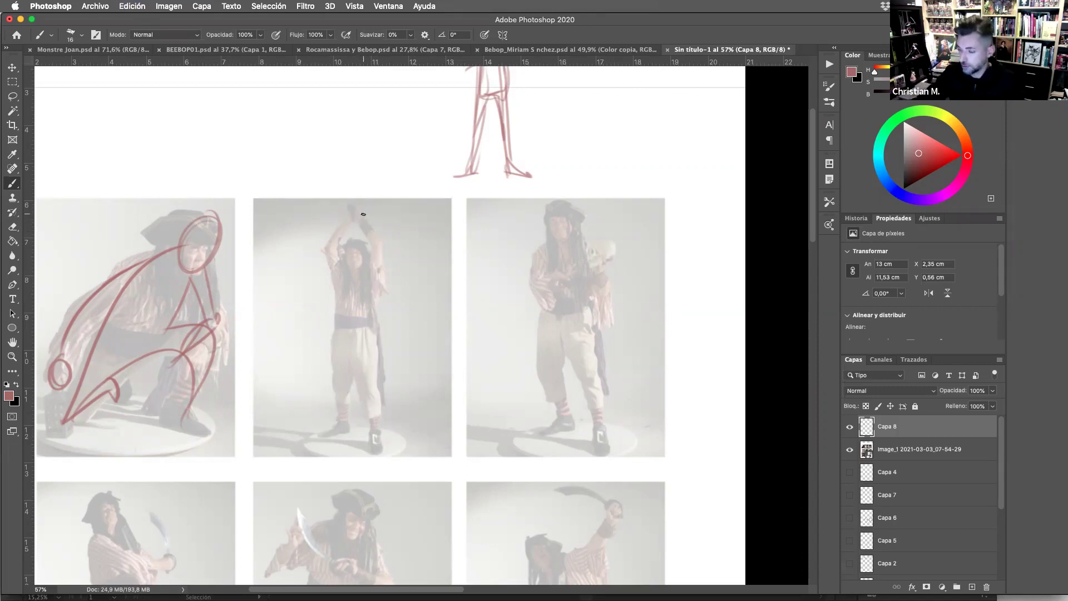
# Step: Draw two crossing rhythm curves over the arms-raised pirate, each running from a raised hand to the opposite foot
pyautogui.moveTo(358, 211); pyautogui.dragTo(337, 383)
pyautogui.press('super+z')
pyautogui.moveTo(361, 214)
pyautogui.mouseDown()
pyautogui.moveTo(337, 451)
pyautogui.moveTo(332, 403)
pyautogui.mouseUp()
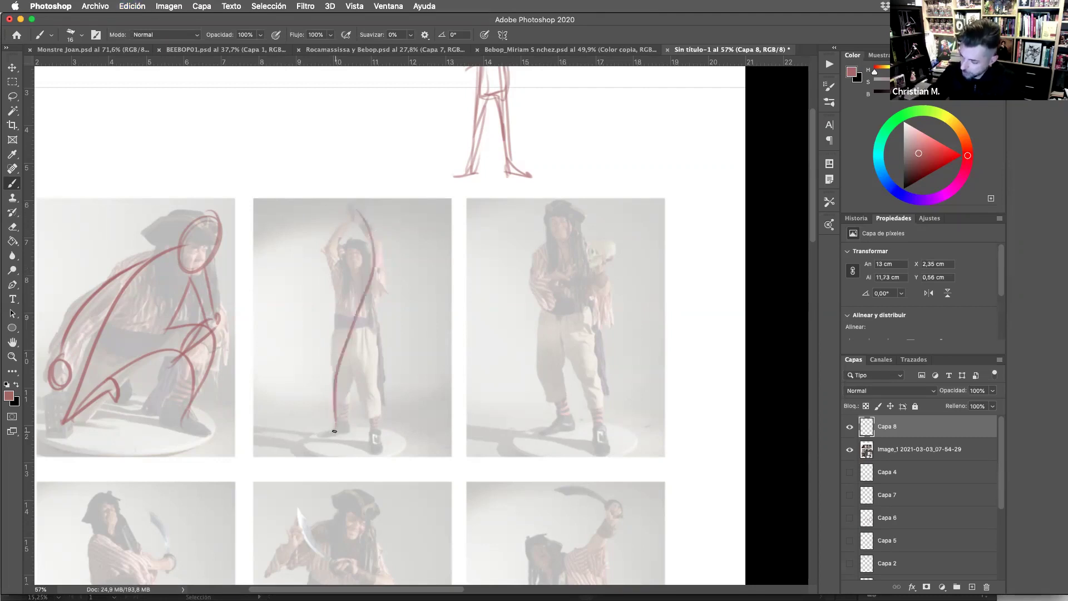
pyautogui.moveTo(334, 427)
pyautogui.mouseDown()
pyautogui.moveTo(373, 248)
pyautogui.moveTo(360, 366)
pyautogui.mouseUp()
pyautogui.moveTo(339, 222)
pyautogui.mouseDown()
pyautogui.moveTo(329, 298)
pyautogui.moveTo(373, 438)
pyautogui.mouseUp()
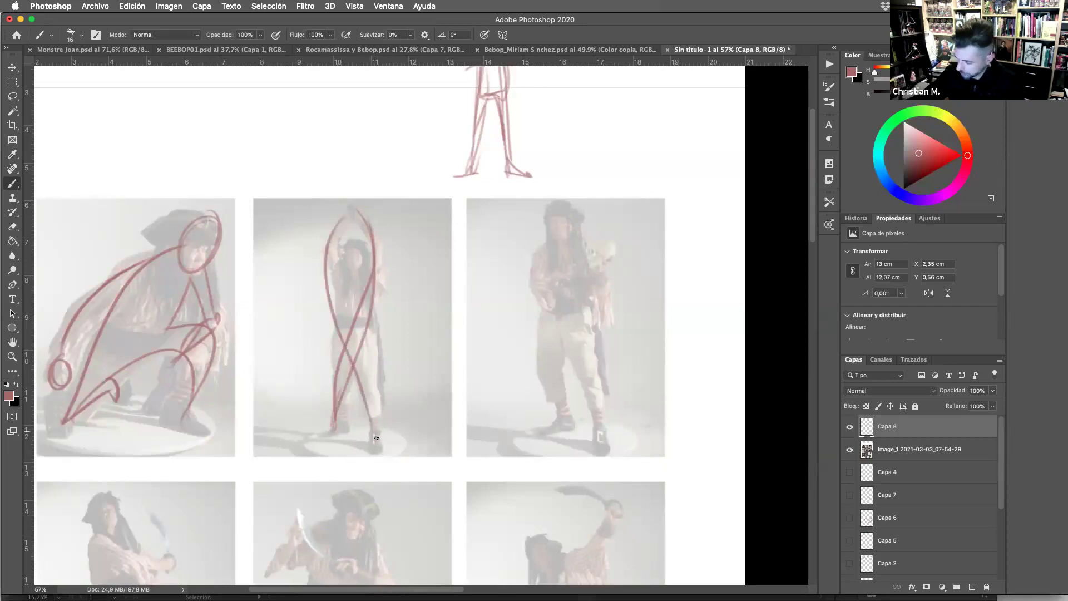
pyautogui.press('super+z')
# Step: Add the head oval, the shoulder curve and the raised arm contours to the arms-raised pirate's gesture
pyautogui.moveTo(336, 228)
pyautogui.mouseDown()
pyautogui.moveTo(350, 347)
pyautogui.moveTo(326, 255)
pyautogui.moveTo(375, 443)
pyautogui.moveTo(378, 404)
pyautogui.moveTo(341, 235)
pyautogui.moveTo(359, 250)
pyautogui.mouseUp()
pyautogui.moveTo(354, 303)
pyautogui.mouseDown()
pyautogui.moveTo(345, 280)
pyautogui.moveTo(368, 278)
pyautogui.moveTo(374, 288)
pyautogui.moveTo(345, 340)
pyautogui.moveTo(333, 298)
pyautogui.moveTo(331, 387)
pyautogui.moveTo(345, 326)
pyautogui.moveTo(333, 430)
pyautogui.moveTo(334, 415)
pyautogui.moveTo(372, 381)
pyautogui.moveTo(364, 409)
pyautogui.moveTo(378, 424)
pyautogui.moveTo(357, 310)
pyautogui.moveTo(376, 362)
pyautogui.moveTo(375, 234)
pyautogui.moveTo(378, 243)
pyautogui.moveTo(356, 223)
pyautogui.mouseUp()
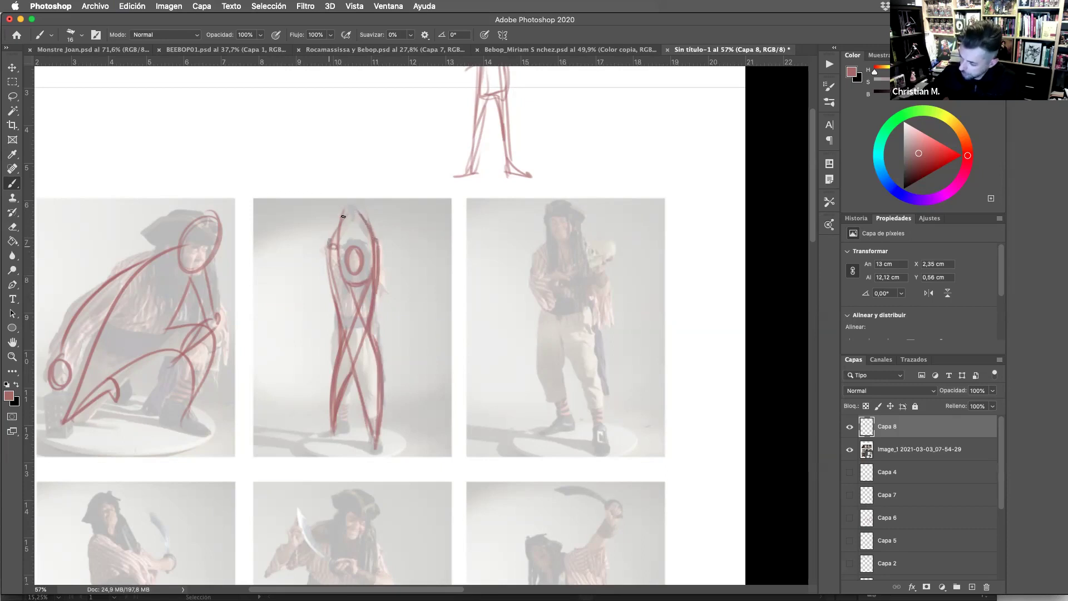
pyautogui.moveTo(332, 247)
pyautogui.mouseDown()
pyautogui.moveTo(350, 280)
pyautogui.moveTo(372, 273)
pyautogui.mouseUp()
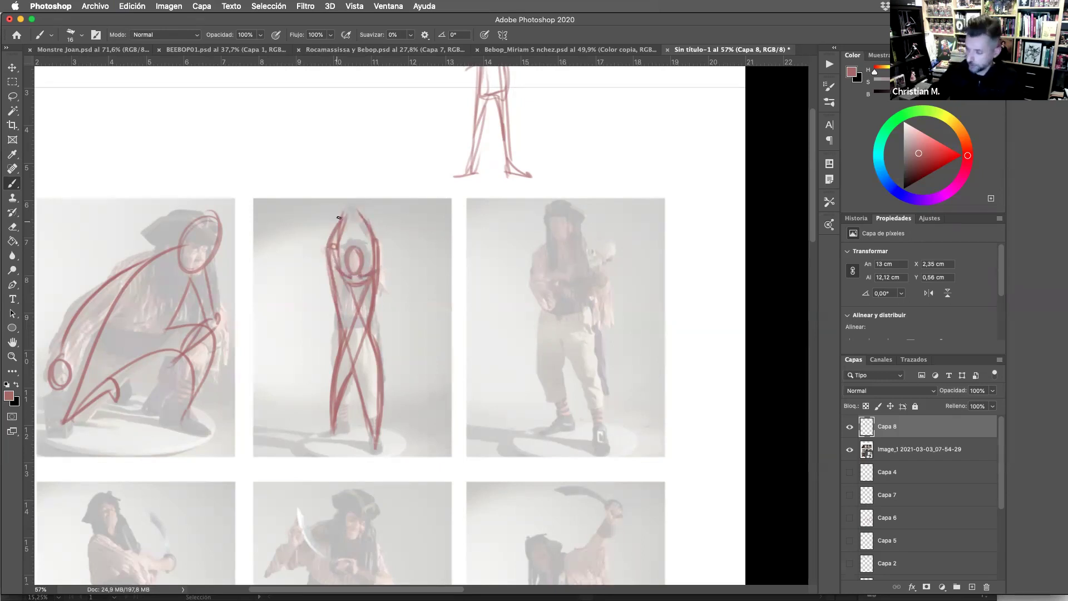
# Step: Strengthen the outer body contours of the arms-raised pirate from the armpits down along both legs
pyautogui.moveTo(328, 241); pyautogui.dragTo(338, 381)
pyautogui.moveTo(379, 243); pyautogui.dragTo(384, 379)
pyautogui.press('super+z')
pyautogui.press('super+z')
pyautogui.moveTo(379, 243); pyautogui.dragTo(382, 367)
# Step: Outline the head of the skull-holding pirate and draw the line of action from the shoulder to the front foot
pyautogui.moveTo(537, 449)
pyautogui.mouseDown()
pyautogui.moveTo(494, 453)
pyautogui.moveTo(510, 430)
pyautogui.mouseUp()
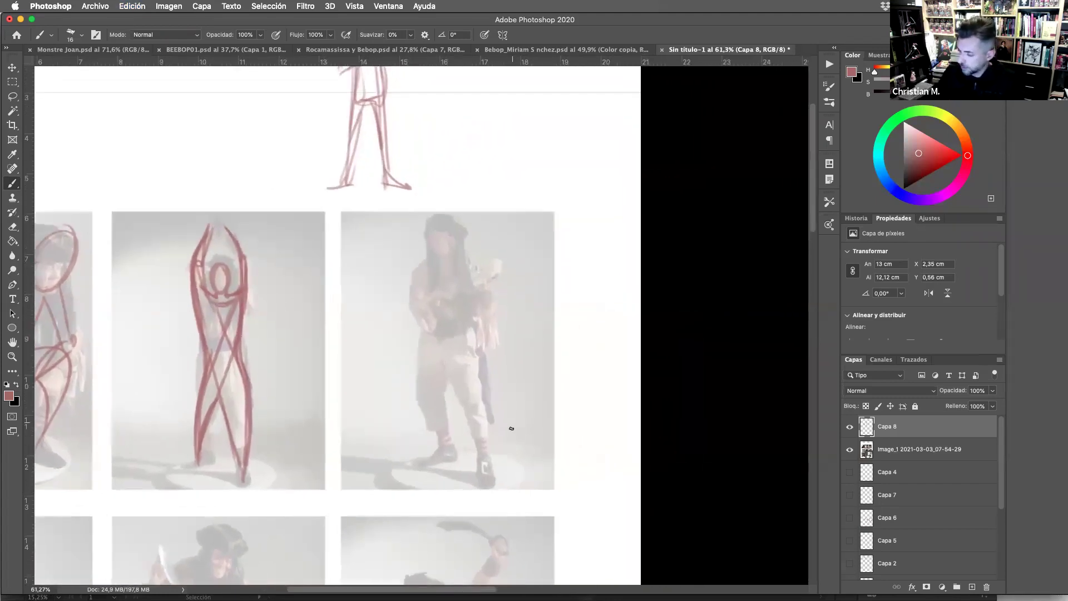
pyautogui.moveTo(434, 229); pyautogui.dragTo(433, 223)
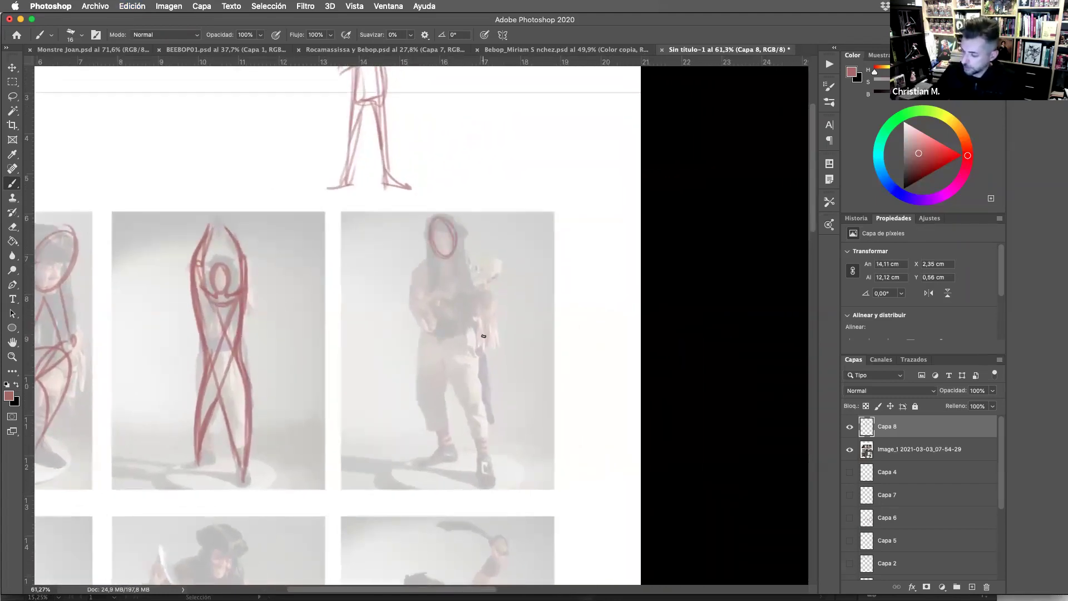
pyautogui.moveTo(455, 258); pyautogui.dragTo(489, 485)
pyautogui.press('super+z')
pyautogui.moveTo(450, 253); pyautogui.dragTo(488, 482)
pyautogui.press('super+z')
pyautogui.moveTo(455, 256); pyautogui.dragTo(491, 477)
# Step: Sketch the skull-holding pirate's legs with the inner arch, the outer thigh contour and both feet
pyautogui.moveTo(473, 425)
pyautogui.mouseDown()
pyautogui.moveTo(447, 366)
pyautogui.moveTo(450, 454)
pyautogui.mouseUp()
pyautogui.moveTo(438, 366); pyautogui.dragTo(457, 379)
pyautogui.moveTo(449, 461)
pyautogui.mouseDown()
pyautogui.moveTo(417, 360)
pyautogui.moveTo(422, 330)
pyautogui.moveTo(436, 454)
pyautogui.mouseUp()
pyautogui.moveTo(444, 453)
pyautogui.mouseDown()
pyautogui.moveTo(414, 466)
pyautogui.moveTo(447, 459)
pyautogui.moveTo(502, 488)
pyautogui.moveTo(482, 455)
pyautogui.mouseUp()
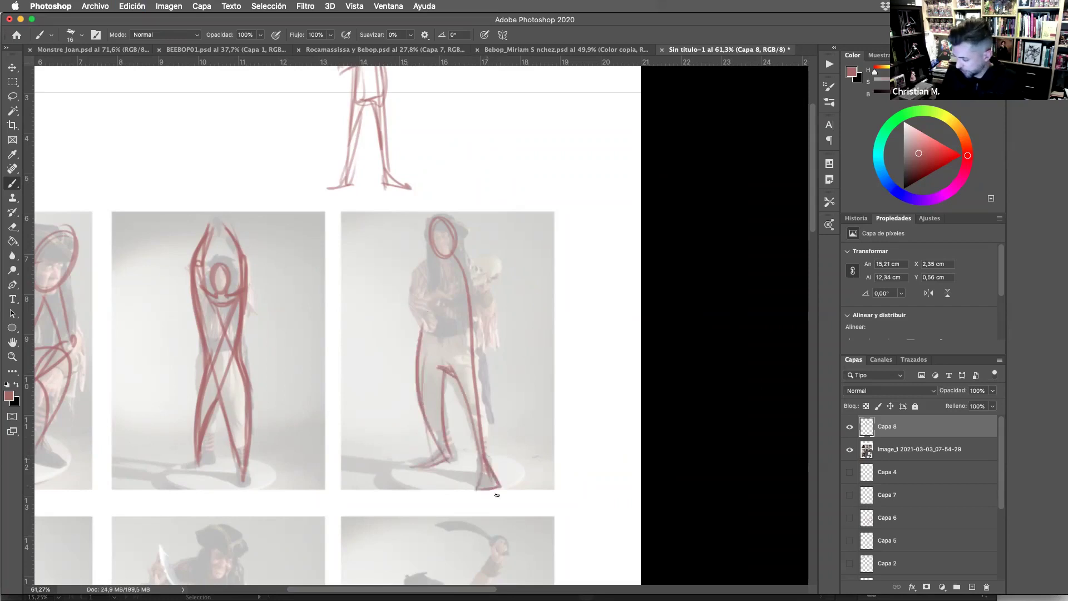
# Step: Draw the skull-holding pirate's shoulder and bent arm, then a circle for the skull with the supporting forearm below it
pyautogui.moveTo(426, 261)
pyautogui.mouseDown()
pyautogui.moveTo(455, 309)
pyautogui.moveTo(456, 293)
pyautogui.mouseUp()
pyautogui.press('super+z')
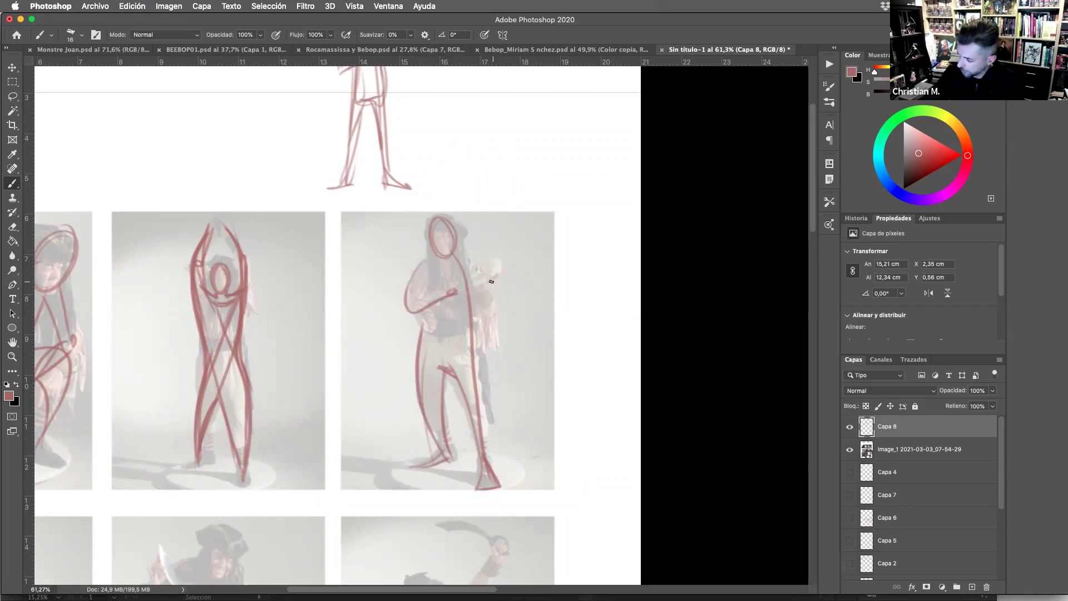
pyautogui.moveTo(428, 260)
pyautogui.mouseDown()
pyautogui.moveTo(477, 268)
pyautogui.moveTo(488, 317)
pyautogui.mouseUp()
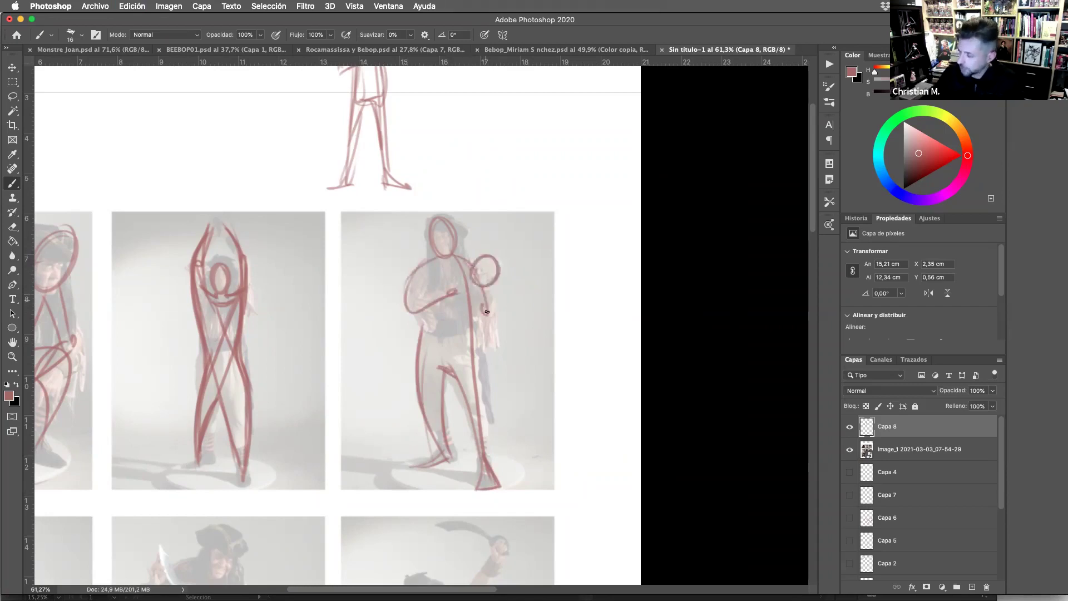
pyautogui.moveTo(482, 287); pyautogui.dragTo(484, 313)
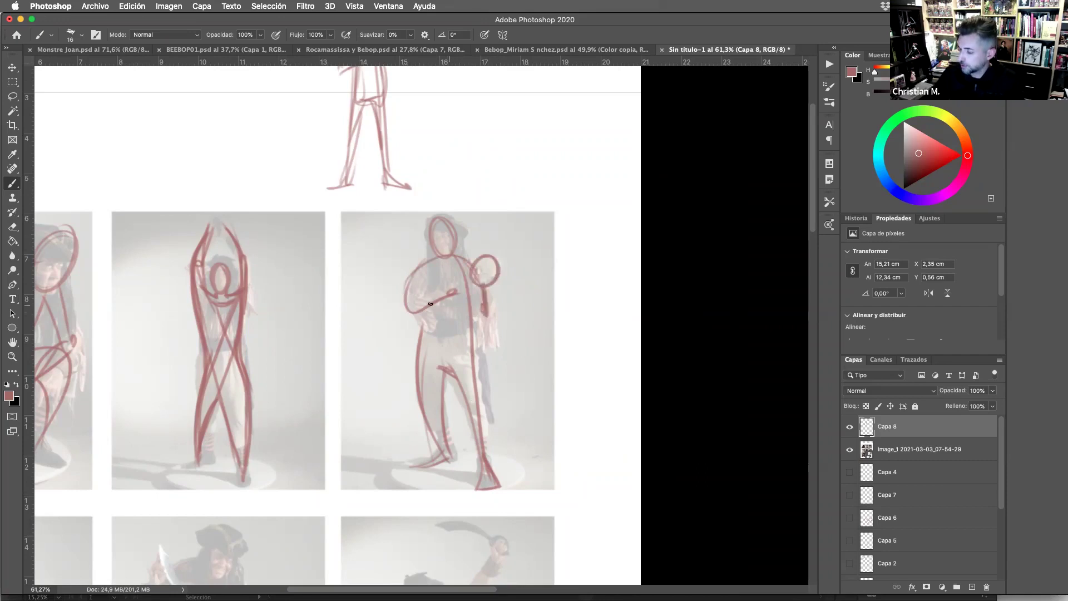
# Step: Extend the side contour of the skull-holding pirate from the hip up to the bent arm
pyautogui.hscroll(-5, 351, 382)
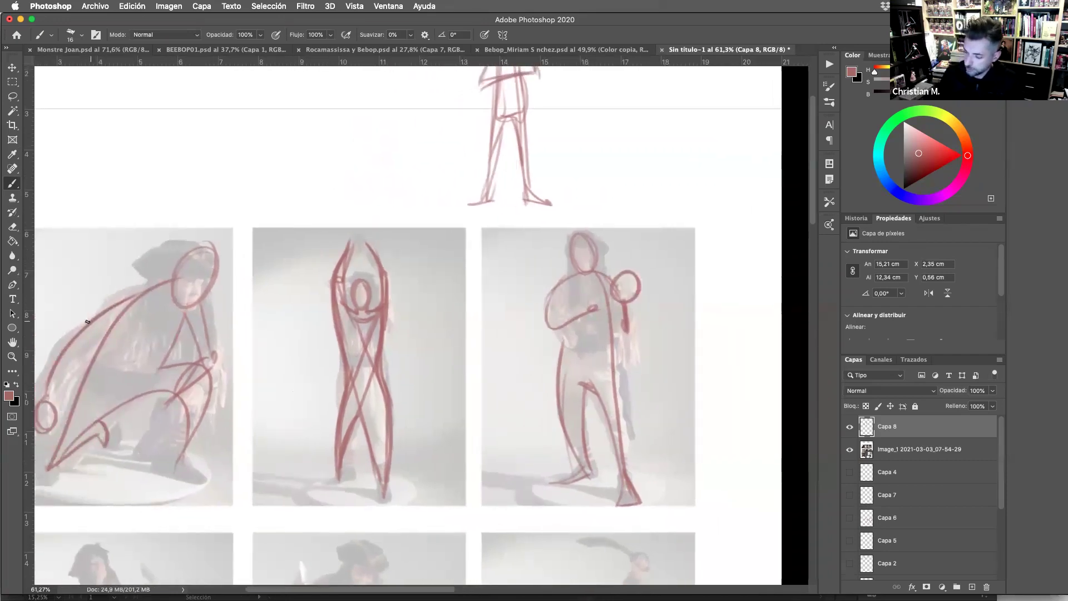
pyautogui.scroll(-2, 253, 444)
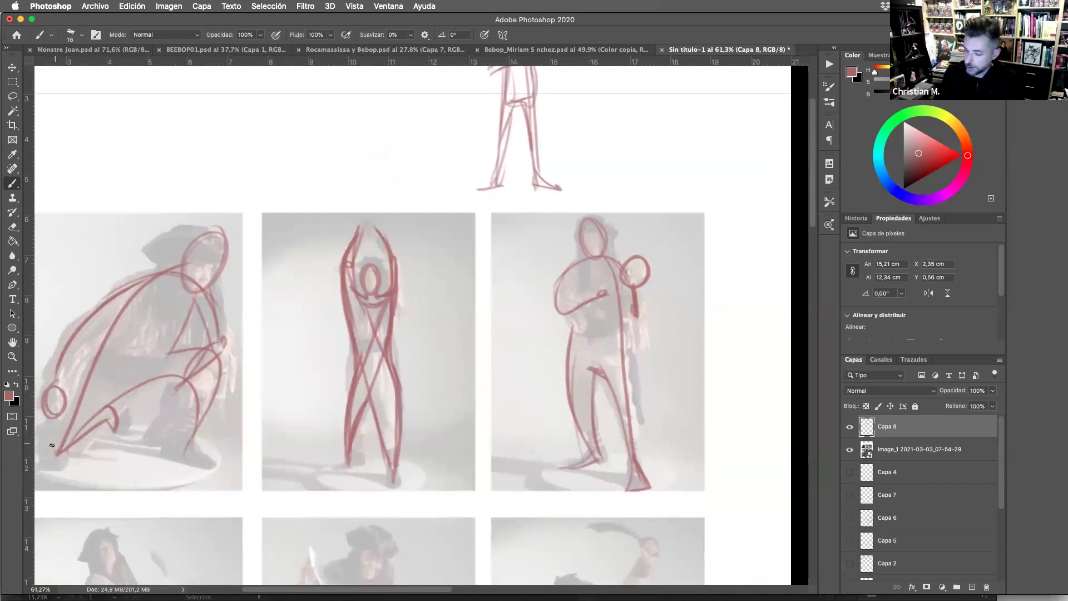
pyautogui.moveTo(501, 408); pyautogui.dragTo(353, 448)
pyautogui.moveTo(413, 352)
pyautogui.mouseDown()
pyautogui.moveTo(425, 305)
pyautogui.moveTo(474, 337)
pyautogui.mouseUp()
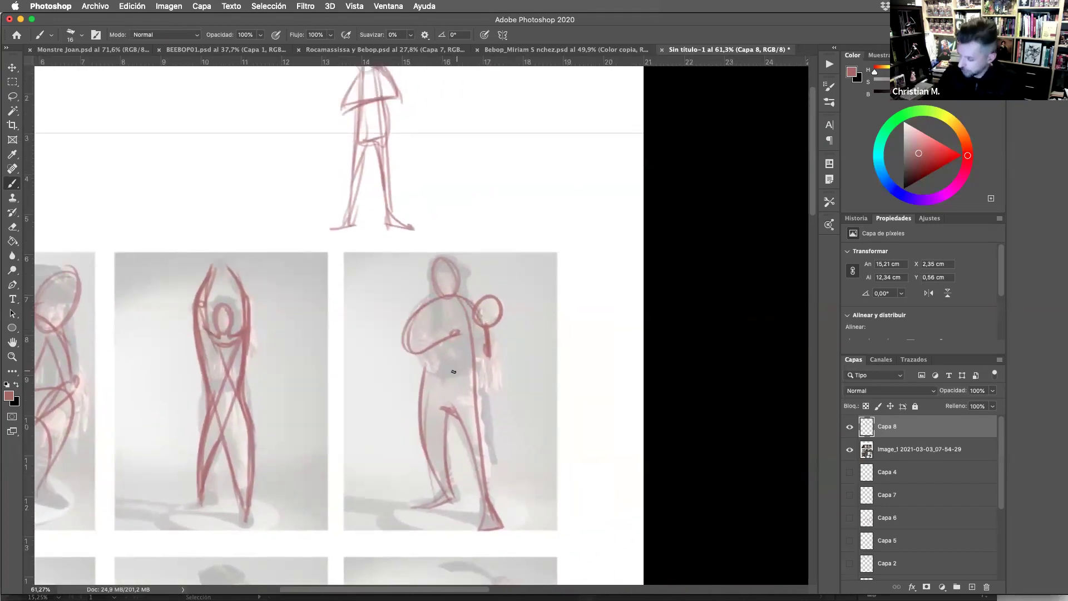
pyautogui.moveTo(419, 391); pyautogui.dragTo(430, 352)
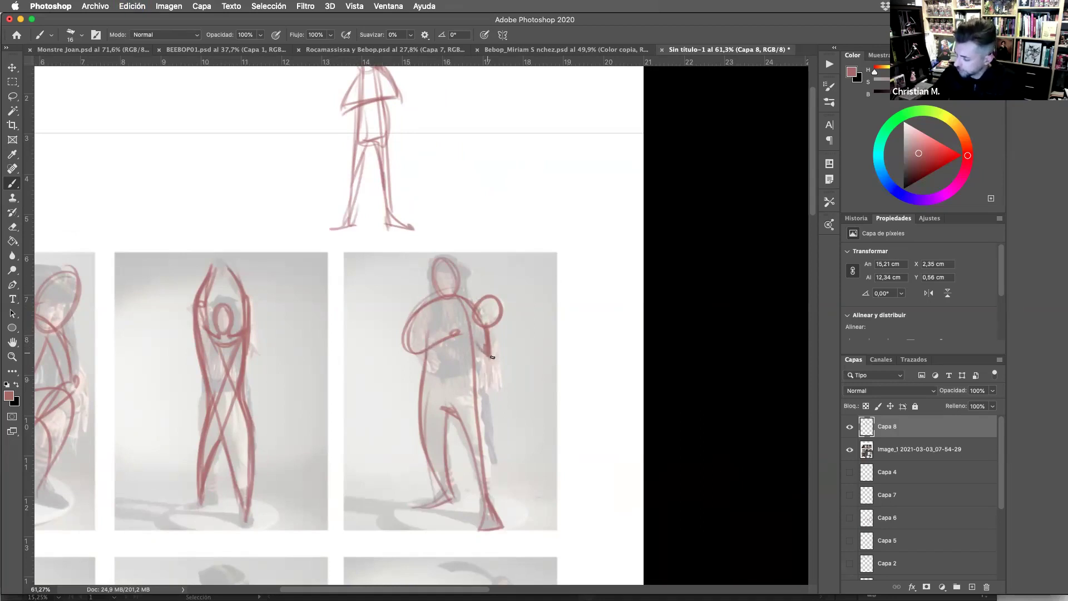
# Step: Outline the head of the sword-raising pirate and draw the torso line plus the line of action from neck to supporting foot
pyautogui.moveTo(510, 453); pyautogui.dragTo(489, 308)
pyautogui.moveTo(506, 370); pyautogui.dragTo(477, 373)
pyautogui.moveTo(472, 527); pyautogui.dragTo(508, 479)
pyautogui.moveTo(506, 519)
pyautogui.mouseDown()
pyautogui.moveTo(463, 473)
pyautogui.moveTo(460, 449)
pyautogui.mouseUp()
pyautogui.moveTo(510, 495); pyautogui.dragTo(442, 511)
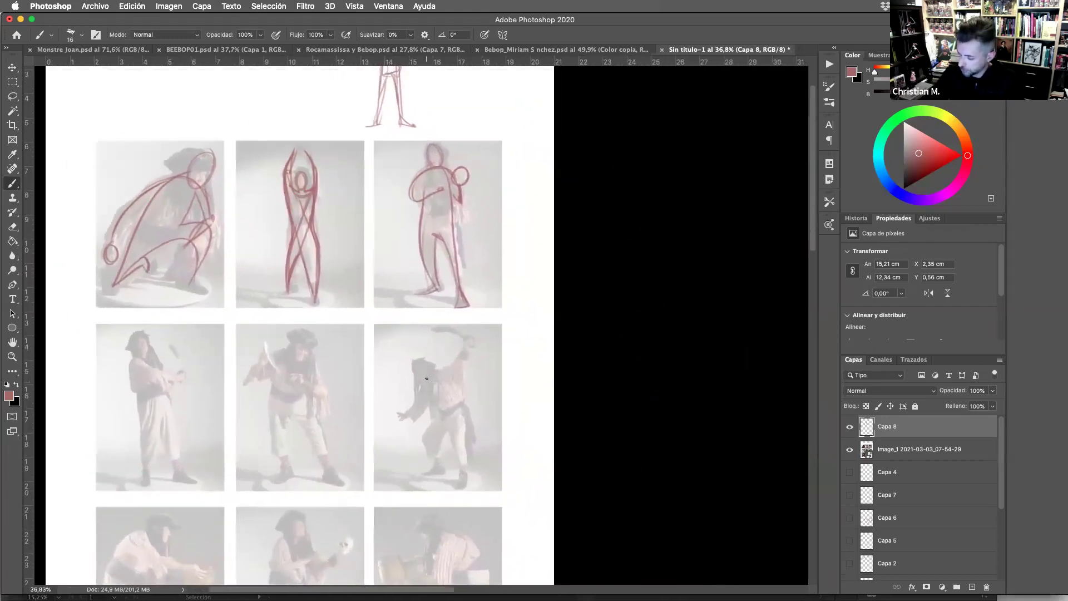
pyautogui.scroll(8, 427, 378)
pyautogui.moveTo(346, 330)
pyautogui.mouseDown()
pyautogui.moveTo(332, 341)
pyautogui.moveTo(344, 295)
pyautogui.mouseUp()
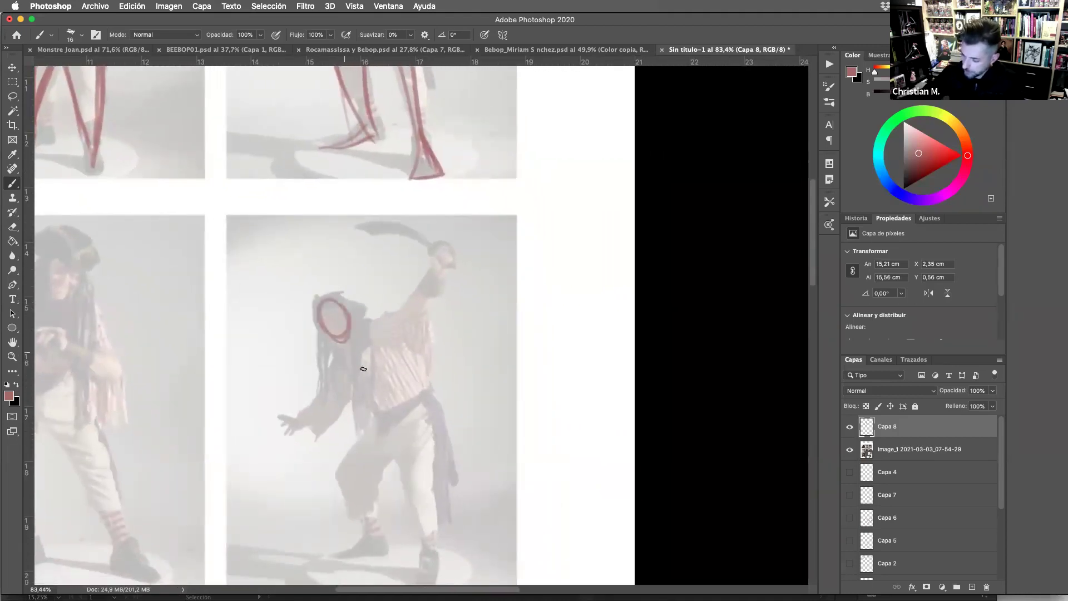
pyautogui.moveTo(340, 340); pyautogui.dragTo(379, 423)
pyautogui.moveTo(348, 333)
pyautogui.mouseDown()
pyautogui.moveTo(394, 364)
pyautogui.moveTo(346, 330)
pyautogui.moveTo(442, 485)
pyautogui.mouseUp()
pyautogui.scroll(-3, 465, 362)
pyautogui.press('super+z')
pyautogui.moveTo(344, 267); pyautogui.dragTo(425, 357)
pyautogui.moveTo(424, 433); pyautogui.dragTo(426, 472)
# Step: Sketch the sword-raising pirate's inner leg lines, the bent leg contours and both feet
pyautogui.moveTo(389, 376)
pyautogui.mouseDown()
pyautogui.moveTo(413, 479)
pyautogui.moveTo(424, 435)
pyautogui.moveTo(424, 520)
pyautogui.mouseUp()
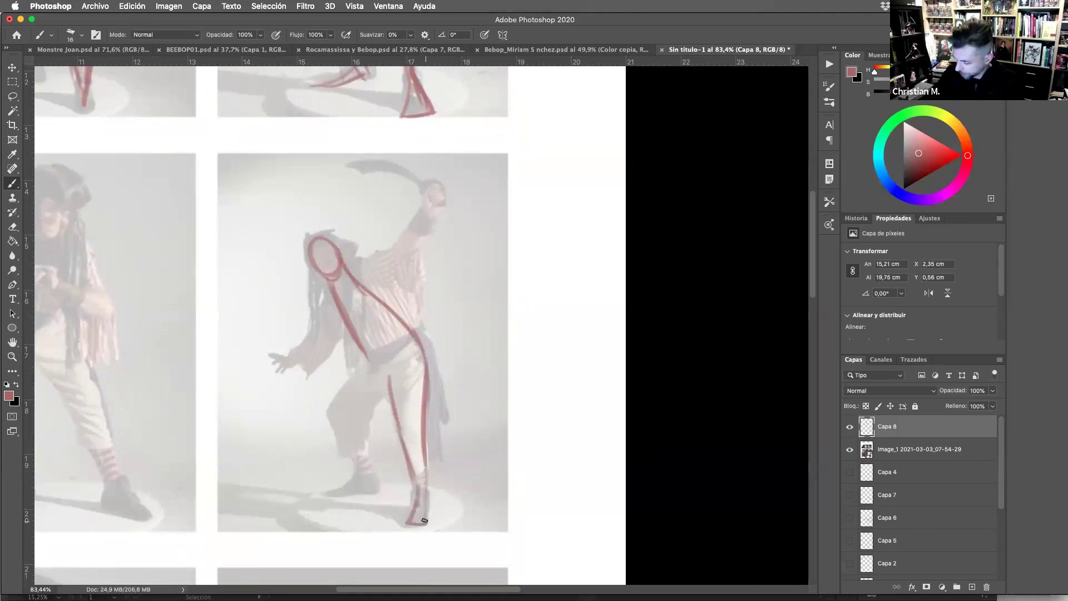
pyautogui.moveTo(364, 415)
pyautogui.mouseDown()
pyautogui.moveTo(386, 408)
pyautogui.moveTo(368, 418)
pyautogui.moveTo(368, 473)
pyautogui.moveTo(381, 493)
pyautogui.moveTo(368, 455)
pyautogui.moveTo(373, 417)
pyautogui.moveTo(372, 490)
pyautogui.moveTo(341, 492)
pyautogui.mouseUp()
pyautogui.moveTo(372, 488)
pyautogui.mouseDown()
pyautogui.moveTo(343, 434)
pyautogui.moveTo(359, 368)
pyautogui.mouseUp()
pyautogui.moveTo(334, 401)
pyautogui.mouseDown()
pyautogui.moveTo(341, 379)
pyautogui.moveTo(361, 480)
pyautogui.mouseUp()
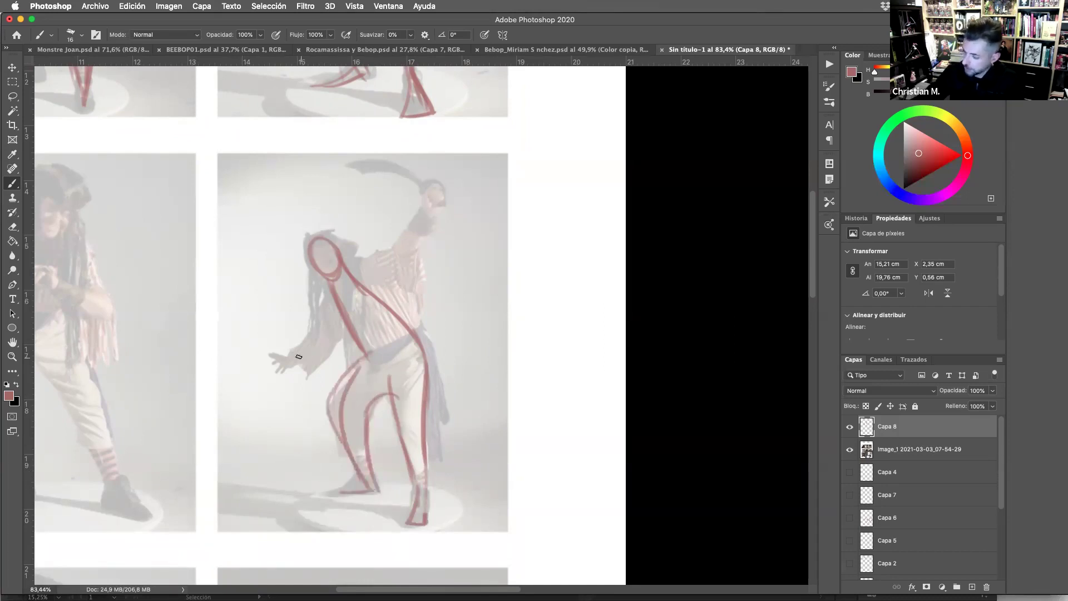
# Step: Draw the sword-raising pirate's arm lines from hand to hand, circle both hands and add the waist curve
pyautogui.moveTo(286, 355); pyautogui.dragTo(414, 205)
pyautogui.moveTo(288, 358)
pyautogui.mouseDown()
pyautogui.moveTo(330, 300)
pyautogui.moveTo(421, 221)
pyautogui.moveTo(294, 351)
pyautogui.mouseUp()
pyautogui.moveTo(431, 198); pyautogui.dragTo(428, 189)
pyautogui.moveTo(289, 355)
pyautogui.mouseDown()
pyautogui.moveTo(284, 369)
pyautogui.moveTo(281, 353)
pyautogui.mouseUp()
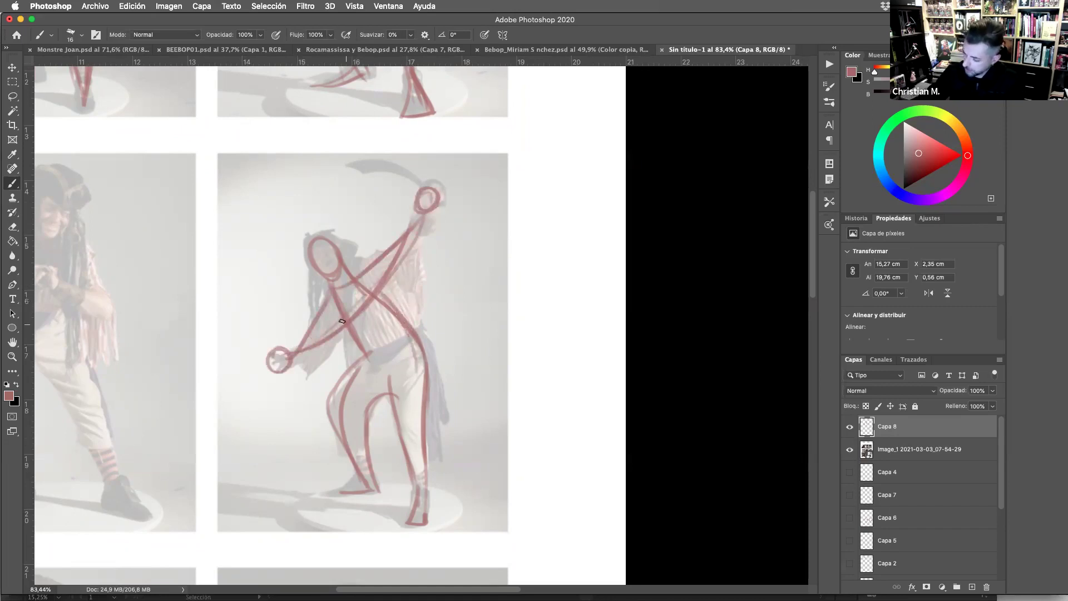
pyautogui.moveTo(370, 355); pyautogui.dragTo(413, 336)
# Step: Reinforce the diagonal rhythm line through the sword-raising pirate's arms, from the lowered hand to the raised one
pyautogui.moveTo(470, 449); pyautogui.dragTo(434, 489)
pyautogui.moveTo(458, 540); pyautogui.dragTo(485, 473)
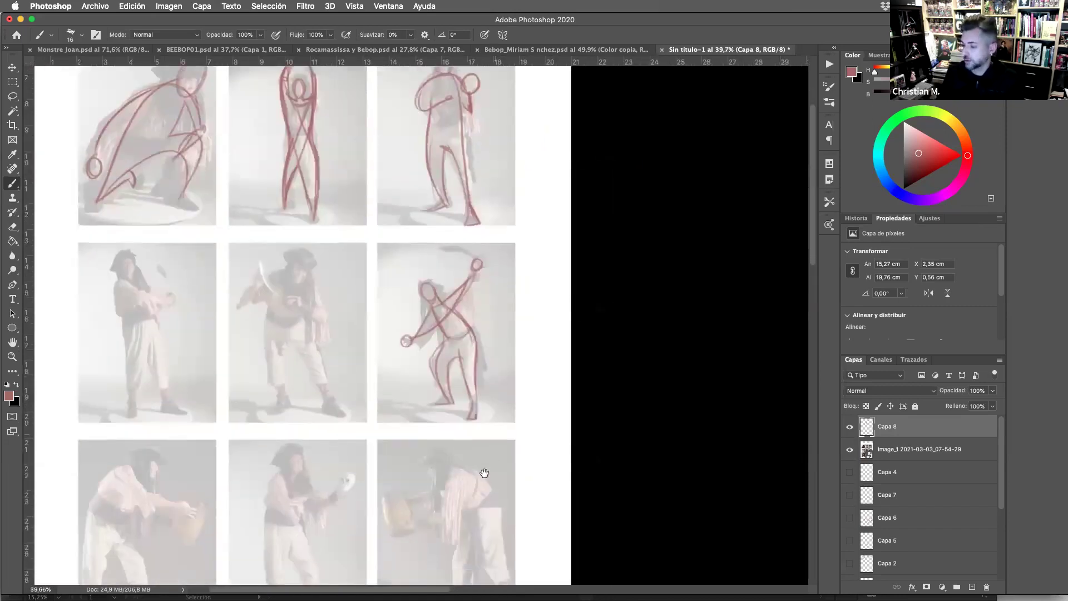
pyautogui.scroll(2, 484, 473)
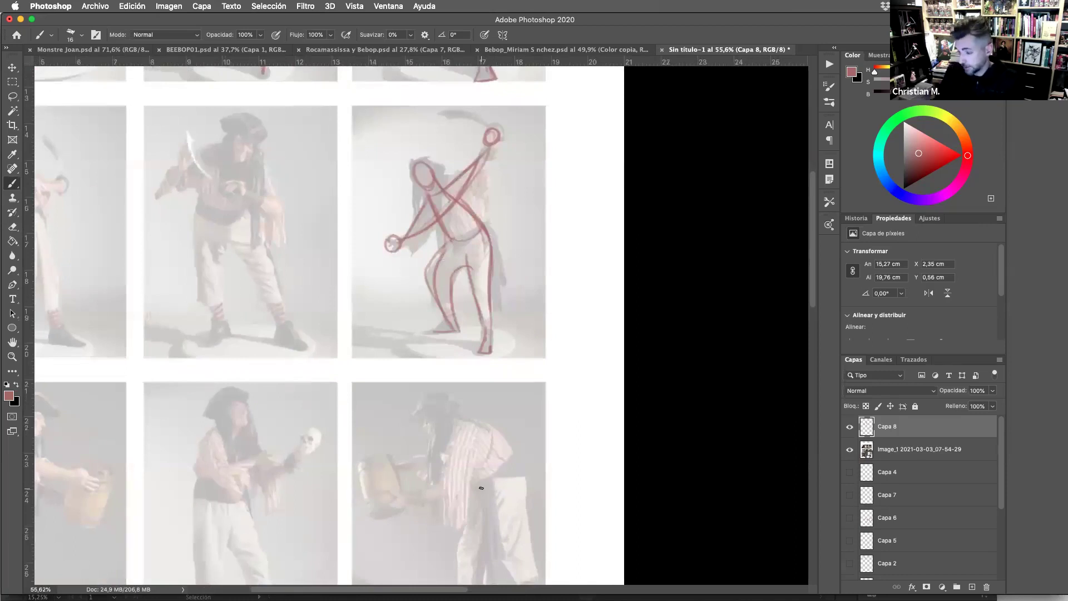
pyautogui.moveTo(395, 242)
pyautogui.mouseDown()
pyautogui.moveTo(431, 205)
pyautogui.moveTo(420, 232)
pyautogui.moveTo(435, 195)
pyautogui.moveTo(490, 142)
pyautogui.mouseUp()
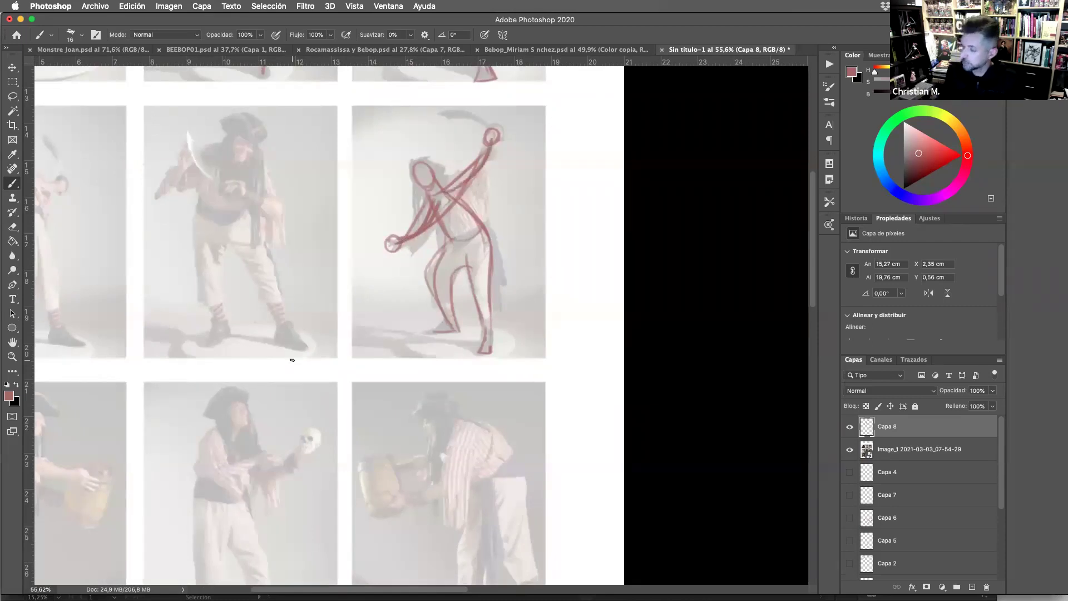
pyautogui.scroll(-3, 510, 446)
pyautogui.scroll(3, 505, 462)
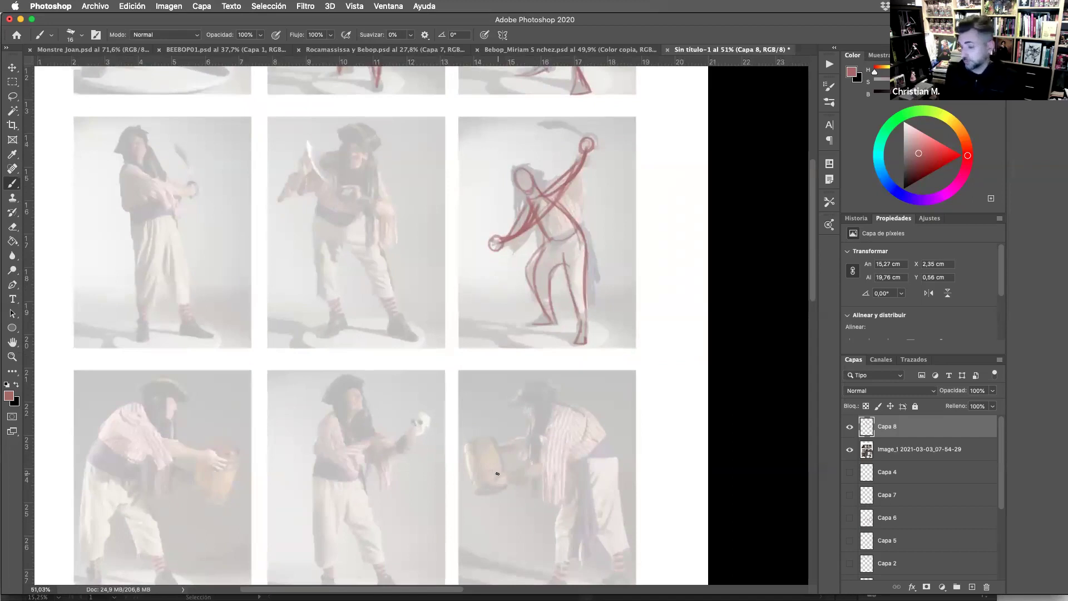
# Step: Hide the pirate photo layer and examine the gesture sketches on their own
pyautogui.click(849, 449)
pyautogui.click(849, 449)
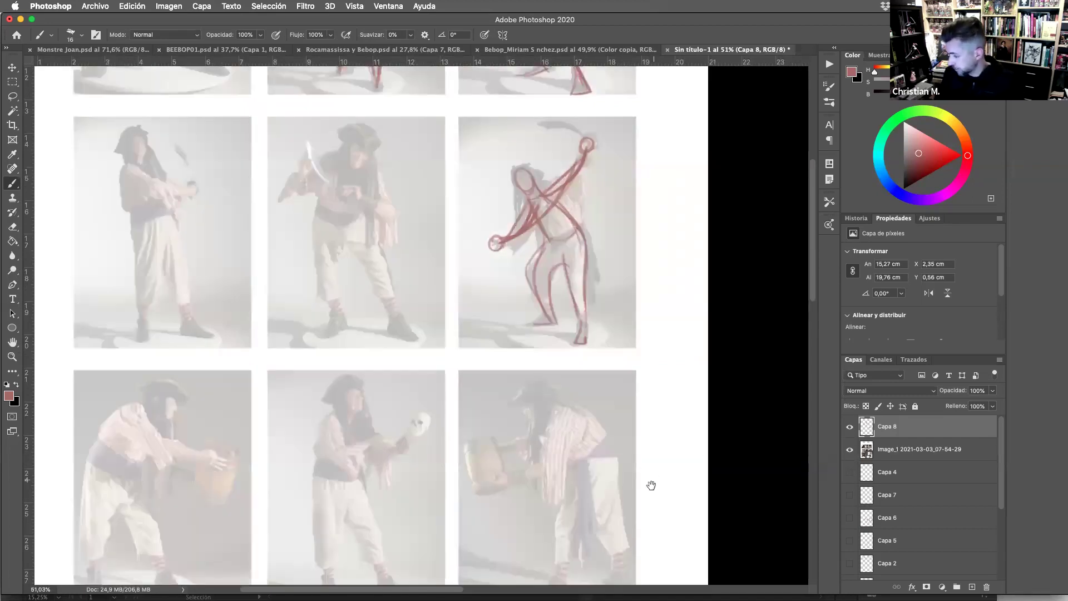
pyautogui.scroll(3, 651, 484)
pyautogui.click(849, 449)
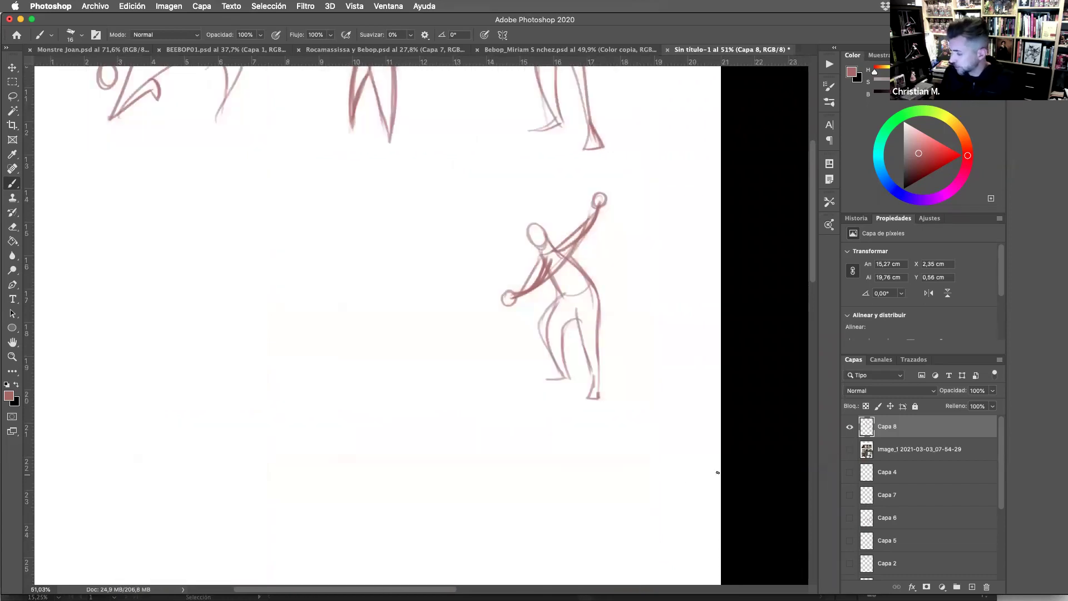
pyautogui.moveTo(553, 438); pyautogui.dragTo(453, 462)
pyautogui.moveTo(458, 340); pyautogui.dragTo(556, 361)
pyautogui.moveTo(439, 403); pyautogui.dragTo(539, 469)
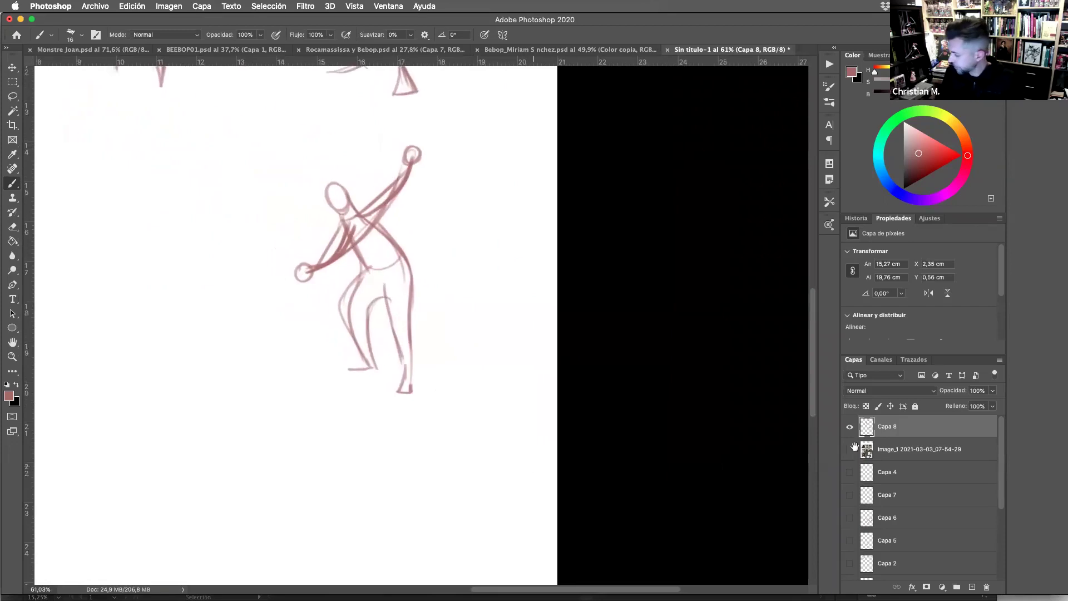
# Step: Show the pirate photo layer again and move it aside so the sword-raising photo stands next to its gesture
pyautogui.click(849, 449)
pyautogui.press('v')
pyautogui.moveTo(412, 481)
pyautogui.mouseDown()
pyautogui.moveTo(262, 504)
pyautogui.moveTo(336, 497)
pyautogui.mouseUp()
pyautogui.press('super+z')
pyautogui.click(892, 450)
pyautogui.moveTo(437, 484)
pyautogui.mouseDown()
pyautogui.moveTo(326, 511)
pyautogui.moveTo(223, 485)
pyautogui.mouseUp()
pyautogui.moveTo(350, 495); pyautogui.dragTo(450, 526)
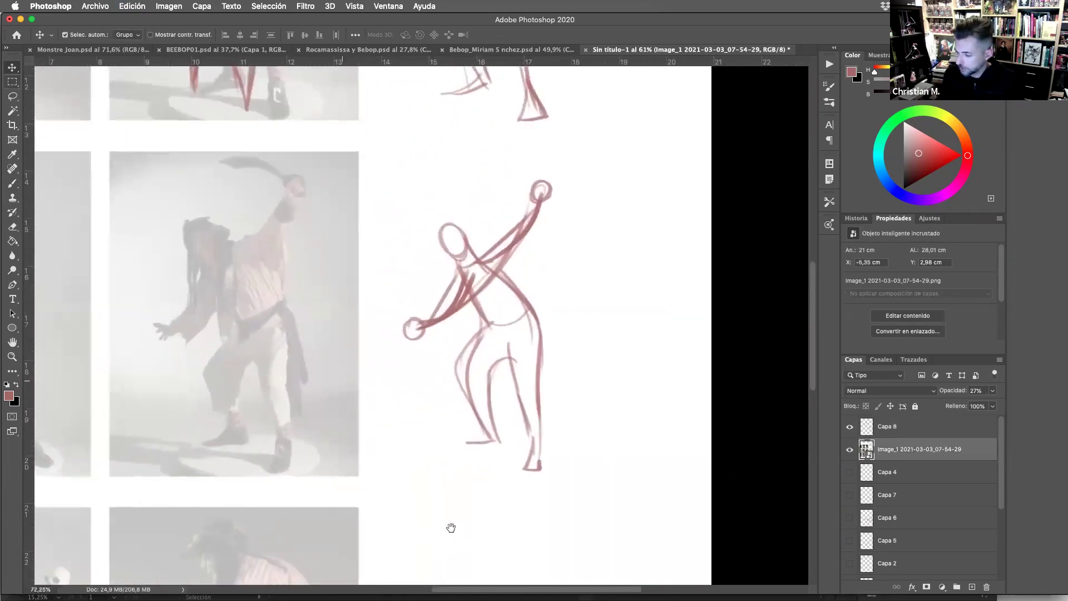
pyautogui.moveTo(389, 497); pyautogui.dragTo(386, 553)
pyautogui.moveTo(296, 542); pyautogui.dragTo(264, 546)
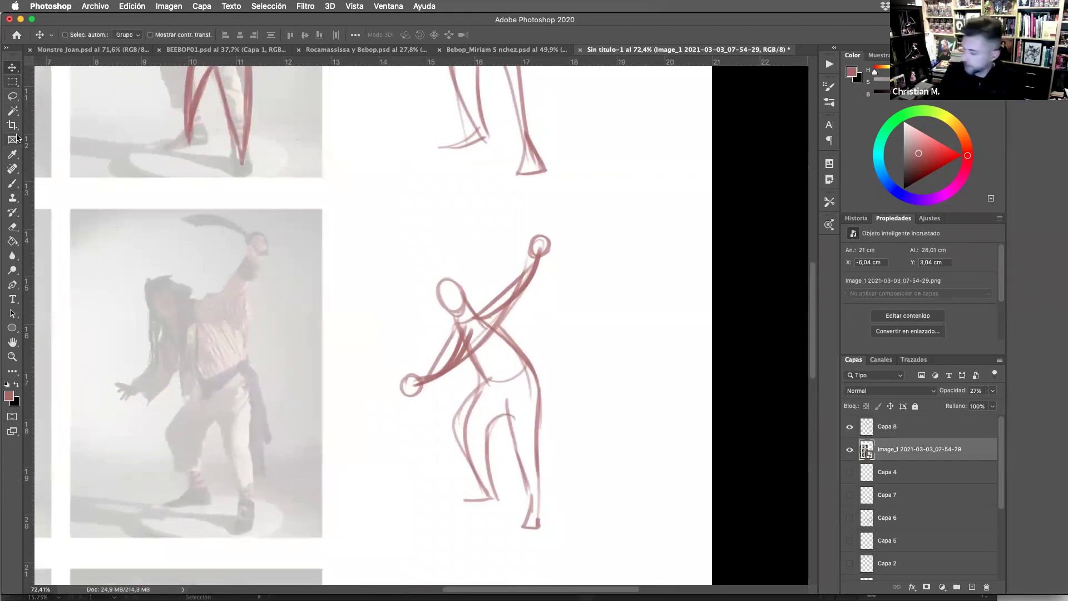
# Step: Enlarge the pirate photo layer proportionally to 39.59% and reposition it beside the gesture sketches
pyautogui.scroll(-4, 568, 509)
pyautogui.scroll(-3, 553, 515)
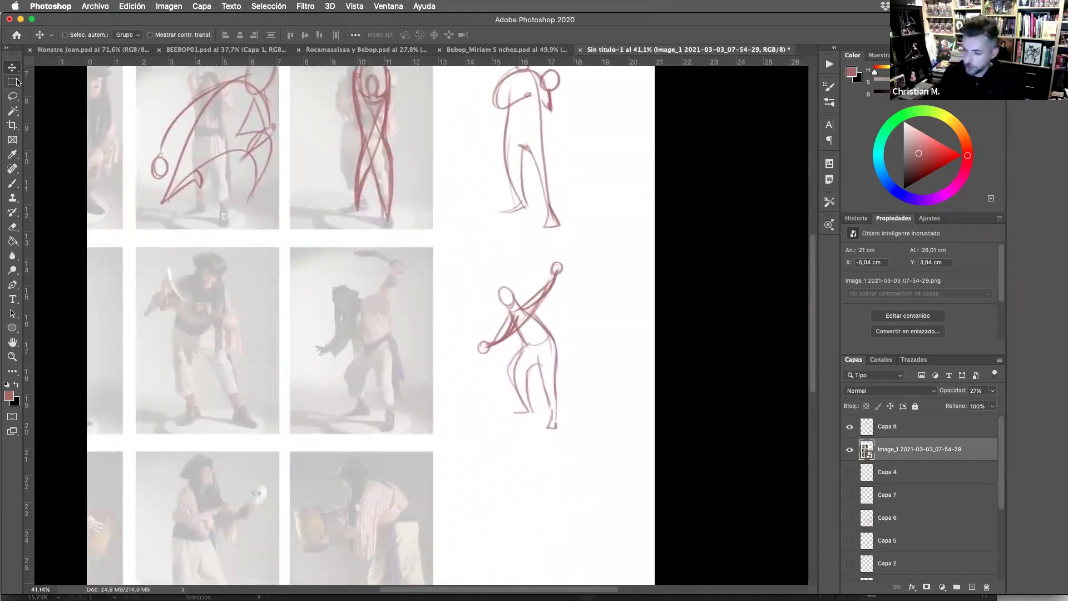
pyautogui.press('super')
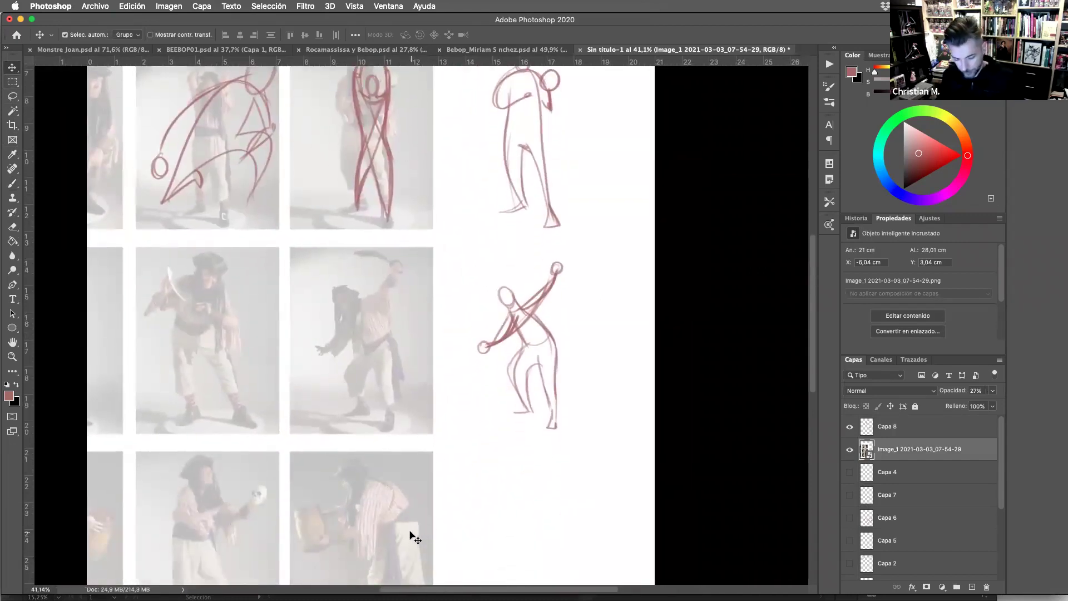
pyautogui.press('super+t')
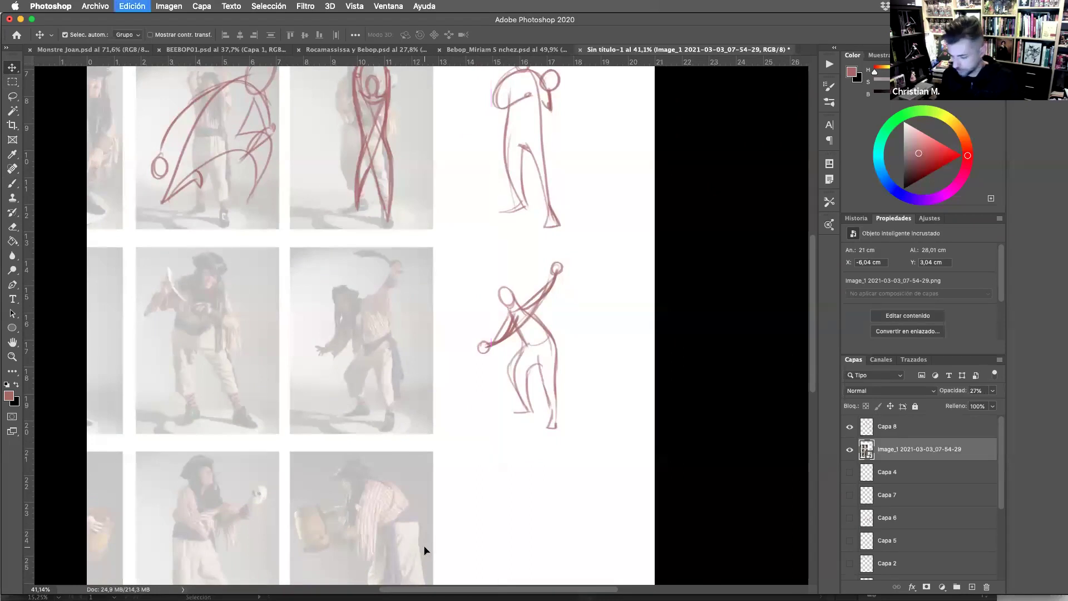
pyautogui.moveTo(515, 538); pyautogui.dragTo(388, 534)
pyautogui.moveTo(478, 536); pyautogui.dragTo(526, 574)
pyautogui.moveTo(467, 514); pyautogui.dragTo(332, 507)
pyautogui.moveTo(442, 168); pyautogui.dragTo(497, 92)
pyautogui.moveTo(414, 410)
pyautogui.mouseDown()
pyautogui.moveTo(389, 429)
pyautogui.moveTo(404, 428)
pyautogui.mouseUp()
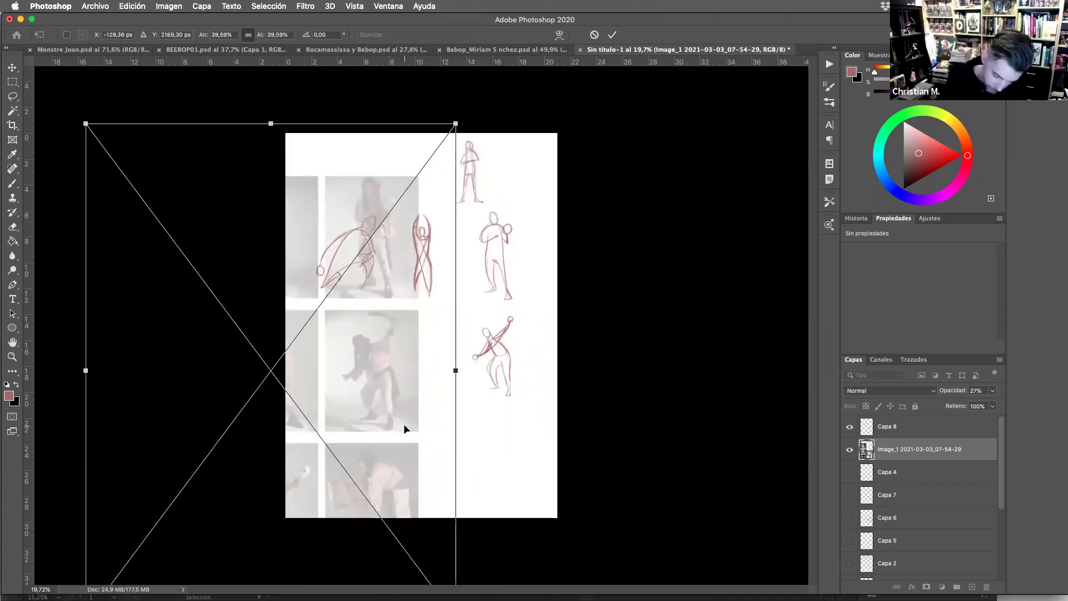
pyautogui.press('Return')
# Step: Erase the sword-raising gesture from layer Capa 8 and switch back to the Brush tool
pyautogui.moveTo(434, 369); pyautogui.dragTo(465, 384)
pyautogui.click(902, 428)
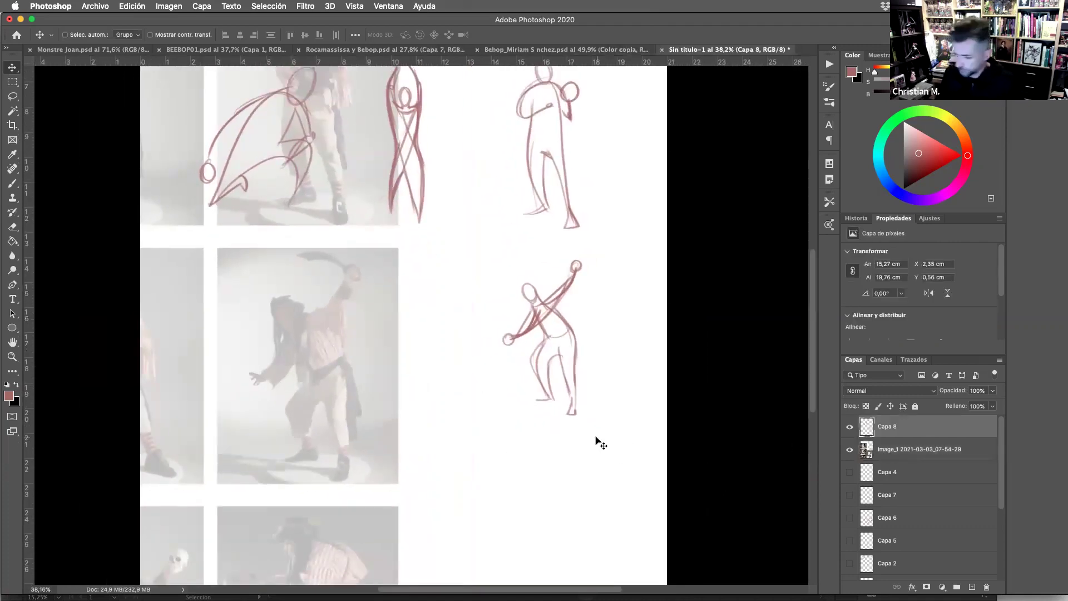
pyautogui.click(13, 226)
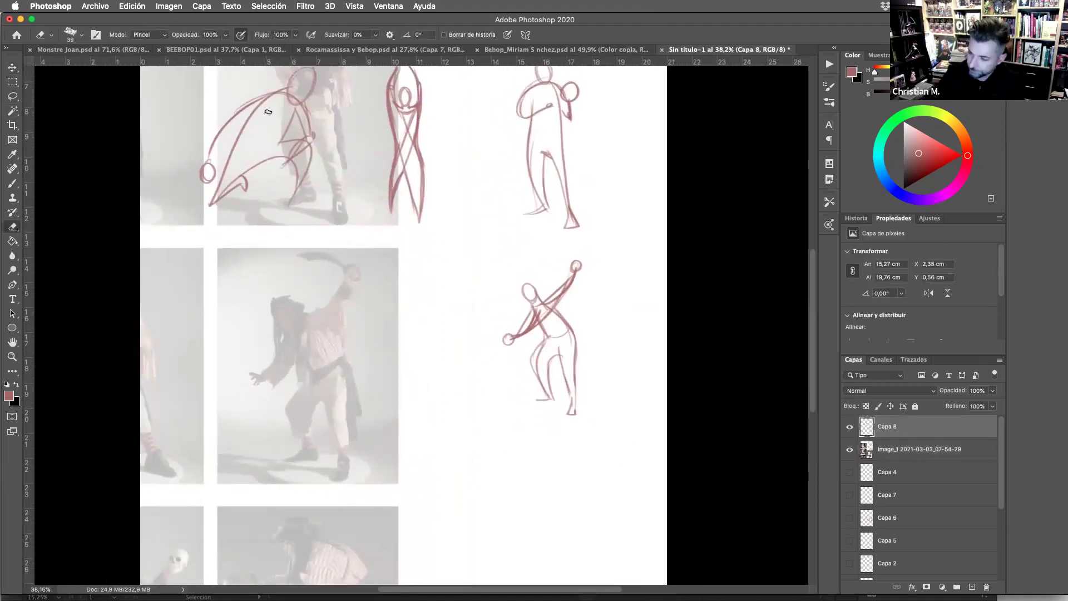
pyautogui.moveTo(537, 307)
pyautogui.mouseDown()
pyautogui.moveTo(568, 309)
pyautogui.moveTo(560, 285)
pyautogui.moveTo(536, 269)
pyautogui.moveTo(570, 306)
pyautogui.moveTo(556, 375)
pyautogui.mouseUp()
pyautogui.click(74, 33)
pyautogui.click(115, 67)
pyautogui.click(13, 184)
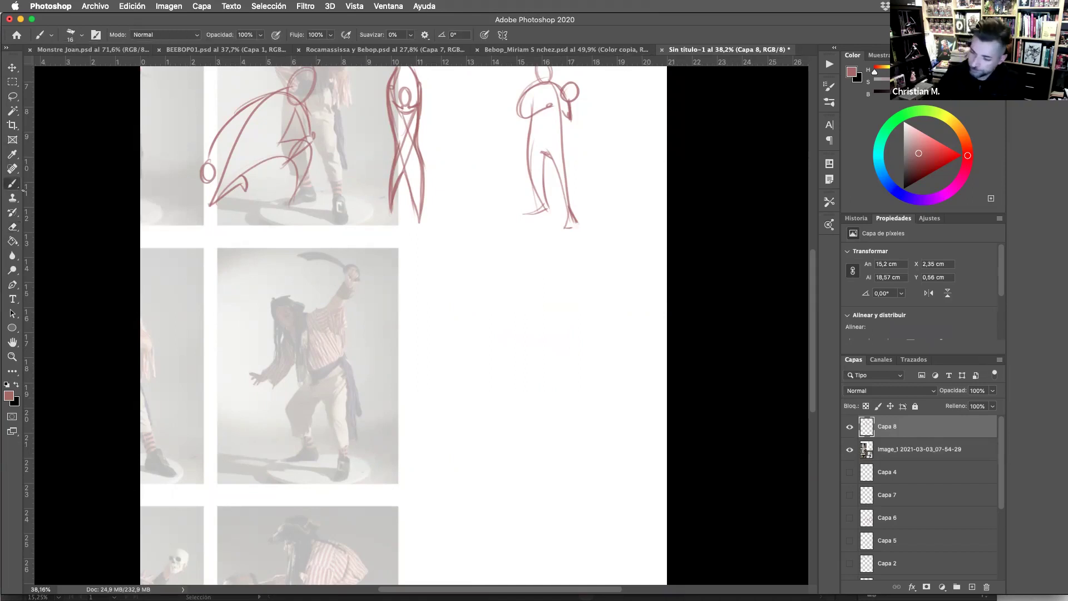
# Step: Sketch a light head oval and a long back curve down to the foot in the blank area beside the sword-raising photo
pyautogui.moveTo(520, 434); pyautogui.dragTo(435, 401)
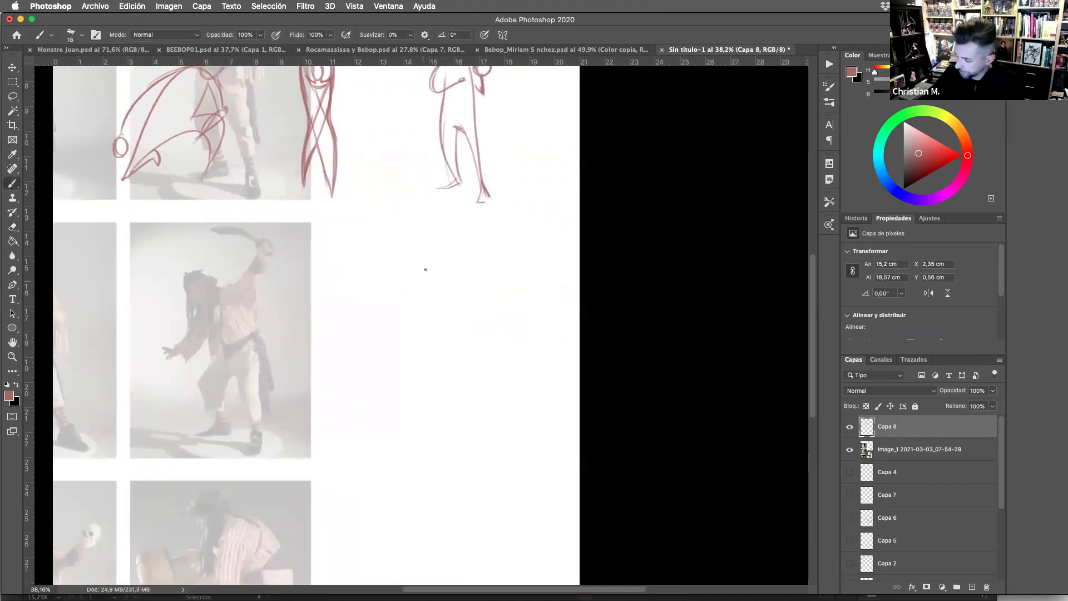
pyautogui.moveTo(435, 249); pyautogui.dragTo(479, 449)
pyautogui.press('super+z')
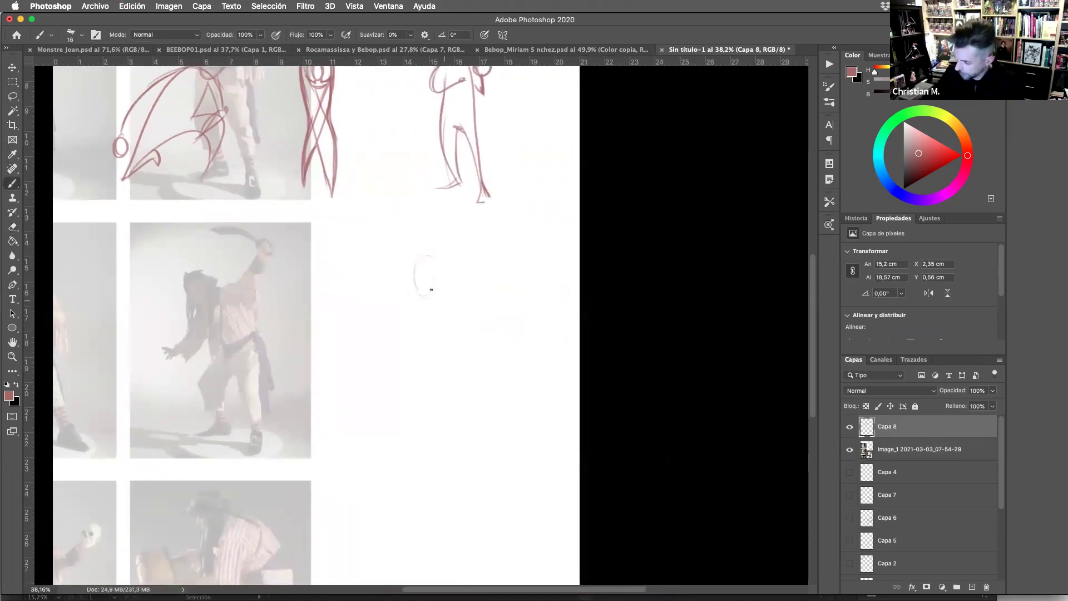
pyautogui.moveTo(430, 260); pyautogui.dragTo(516, 481)
pyautogui.moveTo(505, 440); pyautogui.dragTo(493, 412)
pyautogui.moveTo(504, 427); pyautogui.dragTo(463, 401)
pyautogui.press('super+z')
pyautogui.press('super+z')
pyautogui.hotkey('ctrl', 'z')
pyautogui.moveTo(455, 260)
pyautogui.mouseDown()
pyautogui.moveTo(491, 457)
pyautogui.moveTo(460, 296)
pyautogui.moveTo(445, 274)
pyautogui.moveTo(460, 295)
pyautogui.moveTo(491, 496)
pyautogui.mouseUp()
pyautogui.hotkey('ctrl', 'z')
pyautogui.hotkey('ctrl', 'z')
# Step: Sketch the wide-stance legs, the front torso line and both feet beneath the back curve of the sword-raising figure
pyautogui.moveTo(436, 415); pyautogui.dragTo(494, 464)
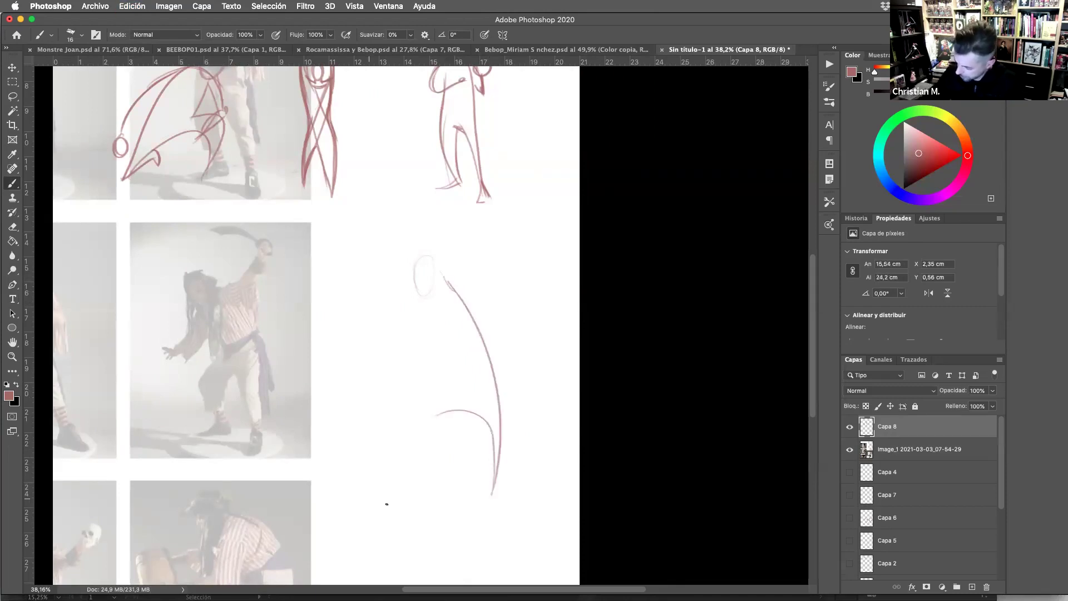
pyautogui.moveTo(426, 422); pyautogui.dragTo(438, 472)
pyautogui.moveTo(428, 455); pyautogui.dragTo(439, 335)
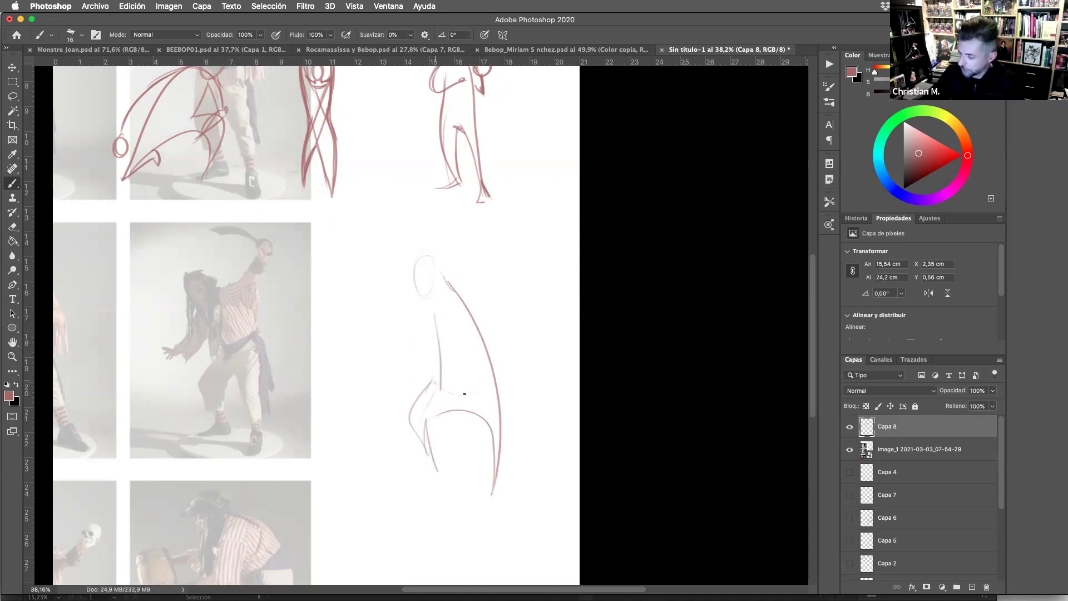
pyautogui.moveTo(427, 396)
pyautogui.mouseDown()
pyautogui.moveTo(394, 480)
pyautogui.moveTo(413, 476)
pyautogui.mouseUp()
pyautogui.moveTo(408, 477)
pyautogui.mouseDown()
pyautogui.moveTo(486, 500)
pyautogui.moveTo(477, 516)
pyautogui.moveTo(493, 486)
pyautogui.moveTo(496, 406)
pyautogui.mouseUp()
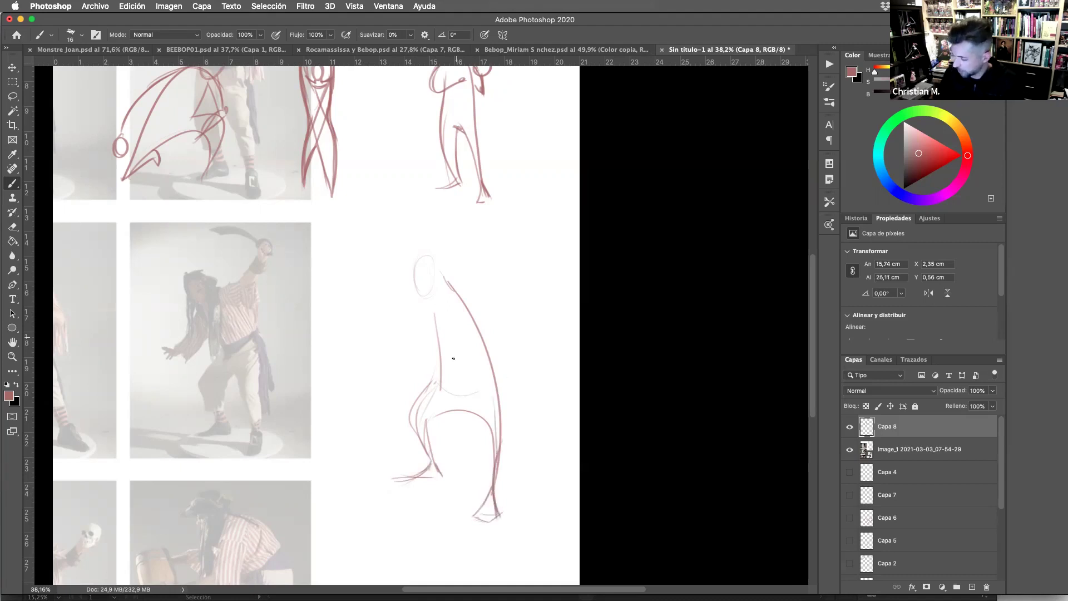
# Step: Reinforce the thigh, knee and calf contours of both legs with darker strokes
pyautogui.moveTo(435, 421)
pyautogui.mouseDown()
pyautogui.moveTo(478, 432)
pyautogui.moveTo(495, 483)
pyautogui.moveTo(489, 504)
pyautogui.mouseUp()
pyautogui.moveTo(485, 463); pyautogui.dragTo(499, 498)
pyautogui.moveTo(506, 406); pyautogui.dragTo(501, 444)
pyautogui.moveTo(417, 412); pyautogui.dragTo(439, 383)
pyautogui.moveTo(410, 409)
pyautogui.mouseDown()
pyautogui.moveTo(440, 378)
pyautogui.moveTo(498, 411)
pyautogui.mouseUp()
pyautogui.moveTo(502, 416); pyautogui.dragTo(506, 465)
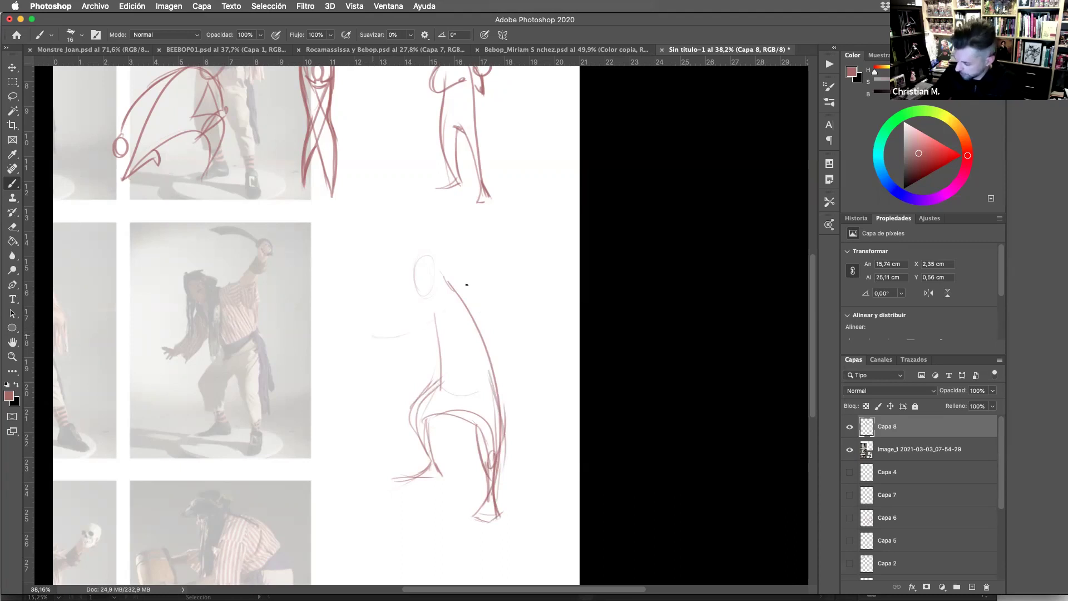
# Step: Sweep two parallel arcs through the shoulders for the arms and sketch the grimacing face inside the head oval
pyautogui.moveTo(371, 338); pyautogui.dragTo(484, 257)
pyautogui.moveTo(374, 349); pyautogui.dragTo(509, 232)
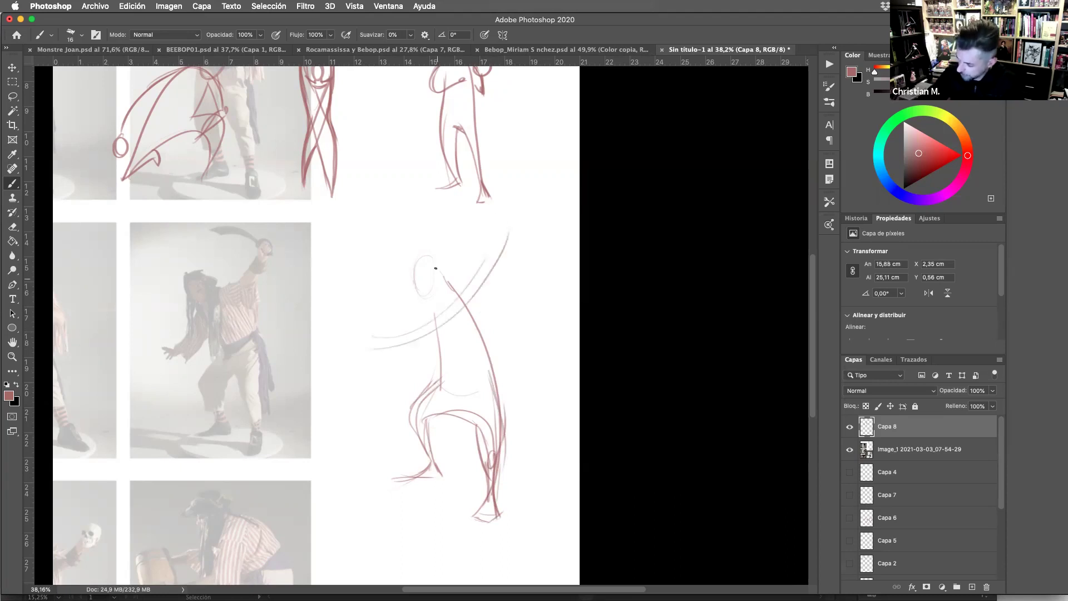
pyautogui.moveTo(418, 272)
pyautogui.mouseDown()
pyautogui.moveTo(426, 297)
pyautogui.moveTo(438, 280)
pyautogui.mouseUp()
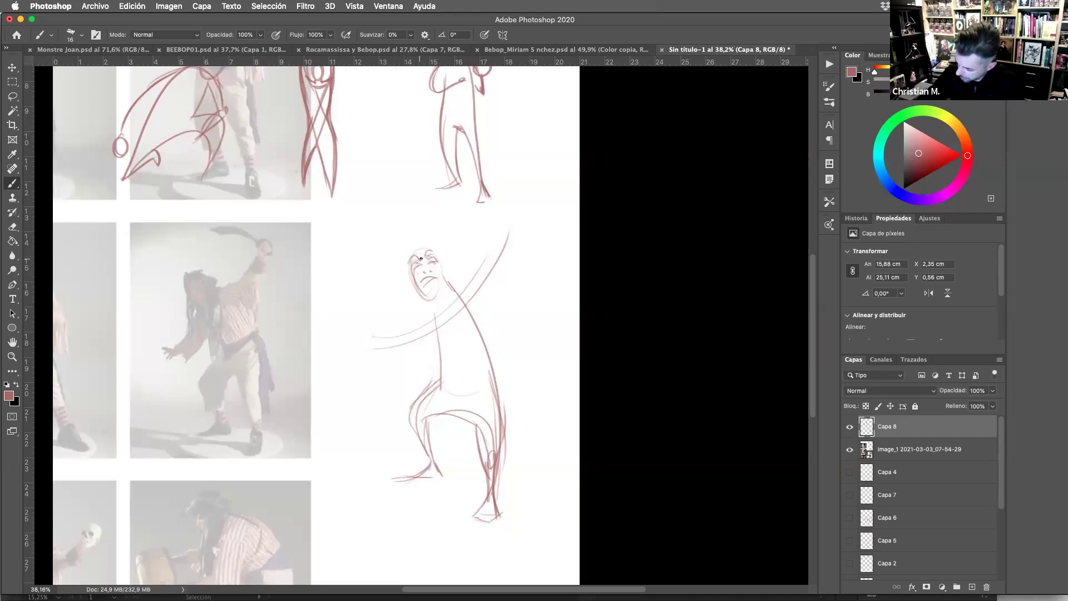
# Step: Draw long hair strands falling on both sides of the face down over the chest
pyautogui.moveTo(437, 277)
pyautogui.mouseDown()
pyautogui.moveTo(421, 287)
pyautogui.moveTo(412, 343)
pyautogui.mouseUp()
pyautogui.moveTo(406, 268); pyautogui.dragTo(416, 362)
pyautogui.moveTo(419, 297); pyautogui.dragTo(417, 358)
pyautogui.moveTo(433, 316); pyautogui.dragTo(428, 359)
pyautogui.moveTo(434, 317); pyautogui.dragTo(431, 329)
pyautogui.moveTo(449, 263); pyautogui.dragTo(444, 358)
pyautogui.moveTo(454, 261); pyautogui.dragTo(457, 345)
pyautogui.moveTo(453, 264); pyautogui.dragTo(456, 286)
pyautogui.moveTo(449, 254); pyautogui.dragTo(443, 276)
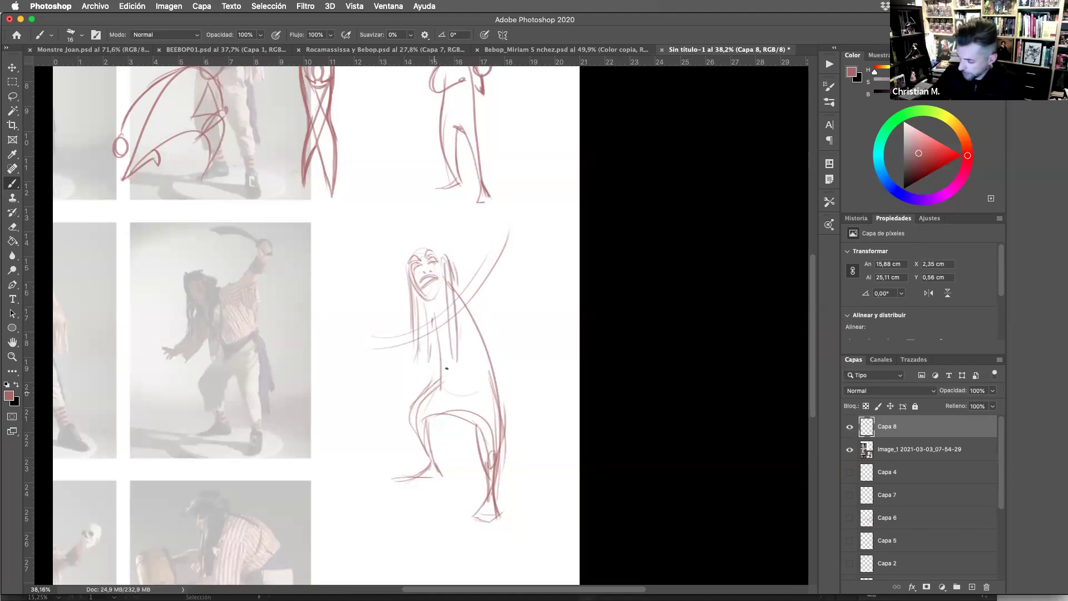
# Step: Add the trouser hems and waistline, and outline the forward arm with its spread hand
pyautogui.moveTo(440, 377)
pyautogui.mouseDown()
pyautogui.moveTo(498, 366)
pyautogui.moveTo(499, 445)
pyautogui.moveTo(415, 451)
pyautogui.moveTo(443, 448)
pyautogui.mouseUp()
pyautogui.moveTo(477, 425)
pyautogui.mouseDown()
pyautogui.moveTo(488, 461)
pyautogui.moveTo(508, 471)
pyautogui.mouseUp()
pyautogui.moveTo(438, 369); pyautogui.dragTo(432, 316)
pyautogui.moveTo(438, 380)
pyautogui.mouseDown()
pyautogui.moveTo(435, 341)
pyautogui.moveTo(393, 349)
pyautogui.mouseUp()
pyautogui.moveTo(427, 314)
pyautogui.mouseDown()
pyautogui.moveTo(375, 337)
pyautogui.moveTo(432, 332)
pyautogui.moveTo(387, 337)
pyautogui.mouseUp()
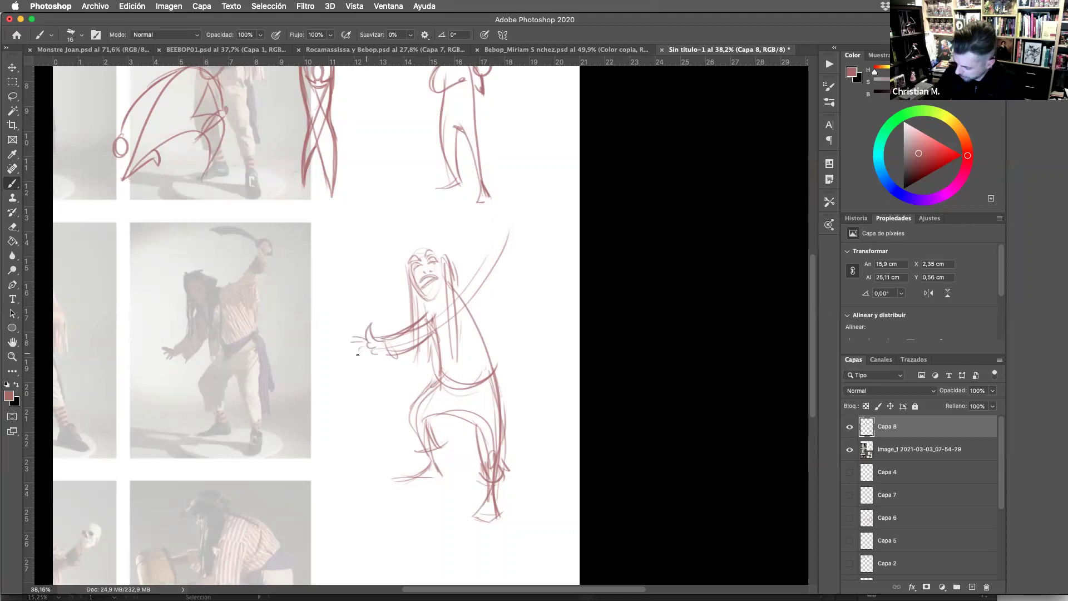
# Step: Draw the raised arm ending in a round fist and add the pointed pirate hat on the head
pyautogui.moveTo(507, 359)
pyautogui.mouseDown()
pyautogui.moveTo(489, 359)
pyautogui.moveTo(504, 377)
pyautogui.mouseUp()
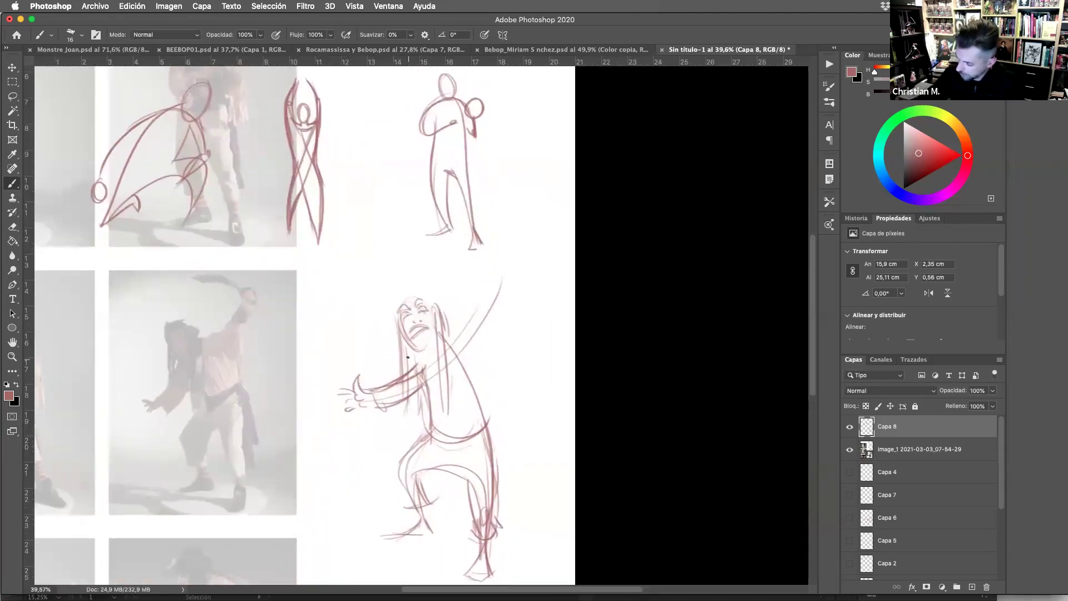
pyautogui.moveTo(447, 335)
pyautogui.mouseDown()
pyautogui.moveTo(481, 313)
pyautogui.moveTo(490, 285)
pyautogui.mouseUp()
pyautogui.moveTo(466, 320)
pyautogui.mouseDown()
pyautogui.moveTo(489, 288)
pyautogui.moveTo(486, 263)
pyautogui.moveTo(510, 268)
pyautogui.moveTo(487, 278)
pyautogui.mouseUp()
pyautogui.moveTo(469, 352)
pyautogui.mouseDown()
pyautogui.moveTo(472, 318)
pyautogui.moveTo(476, 386)
pyautogui.moveTo(460, 360)
pyautogui.moveTo(474, 347)
pyautogui.moveTo(447, 344)
pyautogui.moveTo(457, 328)
pyautogui.moveTo(480, 337)
pyautogui.moveTo(501, 276)
pyautogui.mouseUp()
pyautogui.moveTo(474, 320)
pyautogui.mouseDown()
pyautogui.moveTo(491, 273)
pyautogui.moveTo(497, 282)
pyautogui.mouseUp()
pyautogui.moveTo(483, 338); pyautogui.dragTo(490, 308)
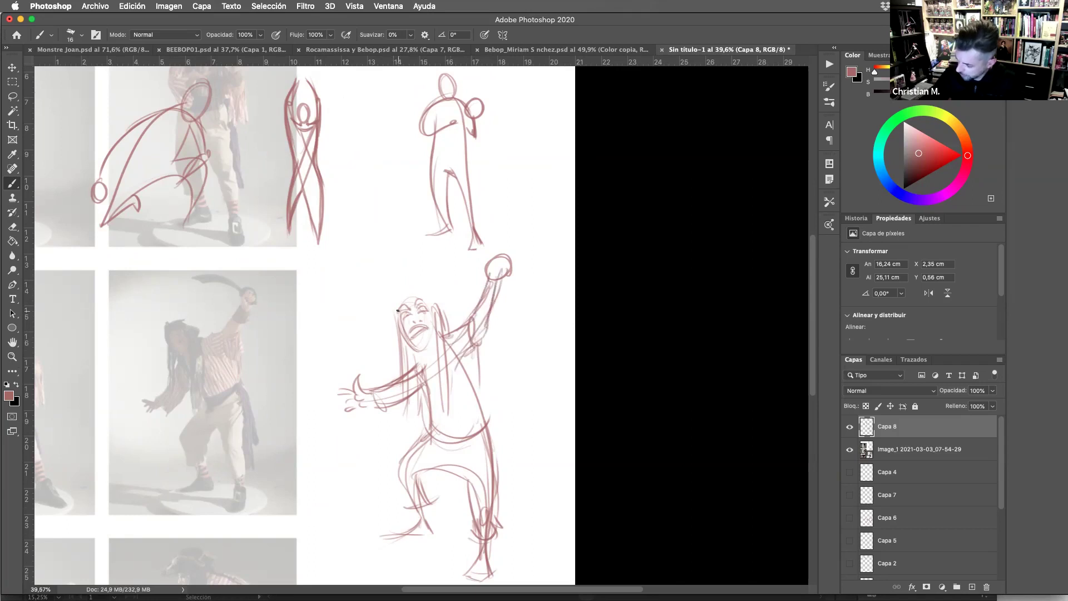
pyautogui.moveTo(393, 285)
pyautogui.mouseDown()
pyautogui.moveTo(405, 290)
pyautogui.moveTo(413, 280)
pyautogui.moveTo(385, 328)
pyautogui.mouseUp()
pyautogui.moveTo(415, 274); pyautogui.dragTo(445, 318)
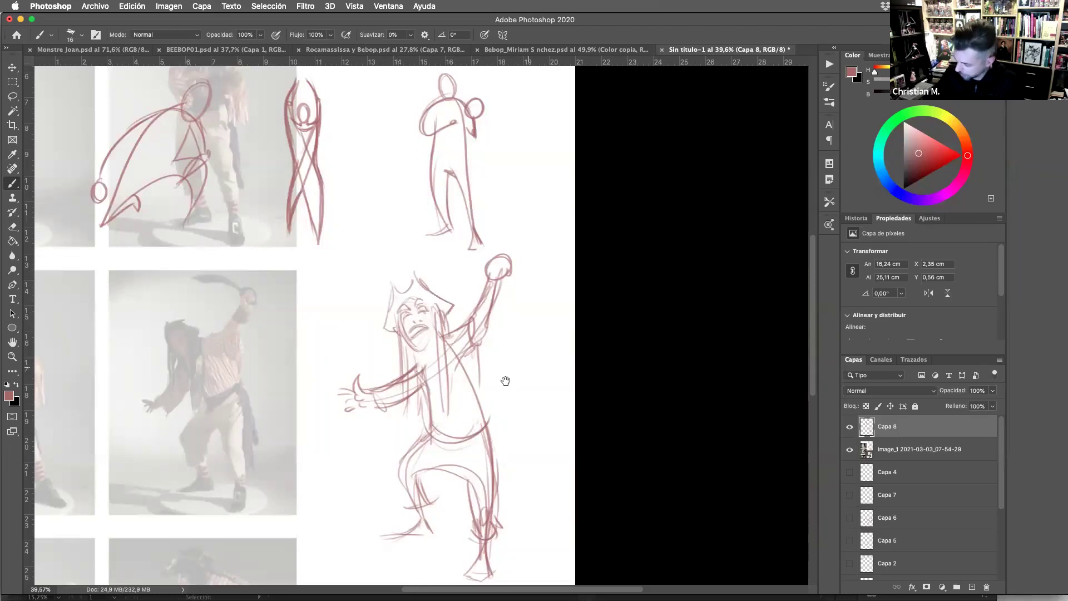
# Step: Erase the forward arm and hand and redraw the exposed front contour of the torso with the brush
pyautogui.click(12, 227)
pyautogui.moveTo(396, 383)
pyautogui.mouseDown()
pyautogui.moveTo(346, 375)
pyautogui.moveTo(359, 375)
pyautogui.moveTo(368, 418)
pyautogui.moveTo(406, 370)
pyautogui.moveTo(401, 417)
pyautogui.moveTo(421, 384)
pyautogui.moveTo(424, 419)
pyautogui.moveTo(468, 436)
pyautogui.mouseUp()
pyautogui.click(13, 183)
pyautogui.moveTo(480, 357)
pyautogui.mouseDown()
pyautogui.moveTo(488, 423)
pyautogui.moveTo(420, 439)
pyautogui.moveTo(400, 503)
pyautogui.mouseUp()
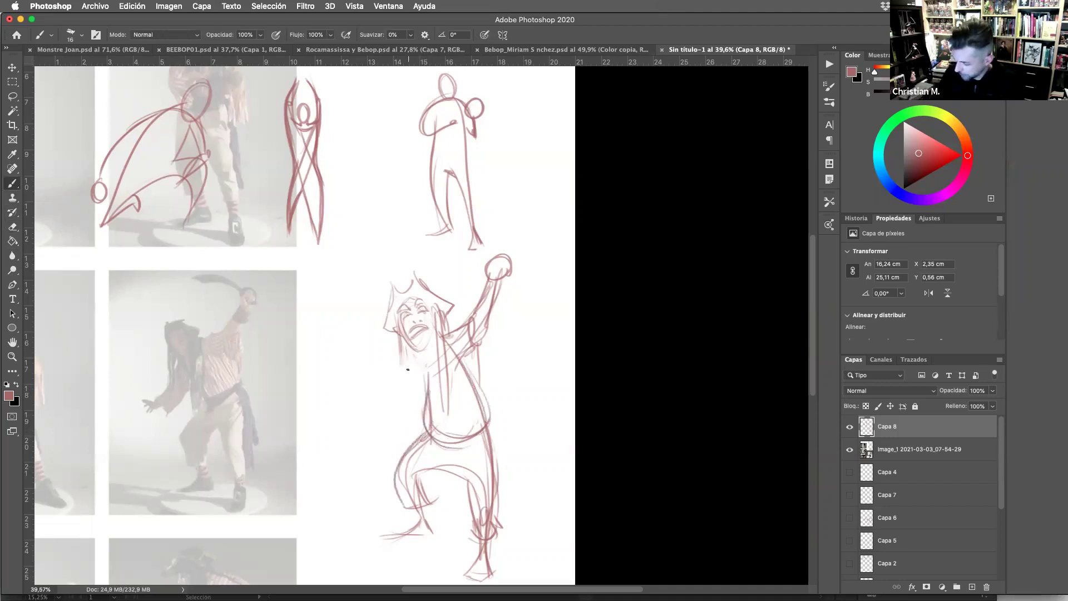
# Step: Redraw the forward arm stretched out from the shoulder with a cuff and a rough hand, undoing the unsuccessful strokes
pyautogui.moveTo(436, 348)
pyautogui.mouseDown()
pyautogui.moveTo(412, 368)
pyautogui.moveTo(363, 368)
pyautogui.mouseUp()
pyautogui.press('super+z')
pyautogui.moveTo(436, 349); pyautogui.dragTo(350, 377)
pyautogui.press('super+z')
pyautogui.moveTo(429, 377); pyautogui.dragTo(362, 384)
pyautogui.moveTo(493, 318)
pyautogui.mouseDown()
pyautogui.moveTo(372, 388)
pyautogui.moveTo(385, 391)
pyautogui.moveTo(416, 355)
pyautogui.mouseUp()
pyautogui.moveTo(365, 382)
pyautogui.mouseDown()
pyautogui.moveTo(406, 383)
pyautogui.moveTo(369, 387)
pyautogui.moveTo(375, 402)
pyautogui.moveTo(346, 388)
pyautogui.mouseUp()
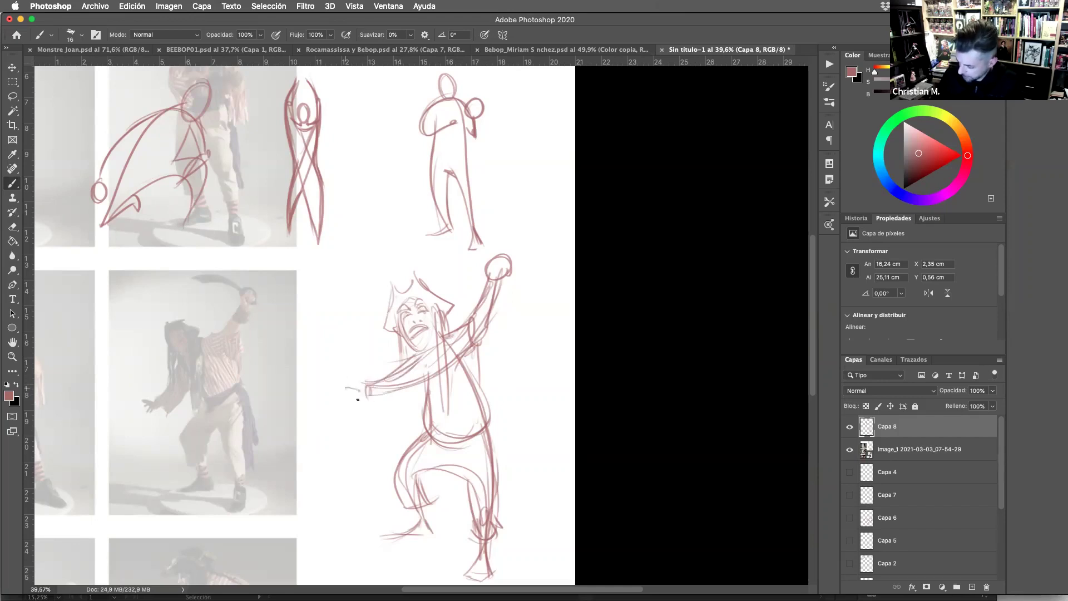
# Step: Strengthen the torso sides and add the waist sash with its knot and cloth hanging along the back leg
pyautogui.moveTo(418, 385)
pyautogui.mouseDown()
pyautogui.moveTo(417, 426)
pyautogui.moveTo(447, 445)
pyautogui.mouseUp()
pyautogui.moveTo(470, 380); pyautogui.dragTo(493, 442)
pyautogui.moveTo(490, 420)
pyautogui.mouseDown()
pyautogui.moveTo(478, 434)
pyautogui.moveTo(500, 470)
pyautogui.mouseUp()
pyautogui.moveTo(491, 483); pyautogui.dragTo(488, 522)
pyautogui.moveTo(483, 434); pyautogui.dragTo(490, 493)
pyautogui.moveTo(494, 496); pyautogui.dragTo(496, 523)
pyautogui.moveTo(437, 425); pyautogui.dragTo(476, 410)
# Step: Draw the curved sword extending from the raised fist over the figure's head
pyautogui.scroll(2, 508, 436)
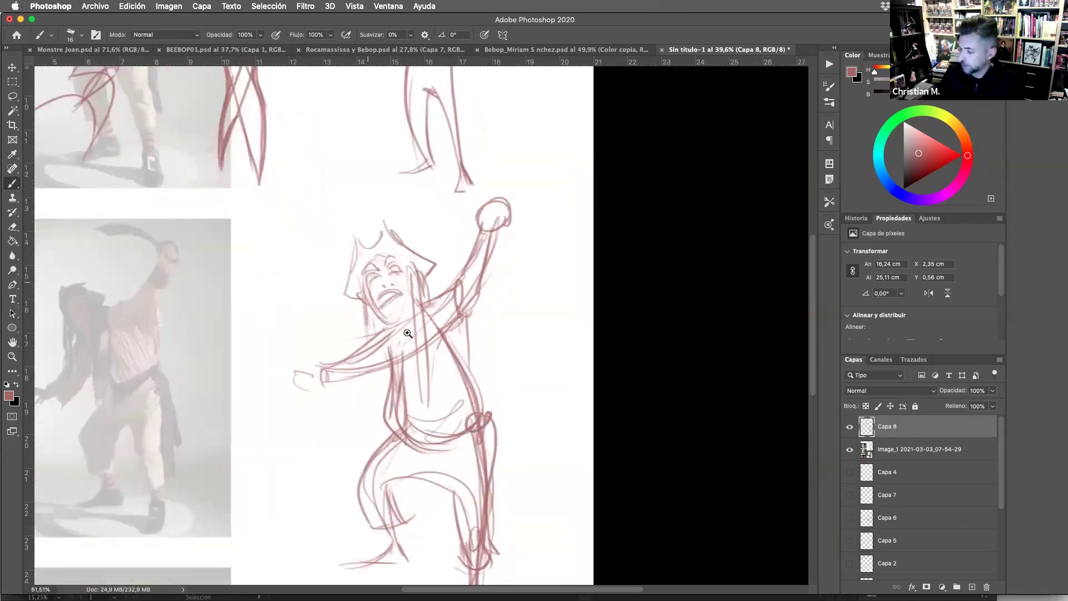
pyautogui.moveTo(541, 451); pyautogui.dragTo(488, 447)
pyautogui.moveTo(507, 478); pyautogui.dragTo(399, 427)
pyautogui.moveTo(462, 462); pyautogui.dragTo(501, 465)
pyautogui.moveTo(423, 463); pyautogui.dragTo(495, 564)
pyautogui.moveTo(426, 389); pyautogui.dragTo(459, 492)
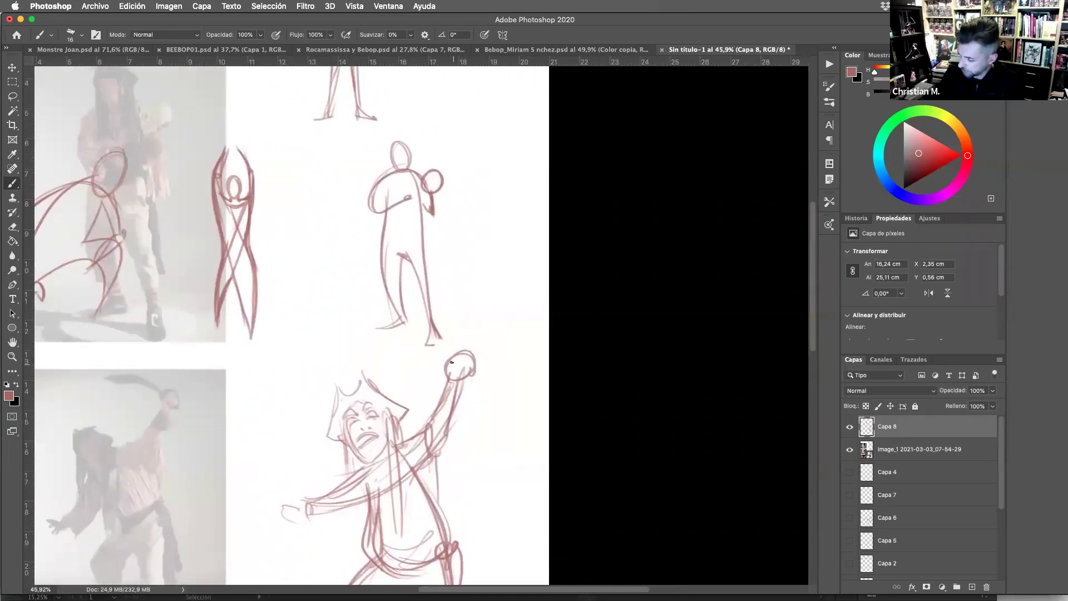
pyautogui.moveTo(459, 338)
pyautogui.mouseDown()
pyautogui.moveTo(434, 380)
pyautogui.moveTo(480, 381)
pyautogui.moveTo(265, 320)
pyautogui.moveTo(425, 321)
pyautogui.mouseUp()
pyautogui.moveTo(323, 339)
pyautogui.mouseDown()
pyautogui.moveTo(348, 325)
pyautogui.moveTo(443, 361)
pyautogui.moveTo(319, 333)
pyautogui.moveTo(390, 337)
pyautogui.mouseUp()
pyautogui.moveTo(280, 311)
pyautogui.mouseDown()
pyautogui.moveTo(418, 327)
pyautogui.moveTo(447, 352)
pyautogui.mouseUp()
pyautogui.moveTo(499, 475); pyautogui.dragTo(479, 483)
pyautogui.moveTo(503, 503); pyautogui.dragTo(489, 420)
# Step: Erase the straight forward arm and redraw it with a looser bend and open fingers, reinforcing the raised arm too
pyautogui.scroll(1, 488, 419)
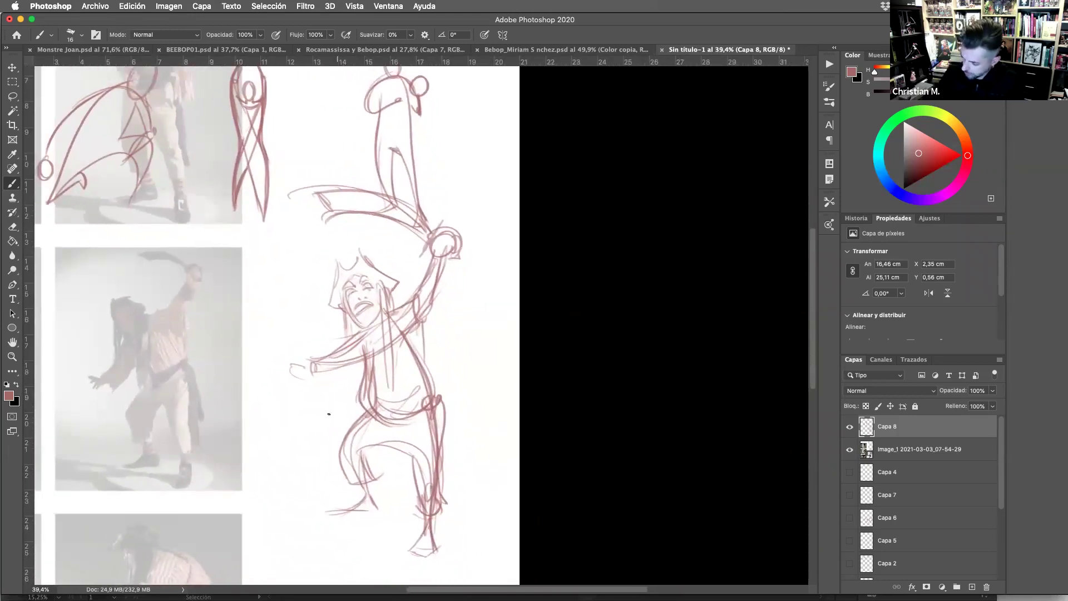
pyautogui.press('e')
pyautogui.moveTo(332, 365)
pyautogui.mouseDown()
pyautogui.moveTo(317, 357)
pyautogui.moveTo(345, 365)
pyautogui.moveTo(322, 356)
pyautogui.mouseUp()
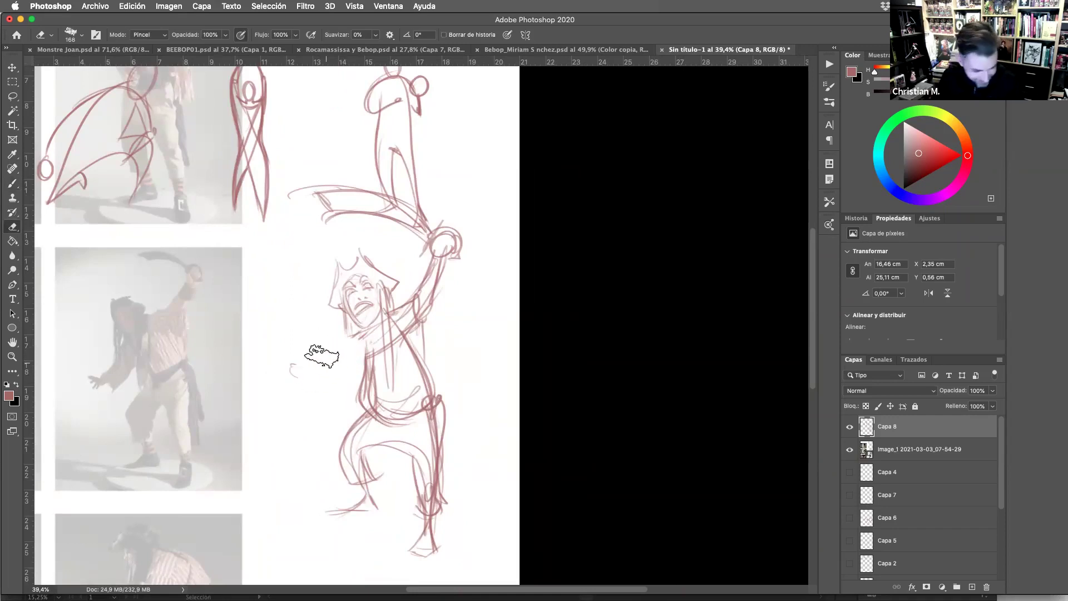
pyautogui.press('b')
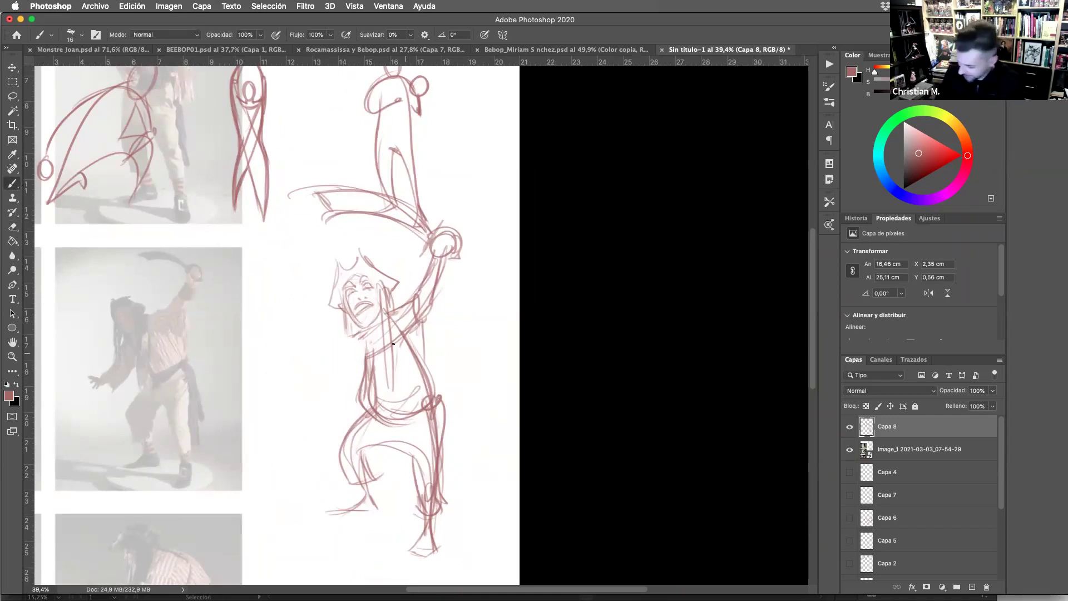
pyautogui.moveTo(409, 342)
pyautogui.mouseDown()
pyautogui.moveTo(428, 326)
pyautogui.moveTo(442, 271)
pyautogui.moveTo(389, 317)
pyautogui.moveTo(436, 251)
pyautogui.moveTo(433, 290)
pyautogui.mouseUp()
pyautogui.moveTo(355, 341)
pyautogui.mouseDown()
pyautogui.moveTo(304, 388)
pyautogui.moveTo(375, 363)
pyautogui.moveTo(341, 378)
pyautogui.moveTo(373, 343)
pyautogui.mouseUp()
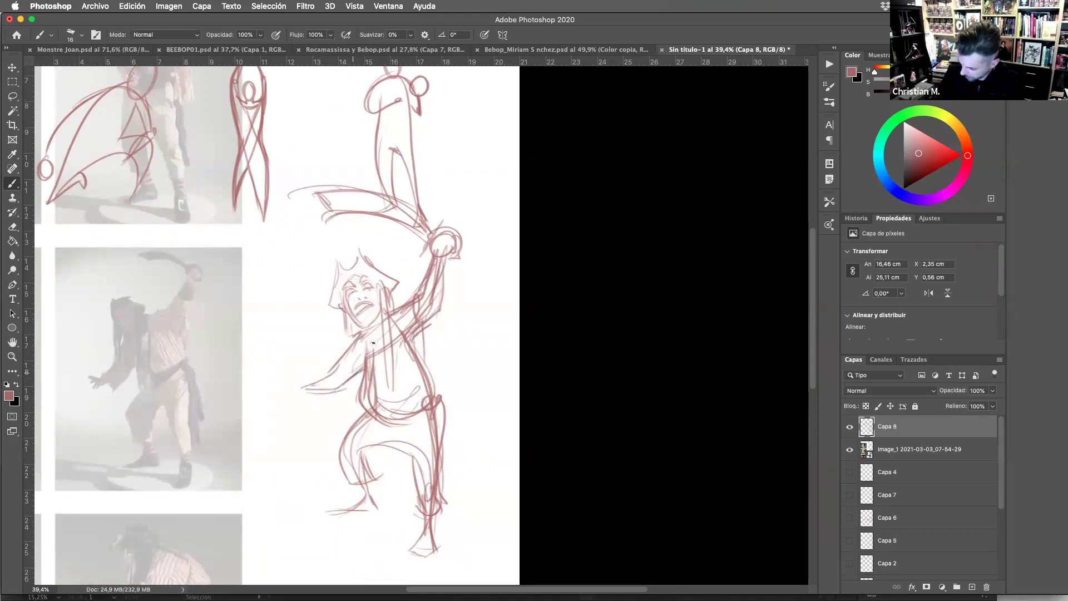
pyautogui.moveTo(312, 385)
pyautogui.mouseDown()
pyautogui.moveTo(307, 365)
pyautogui.moveTo(307, 391)
pyautogui.moveTo(283, 380)
pyautogui.moveTo(287, 399)
pyautogui.mouseUp()
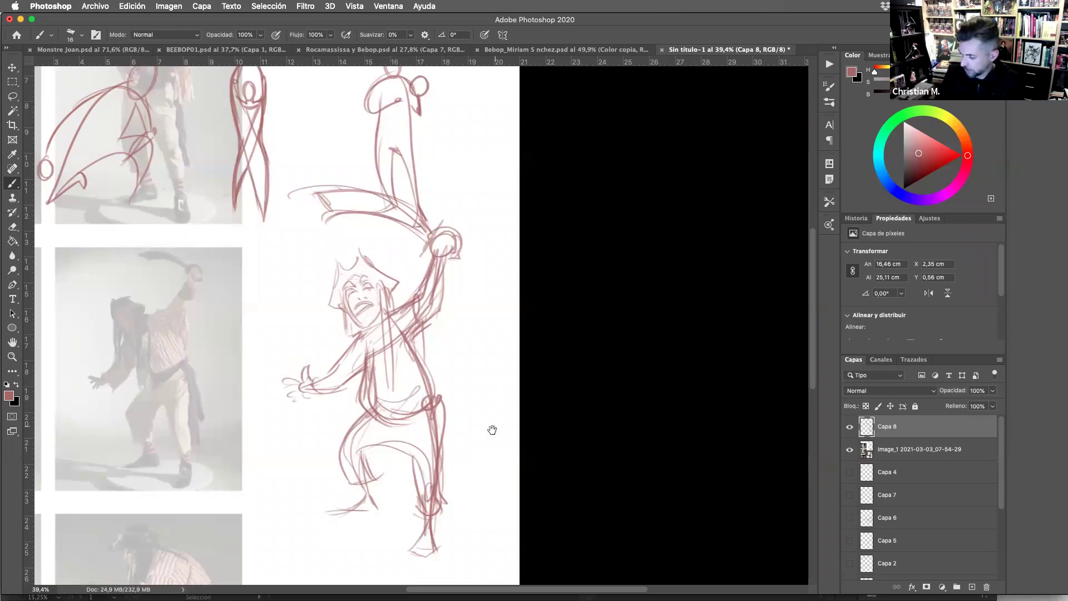
# Step: Sweep a light line-of-action curve from the raised arm down behind the figure's back
pyautogui.scroll(-3, 470, 469)
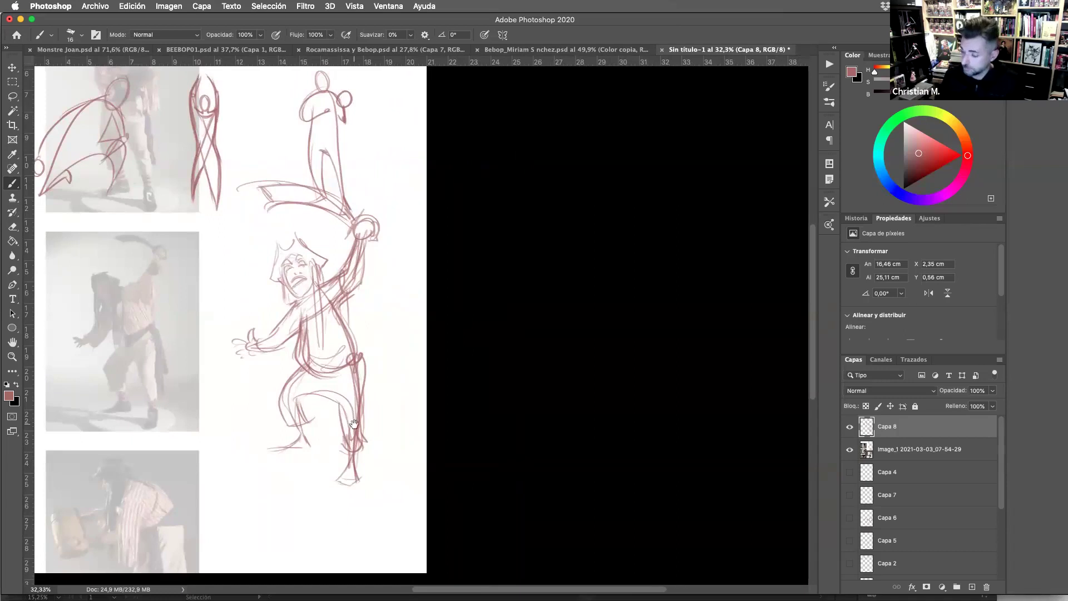
pyautogui.scroll(-3, 424, 468)
pyautogui.scroll(5, 535, 454)
pyautogui.moveTo(535, 454)
pyautogui.mouseDown()
pyautogui.moveTo(491, 482)
pyautogui.moveTo(488, 460)
pyautogui.mouseUp()
pyautogui.scroll(1, 512, 484)
pyautogui.moveTo(396, 244); pyautogui.dragTo(425, 523)
pyautogui.moveTo(457, 401); pyautogui.dragTo(339, 172)
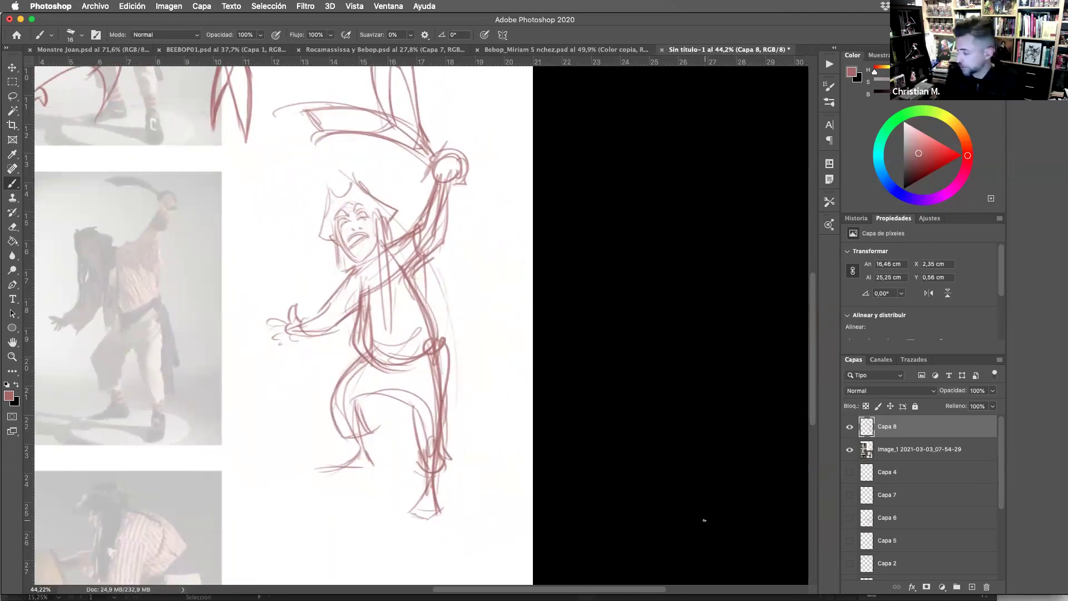
pyautogui.moveTo(364, 468); pyautogui.dragTo(375, 467)
pyautogui.scroll(-2, 428, 496)
pyautogui.moveTo(442, 501)
pyautogui.mouseDown()
pyautogui.moveTo(463, 505)
pyautogui.moveTo(401, 516)
pyautogui.mouseUp()
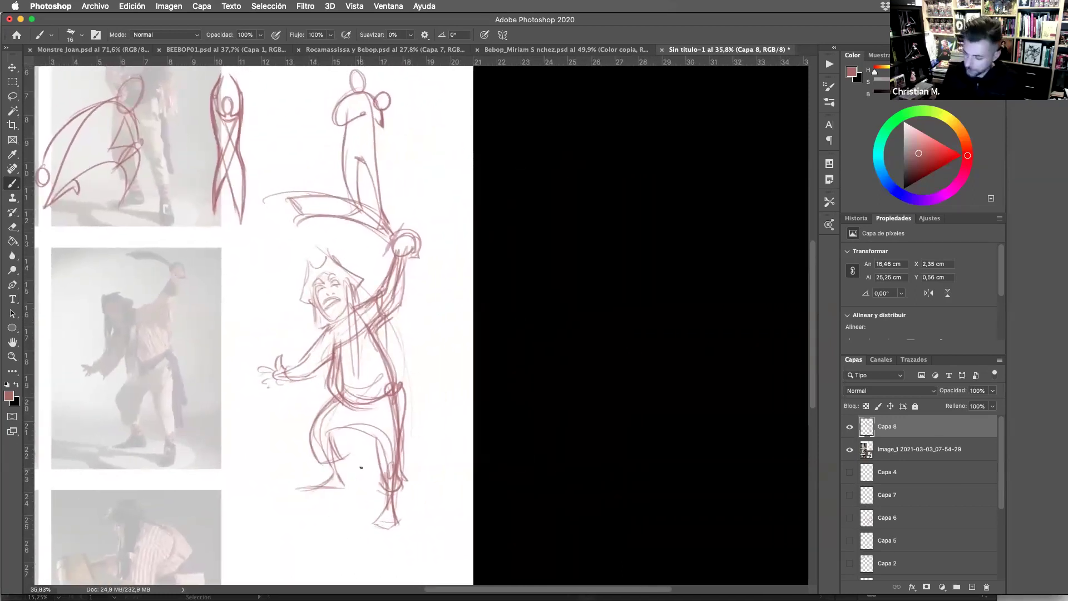
# Step: Handwrite the notes "Flow", "balance" and a shortened "perspective" beside the raised arm
pyautogui.moveTo(432, 274)
pyautogui.mouseDown()
pyautogui.moveTo(430, 304)
pyautogui.moveTo(442, 276)
pyautogui.mouseUp()
pyautogui.moveTo(438, 281); pyautogui.dragTo(458, 289)
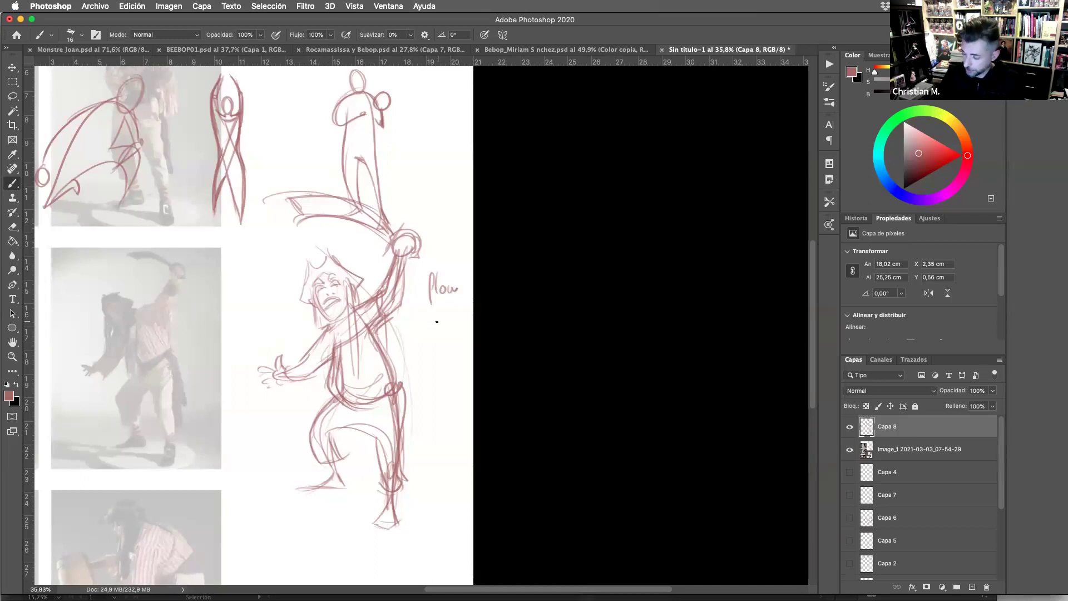
pyautogui.moveTo(431, 313); pyautogui.dragTo(473, 325)
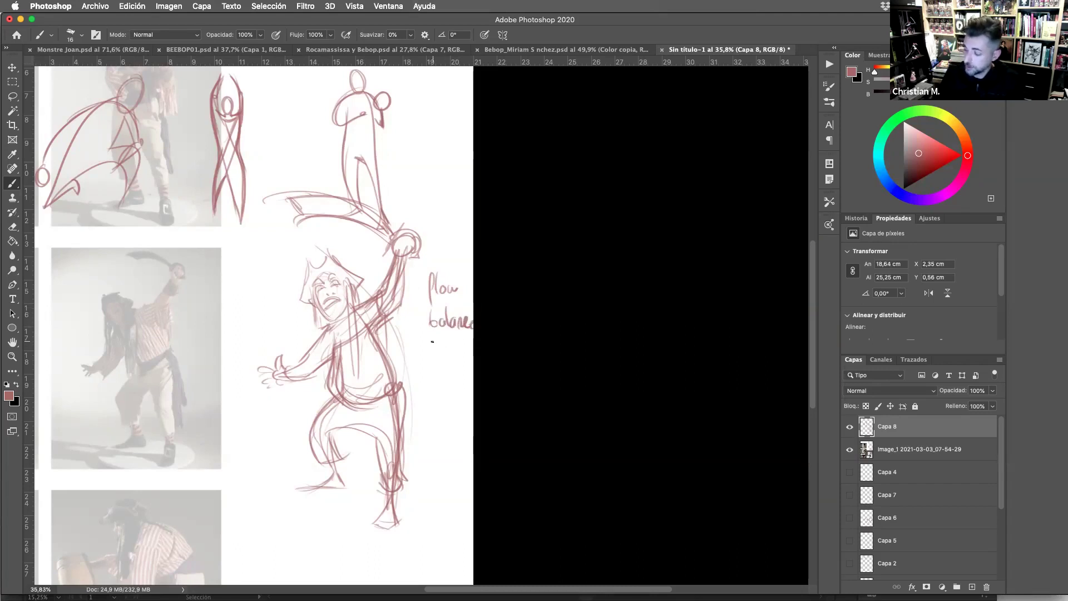
pyautogui.moveTo(431, 341)
pyautogui.mouseDown()
pyautogui.moveTo(434, 355)
pyautogui.moveTo(462, 345)
pyautogui.mouseUp()
pyautogui.moveTo(465, 333); pyautogui.dragTo(472, 343)
# Step: Draw a ground ellipse around both feet and mark the direction of each foot with guide lines
pyautogui.moveTo(436, 498)
pyautogui.mouseDown()
pyautogui.moveTo(409, 497)
pyautogui.moveTo(380, 349)
pyautogui.mouseUp()
pyautogui.press('super+z')
pyautogui.moveTo(399, 445)
pyautogui.mouseDown()
pyautogui.moveTo(426, 452)
pyautogui.moveTo(395, 431)
pyautogui.mouseUp()
pyautogui.moveTo(300, 373)
pyautogui.mouseDown()
pyautogui.moveTo(334, 417)
pyautogui.moveTo(248, 390)
pyautogui.moveTo(240, 400)
pyautogui.moveTo(351, 371)
pyautogui.moveTo(276, 379)
pyautogui.moveTo(320, 374)
pyautogui.mouseUp()
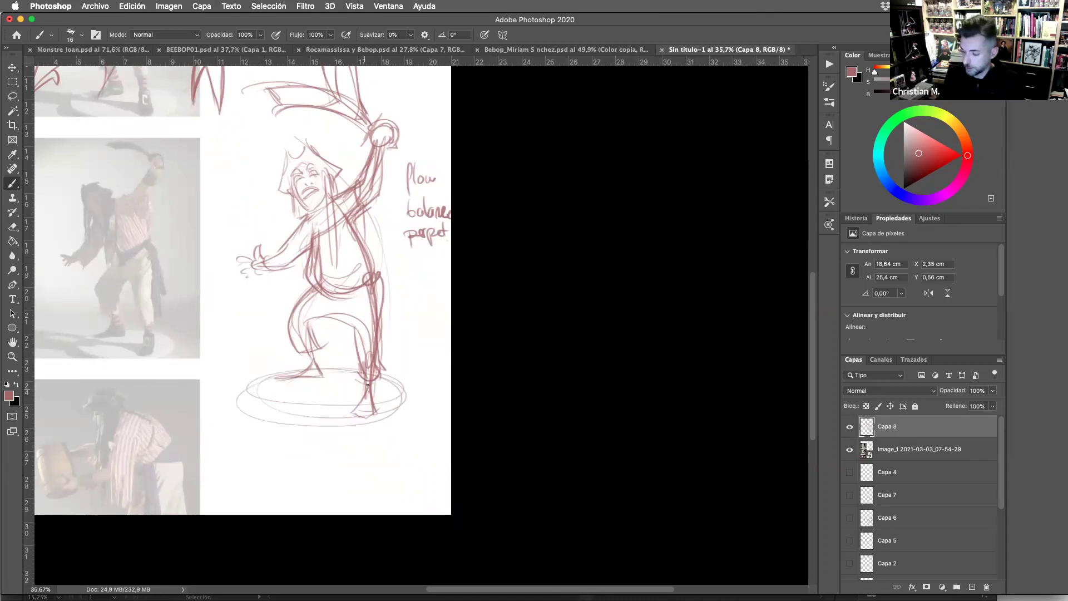
pyautogui.moveTo(392, 406)
pyautogui.mouseDown()
pyautogui.moveTo(317, 410)
pyautogui.moveTo(398, 387)
pyautogui.mouseUp()
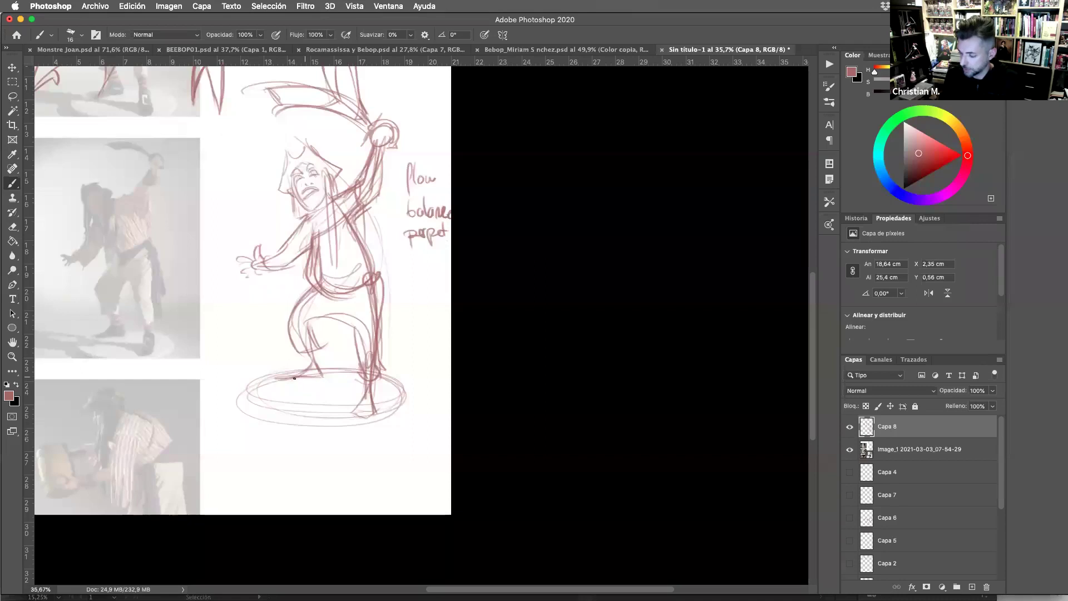
pyautogui.moveTo(288, 379)
pyautogui.mouseDown()
pyautogui.moveTo(241, 393)
pyautogui.moveTo(402, 399)
pyautogui.moveTo(352, 442)
pyautogui.mouseUp()
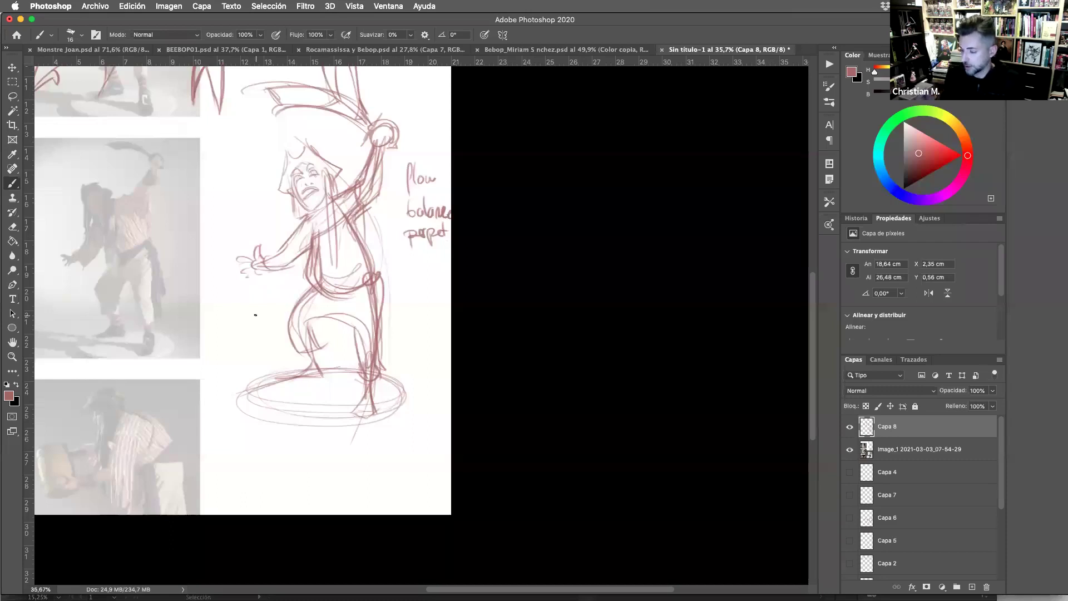
# Step: Draw a horizon line across the figure's thighs and perspective lines from its photo-side end toward the legs and feet
pyautogui.moveTo(213, 313); pyautogui.dragTo(442, 305)
pyautogui.moveTo(218, 313)
pyautogui.mouseDown()
pyautogui.moveTo(447, 305)
pyautogui.moveTo(201, 314)
pyautogui.moveTo(451, 306)
pyautogui.mouseUp()
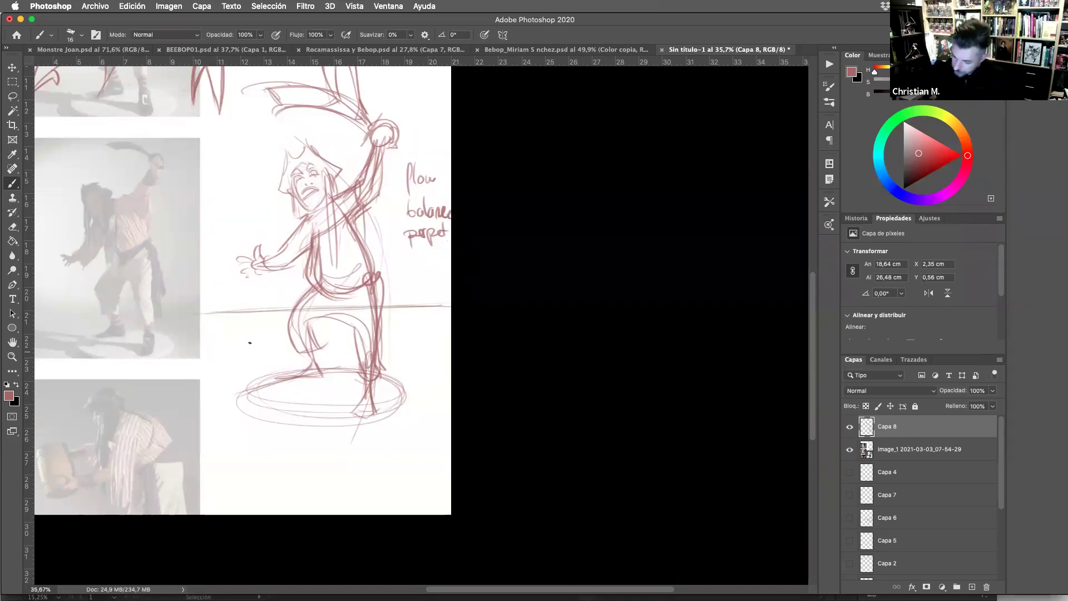
pyautogui.moveTo(207, 325); pyautogui.dragTo(363, 399)
pyautogui.moveTo(242, 316); pyautogui.dragTo(355, 345)
pyautogui.press('super+z')
pyautogui.moveTo(213, 316); pyautogui.dragTo(368, 328)
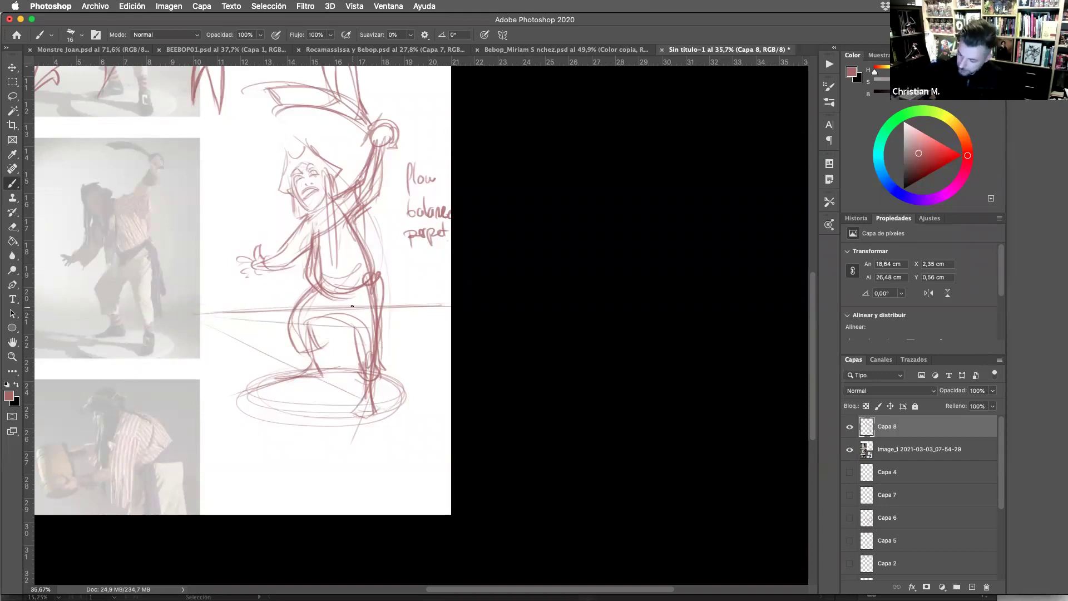
# Step: Fan perspective lines upward from the same vanishing point through the waist, chest, head and raised hand
pyautogui.moveTo(188, 315); pyautogui.dragTo(447, 264)
pyautogui.moveTo(195, 309); pyautogui.dragTo(467, 184)
pyautogui.moveTo(181, 312); pyautogui.dragTo(462, 105)
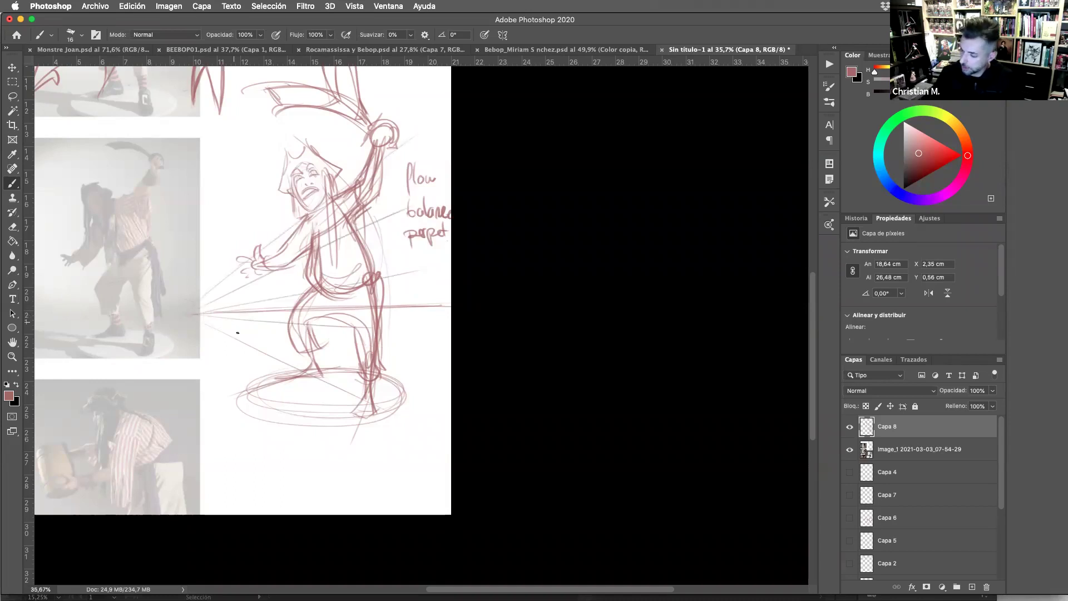
pyautogui.moveTo(189, 305); pyautogui.dragTo(381, 85)
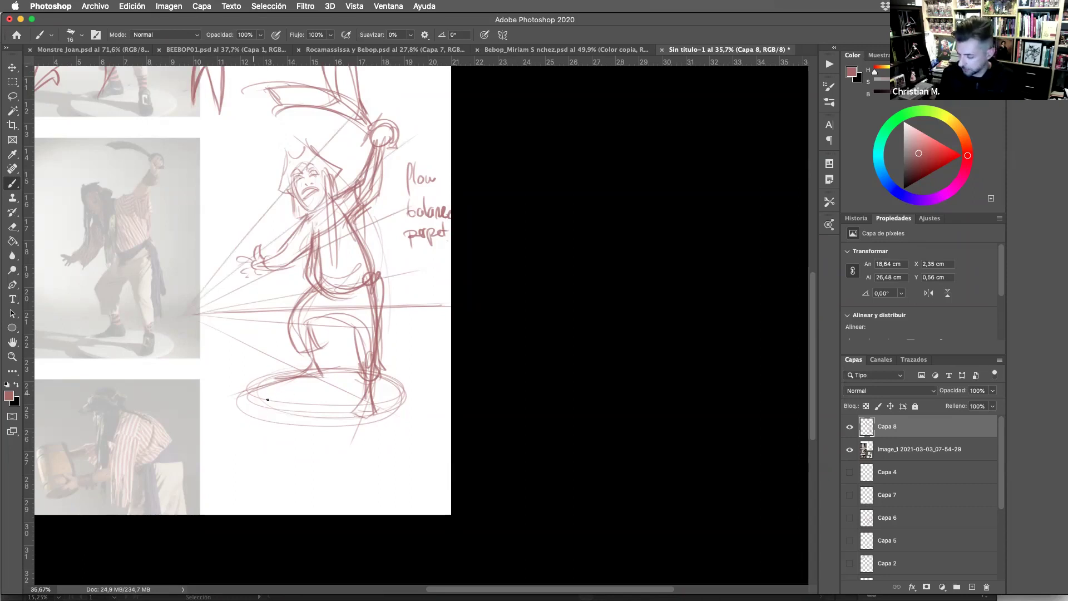
# Step: Sketch a perspective square inside the ground ellipse and a vertical axis rising from its near corner
pyautogui.moveTo(256, 383); pyautogui.dragTo(327, 419)
pyautogui.moveTo(258, 389); pyautogui.dragTo(323, 421)
pyautogui.moveTo(296, 375)
pyautogui.mouseDown()
pyautogui.moveTo(345, 363)
pyautogui.moveTo(406, 387)
pyautogui.mouseUp()
pyautogui.moveTo(326, 425); pyautogui.dragTo(401, 392)
pyautogui.moveTo(326, 425); pyautogui.dragTo(337, 113)
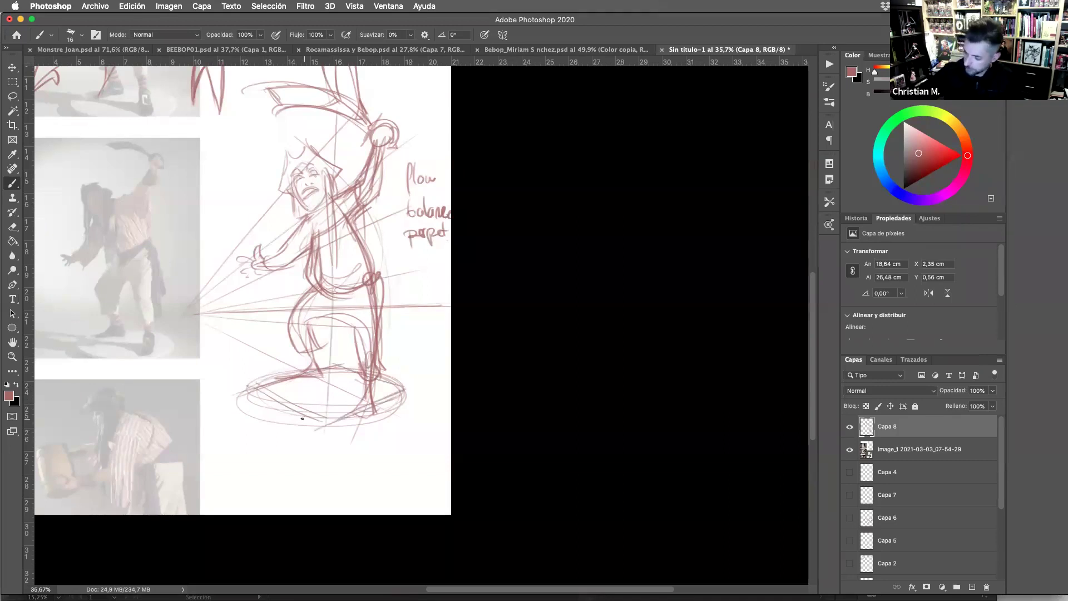
# Step: Extend the ground square's edges as perspective lines toward the vanishing point and the opposite page edge
pyautogui.moveTo(192, 322)
pyautogui.mouseDown()
pyautogui.moveTo(332, 431)
pyautogui.moveTo(451, 368)
pyautogui.mouseUp()
pyautogui.moveTo(262, 391); pyautogui.dragTo(452, 311)
pyautogui.press('super+z')
pyautogui.moveTo(278, 385); pyautogui.dragTo(452, 331)
pyautogui.moveTo(184, 312); pyautogui.dragTo(311, 360)
pyautogui.moveTo(192, 314); pyautogui.dragTo(417, 396)
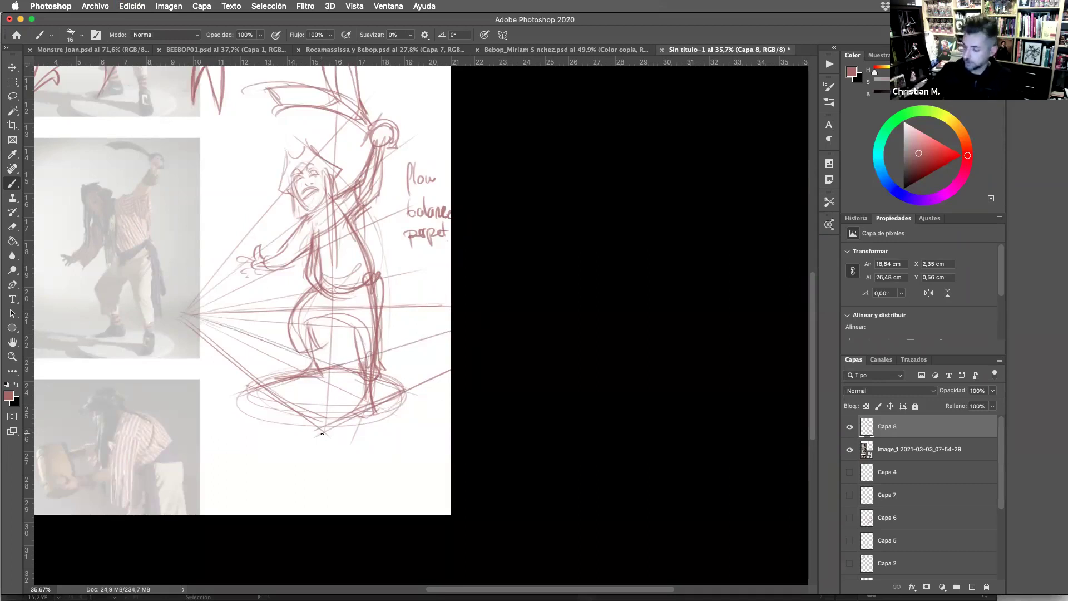
# Step: Draw three vertical box edges rising from the ground square's side and near corners to above the figure's head
pyautogui.moveTo(264, 383)
pyautogui.mouseDown()
pyautogui.moveTo(262, 135)
pyautogui.moveTo(254, 378)
pyautogui.moveTo(262, 136)
pyautogui.mouseUp()
pyautogui.moveTo(262, 135); pyautogui.dragTo(259, 372)
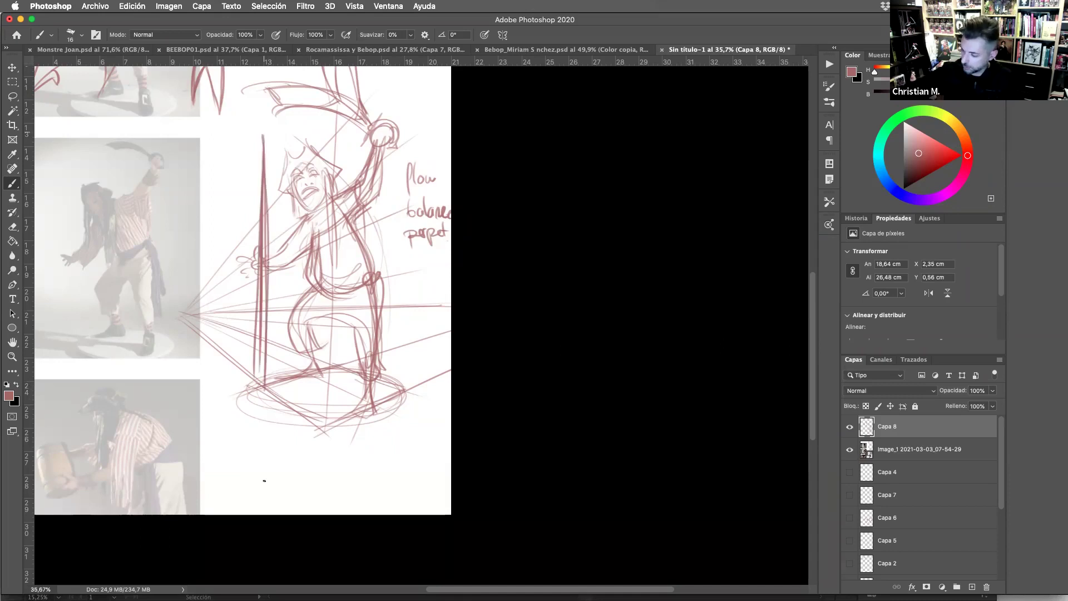
pyautogui.moveTo(400, 392); pyautogui.dragTo(411, 118)
pyautogui.moveTo(411, 120); pyautogui.dragTo(399, 370)
pyautogui.moveTo(323, 428); pyautogui.dragTo(337, 114)
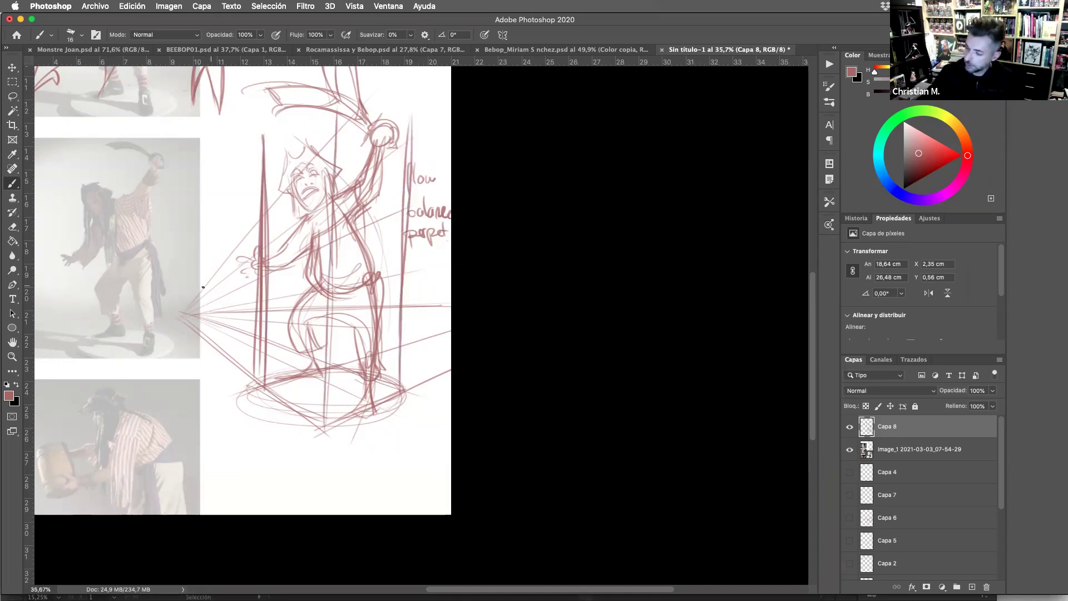
# Step: Draw the box's near top edges in perspective, sloping down from the front edge to both side edges
pyautogui.moveTo(207, 277)
pyautogui.mouseDown()
pyautogui.moveTo(328, 124)
pyautogui.moveTo(193, 302)
pyautogui.mouseUp()
pyautogui.moveTo(341, 107)
pyautogui.mouseDown()
pyautogui.moveTo(262, 197)
pyautogui.moveTo(282, 173)
pyautogui.mouseUp()
pyautogui.moveTo(345, 116); pyautogui.dragTo(400, 167)
pyautogui.moveTo(340, 111); pyautogui.dragTo(414, 181)
pyautogui.moveTo(347, 118)
pyautogui.mouseDown()
pyautogui.moveTo(420, 183)
pyautogui.moveTo(432, 209)
pyautogui.moveTo(408, 228)
pyautogui.mouseUp()
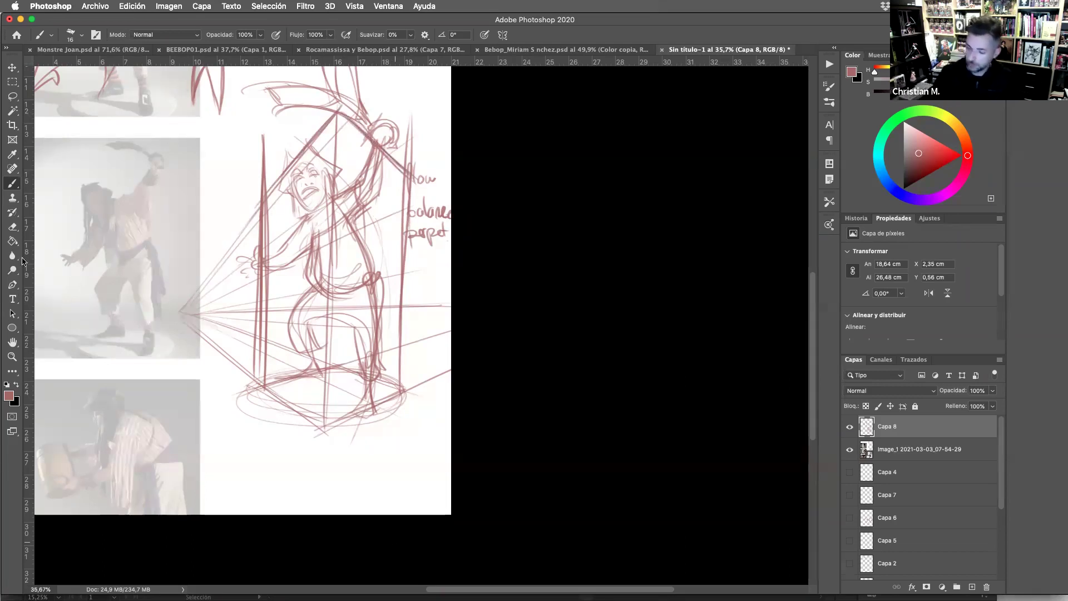
# Step: Erase the side edges where they overshoot the box top, along with the handwritten notes beside the figure
pyautogui.click(12, 227)
pyautogui.moveTo(257, 166)
pyautogui.mouseDown()
pyautogui.moveTo(255, 143)
pyautogui.moveTo(277, 157)
pyautogui.mouseUp()
pyautogui.moveTo(420, 124)
pyautogui.mouseDown()
pyautogui.moveTo(421, 104)
pyautogui.moveTo(424, 238)
pyautogui.moveTo(425, 179)
pyautogui.mouseUp()
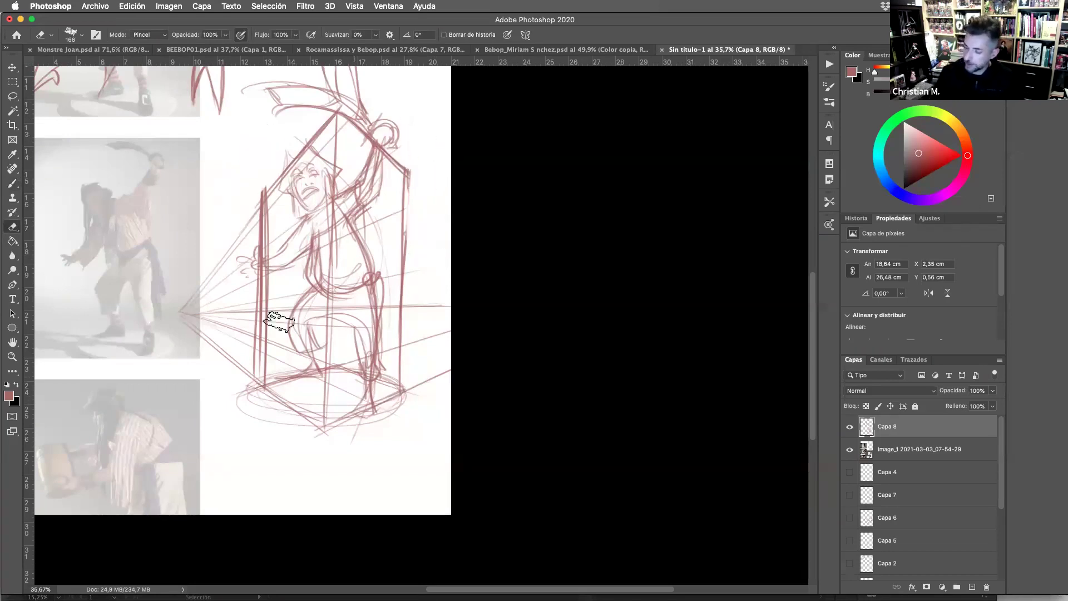
# Step: Extend the box's top edge beyond the page with the brush and darken the vanishing point beside the photo
pyautogui.click(13, 183)
pyautogui.moveTo(388, 152); pyautogui.dragTo(462, 236)
pyautogui.moveTo(411, 176); pyautogui.dragTo(512, 306)
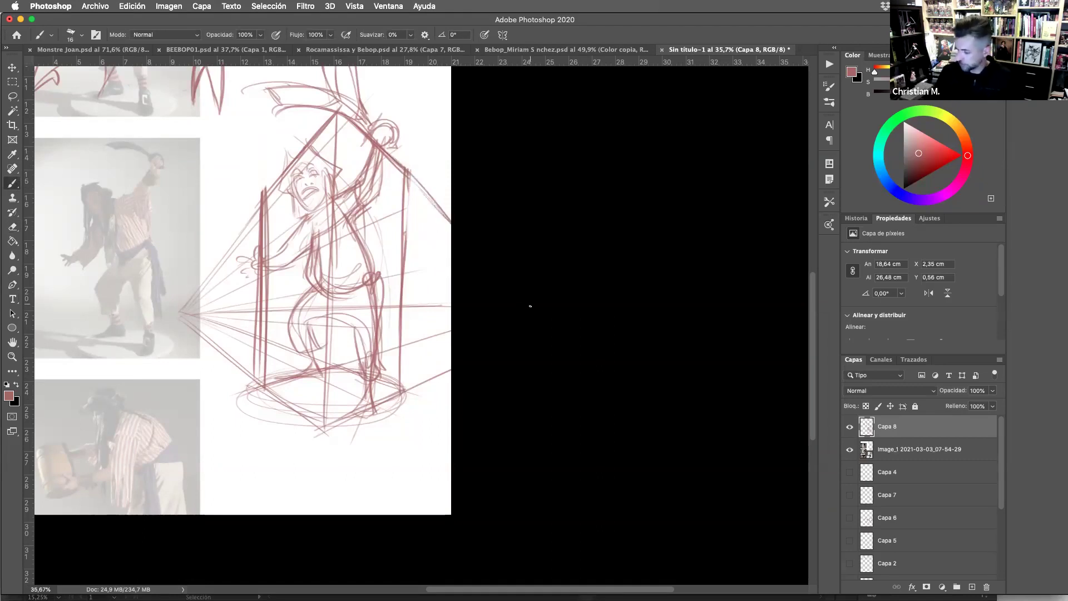
pyautogui.moveTo(186, 315); pyautogui.dragTo(170, 315)
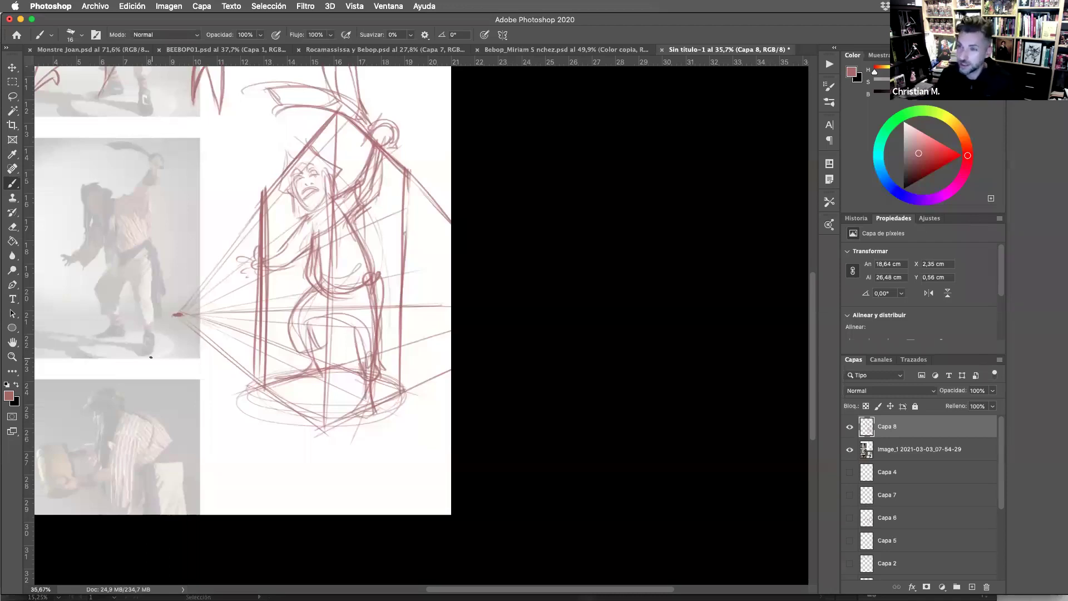
# Step: Retrace the box's near ground edges and sketch its rear top edges from the two side corners
pyautogui.moveTo(266, 388); pyautogui.dragTo(314, 427)
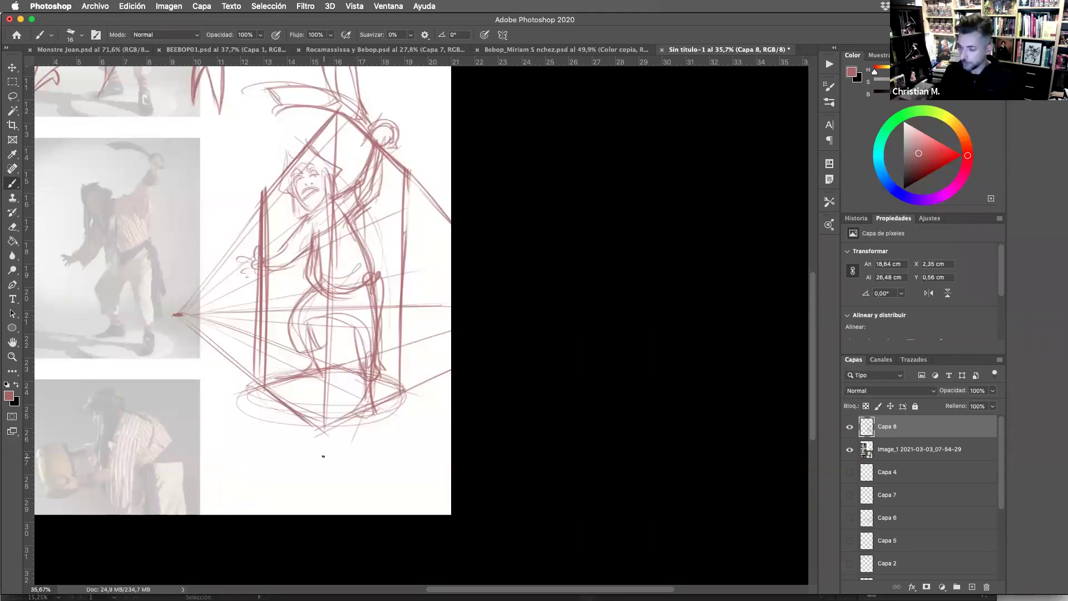
pyautogui.moveTo(323, 427); pyautogui.dragTo(393, 395)
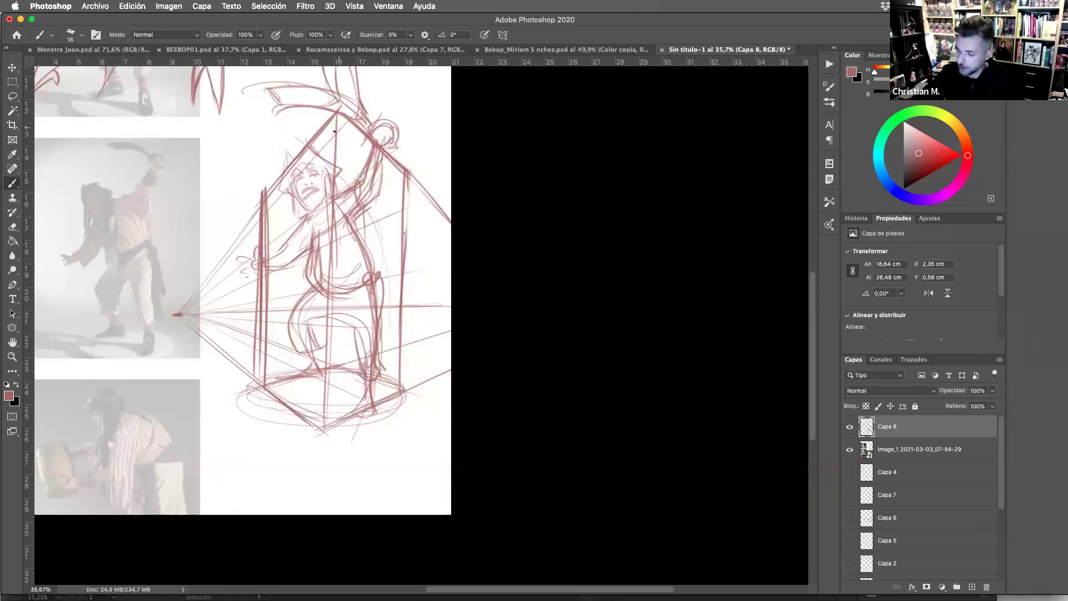
pyautogui.moveTo(174, 315); pyautogui.dragTo(429, 158)
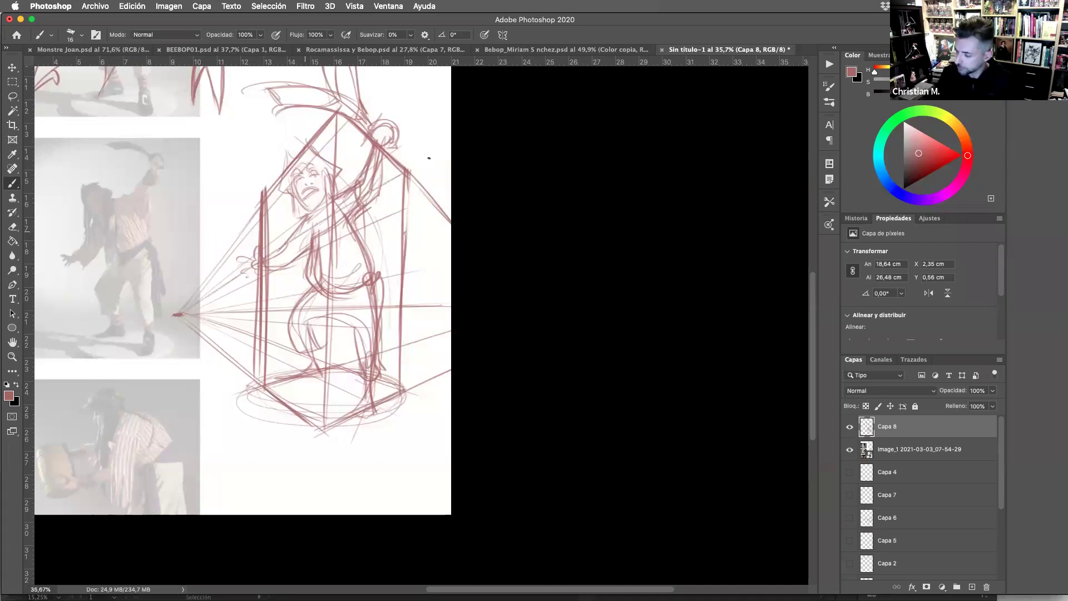
pyautogui.moveTo(264, 191)
pyautogui.mouseDown()
pyautogui.moveTo(422, 291)
pyautogui.moveTo(453, 306)
pyautogui.mouseUp()
pyautogui.press('super+z')
pyautogui.moveTo(264, 192); pyautogui.dragTo(473, 282)
pyautogui.moveTo(269, 197); pyautogui.dragTo(287, 205)
pyautogui.moveTo(388, 182); pyautogui.dragTo(406, 170)
pyautogui.moveTo(261, 198)
pyautogui.mouseDown()
pyautogui.moveTo(295, 155)
pyautogui.moveTo(346, 116)
pyautogui.moveTo(411, 168)
pyautogui.mouseUp()
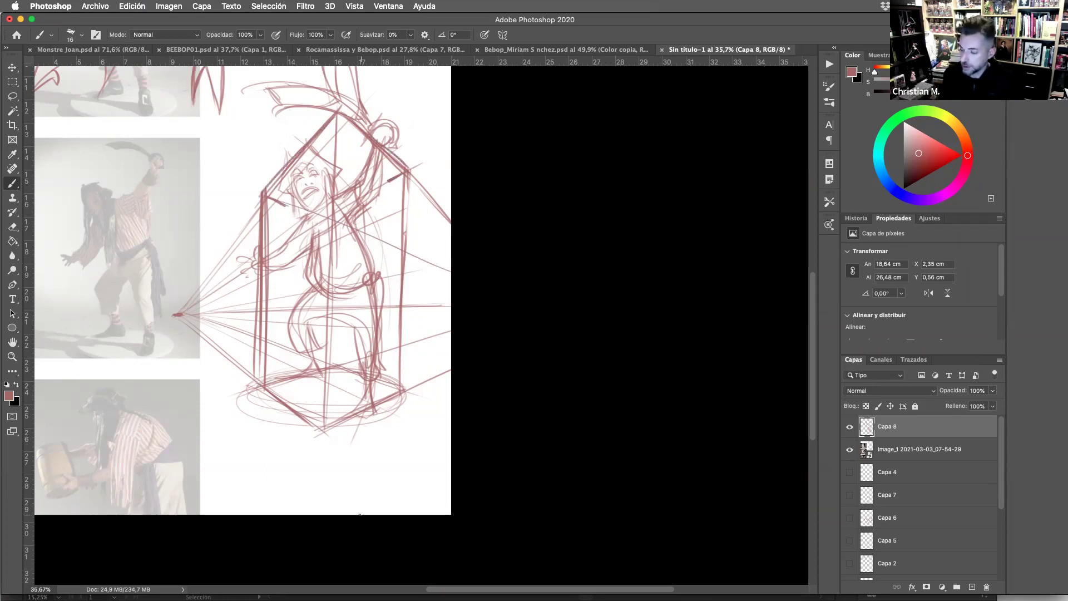
# Step: Set the brush colour to bright red and mark perspective lines on the ground plane at both feet
pyautogui.click(9, 396)
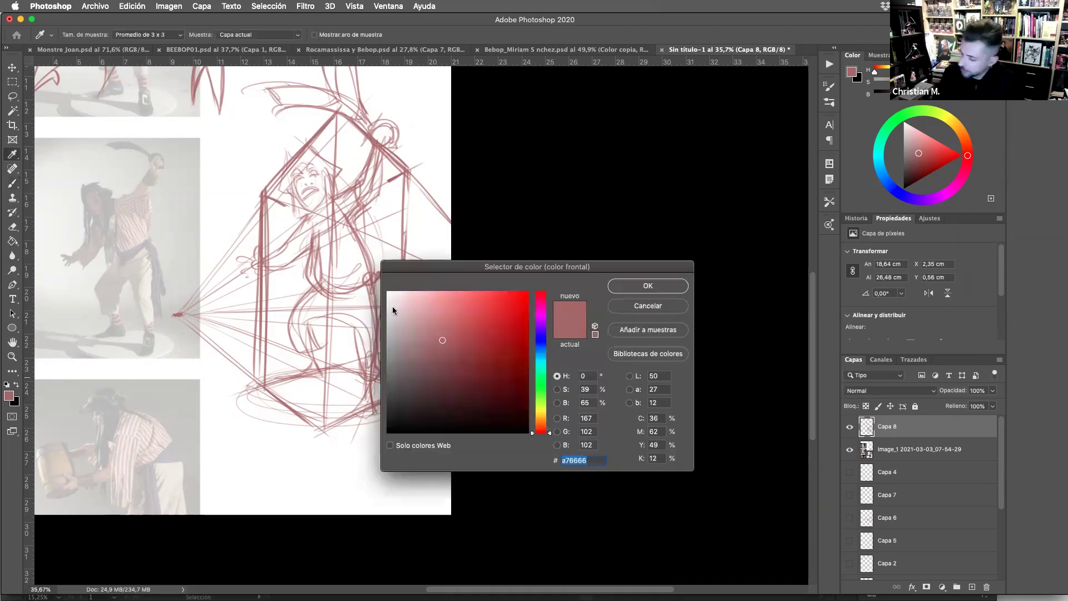
pyautogui.click(516, 304)
pyautogui.click(623, 287)
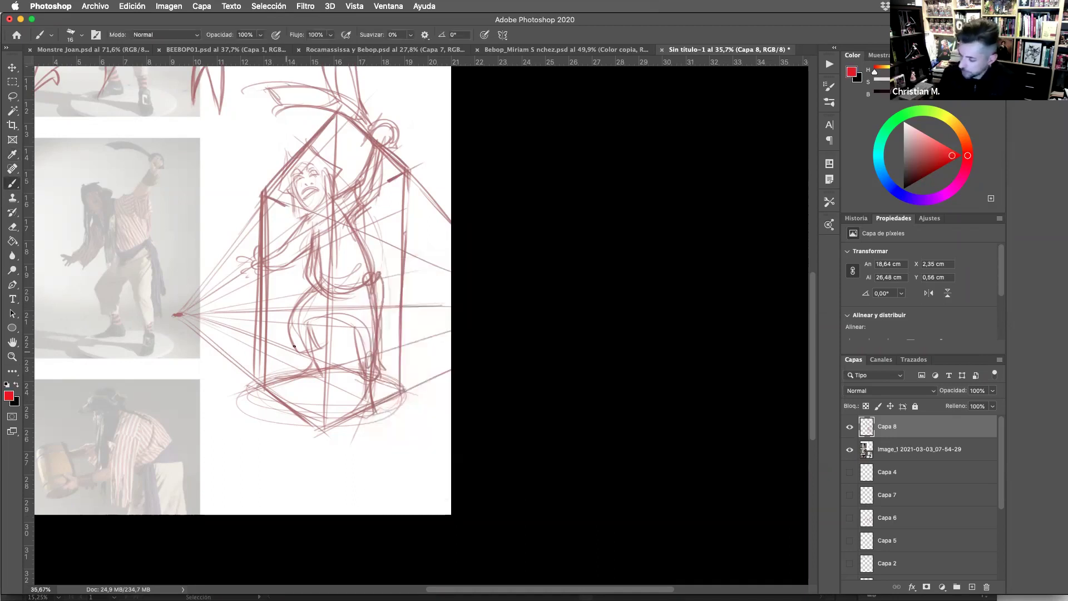
pyautogui.moveTo(275, 361); pyautogui.dragTo(377, 412)
pyautogui.moveTo(264, 388); pyautogui.dragTo(330, 368)
pyautogui.moveTo(271, 387); pyautogui.dragTo(340, 365)
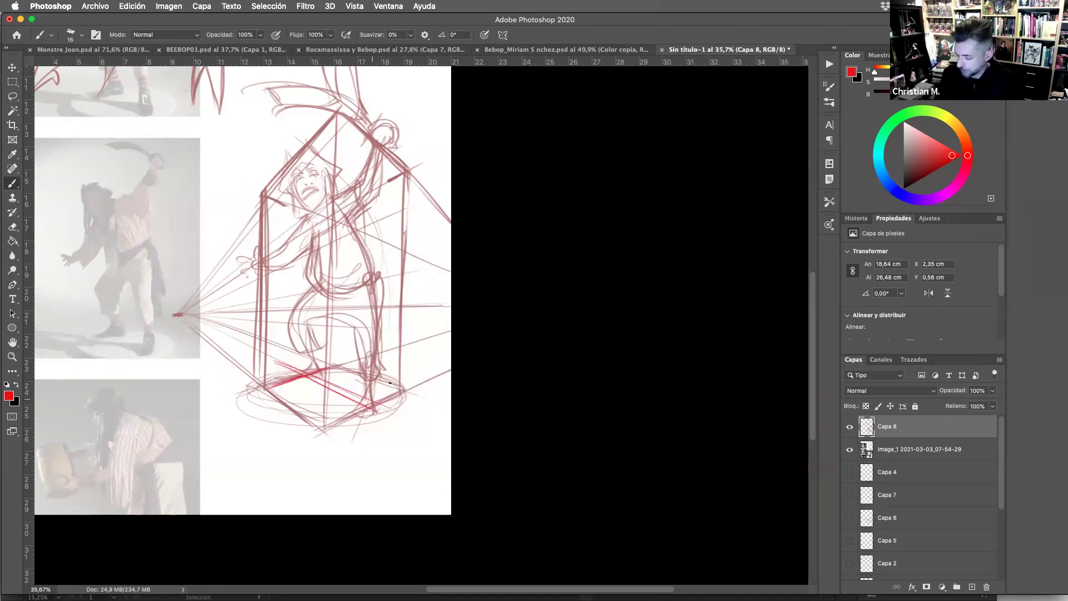
pyautogui.moveTo(387, 397)
pyautogui.mouseDown()
pyautogui.moveTo(339, 424)
pyautogui.moveTo(362, 408)
pyautogui.moveTo(345, 416)
pyautogui.moveTo(373, 410)
pyautogui.moveTo(367, 417)
pyautogui.mouseUp()
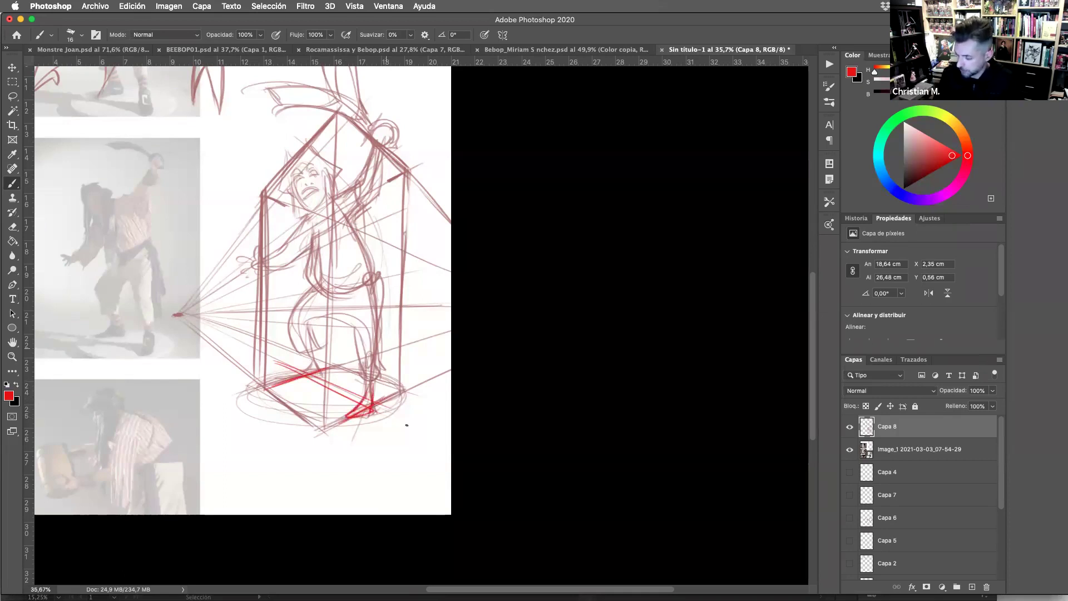
# Step: Draw red perspective lines across the figure's knees, hips and shoulders
pyautogui.moveTo(401, 381); pyautogui.dragTo(415, 404)
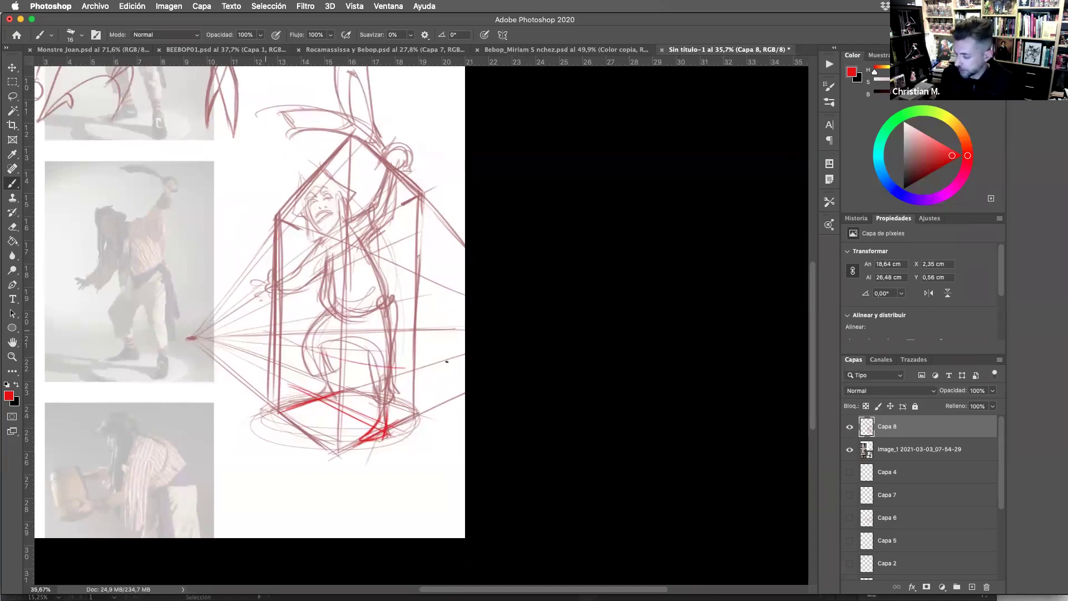
pyautogui.moveTo(291, 345); pyautogui.dragTo(409, 373)
pyautogui.press('super+z')
pyautogui.moveTo(321, 352); pyautogui.dragTo(409, 374)
pyautogui.moveTo(313, 314); pyautogui.dragTo(392, 301)
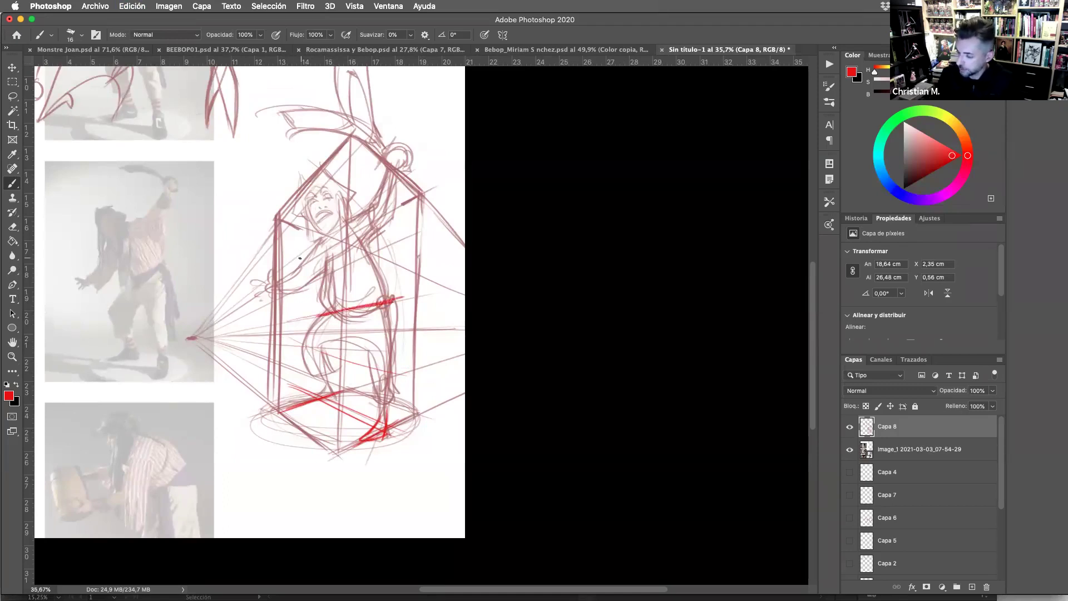
pyautogui.moveTo(293, 268)
pyautogui.mouseDown()
pyautogui.moveTo(389, 209)
pyautogui.moveTo(295, 269)
pyautogui.mouseUp()
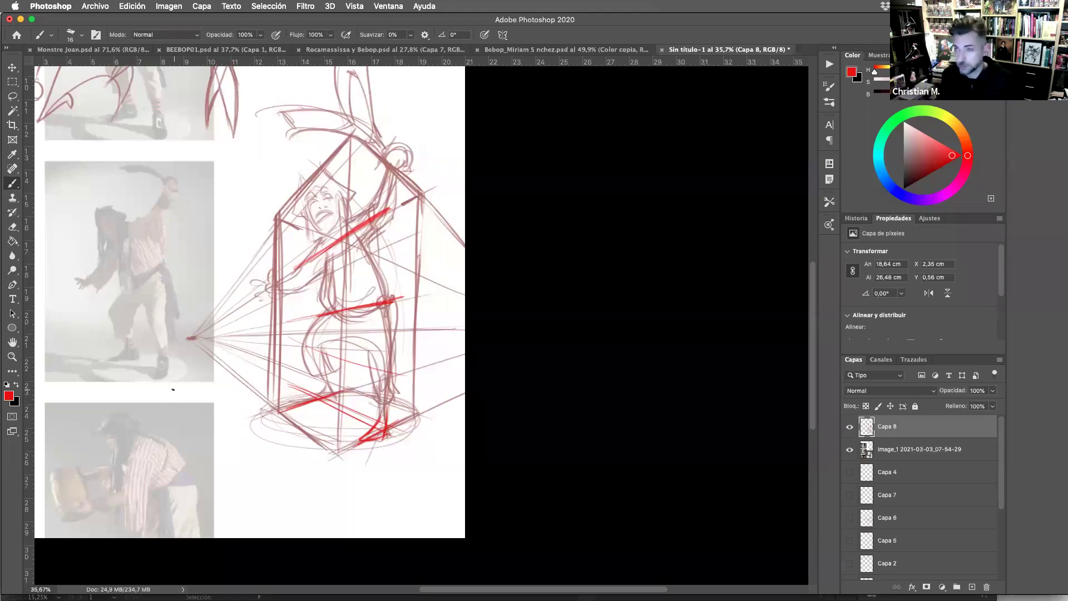
# Step: Undo the red lines across the shoulders, hips and knees
pyautogui.press('super+z')
pyautogui.press('super+z')
pyautogui.press('super+z')
pyautogui.press('super+z')
pyautogui.press('super+z')
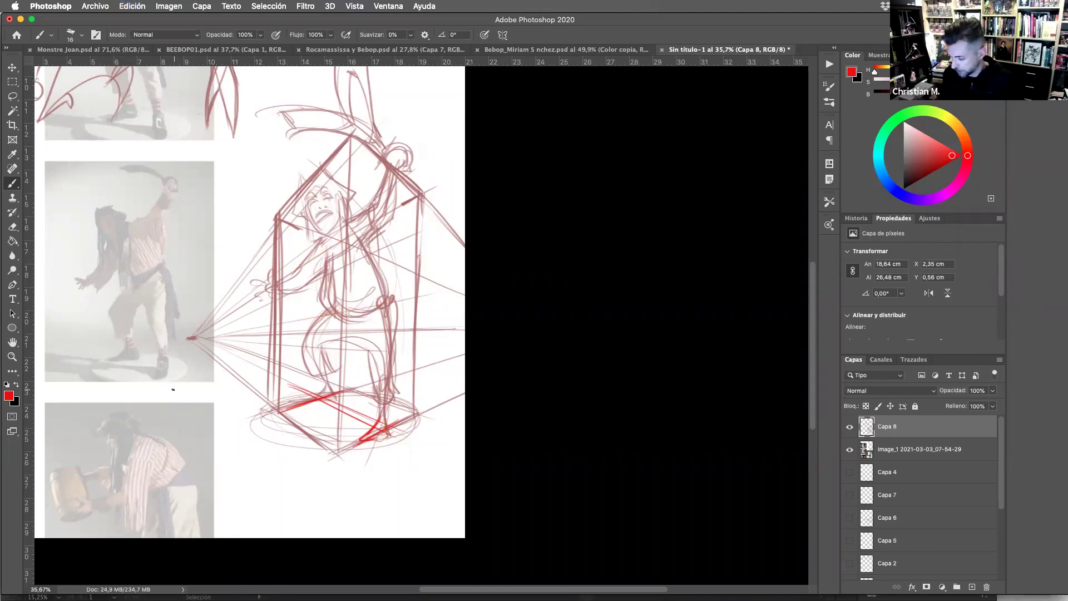
# Step: Add a new layer above Capa 8 and lower Capa 8's opacity to 25%
pyautogui.click(972, 587)
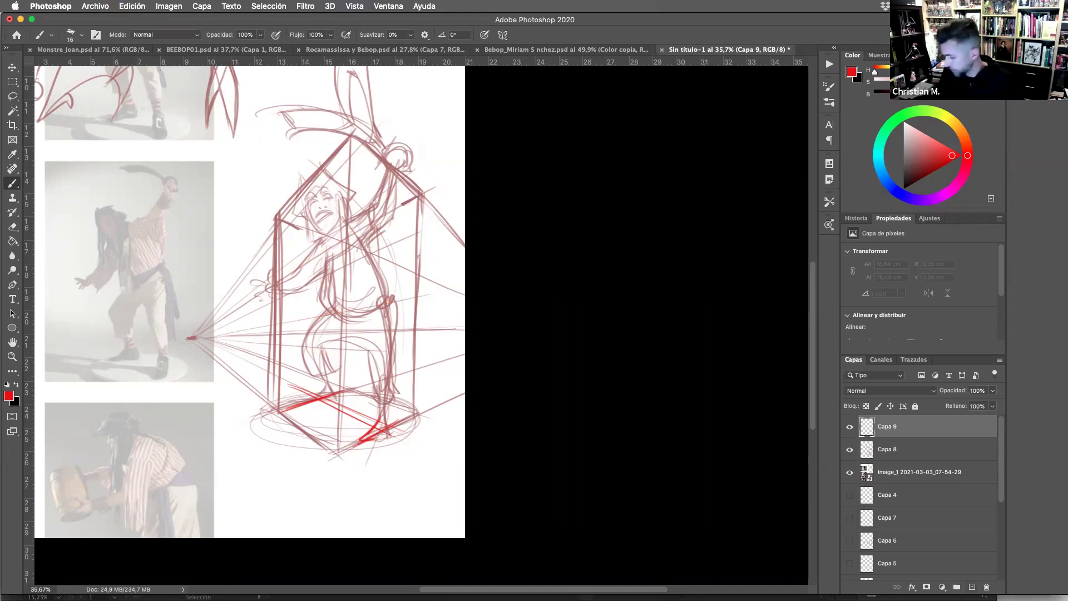
pyautogui.click(934, 448)
pyautogui.click(992, 390)
pyautogui.moveTo(994, 403); pyautogui.dragTo(954, 409)
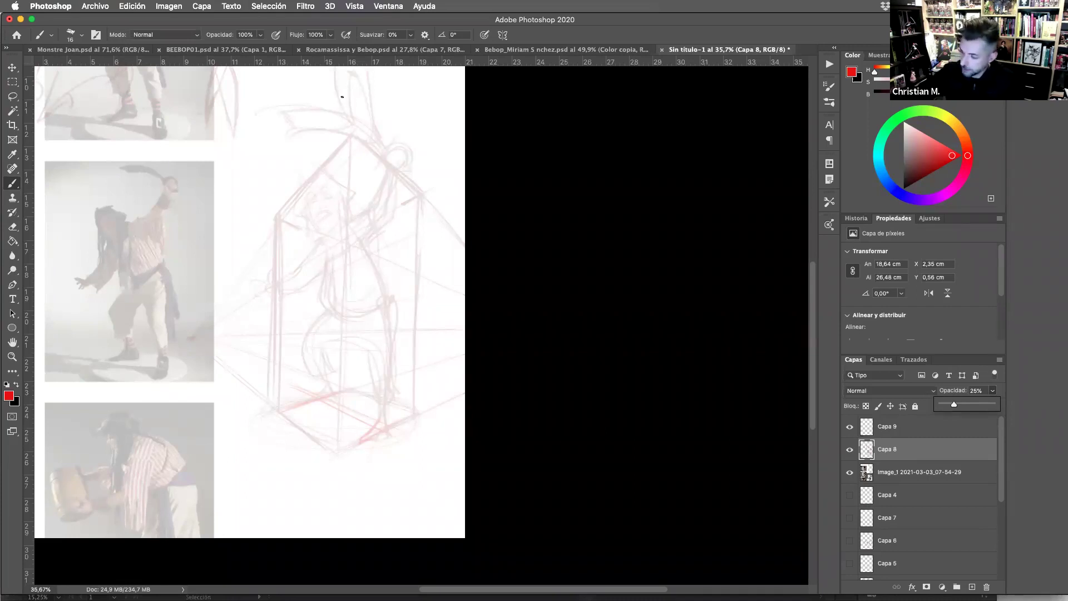
# Step: Swap the brush colour to black and draw a vertical balance line through the figure, from above the head to below the feet
pyautogui.moveTo(346, 98); pyautogui.dragTo(352, 445)
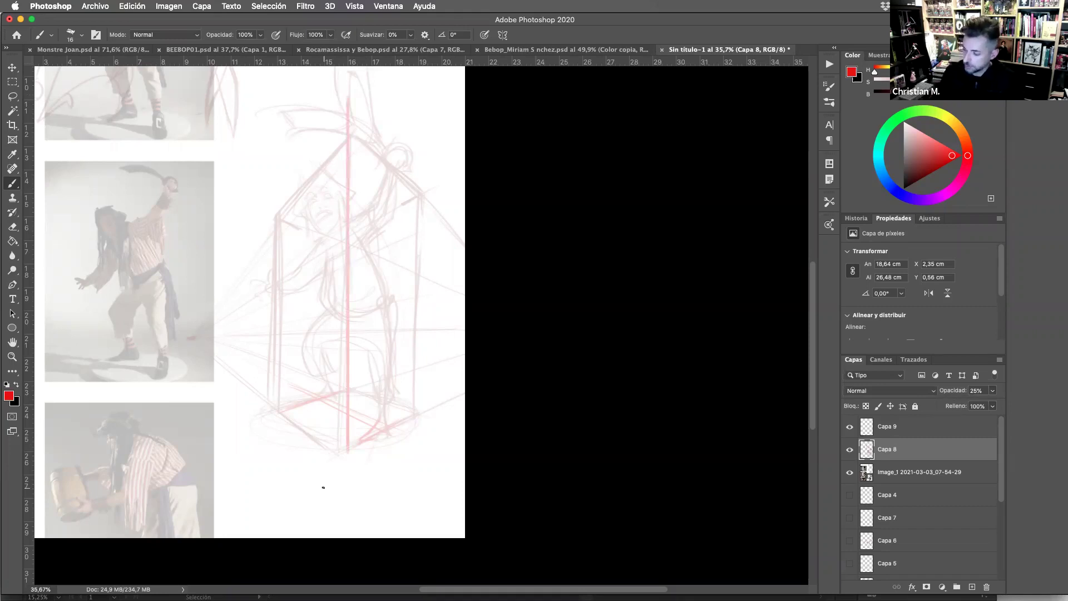
pyautogui.press('super+z')
pyautogui.press('x')
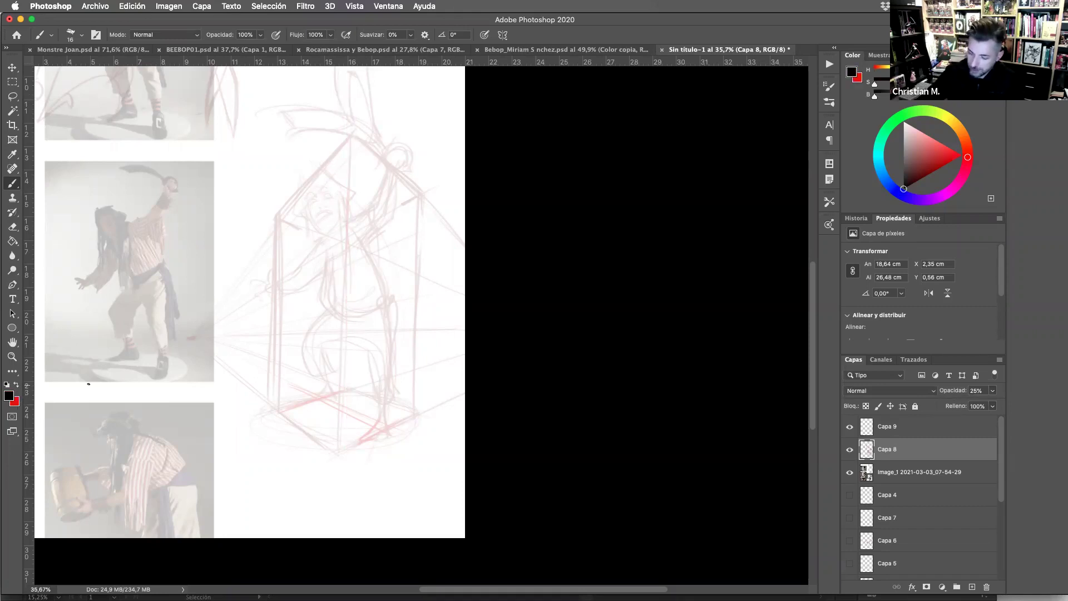
pyautogui.moveTo(352, 104); pyautogui.dragTo(348, 438)
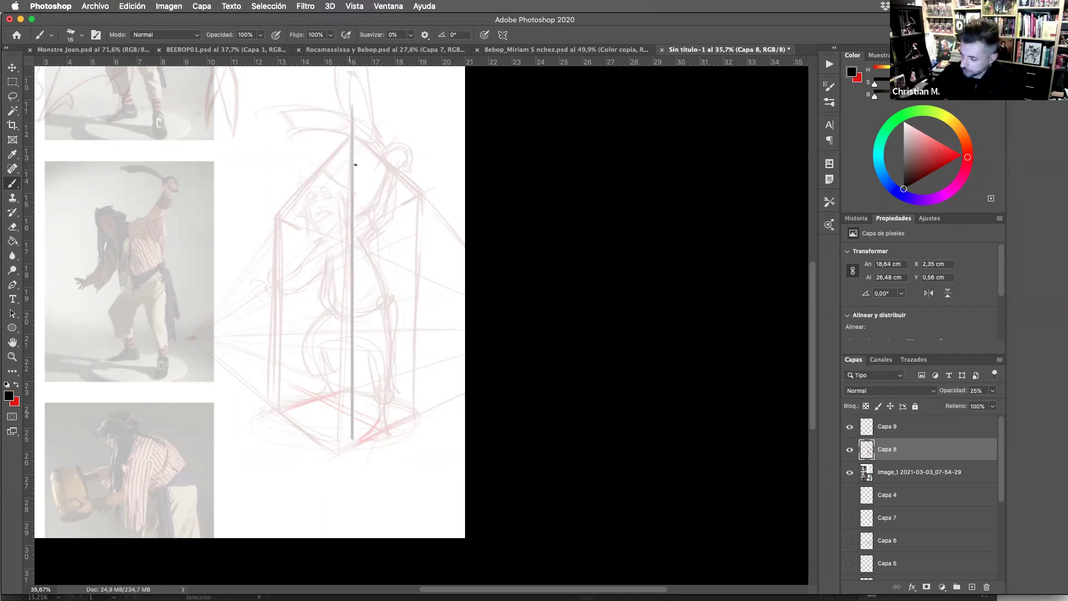
pyautogui.press('super+z')
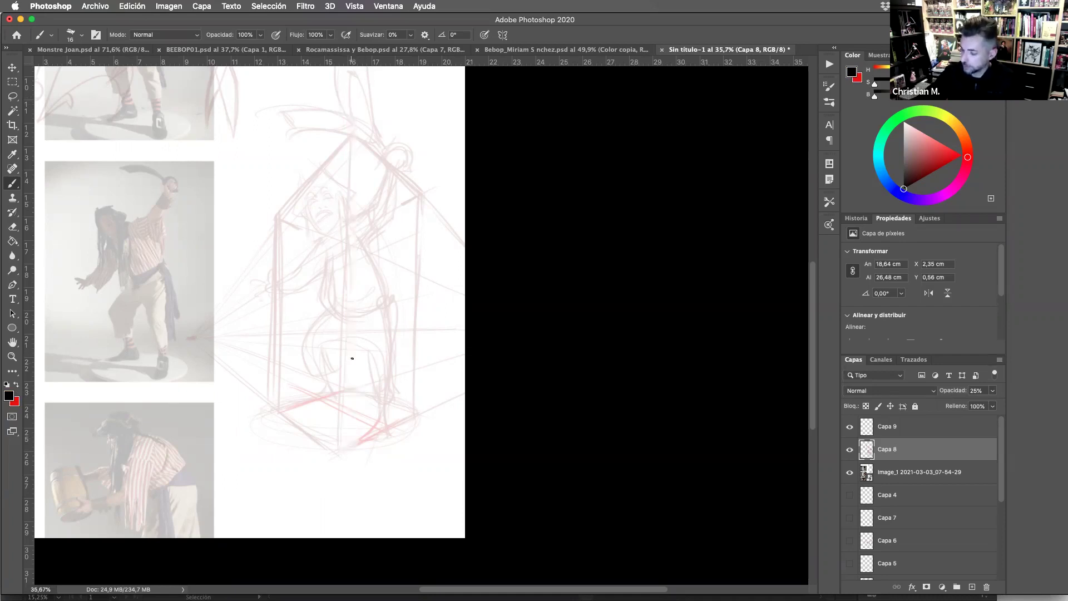
pyautogui.moveTo(344, 118); pyautogui.dragTo(344, 470)
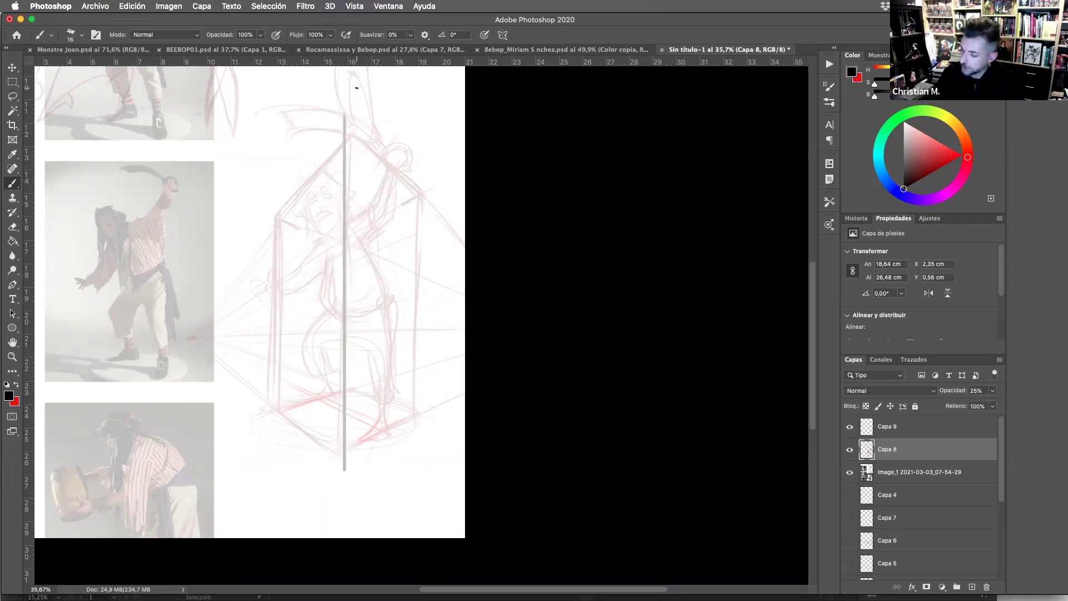
pyautogui.rightClick(342, 271)
pyautogui.click(455, 262)
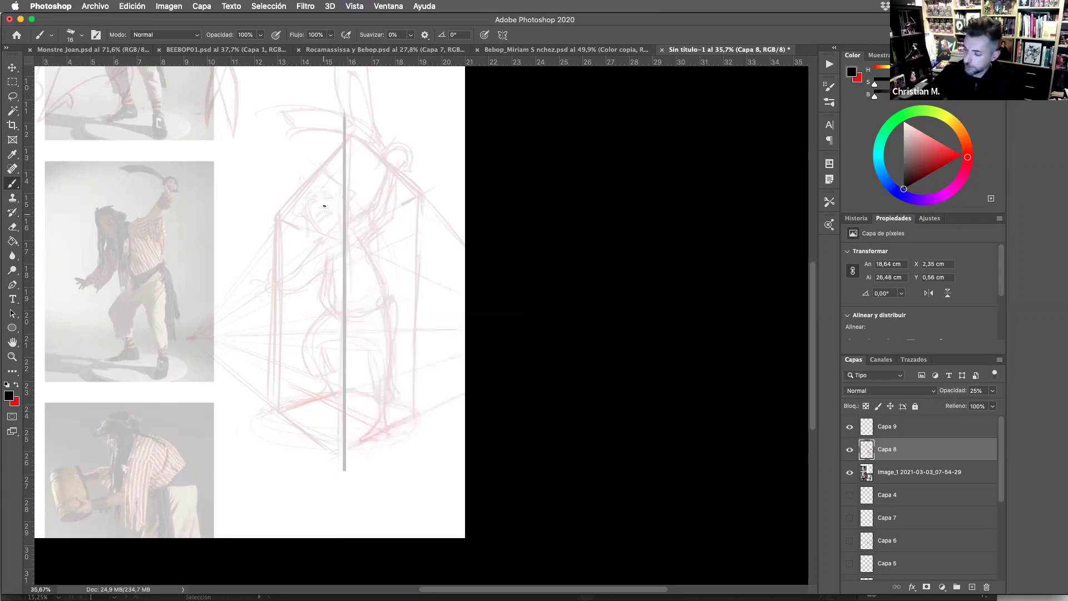
# Step: Sketch a simplified black figure over the faded drawing, with oval head, torso, bent legs, raised arm and outstretched arm
pyautogui.moveTo(312, 178)
pyautogui.mouseDown()
pyautogui.moveTo(306, 222)
pyautogui.moveTo(309, 205)
pyautogui.moveTo(326, 239)
pyautogui.moveTo(337, 314)
pyautogui.mouseUp()
pyautogui.moveTo(351, 224)
pyautogui.mouseDown()
pyautogui.moveTo(380, 290)
pyautogui.moveTo(348, 313)
pyautogui.mouseUp()
pyautogui.moveTo(299, 345)
pyautogui.mouseDown()
pyautogui.moveTo(327, 396)
pyautogui.moveTo(374, 347)
pyautogui.moveTo(384, 409)
pyautogui.mouseUp()
pyautogui.moveTo(390, 295); pyautogui.dragTo(386, 424)
pyautogui.moveTo(352, 225)
pyautogui.mouseDown()
pyautogui.moveTo(378, 207)
pyautogui.moveTo(387, 223)
pyautogui.moveTo(392, 164)
pyautogui.mouseUp()
pyautogui.moveTo(388, 222); pyautogui.dragTo(396, 177)
pyautogui.moveTo(402, 169)
pyautogui.mouseDown()
pyautogui.moveTo(398, 148)
pyautogui.moveTo(392, 166)
pyautogui.mouseUp()
pyautogui.moveTo(321, 243)
pyautogui.mouseDown()
pyautogui.moveTo(296, 277)
pyautogui.moveTo(323, 262)
pyautogui.moveTo(257, 295)
pyautogui.mouseUp()
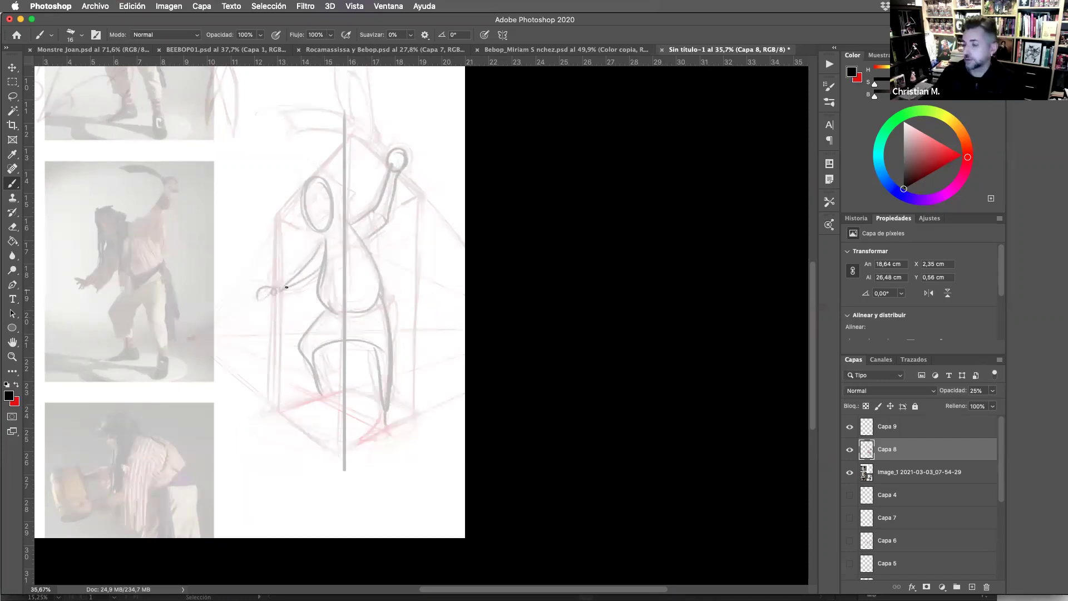
# Step: Add the neck and shoulder stroke, a foot under the bent leg, and a retraced chest line
pyautogui.moveTo(338, 214); pyautogui.dragTo(360, 243)
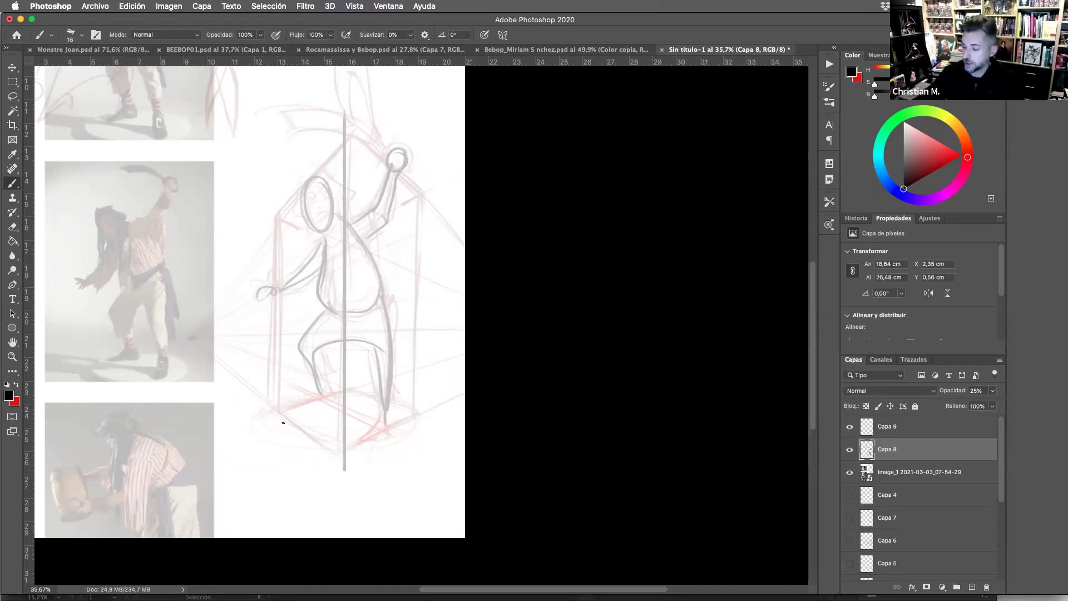
pyautogui.moveTo(297, 404); pyautogui.dragTo(328, 399)
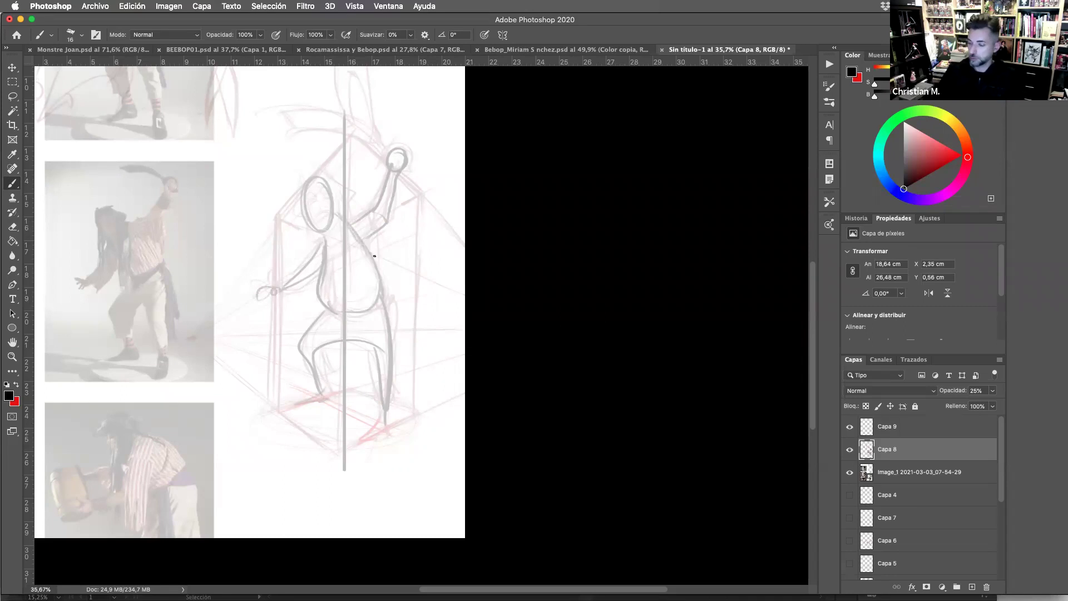
pyautogui.moveTo(327, 233); pyautogui.dragTo(329, 253)
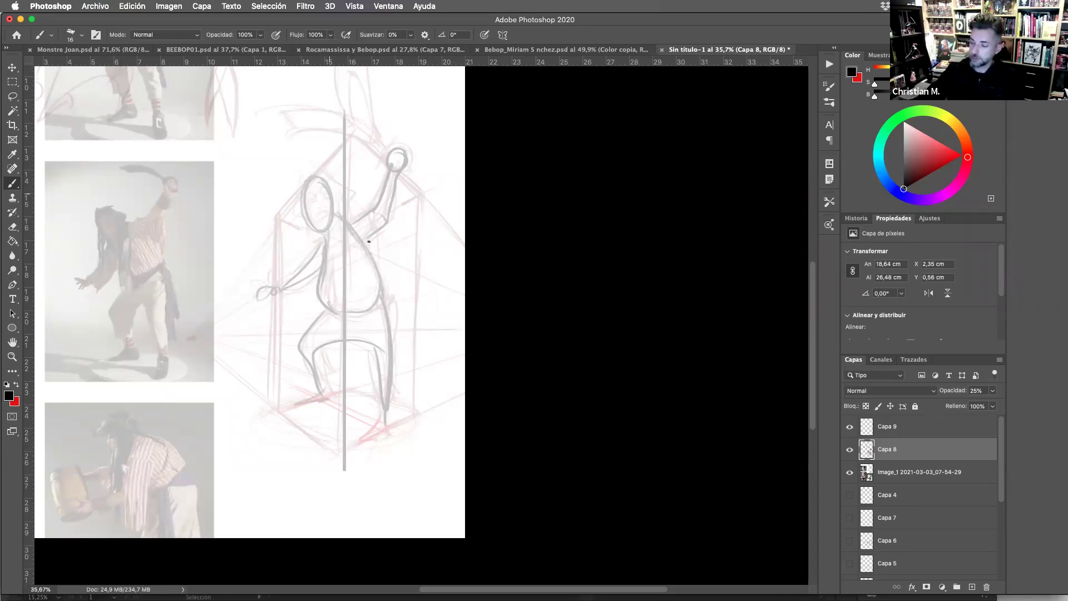
# Step: Loop a guide around the raised arm, add light torso strokes, and cap the balance line's ends with short ticks
pyautogui.moveTo(416, 190)
pyautogui.mouseDown()
pyautogui.moveTo(416, 165)
pyautogui.moveTo(392, 137)
pyautogui.mouseUp()
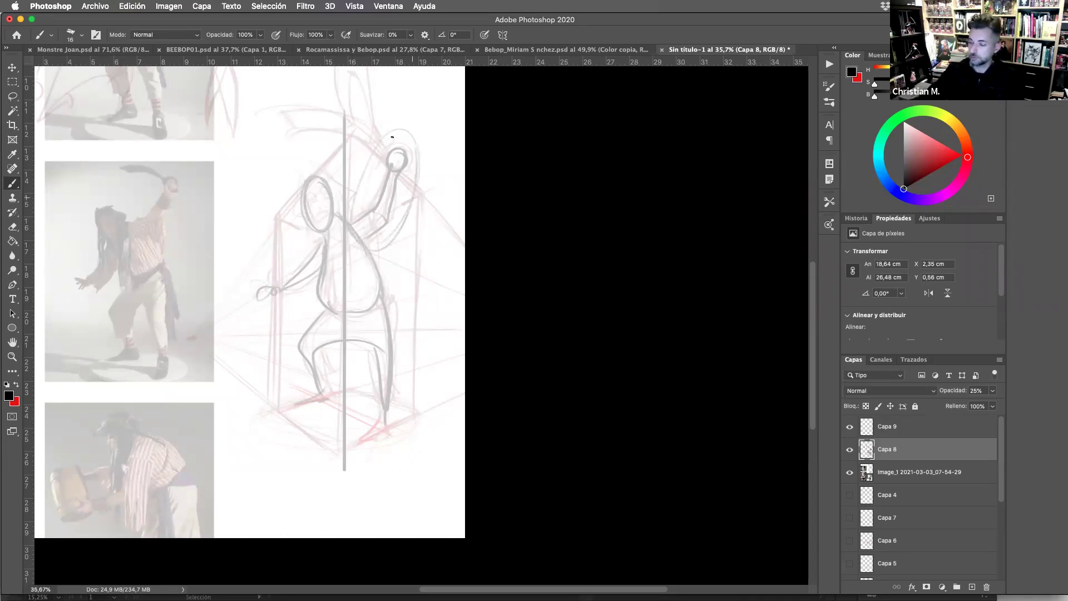
pyautogui.moveTo(359, 248); pyautogui.dragTo(360, 340)
pyautogui.moveTo(386, 270); pyautogui.dragTo(394, 350)
pyautogui.moveTo(386, 234); pyautogui.dragTo(376, 270)
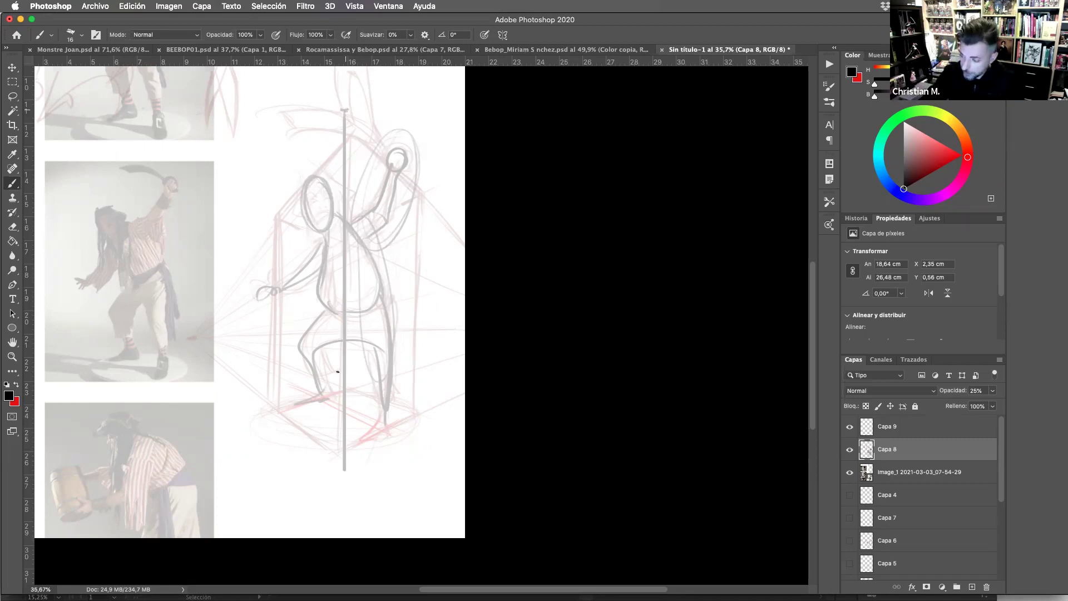
pyautogui.moveTo(339, 470); pyautogui.dragTo(352, 472)
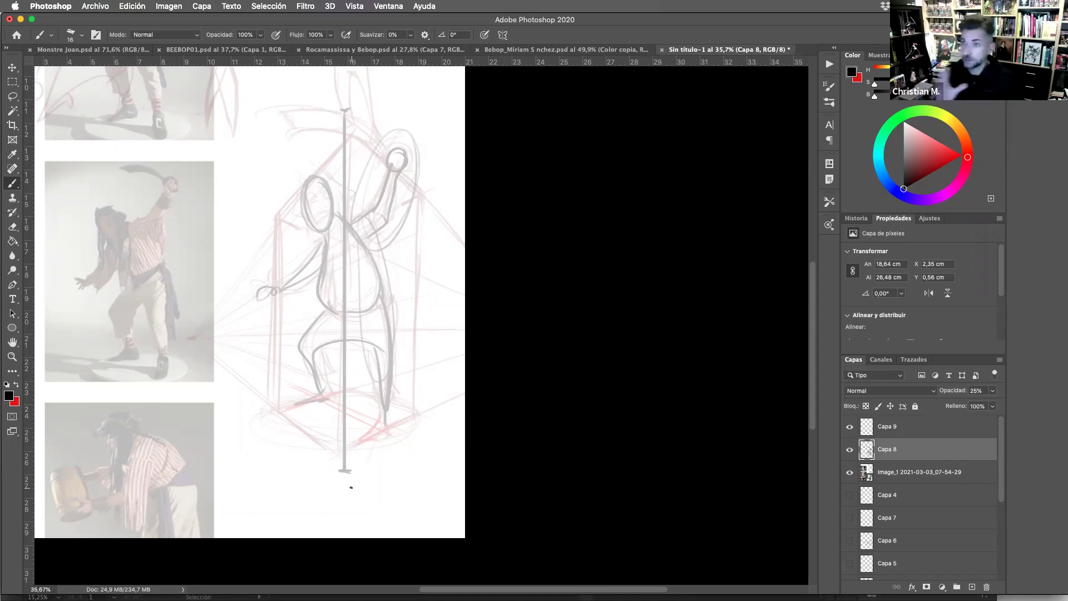
# Step: Undo the balance line's end ticks, the guide loop and all strokes of the simplified black figure
pyautogui.press('super+z')
pyautogui.press('super+z')
pyautogui.press('super+z')
pyautogui.press('super+z')
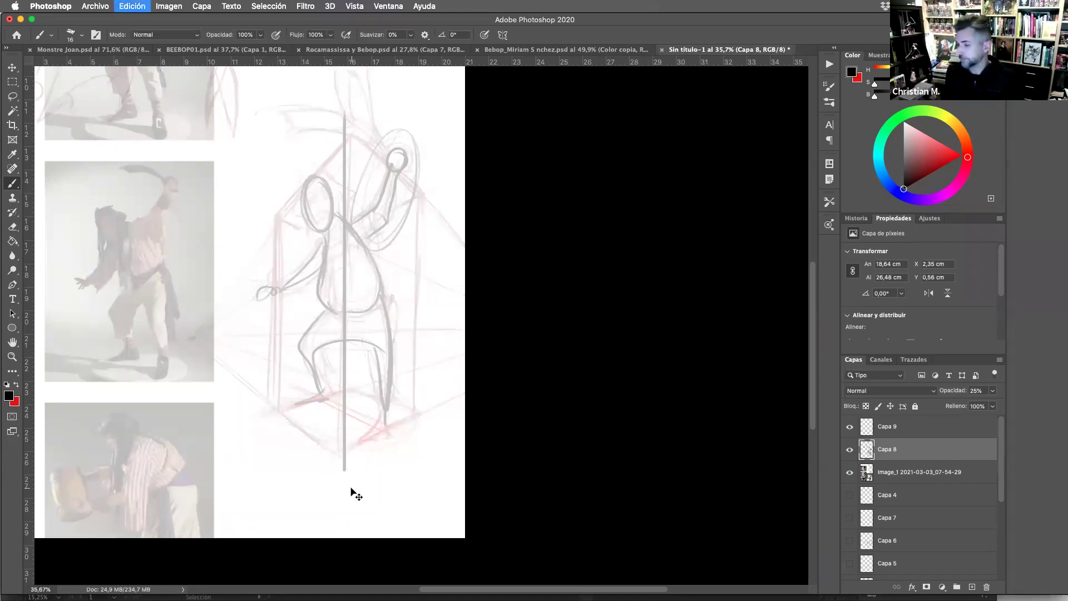
pyautogui.press('super+z')
pyautogui.press('super+z')
pyautogui.press('super+z')
pyautogui.press('super+z')
pyautogui.press('super+z')
pyautogui.press('super+z')
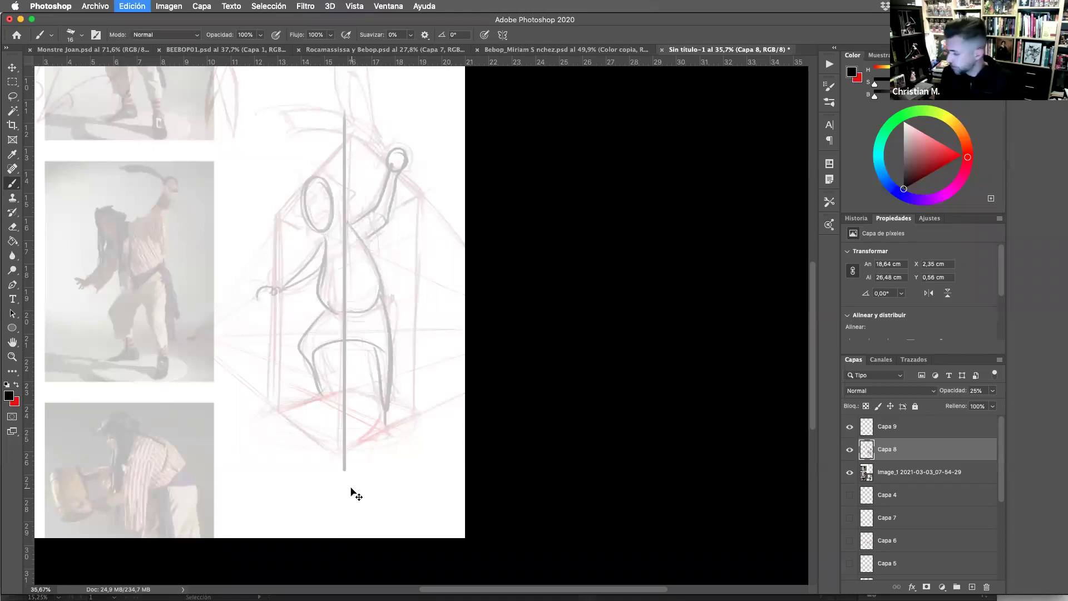
pyautogui.press('super+z')
pyautogui.press('super+z')
pyautogui.press('super+z')
pyautogui.press('super+z')
pyautogui.press('super+z')
pyautogui.press('super+z')
pyautogui.press('super+z')
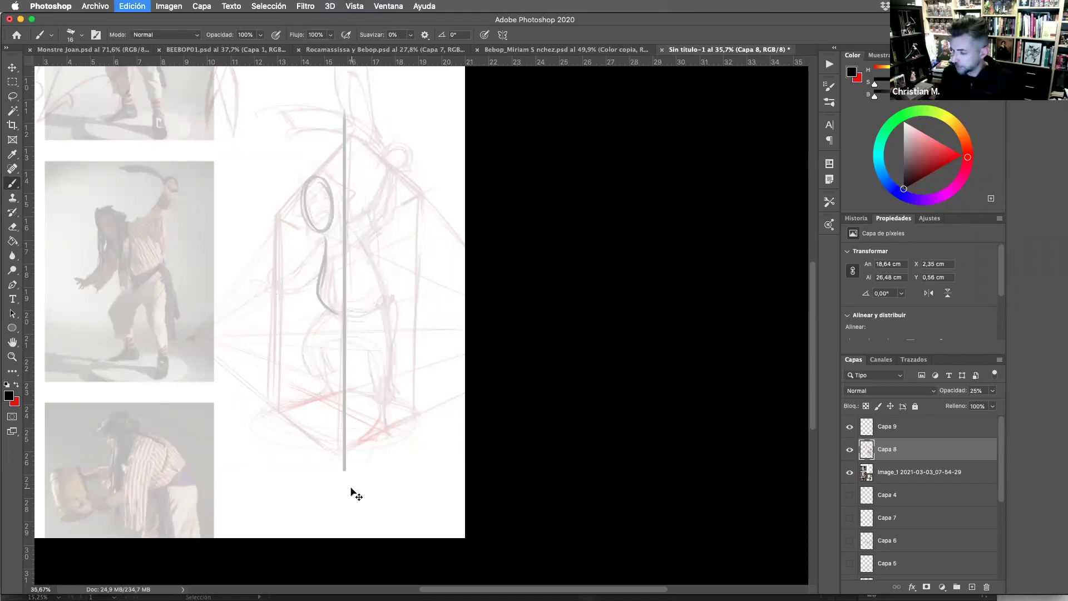
pyautogui.press('super+z')
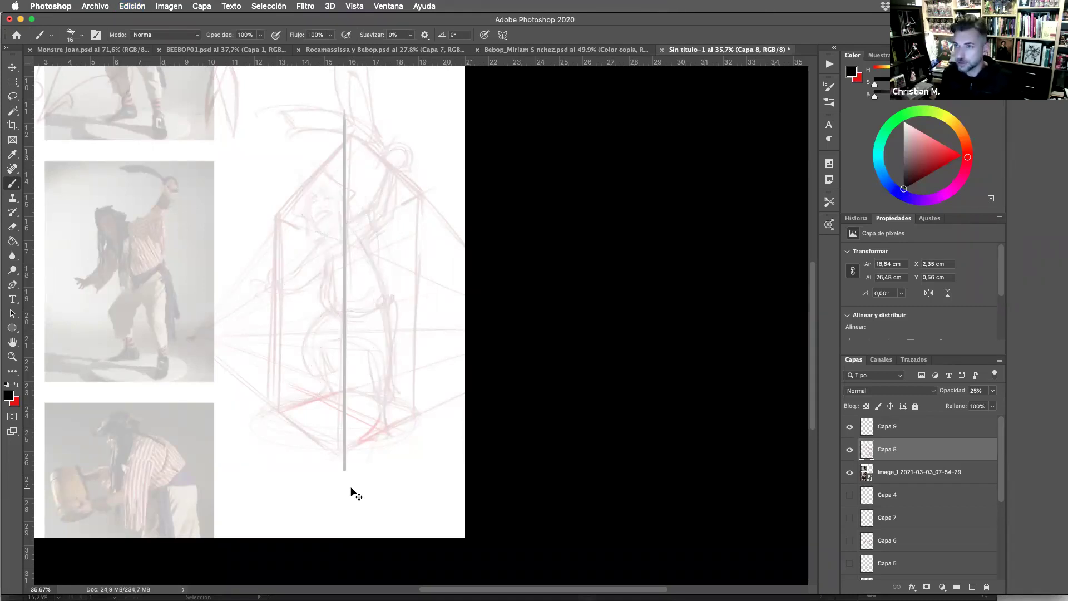
# Step: Undo the black balance line, keeping the red drawing faded and the empty Capa 9 active
pyautogui.press('super+z')
pyautogui.press('super+z')
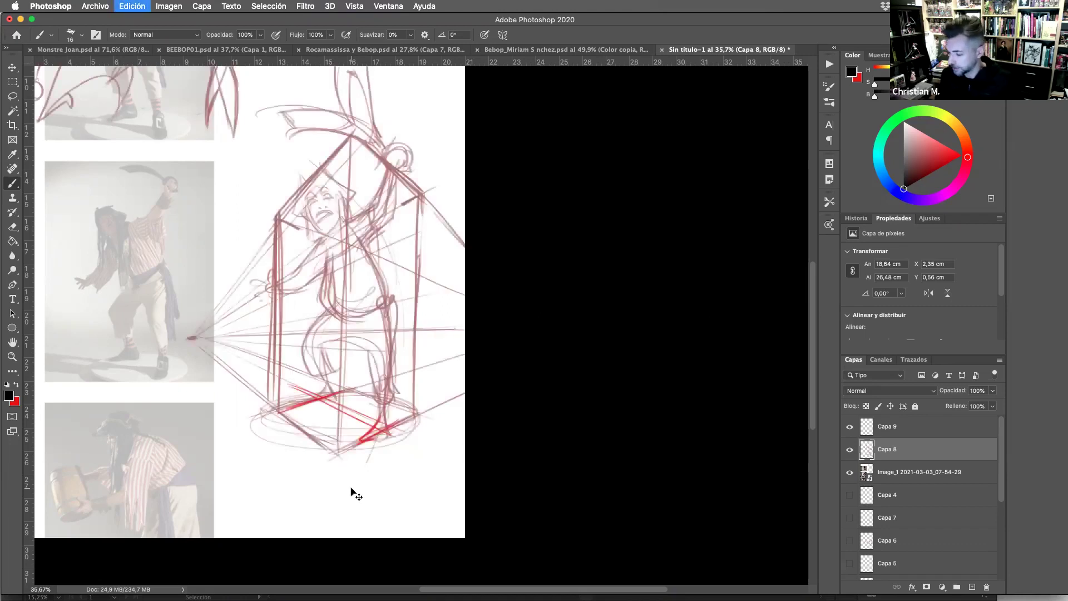
pyautogui.press('super+z')
pyautogui.press('super+z')
pyautogui.press('super+z')
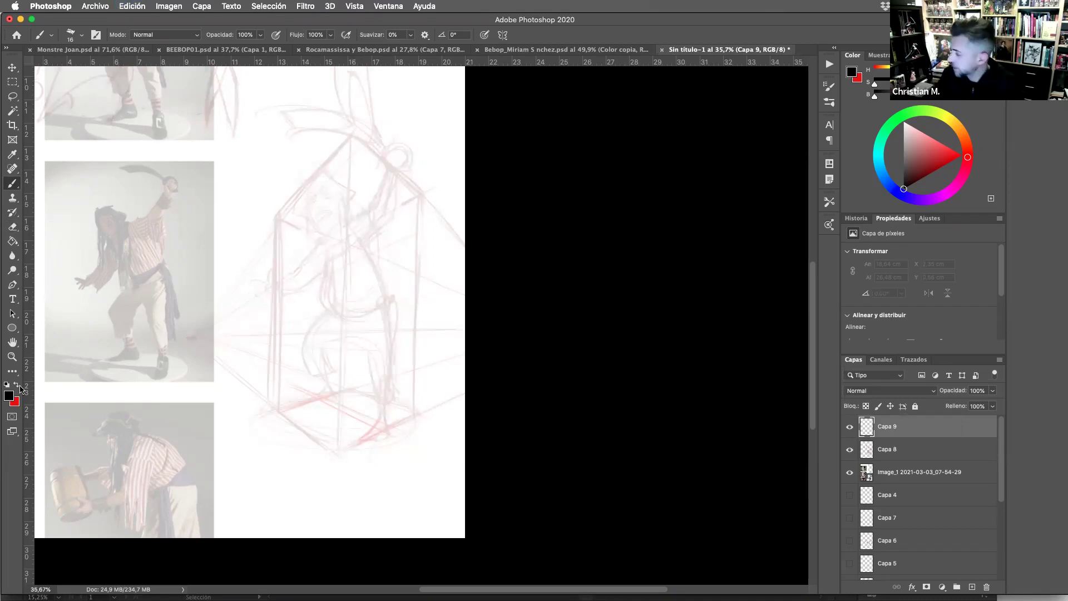
pyautogui.click(72, 40)
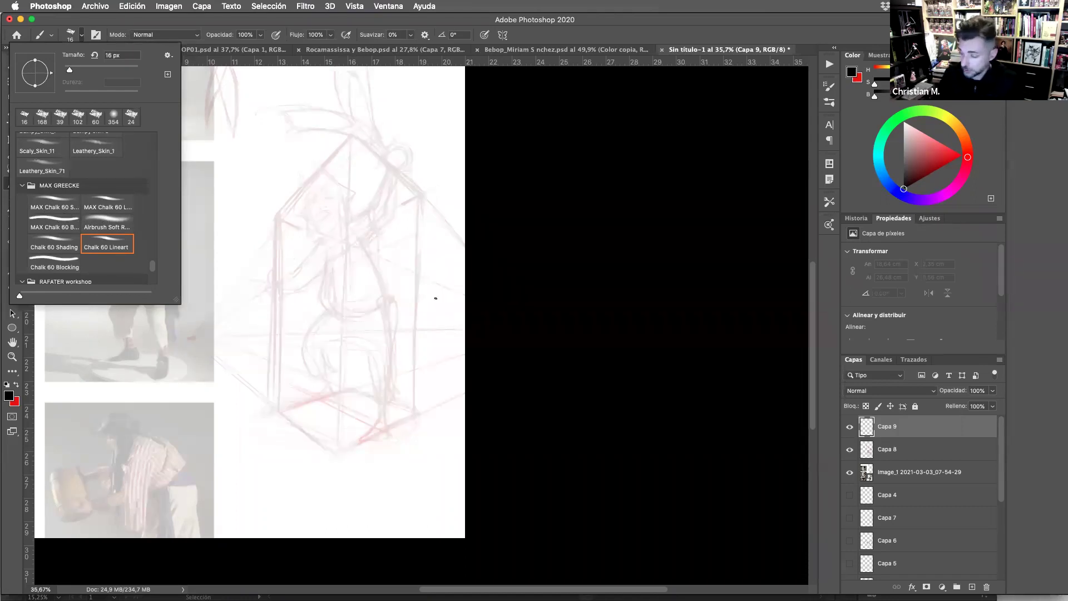
pyautogui.click(445, 289)
pyautogui.moveTo(437, 154)
pyautogui.mouseDown()
pyautogui.moveTo(456, 119)
pyautogui.moveTo(417, 171)
pyautogui.mouseUp()
pyautogui.press('super+z')
pyautogui.press('super+z')
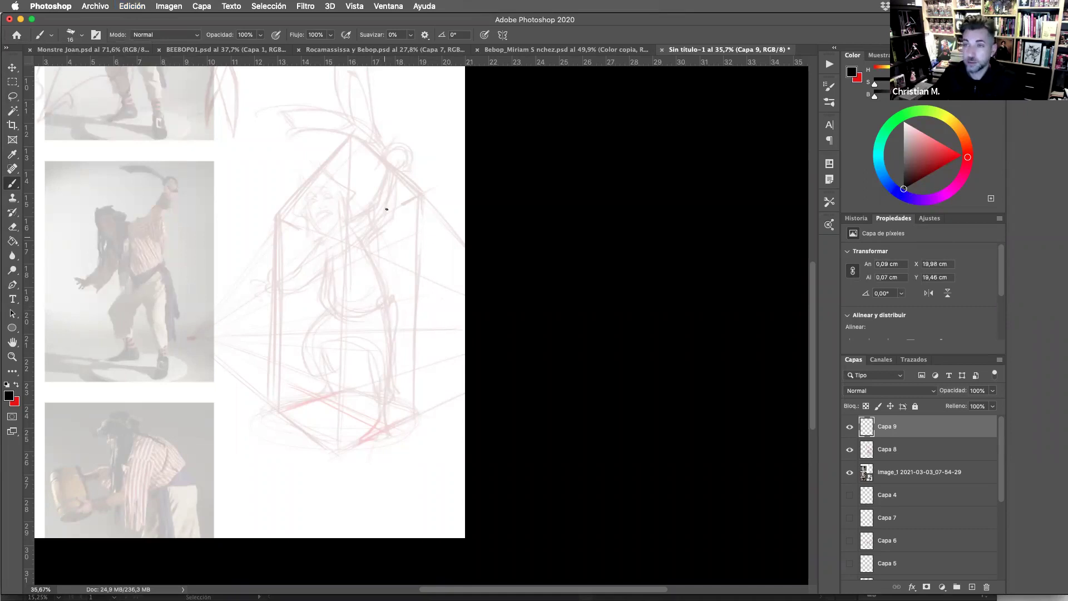
# Step: Draw a black U-shaped chin line and long hanging dreadlock strokes on both sides of the pirate's head
pyautogui.scroll(3, 380, 194)
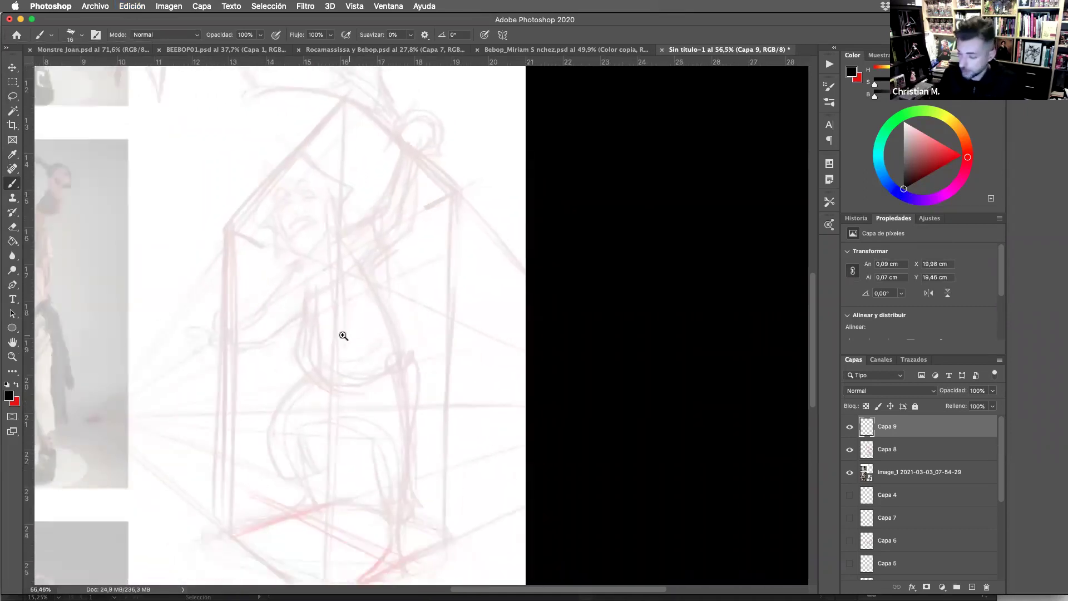
pyautogui.scroll(-3, 417, 361)
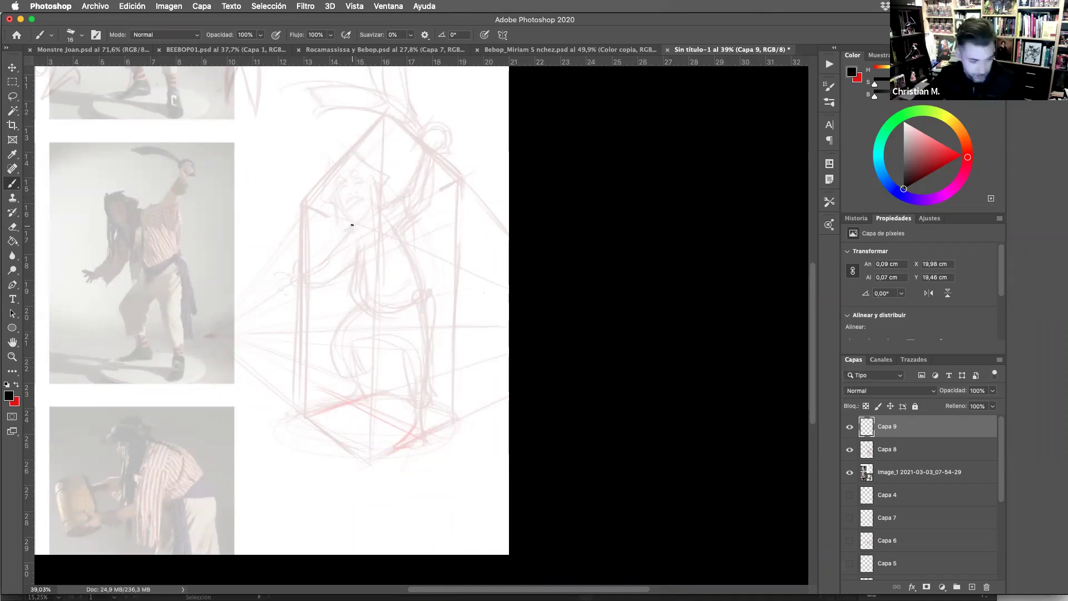
pyautogui.moveTo(336, 189)
pyautogui.mouseDown()
pyautogui.moveTo(352, 229)
pyautogui.moveTo(374, 196)
pyautogui.moveTo(347, 266)
pyautogui.moveTo(345, 314)
pyautogui.mouseUp()
pyautogui.moveTo(337, 211); pyautogui.dragTo(341, 275)
pyautogui.moveTo(345, 247); pyautogui.dragTo(343, 317)
pyautogui.moveTo(346, 229); pyautogui.dragTo(341, 280)
pyautogui.moveTo(329, 196)
pyautogui.mouseDown()
pyautogui.moveTo(330, 251)
pyautogui.moveTo(339, 246)
pyautogui.mouseUp()
pyautogui.moveTo(336, 189); pyautogui.dragTo(329, 213)
pyautogui.moveTo(369, 177); pyautogui.dragTo(376, 282)
pyautogui.moveTo(384, 195); pyautogui.dragTo(381, 262)
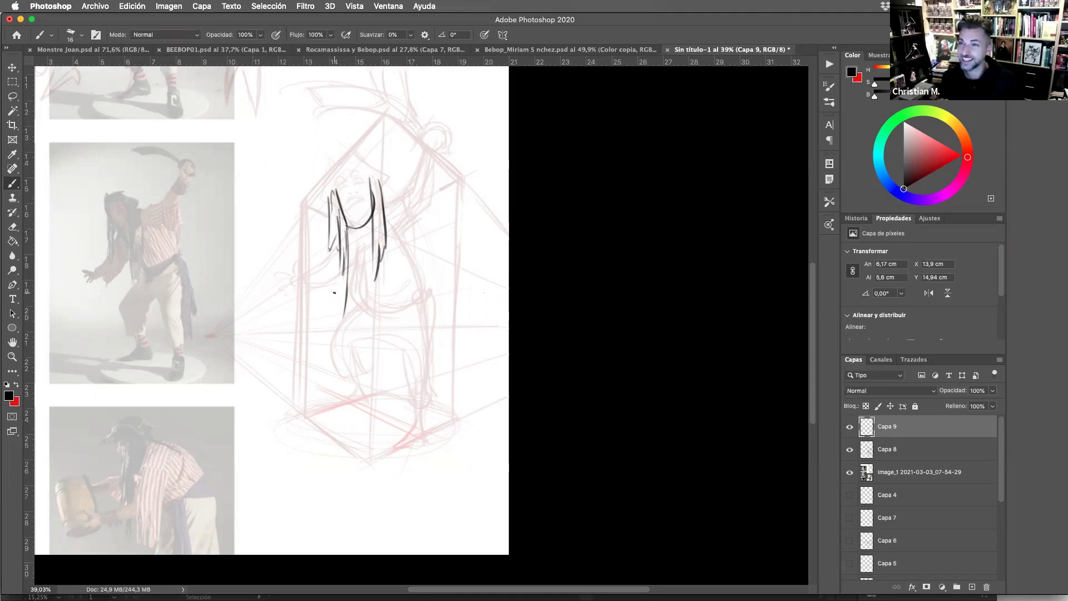
pyautogui.moveTo(358, 330); pyautogui.dragTo(410, 363)
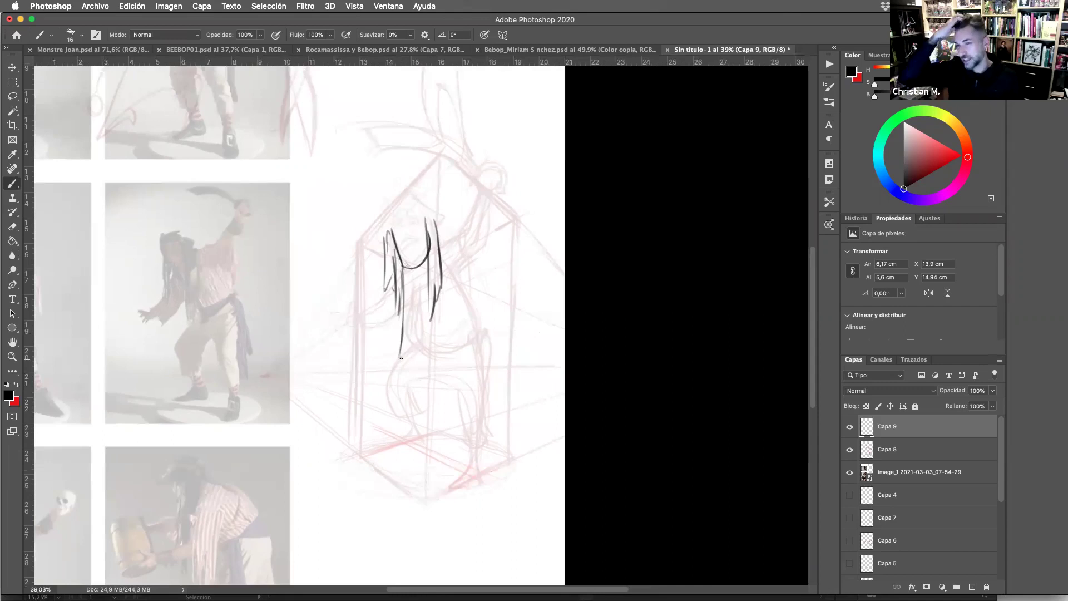
pyautogui.moveTo(298, 114); pyautogui.dragTo(352, 247)
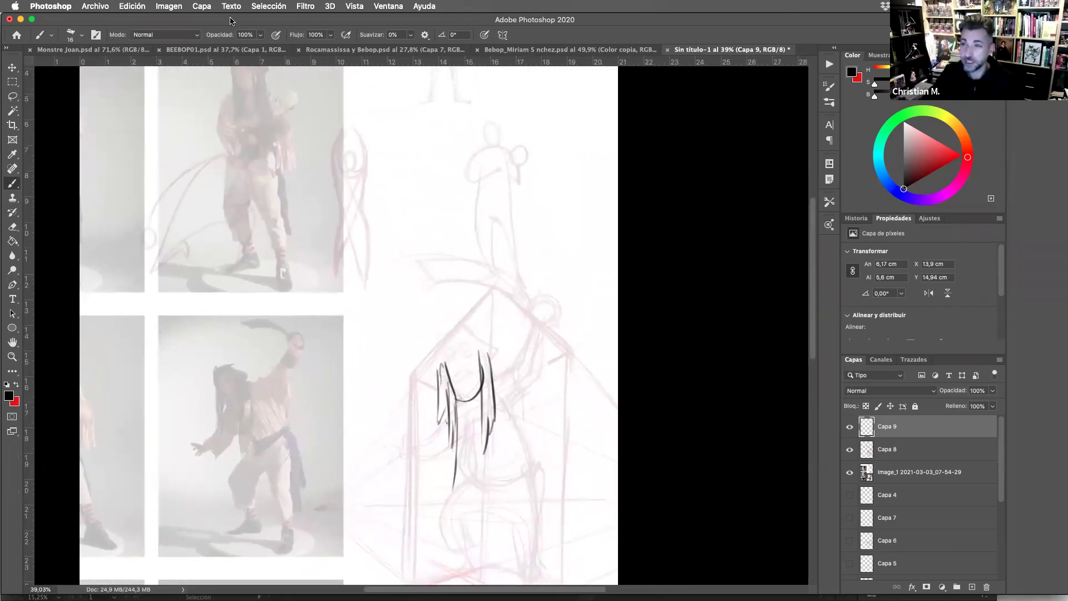
pyautogui.click(258, 35)
pyautogui.moveTo(261, 48)
pyautogui.mouseDown()
pyautogui.moveTo(236, 51)
pyautogui.moveTo(278, 43)
pyautogui.mouseUp()
pyautogui.click(276, 35)
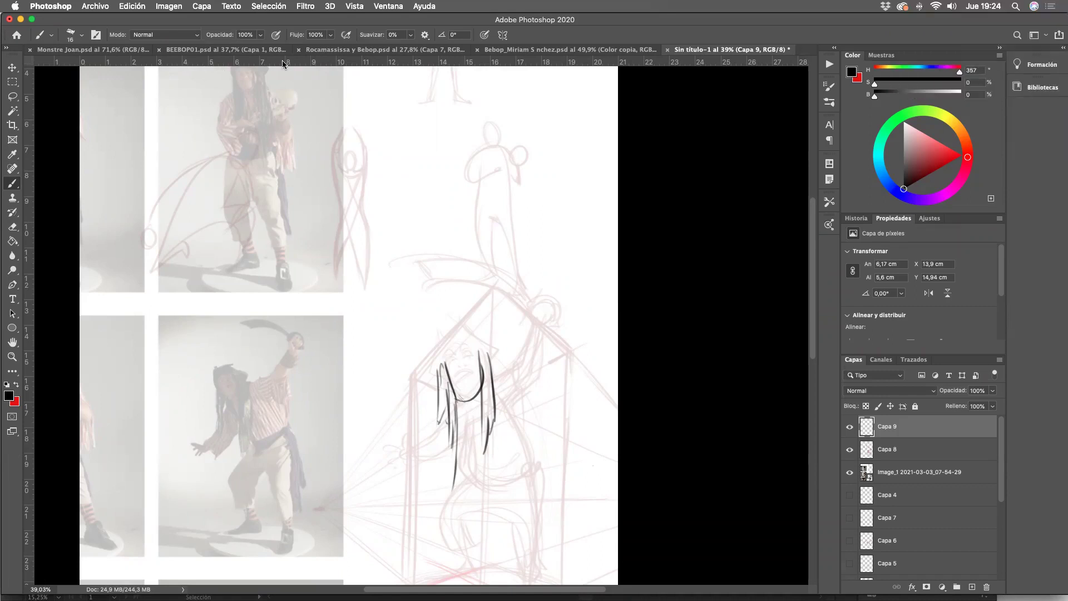
# Step: Switch to Rocamassissa y Bebop.psd, glance at the BEEBOP01.psd references, and look through the finished artwork's layers
pyautogui.click(355, 52)
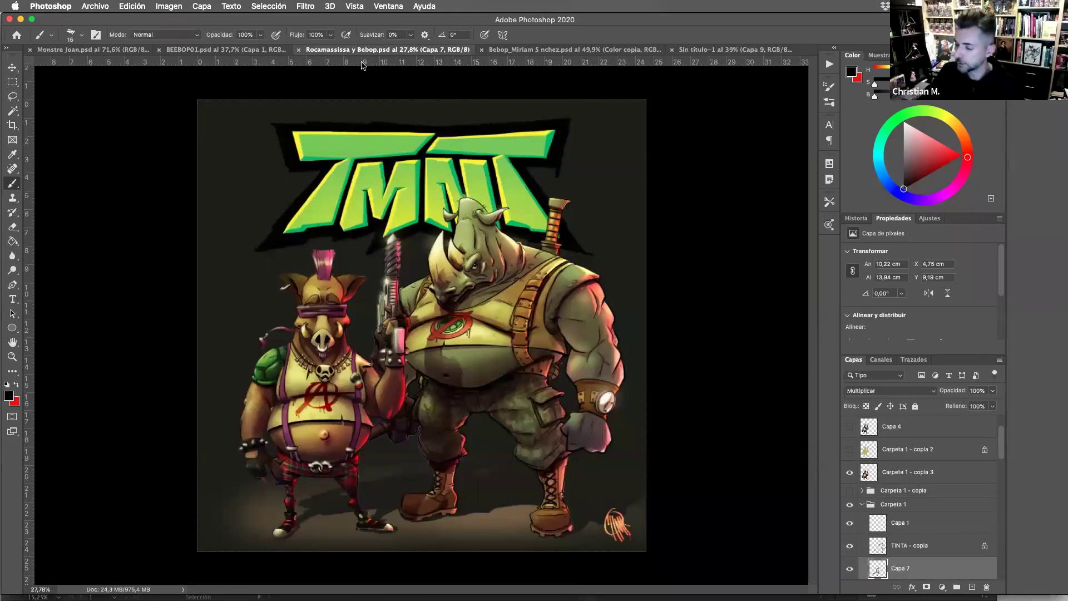
pyautogui.click(222, 50)
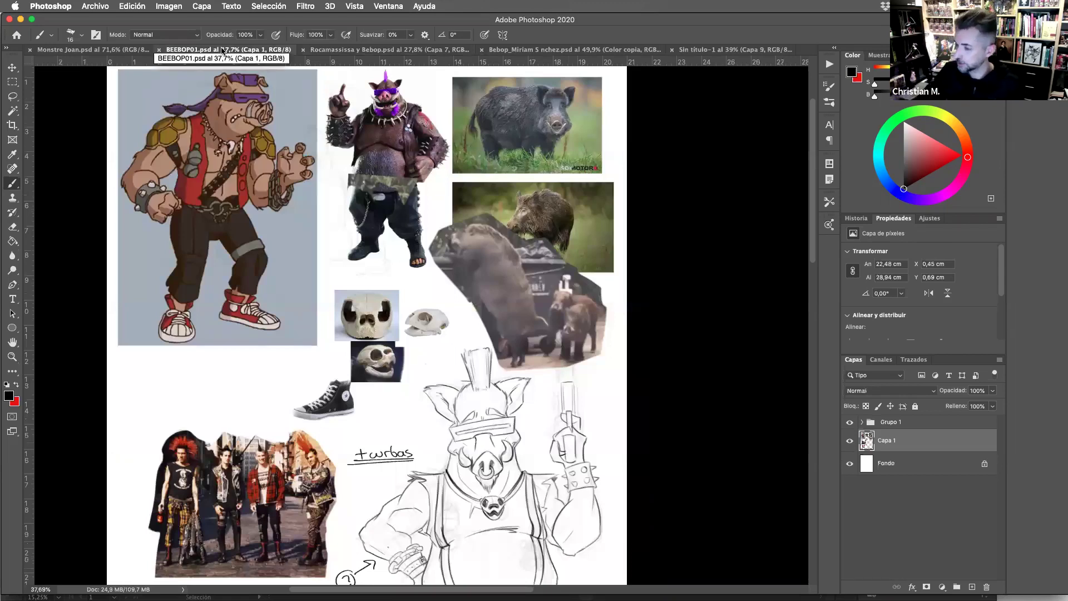
pyautogui.click(326, 50)
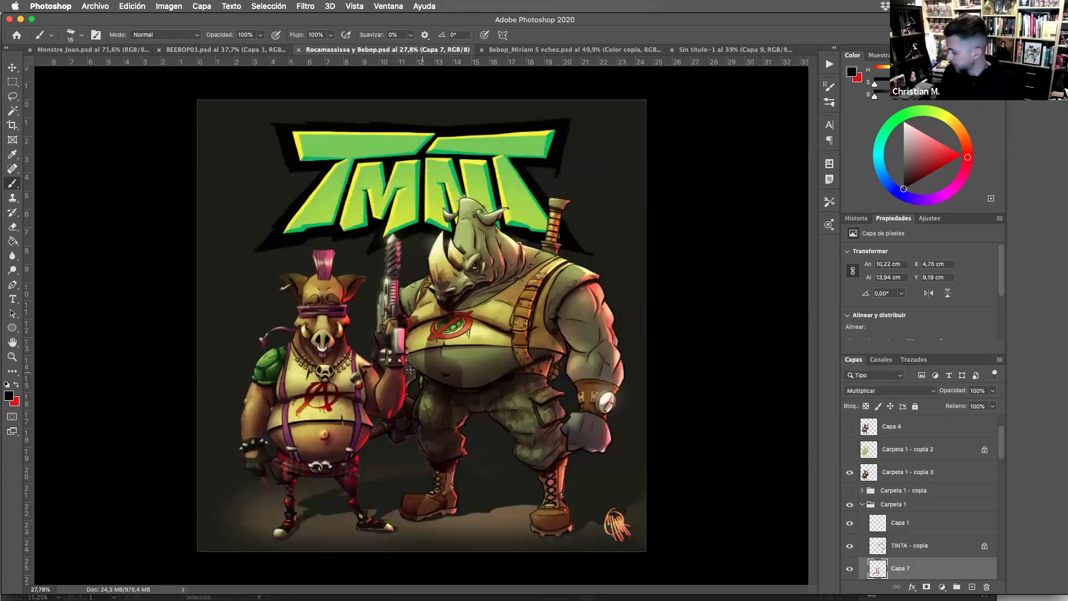
pyautogui.scroll(-3, 1004, 462)
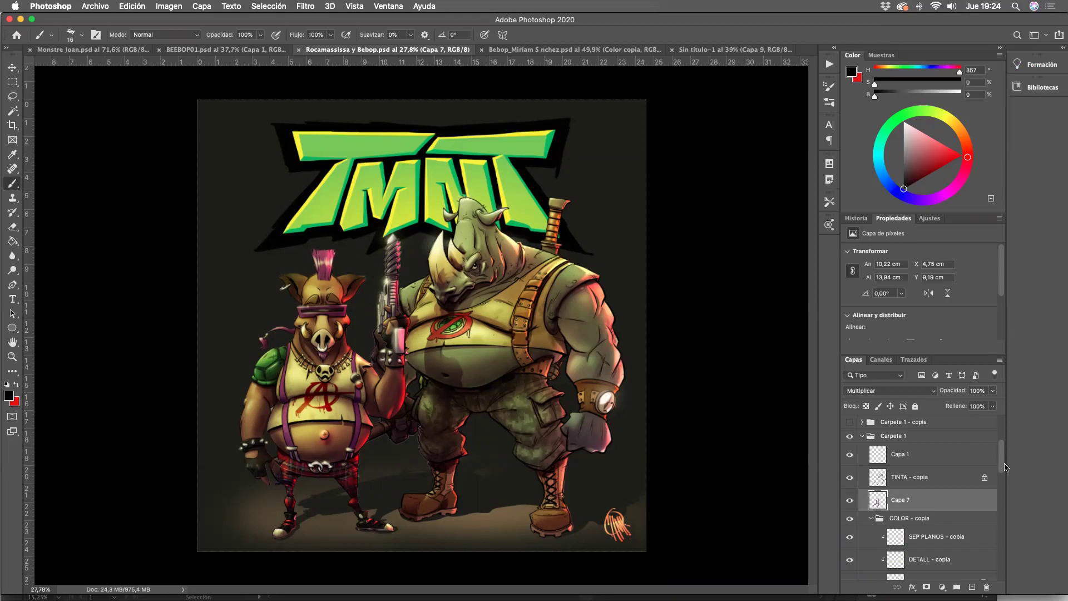
pyautogui.scroll(-4, 1002, 478)
pyautogui.scroll(7, 1002, 487)
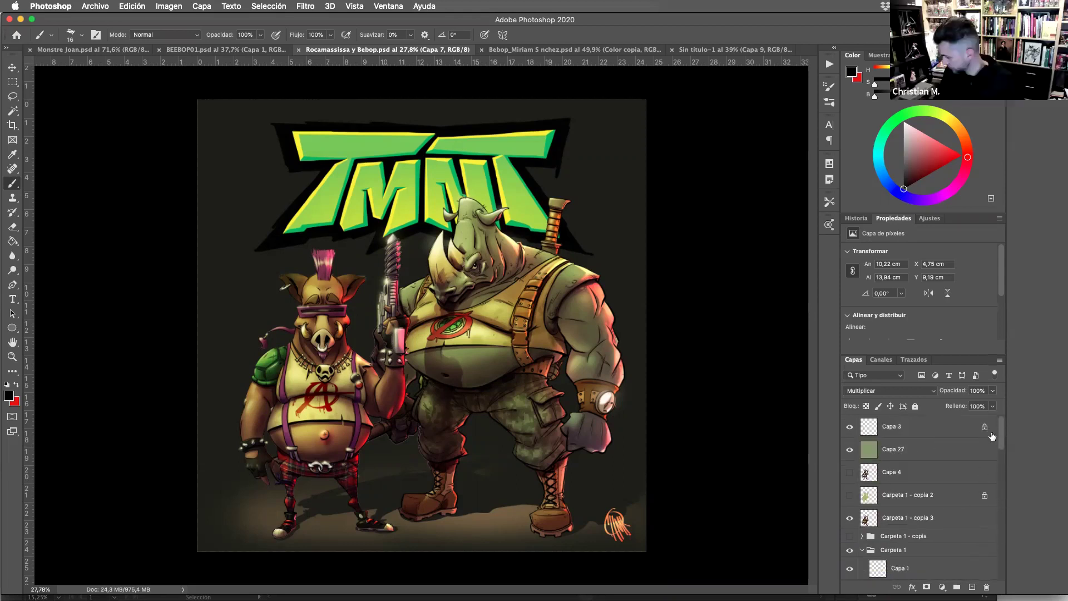
# Step: Collapse the Carpeta 1 group, then expand the Carpeta 1 - copia group and make it visible
pyautogui.click(992, 435)
pyautogui.click(862, 550)
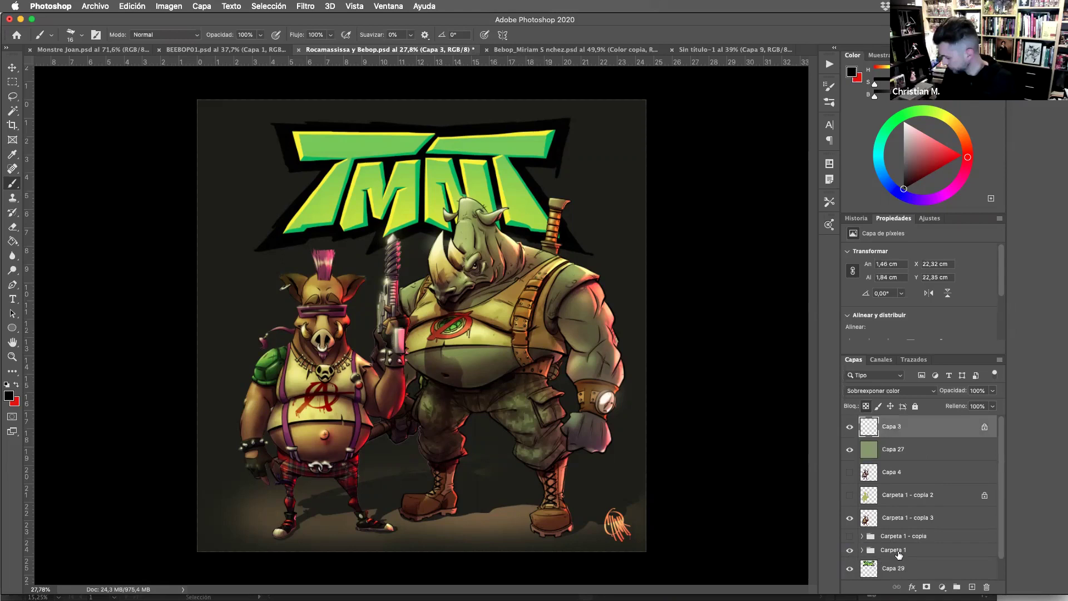
pyautogui.click(862, 536)
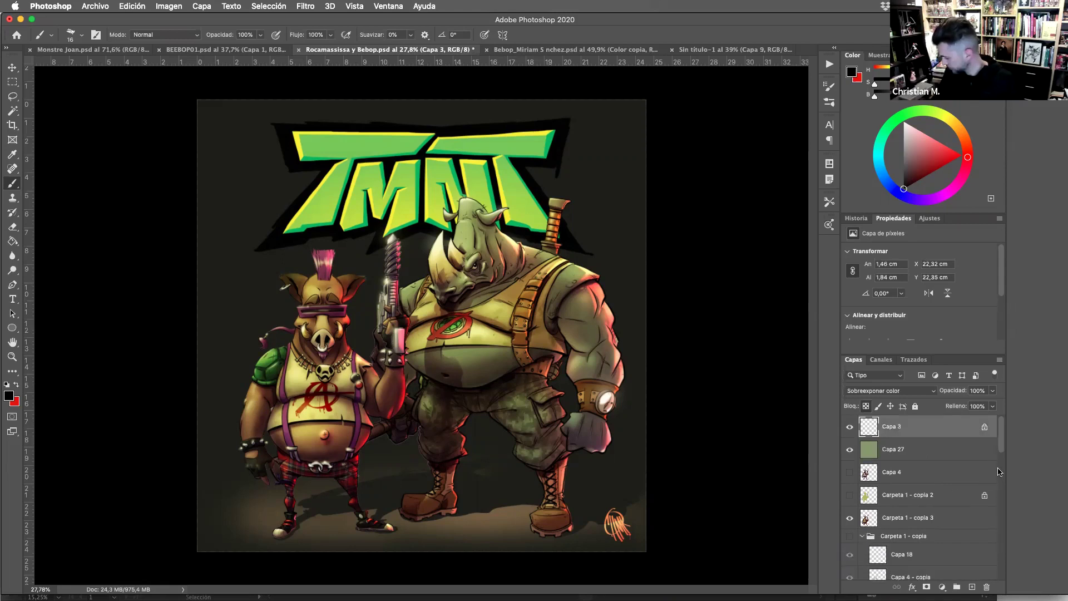
pyautogui.moveTo(1004, 457); pyautogui.dragTo(1003, 507)
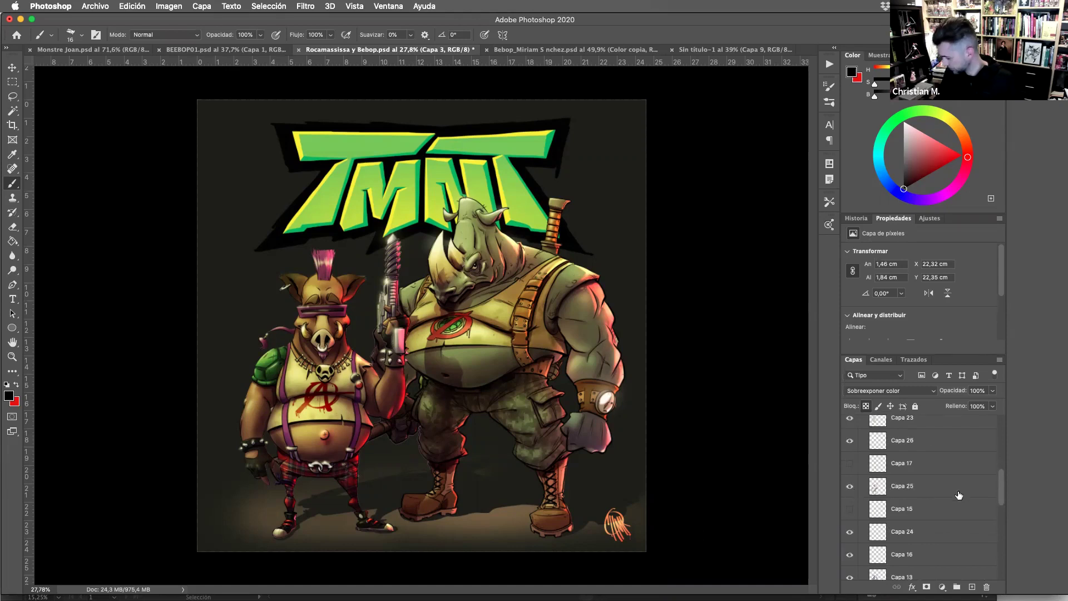
pyautogui.moveTo(1002, 489); pyautogui.dragTo(999, 456)
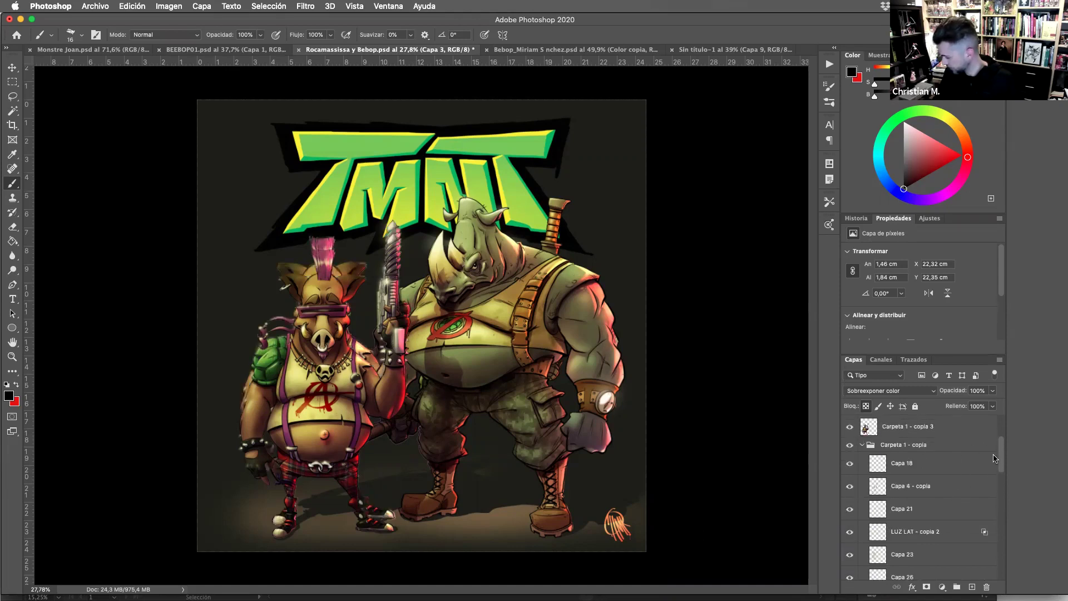
# Step: Hide the Carpeta 1 - copia 3, Capa 27 and Capa 3 layers
pyautogui.scroll(3, 995, 457)
pyautogui.click(849, 517)
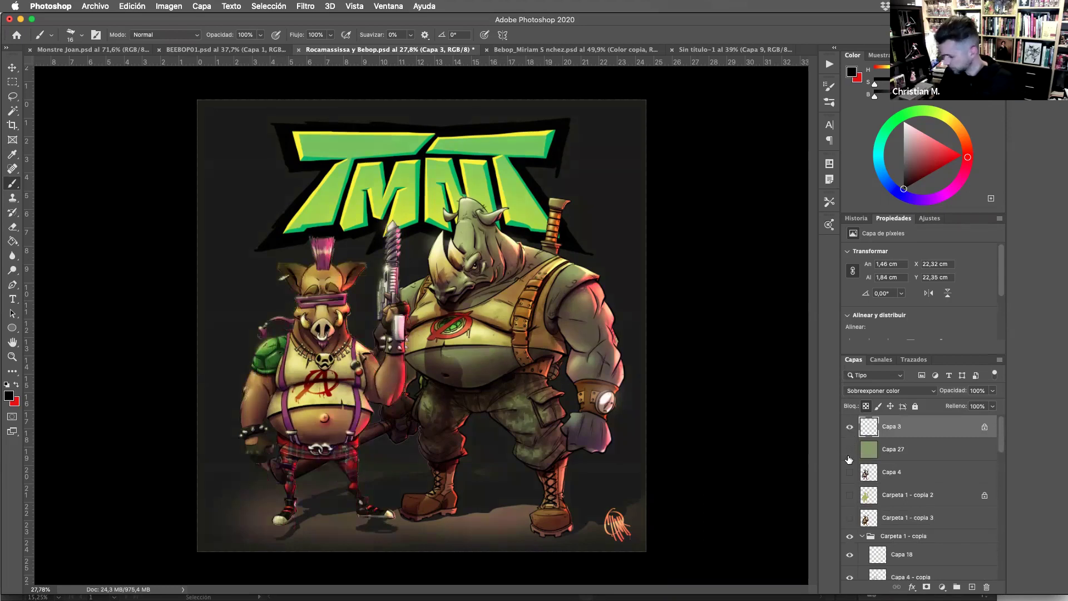
pyautogui.click(849, 427)
# Step: Toggle the visibility of Capa 18 and its neighbouring light layers repeatedly to compare their effect on the artwork
pyautogui.moveTo(1000, 448); pyautogui.dragTo(1000, 471)
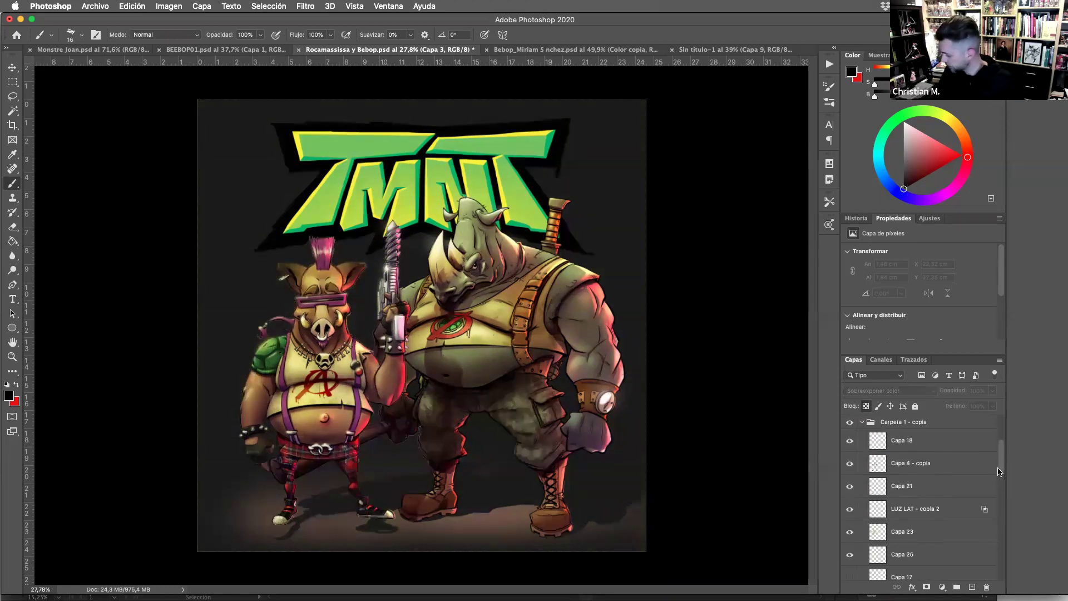
pyautogui.click(849, 443)
pyautogui.click(849, 443)
pyautogui.click(849, 440)
pyautogui.click(849, 440)
pyautogui.click(849, 441)
pyautogui.click(850, 441)
pyautogui.click(849, 441)
pyautogui.click(849, 440)
pyautogui.click(849, 440)
pyautogui.click(849, 440)
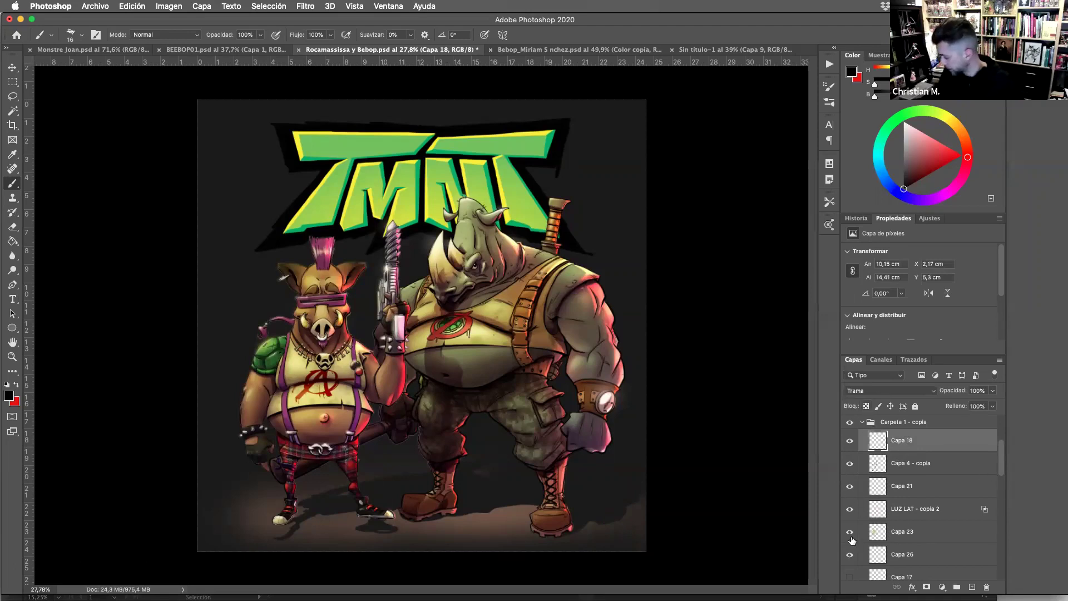
# Step: Toggle the visibility of the Multiplicar layer Capa 25 to compare the characters with and without its shading
pyautogui.moveTo(1002, 472); pyautogui.dragTo(999, 492)
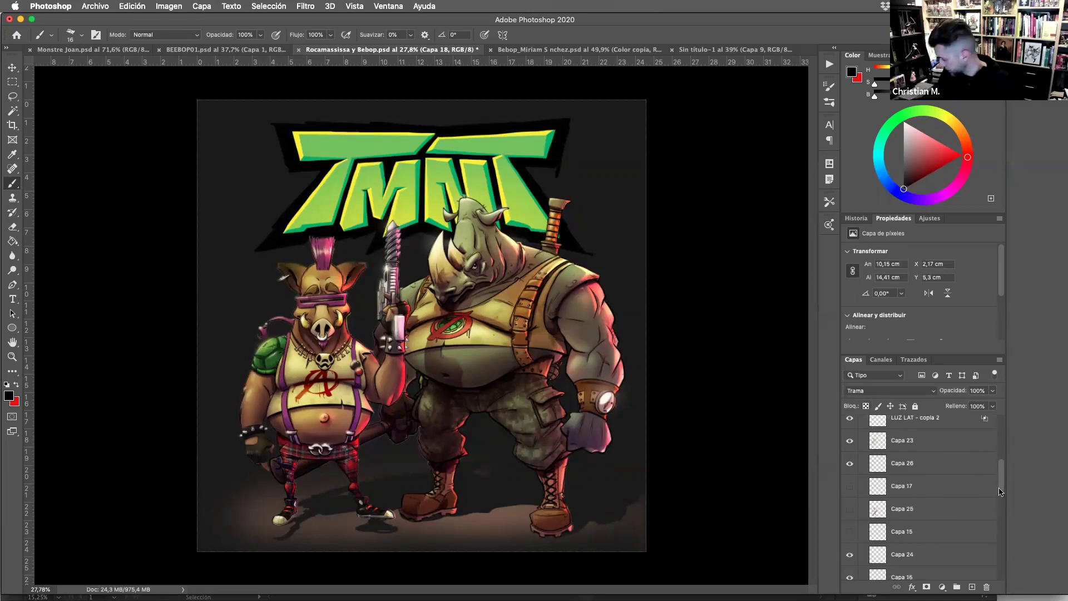
pyautogui.click(863, 512)
pyautogui.click(849, 510)
pyautogui.click(849, 510)
pyautogui.click(849, 510)
pyautogui.click(849, 510)
pyautogui.click(849, 511)
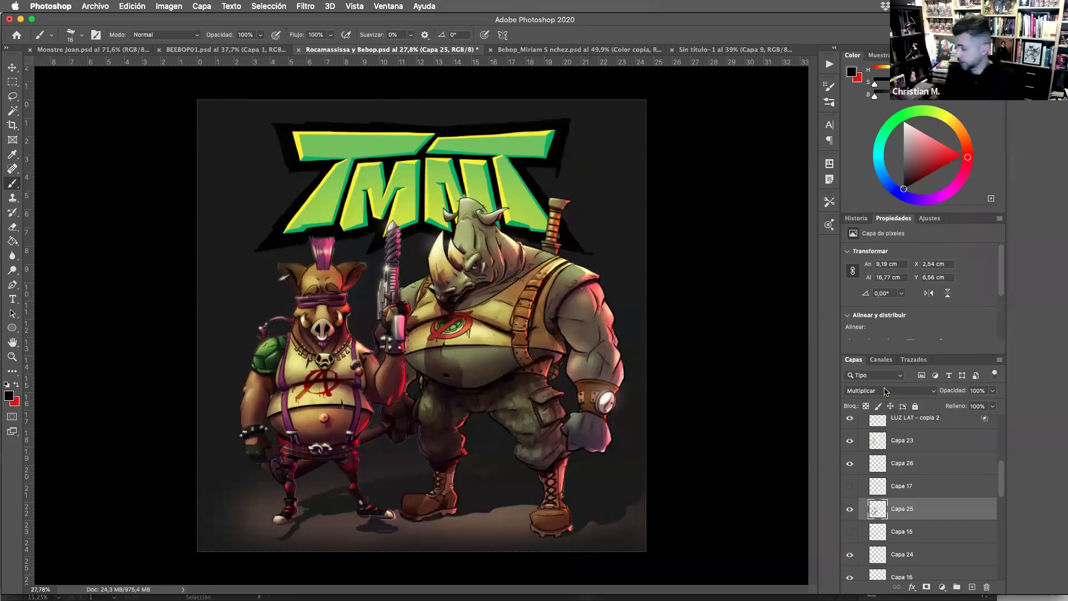
# Step: Return to Sin título-1 and paint a solid red block over the small standing figure's torso with a 91 px brush
pyautogui.click(726, 49)
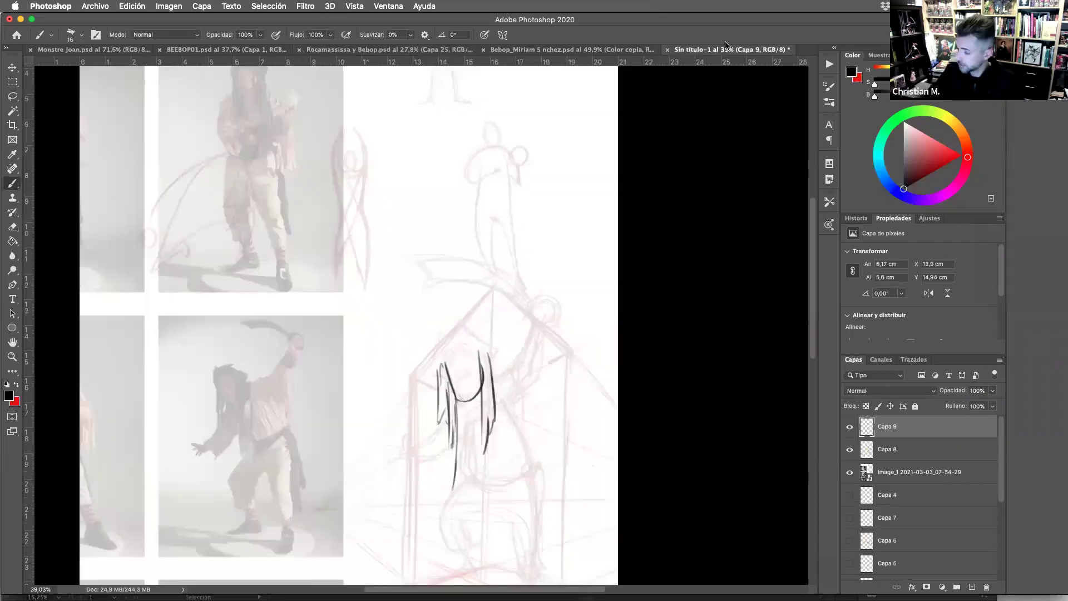
pyautogui.click(17, 386)
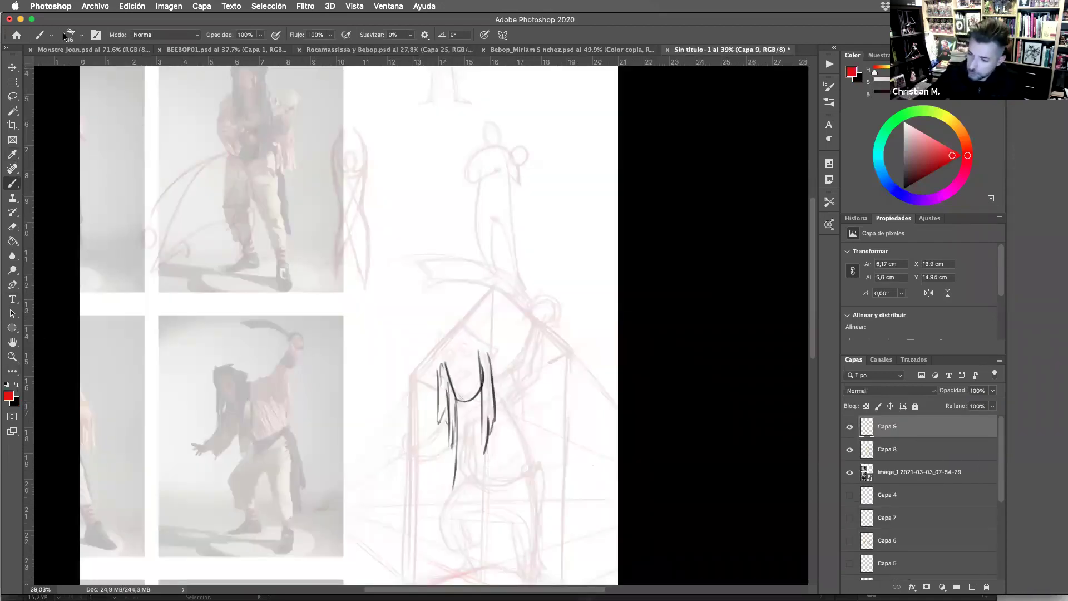
pyautogui.click(82, 35)
pyautogui.click(54, 223)
pyautogui.click(105, 67)
pyautogui.moveTo(501, 194); pyautogui.dragTo(500, 220)
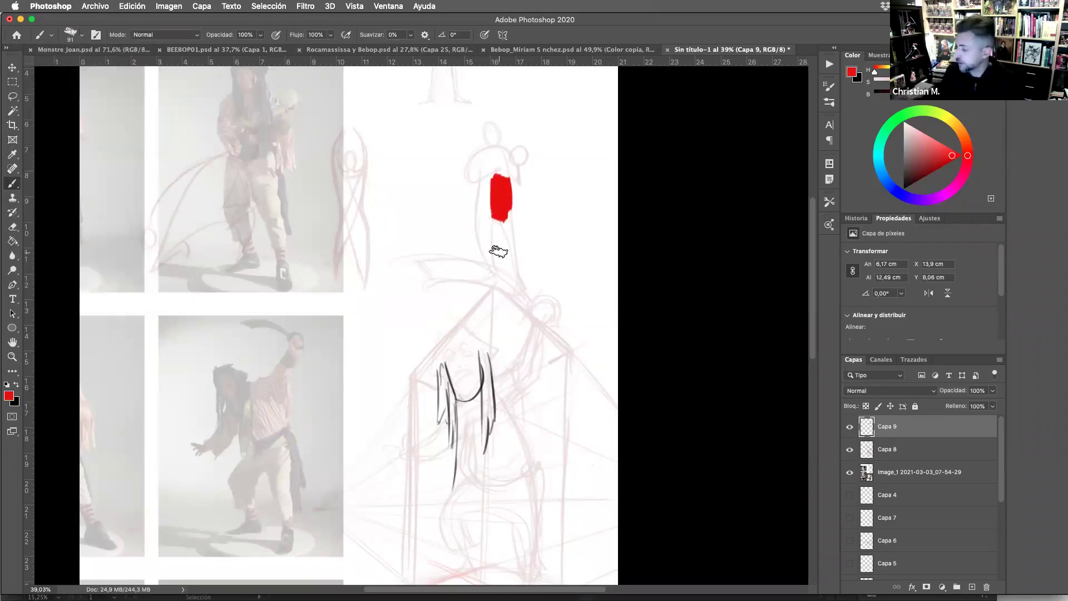
# Step: Add a layer above Capa 9 in Multiplicar mode and paint the same red over the block
pyautogui.click(972, 586)
pyautogui.click(879, 392)
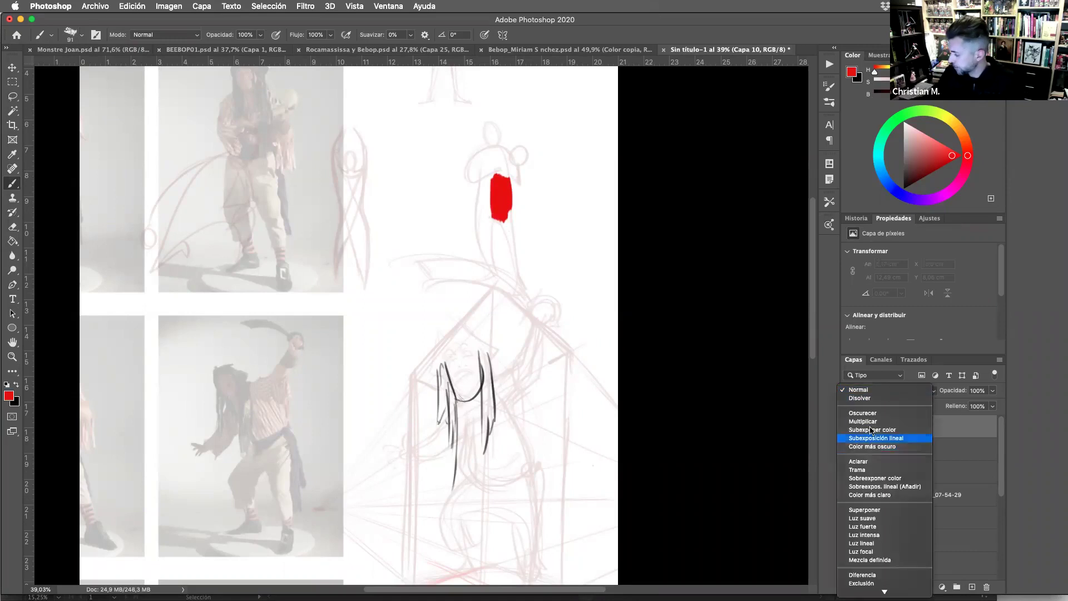
pyautogui.click(863, 421)
pyautogui.click(505, 201)
pyautogui.moveTo(505, 201)
pyautogui.mouseDown()
pyautogui.moveTo(505, 179)
pyautogui.moveTo(506, 203)
pyautogui.moveTo(504, 179)
pyautogui.moveTo(597, 203)
pyautogui.mouseUp()
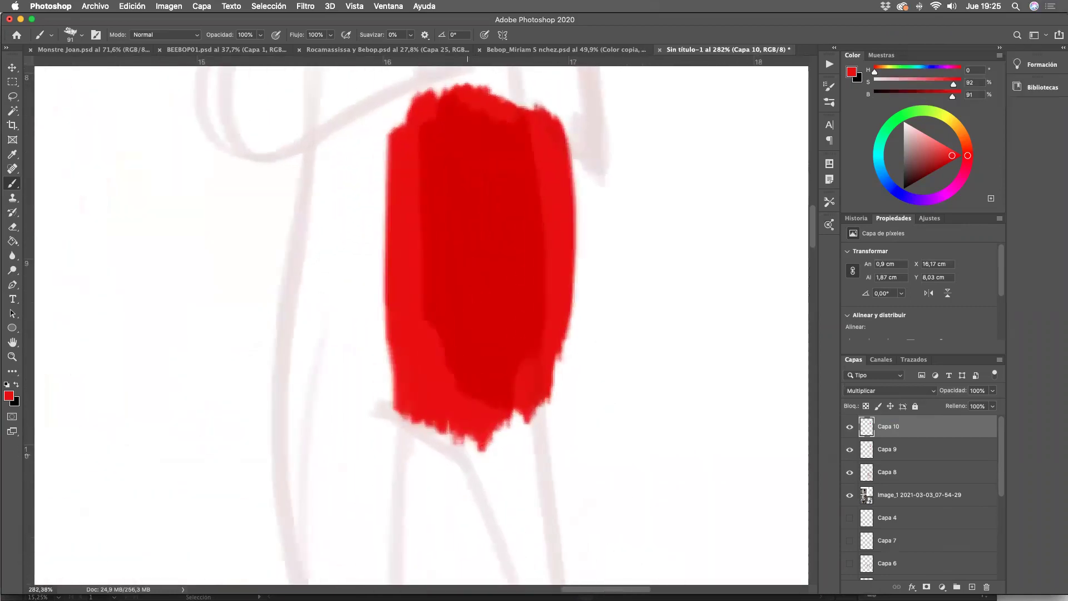
# Step: Undo the overlapping red strokes painted on the Multiplicar layer
pyautogui.moveTo(364, 192); pyautogui.dragTo(356, 275)
pyautogui.press('super+z')
pyautogui.press('super+z')
pyautogui.press('super+z')
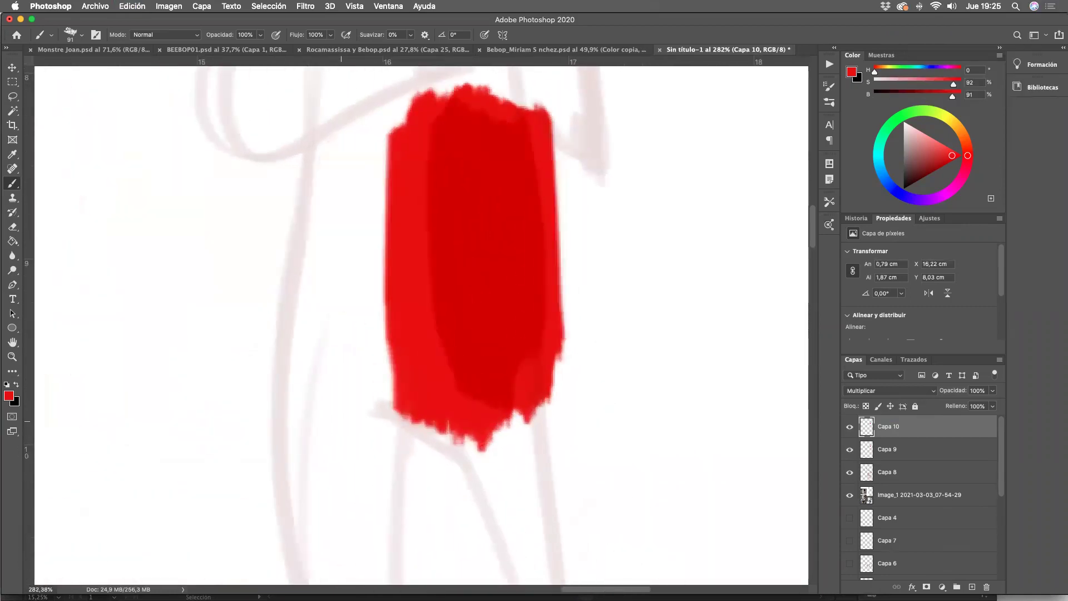
pyautogui.press('super+z')
pyautogui.press('super+z')
pyautogui.press('super+z')
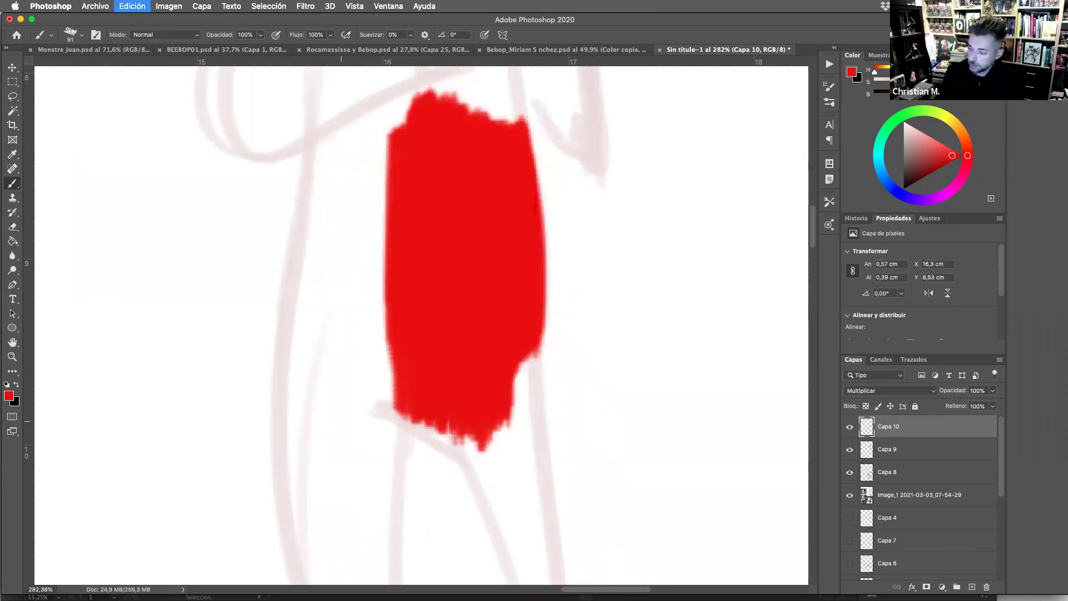
# Step: Set the foreground colour to the darker red c02626 for painting with the Brush tool
pyautogui.click(9, 396)
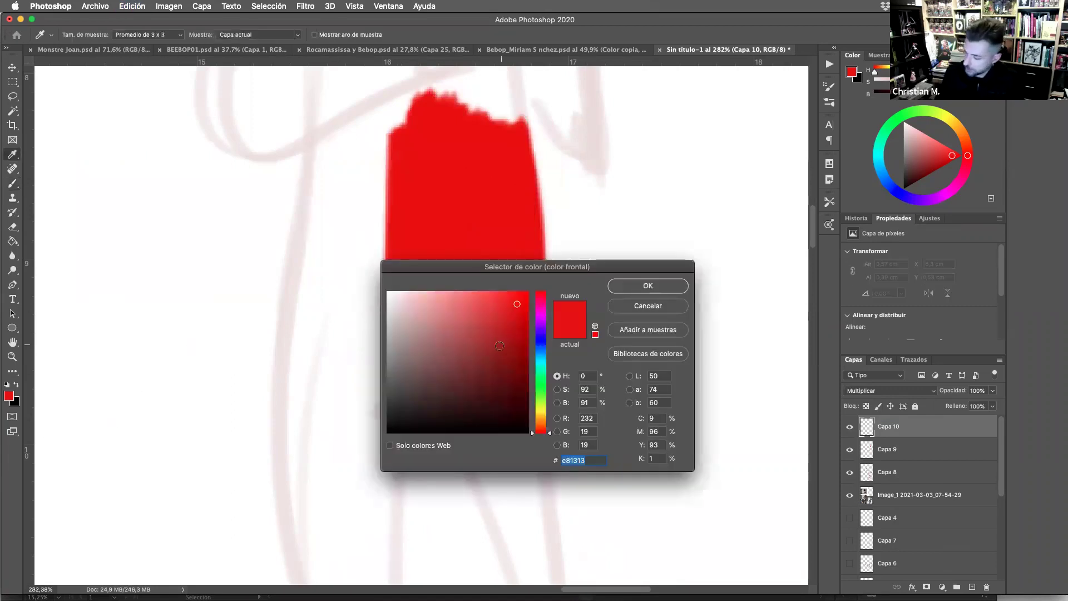
pyautogui.moveTo(501, 337); pyautogui.dragTo(499, 322)
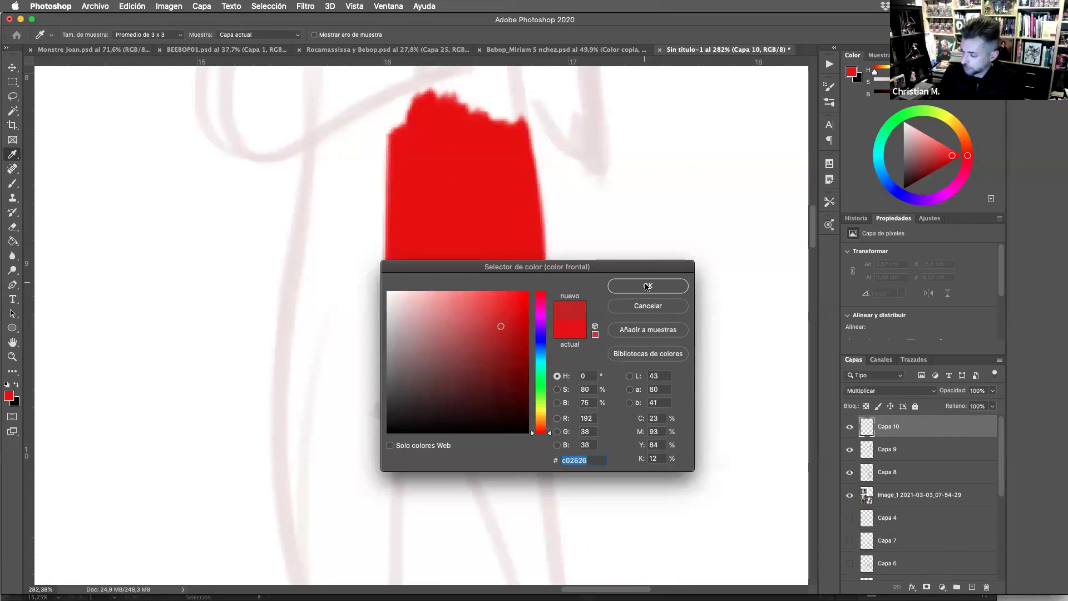
pyautogui.click(648, 285)
pyautogui.press('b')
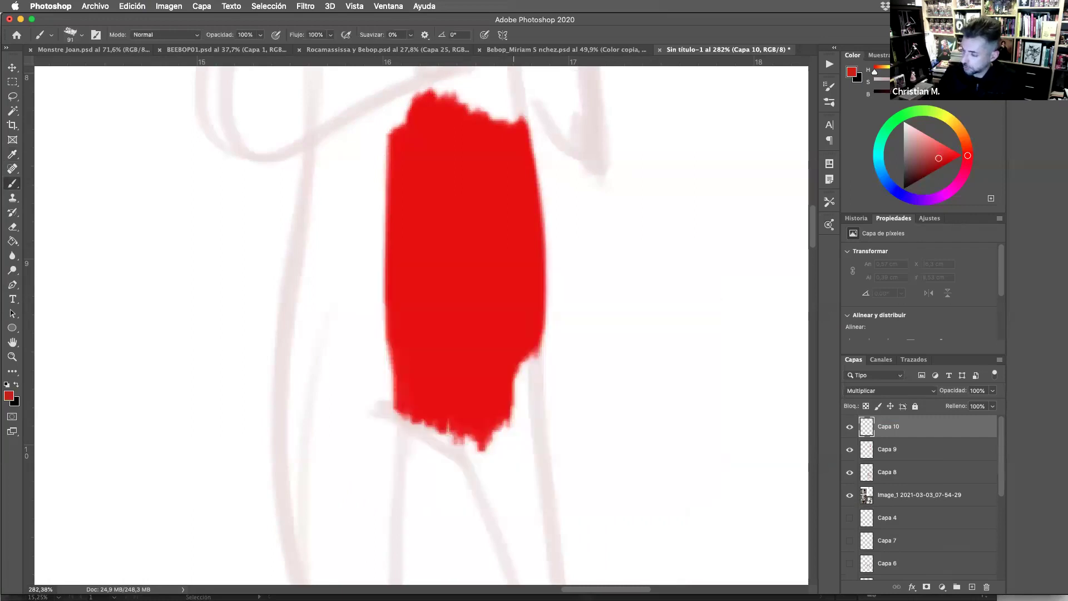
# Step: Clip the Multiplicar layer Capa 10 to Capa 9 and brush a shadow band down the right side of the red block
pyautogui.click(999, 359)
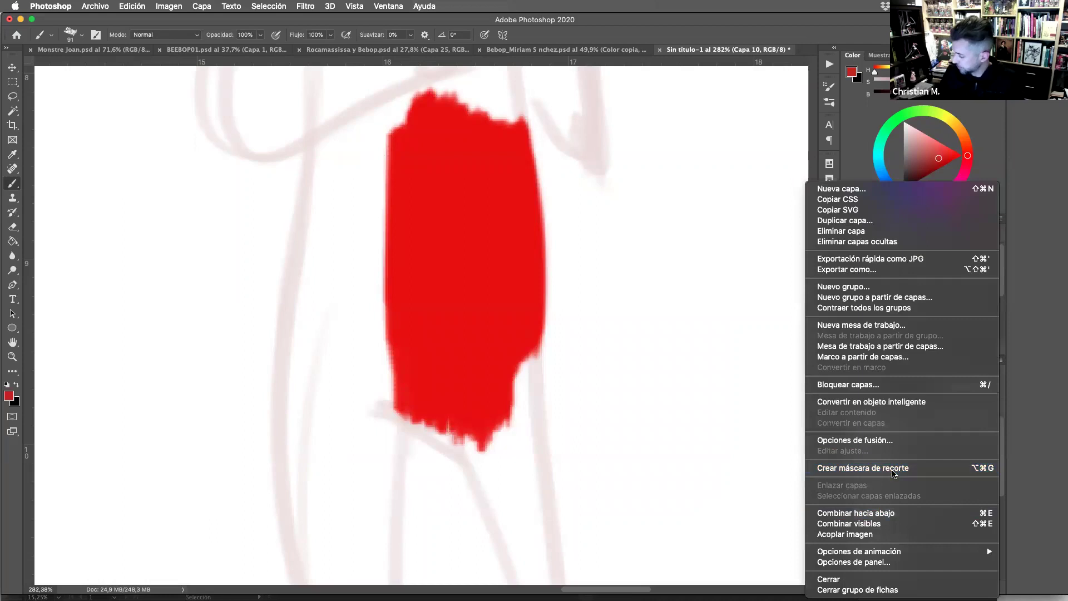
pyautogui.click(893, 473)
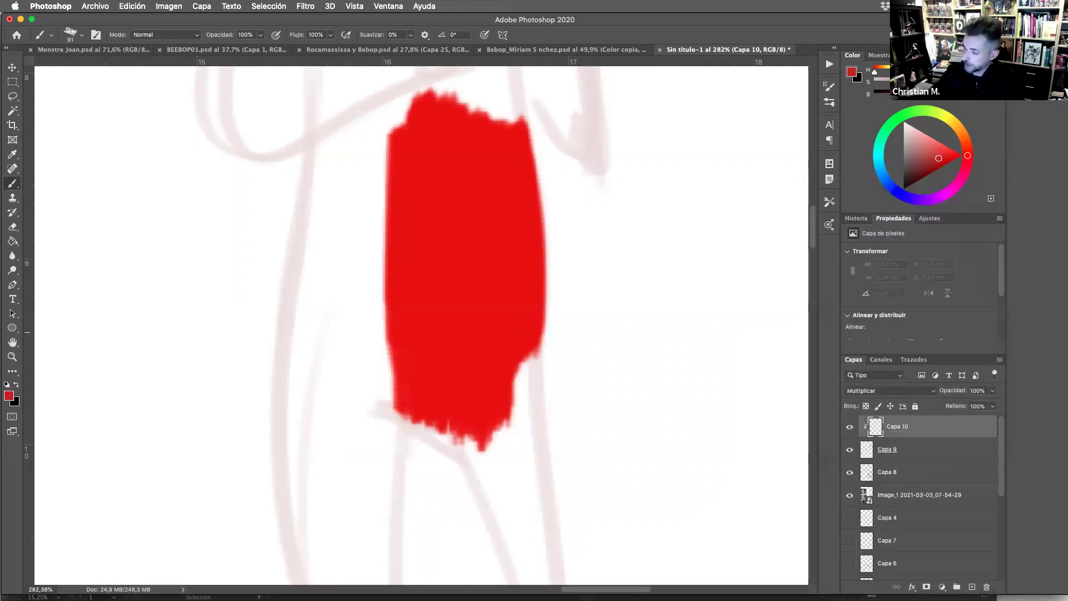
pyautogui.moveTo(498, 128)
pyautogui.mouseDown()
pyautogui.moveTo(509, 251)
pyautogui.moveTo(498, 401)
pyautogui.mouseUp()
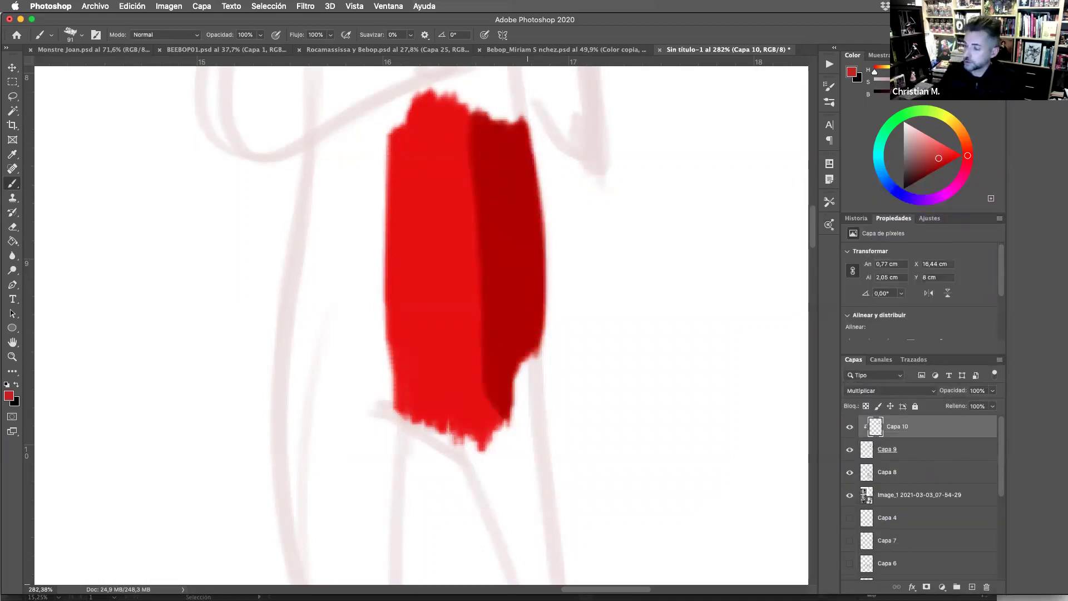
pyautogui.hotkey('ctrl', 'z')
pyautogui.moveTo(520, 120)
pyautogui.mouseDown()
pyautogui.moveTo(500, 164)
pyautogui.moveTo(528, 303)
pyautogui.moveTo(504, 401)
pyautogui.mouseUp()
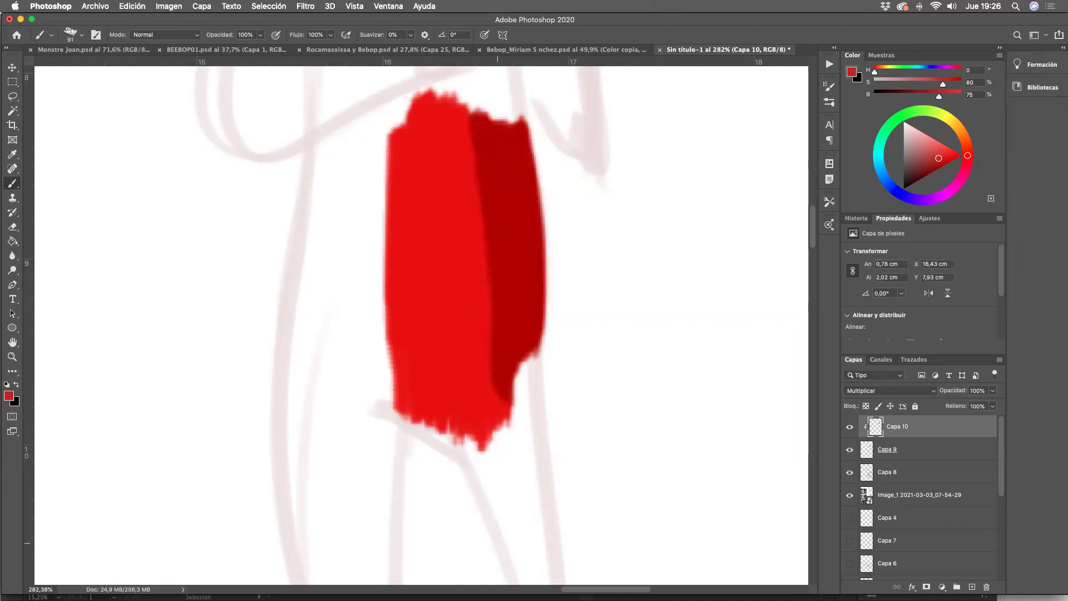
# Step: Set the foreground colour to the lighter red e73535 and paint it over the upper part of the block's shadow
pyautogui.click(10, 395)
pyautogui.moveTo(498, 315); pyautogui.dragTo(496, 306)
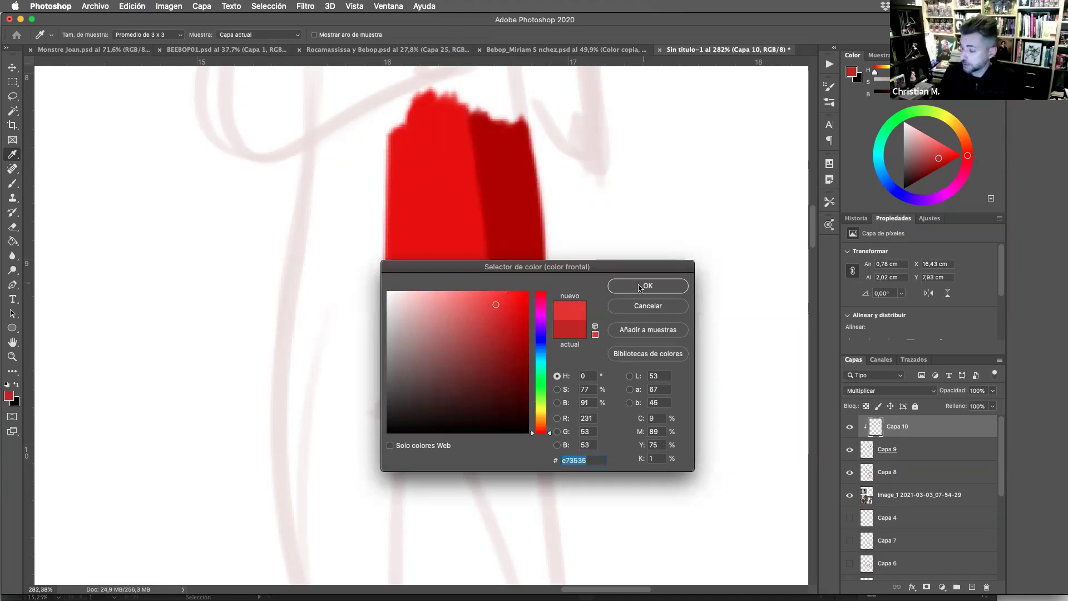
pyautogui.click(648, 285)
pyautogui.moveTo(493, 128); pyautogui.dragTo(487, 206)
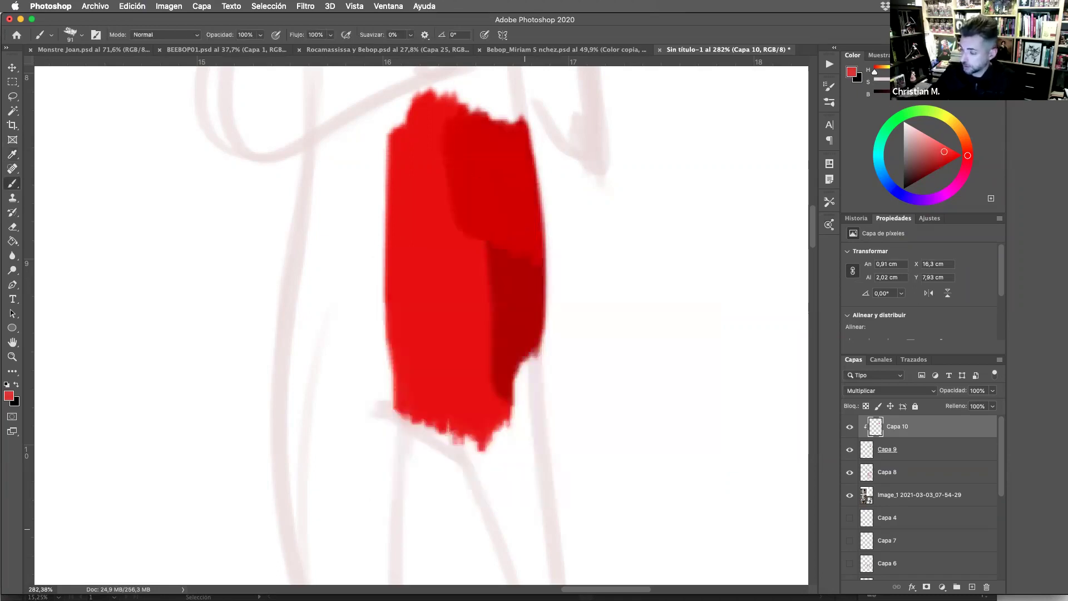
pyautogui.moveTo(492, 91); pyautogui.dragTo(562, 267)
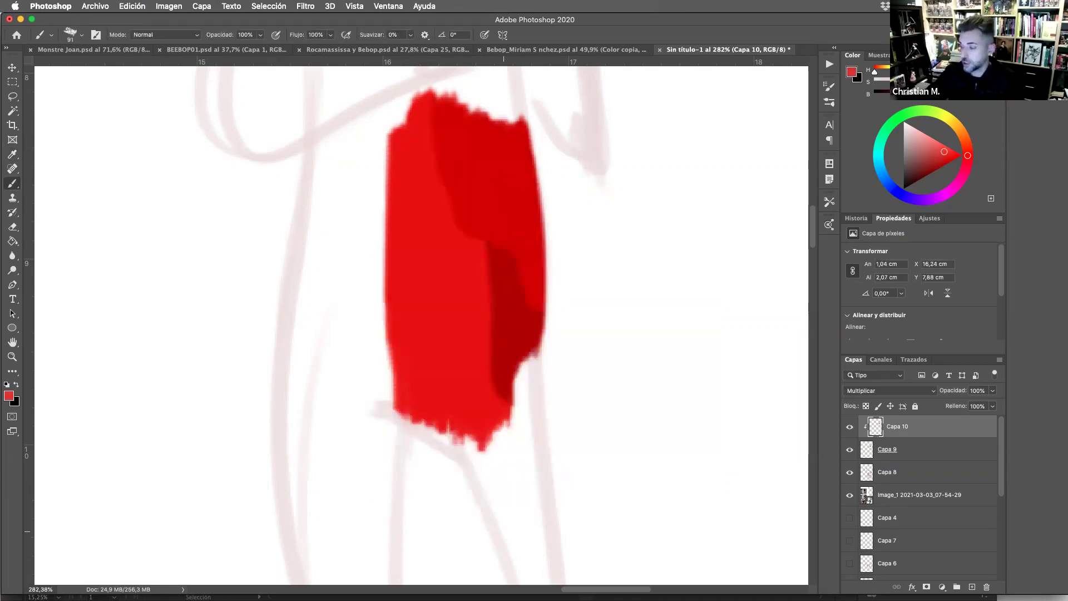
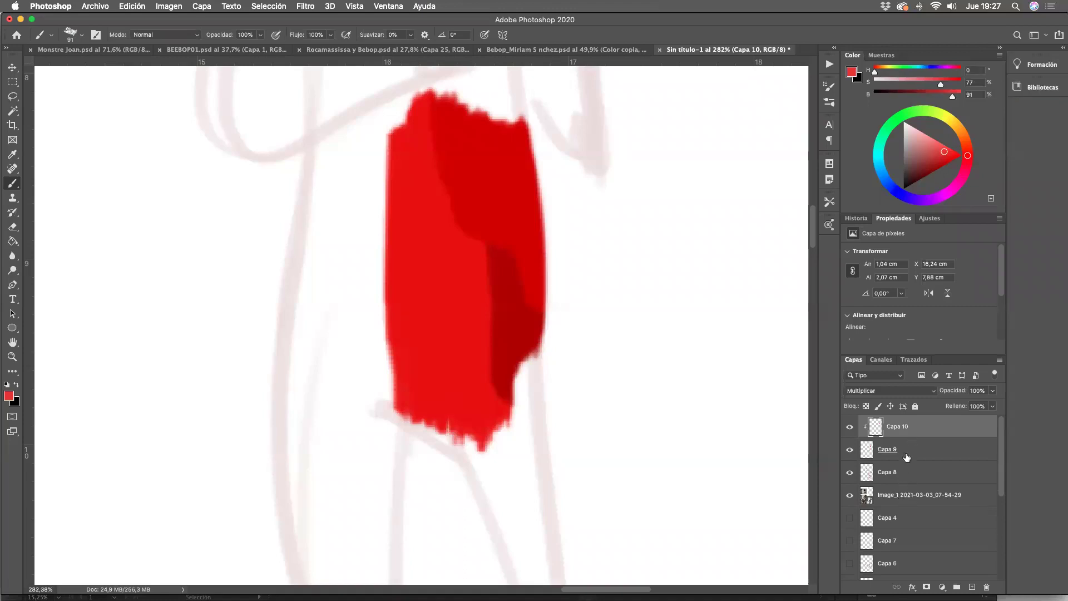
# Step: Hide layers Capa 10 and Capa 9 so only the figure sketch remains
pyautogui.click(850, 428)
pyautogui.click(850, 448)
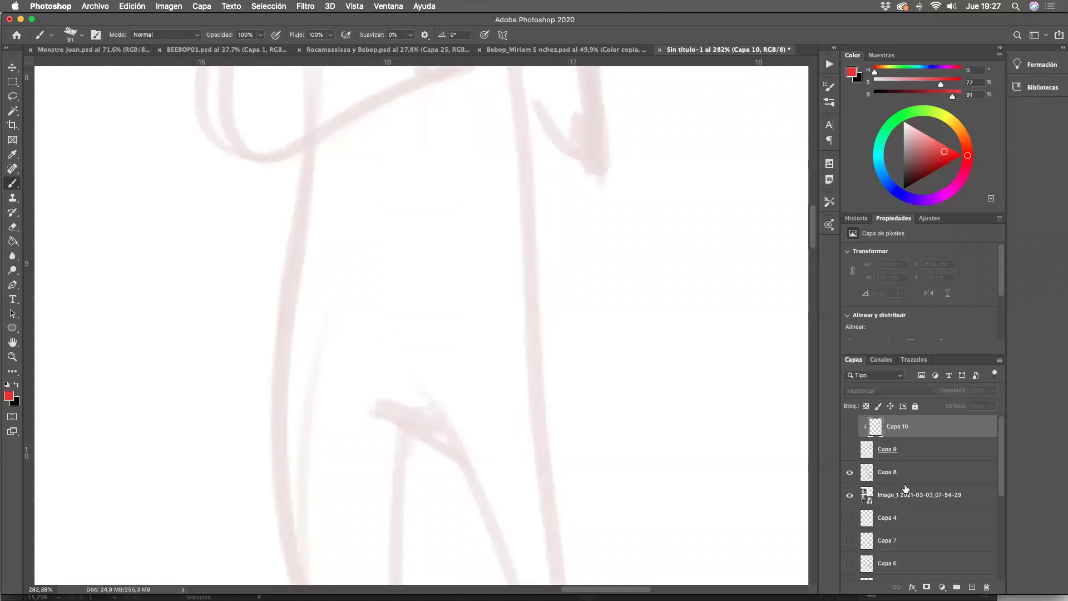
pyautogui.moveTo(1001, 489)
pyautogui.mouseDown()
pyautogui.moveTo(1002, 510)
pyautogui.moveTo(1001, 473)
pyautogui.mouseUp()
pyautogui.moveTo(660, 456); pyautogui.dragTo(644, 479)
pyautogui.moveTo(674, 530)
pyautogui.mouseDown()
pyautogui.moveTo(542, 283)
pyautogui.moveTo(437, 124)
pyautogui.mouseUp()
pyautogui.moveTo(553, 473)
pyautogui.mouseDown()
pyautogui.moveTo(522, 494)
pyautogui.moveTo(508, 289)
pyautogui.mouseUp()
pyautogui.moveTo(522, 525); pyautogui.dragTo(518, 403)
pyautogui.scroll(2, 535, 465)
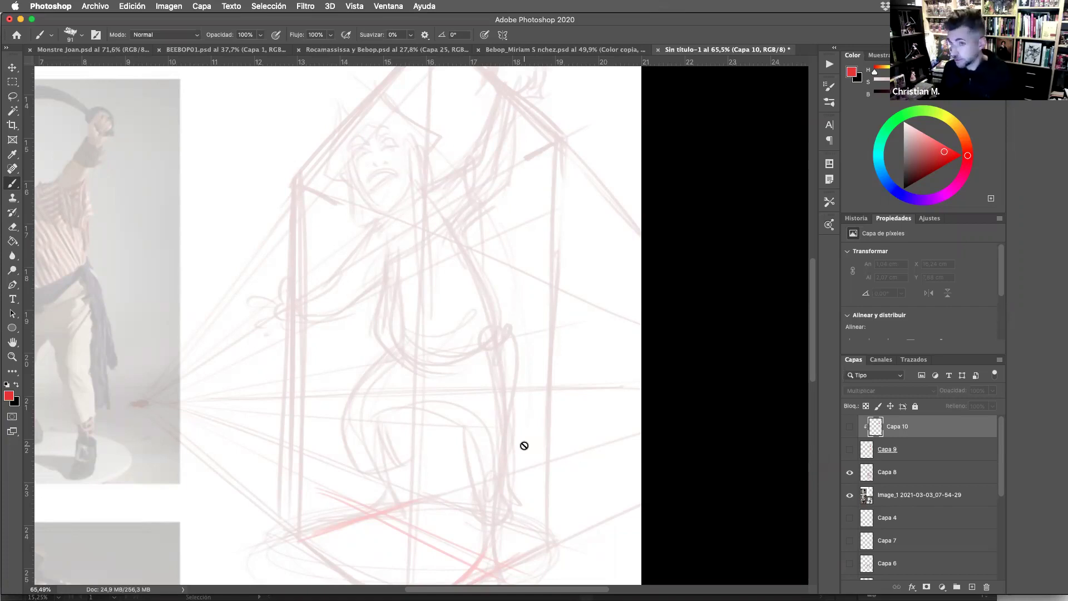
pyautogui.scroll(5, 395, 365)
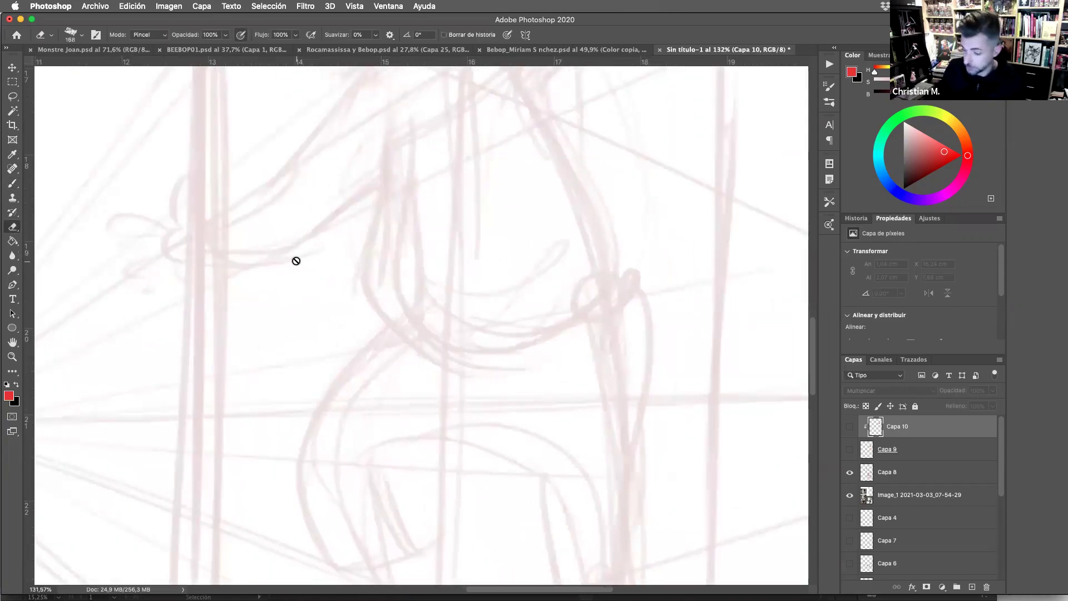
# Step: Add a new layer above Capa 10 and brush a slanted solid red block over the figure's outstretched forearm
pyautogui.click(375, 203)
pyautogui.click(625, 215)
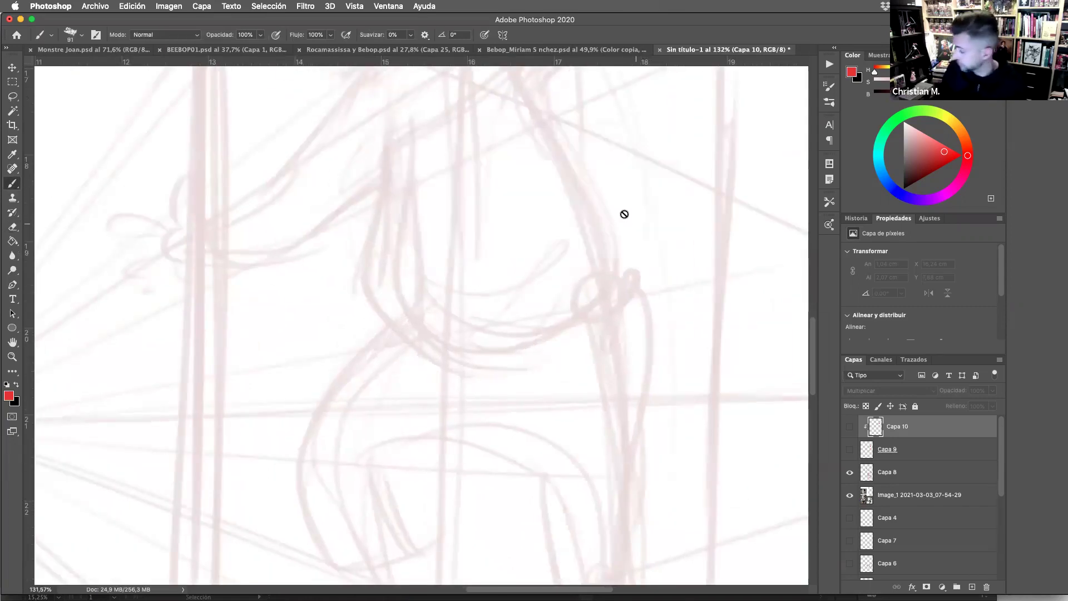
pyautogui.click(972, 587)
pyautogui.moveTo(258, 228)
pyautogui.mouseDown()
pyautogui.moveTo(230, 274)
pyautogui.moveTo(281, 175)
pyautogui.moveTo(293, 193)
pyautogui.moveTo(252, 302)
pyautogui.moveTo(298, 219)
pyautogui.mouseUp()
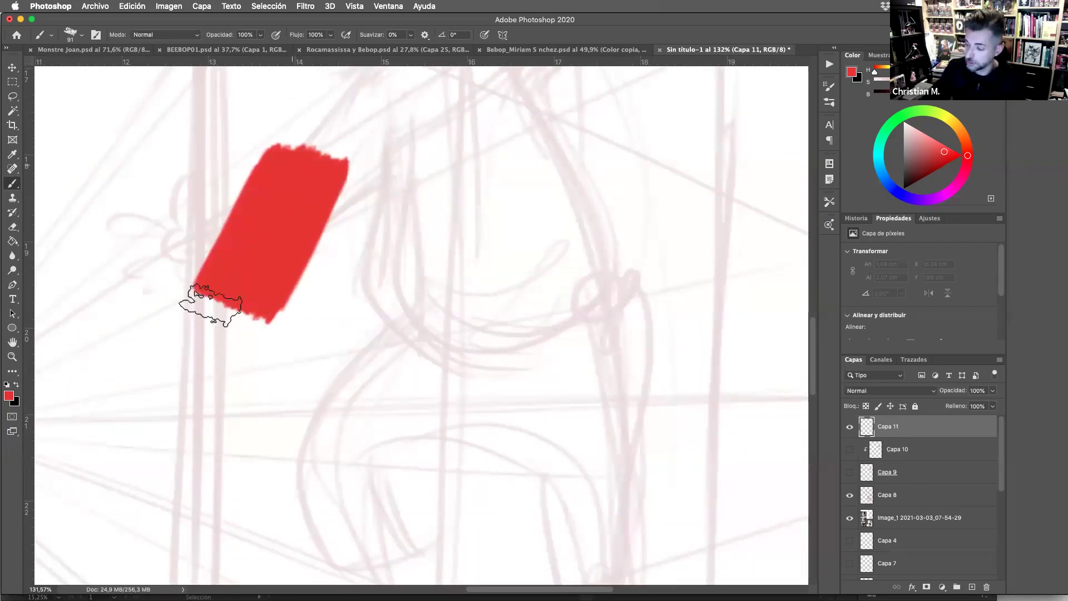
# Step: Try the darker red ab2d2d as a shadow stroke on the block's upper right corner and undo the stroke
pyautogui.click(9, 396)
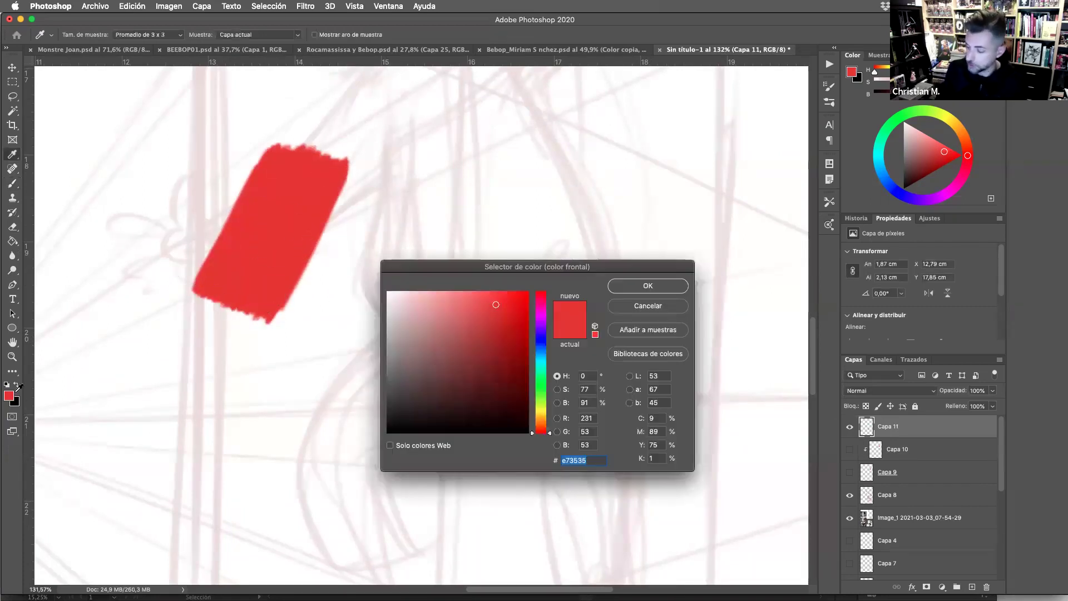
pyautogui.click(506, 326)
pyautogui.moveTo(506, 327); pyautogui.dragTo(495, 334)
pyautogui.click(629, 288)
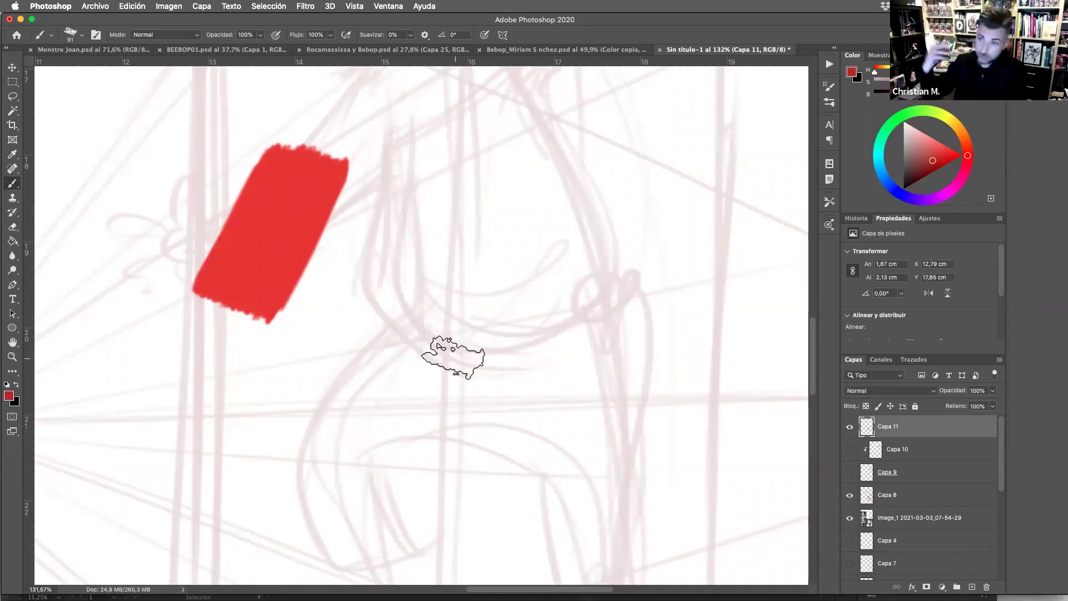
pyautogui.moveTo(338, 167); pyautogui.dragTo(338, 214)
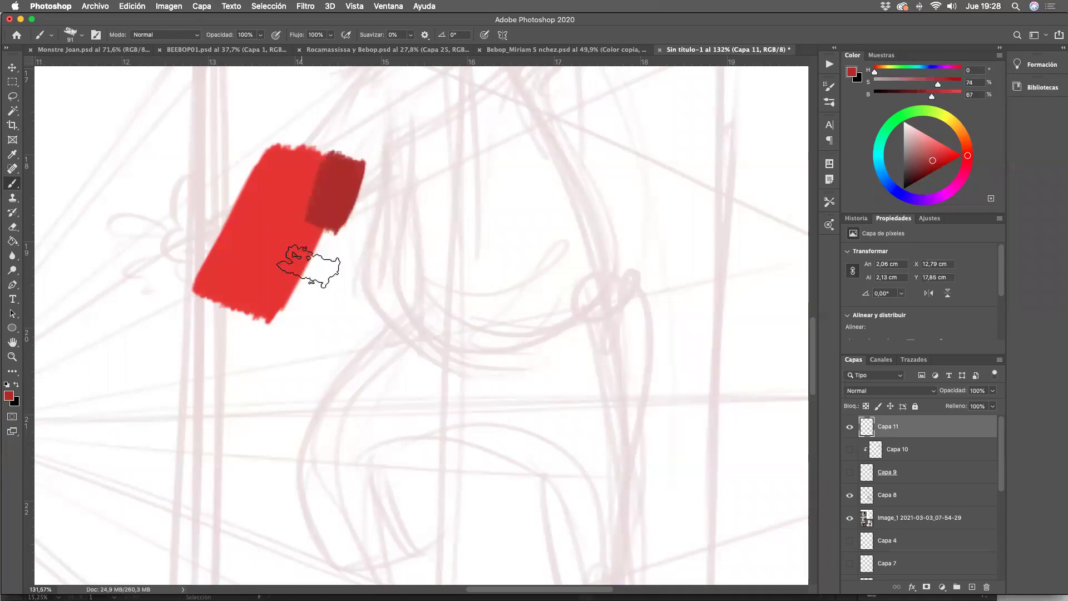
pyautogui.hotkey('ctrl', 'z')
# Step: Brush a shadow in a slightly darker red down the block's right side and paint the sampled light red back over its inner edge
pyautogui.click(10, 396)
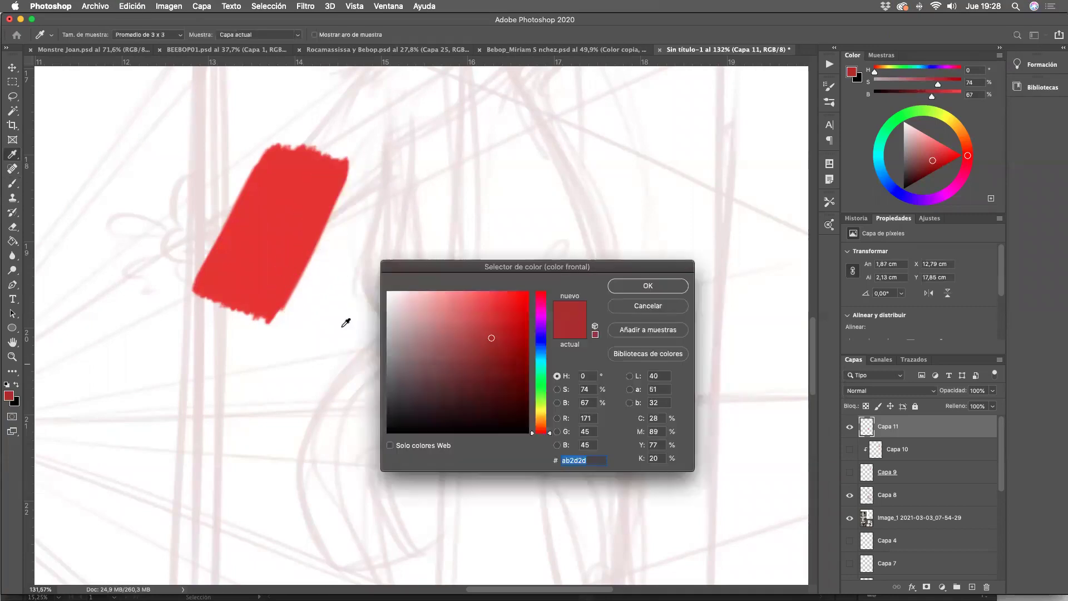
pyautogui.click(290, 220)
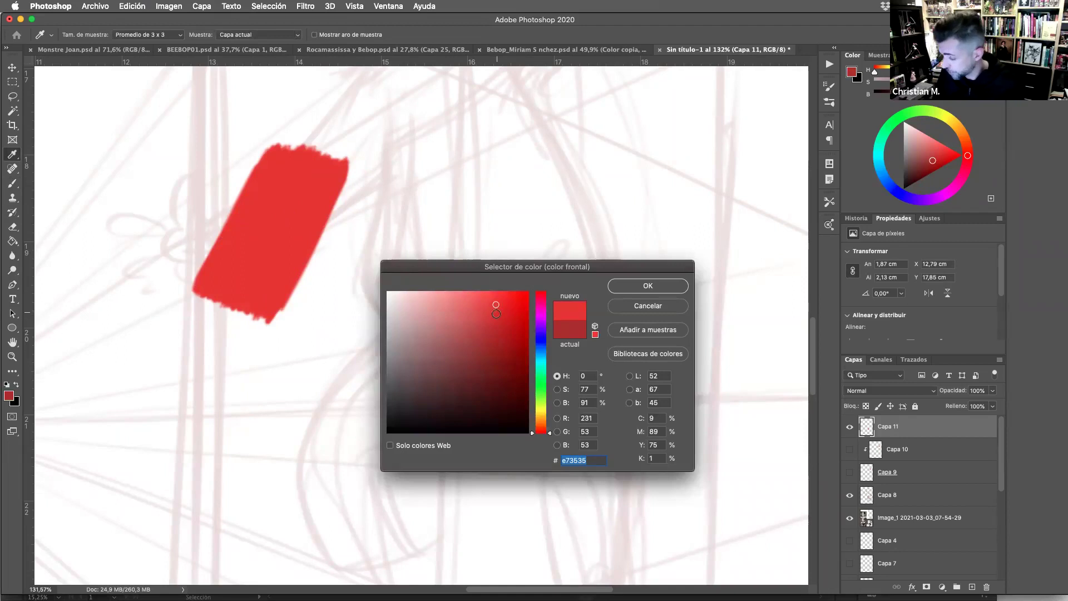
pyautogui.click(632, 287)
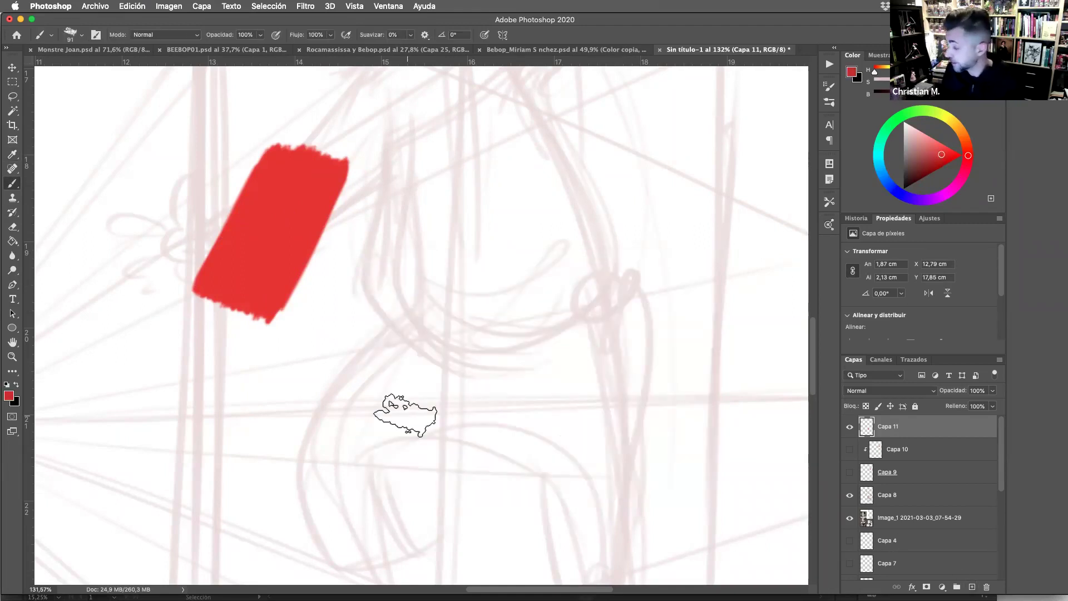
pyautogui.click(866, 406)
pyautogui.click(866, 406)
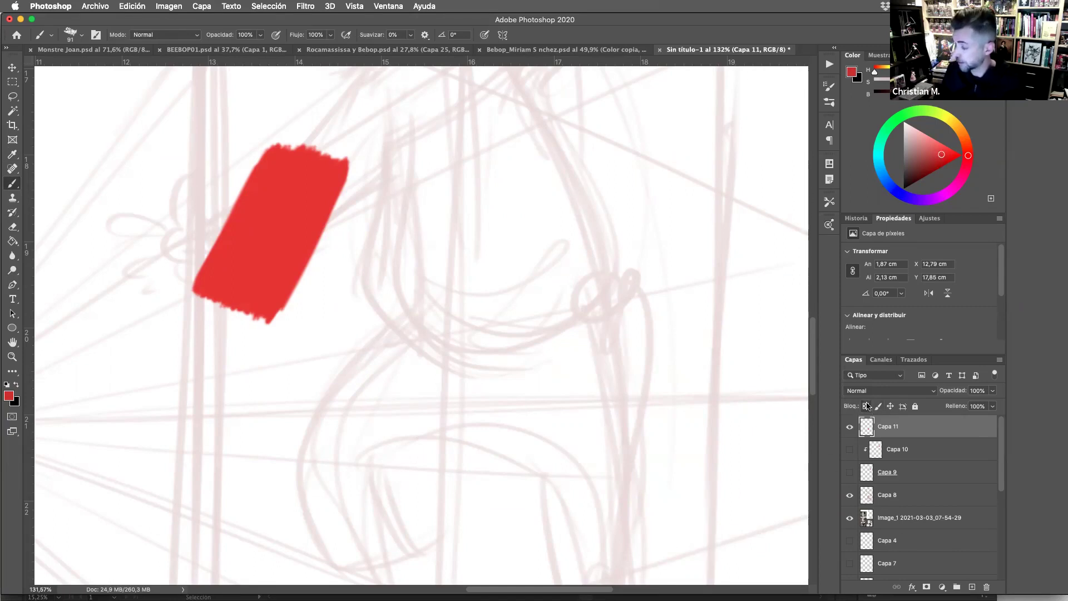
pyautogui.moveTo(309, 228)
pyautogui.mouseDown()
pyautogui.moveTo(273, 305)
pyautogui.moveTo(325, 169)
pyautogui.moveTo(267, 301)
pyautogui.mouseUp()
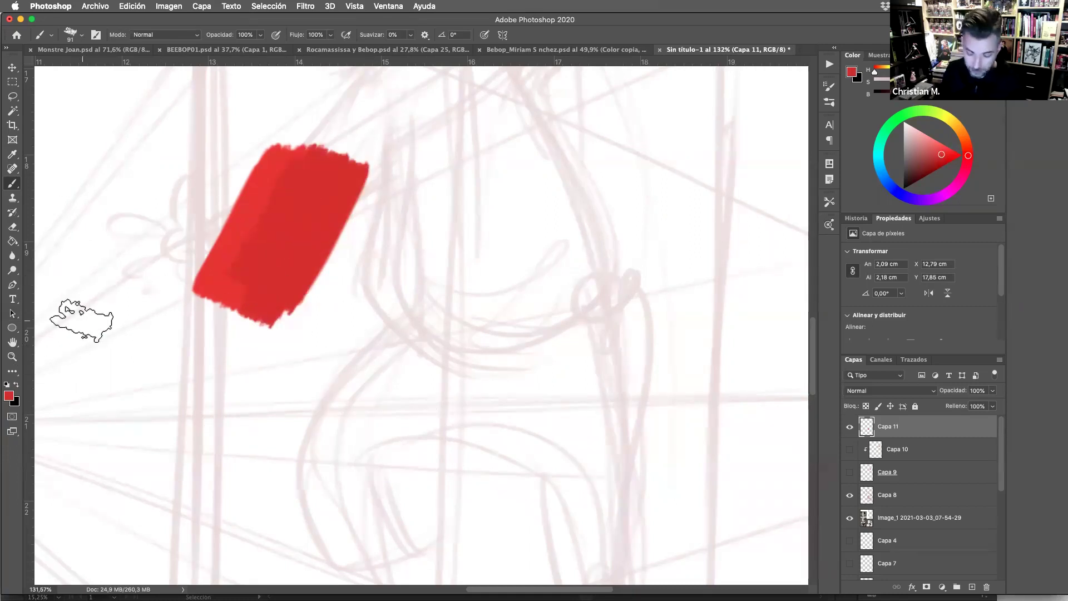
pyautogui.press('i')
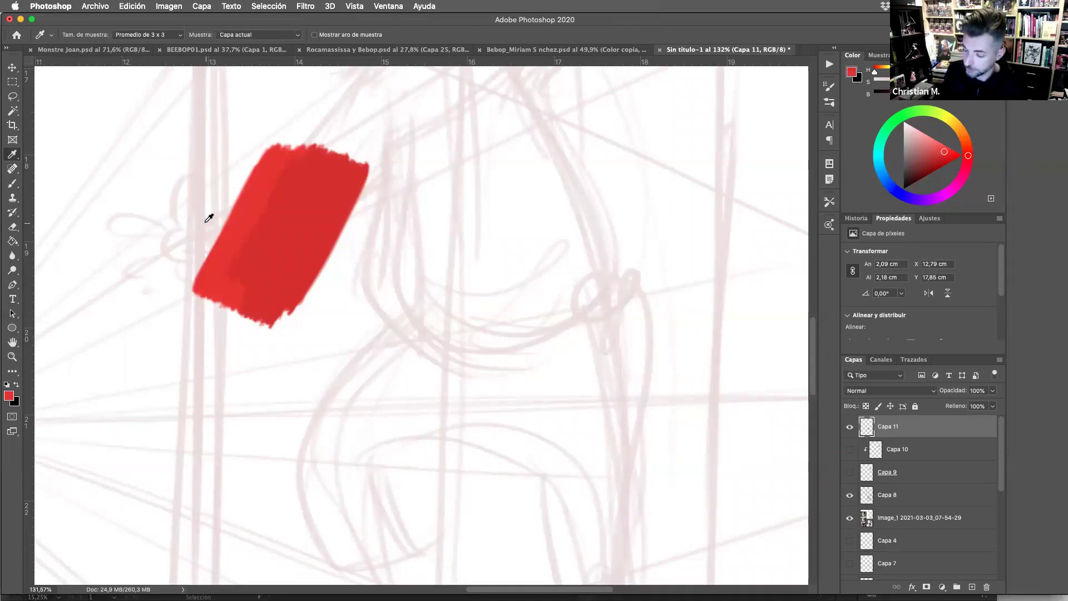
pyautogui.press('b')
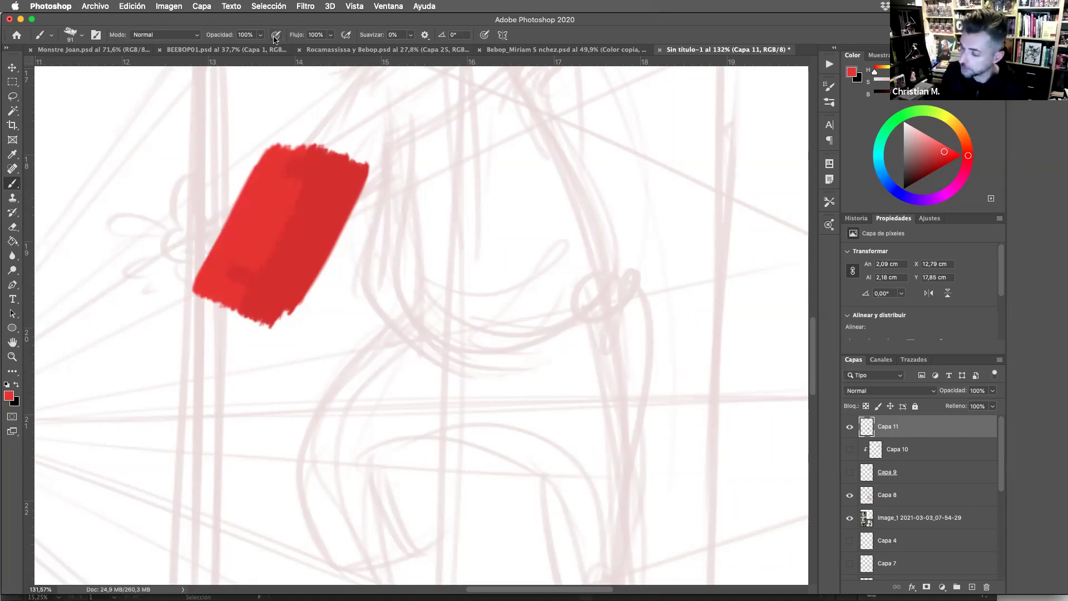
# Step: Choose the soft airbrush preset from the MAX GREECKE brushes and set its opacity to 43%
pyautogui.click(82, 34)
pyautogui.click(113, 225)
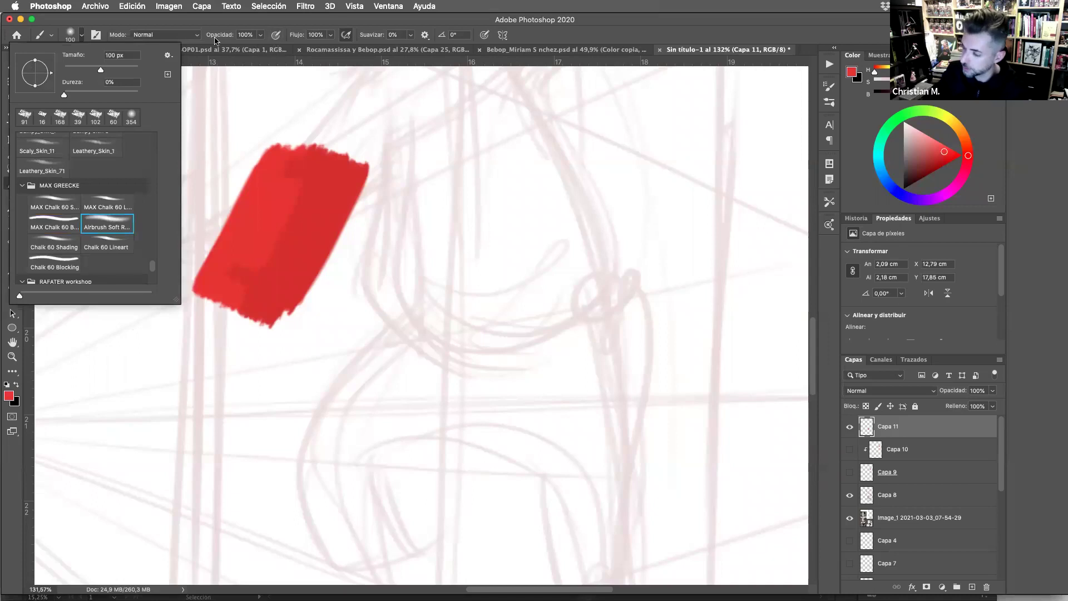
pyautogui.click(193, 34)
pyautogui.click(260, 35)
pyautogui.click(259, 35)
pyautogui.moveTo(245, 49); pyautogui.dragTo(231, 48)
# Step: Sample the light red from the block and airbrush it along the shadow border to soften the transition
pyautogui.moveTo(300, 193)
pyautogui.mouseDown()
pyautogui.moveTo(305, 180)
pyautogui.moveTo(278, 248)
pyautogui.mouseUp()
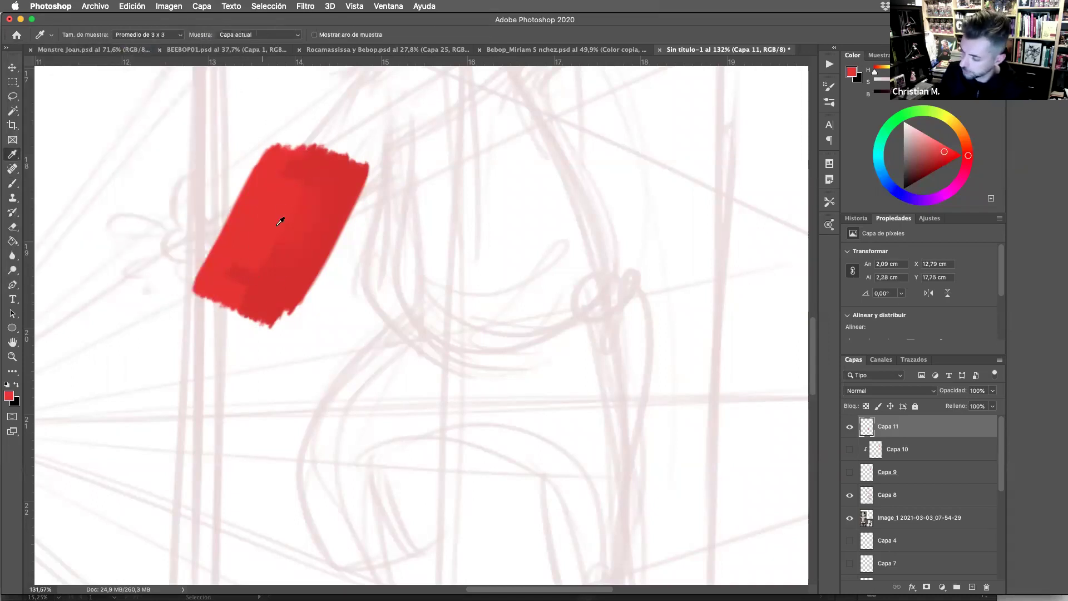
pyautogui.keyDown('alt'); pyautogui.click(270, 192); pyautogui.keyUp('alt')
pyautogui.moveTo(297, 196); pyautogui.dragTo(283, 214)
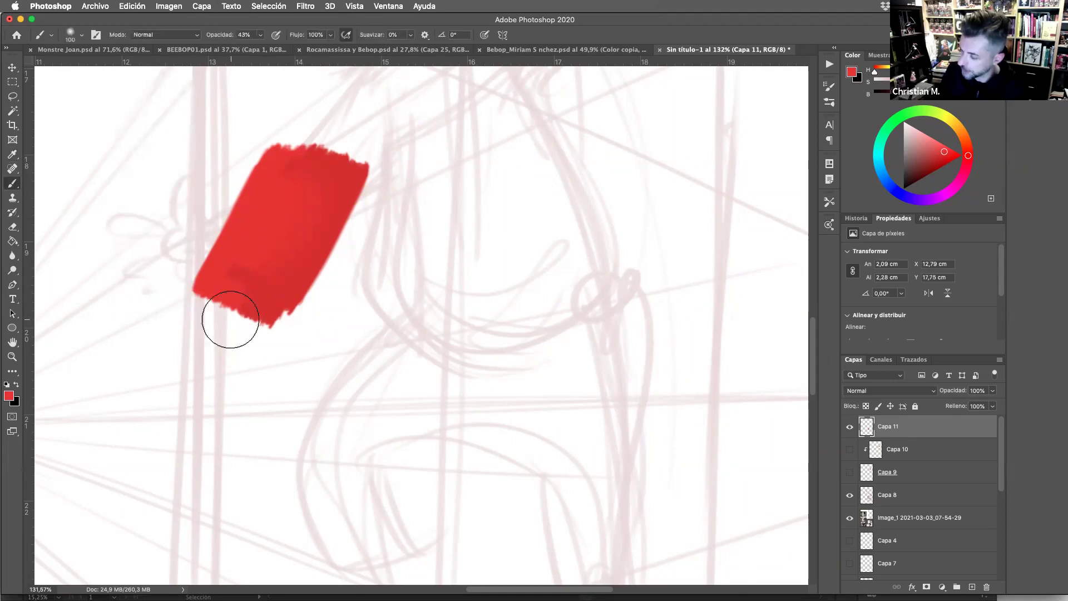
pyautogui.press('i')
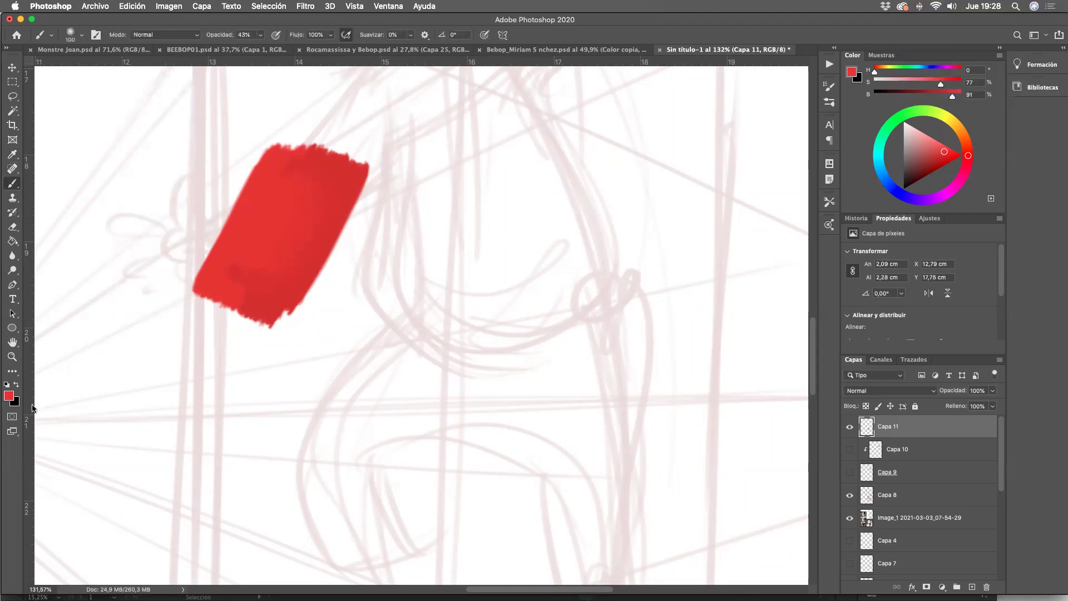
# Step: Pick a darker red and airbrush deeper shading along the block's right side, blending inward with reds sampled from the block
pyautogui.click(10, 395)
pyautogui.click(505, 355)
pyautogui.click(647, 283)
pyautogui.moveTo(322, 231)
pyautogui.mouseDown()
pyautogui.moveTo(265, 310)
pyautogui.moveTo(347, 162)
pyautogui.moveTo(248, 322)
pyautogui.moveTo(264, 255)
pyautogui.moveTo(243, 247)
pyautogui.moveTo(291, 208)
pyautogui.moveTo(270, 248)
pyautogui.moveTo(303, 177)
pyautogui.moveTo(248, 285)
pyautogui.mouseUp()
pyautogui.keyDown('alt'); pyautogui.click(293, 219); pyautogui.keyUp('alt')
pyautogui.keyDown('alt'); pyautogui.click(278, 215); pyautogui.keyUp('alt')
pyautogui.moveTo(258, 224)
pyautogui.mouseDown()
pyautogui.moveTo(276, 180)
pyautogui.moveTo(212, 285)
pyautogui.moveTo(295, 162)
pyautogui.moveTo(285, 146)
pyautogui.moveTo(227, 299)
pyautogui.mouseUp()
pyautogui.keyDown('alt'); pyautogui.click(312, 241); pyautogui.keyUp('alt')
pyautogui.moveTo(315, 250)
pyautogui.mouseDown()
pyautogui.moveTo(275, 302)
pyautogui.moveTo(325, 213)
pyautogui.moveTo(267, 307)
pyautogui.moveTo(347, 159)
pyautogui.moveTo(340, 194)
pyautogui.moveTo(346, 182)
pyautogui.moveTo(272, 300)
pyautogui.moveTo(315, 210)
pyautogui.moveTo(285, 251)
pyautogui.mouseUp()
pyautogui.keyDown('alt'); pyautogui.click(281, 199); pyautogui.keyUp('alt')
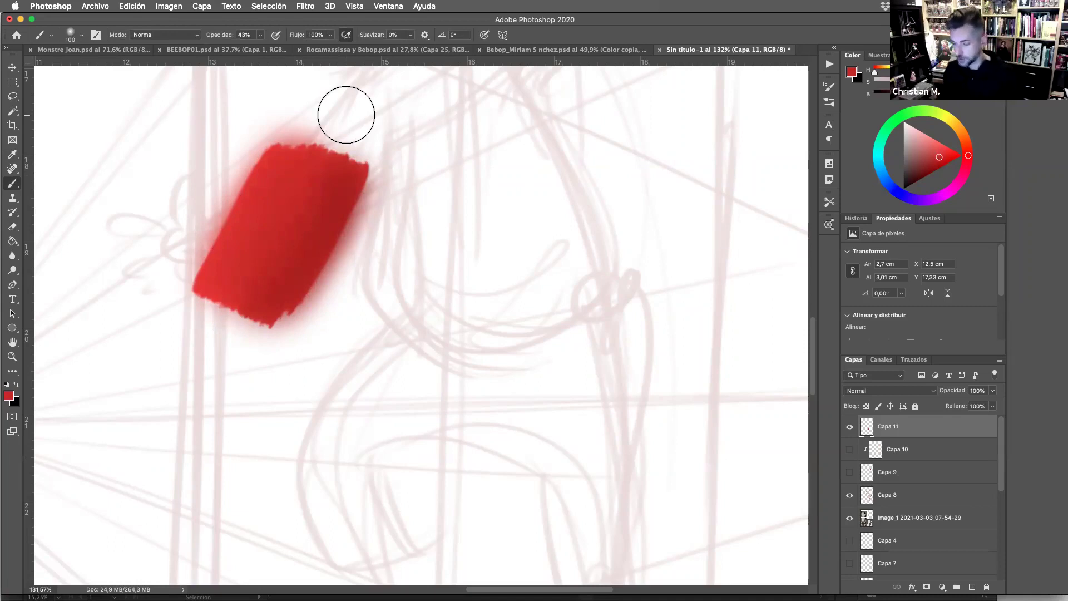
# Step: Pick a lighter red, airbrush a highlight along the block's left edge, and blend the middle with a sampled red
pyautogui.click(9, 396)
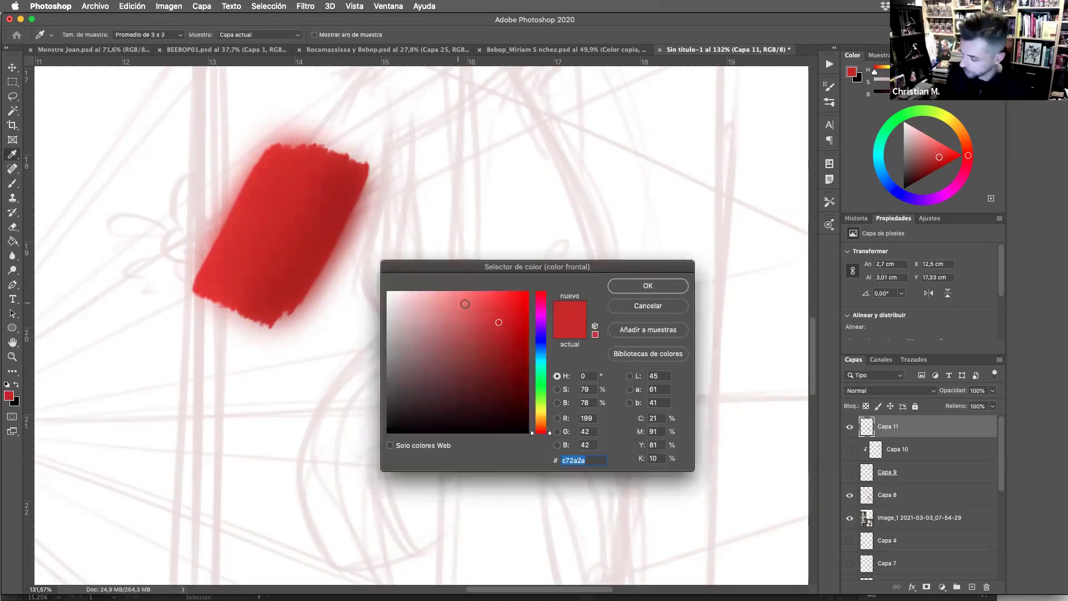
pyautogui.click(648, 285)
pyautogui.moveTo(269, 167)
pyautogui.mouseDown()
pyautogui.moveTo(219, 268)
pyautogui.moveTo(217, 256)
pyautogui.mouseUp()
pyautogui.moveTo(261, 147); pyautogui.dragTo(182, 282)
pyautogui.moveTo(253, 142)
pyautogui.mouseDown()
pyautogui.moveTo(221, 238)
pyautogui.moveTo(182, 293)
pyautogui.mouseUp()
pyautogui.moveTo(265, 133); pyautogui.dragTo(207, 200)
pyautogui.keyDown('alt'); pyautogui.click(267, 258); pyautogui.keyUp('alt')
pyautogui.moveTo(288, 187); pyautogui.dragTo(227, 309)
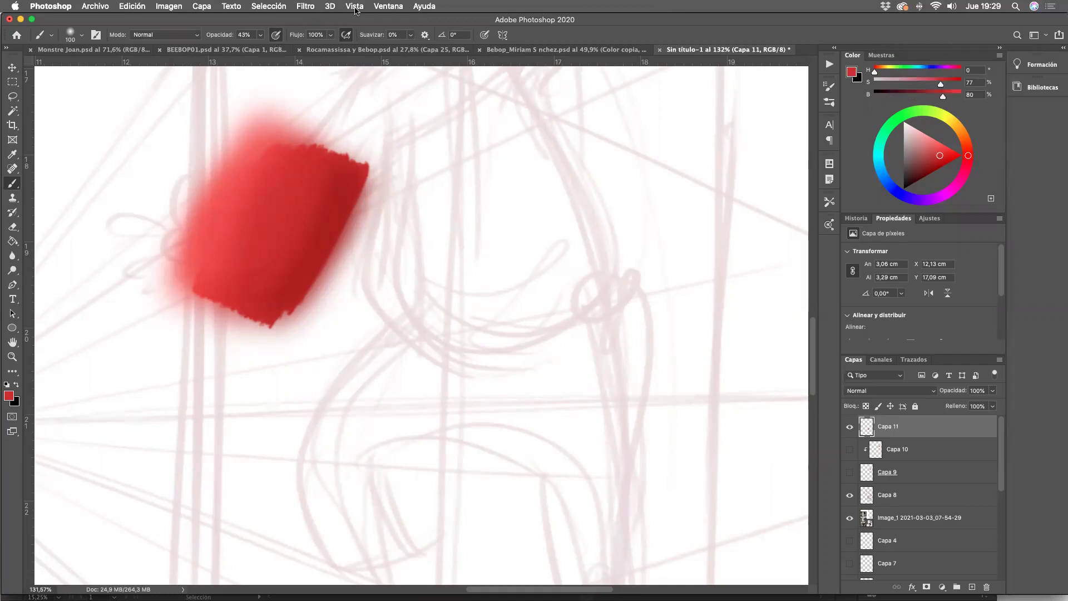
# Step: Preview the Cubo de tono and Cubo de brillo colour displays and return to Rueda de colores
pyautogui.click(378, 7)
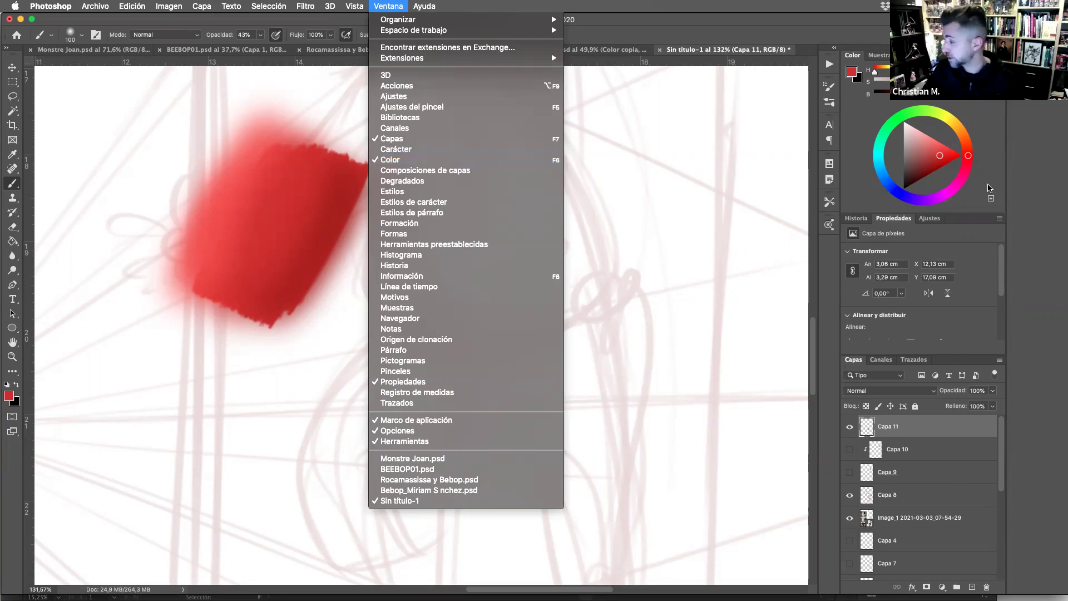
pyautogui.click(999, 55)
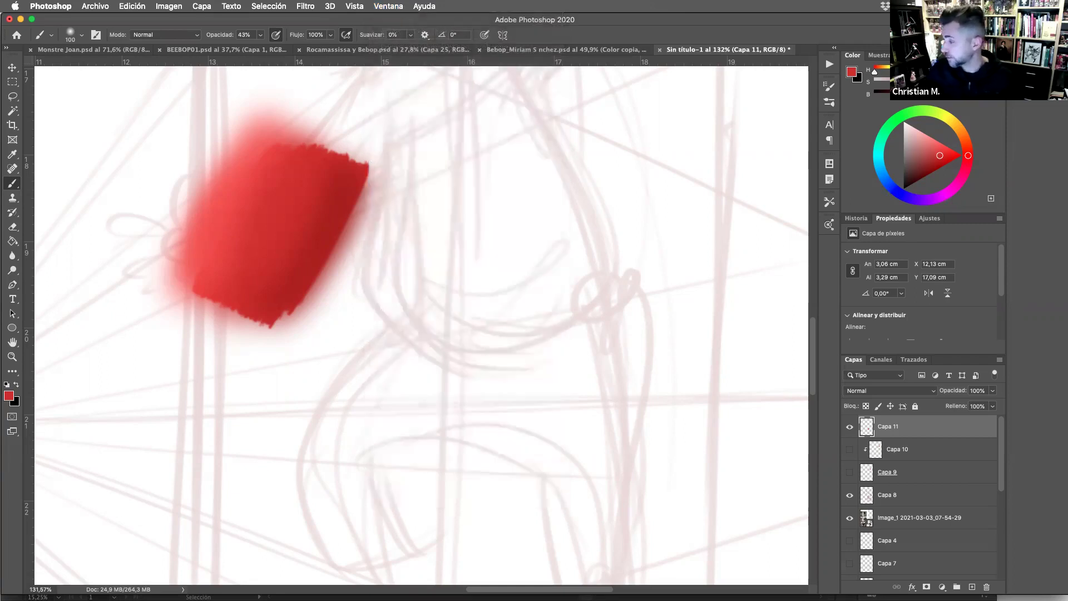
pyautogui.click(999, 55)
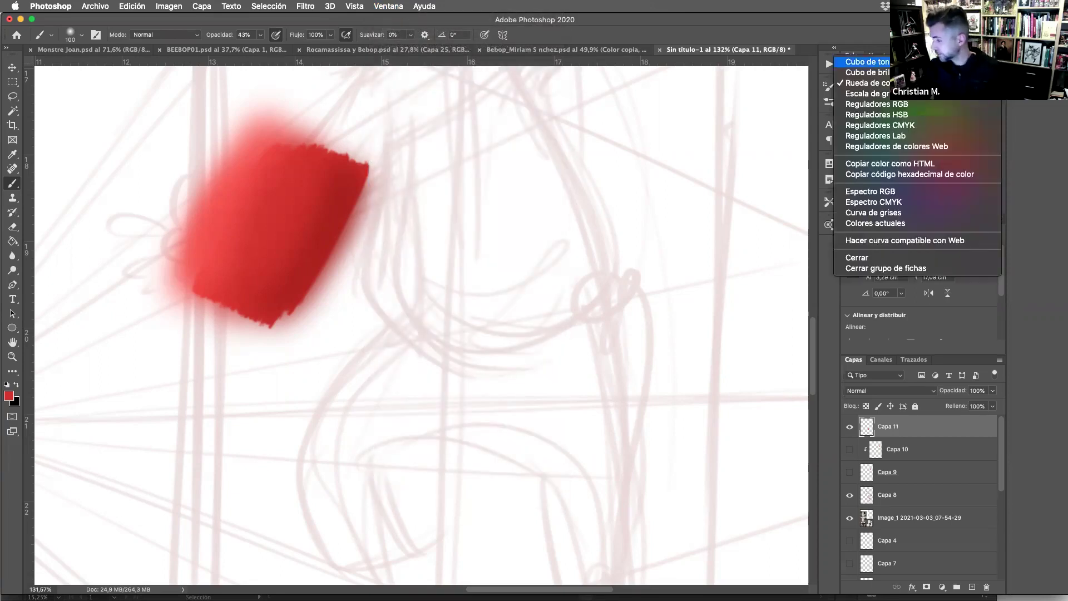
pyautogui.click(868, 62)
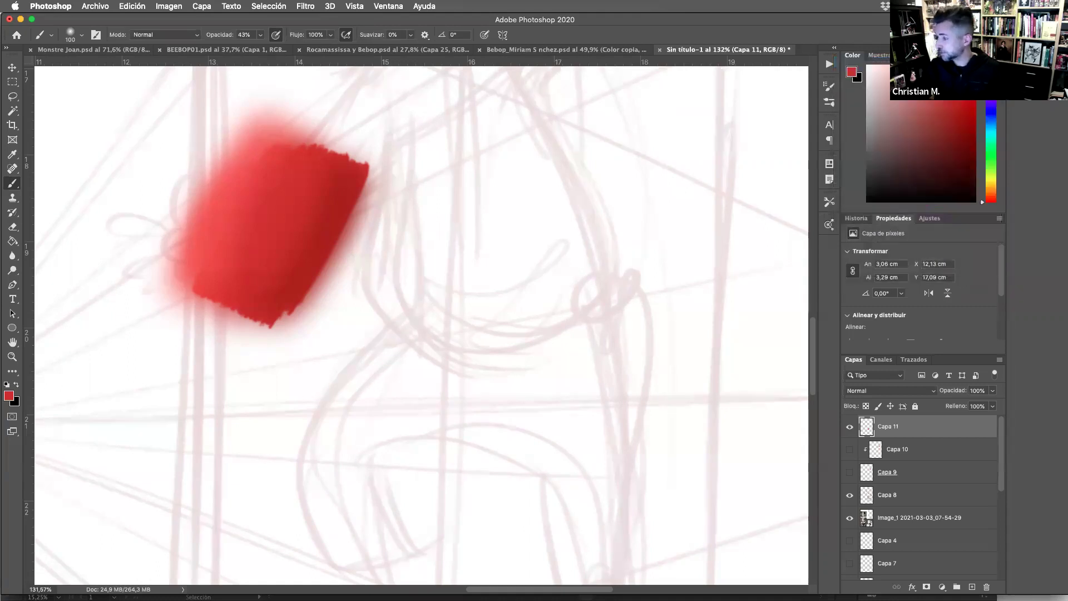
pyautogui.click(1000, 56)
pyautogui.click(868, 74)
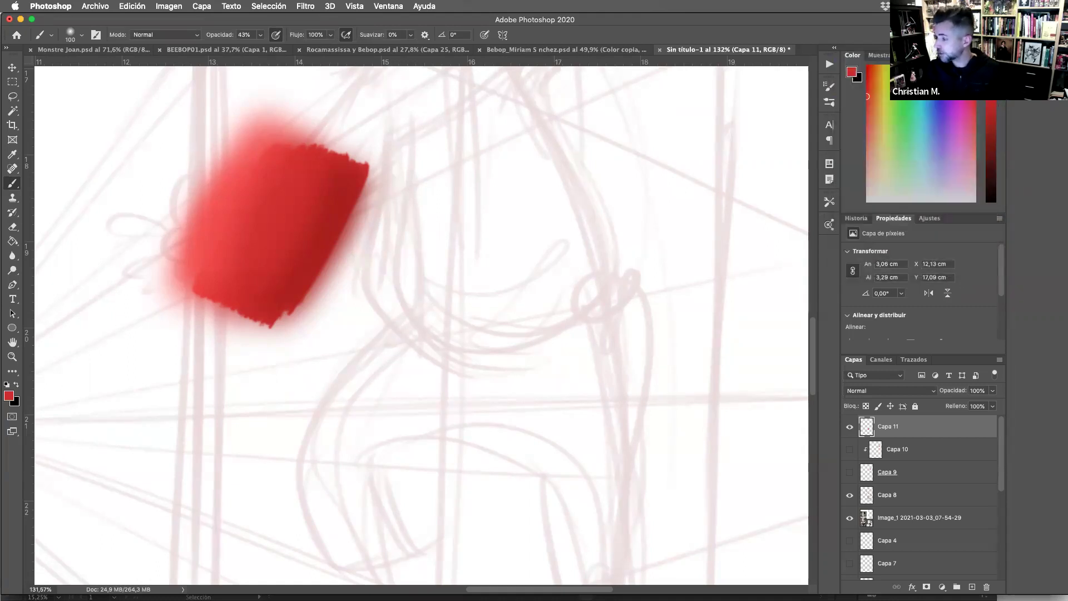
pyautogui.click(999, 56)
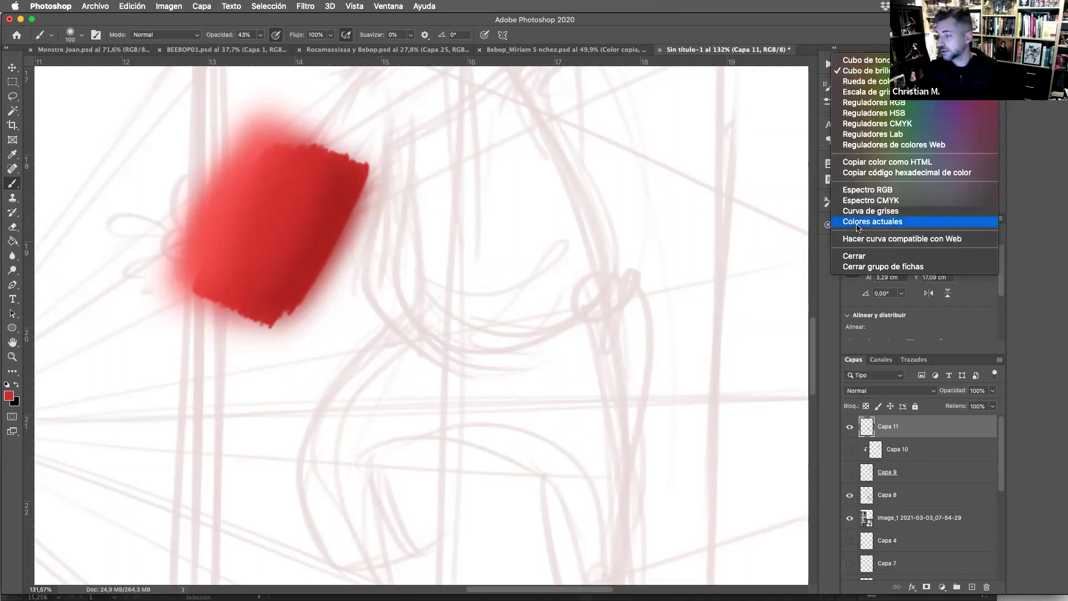
pyautogui.click(868, 81)
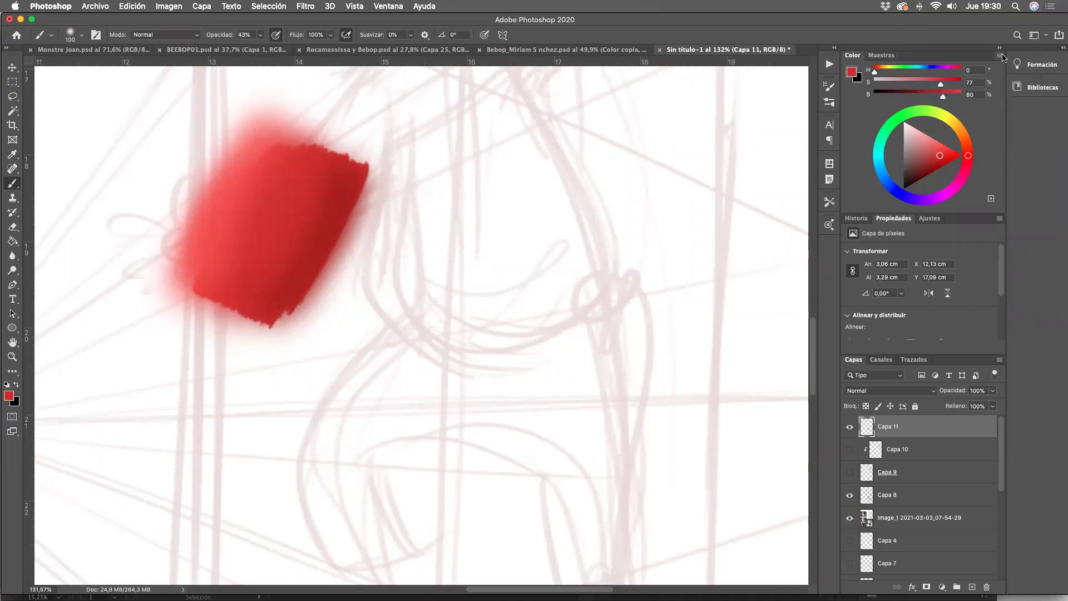
pyautogui.click(999, 56)
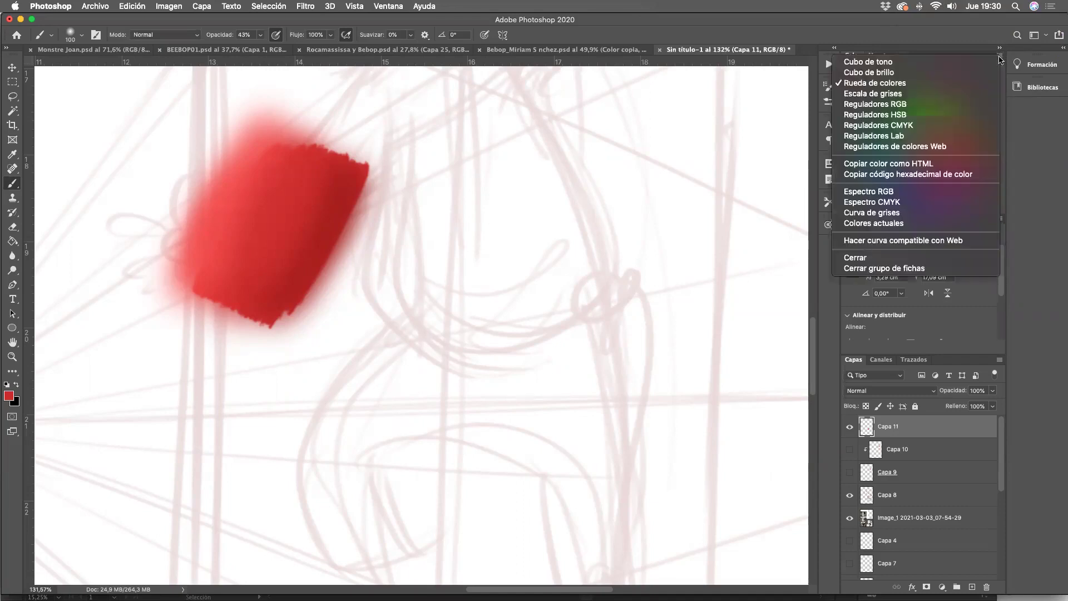
pyautogui.click(1002, 59)
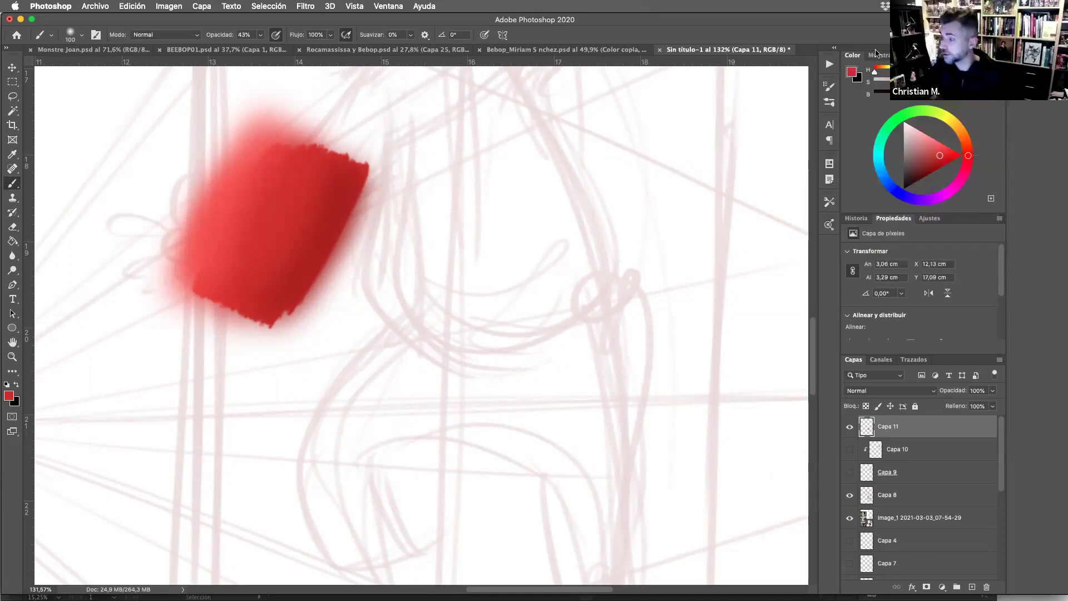
pyautogui.click(999, 56)
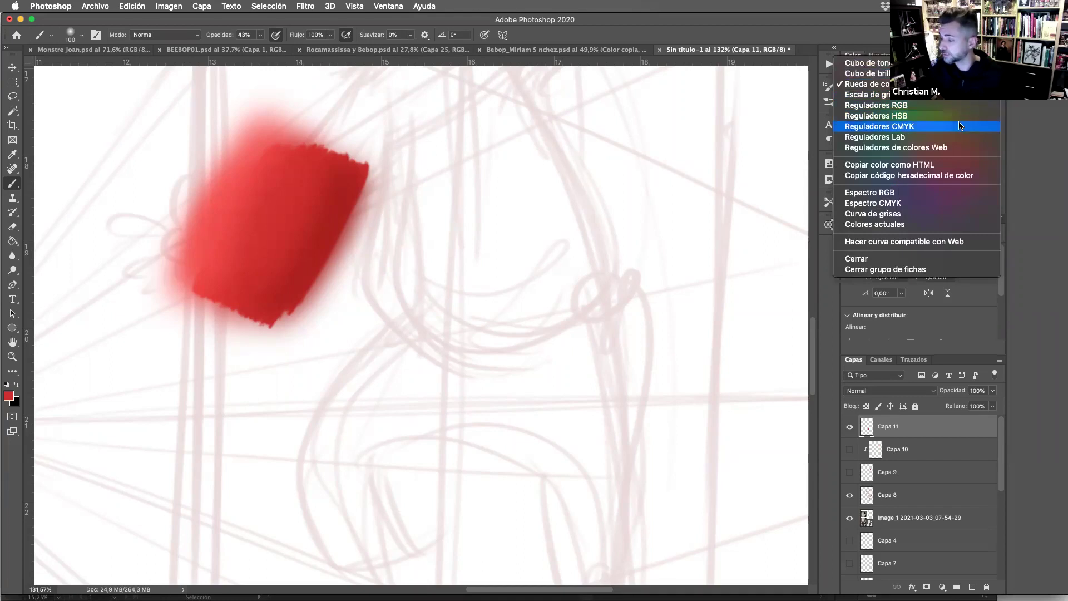
pyautogui.click(999, 57)
pyautogui.click(998, 53)
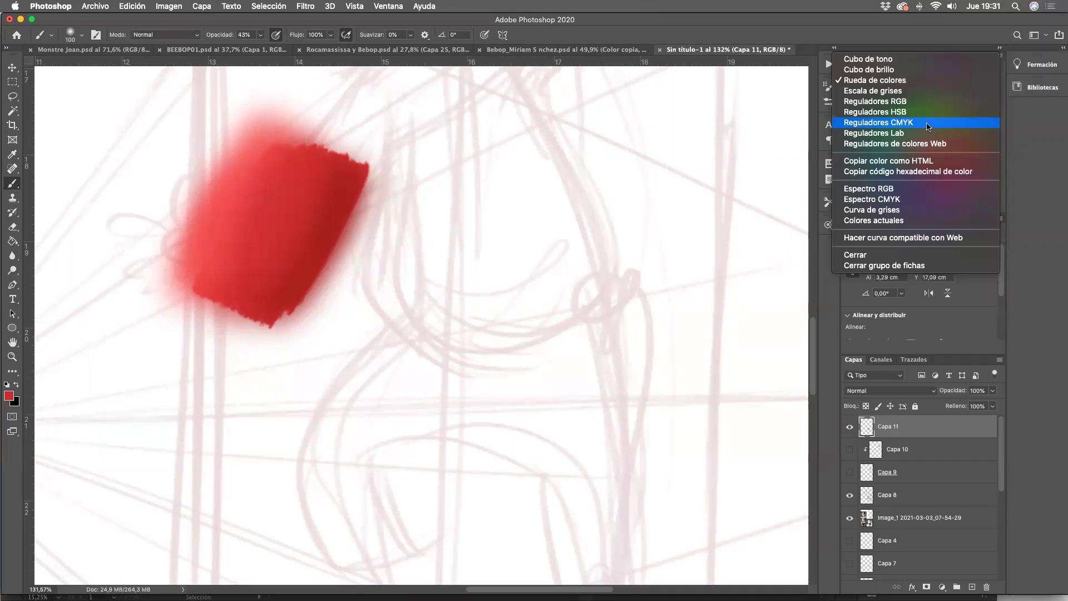
pyautogui.click(1008, 55)
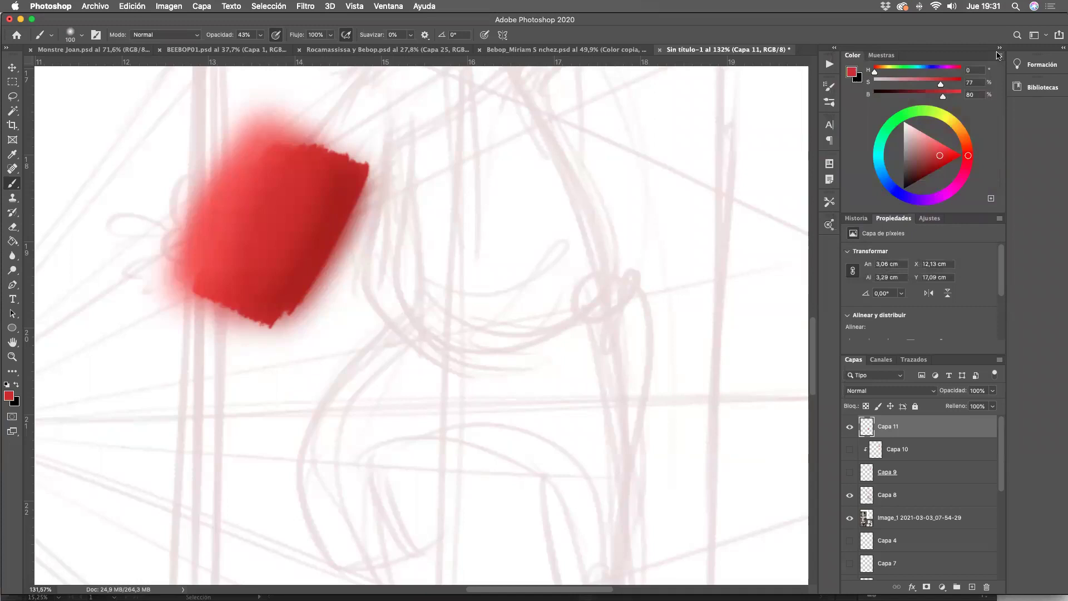
# Step: Hide the shaded red sample layer Capa 11
pyautogui.click(849, 427)
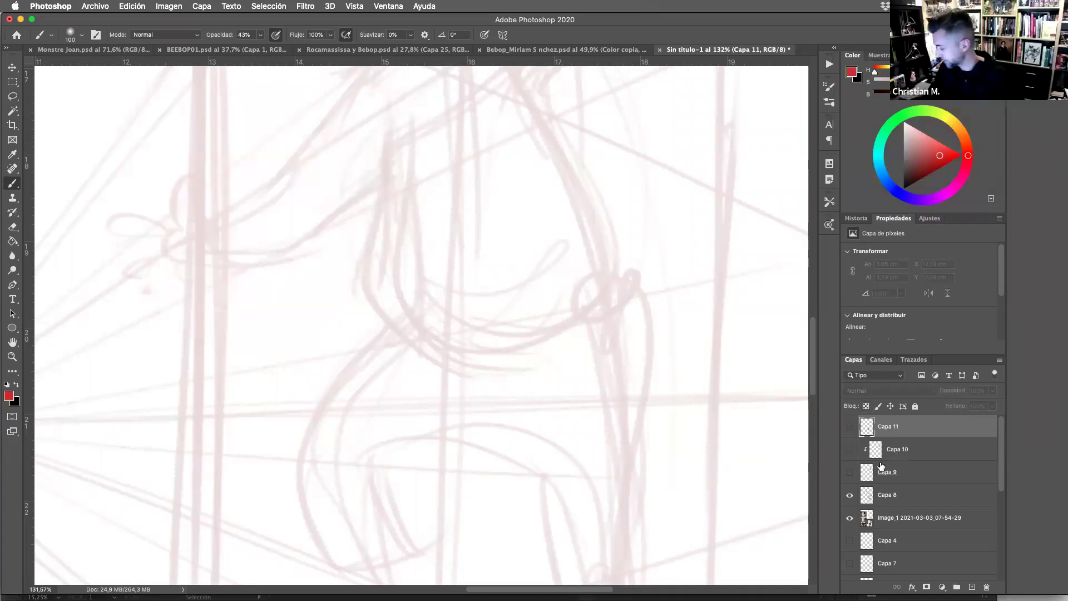
# Step: Show and activate Capa 9, make black the foreground colour, and set up a 15 px chalk brush for inking
pyautogui.click(849, 472)
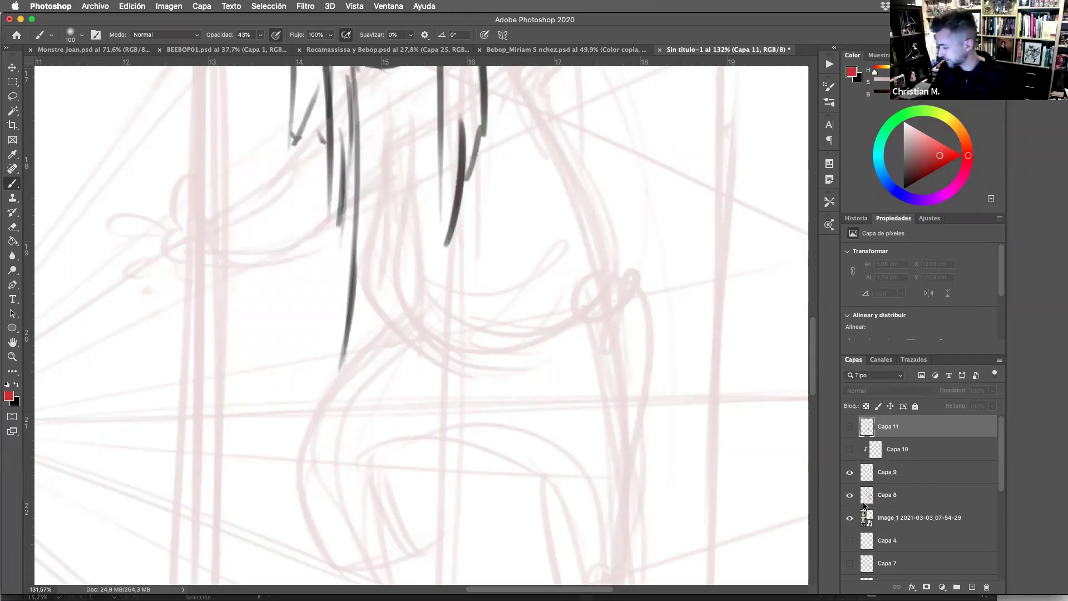
pyautogui.click(928, 475)
pyautogui.scroll(-3, 471, 401)
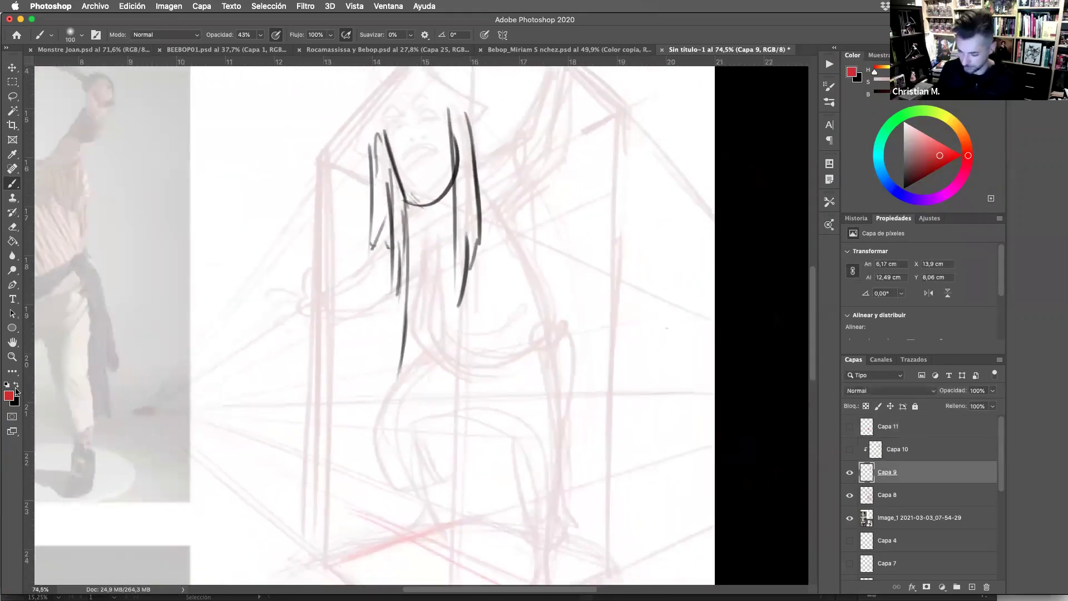
pyautogui.press('x')
pyautogui.moveTo(444, 388); pyautogui.dragTo(431, 466)
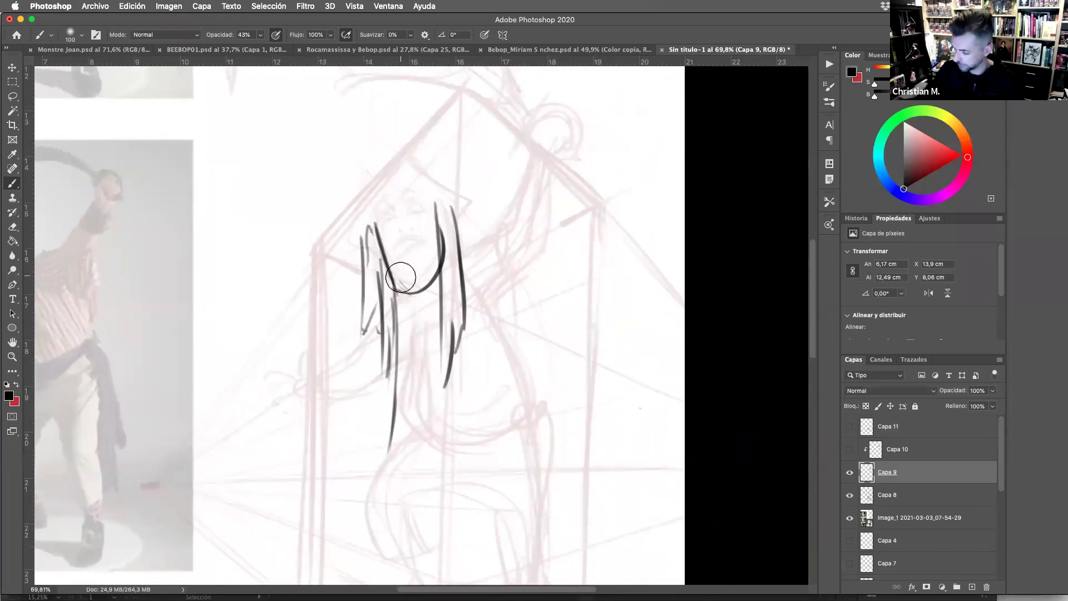
pyautogui.click(82, 34)
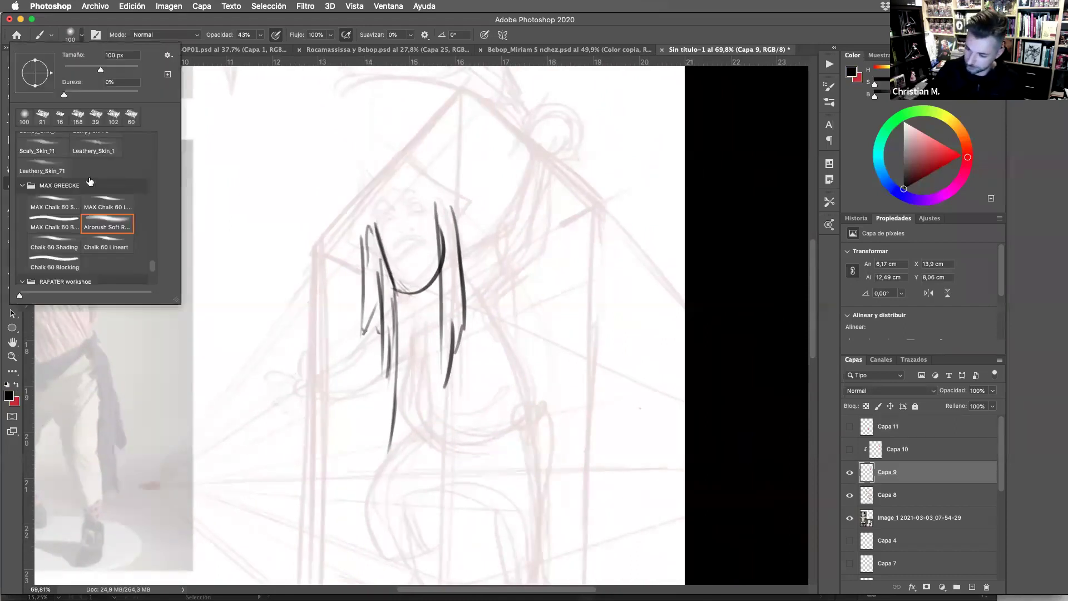
pyautogui.click(69, 70)
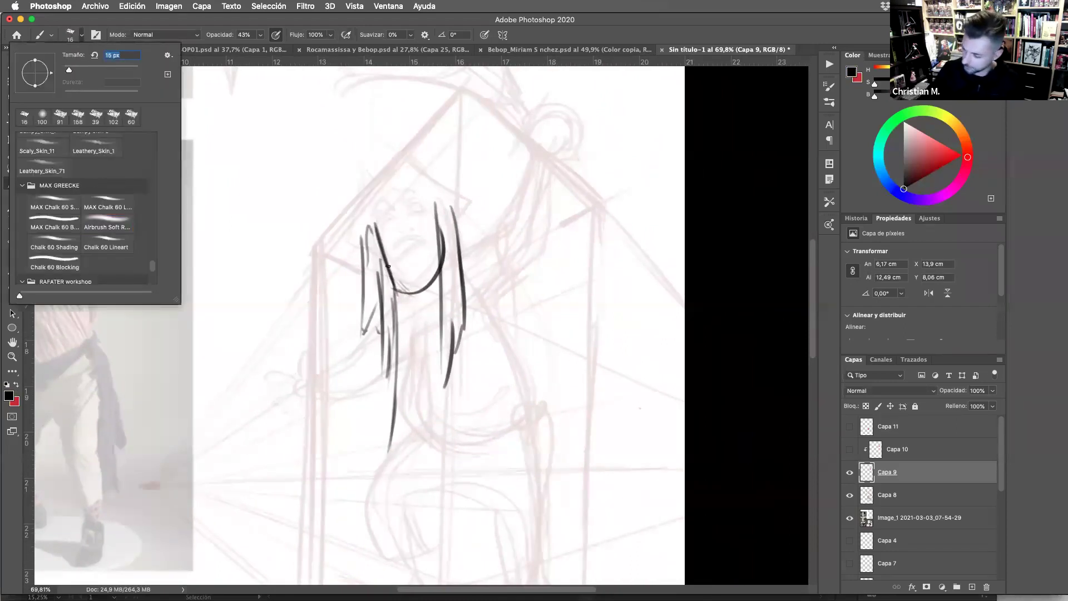
# Step: Draw the pirate's facial features on Capa 9: snarling toothed mouth, nose, eyes and thick eyebrows
pyautogui.moveTo(390, 276)
pyautogui.mouseDown()
pyautogui.moveTo(415, 290)
pyautogui.moveTo(406, 275)
pyautogui.moveTo(428, 245)
pyautogui.mouseUp()
pyautogui.press('super+z')
pyautogui.moveTo(393, 248); pyautogui.dragTo(429, 245)
pyautogui.click(398, 231)
pyautogui.click(412, 229)
pyautogui.moveTo(393, 234)
pyautogui.mouseDown()
pyautogui.moveTo(402, 216)
pyautogui.moveTo(419, 225)
pyautogui.mouseUp()
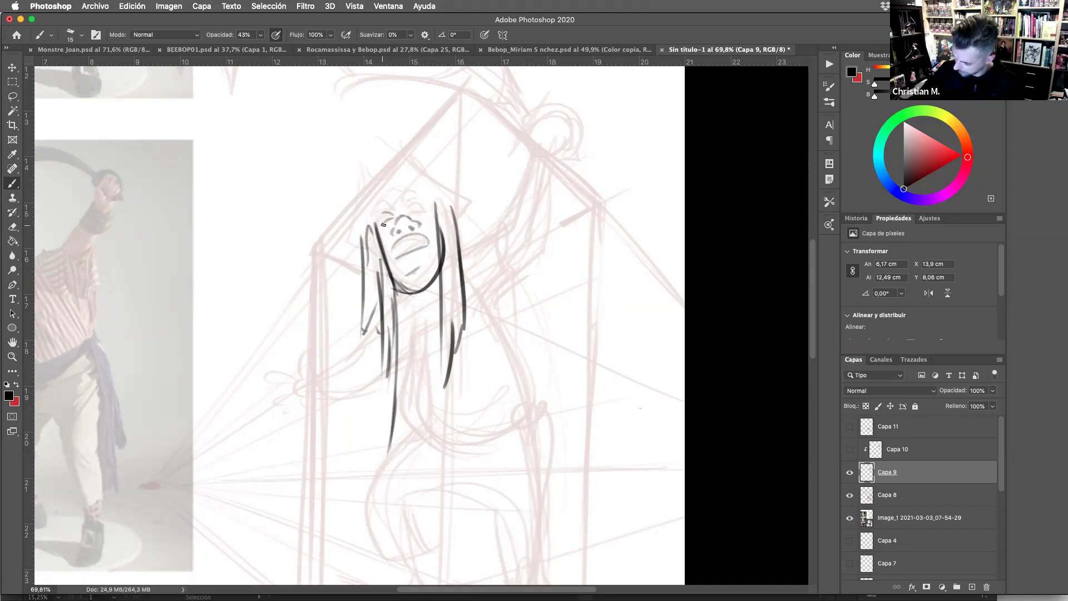
pyautogui.moveTo(421, 211); pyautogui.dragTo(413, 210)
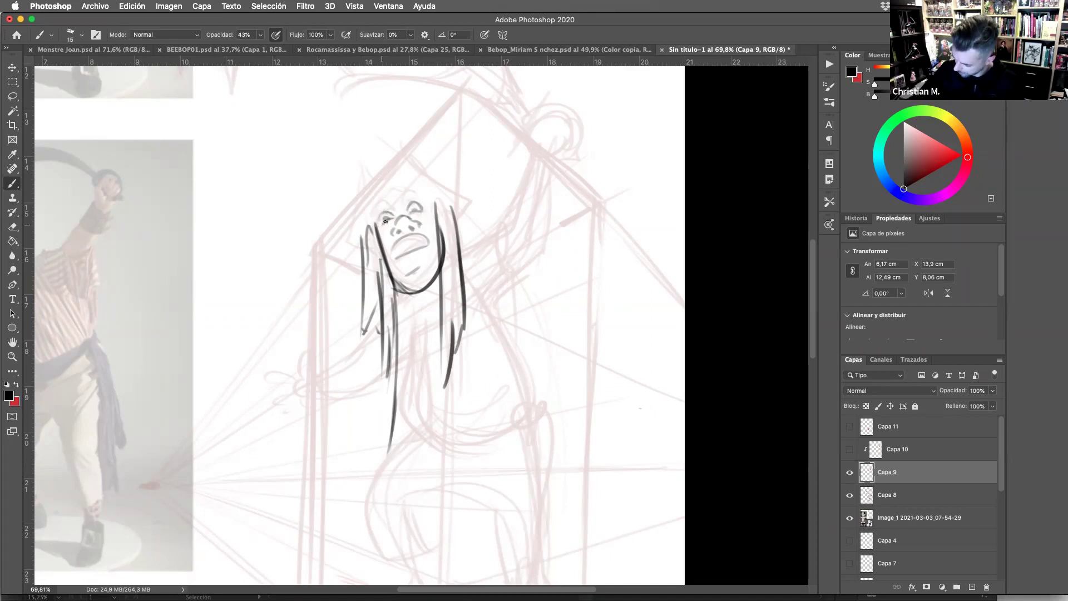
pyautogui.moveTo(371, 214)
pyautogui.mouseDown()
pyautogui.moveTo(371, 213)
pyautogui.moveTo(384, 200)
pyautogui.moveTo(391, 207)
pyautogui.moveTo(378, 205)
pyautogui.moveTo(408, 191)
pyautogui.mouseUp()
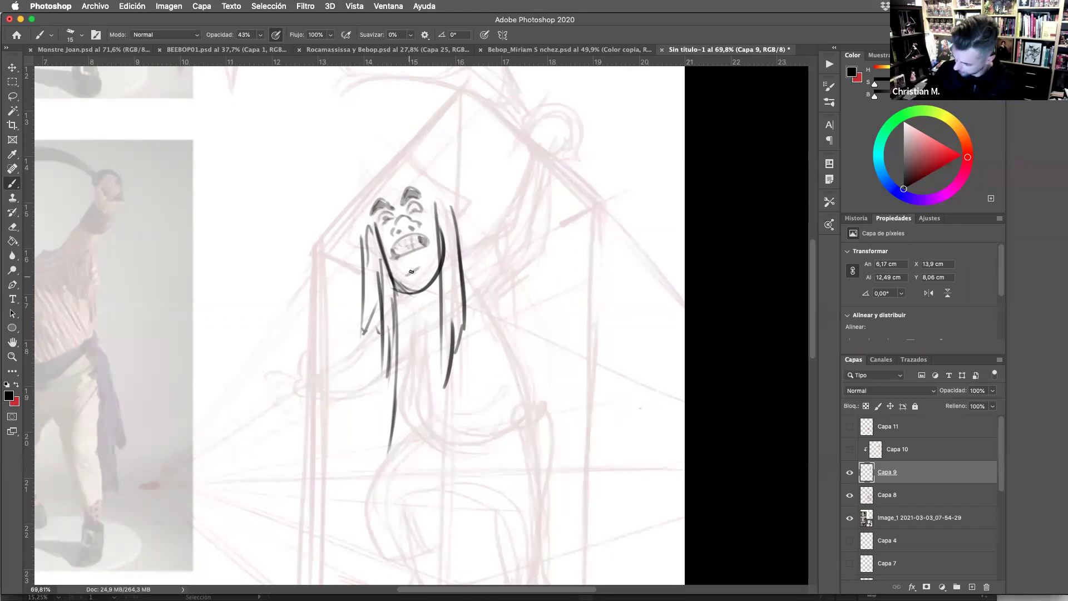
# Step: Undo the trial neck strokes and draw a dark diagonal collar line beneath the chin
pyautogui.moveTo(409, 291); pyautogui.dragTo(411, 321)
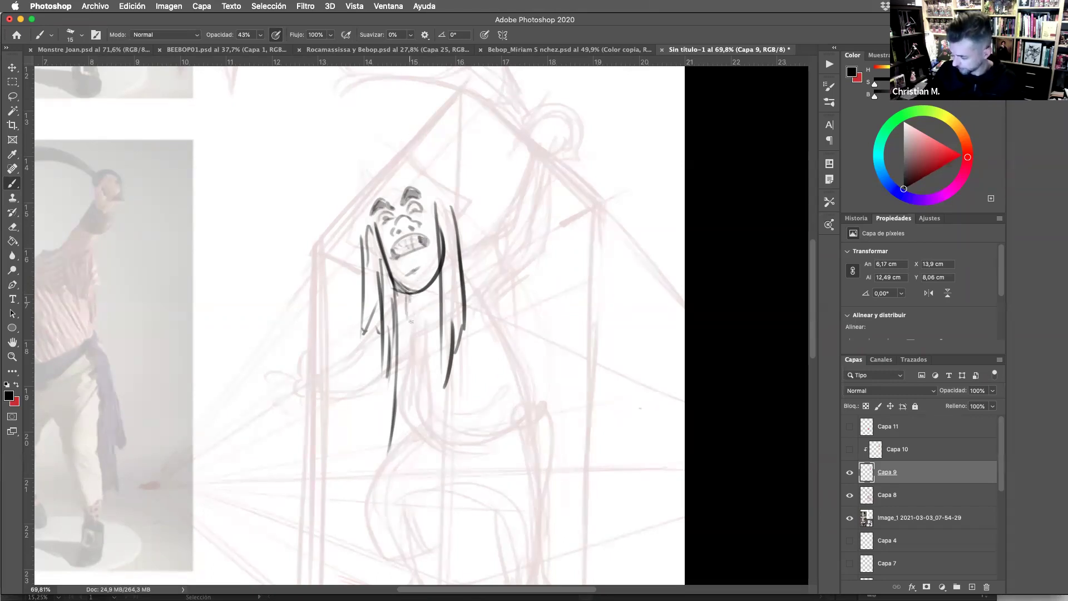
pyautogui.press('super+z')
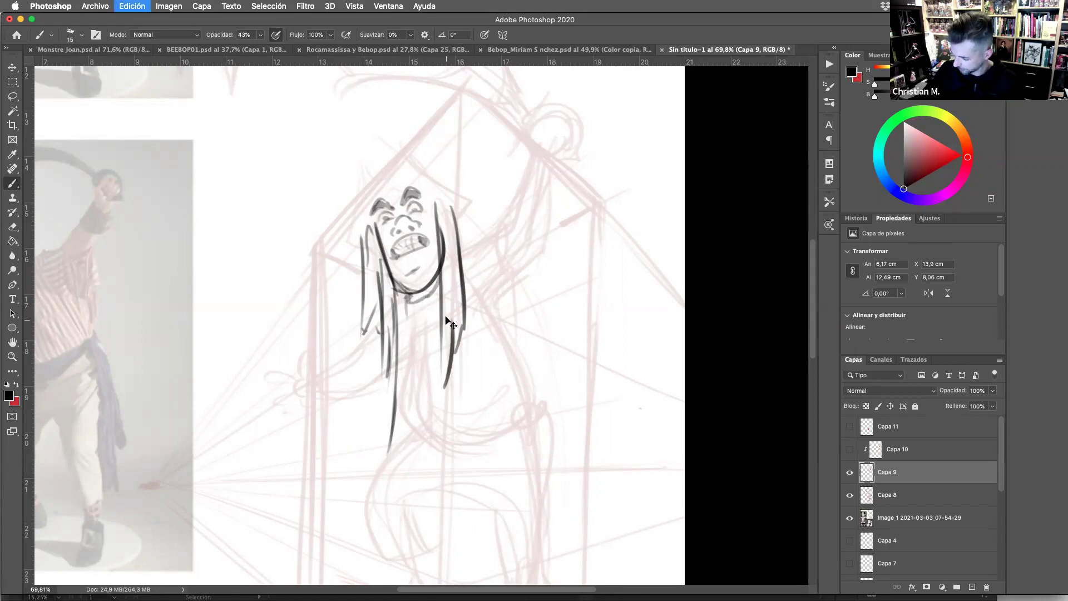
pyautogui.press('super+z')
pyautogui.moveTo(386, 358)
pyautogui.mouseDown()
pyautogui.moveTo(485, 351)
pyautogui.moveTo(473, 363)
pyautogui.moveTo(449, 270)
pyautogui.moveTo(475, 273)
pyautogui.mouseUp()
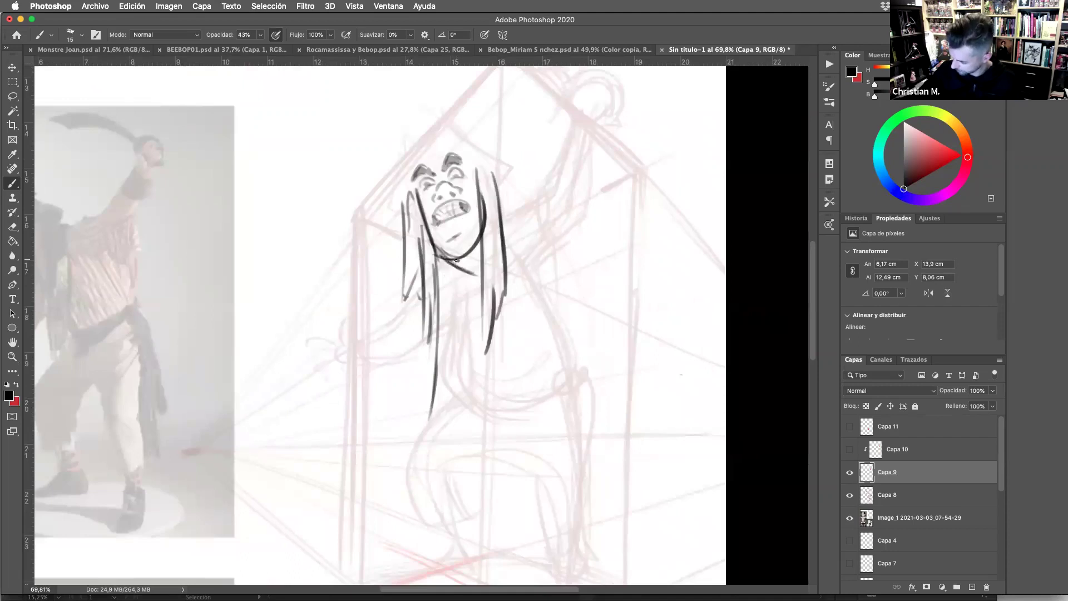
pyautogui.moveTo(432, 243); pyautogui.dragTo(477, 274)
# Step: Erase the jawline where it overlaps the hair strand beside the face, using a small chalk eraser
pyautogui.click(20, 228)
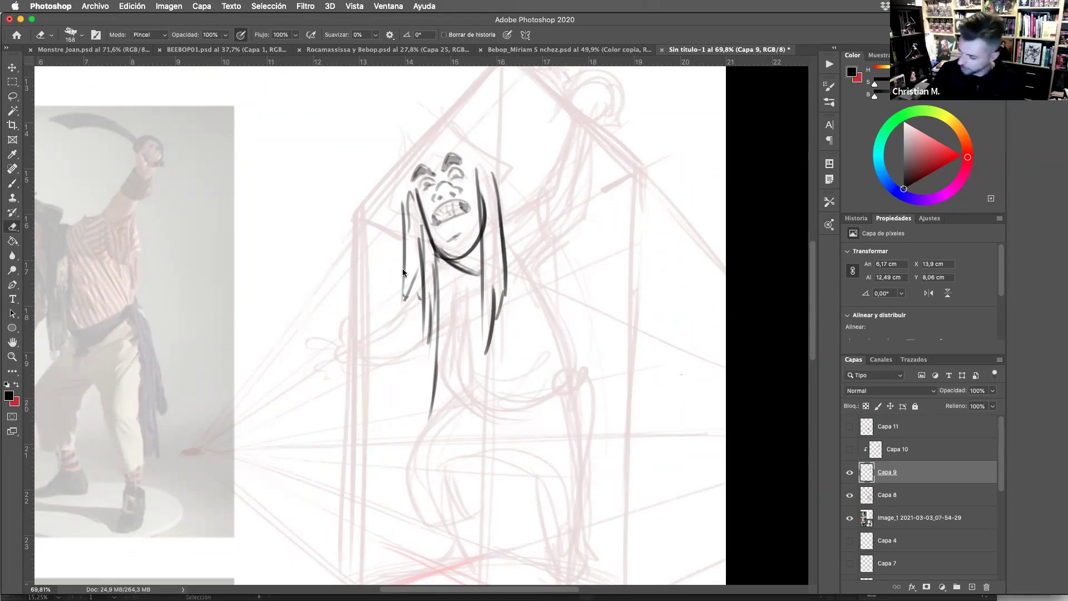
pyautogui.click(72, 37)
pyautogui.click(71, 67)
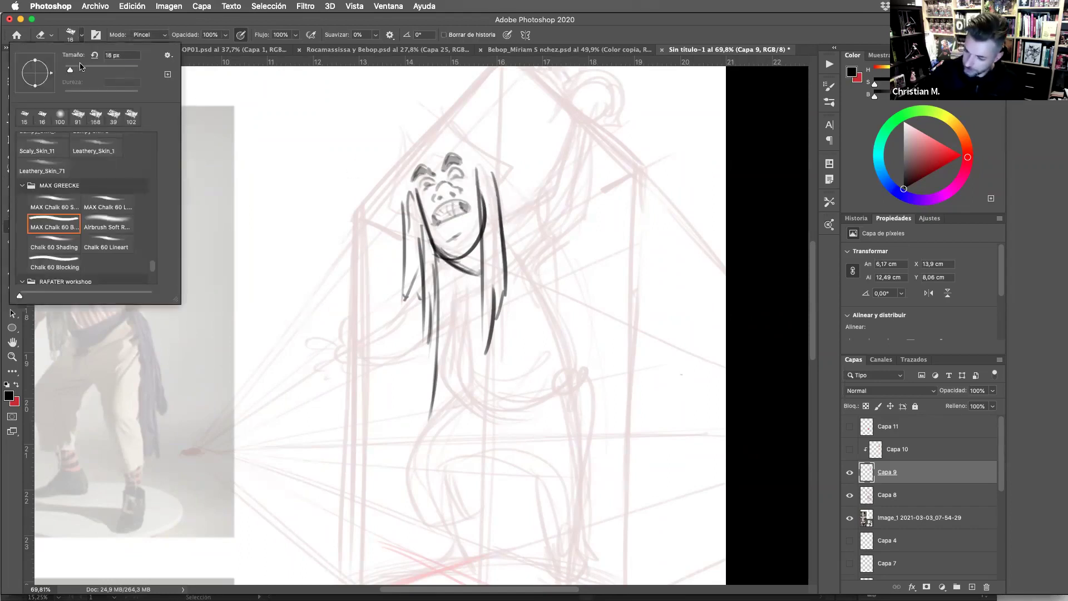
pyautogui.click(456, 263)
pyautogui.moveTo(451, 257)
pyautogui.mouseDown()
pyautogui.moveTo(479, 232)
pyautogui.moveTo(469, 264)
pyautogui.moveTo(475, 250)
pyautogui.mouseUp()
pyautogui.press('super+z')
pyautogui.moveTo(487, 185)
pyautogui.mouseDown()
pyautogui.moveTo(483, 245)
pyautogui.moveTo(547, 270)
pyautogui.mouseUp()
# Step: Brush in the neck opening, the front contour of the torso, and the curved waist sash with its round knot
pyautogui.click(19, 187)
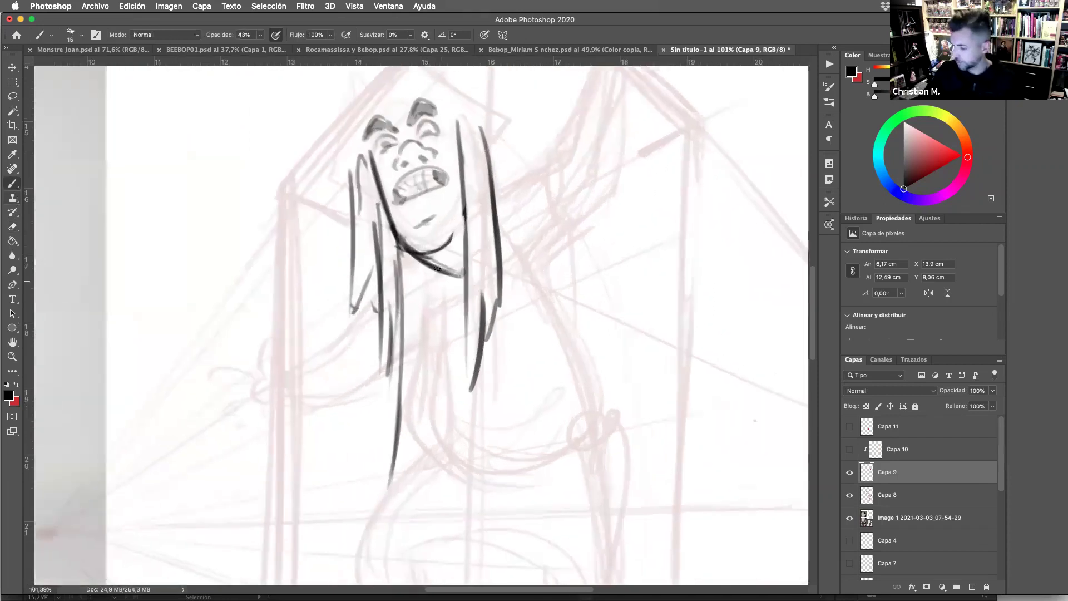
pyautogui.moveTo(456, 246)
pyautogui.mouseDown()
pyautogui.moveTo(461, 275)
pyautogui.moveTo(427, 303)
pyautogui.moveTo(434, 313)
pyautogui.moveTo(457, 281)
pyautogui.moveTo(426, 319)
pyautogui.moveTo(467, 285)
pyautogui.moveTo(427, 322)
pyautogui.mouseUp()
pyautogui.scroll(-3, 422, 267)
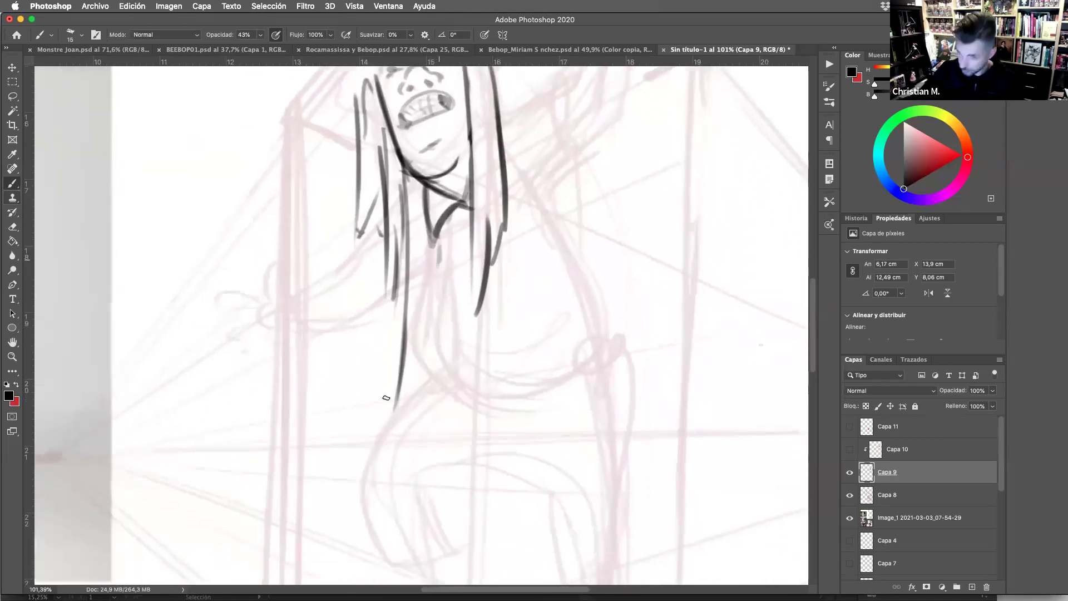
pyautogui.moveTo(443, 238); pyautogui.dragTo(422, 346)
pyautogui.moveTo(421, 340)
pyautogui.mouseDown()
pyautogui.moveTo(486, 415)
pyautogui.moveTo(450, 382)
pyautogui.moveTo(515, 390)
pyautogui.mouseUp()
pyautogui.moveTo(572, 361); pyautogui.dragTo(589, 346)
pyautogui.moveTo(439, 380)
pyautogui.mouseDown()
pyautogui.moveTo(591, 369)
pyautogui.moveTo(524, 408)
pyautogui.moveTo(454, 387)
pyautogui.moveTo(586, 355)
pyautogui.mouseUp()
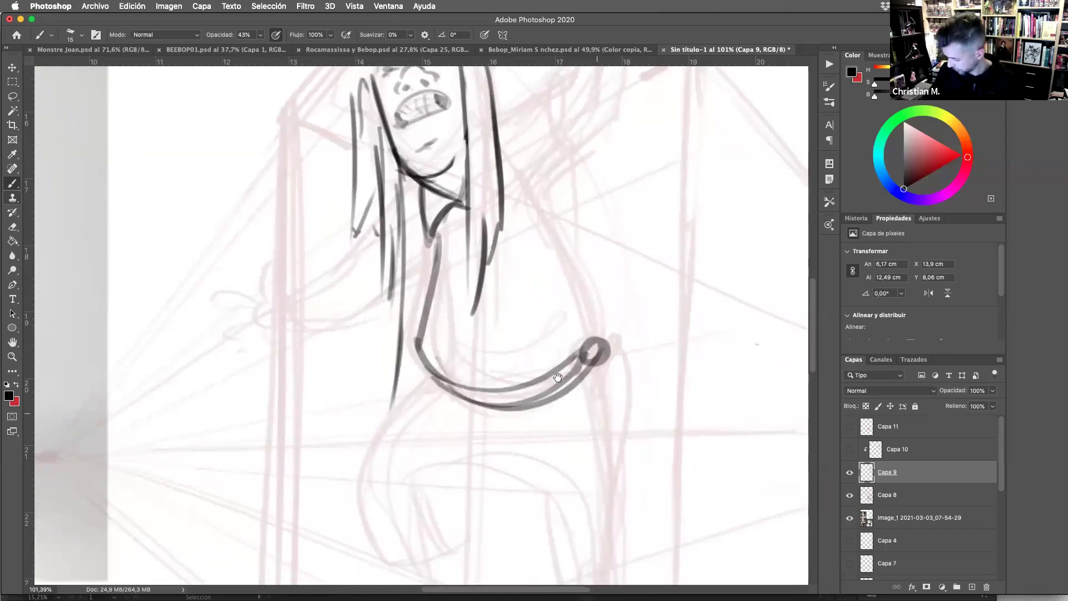
# Step: Draw the pointed ends of the sash hanging from the hip knot down along the leg
pyautogui.scroll(-3, 534, 326)
pyautogui.hscroll(3, 534, 327)
pyautogui.moveTo(516, 249)
pyautogui.mouseDown()
pyautogui.moveTo(518, 440)
pyautogui.moveTo(503, 361)
pyautogui.moveTo(508, 472)
pyautogui.mouseUp()
pyautogui.moveTo(514, 268)
pyautogui.mouseDown()
pyautogui.moveTo(530, 338)
pyautogui.moveTo(511, 495)
pyautogui.mouseUp()
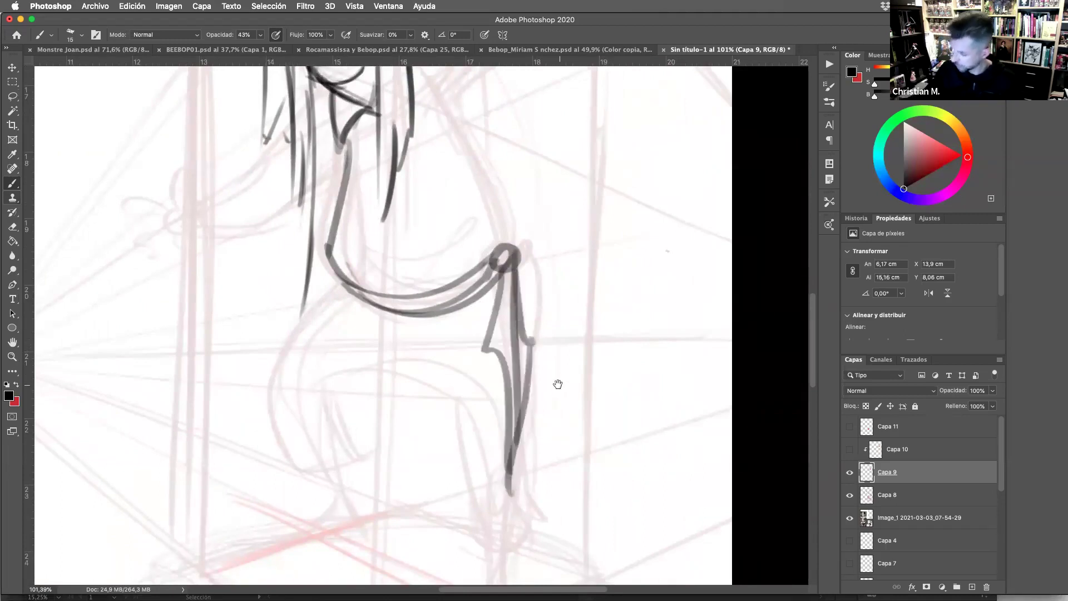
# Step: Draw the rounded outer contour of the bent leg's baggy trouser from the sash to below the knee
pyautogui.scroll(-3, 555, 384)
pyautogui.scroll(2, 523, 314)
pyautogui.hscroll(1, 523, 314)
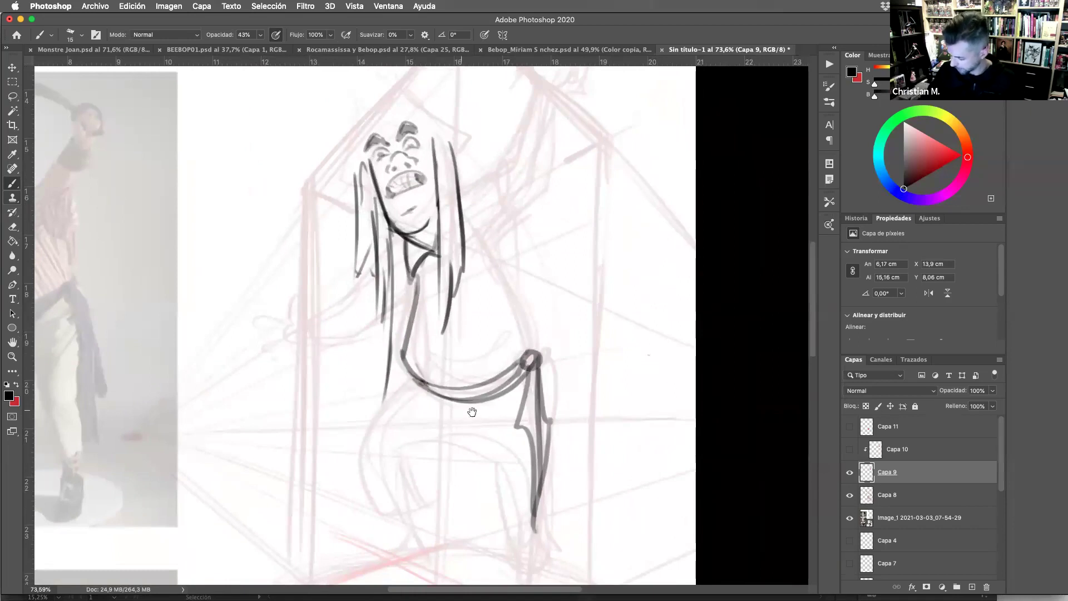
pyautogui.scroll(-3, 472, 410)
pyautogui.hscroll(-1, 473, 410)
pyautogui.moveTo(456, 313)
pyautogui.mouseDown()
pyautogui.moveTo(377, 360)
pyautogui.moveTo(406, 422)
pyautogui.mouseUp()
pyautogui.hotkey('ctrl', 'z')
pyautogui.moveTo(454, 312)
pyautogui.mouseDown()
pyautogui.moveTo(397, 422)
pyautogui.moveTo(413, 439)
pyautogui.mouseUp()
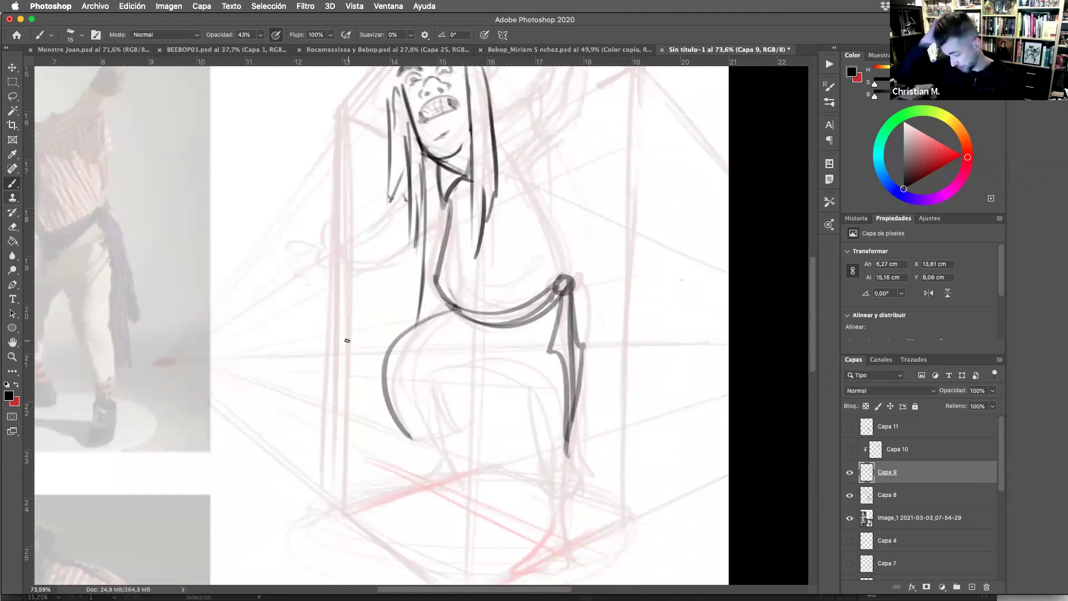
# Step: Draw the inner thigh curve and the supporting leg's trouser down to its rounded cuff
pyautogui.scroll(-3, 551, 422)
pyautogui.hscroll(1, 550, 422)
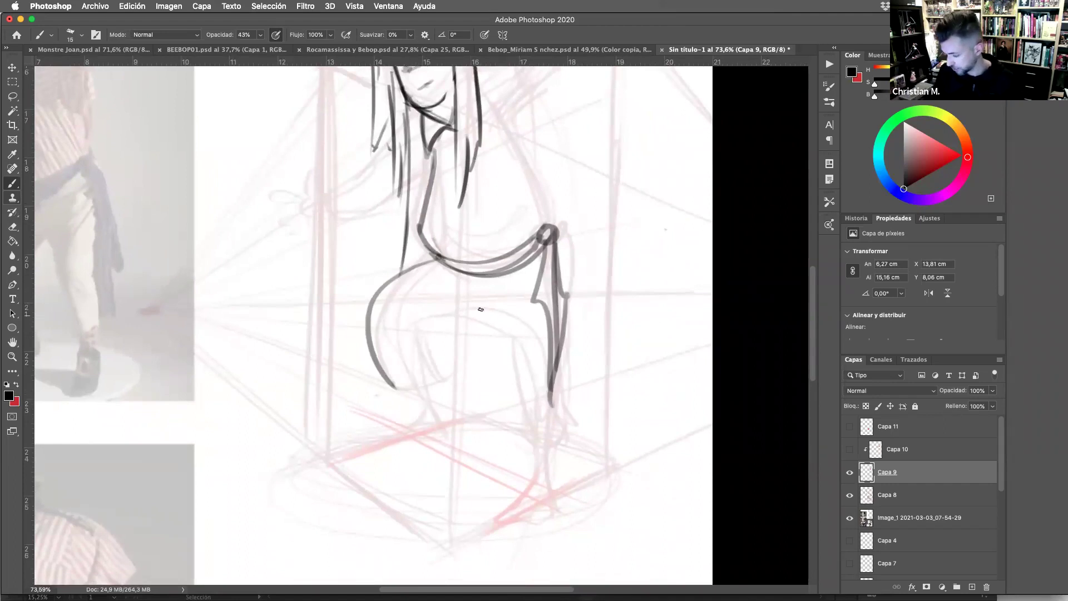
pyautogui.moveTo(387, 349)
pyautogui.mouseDown()
pyautogui.moveTo(420, 331)
pyautogui.moveTo(410, 318)
pyautogui.moveTo(460, 320)
pyautogui.moveTo(545, 402)
pyautogui.moveTo(519, 355)
pyautogui.moveTo(512, 382)
pyautogui.mouseUp()
pyautogui.moveTo(506, 336)
pyautogui.mouseDown()
pyautogui.moveTo(516, 398)
pyautogui.moveTo(540, 417)
pyautogui.moveTo(521, 436)
pyautogui.moveTo(534, 457)
pyautogui.moveTo(551, 460)
pyautogui.mouseUp()
pyautogui.moveTo(564, 432)
pyautogui.mouseDown()
pyautogui.moveTo(554, 453)
pyautogui.moveTo(554, 394)
pyautogui.mouseUp()
pyautogui.moveTo(563, 451); pyautogui.dragTo(554, 392)
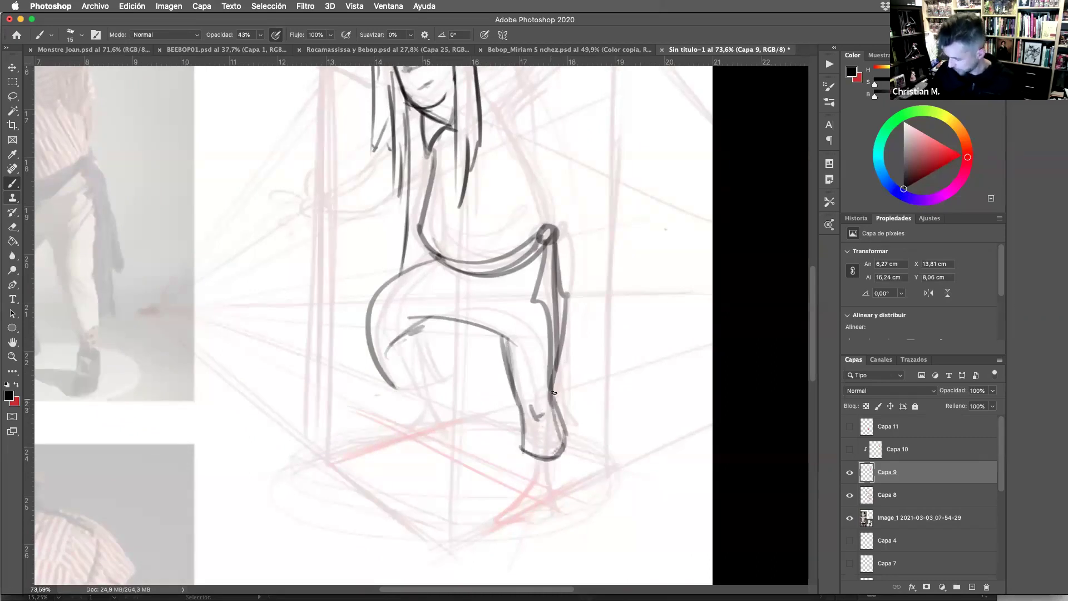
# Step: Close the bent leg's trouser cuff and draw the shin, heel and bare foot with toes below it
pyautogui.moveTo(379, 384); pyautogui.dragTo(434, 388)
pyautogui.moveTo(420, 333); pyautogui.dragTo(443, 417)
pyautogui.moveTo(422, 363)
pyautogui.mouseDown()
pyautogui.moveTo(449, 432)
pyautogui.moveTo(410, 436)
pyautogui.moveTo(453, 435)
pyautogui.mouseUp()
pyautogui.hotkey('ctrl', 'z')
pyautogui.moveTo(369, 433)
pyautogui.mouseDown()
pyautogui.moveTo(362, 429)
pyautogui.moveTo(421, 389)
pyautogui.mouseUp()
pyautogui.moveTo(379, 430); pyautogui.dragTo(396, 429)
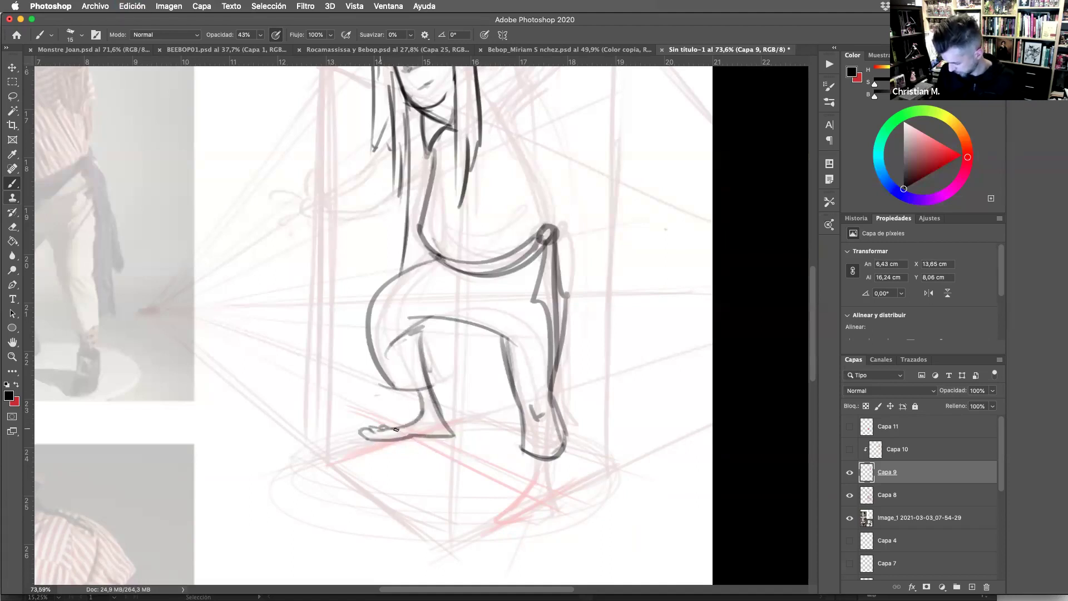
# Step: Draw the supporting leg's ankle and bare foot with toes below the cuff, undoing unwanted strokes
pyautogui.moveTo(549, 469)
pyautogui.mouseDown()
pyautogui.moveTo(460, 424)
pyautogui.moveTo(446, 434)
pyautogui.moveTo(462, 439)
pyautogui.moveTo(423, 465)
pyautogui.moveTo(683, 455)
pyautogui.mouseUp()
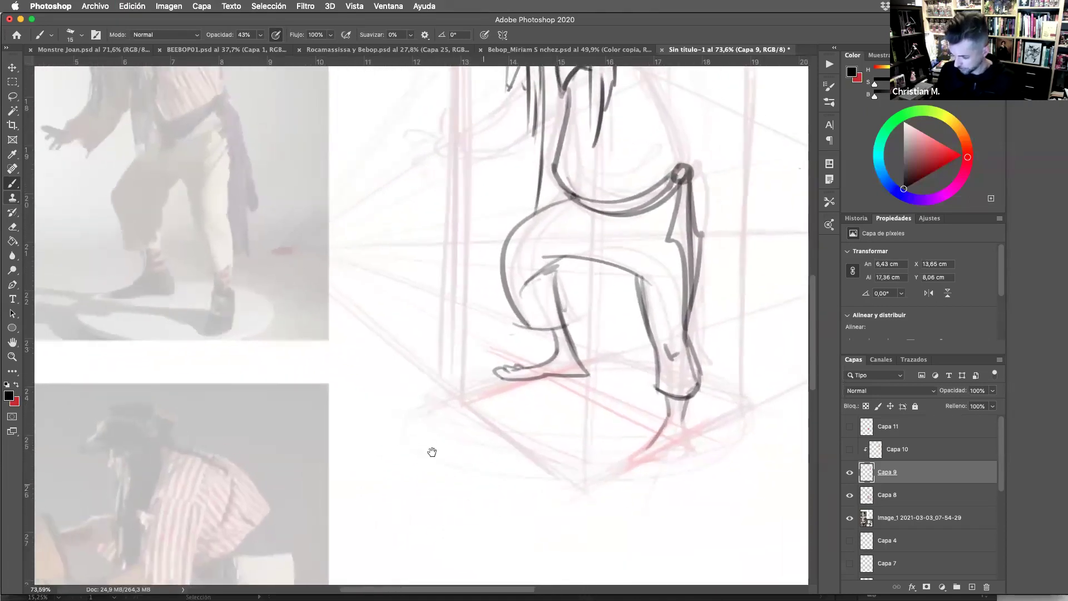
pyautogui.moveTo(574, 471); pyautogui.dragTo(365, 449)
pyautogui.moveTo(438, 424)
pyautogui.mouseDown()
pyautogui.moveTo(440, 440)
pyautogui.moveTo(485, 436)
pyautogui.moveTo(473, 396)
pyautogui.moveTo(487, 436)
pyautogui.moveTo(477, 398)
pyautogui.moveTo(462, 397)
pyautogui.mouseUp()
pyautogui.press('super+z')
pyautogui.press('super+z')
pyautogui.press('super+z')
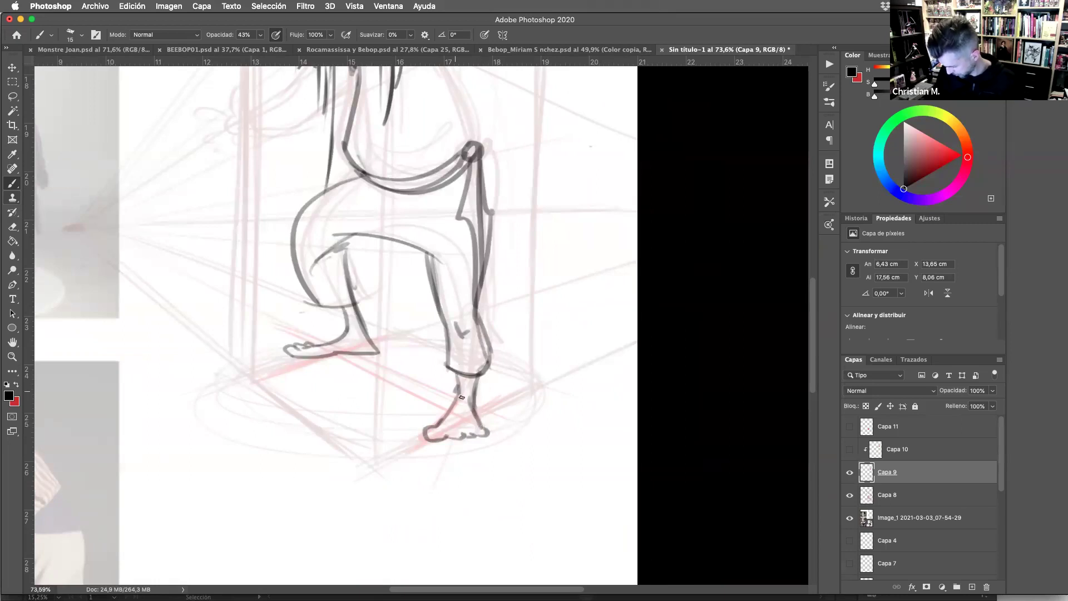
# Step: Draw the raised arm's shoulder line and short sleeve with its cuff, redoing the cuff stroke once
pyautogui.scroll(5, 485, 446)
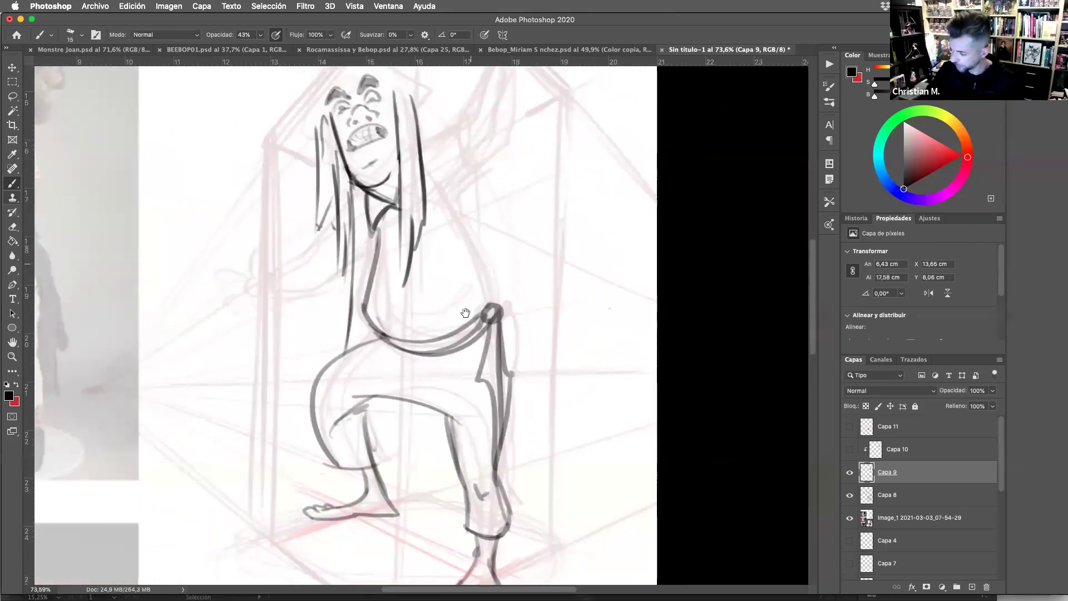
pyautogui.moveTo(384, 285)
pyautogui.mouseDown()
pyautogui.moveTo(382, 318)
pyautogui.moveTo(387, 309)
pyautogui.mouseUp()
pyautogui.moveTo(440, 268)
pyautogui.mouseDown()
pyautogui.moveTo(443, 289)
pyautogui.moveTo(453, 248)
pyautogui.moveTo(476, 247)
pyautogui.mouseUp()
pyautogui.moveTo(456, 195); pyautogui.dragTo(479, 260)
pyautogui.press('super+z')
pyautogui.moveTo(457, 195); pyautogui.dragTo(477, 241)
pyautogui.moveTo(412, 229); pyautogui.dragTo(468, 191)
# Step: Draw both edges of the raised forearm from elbow to wrist, undoing and redrawing strokes until they fit the sketch
pyautogui.moveTo(473, 236)
pyautogui.mouseDown()
pyautogui.moveTo(496, 200)
pyautogui.moveTo(490, 216)
pyautogui.moveTo(502, 140)
pyautogui.mouseUp()
pyautogui.press('super+z')
pyautogui.moveTo(466, 192); pyautogui.dragTo(487, 130)
pyautogui.press('super+z')
pyautogui.moveTo(465, 193); pyautogui.dragTo(485, 132)
pyautogui.press('super+z')
pyautogui.press('super+z')
pyautogui.moveTo(489, 224); pyautogui.dragTo(502, 132)
pyautogui.moveTo(466, 192); pyautogui.dragTo(494, 130)
pyautogui.press('super+z')
pyautogui.press('super+z')
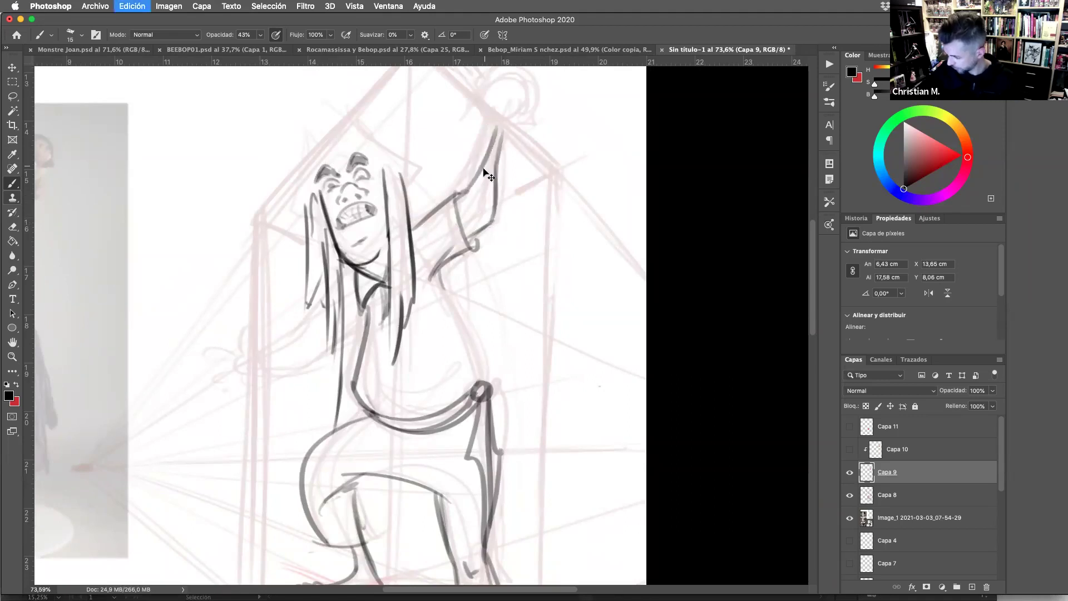
pyautogui.moveTo(471, 195)
pyautogui.mouseDown()
pyautogui.moveTo(489, 216)
pyautogui.moveTo(486, 126)
pyautogui.mouseUp()
pyautogui.moveTo(493, 221)
pyautogui.mouseDown()
pyautogui.moveTo(502, 131)
pyautogui.moveTo(498, 180)
pyautogui.mouseUp()
# Step: Add a wristband around the raised wrist and small accent strokes at the elbow and sleeve cuff
pyautogui.moveTo(478, 355); pyautogui.dragTo(514, 346)
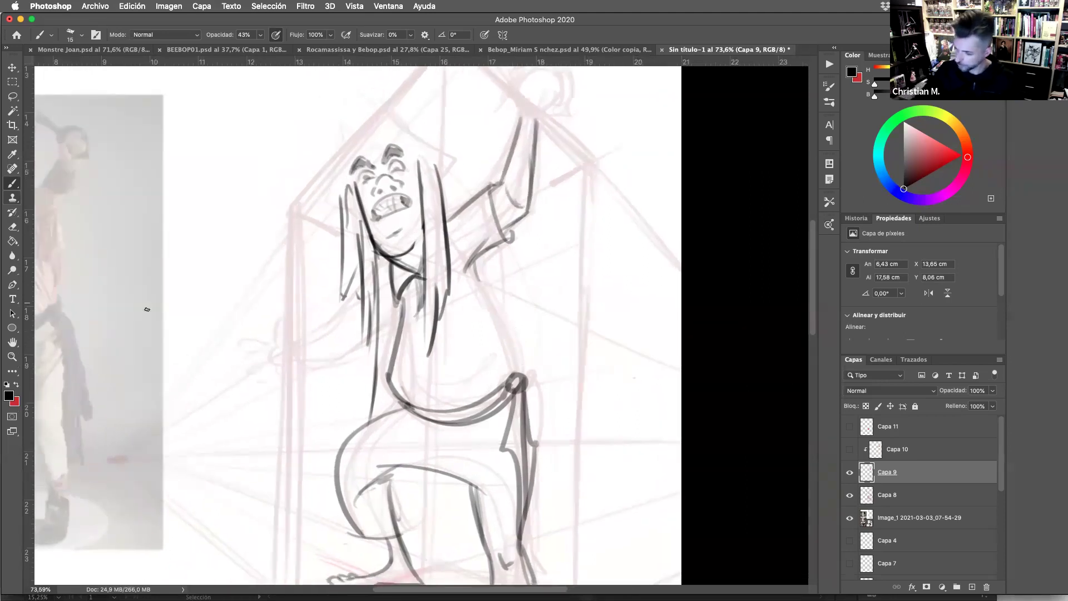
pyautogui.press('e')
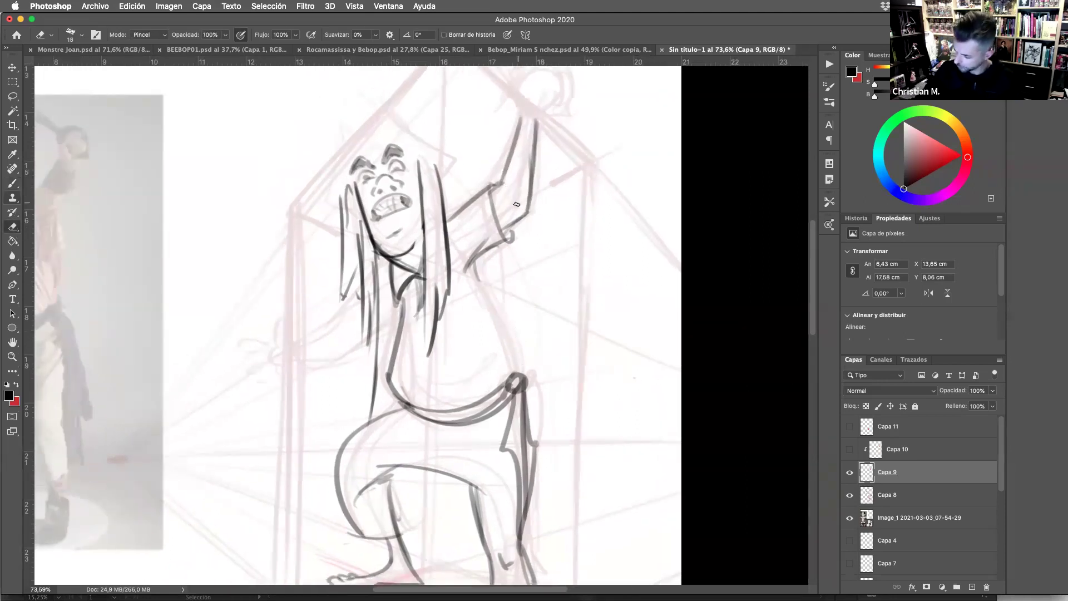
pyautogui.click(12, 183)
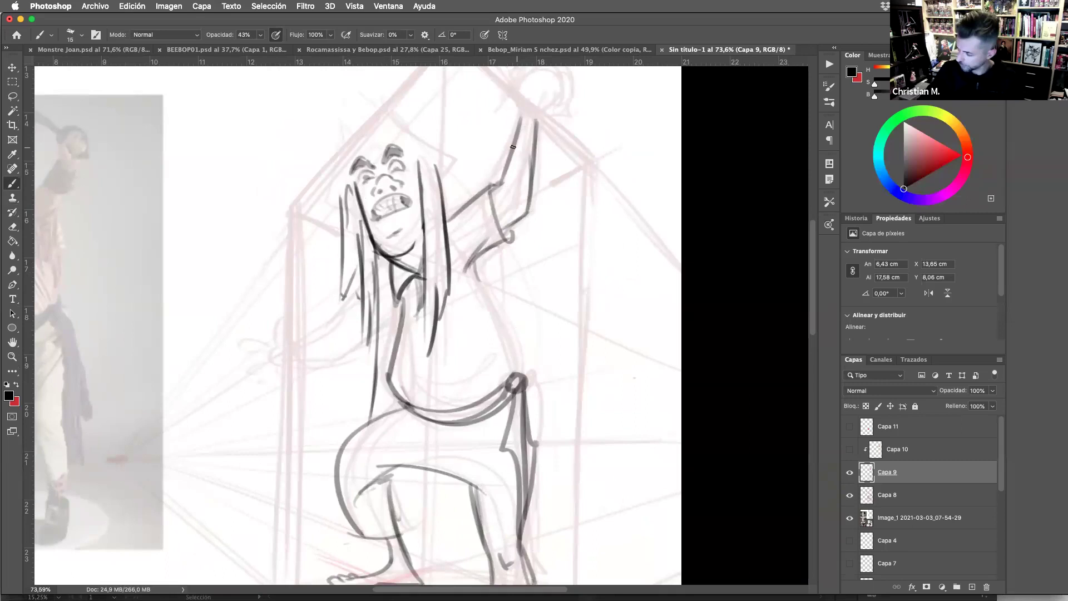
pyautogui.moveTo(512, 129)
pyautogui.mouseDown()
pyautogui.moveTo(540, 119)
pyautogui.moveTo(511, 149)
pyautogui.moveTo(541, 146)
pyautogui.mouseUp()
pyautogui.moveTo(520, 143); pyautogui.dragTo(526, 142)
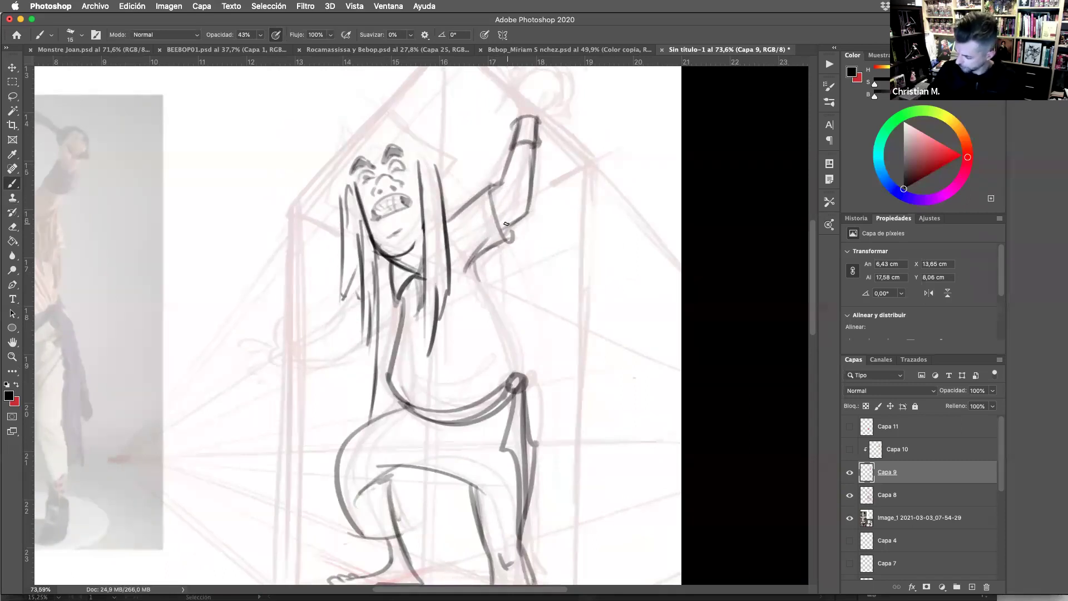
pyautogui.moveTo(497, 229)
pyautogui.mouseDown()
pyautogui.moveTo(521, 214)
pyautogui.moveTo(505, 191)
pyautogui.moveTo(511, 240)
pyautogui.moveTo(502, 229)
pyautogui.mouseUp()
pyautogui.moveTo(502, 190); pyautogui.dragTo(515, 148)
# Step: Draw the lowered arm's sleeve emerging from behind the hair, undoing the first attempts
pyautogui.moveTo(522, 251); pyautogui.dragTo(573, 173)
pyautogui.moveTo(441, 191); pyautogui.dragTo(422, 219)
pyautogui.press('super+z')
pyautogui.moveTo(442, 182)
pyautogui.mouseDown()
pyautogui.moveTo(397, 244)
pyautogui.moveTo(402, 298)
pyautogui.mouseUp()
pyautogui.press('super+z')
pyautogui.moveTo(404, 223)
pyautogui.mouseDown()
pyautogui.moveTo(410, 277)
pyautogui.moveTo(446, 241)
pyautogui.moveTo(444, 263)
pyautogui.moveTo(449, 240)
pyautogui.mouseUp()
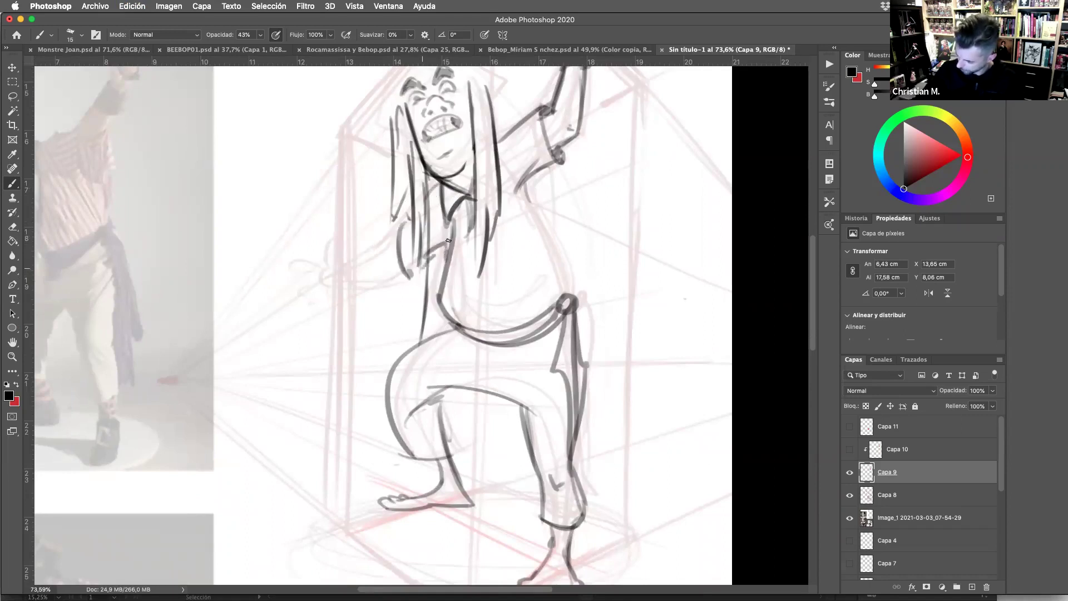
# Step: Draw the outstretched lowered forearm and its open hand with spread fingers
pyautogui.moveTo(376, 255)
pyautogui.mouseDown()
pyautogui.moveTo(392, 244)
pyautogui.moveTo(402, 273)
pyautogui.mouseUp()
pyautogui.moveTo(380, 256)
pyautogui.mouseDown()
pyautogui.moveTo(335, 270)
pyautogui.moveTo(333, 282)
pyautogui.moveTo(329, 244)
pyautogui.moveTo(318, 278)
pyautogui.moveTo(330, 288)
pyautogui.moveTo(289, 278)
pyautogui.mouseUp()
pyautogui.press('super+z')
pyautogui.moveTo(321, 278)
pyautogui.mouseDown()
pyautogui.moveTo(302, 296)
pyautogui.moveTo(327, 304)
pyautogui.moveTo(400, 235)
pyautogui.moveTo(343, 269)
pyautogui.moveTo(404, 275)
pyautogui.mouseUp()
# Step: Darken the long hair strand in front of the torso and erase its overlong lower tip
pyautogui.press('space')
pyautogui.moveTo(483, 338); pyautogui.dragTo(434, 335)
pyautogui.press('space')
pyautogui.moveTo(341, 197); pyautogui.dragTo(342, 258)
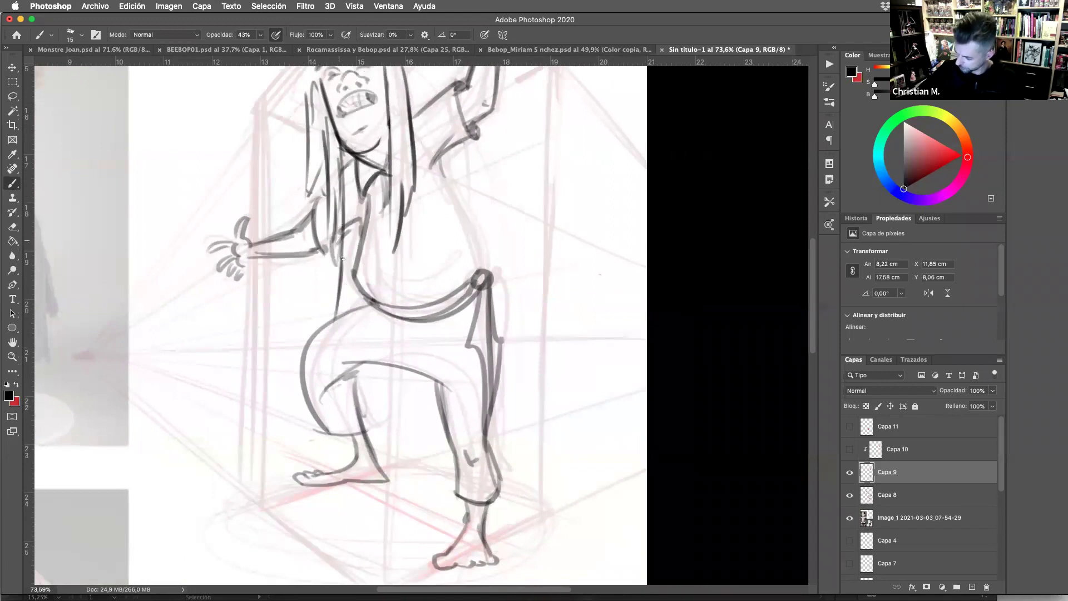
pyautogui.press('e')
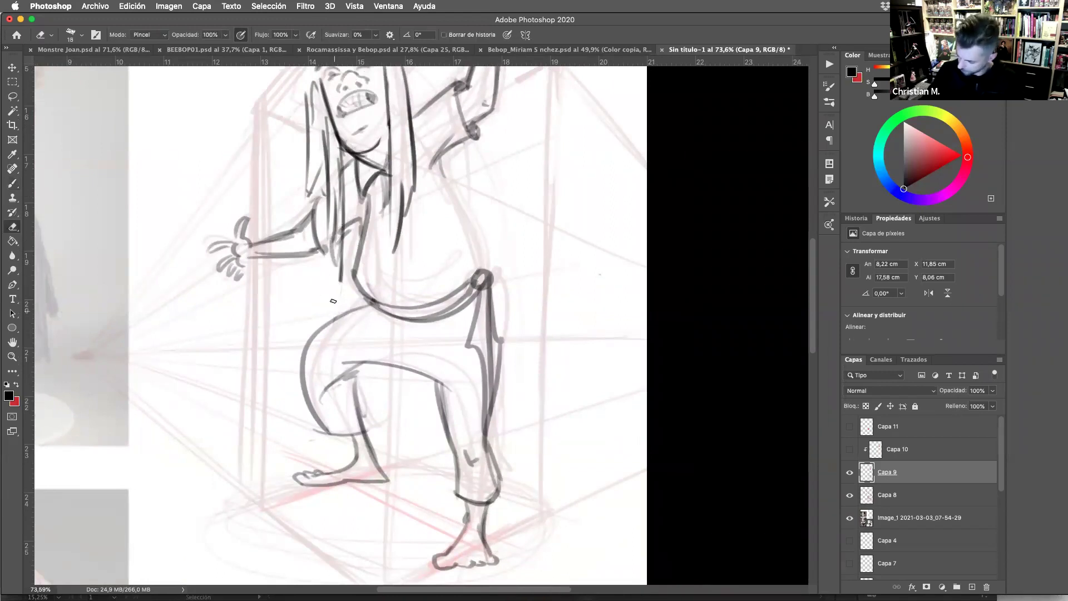
pyautogui.click(12, 183)
# Step: Draw the back contour of the shirt from the raised arm's armpit down to the sash knot
pyautogui.moveTo(397, 397)
pyautogui.mouseDown()
pyautogui.moveTo(330, 381)
pyautogui.moveTo(307, 410)
pyautogui.mouseUp()
pyautogui.moveTo(289, 362)
pyautogui.mouseDown()
pyautogui.moveTo(307, 411)
pyautogui.moveTo(257, 420)
pyautogui.mouseUp()
pyautogui.moveTo(412, 376); pyautogui.dragTo(411, 396)
pyautogui.moveTo(410, 348); pyautogui.dragTo(370, 236)
# Step: Add curved vertical stripes down the shirt's torso, following the body's form to the sash
pyautogui.moveTo(379, 267); pyautogui.dragTo(405, 332)
pyautogui.moveTo(312, 282); pyautogui.dragTo(320, 397)
pyautogui.moveTo(330, 308); pyautogui.dragTo(312, 392)
pyautogui.moveTo(335, 332); pyautogui.dragTo(344, 384)
pyautogui.moveTo(344, 286); pyautogui.dragTo(365, 339)
pyautogui.moveTo(374, 385); pyautogui.dragTo(362, 340)
pyautogui.moveTo(362, 272); pyautogui.dragTo(389, 364)
pyautogui.moveTo(388, 306); pyautogui.dragTo(403, 350)
pyautogui.moveTo(375, 277); pyautogui.dragTo(387, 306)
# Step: Add stripes following the form of the shirt's sleeves on the raised arm and the lowered arm
pyautogui.moveTo(378, 178); pyautogui.dragTo(349, 209)
pyautogui.moveTo(373, 201)
pyautogui.mouseDown()
pyautogui.moveTo(351, 218)
pyautogui.moveTo(371, 200)
pyautogui.mouseUp()
pyautogui.moveTo(388, 208); pyautogui.dragTo(353, 229)
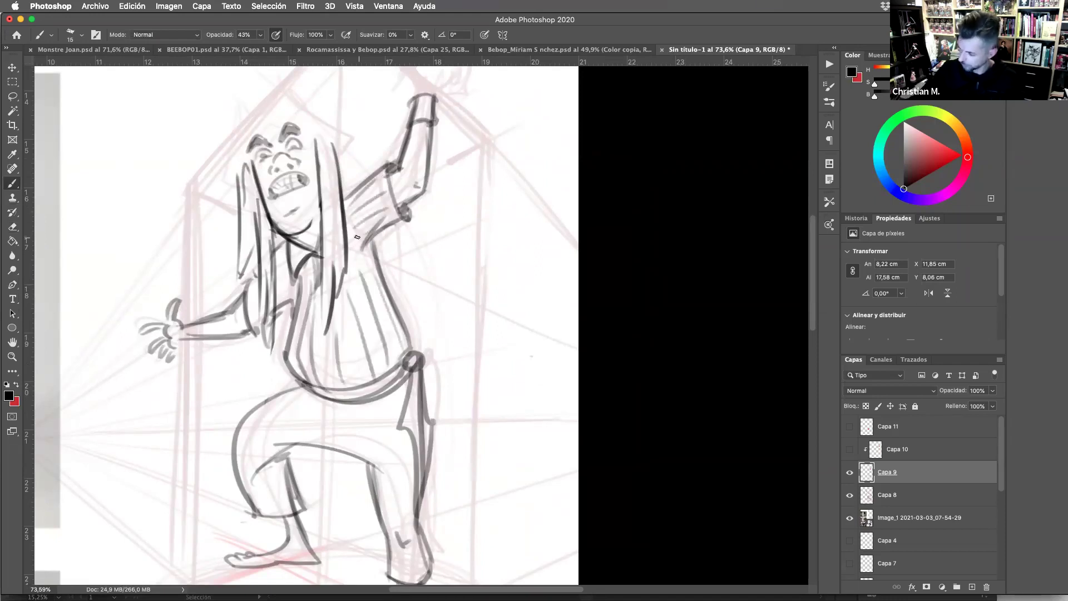
pyautogui.moveTo(286, 253)
pyautogui.mouseDown()
pyautogui.moveTo(275, 266)
pyautogui.moveTo(283, 276)
pyautogui.mouseUp()
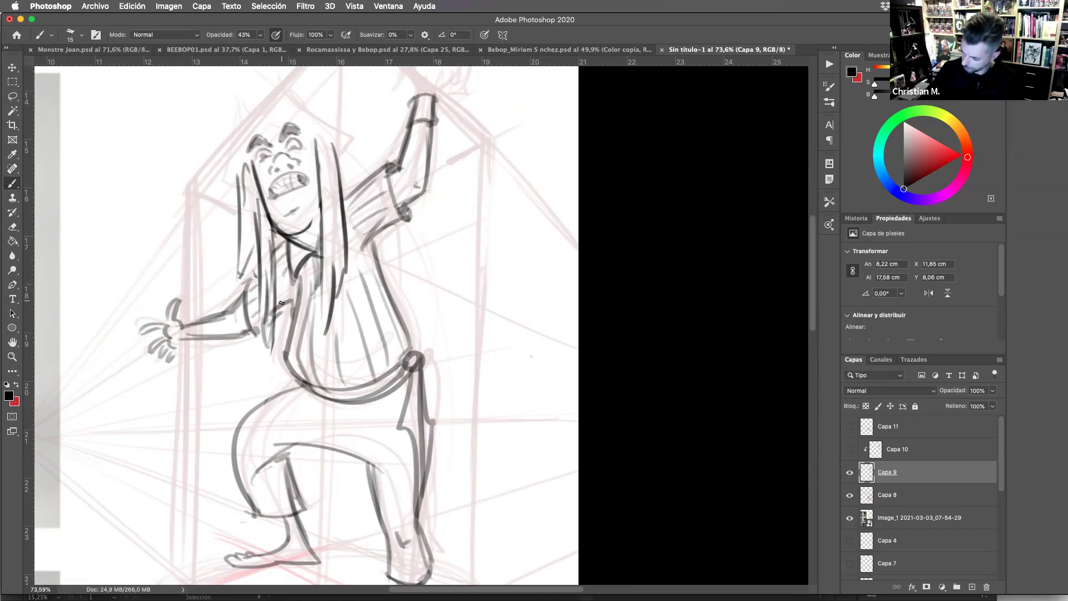
# Step: Draw the hairline and the long hair strands framing the face, and erase their stray line parts
pyautogui.moveTo(405, 333); pyautogui.dragTo(469, 423)
pyautogui.moveTo(329, 230)
pyautogui.mouseDown()
pyautogui.moveTo(349, 216)
pyautogui.moveTo(316, 250)
pyautogui.mouseUp()
pyautogui.moveTo(361, 224)
pyautogui.mouseDown()
pyautogui.moveTo(374, 227)
pyautogui.moveTo(397, 324)
pyautogui.mouseUp()
pyautogui.moveTo(383, 240)
pyautogui.mouseDown()
pyautogui.moveTo(398, 328)
pyautogui.moveTo(397, 266)
pyautogui.moveTo(409, 364)
pyautogui.mouseUp()
pyautogui.click(13, 226)
pyautogui.moveTo(410, 271)
pyautogui.mouseDown()
pyautogui.moveTo(398, 239)
pyautogui.moveTo(408, 308)
pyautogui.mouseUp()
pyautogui.moveTo(304, 295)
pyautogui.mouseDown()
pyautogui.moveTo(303, 244)
pyautogui.moveTo(308, 278)
pyautogui.mouseUp()
pyautogui.moveTo(298, 356)
pyautogui.mouseDown()
pyautogui.moveTo(303, 253)
pyautogui.moveTo(315, 367)
pyautogui.mouseUp()
# Step: Draw the pirate hat around the head with a pointed crown, a small curl at the front and folded brim ends
pyautogui.click(12, 183)
pyautogui.moveTo(304, 184)
pyautogui.mouseDown()
pyautogui.moveTo(328, 202)
pyautogui.moveTo(332, 167)
pyautogui.mouseUp()
pyautogui.moveTo(303, 188); pyautogui.dragTo(308, 289)
pyautogui.moveTo(329, 159)
pyautogui.mouseDown()
pyautogui.moveTo(369, 207)
pyautogui.moveTo(427, 232)
pyautogui.moveTo(420, 259)
pyautogui.mouseUp()
pyautogui.moveTo(315, 188); pyautogui.dragTo(328, 187)
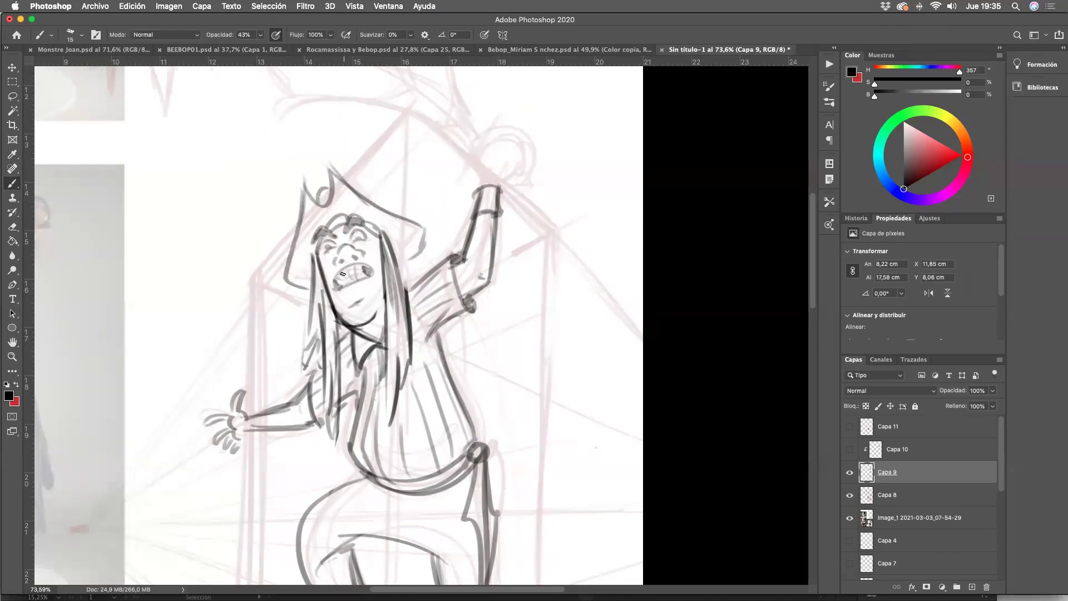
pyautogui.moveTo(401, 263); pyautogui.dragTo(425, 229)
# Step: Draw the raised fist with its curled fingers gripping the sword handle and the rounded pommel below it
pyautogui.scroll(-3, 511, 378)
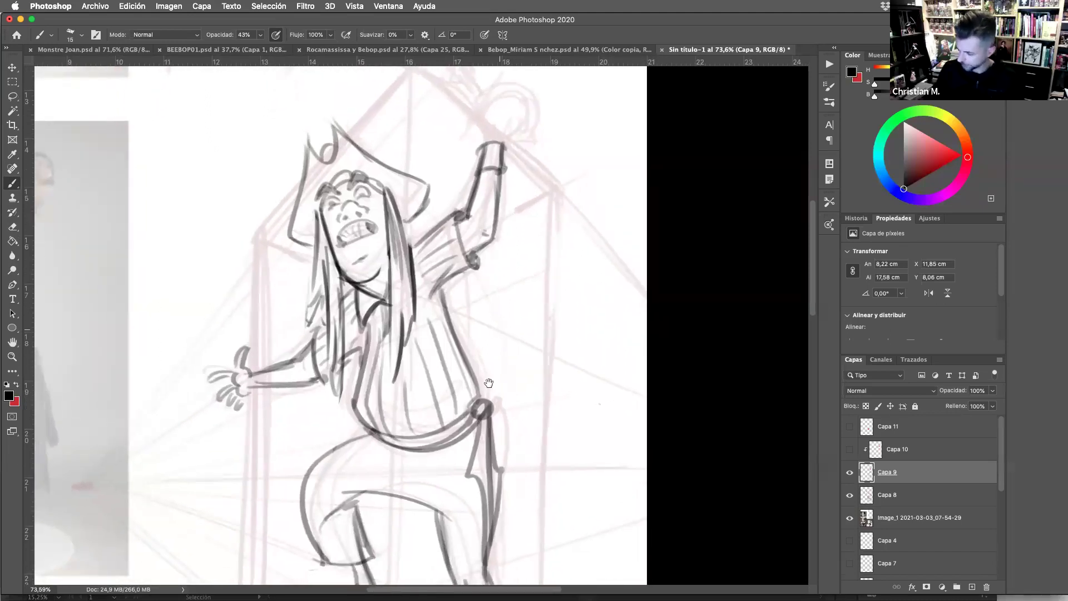
pyautogui.scroll(5, 489, 383)
pyautogui.moveTo(462, 325)
pyautogui.mouseDown()
pyautogui.moveTo(451, 311)
pyautogui.moveTo(479, 277)
pyautogui.moveTo(473, 313)
pyautogui.moveTo(498, 304)
pyautogui.moveTo(487, 319)
pyautogui.mouseUp()
pyautogui.press('super+z')
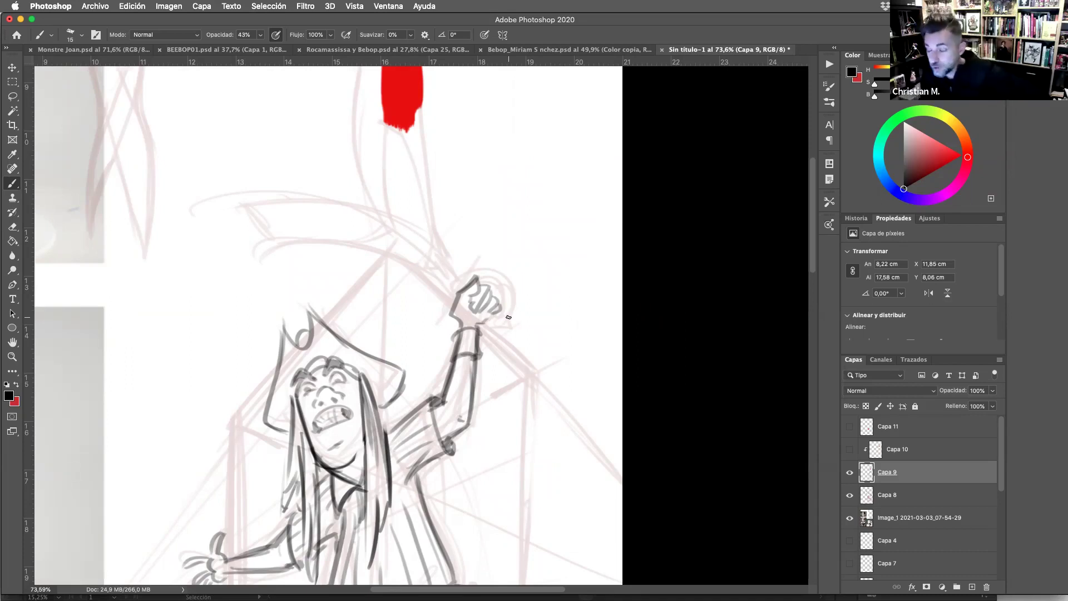
pyautogui.moveTo(482, 315)
pyautogui.mouseDown()
pyautogui.moveTo(505, 315)
pyautogui.moveTo(493, 328)
pyautogui.moveTo(512, 314)
pyautogui.moveTo(498, 332)
pyautogui.mouseUp()
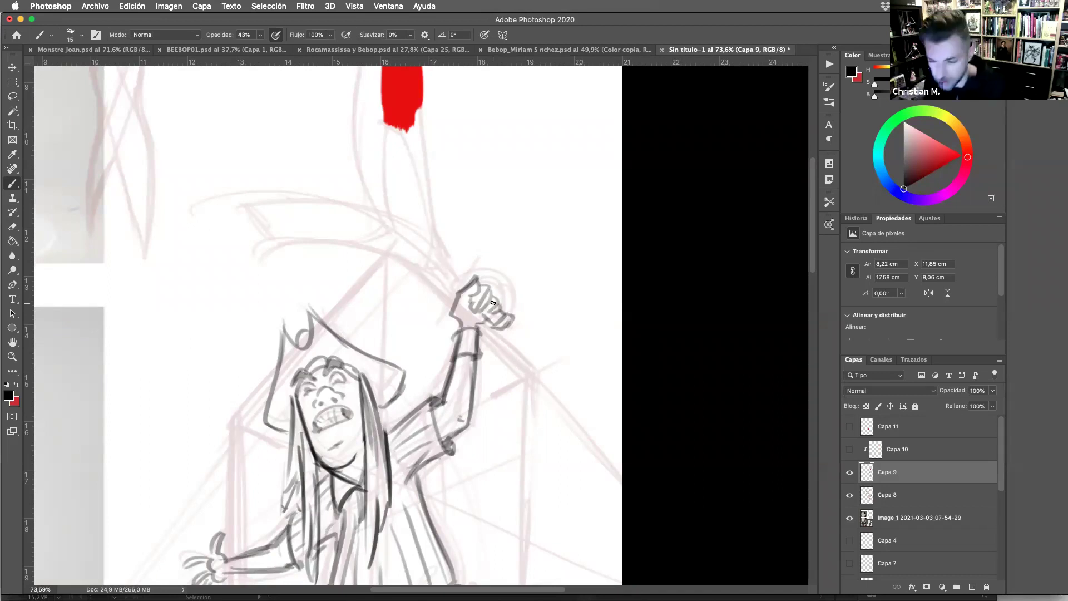
pyautogui.moveTo(501, 325)
pyautogui.mouseDown()
pyautogui.moveTo(513, 316)
pyautogui.moveTo(500, 337)
pyautogui.mouseUp()
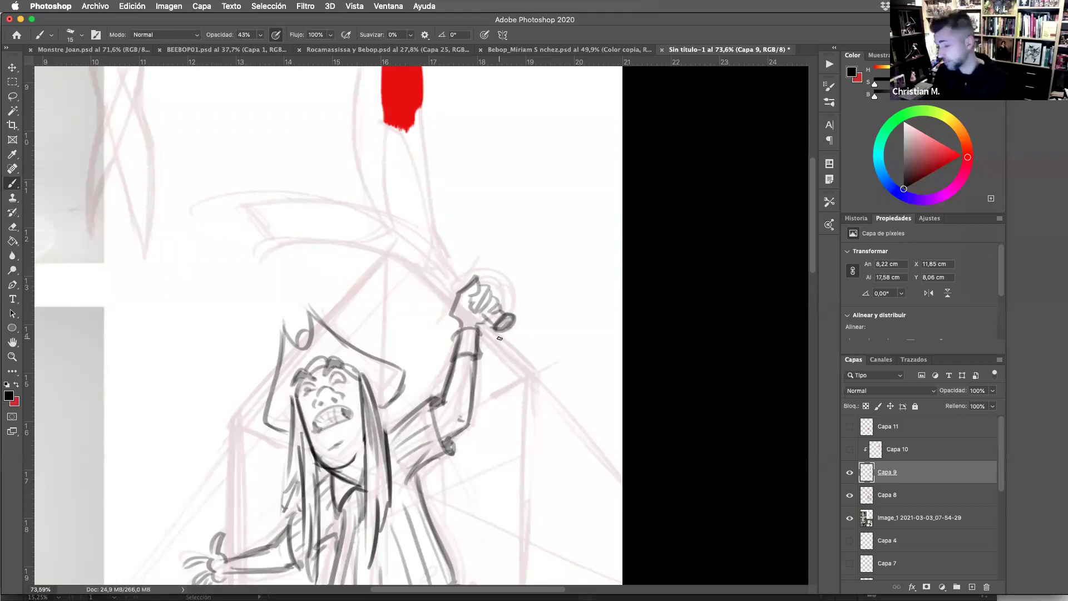
# Step: Draw the sword's straight crossguard above the fist and the curved knuckle guard around the fingers
pyautogui.moveTo(444, 310); pyautogui.dragTo(485, 261)
pyautogui.moveTo(445, 308)
pyautogui.mouseDown()
pyautogui.moveTo(482, 262)
pyautogui.moveTo(439, 320)
pyautogui.mouseUp()
pyautogui.moveTo(485, 260); pyautogui.dragTo(440, 317)
pyautogui.moveTo(480, 276)
pyautogui.mouseDown()
pyautogui.moveTo(503, 314)
pyautogui.moveTo(507, 297)
pyautogui.moveTo(489, 322)
pyautogui.mouseUp()
pyautogui.moveTo(482, 274)
pyautogui.mouseDown()
pyautogui.moveTo(511, 306)
pyautogui.moveTo(501, 315)
pyautogui.mouseUp()
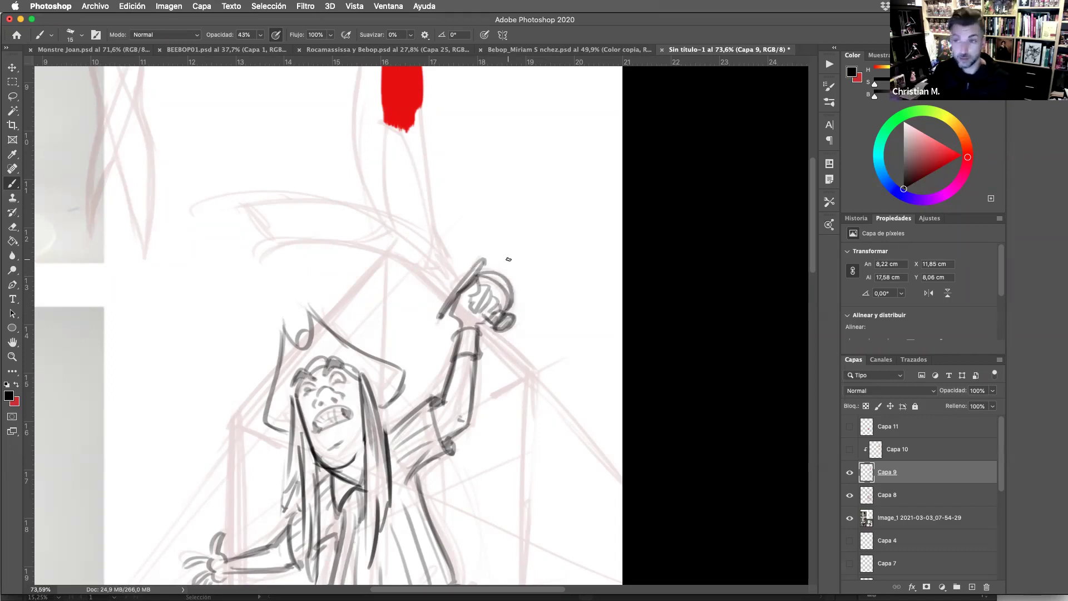
# Step: Draw the broad curved cutlass blade sweeping from the crossguard over the hat, following the pink sketch
pyautogui.hscroll(-3, 588, 348)
pyautogui.scroll(2, 588, 347)
pyautogui.moveTo(547, 324)
pyautogui.mouseDown()
pyautogui.moveTo(426, 241)
pyautogui.moveTo(317, 261)
pyautogui.mouseUp()
pyautogui.press('super+z')
pyautogui.moveTo(544, 331)
pyautogui.mouseDown()
pyautogui.moveTo(471, 249)
pyautogui.moveTo(226, 302)
pyautogui.moveTo(377, 358)
pyautogui.moveTo(415, 233)
pyautogui.moveTo(556, 347)
pyautogui.moveTo(529, 290)
pyautogui.moveTo(545, 325)
pyautogui.mouseUp()
pyautogui.press('super+z')
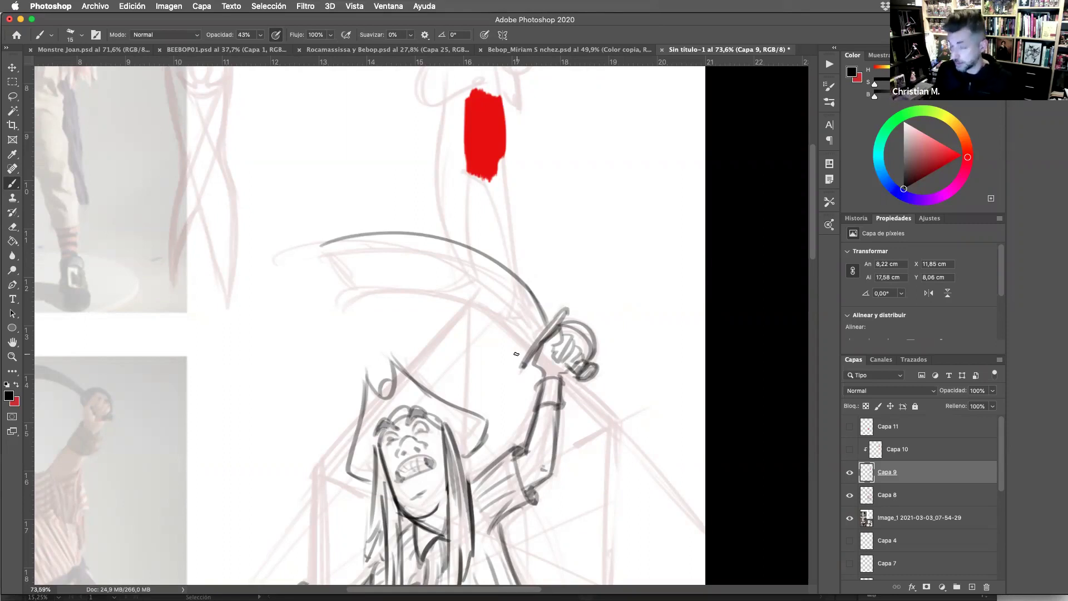
pyautogui.moveTo(322, 244)
pyautogui.mouseDown()
pyautogui.moveTo(362, 295)
pyautogui.moveTo(414, 279)
pyautogui.moveTo(534, 320)
pyautogui.mouseUp()
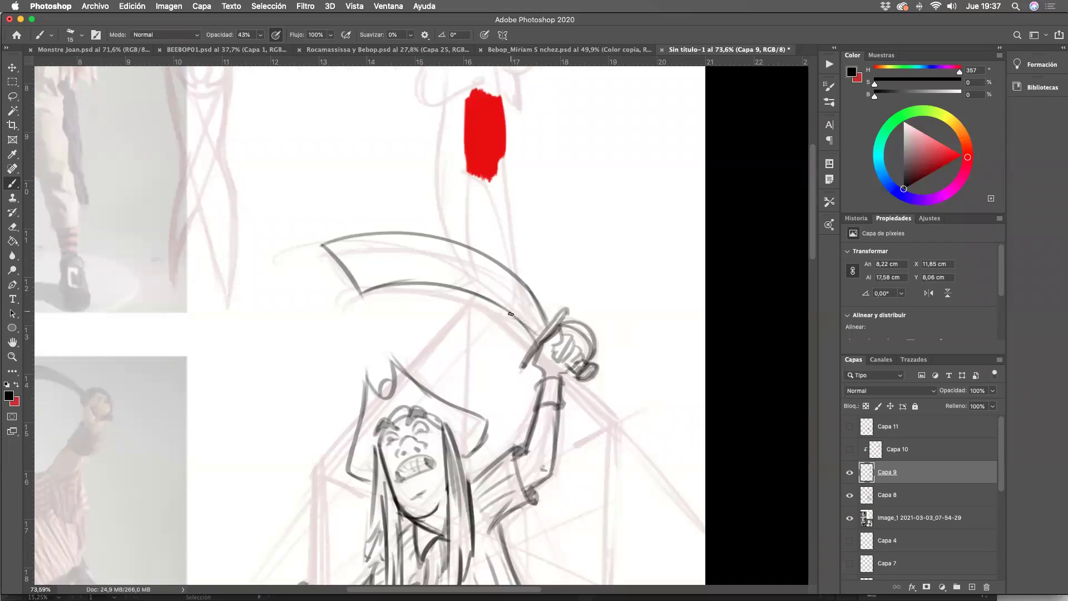
# Step: Try to shift the inked figure on Capa 9 up and away from the pink sketch
pyautogui.moveTo(591, 507)
pyautogui.mouseDown()
pyautogui.moveTo(568, 429)
pyautogui.moveTo(558, 415)
pyautogui.moveTo(543, 418)
pyautogui.mouseUp()
pyautogui.press('super+z')
pyautogui.press('super+z')
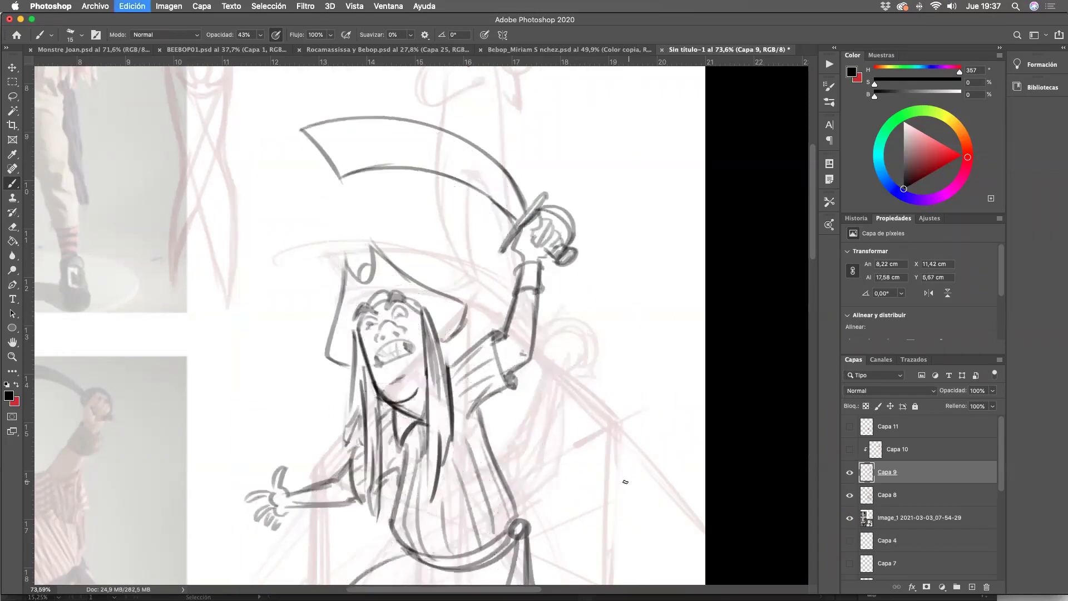
pyautogui.moveTo(609, 490); pyautogui.dragTo(551, 123)
pyautogui.moveTo(560, 422); pyautogui.dragTo(545, 423)
pyautogui.moveTo(579, 441); pyautogui.dragTo(585, 328)
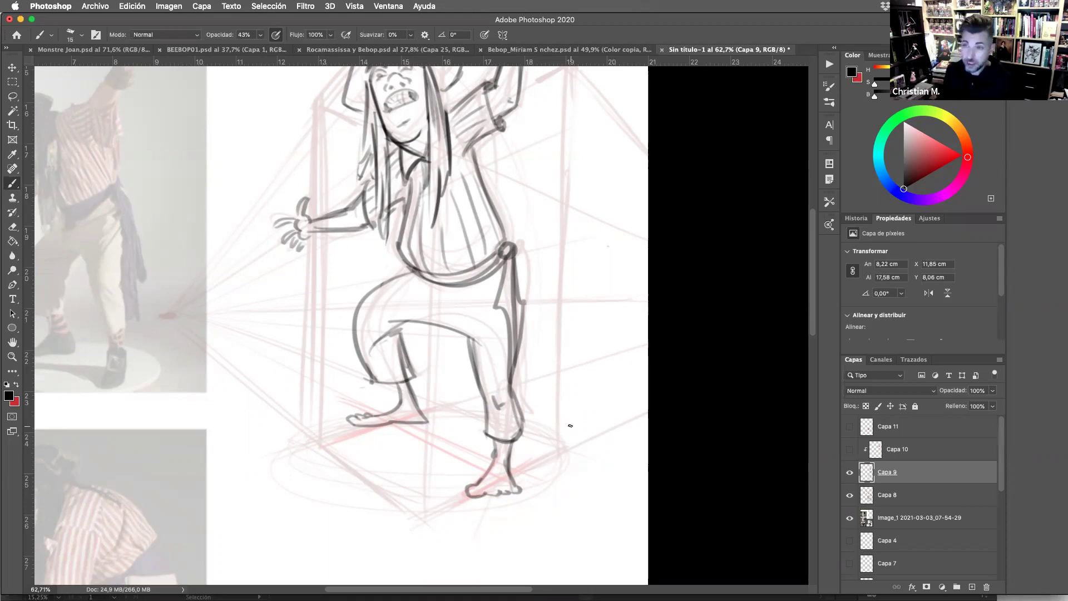
pyautogui.moveTo(438, 396); pyautogui.dragTo(443, 444)
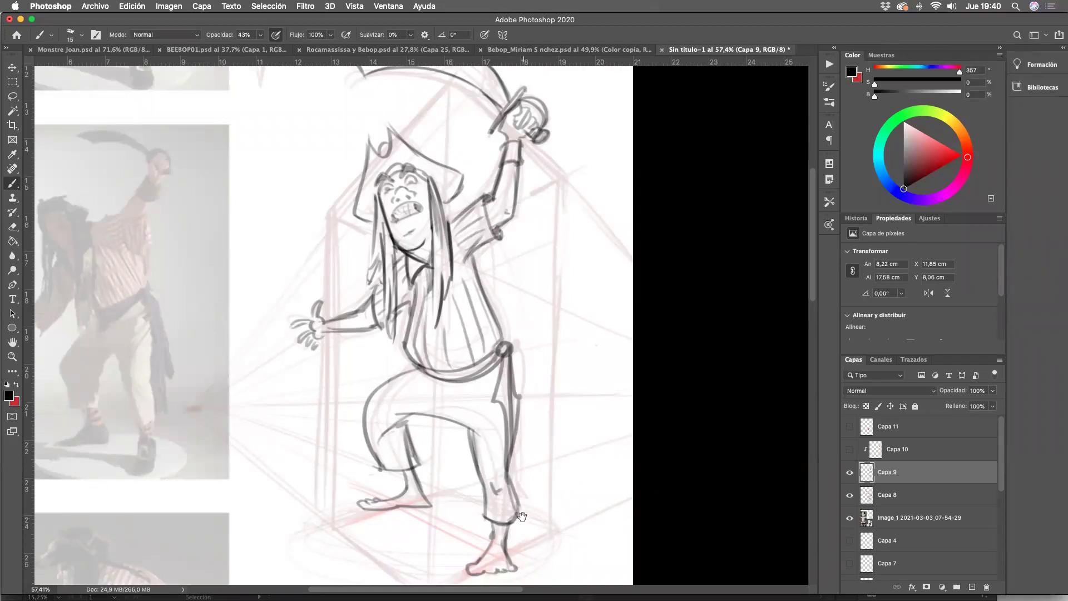
pyautogui.hscroll(3, 518, 517)
pyautogui.scroll(-2, 517, 517)
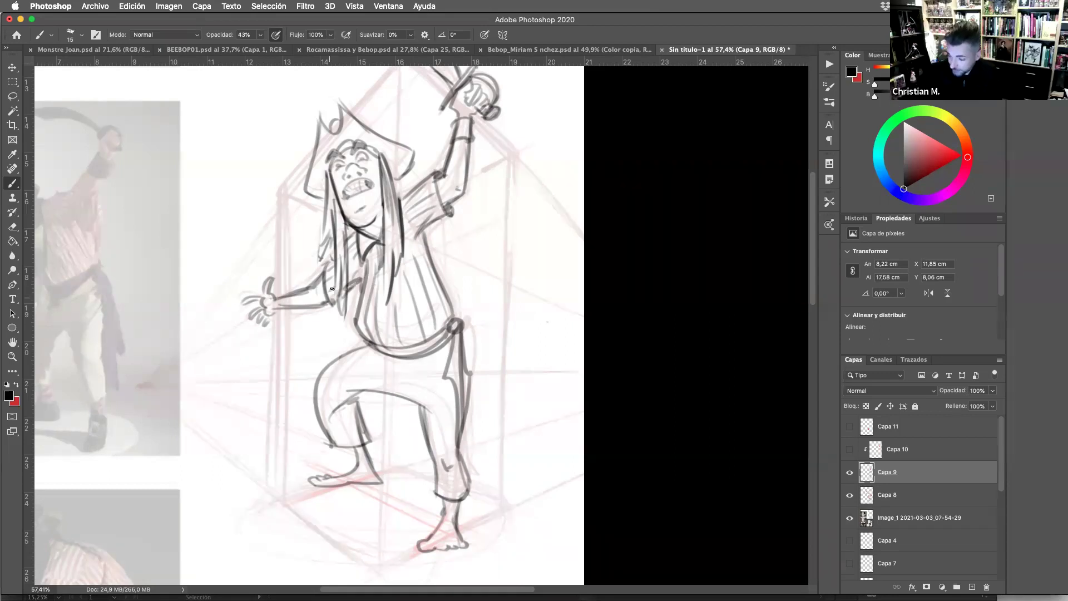
# Step: Darken the lowered arm's sleeve contour near the elbow and reinforce the sash knot at the hip
pyautogui.moveTo(322, 273)
pyautogui.mouseDown()
pyautogui.moveTo(356, 232)
pyautogui.moveTo(324, 294)
pyautogui.moveTo(346, 297)
pyautogui.moveTo(327, 273)
pyautogui.moveTo(335, 304)
pyautogui.mouseUp()
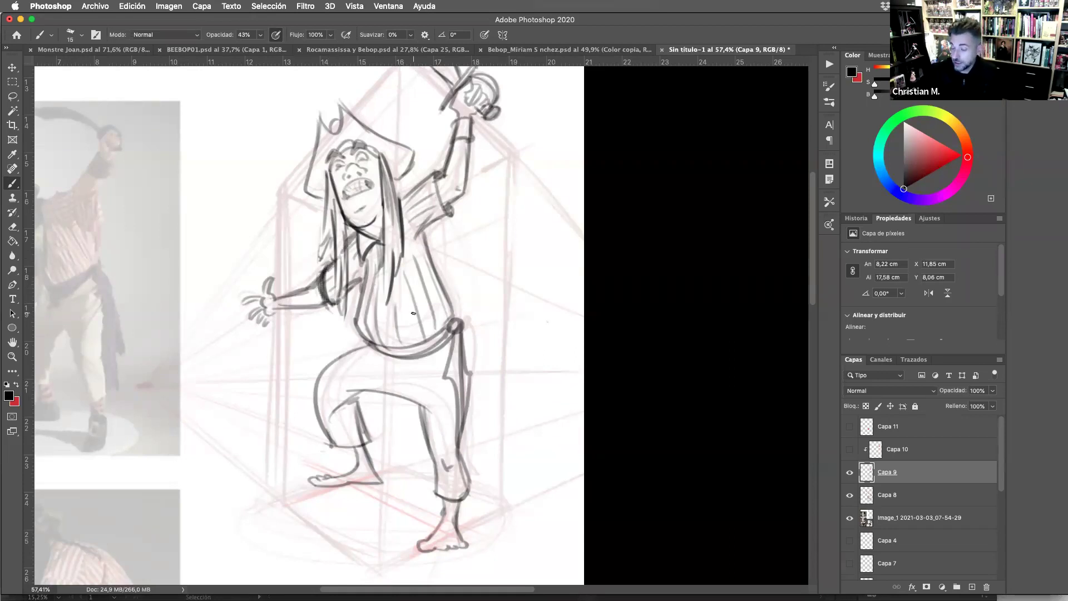
pyautogui.moveTo(510, 336)
pyautogui.mouseDown()
pyautogui.moveTo(499, 355)
pyautogui.moveTo(551, 367)
pyautogui.mouseUp()
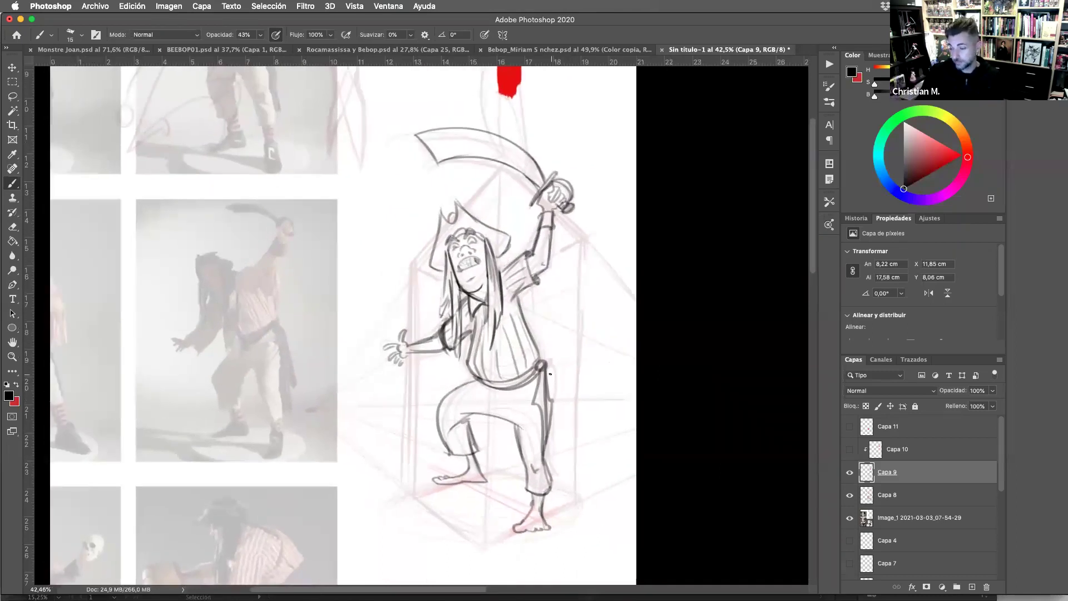
pyautogui.scroll(3, 562, 351)
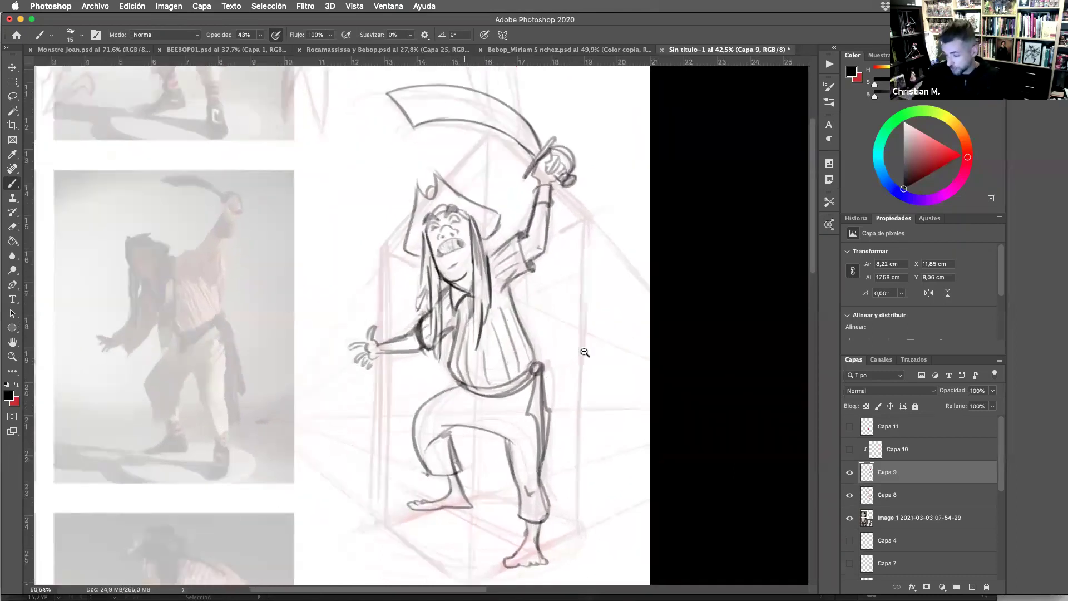
pyautogui.moveTo(540, 368)
pyautogui.mouseDown()
pyautogui.moveTo(533, 377)
pyautogui.moveTo(529, 363)
pyautogui.mouseUp()
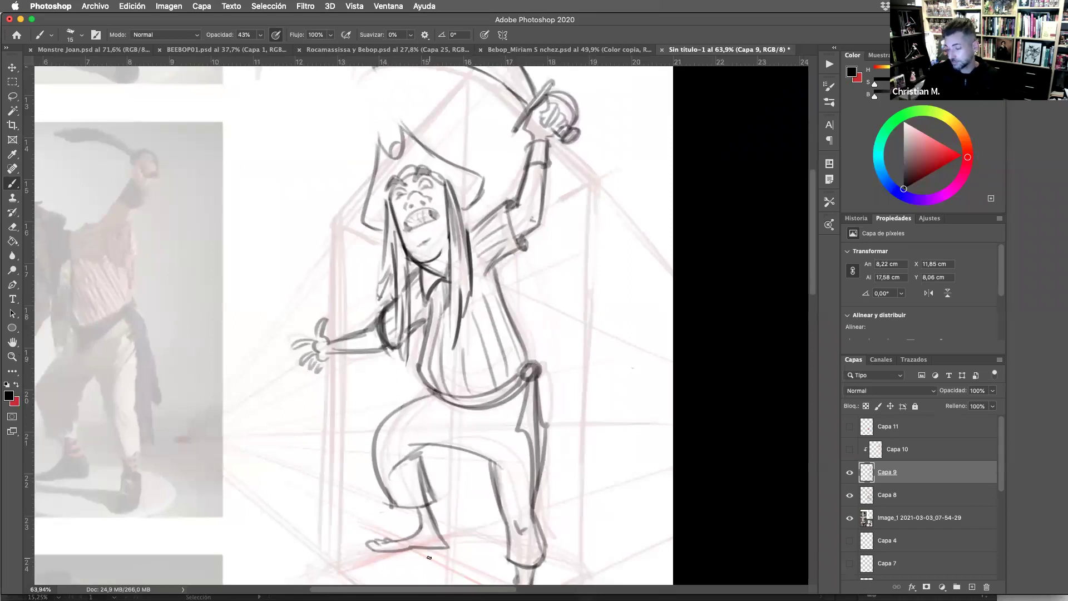
# Step: Switch to BEEBOP01.psd and examine the reference photos, the boar character sketch and the handwritten personality notes
pyautogui.click(175, 48)
pyautogui.scroll(-5, 562, 272)
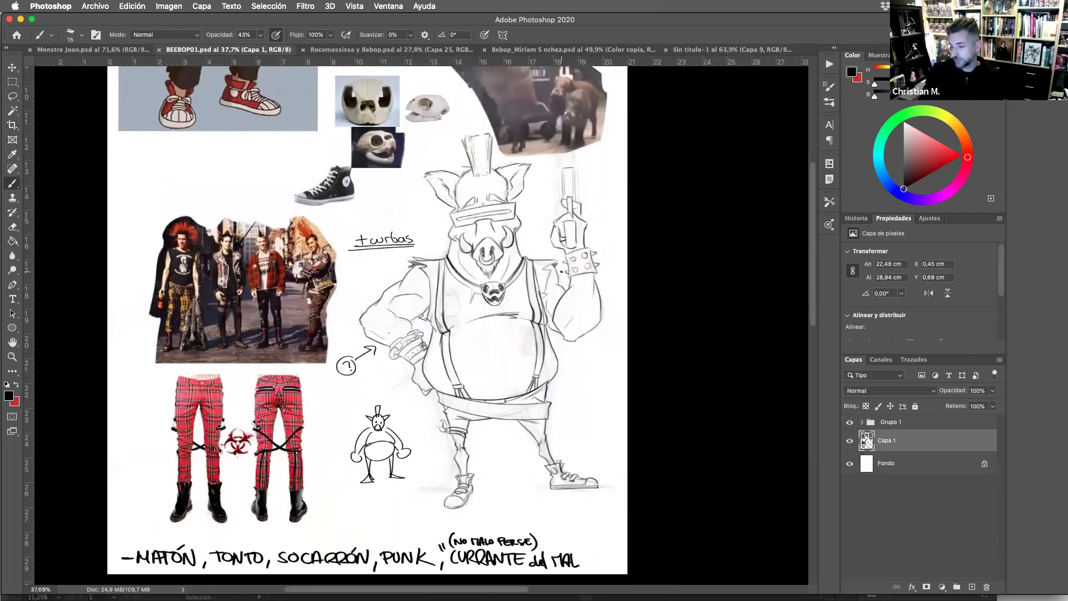
pyautogui.scroll(7, 562, 272)
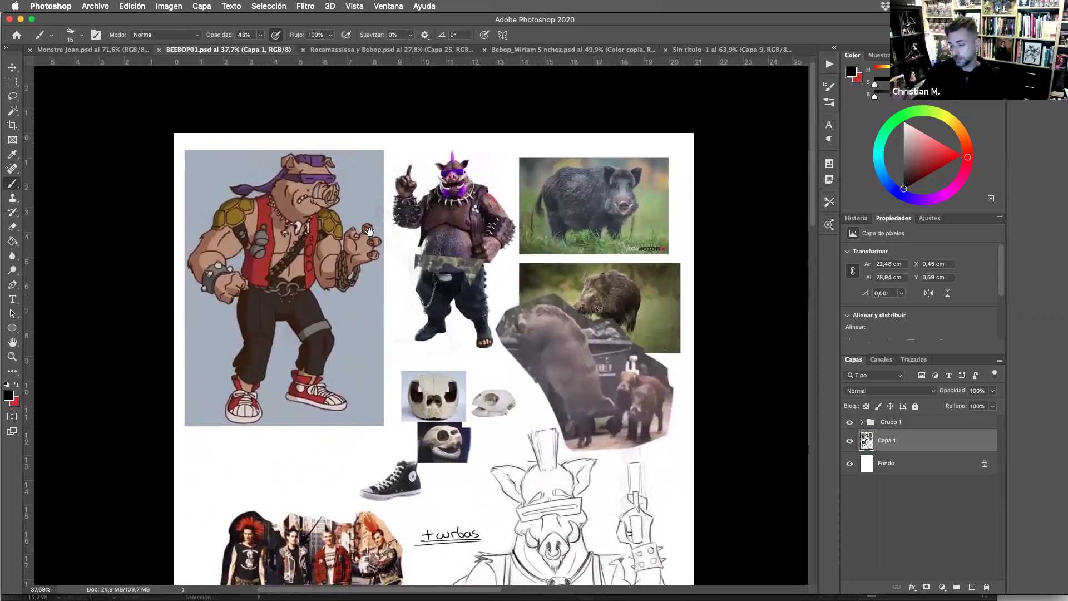
pyautogui.scroll(-3, 583, 462)
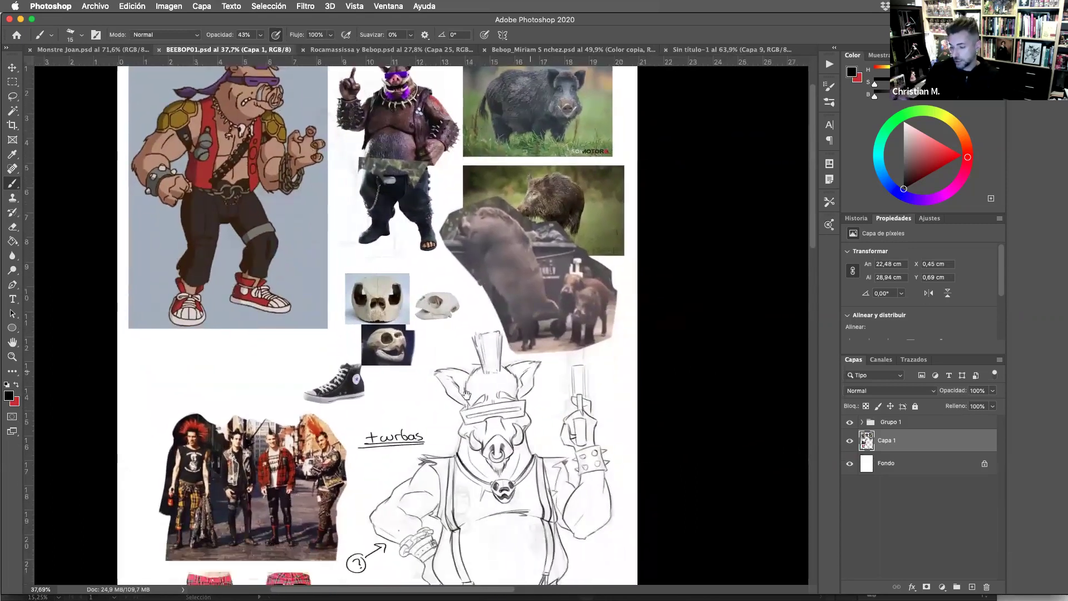
pyautogui.scroll(-3, 525, 490)
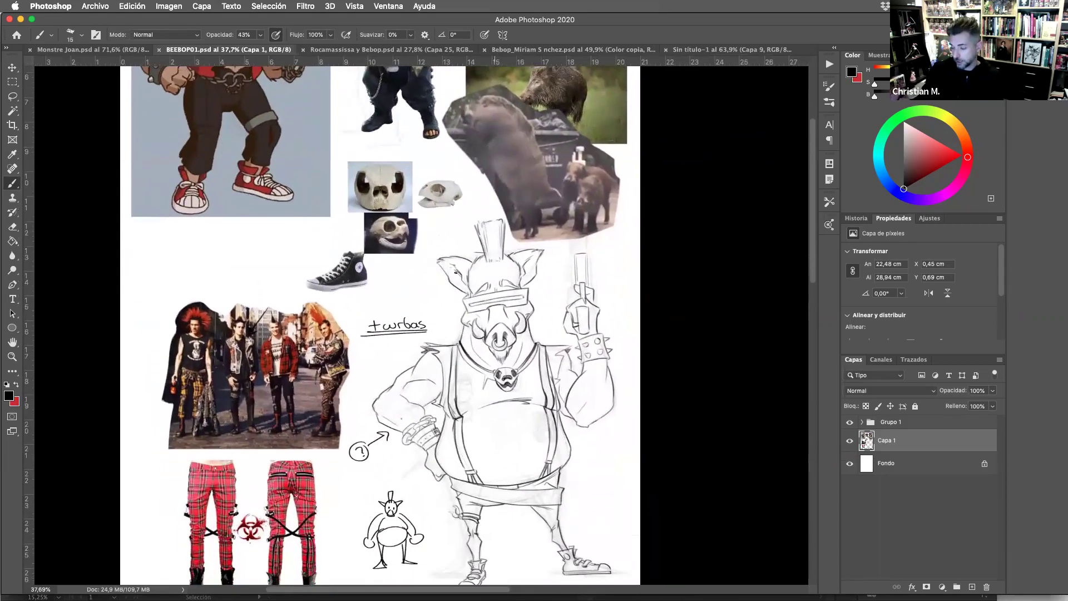
pyautogui.scroll(-2, 442, 215)
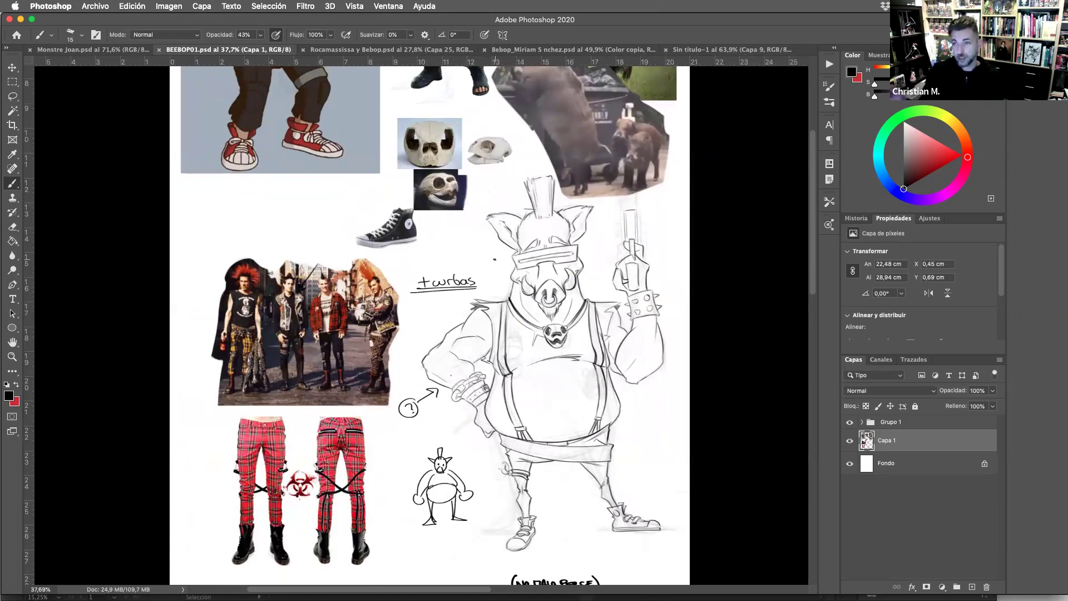
pyautogui.scroll(-3, 397, 272)
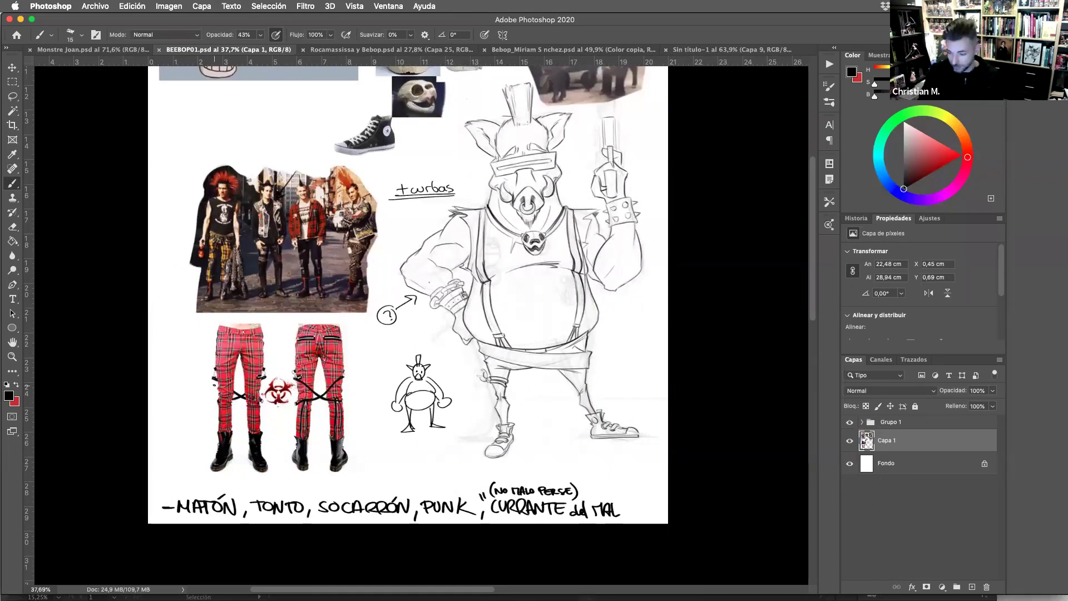
pyautogui.moveTo(488, 268); pyautogui.dragTo(424, 435)
pyautogui.scroll(-4, 422, 436)
pyautogui.scroll(2, 423, 436)
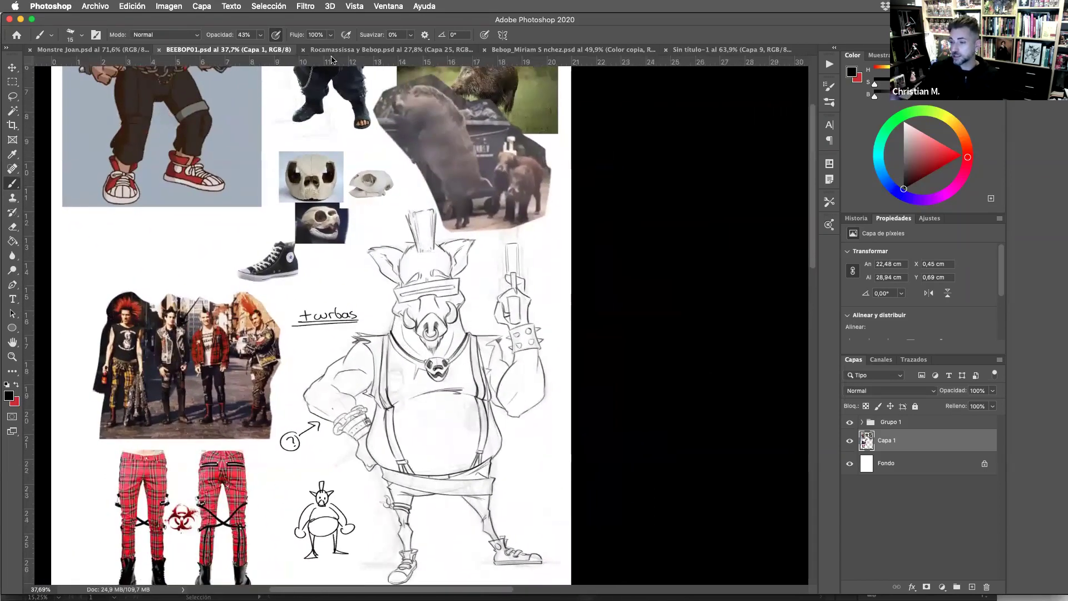
# Step: Examine the finished characters in Rocamassissa y Bebop.psd, up close and as a whole, and return to the Sin título-1 pirate drawing
pyautogui.click(338, 52)
pyautogui.scroll(3, 457, 374)
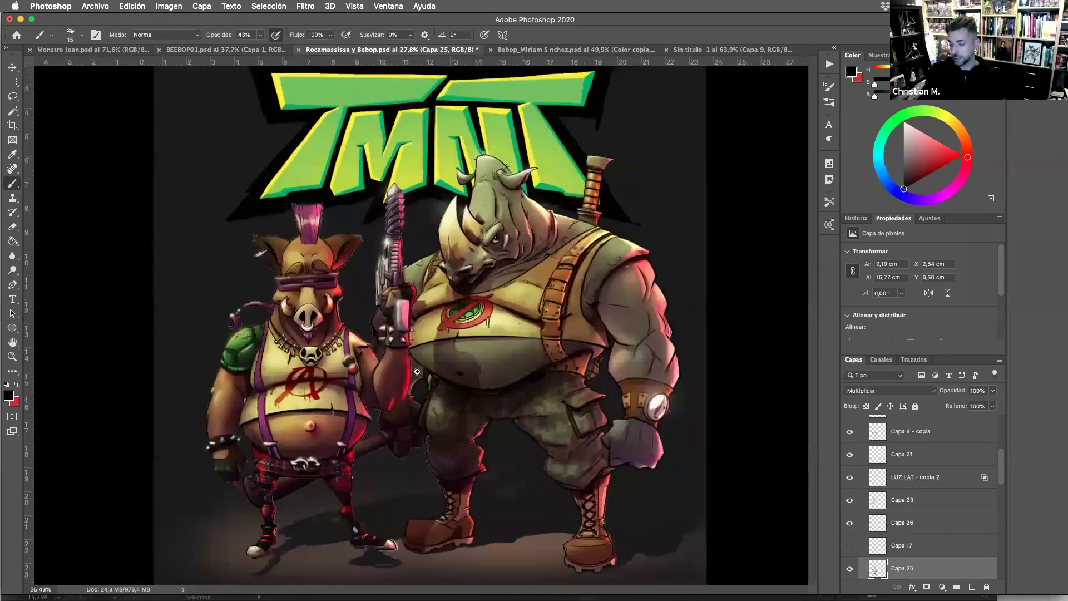
pyautogui.moveTo(457, 374); pyautogui.dragTo(593, 308)
pyautogui.scroll(-3, 591, 355)
pyautogui.scroll(2, 591, 355)
pyautogui.scroll(-1, 591, 356)
pyautogui.moveTo(591, 355); pyautogui.dragTo(544, 361)
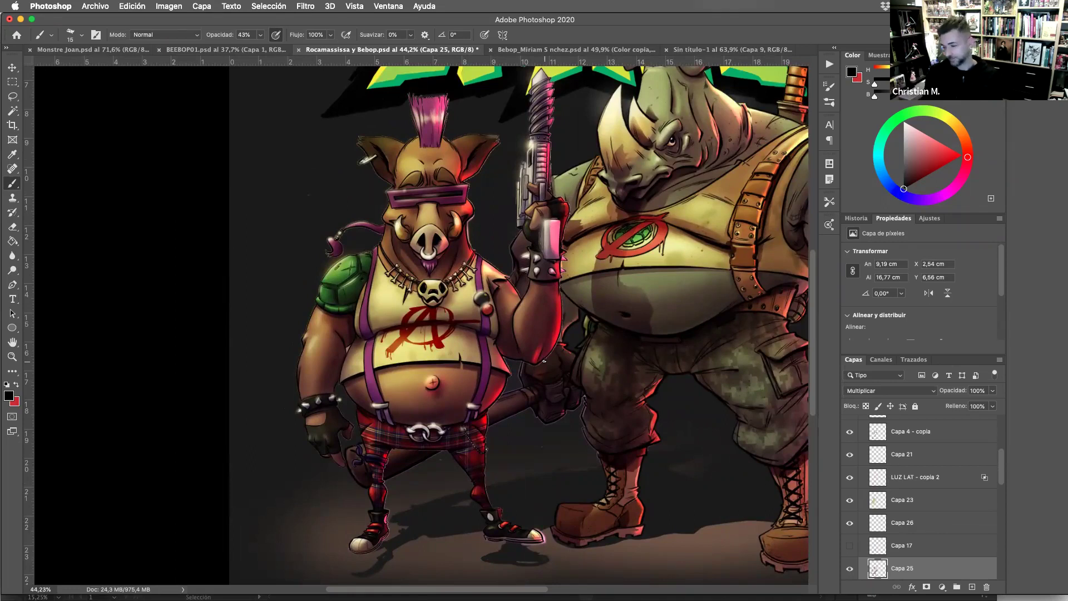
pyautogui.scroll(-5, 640, 489)
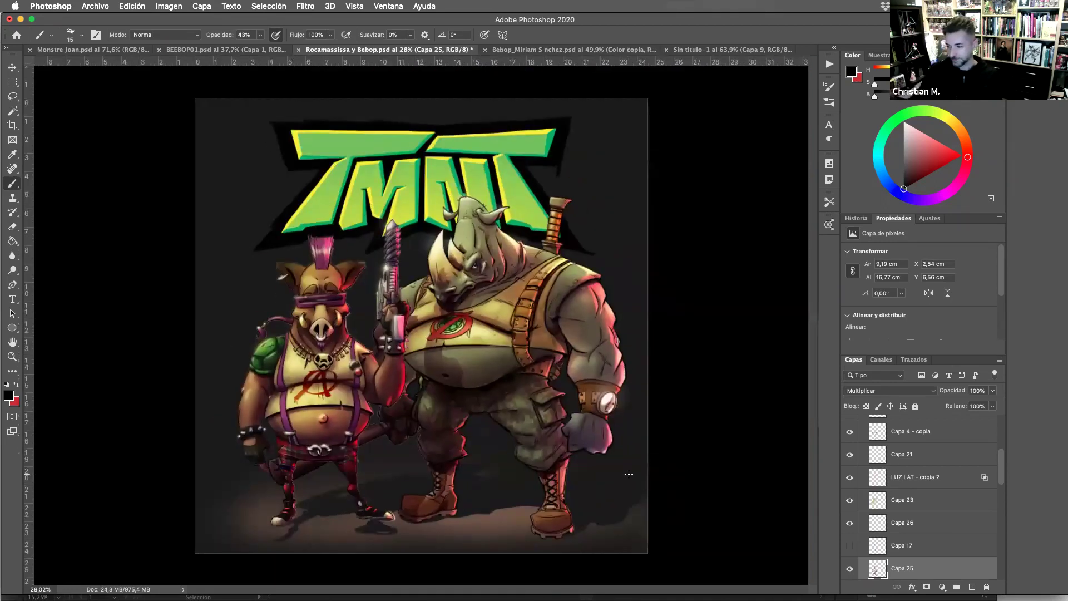
pyautogui.click(695, 50)
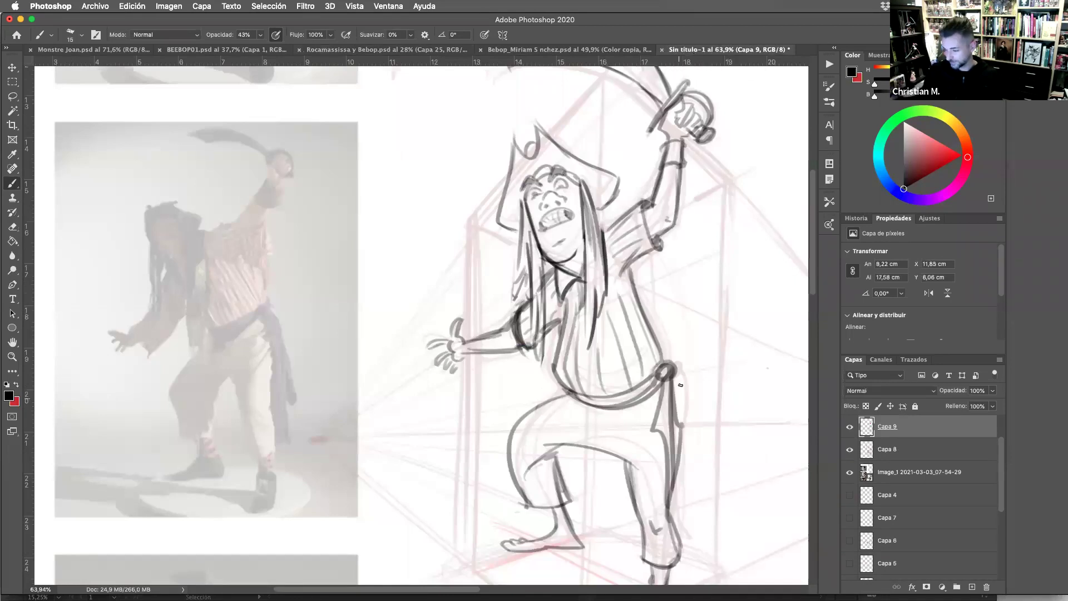
pyautogui.moveTo(632, 278); pyautogui.dragTo(639, 253)
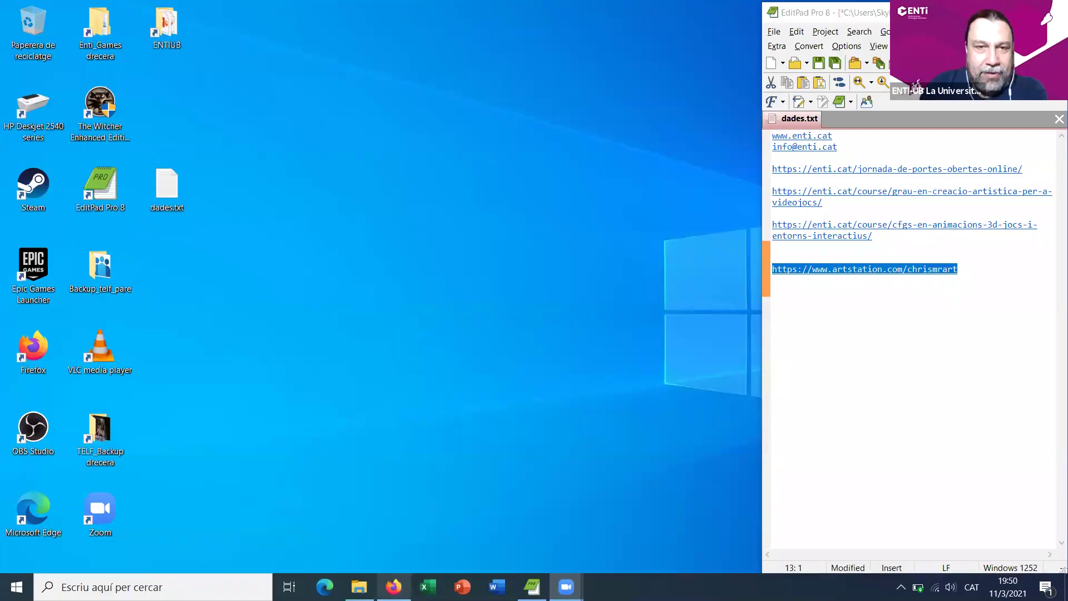
# Step: Switch to Firefox and look through the illustrator's ArtStation portfolio, returning to the profile header at the end
pyautogui.click(393, 587)
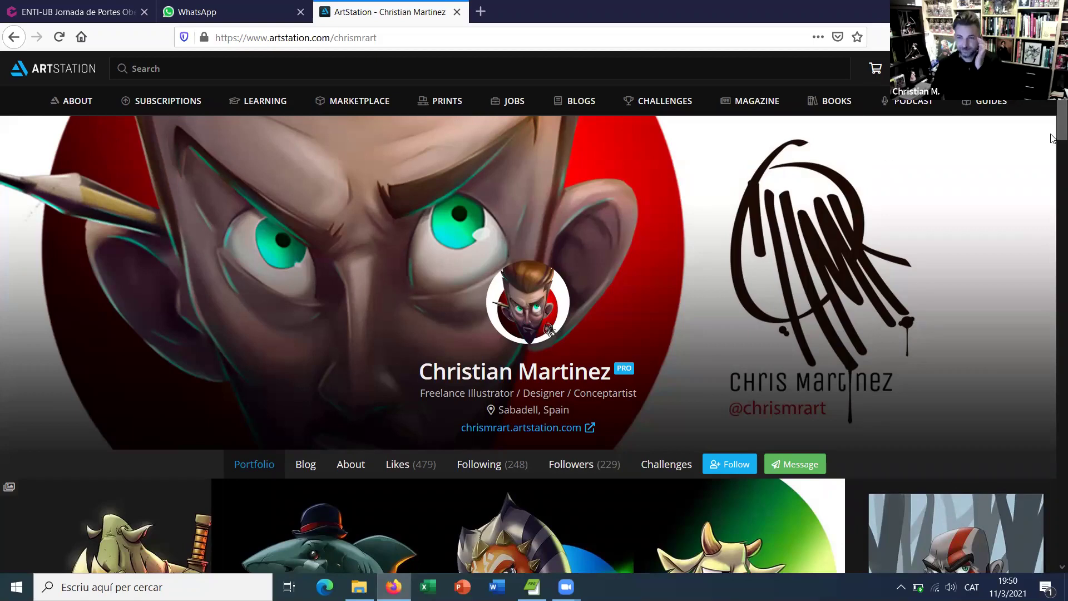
pyautogui.scroll(-1, 1053, 125)
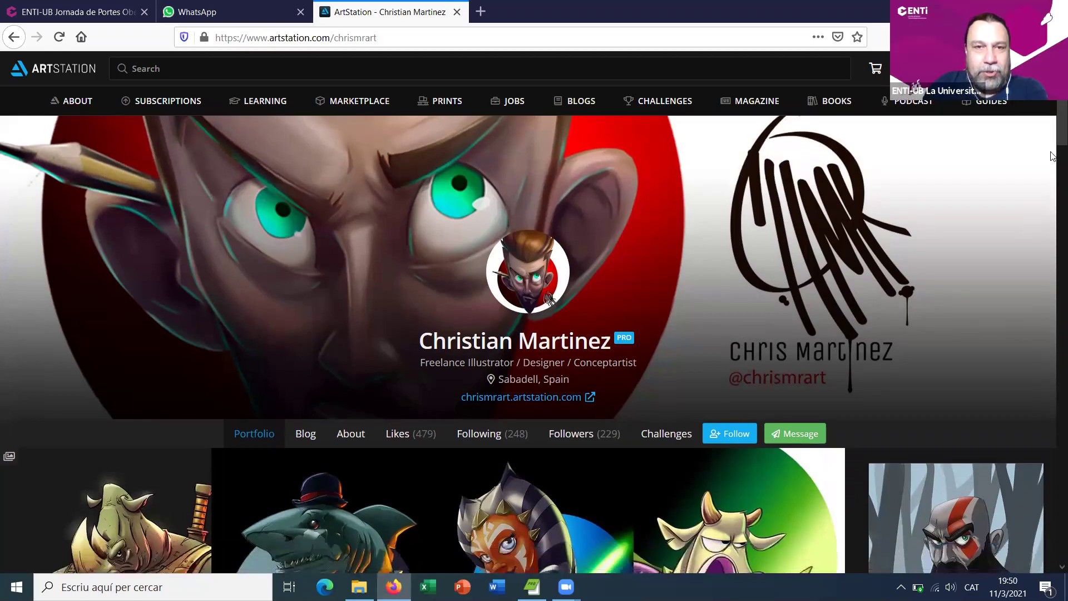
pyautogui.scroll(-3, 1053, 156)
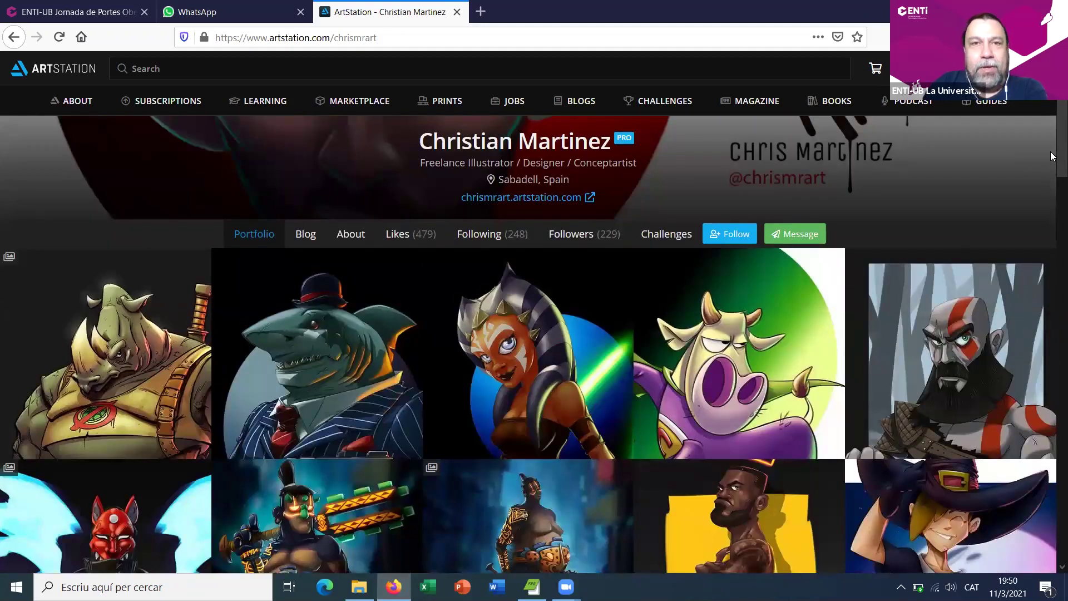
pyautogui.scroll(-2, 1053, 158)
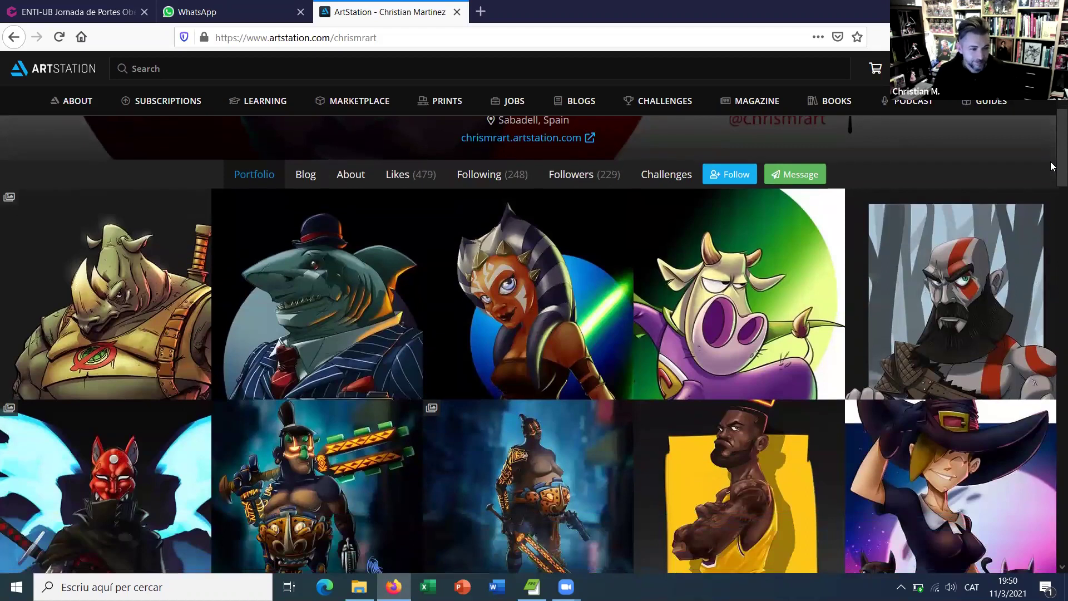
pyautogui.scroll(-2, 1052, 166)
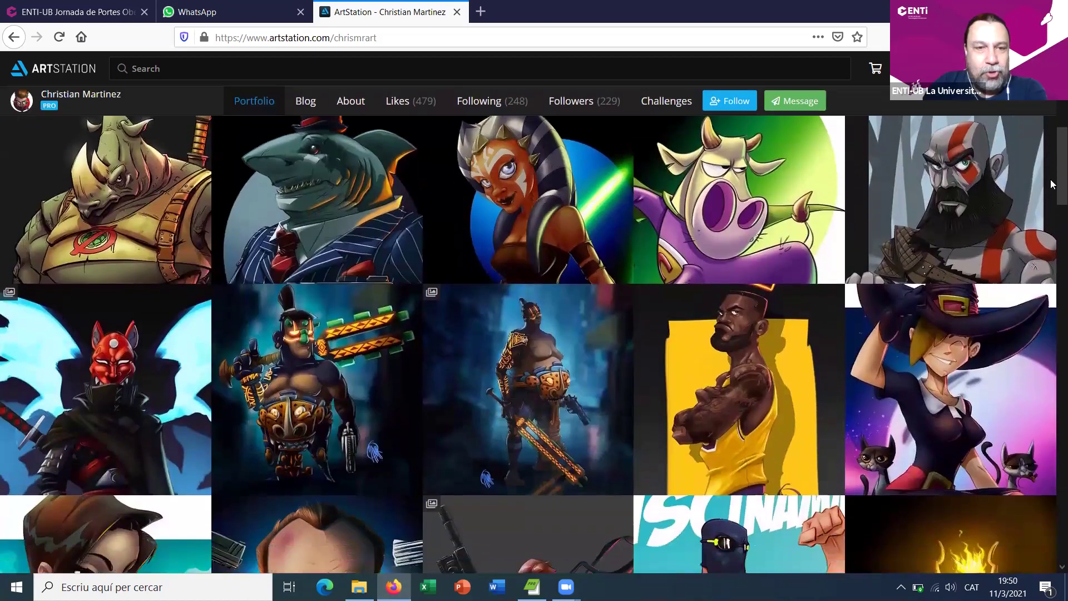
pyautogui.moveTo(1053, 184); pyautogui.dragTo(1052, 283)
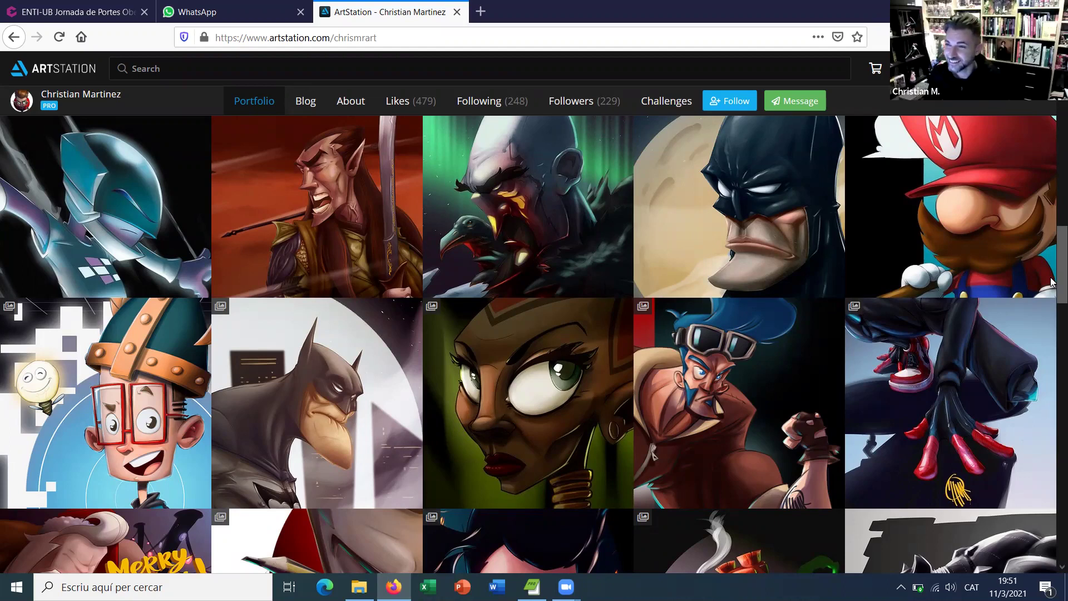
pyautogui.scroll(4, 1051, 282)
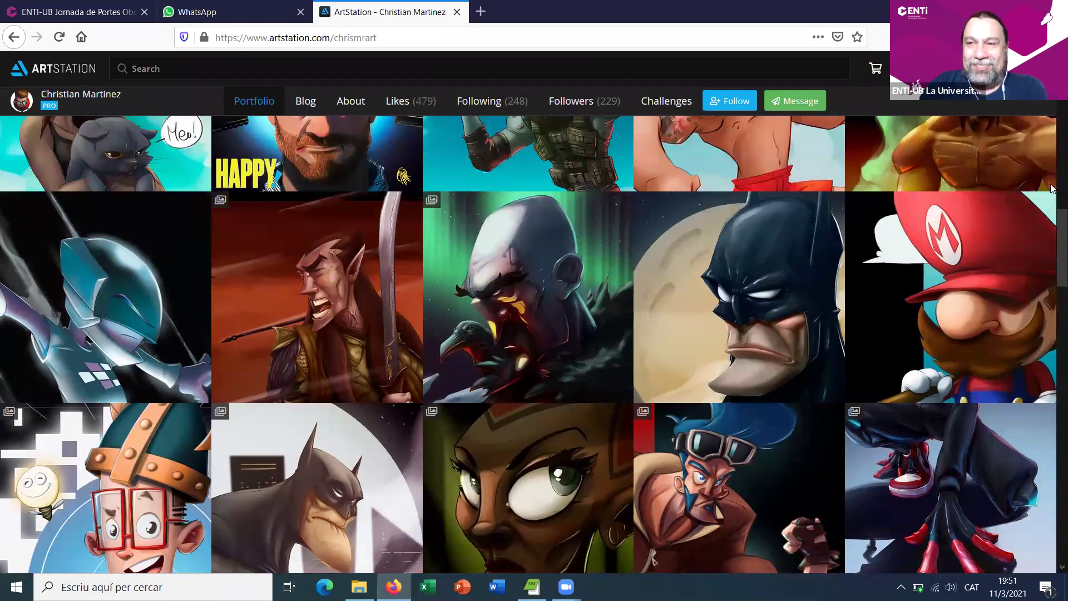
pyautogui.scroll(5, 1051, 123)
pyautogui.scroll(-2, 1052, 145)
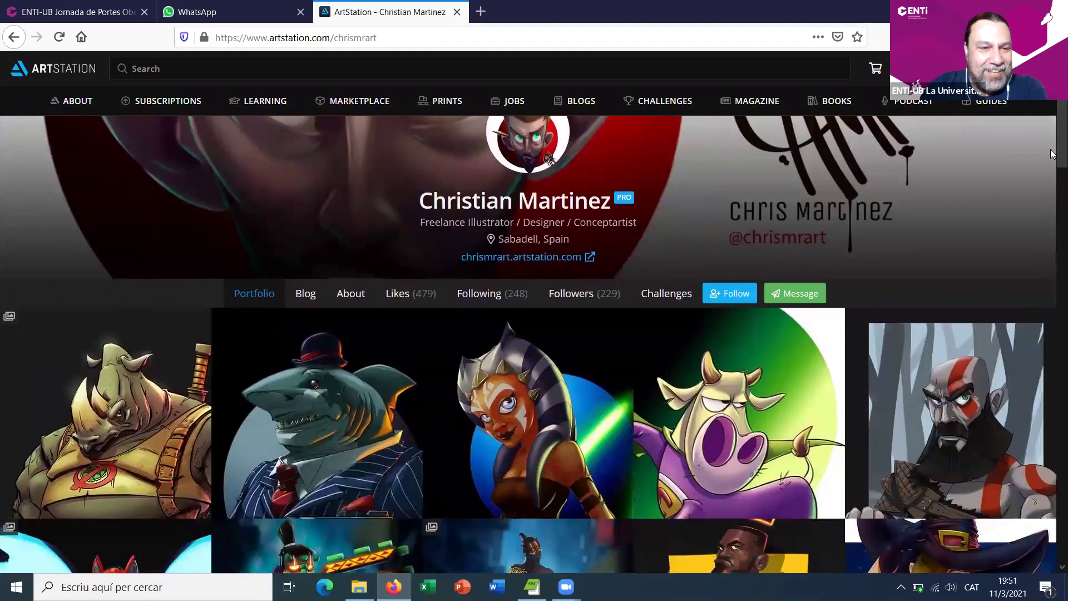
pyautogui.scroll(4, 1052, 154)
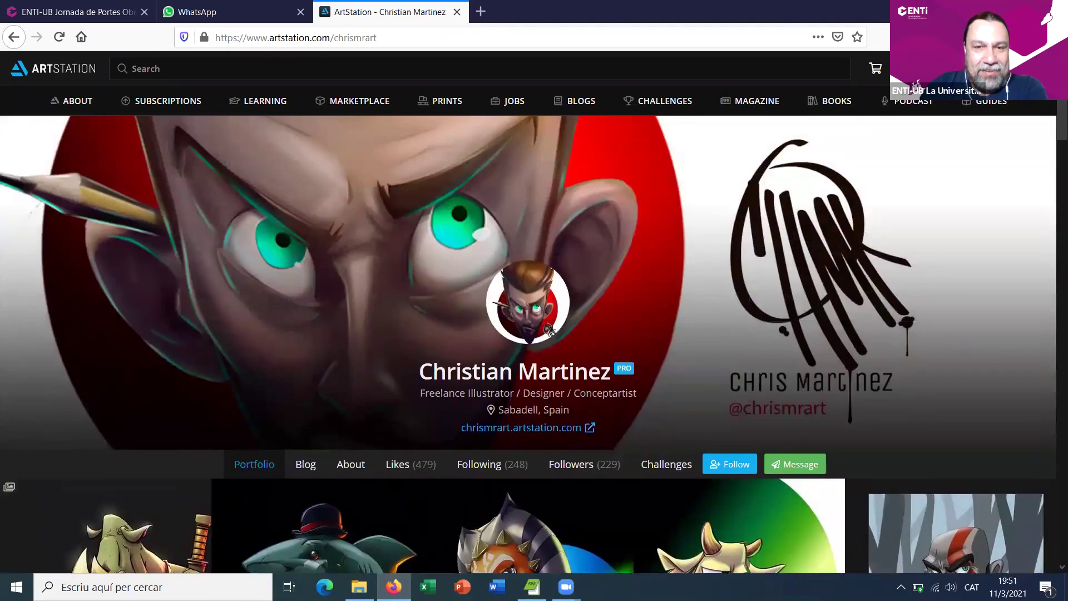